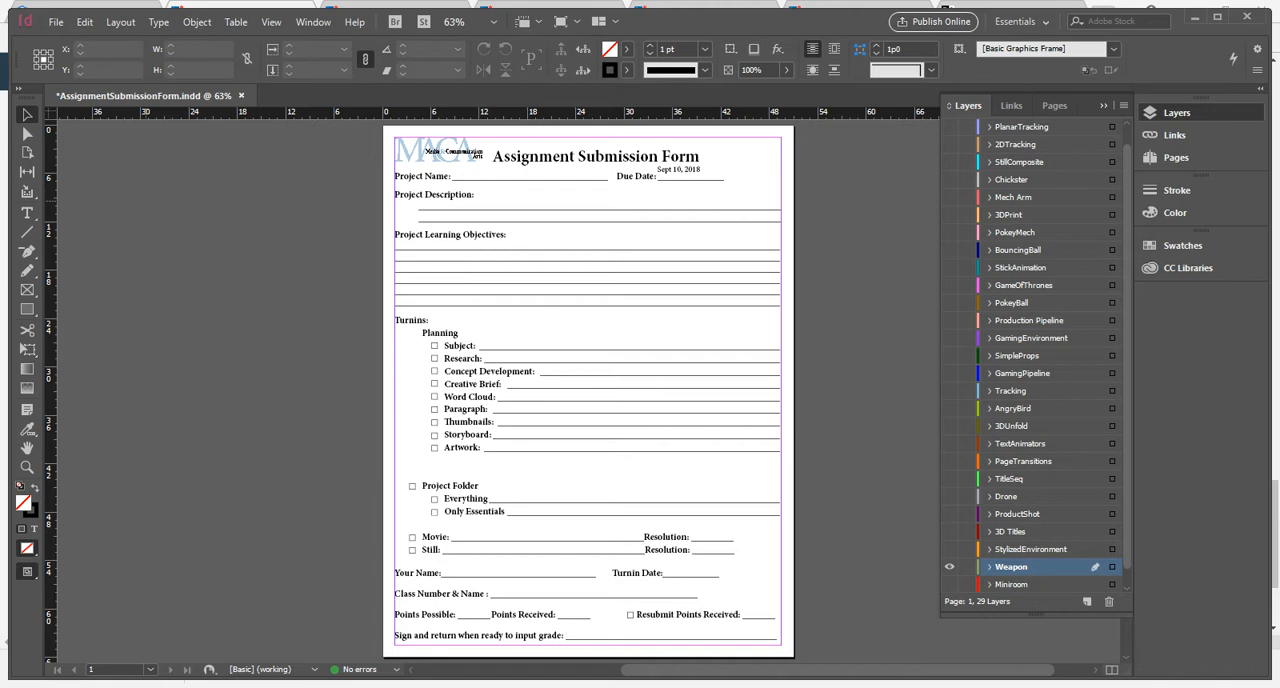
# Move the "Sept 10, 2018" text frame slightly right and down to sit on the Due Date line.
pyautogui.keyDown('ctrl'); pyautogui.moveTo(383, 133); pyautogui.dragTo(852, 329); pyautogui.keyUp('ctrl')
pyautogui.moveTo(735, 254); pyautogui.dragTo(752, 258)
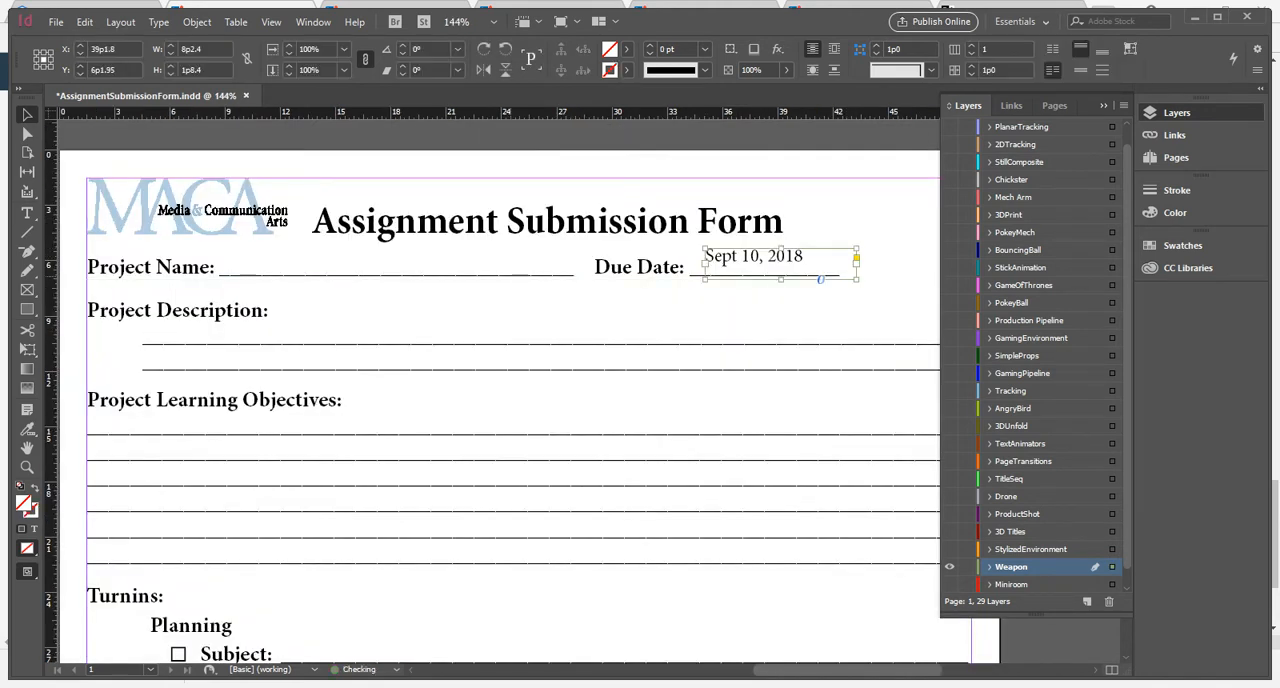
pyautogui.click(700, 315)
pyautogui.moveTo(690, 320); pyautogui.dragTo(807, 326)
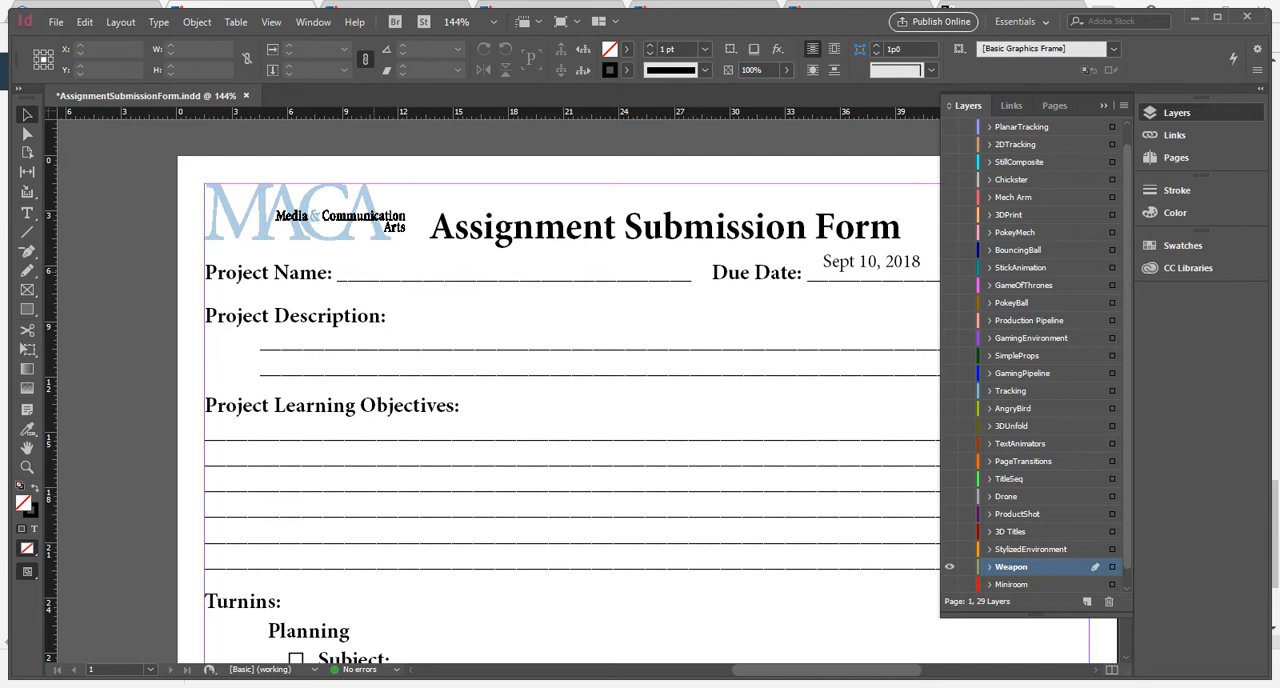
# Add a text frame reading "Weapon" on the Project Name line and lower its text closer to the line.
pyautogui.press('t')
pyautogui.moveTo(340, 250); pyautogui.dragTo(669, 282)
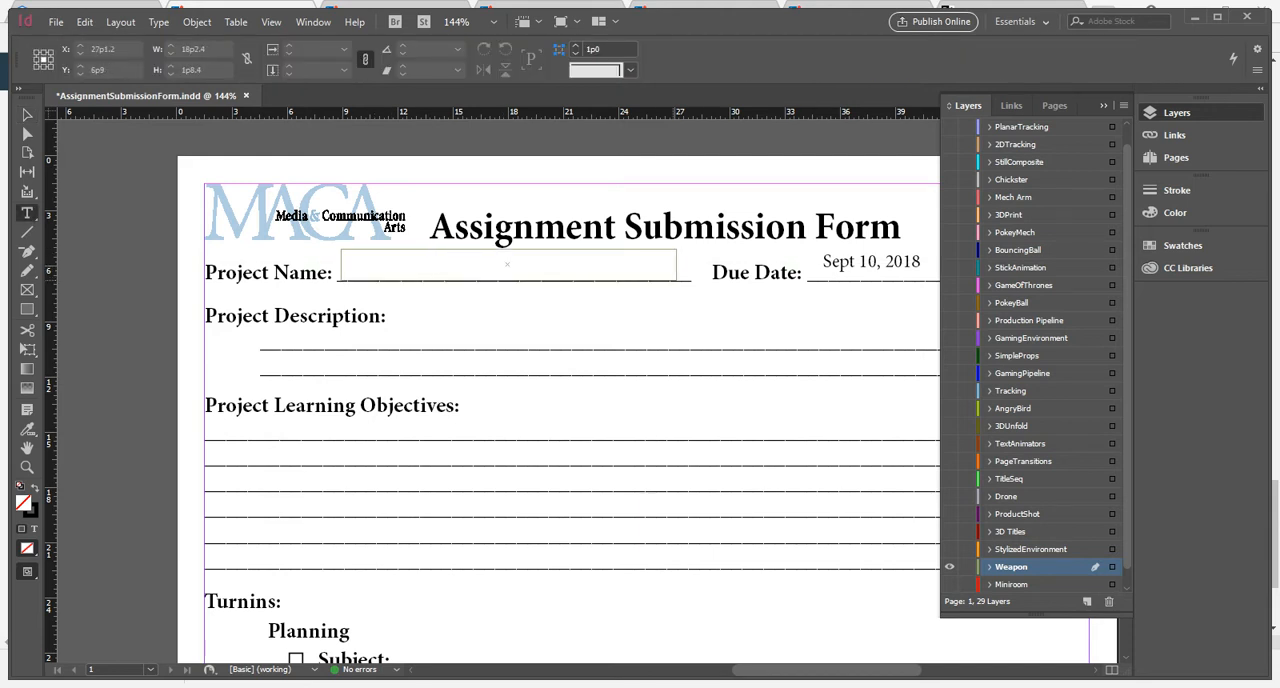
pyautogui.write('Weapon')
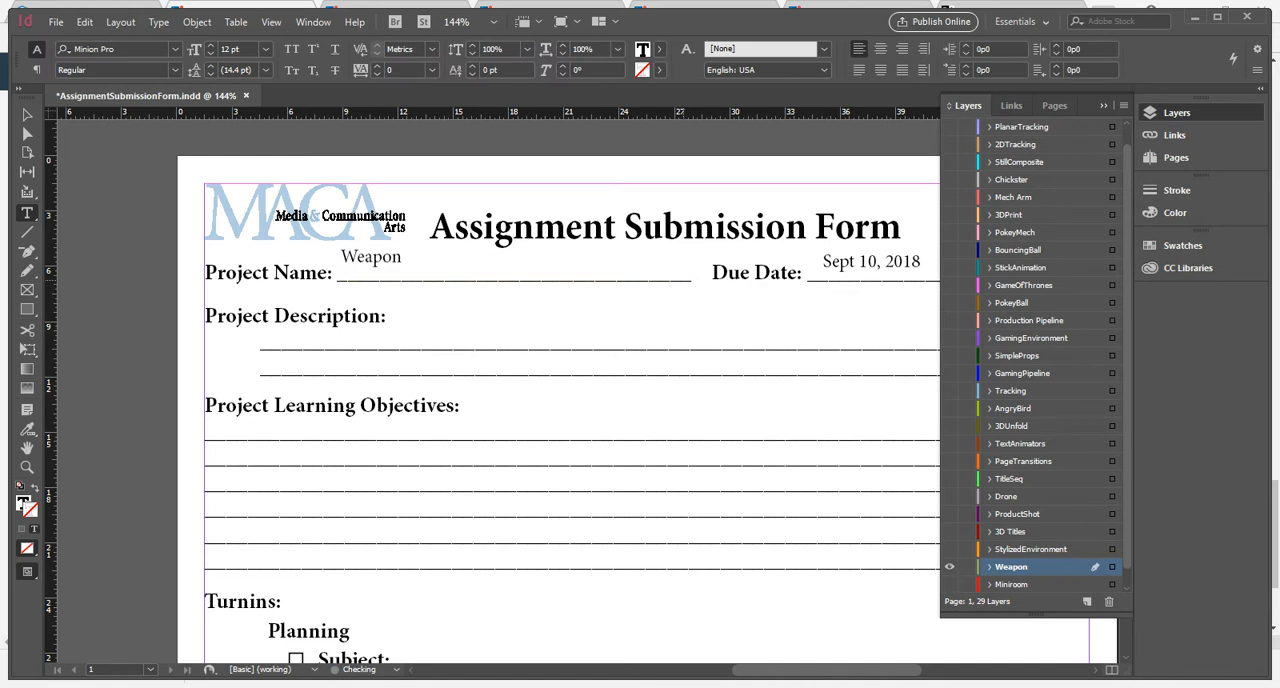
pyautogui.press('Escape')
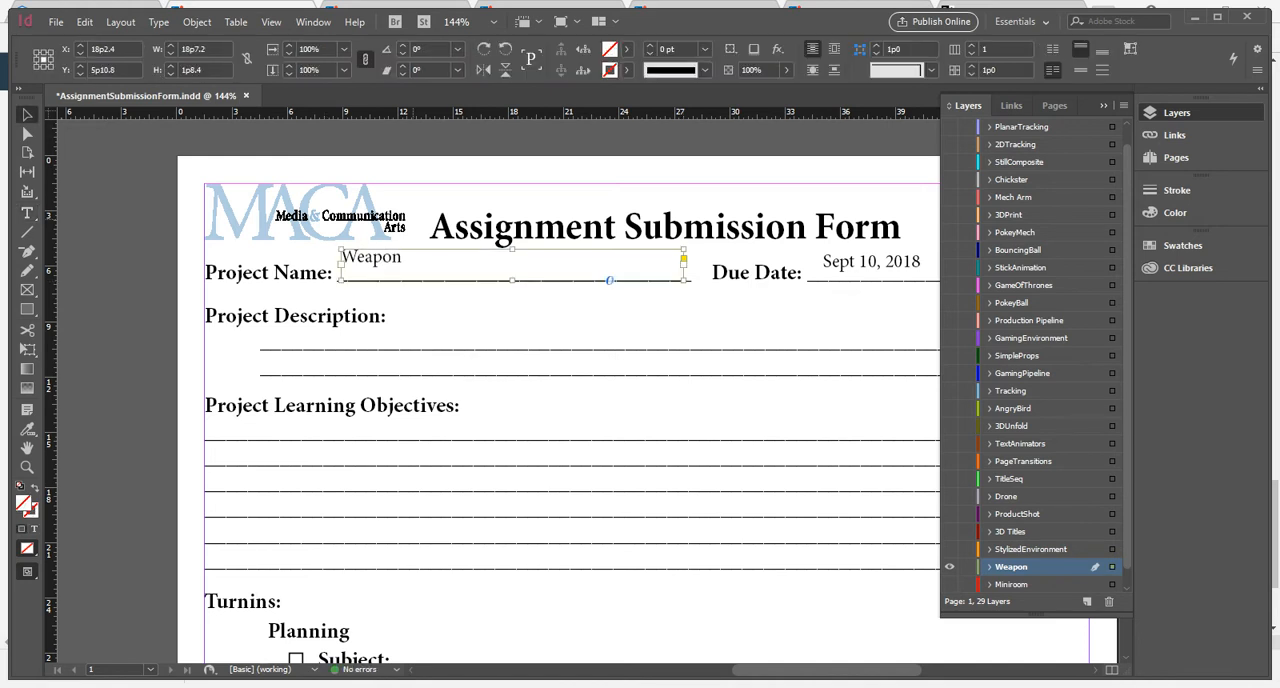
pyautogui.moveTo(512, 249); pyautogui.dragTo(512, 255)
pyautogui.hotkey('ctrl', 'shift', 'a')
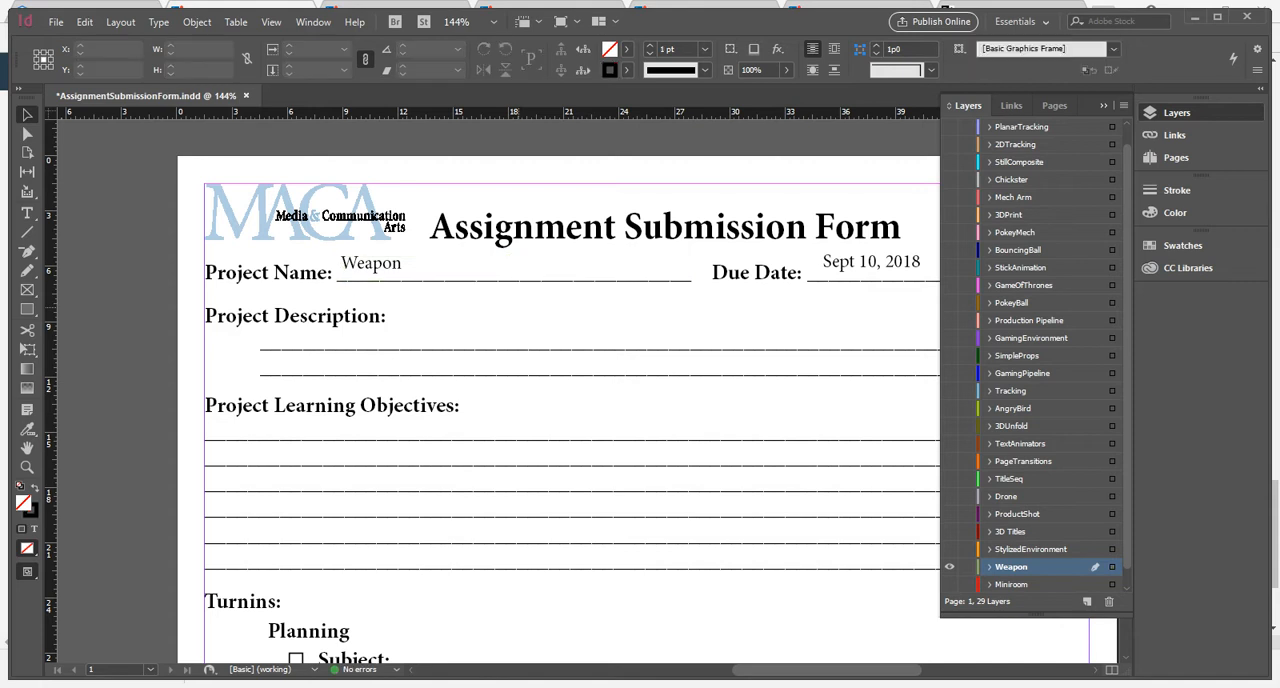
# Add the text "Understand the basics of Maya modeling, texturing and rendering." on the first Project Description line.
pyautogui.moveTo(525, 400); pyautogui.dragTo(391, 389)
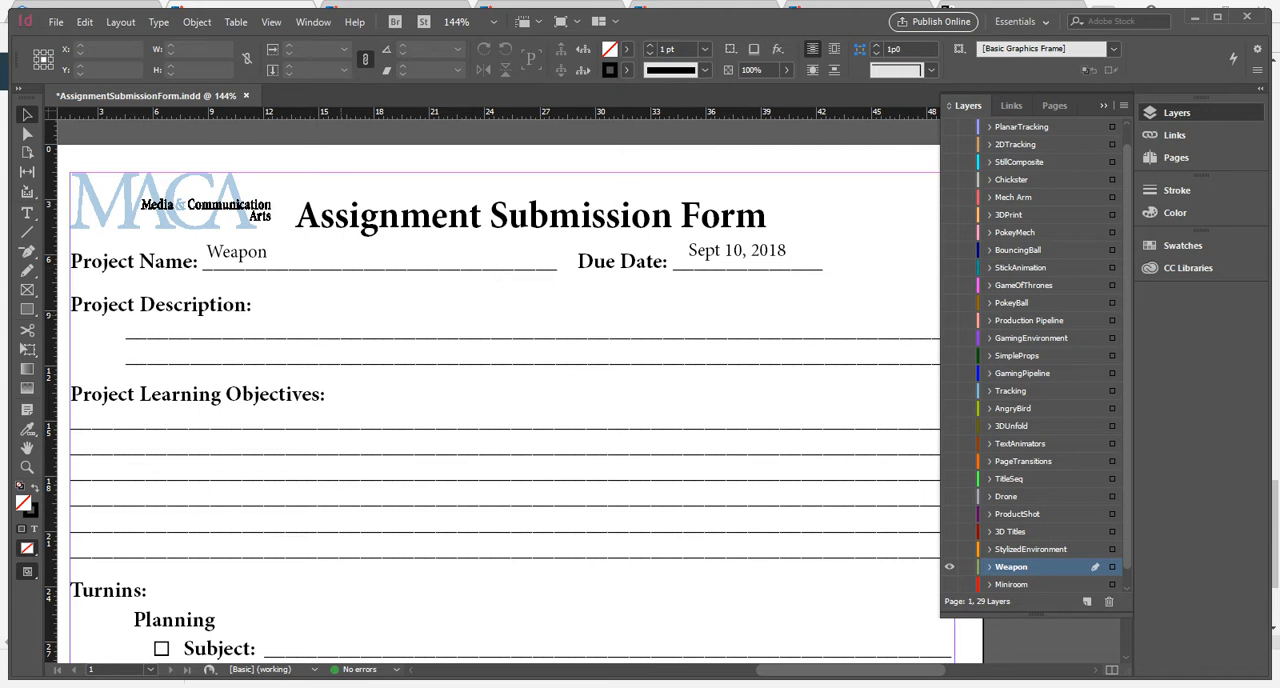
pyautogui.press('t')
pyautogui.moveTo(126, 318); pyautogui.dragTo(639, 331)
pyautogui.write('Und')
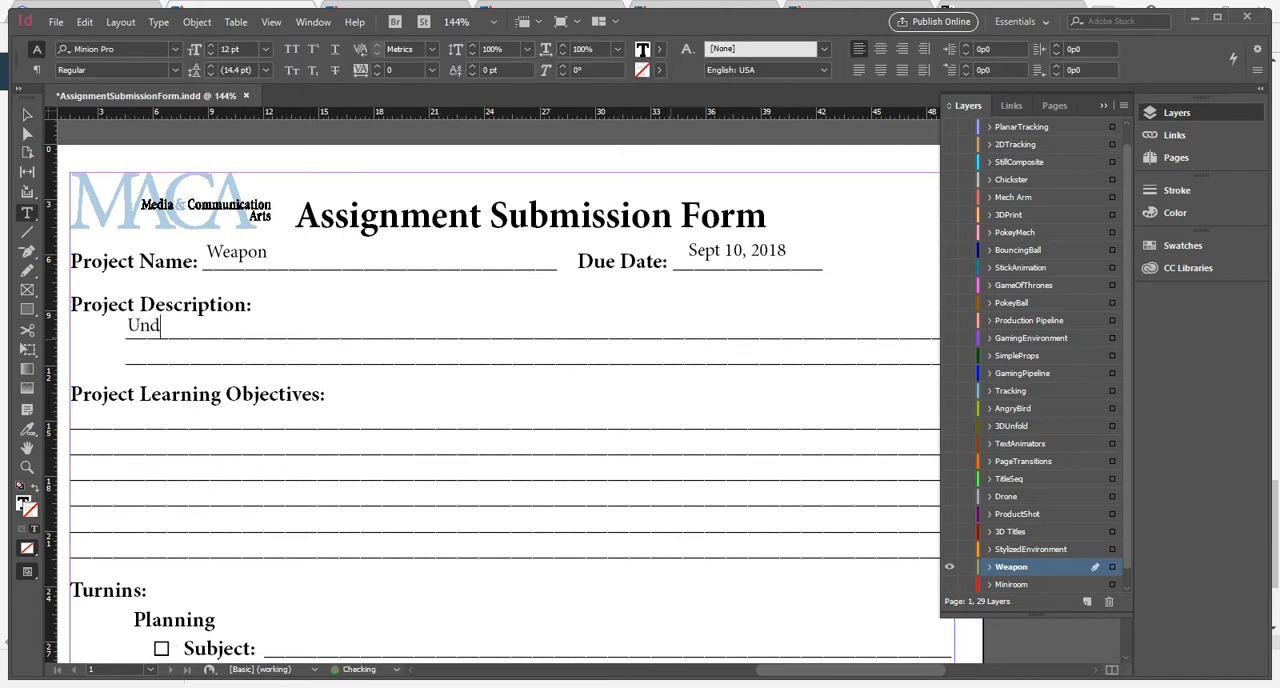
pyautogui.write('erstand the basics of M')
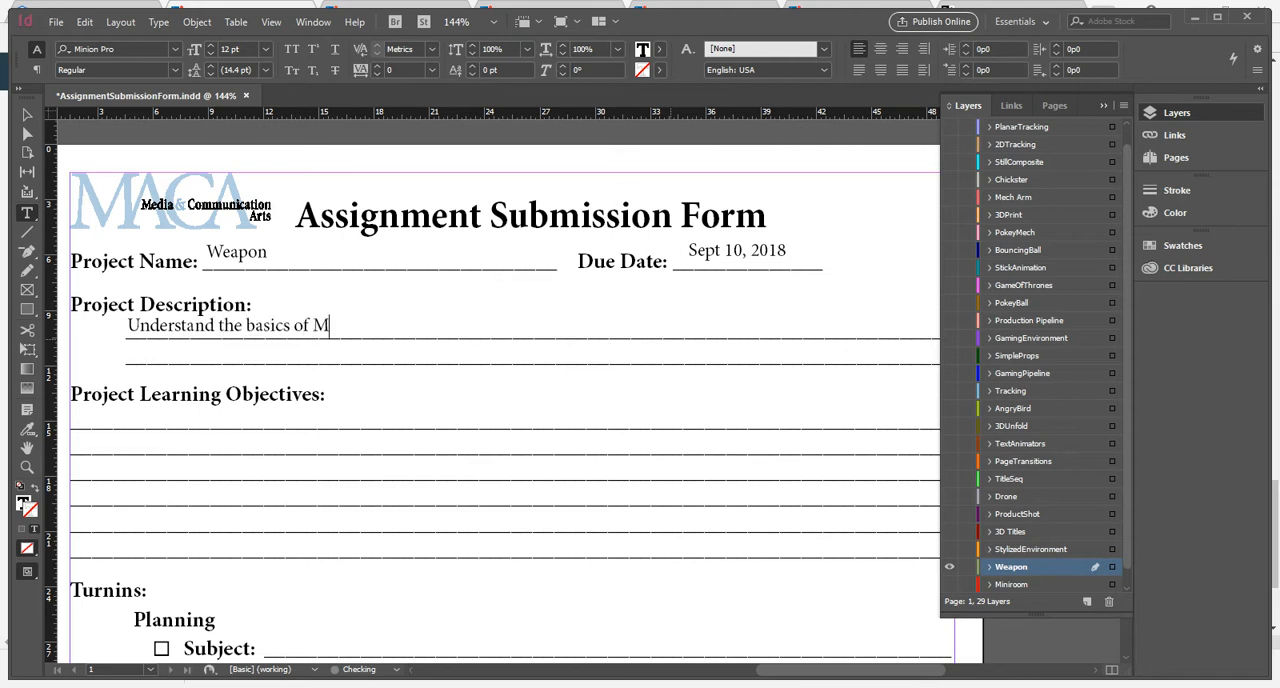
pyautogui.write('aya.')
pyautogui.press('BackSpace')
pyautogui.write('modeling, text')
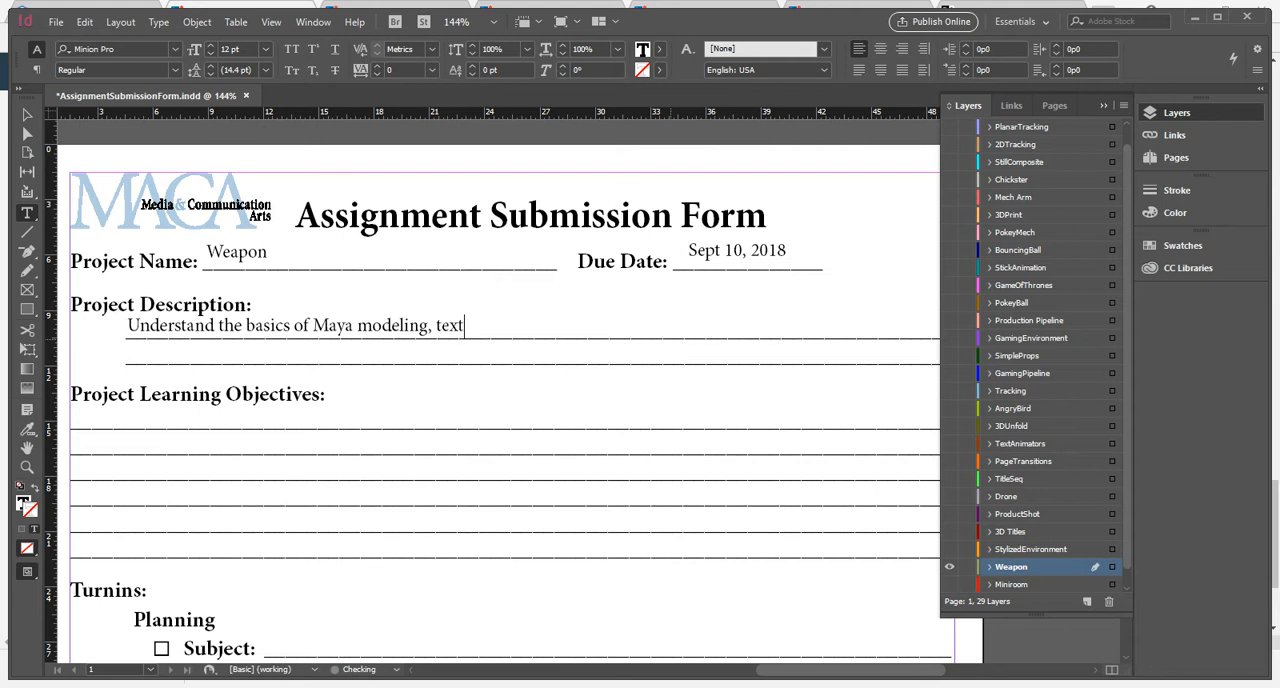
pyautogui.write('uring and rendering')
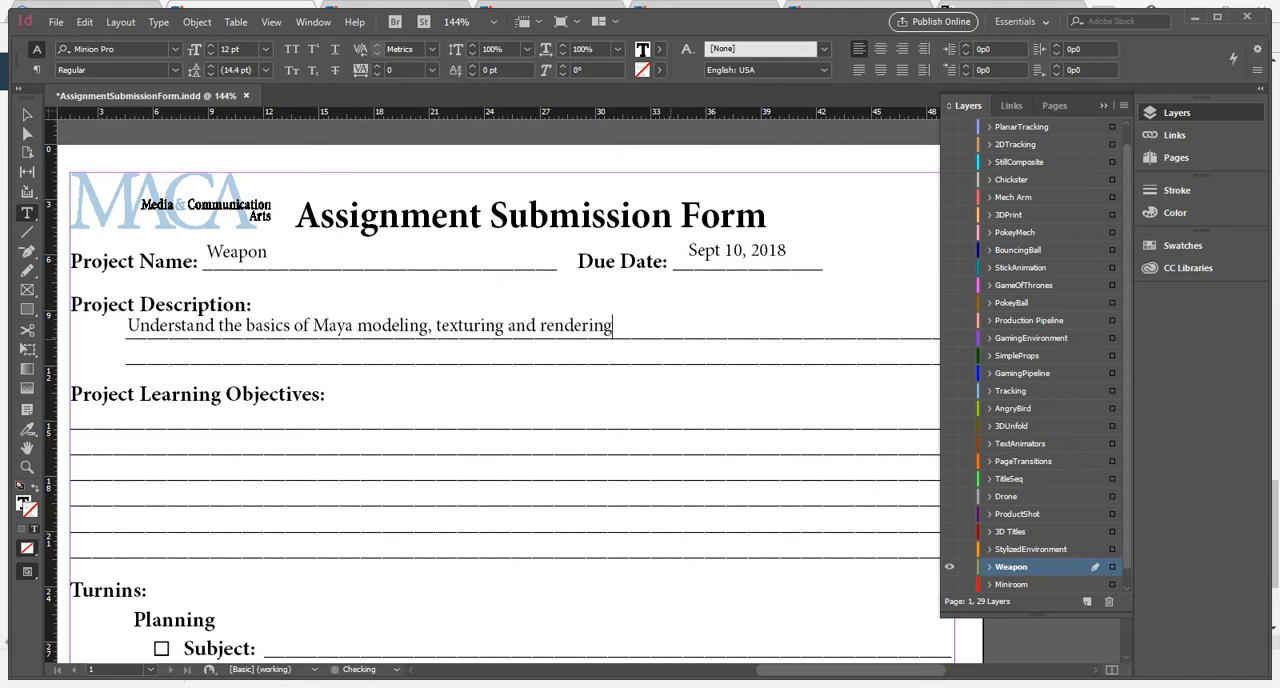
pyautogui.write('.')
# Add the text "Basic 3D modeling of a weapon" on the first Project Learning Objectives line.
pyautogui.moveTo(76, 404); pyautogui.dragTo(588, 428)
pyautogui.write('Basic 3D modeling of a weapon')
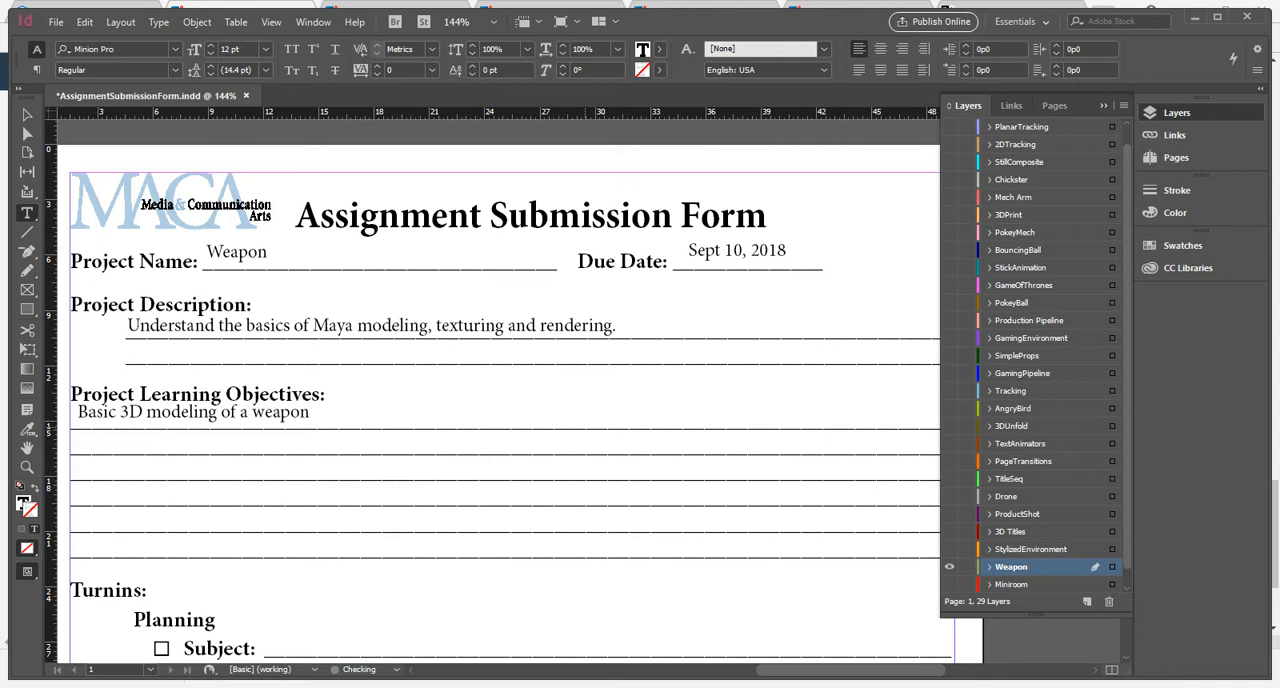
# Add "Simple UV Layout" on the second Project Learning Objectives line and shift it to align with the objective above.
pyautogui.moveTo(348, 453); pyautogui.dragTo(70, 434)
pyautogui.write('S')
pyautogui.press('BackSpace')
pyautogui.write('Simple UV Layout')
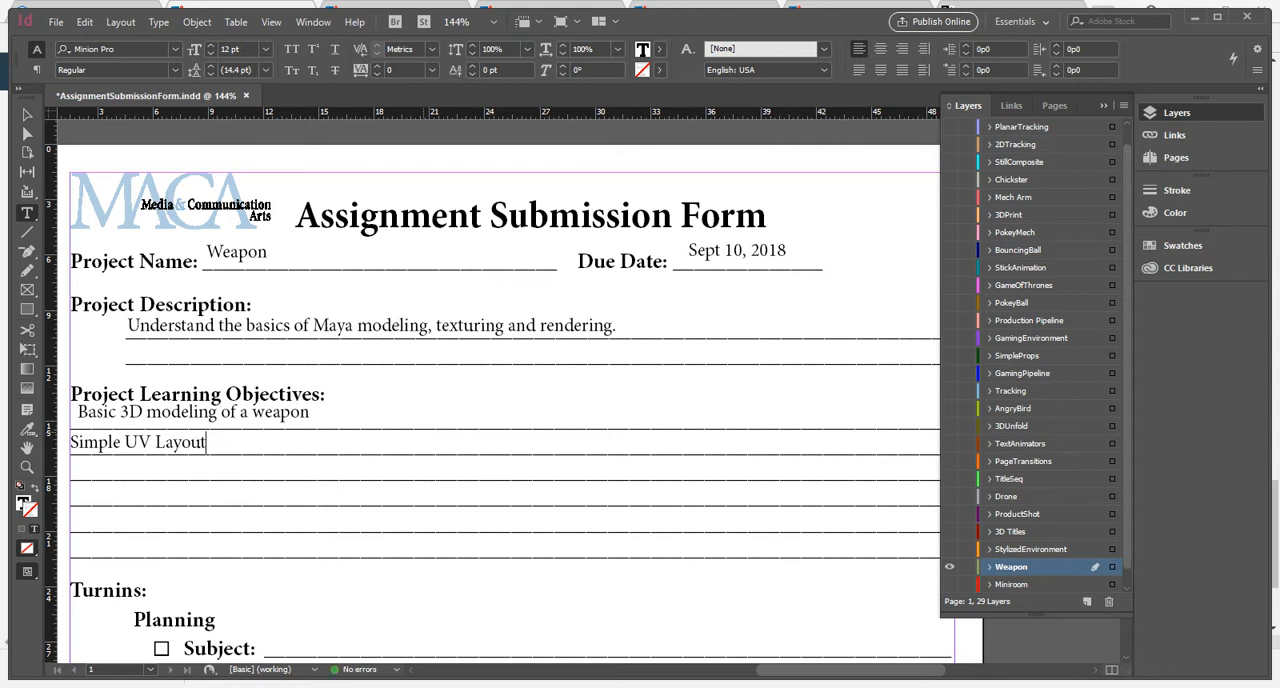
pyautogui.keyDown('ctrl'); pyautogui.moveTo(138, 442); pyautogui.dragTo(145, 439); pyautogui.keyUp('ctrl')
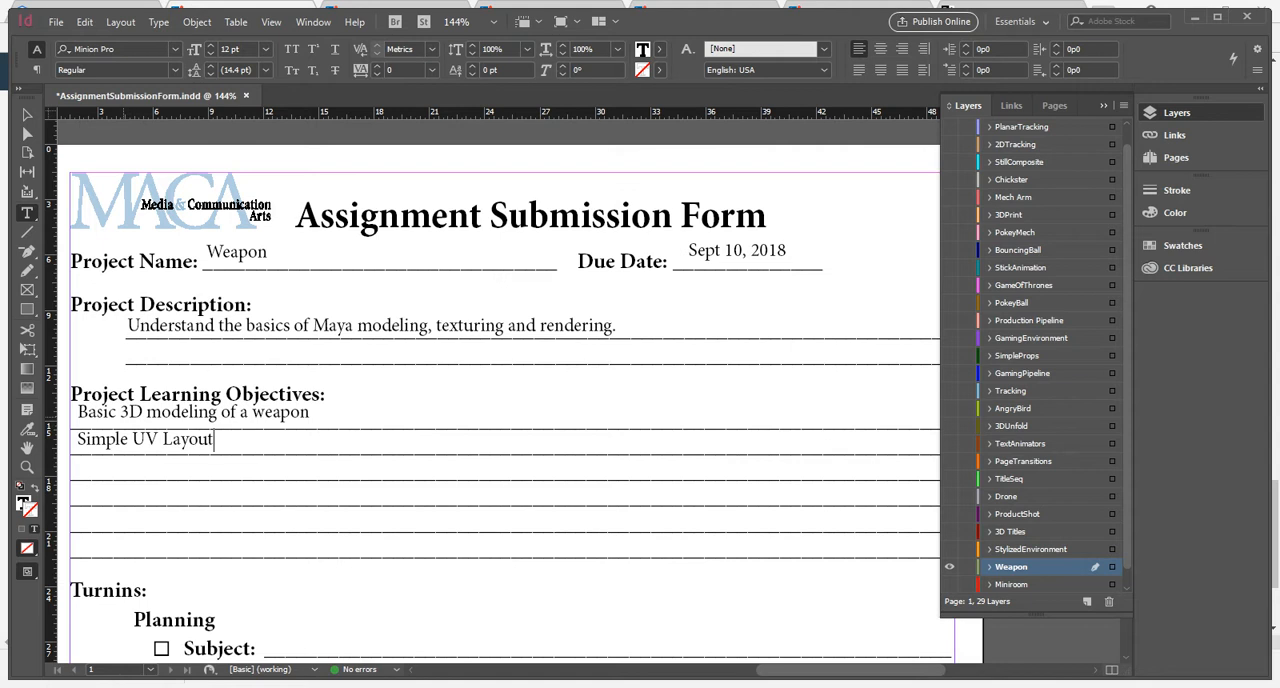
pyautogui.press('Escape')
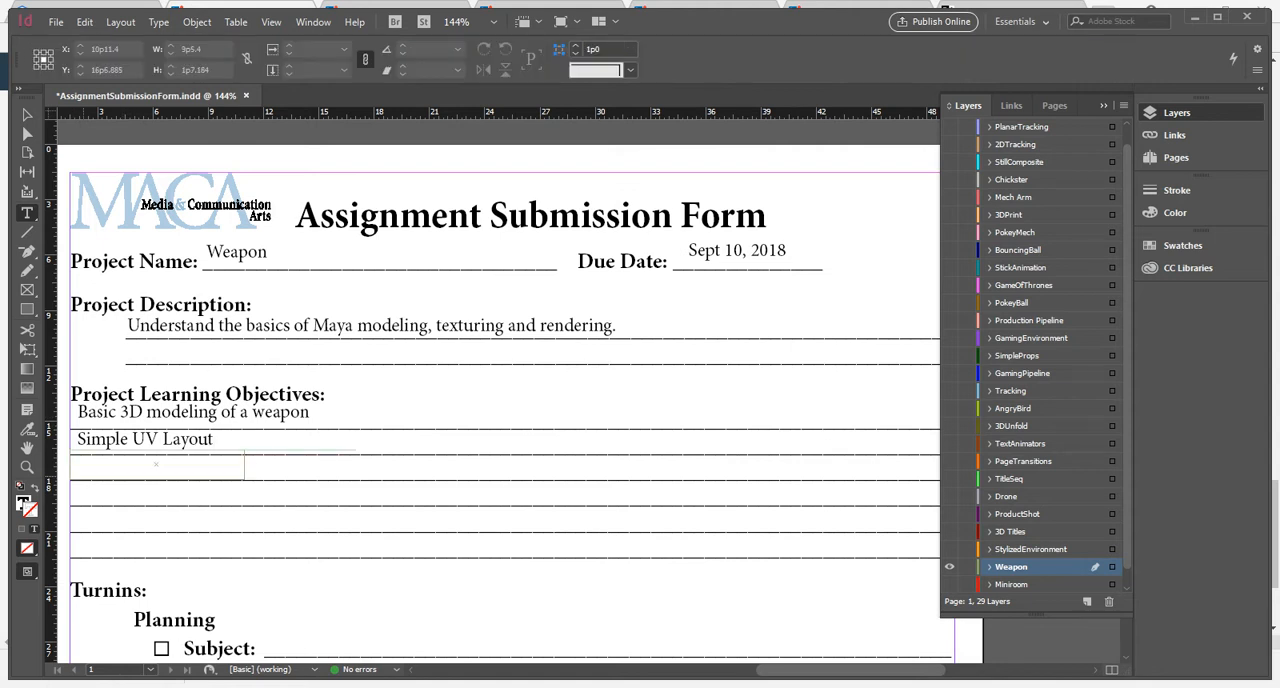
# Add the text "Simple textures in Substance" on the third Project Learning Objectives line.
pyautogui.moveTo(452, 450); pyautogui.dragTo(511, 455)
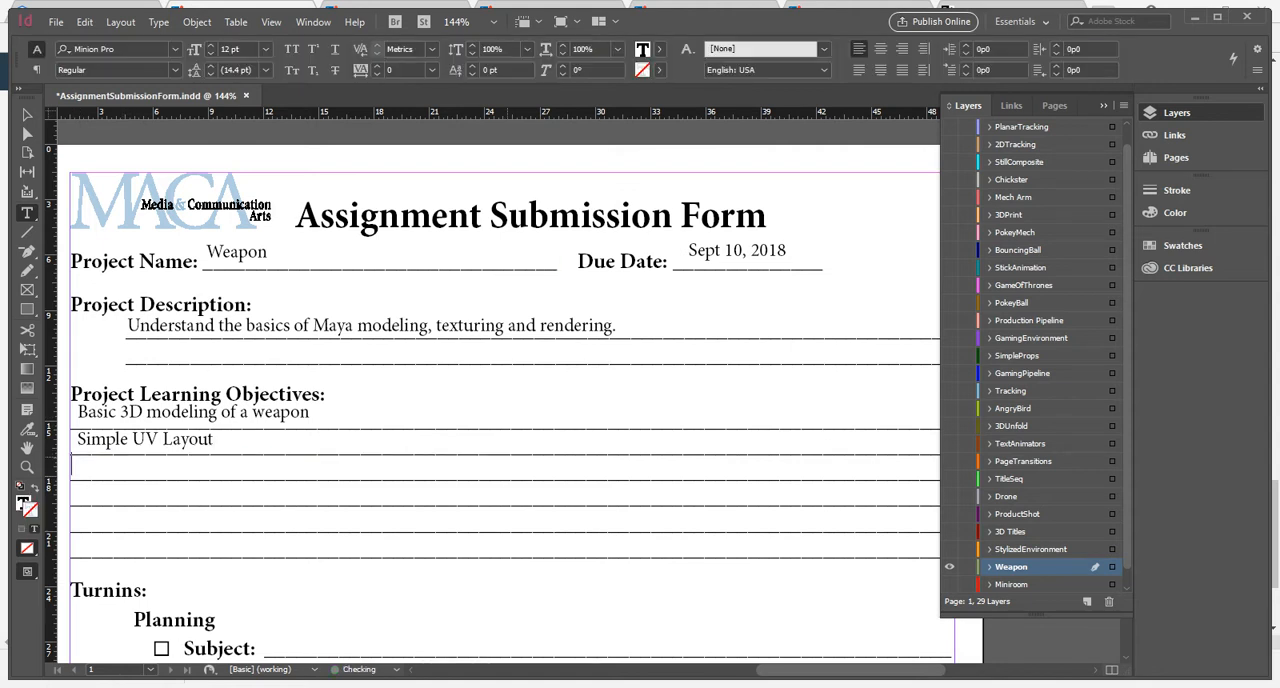
pyautogui.write('Simple textures in Substance')
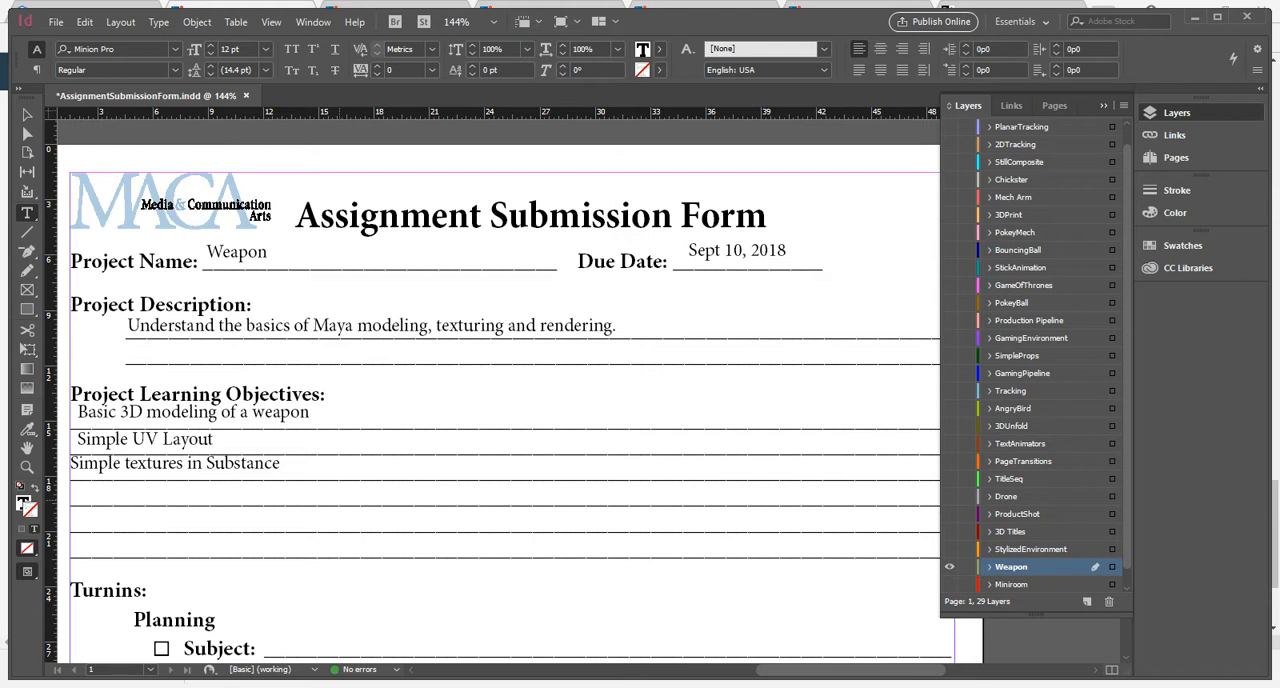
# Add "Rendering a turntable in Maya" on the fourth Project Learning Objectives line and move it down closer to the line.
pyautogui.moveTo(346, 503); pyautogui.dragTo(268, 481)
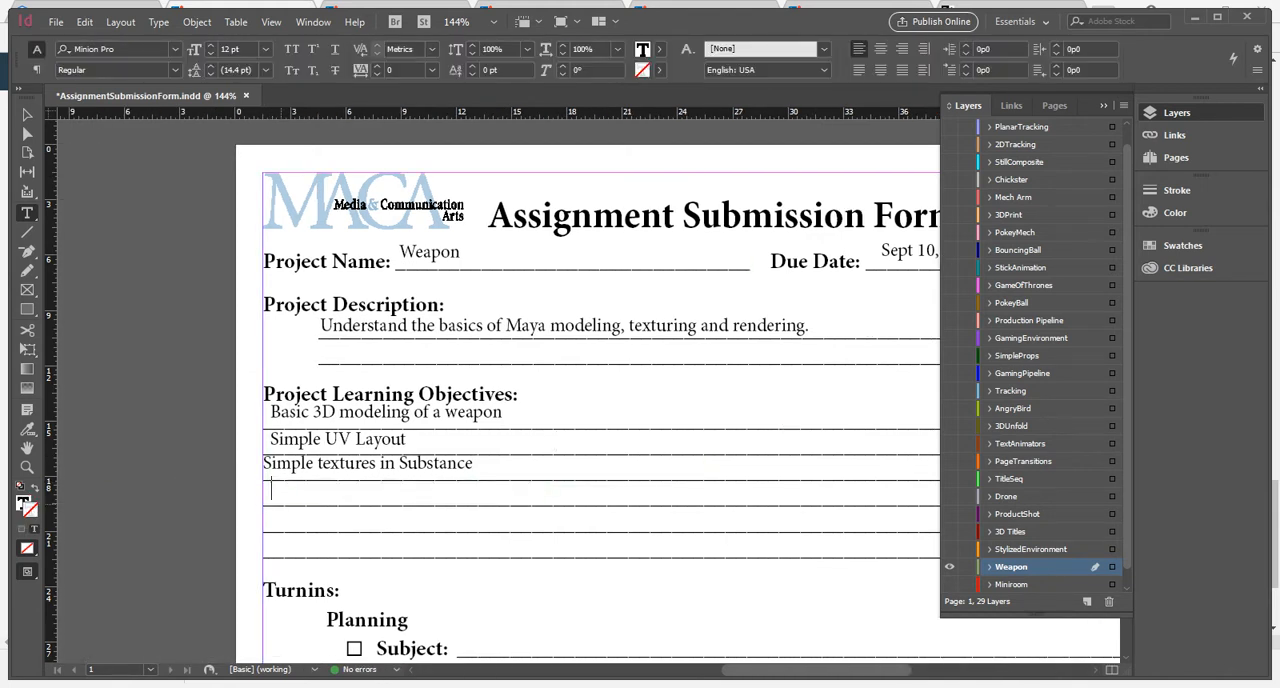
pyautogui.write('Rendering a turntable in Maya')
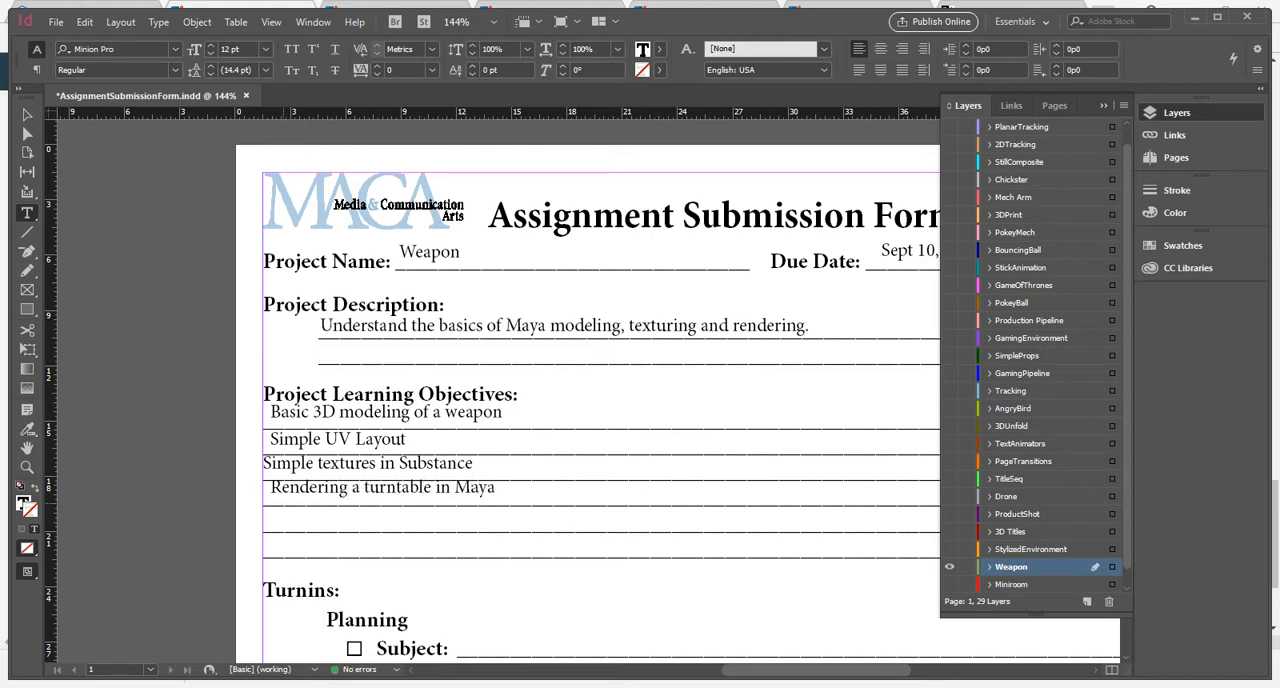
pyautogui.press('Escape')
pyautogui.keyDown('ctrl'); pyautogui.moveTo(399, 490); pyautogui.dragTo(402, 495); pyautogui.keyUp('ctrl')
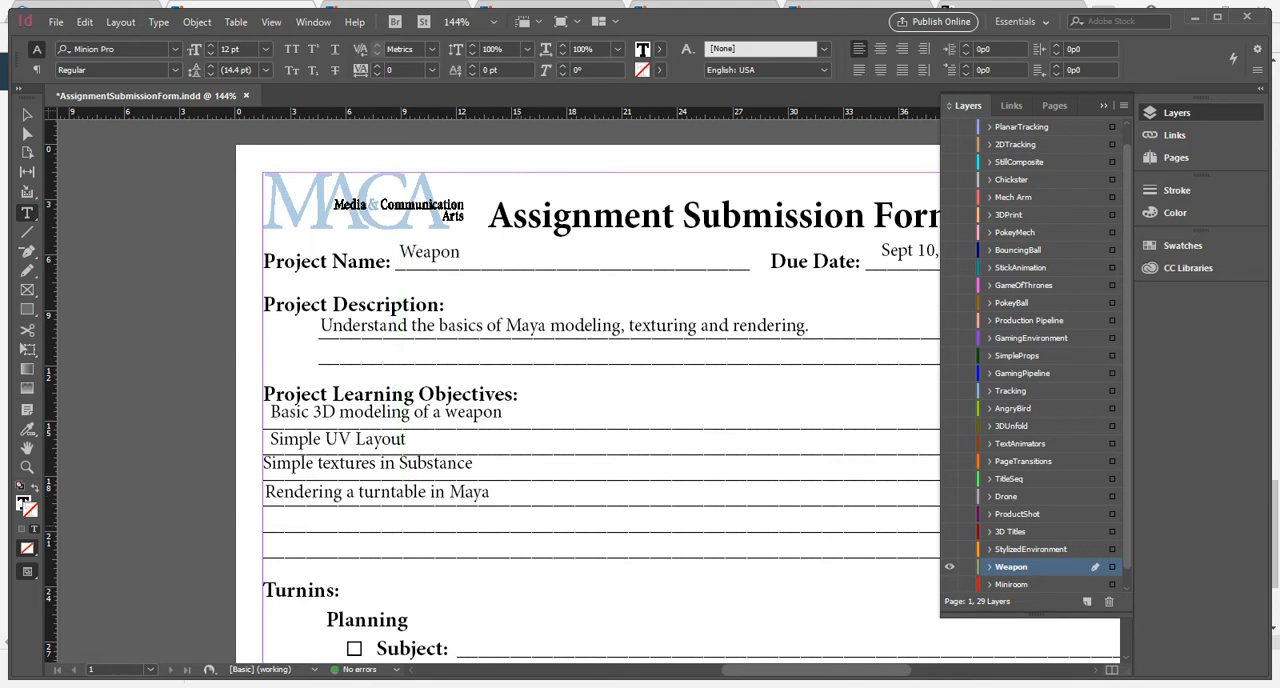
# Add the text "Composite in Nuke" on the fifth Project Learning Objectives line and deselect it.
pyautogui.moveTo(549, 532); pyautogui.dragTo(264, 508)
pyautogui.write('Composite in Nuke')
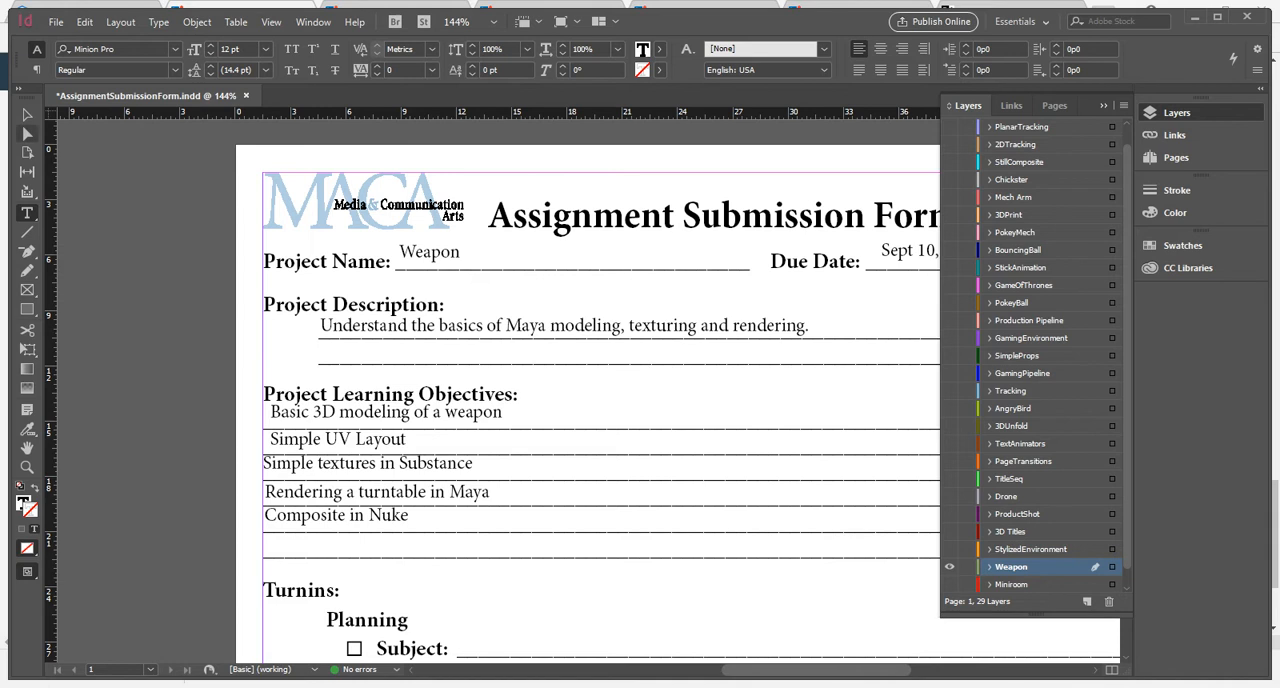
pyautogui.click(27, 115)
pyautogui.click(146, 220)
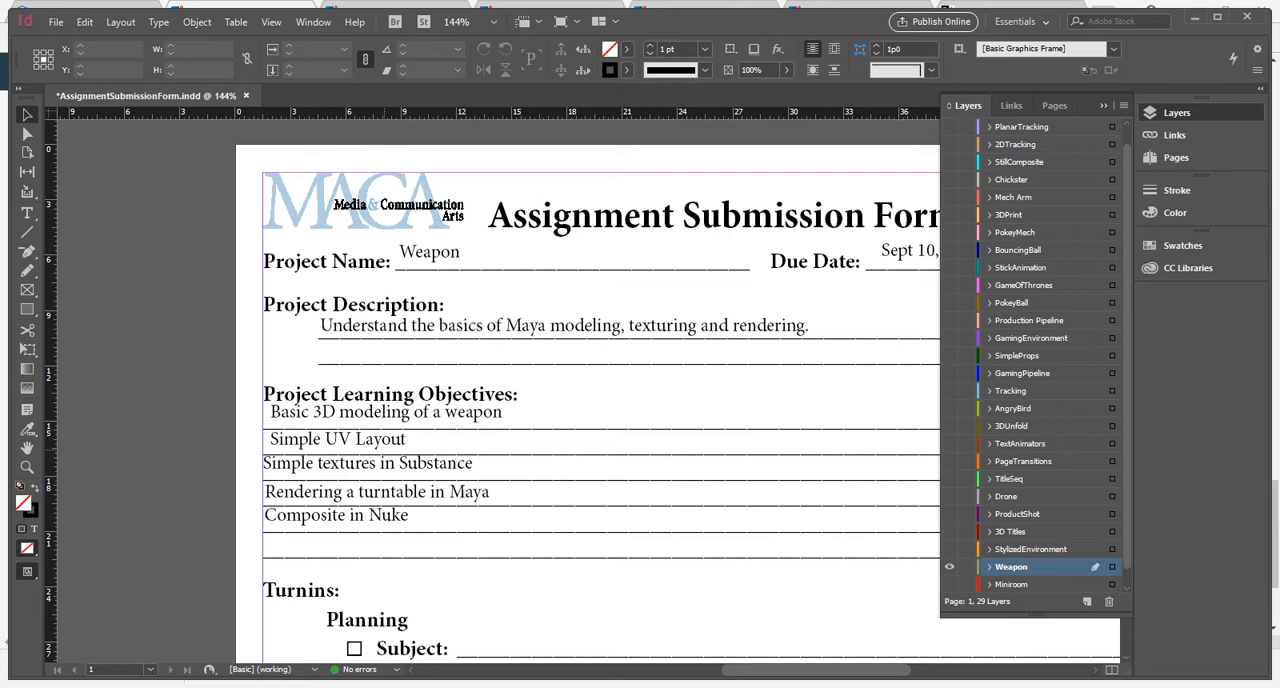
# Look over the Turnins checklist and the Project Folder, Movie, Still and grading fields of the form.
pyautogui.scroll(-5, 600, 400)
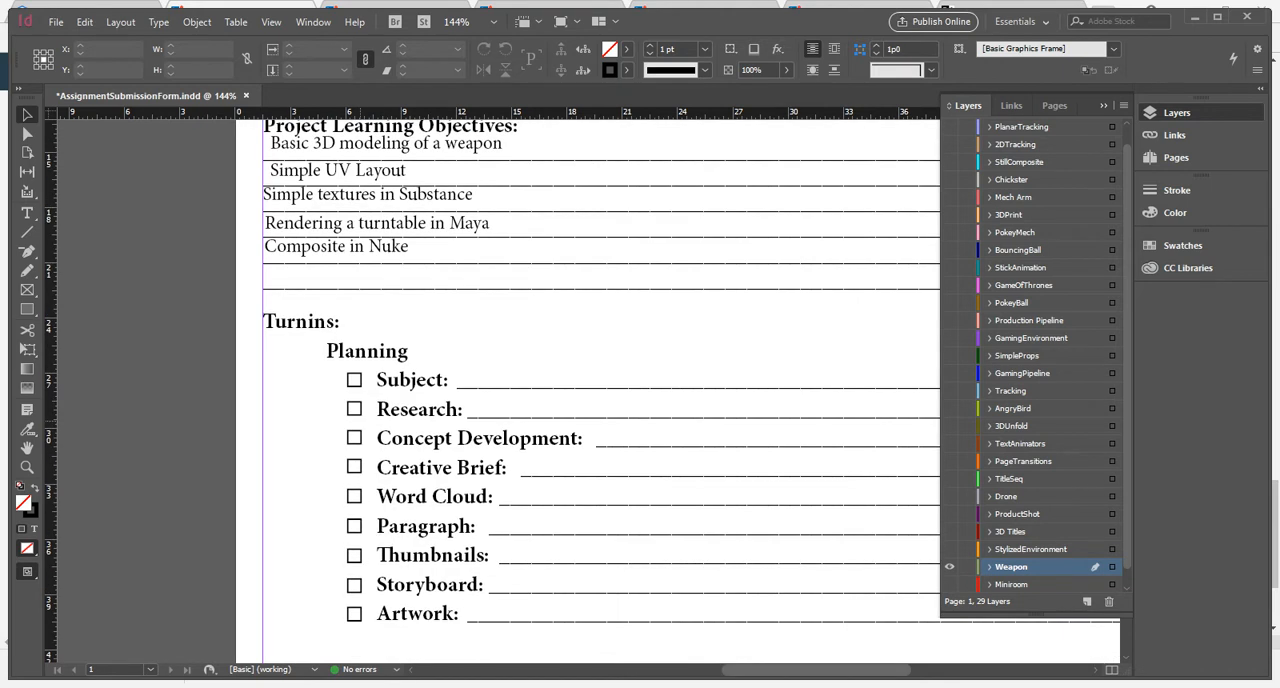
pyautogui.scroll(-3, 600, 400)
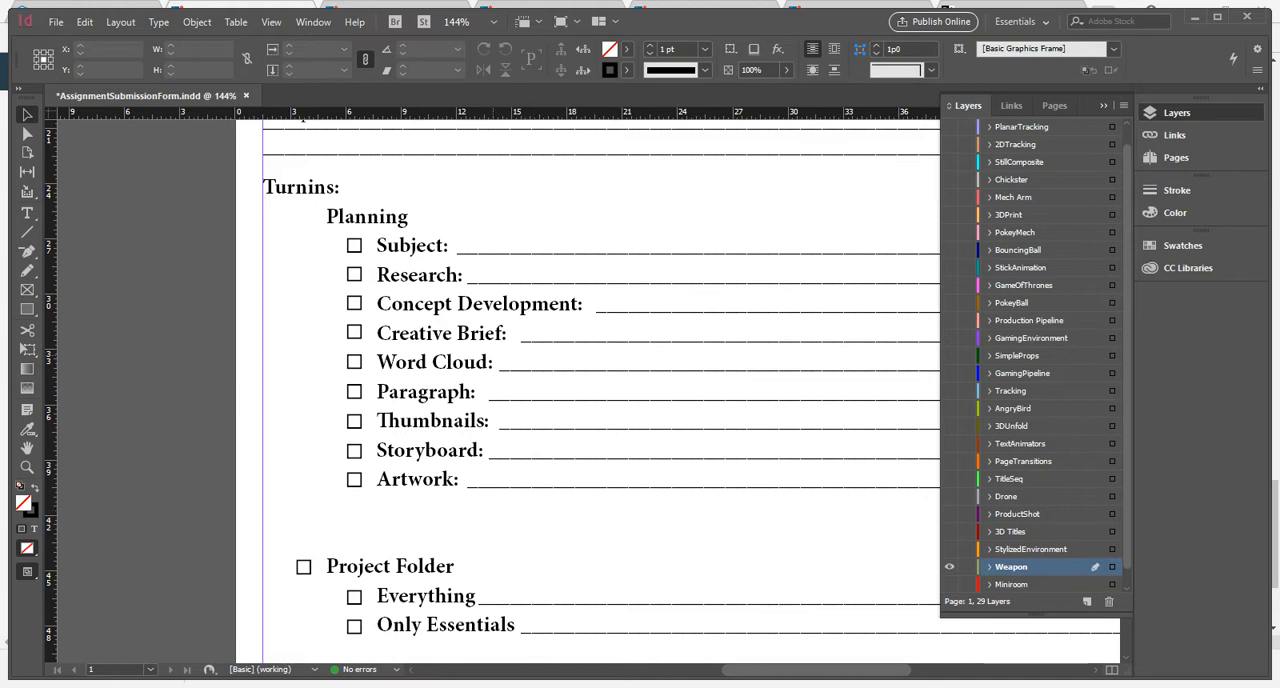
pyautogui.scroll(-1, 590, 390)
pyautogui.scroll(-5, 590, 390)
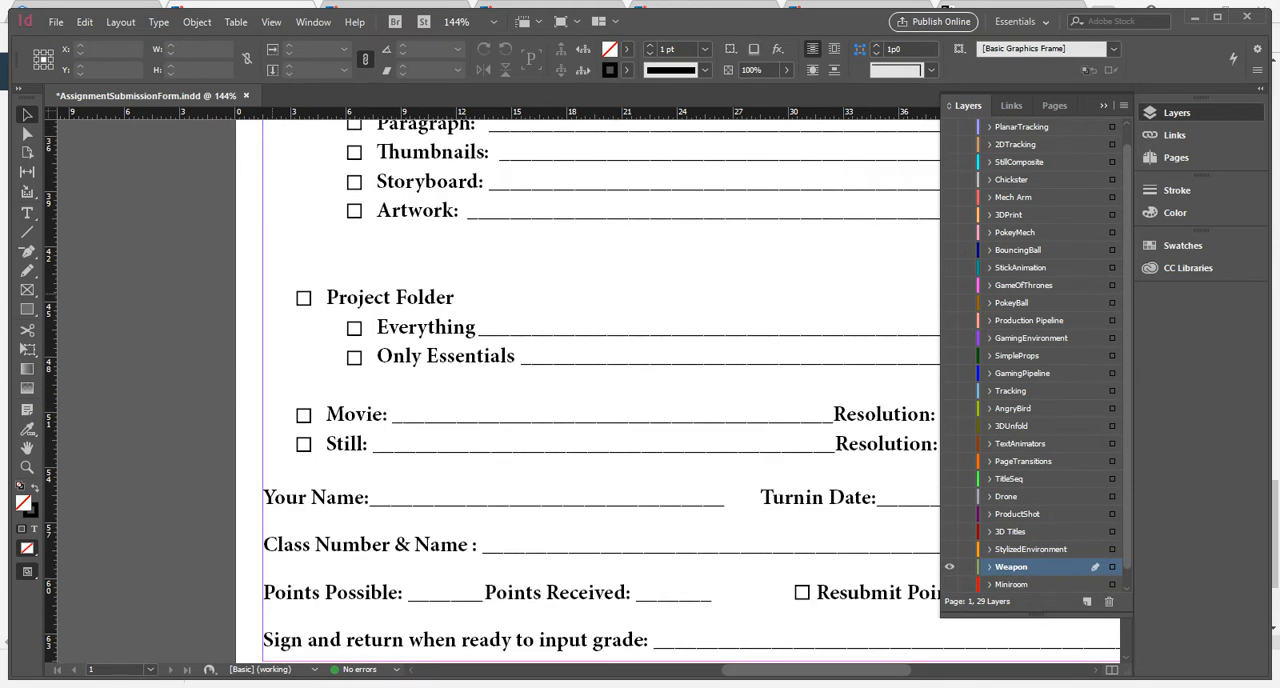
pyautogui.hscroll(3, 590, 390)
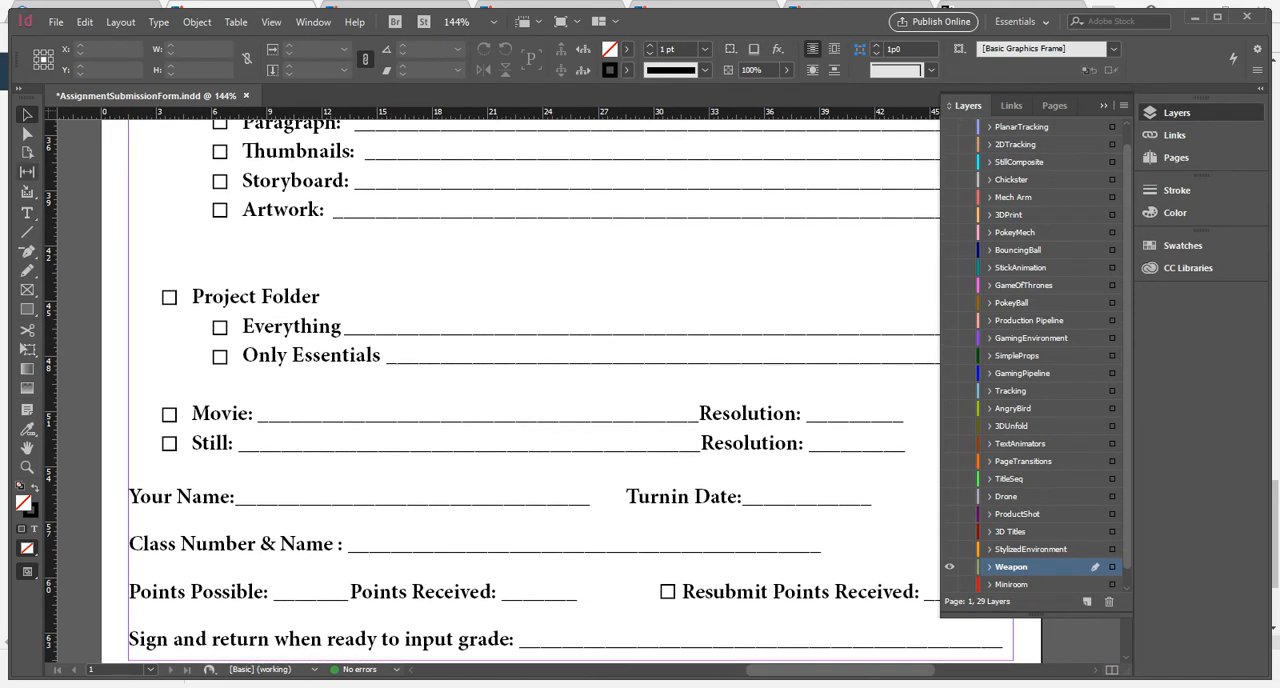
pyautogui.press('p')
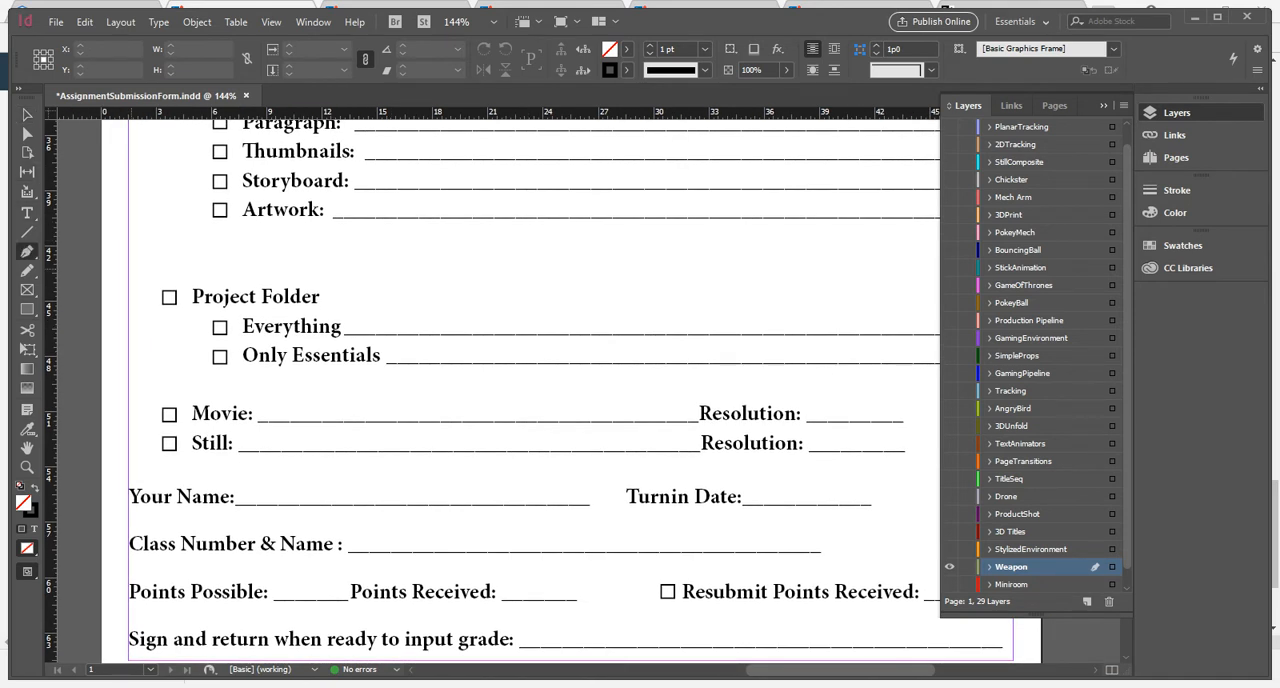
pyautogui.press('b')
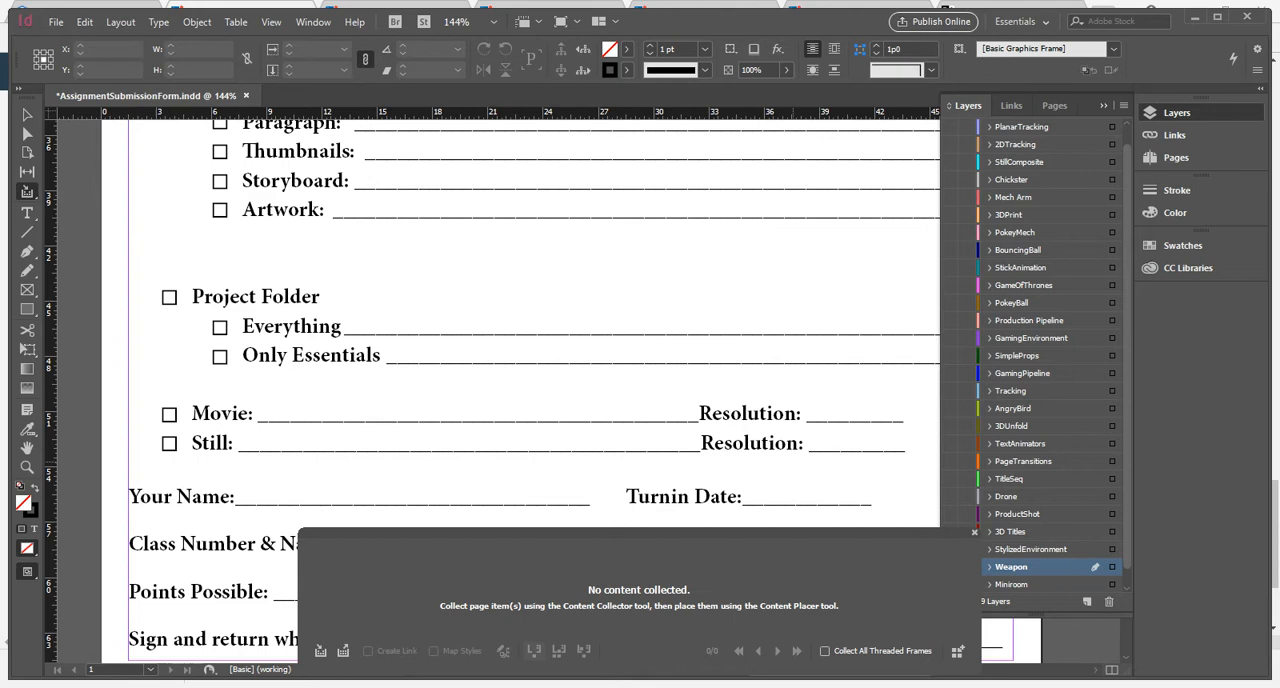
pyautogui.click(975, 532)
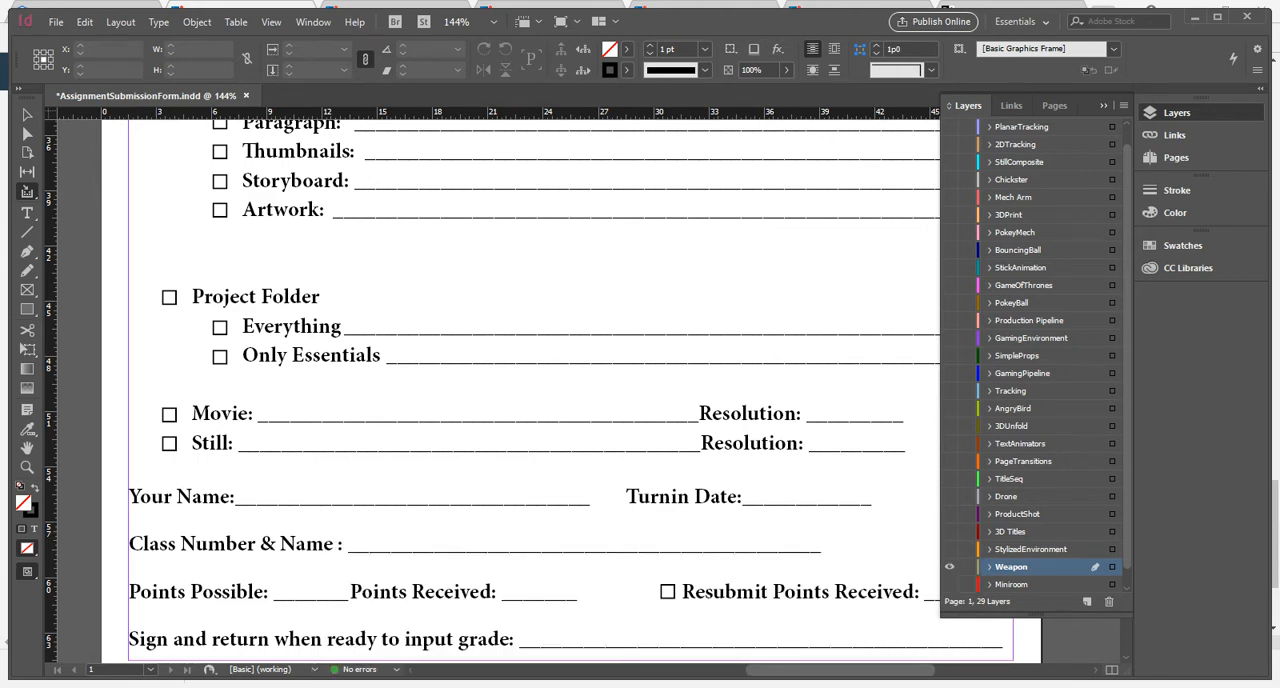
# Mark the Project Folder and Only Essentials checkboxes with X marks drawn from crossing diagonal lines.
pyautogui.click(27, 232)
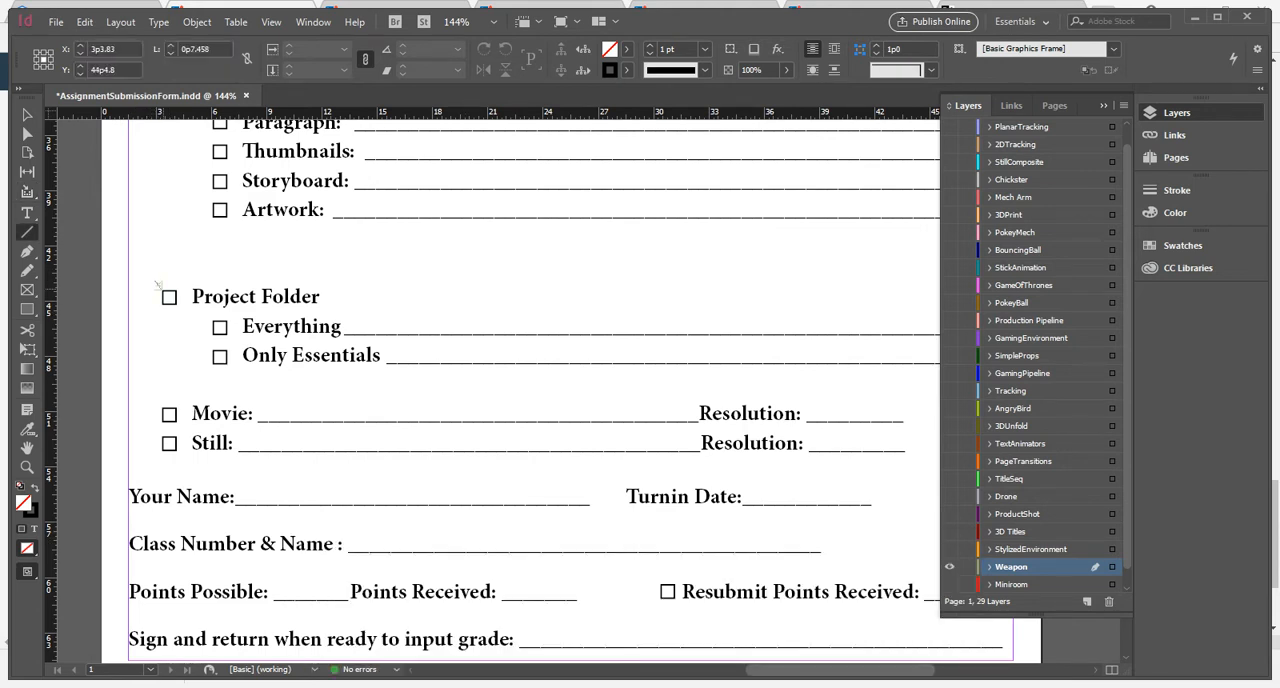
pyautogui.moveTo(156, 283)
pyautogui.mouseDown()
pyautogui.moveTo(177, 307)
pyautogui.moveTo(156, 308)
pyautogui.mouseUp()
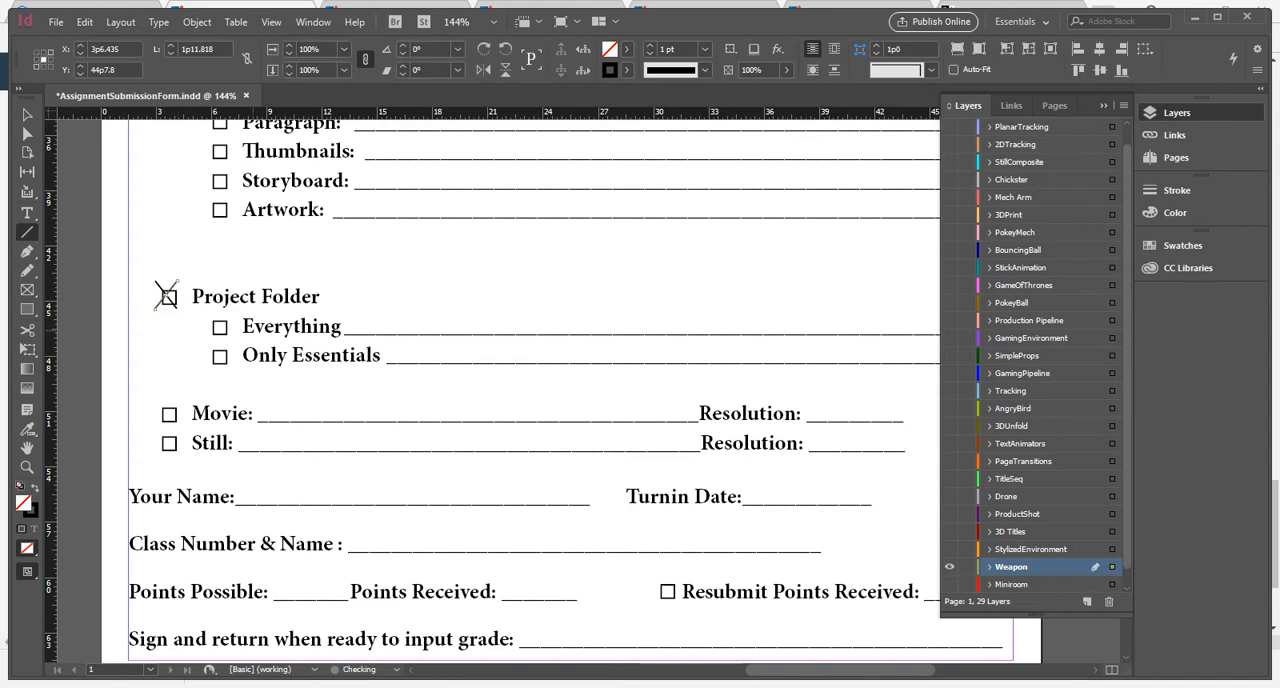
pyautogui.moveTo(208, 345)
pyautogui.mouseDown()
pyautogui.moveTo(230, 368)
pyautogui.moveTo(207, 370)
pyautogui.mouseUp()
# Add the text "Movie, textures, and scene from Maya" on the Only Essentials line.
pyautogui.press('t')
pyautogui.moveTo(391, 343); pyautogui.dragTo(905, 360)
pyautogui.write('Movie, text')
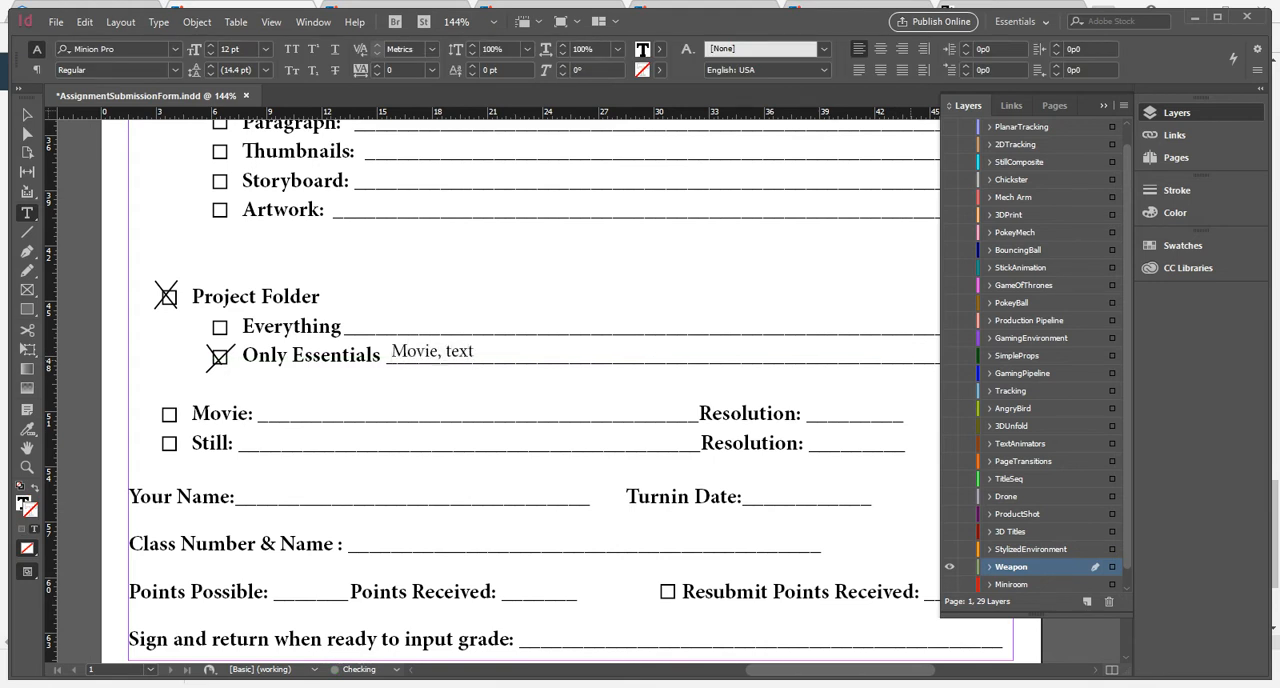
pyautogui.write('ures, and scene')
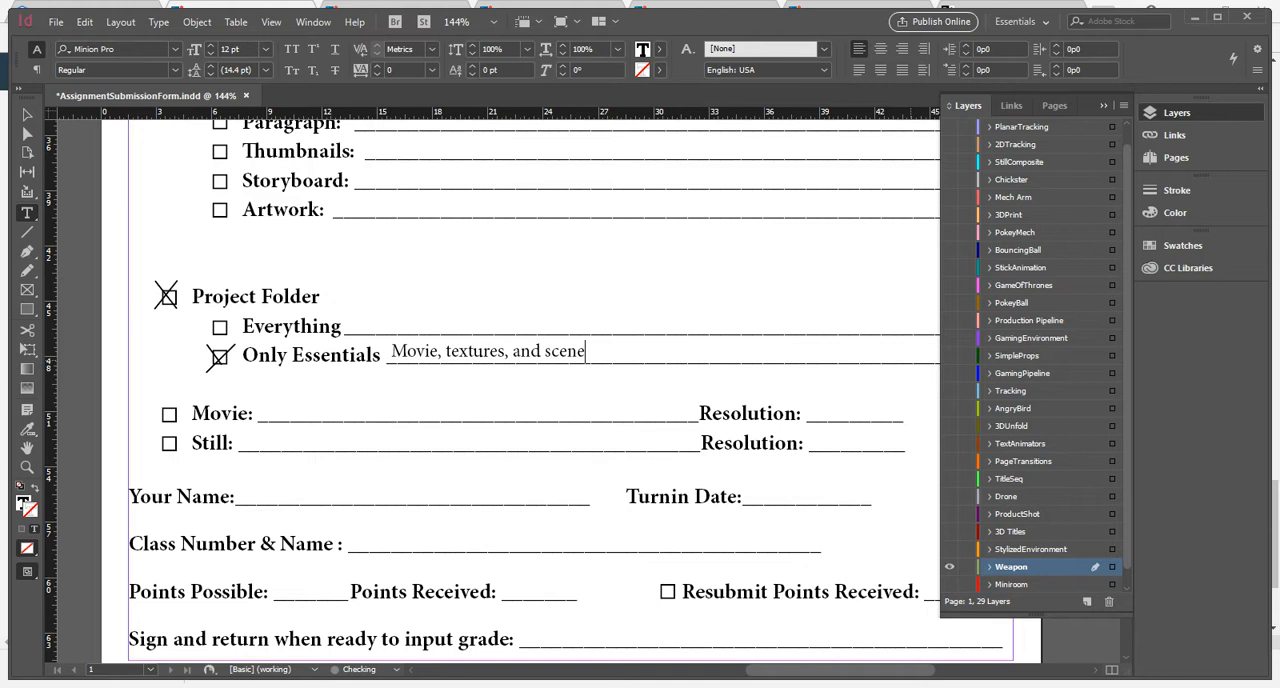
pyautogui.write(' from Maya')
pyautogui.hscroll(3, 550, 390)
pyautogui.hscroll(-3, 550, 390)
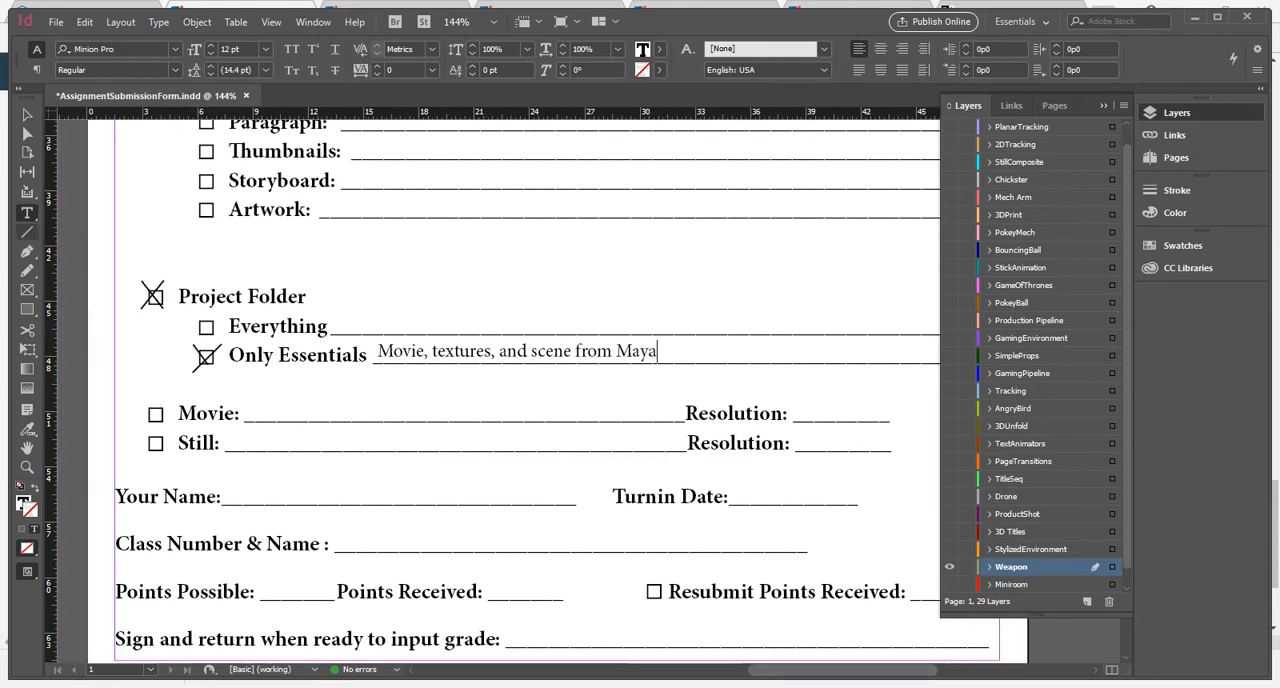
pyautogui.press('Escape')
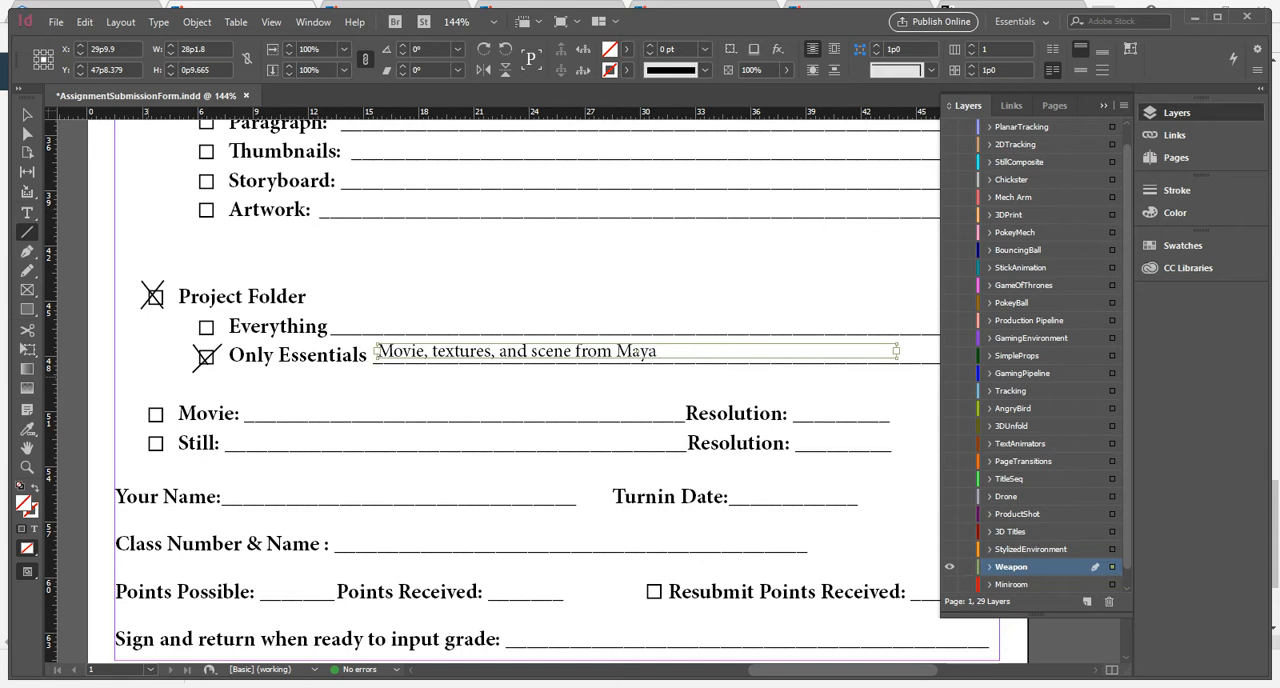
# Mark the Movie checkbox with an X and add the text "5 second turntable animation @ 30fps" just above the Movie line.
pyautogui.moveTo(148, 401); pyautogui.dragTo(166, 424)
pyautogui.press('t')
pyautogui.moveTo(244, 392); pyautogui.dragTo(662, 421)
pyautogui.write('5')
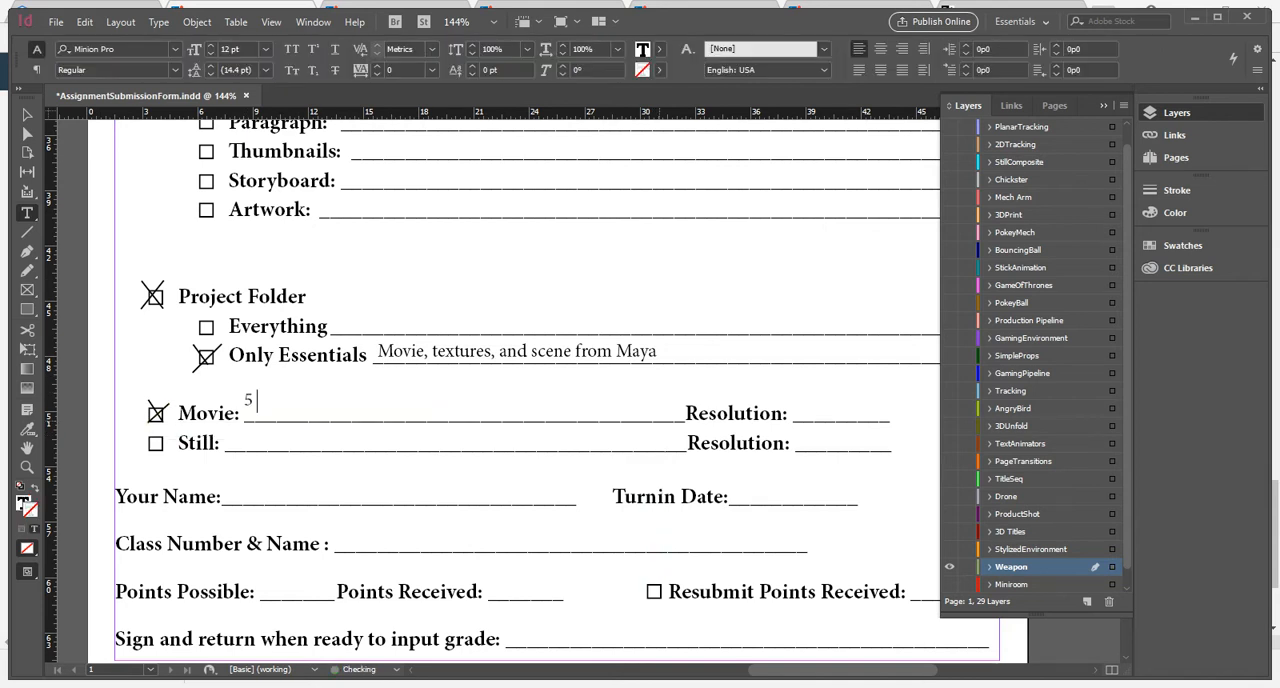
pyautogui.write(' second turntable')
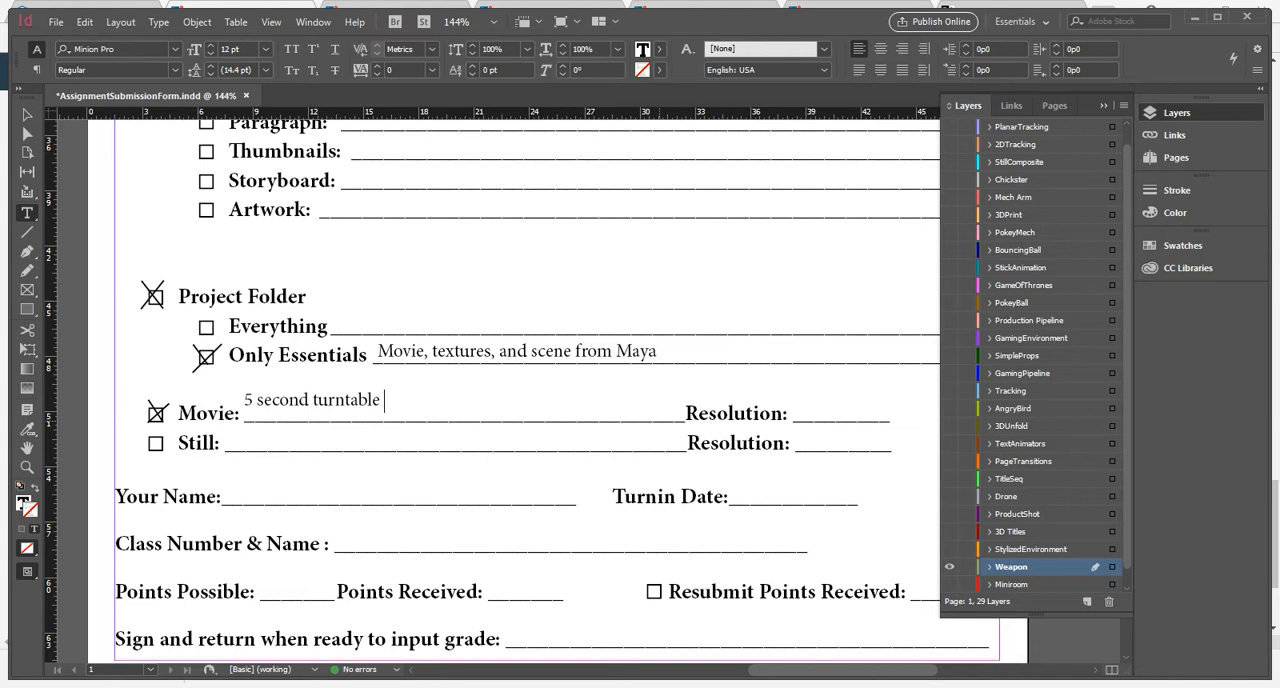
pyautogui.write(' animation')
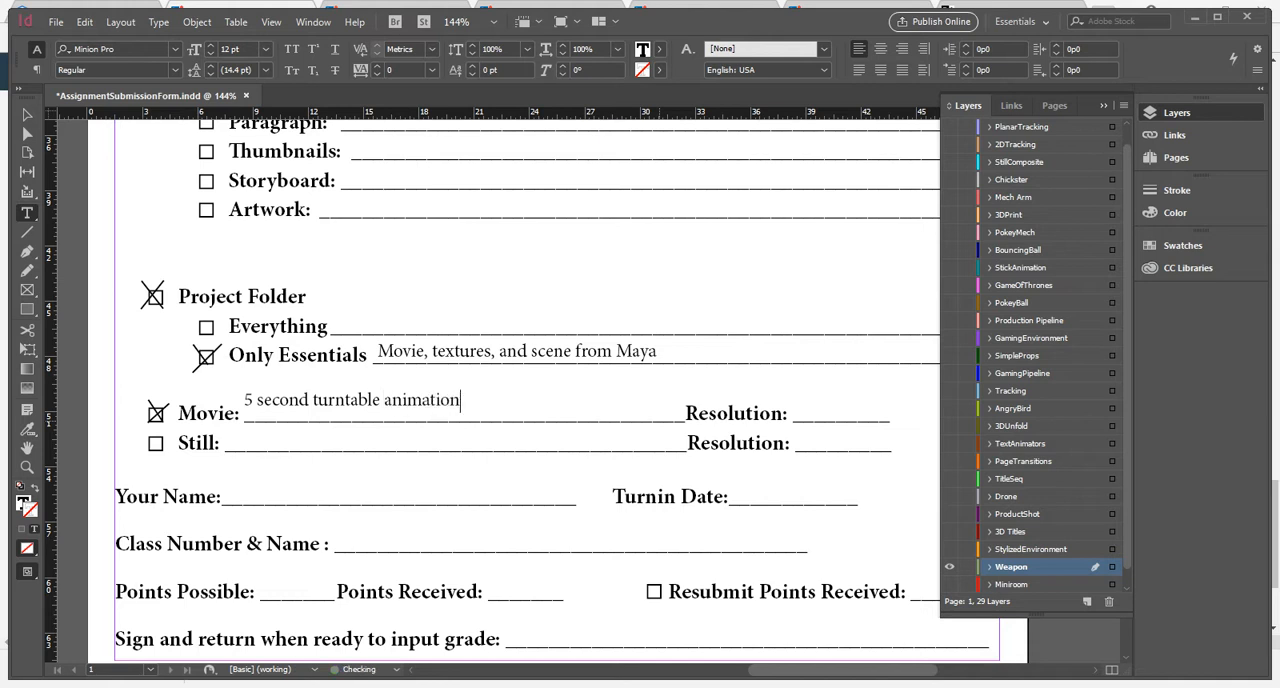
pyautogui.write(' @ 30fps')
pyautogui.press('Escape')
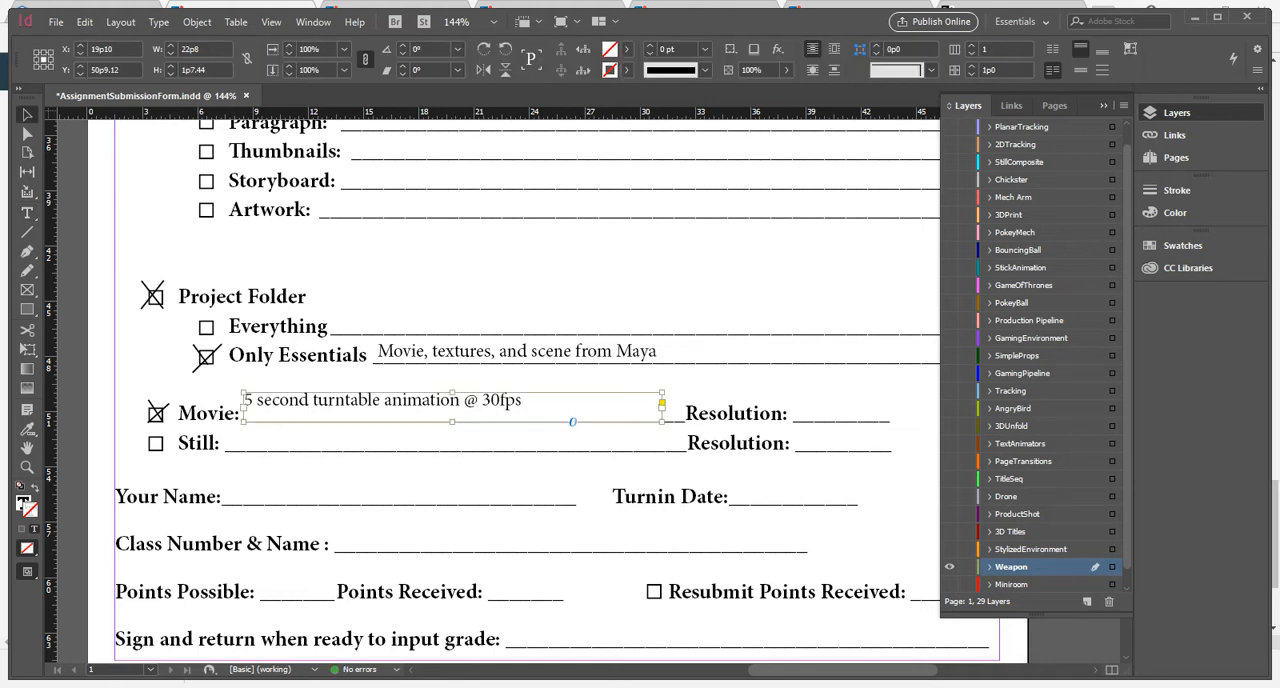
pyautogui.moveTo(452, 392); pyautogui.dragTo(452, 400)
pyautogui.hotkey('ctrl', 'shift', 'a')
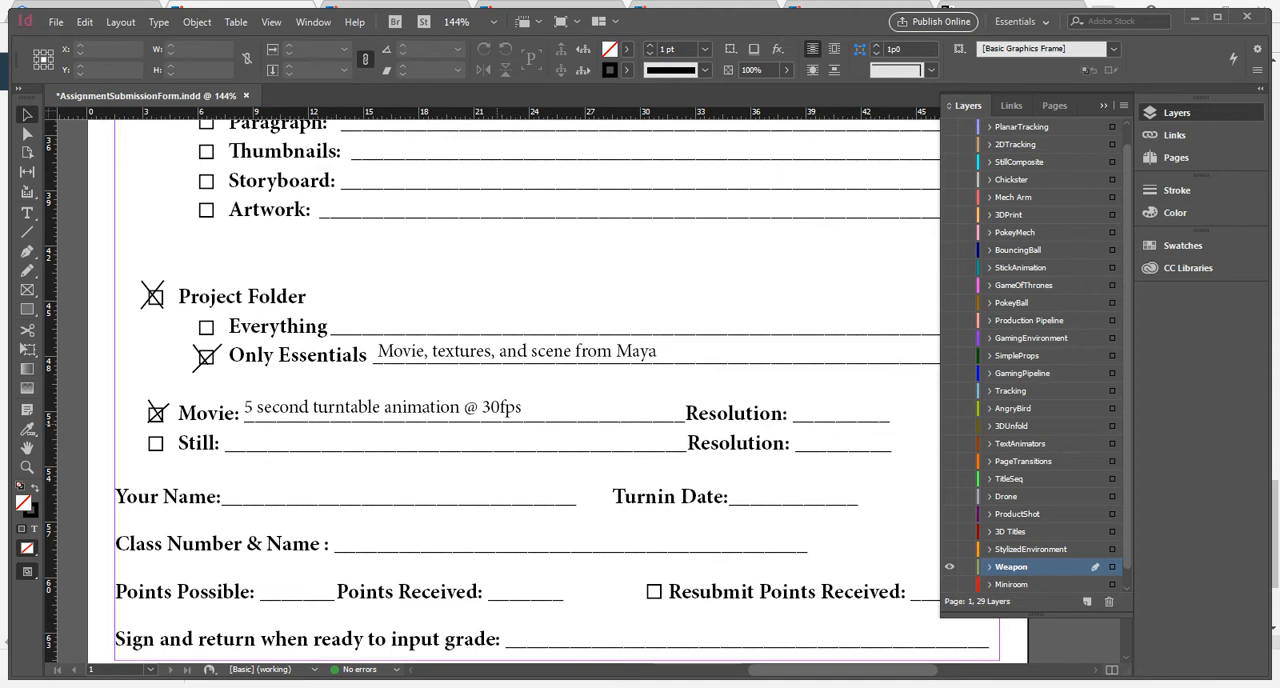
# Add the text "960 x 540" on the Resolution line beside the Movie entry and deselect it.
pyautogui.press('t')
pyautogui.moveTo(785, 423); pyautogui.dragTo(860, 434)
pyautogui.write('960 x 540')
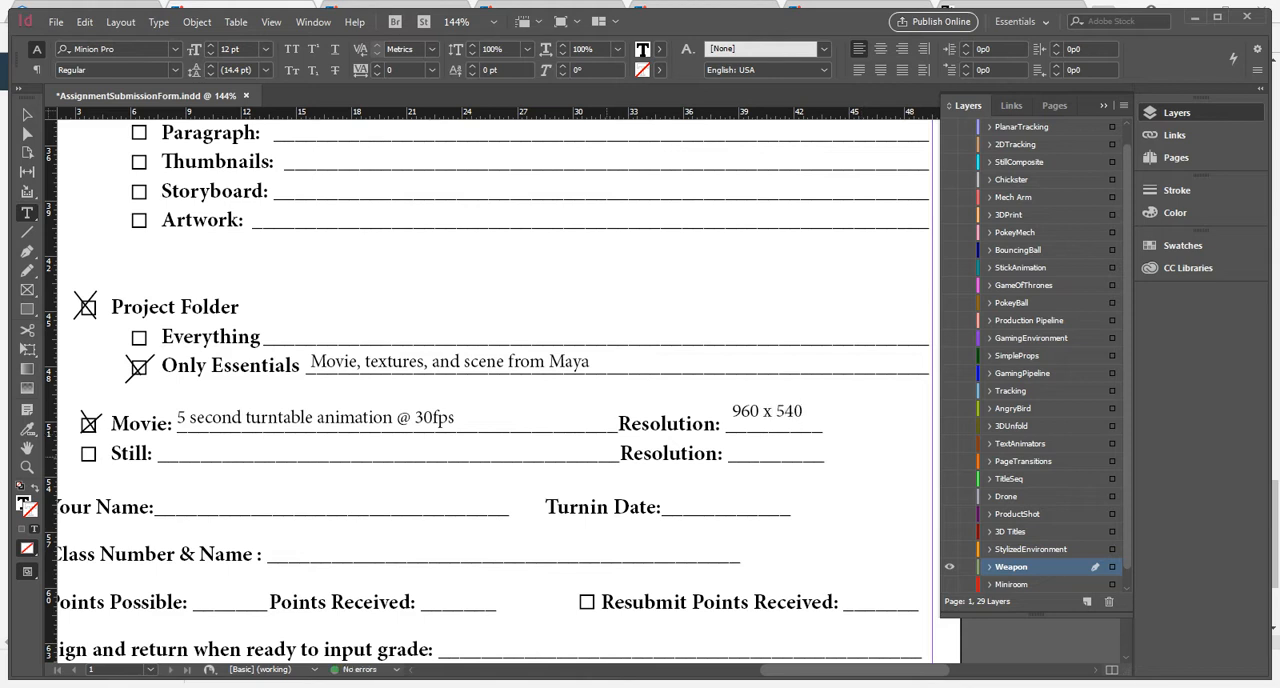
pyautogui.click(27, 114)
pyautogui.click(420, 270)
pyautogui.moveTo(420, 480); pyautogui.dragTo(487, 362)
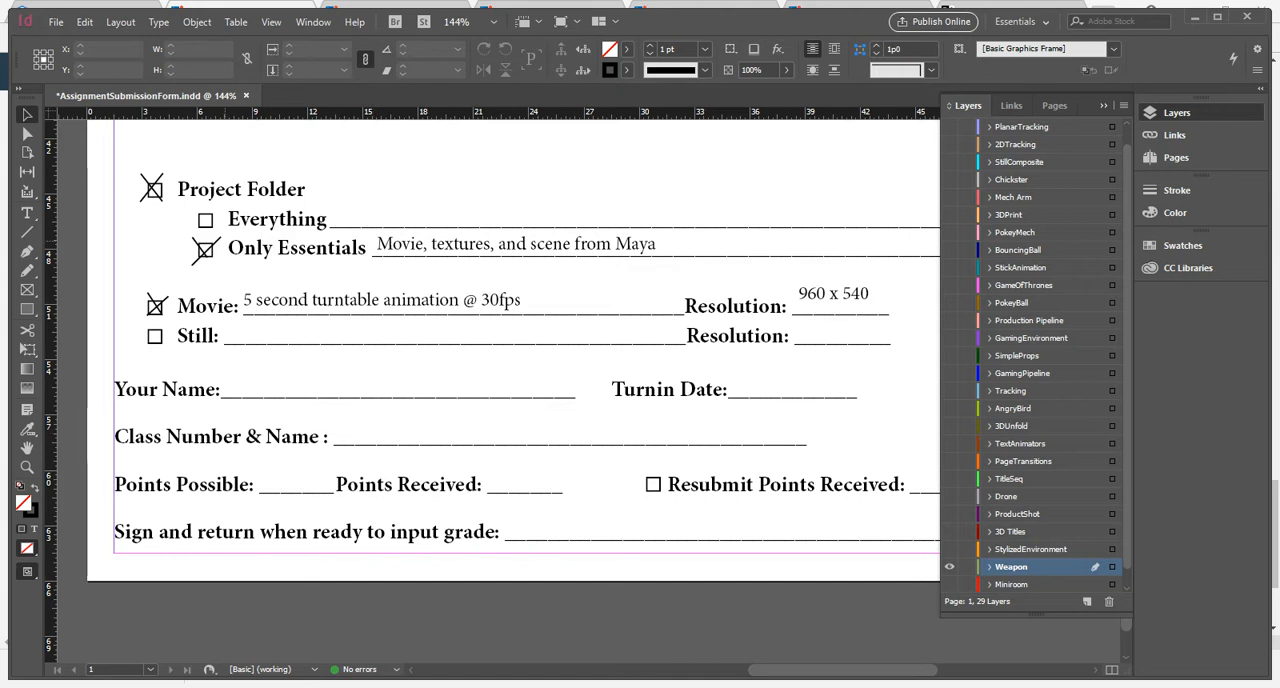
# Add the text "5" on the Points Possible line, shrink its text frame towards the line and deselect it.
pyautogui.press('t')
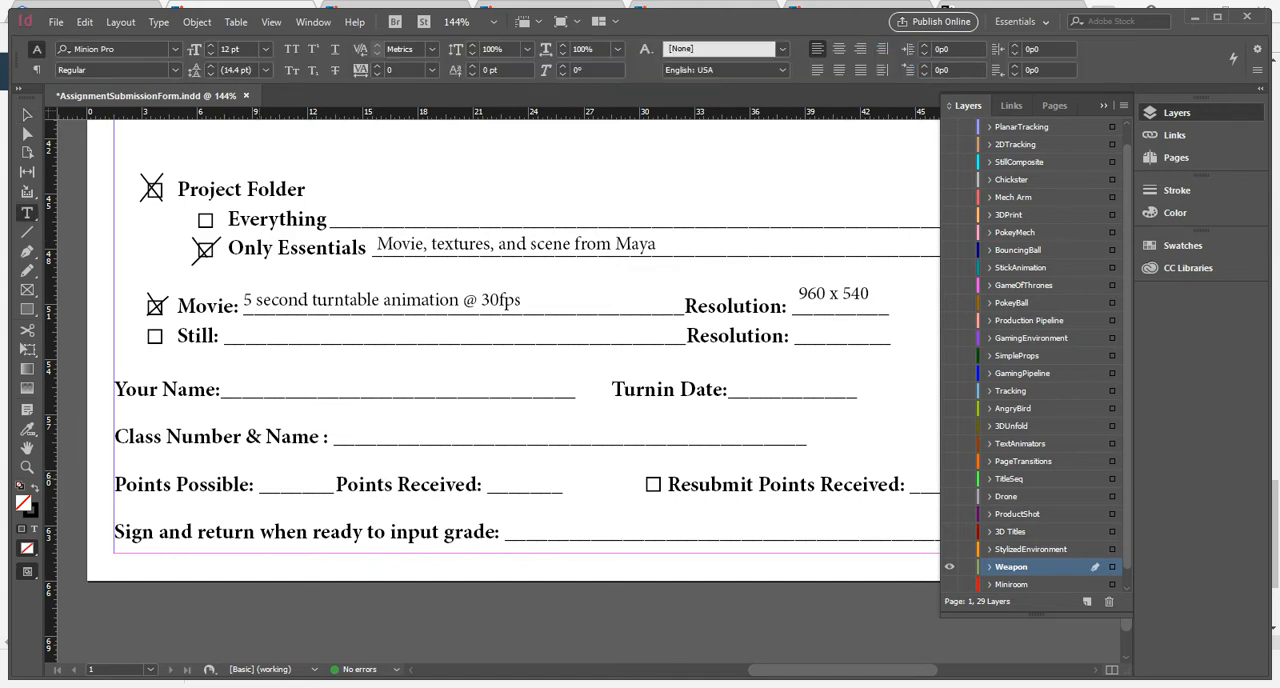
pyautogui.moveTo(262, 460); pyautogui.dragTo(328, 492)
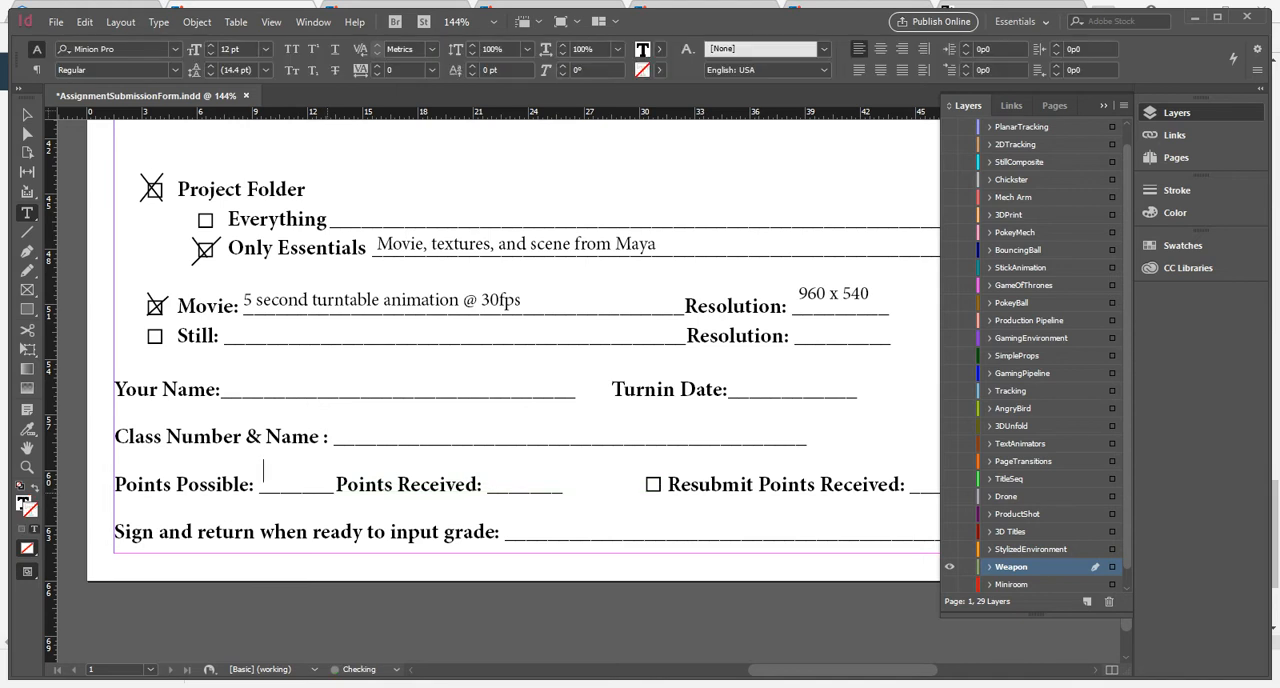
pyautogui.write('5')
pyautogui.press('Escape')
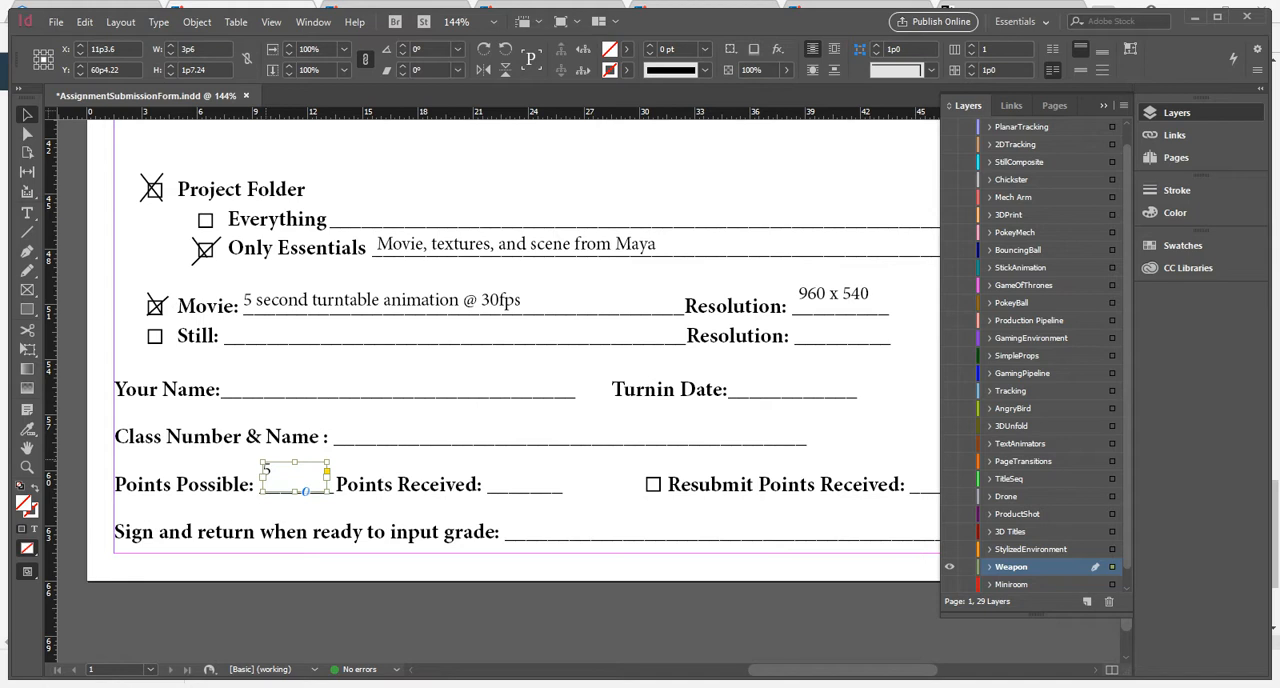
pyautogui.moveTo(262, 462); pyautogui.dragTo(275, 466)
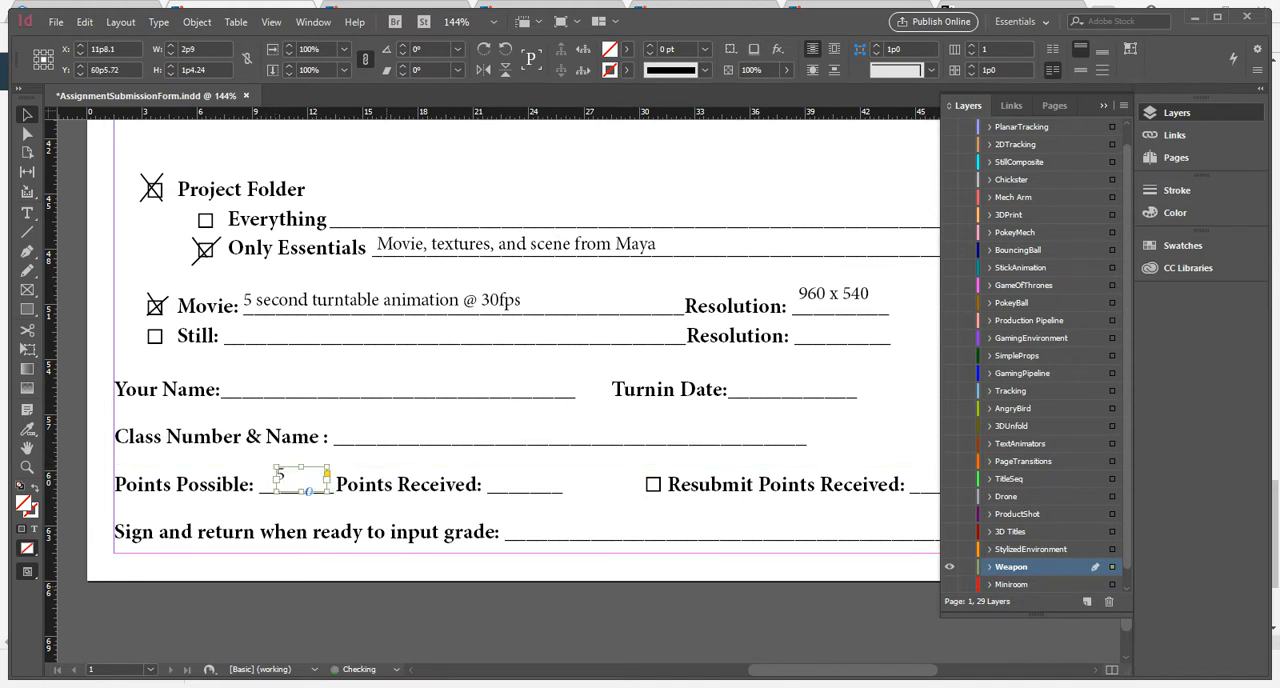
pyautogui.hotkey('ctrl', 'shift', 'a')
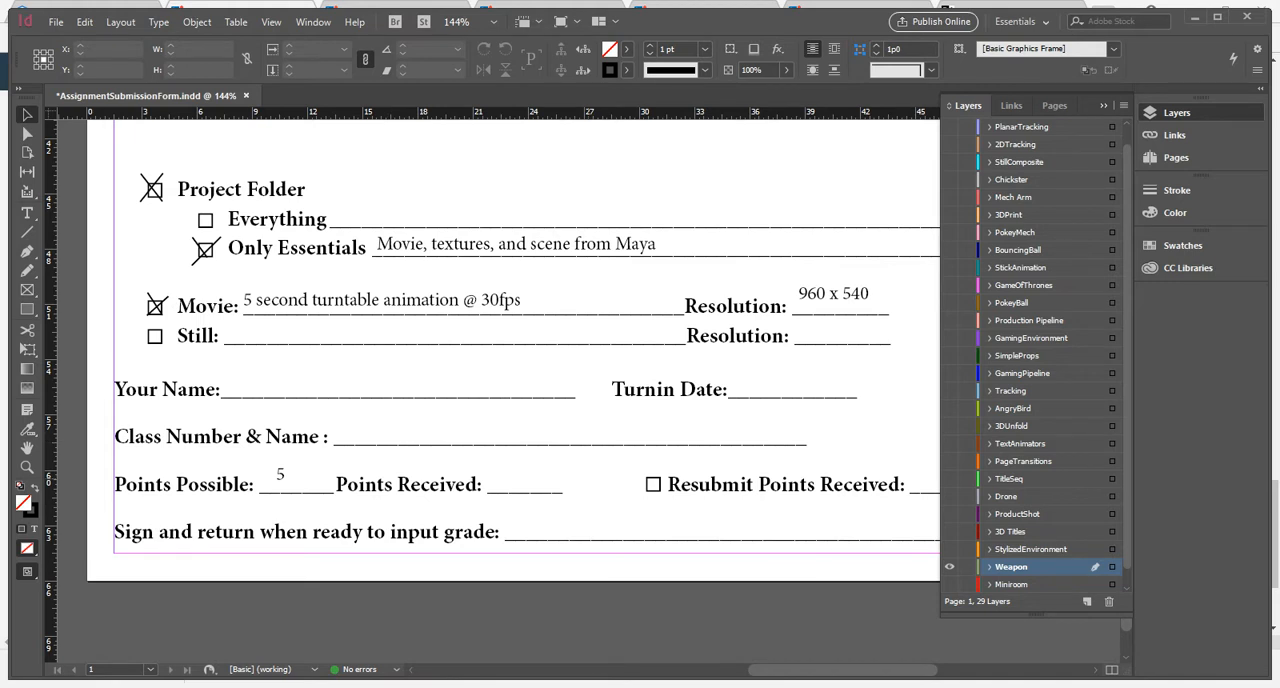
# Review the filled-in form, checking the points and signature fields, the learning objectives, and the turn-in and name fields.
pyautogui.hotkey('ctrl', '0')
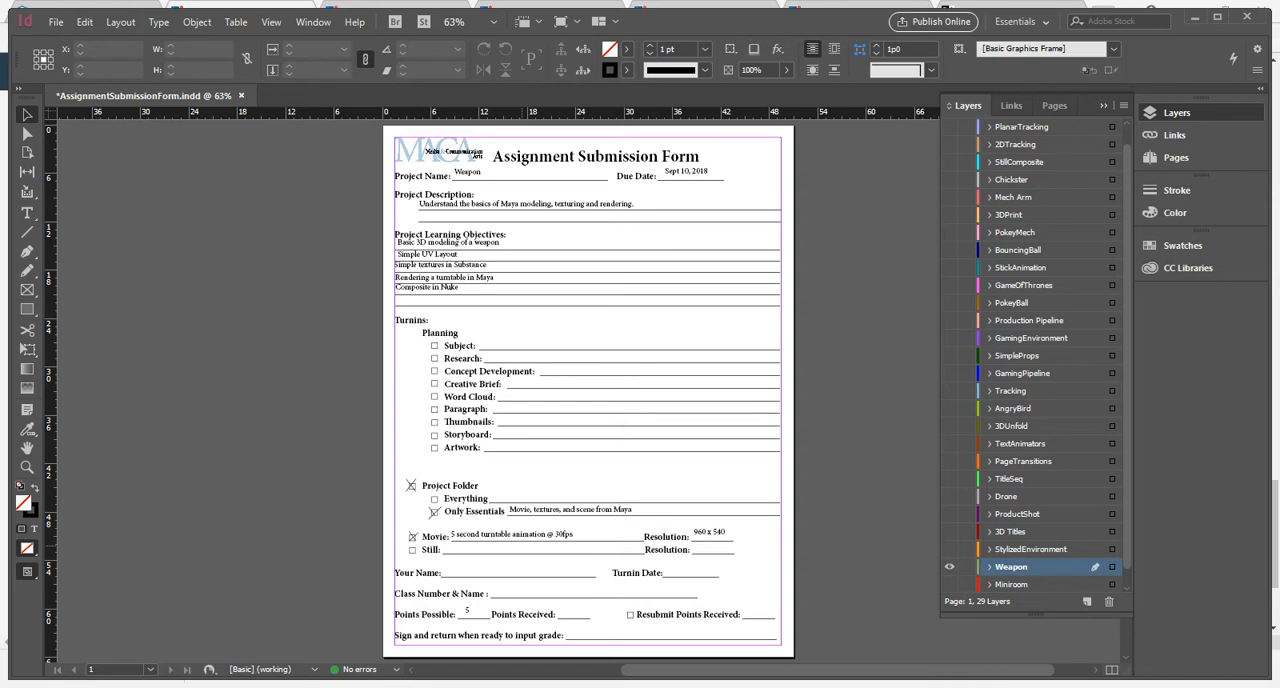
pyautogui.keyDown('ctrl'); pyautogui.moveTo(518, 567); pyautogui.dragTo(836, 508); pyautogui.keyUp('ctrl')
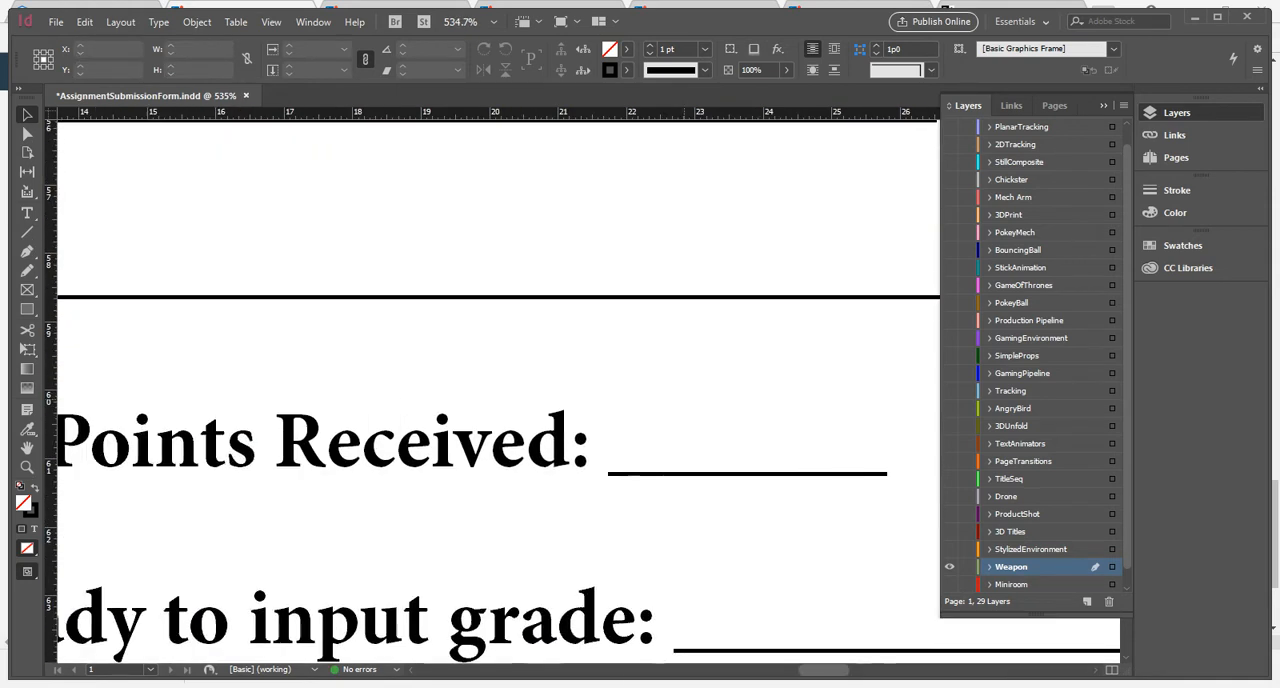
pyautogui.hotkey('ctrl', '-')
pyautogui.hotkey('ctrl', '-')
pyautogui.moveTo(400, 380); pyautogui.dragTo(704, 436)
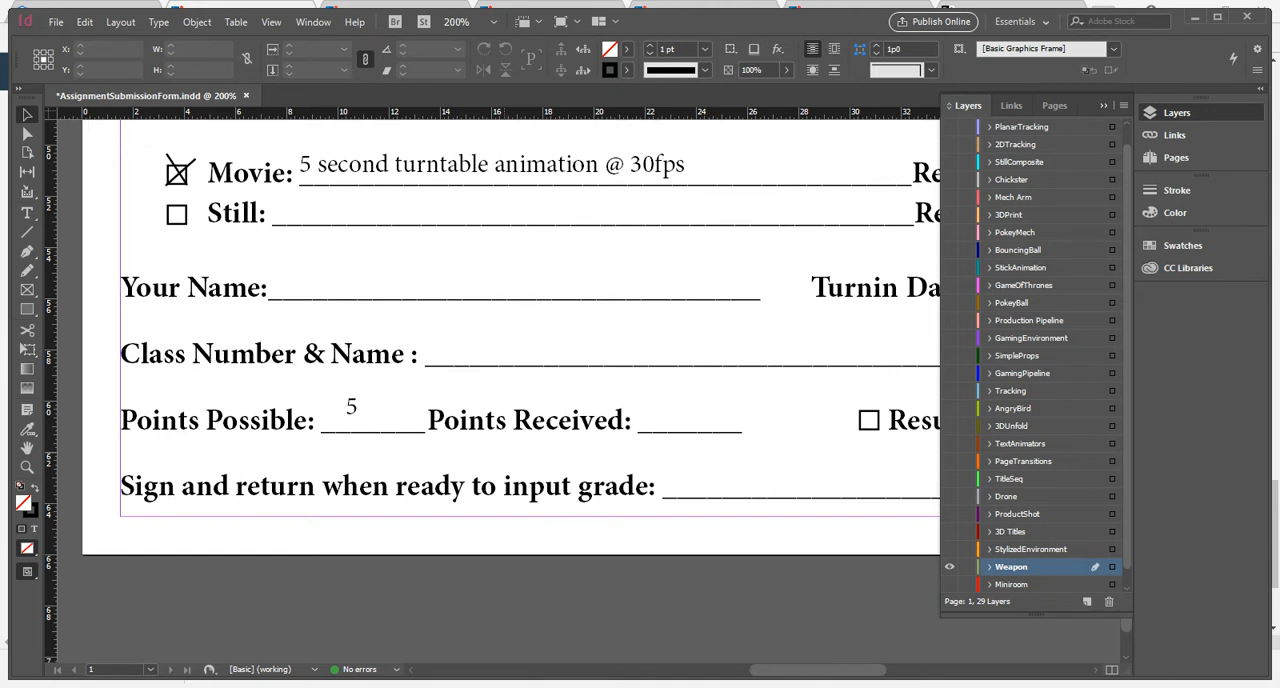
pyautogui.scroll(5, 510, 380)
pyautogui.hotkey('ctrl', '-')
pyautogui.hotkey('ctrl', '-')
pyautogui.moveTo(545, 367); pyautogui.dragTo(438, 640)
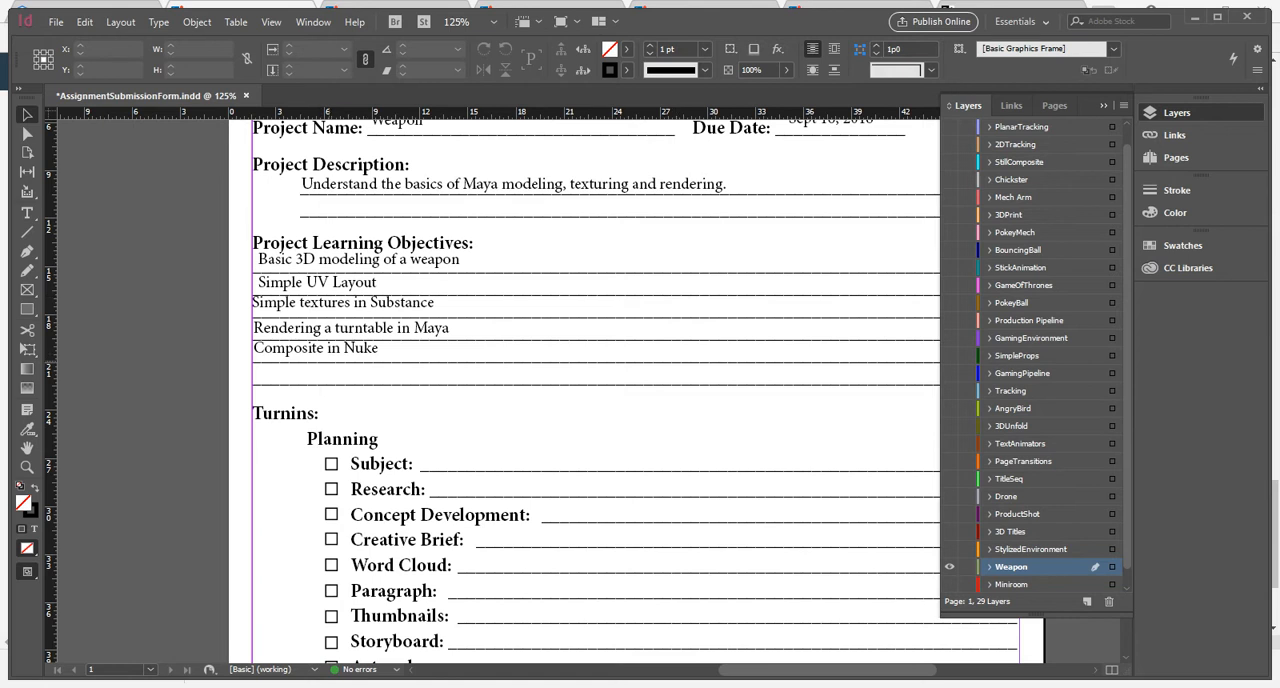
pyautogui.moveTo(637, 630); pyautogui.dragTo(556, 143)
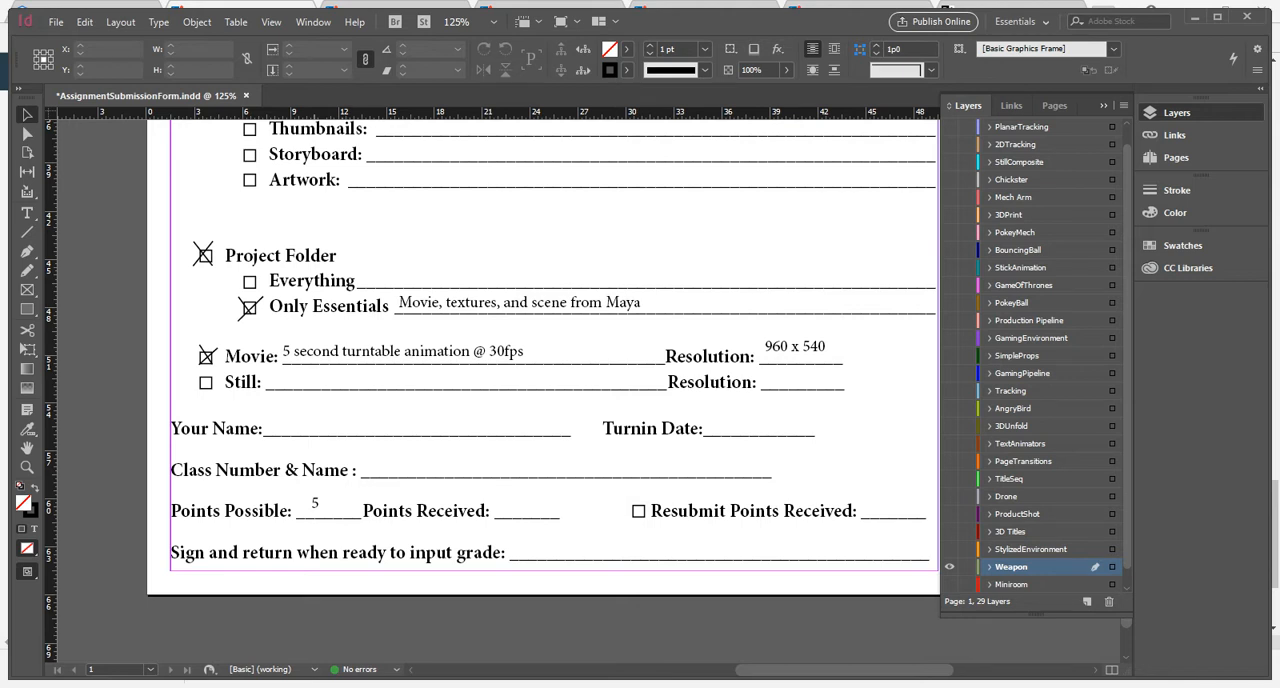
# Fit the whole form page in view and save the document.
pyautogui.hotkey('ctrl', '0')
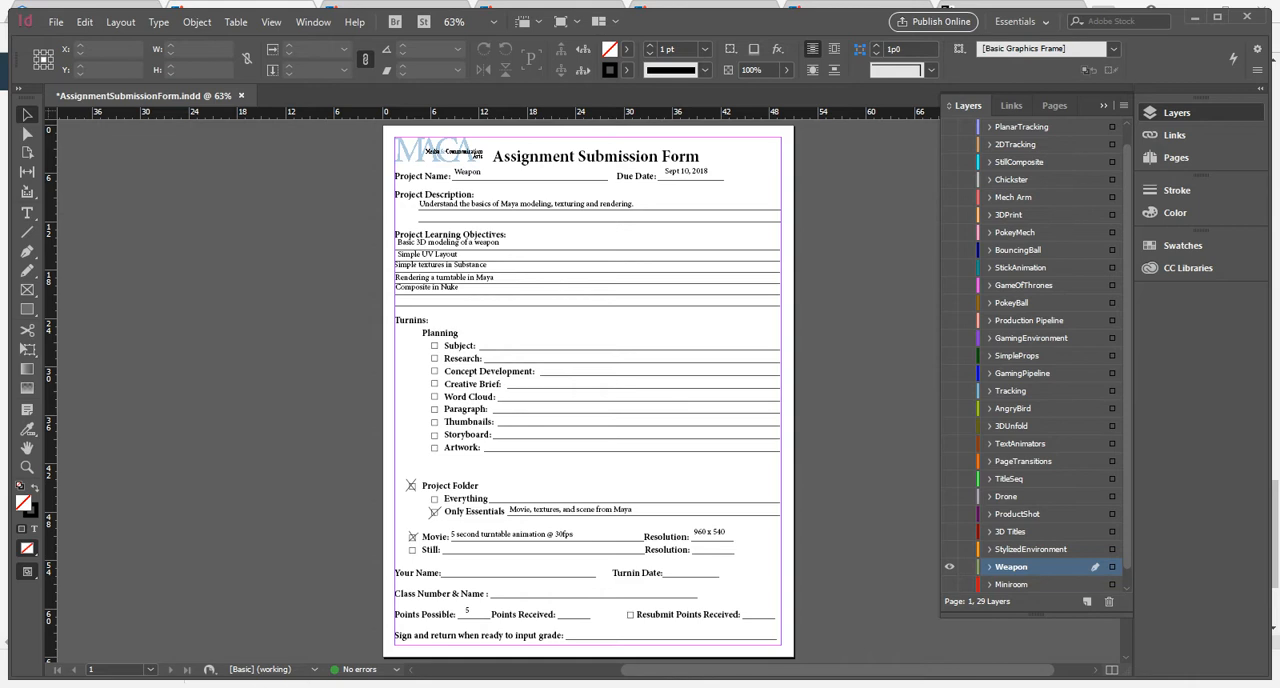
pyautogui.hotkey('ctrl', 's')
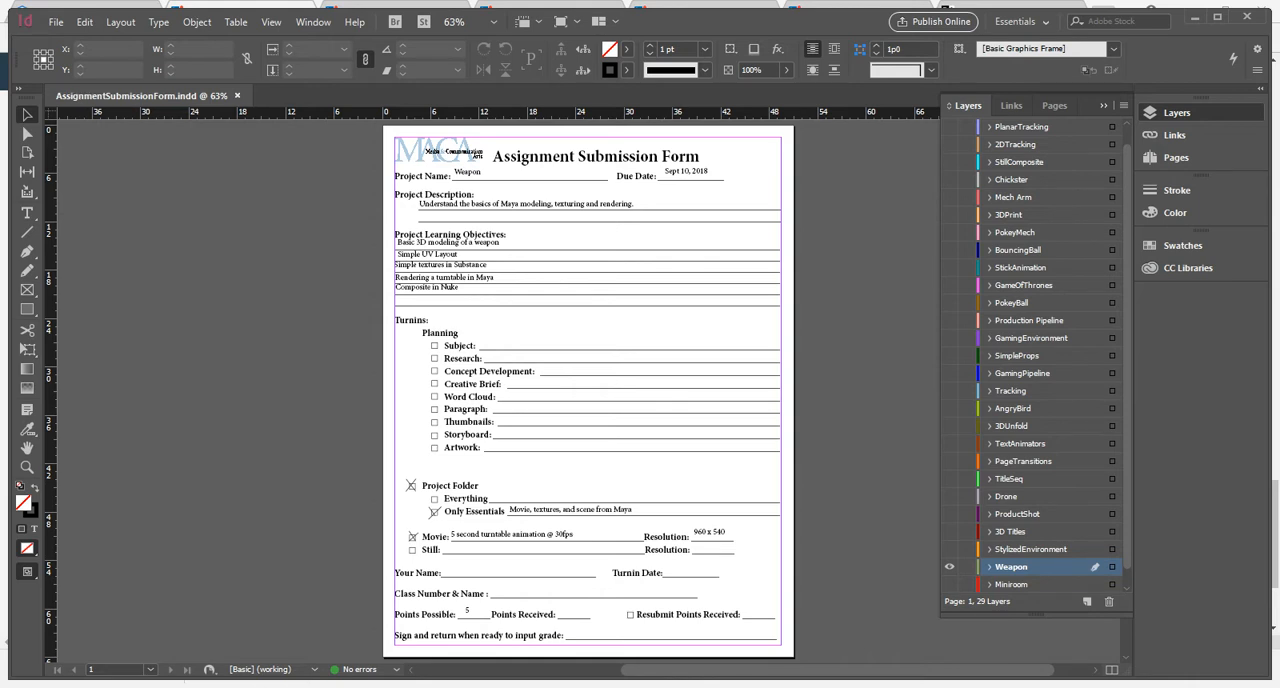
# Switch to the desktop, search the installed programs for Substance and launch Substance Painter.
pyautogui.hotkey('alt', 'Tab')
pyautogui.hotkey('alt', 'Tab')
pyautogui.hotkey('alt', 'shift', 'Tab')
pyautogui.hotkey('alt', 'Tab')
pyautogui.hotkey('alt', 'Tab')
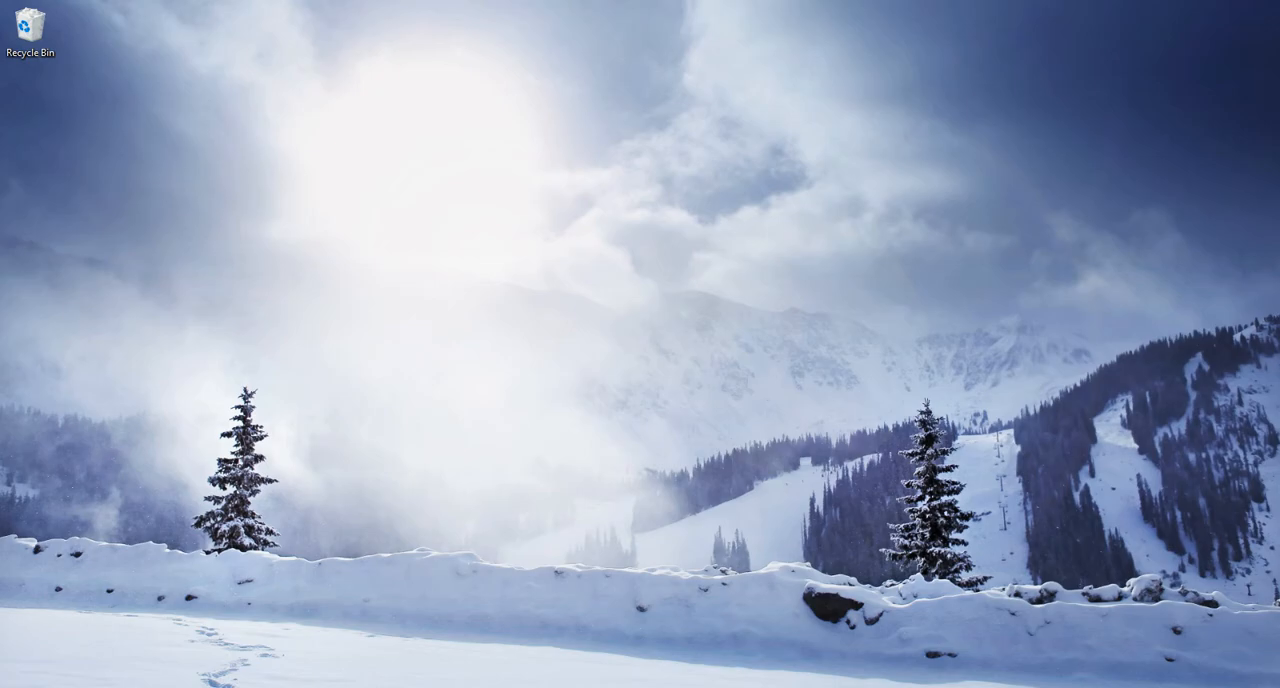
pyautogui.press('super')
pyautogui.write('substan')
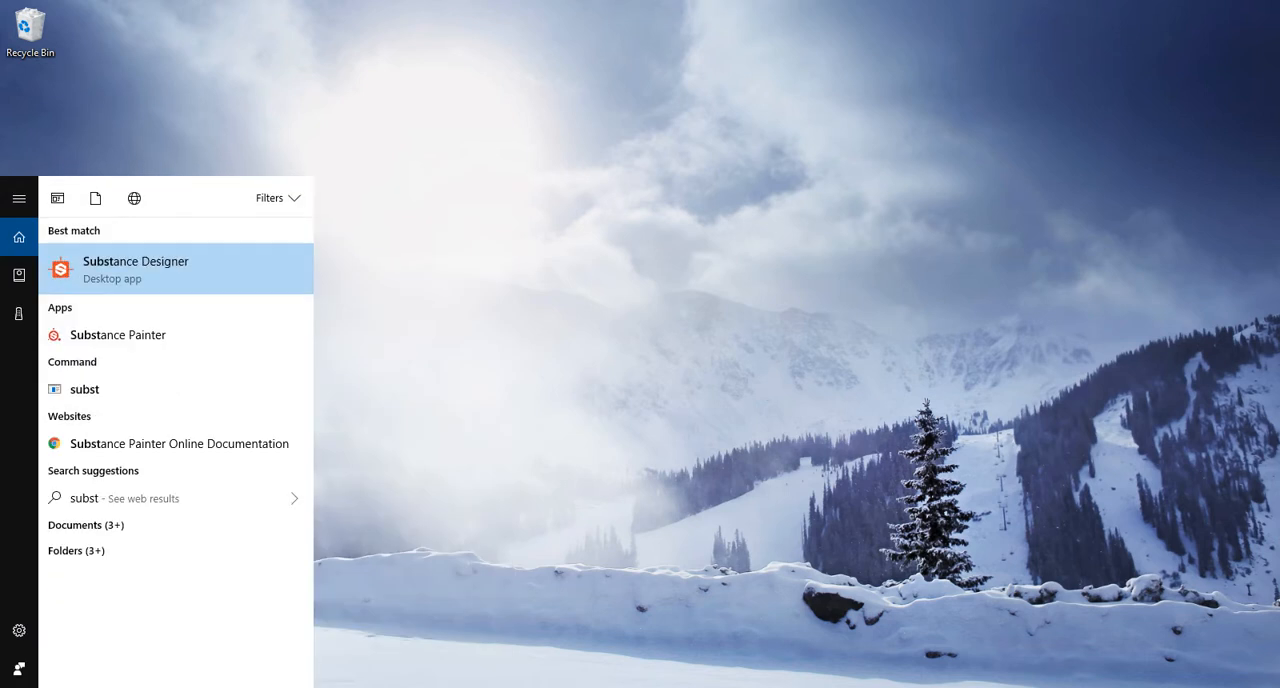
pyautogui.press('Down')
pyautogui.press('Down')
pyautogui.press('Return')
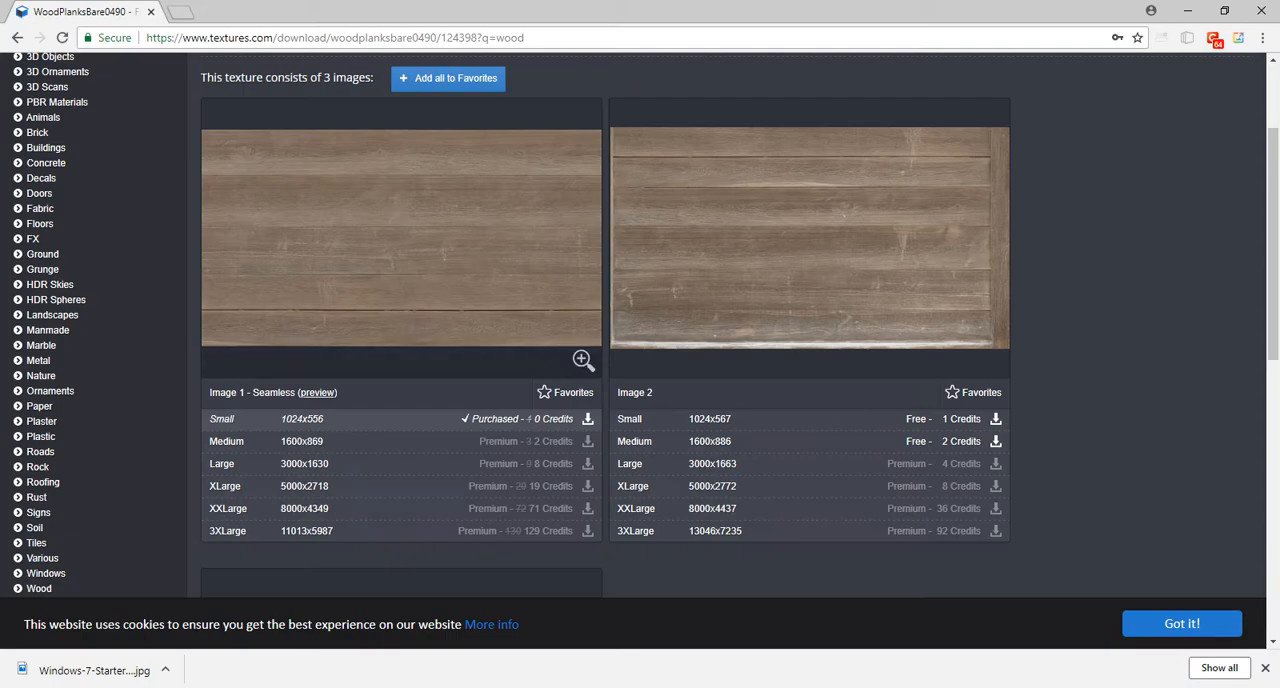
# Search the web for "substance material" in a new browser tab and open the Substance Share site.
pyautogui.hotkey('ctrl', 't')
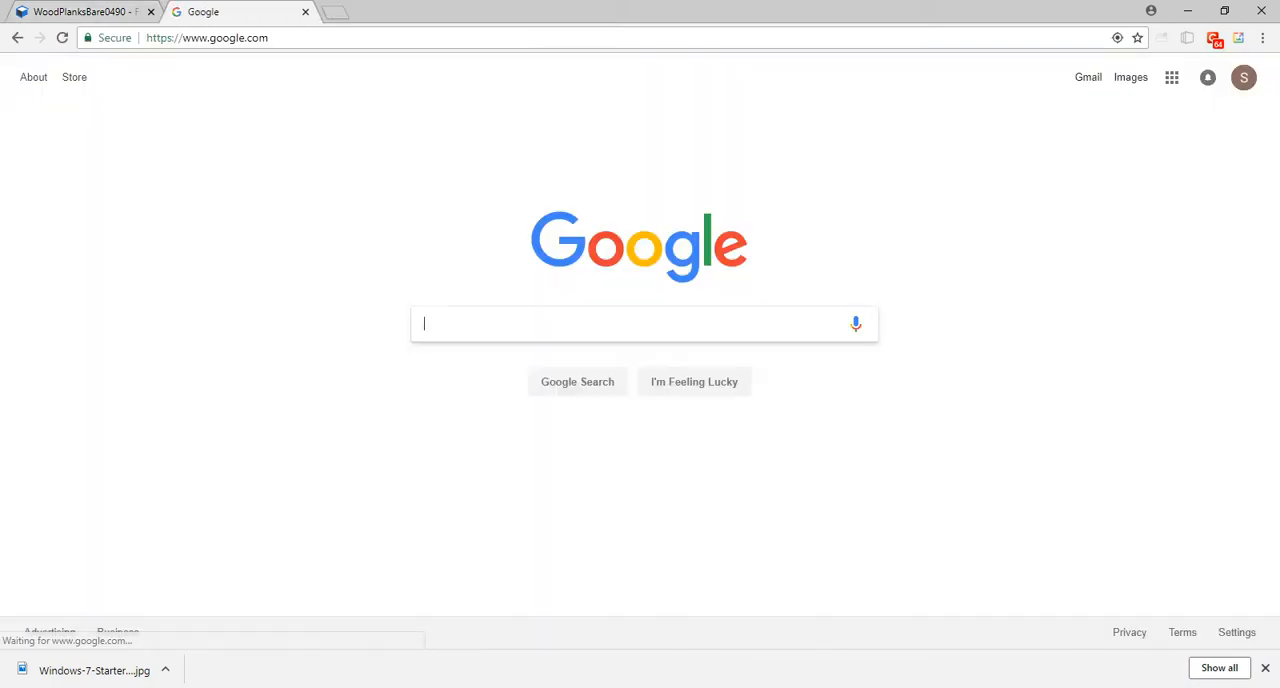
pyautogui.write('subtstance material')
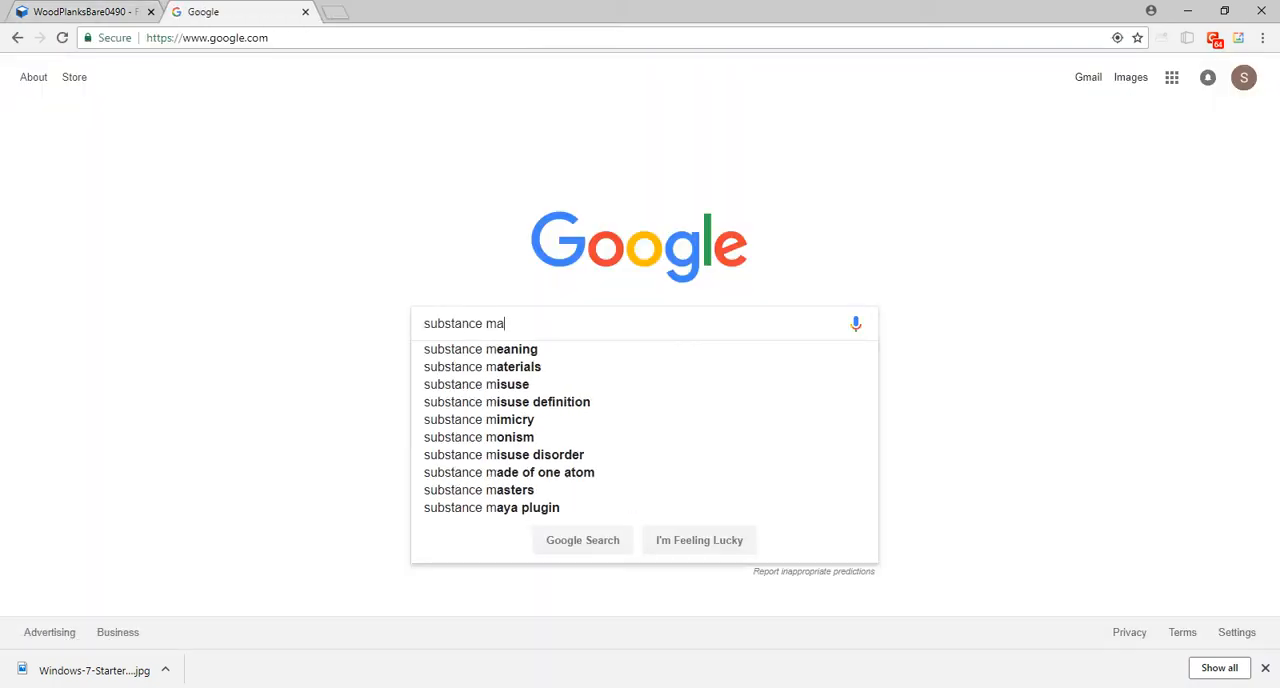
pyautogui.press('Return')
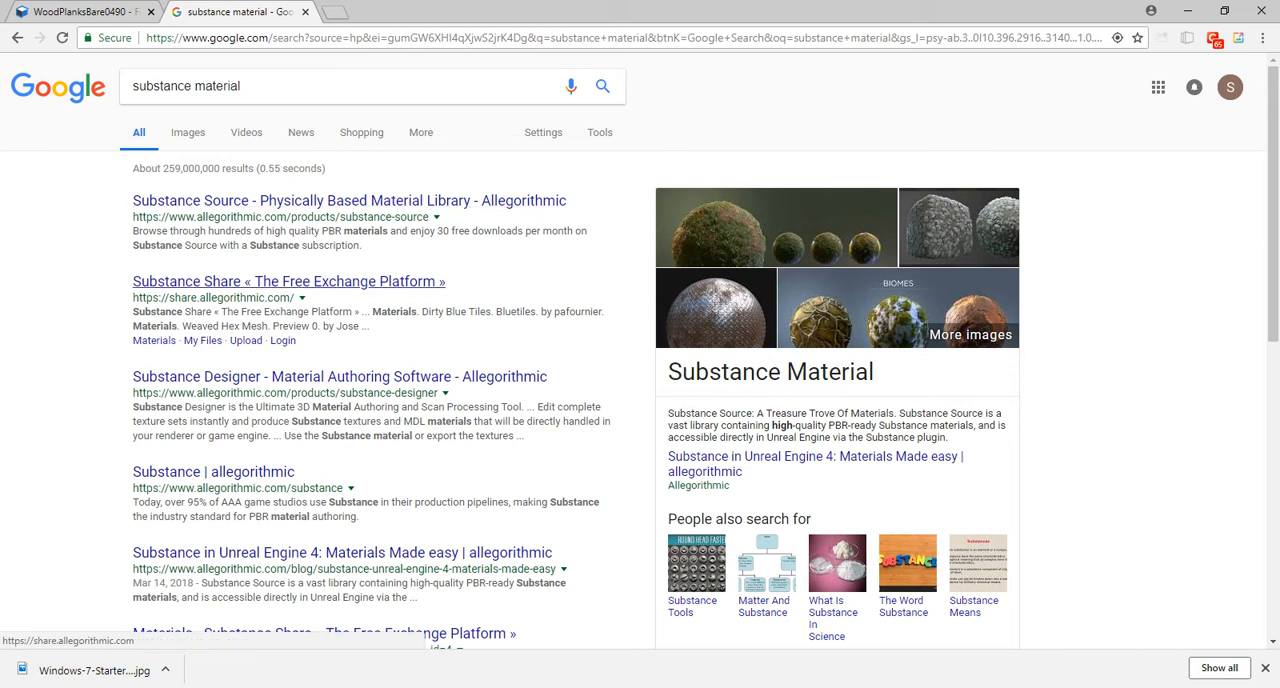
pyautogui.click(289, 281)
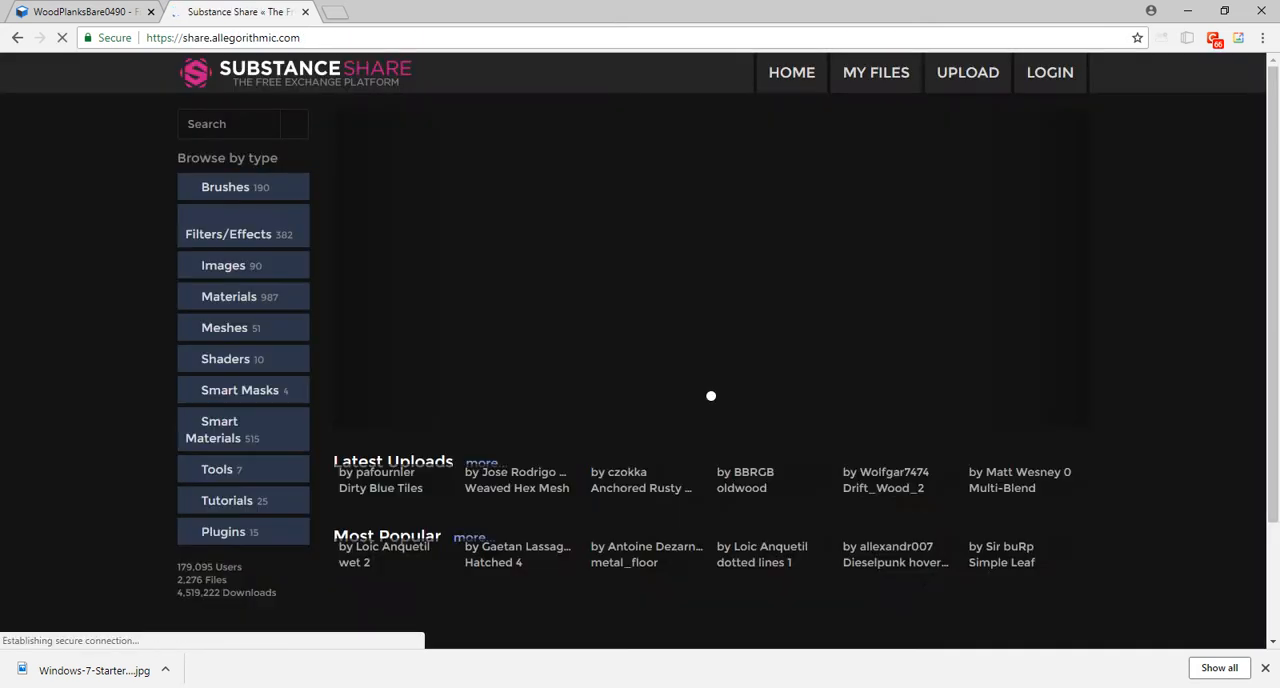
# Look through the latest and most popular uploads on Substance Share and open the Smart Materials category.
pyautogui.scroll(-4, 897, 400)
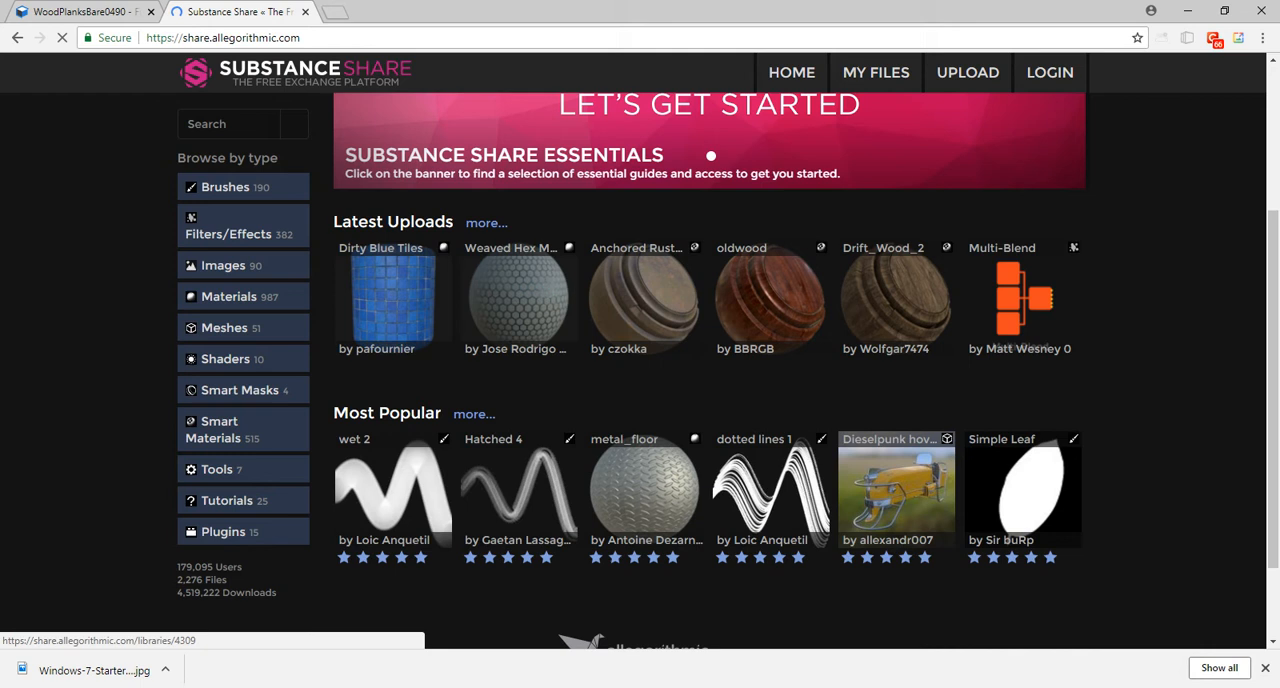
pyautogui.scroll(-1, 897, 400)
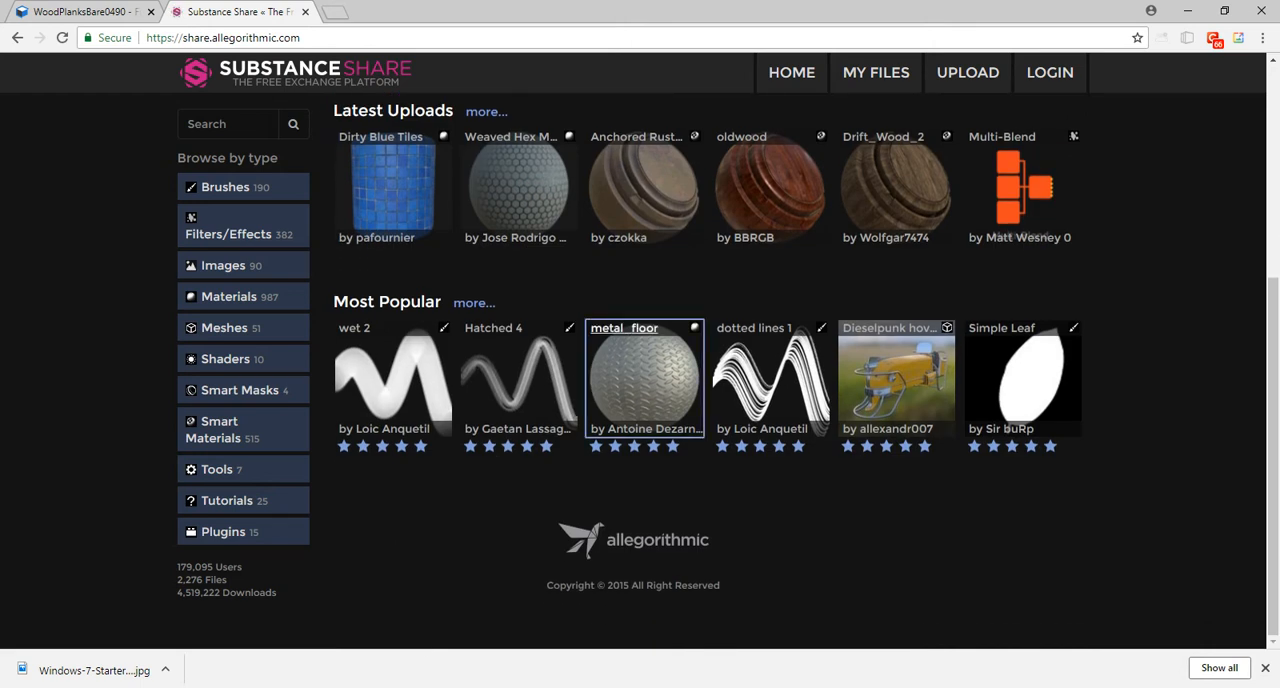
pyautogui.scroll(2, 770, 400)
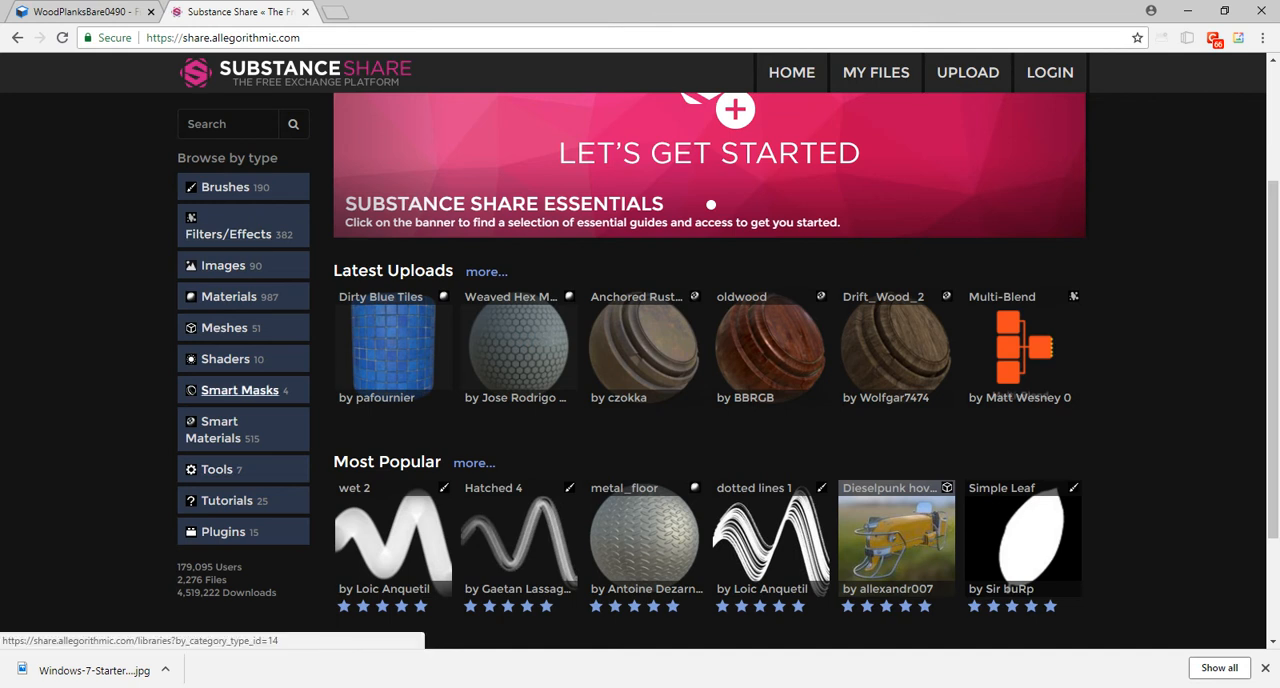
pyautogui.click(219, 421)
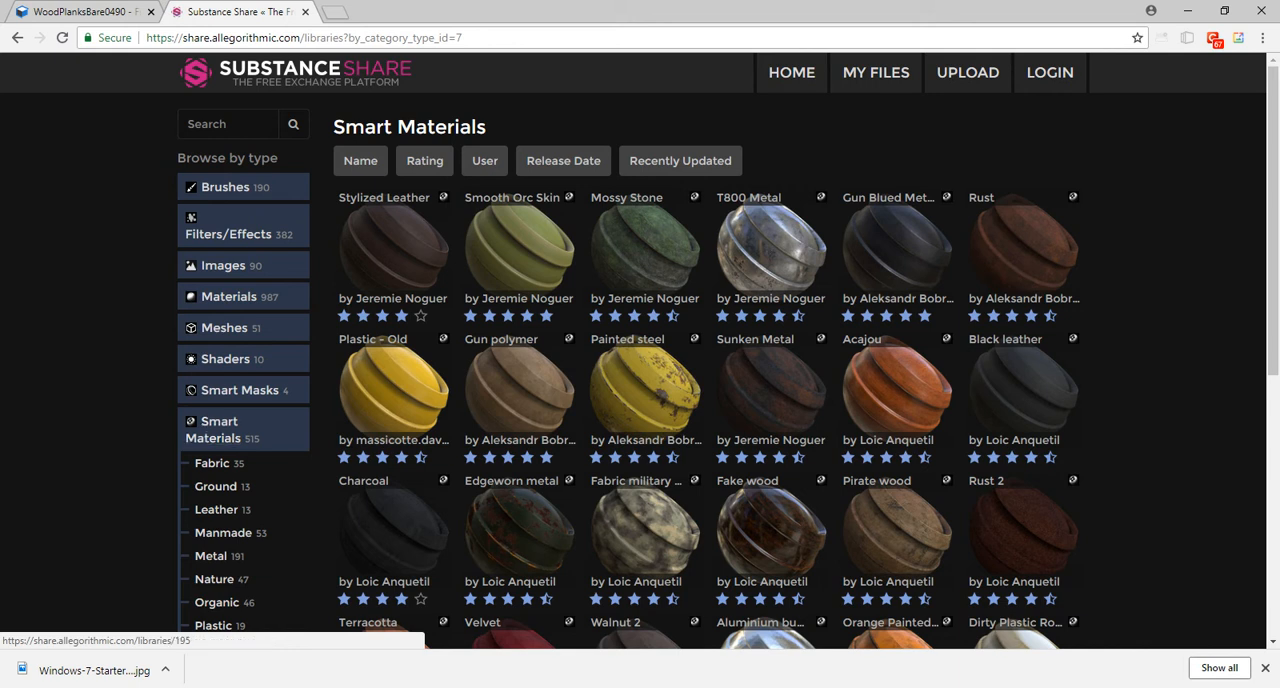
# Switch to the untitled scene in Maya and set the current project to the recent Weapon project.
pyautogui.click(729, 687)
pyautogui.click(768, 628)
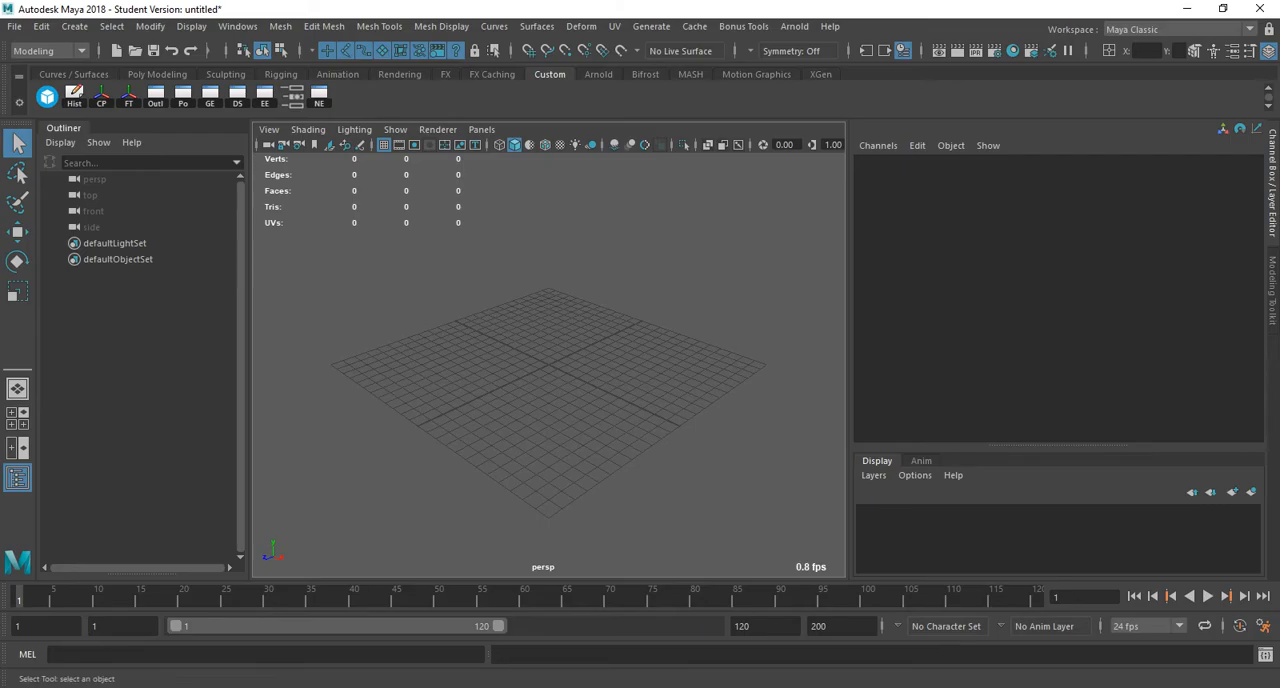
pyautogui.click(15, 26)
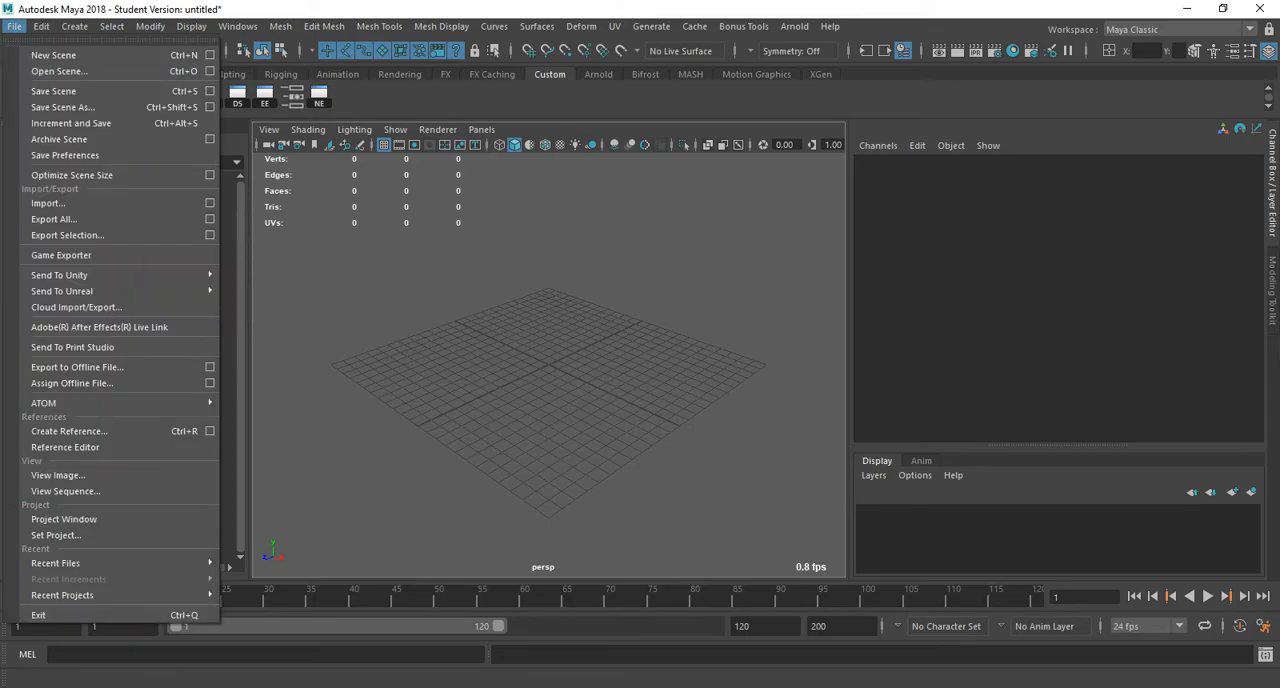
pyautogui.moveTo(62, 595)
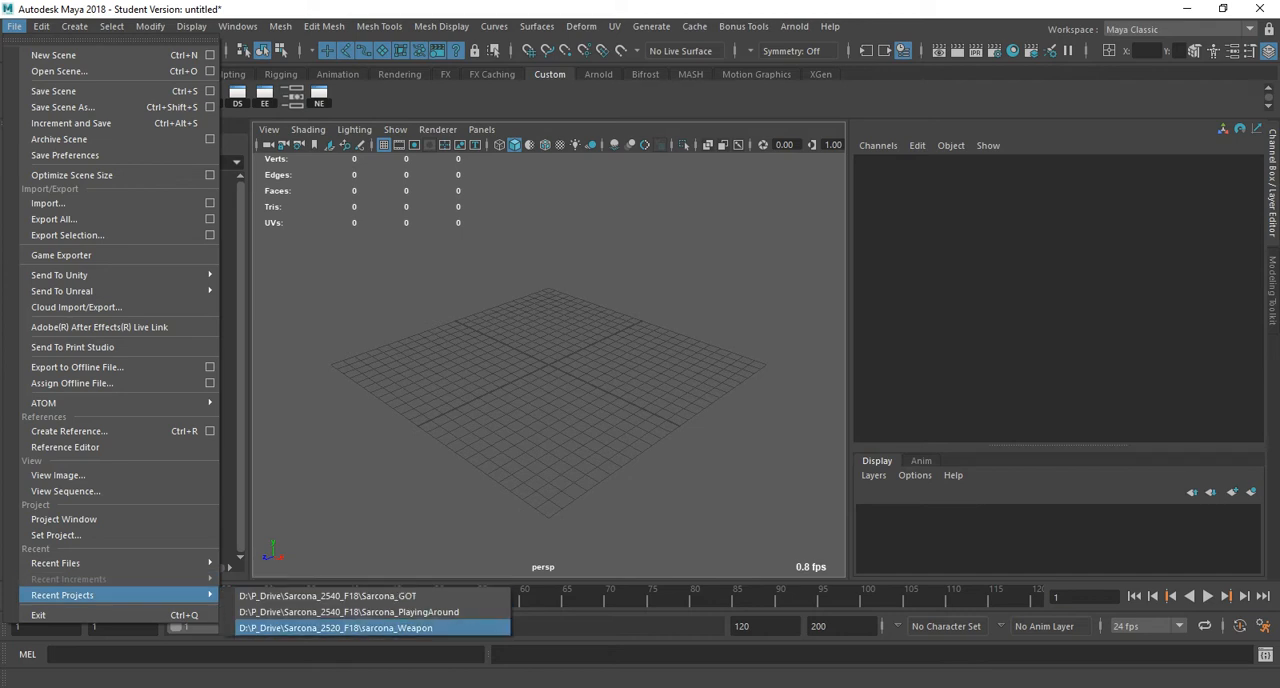
pyautogui.click(335, 628)
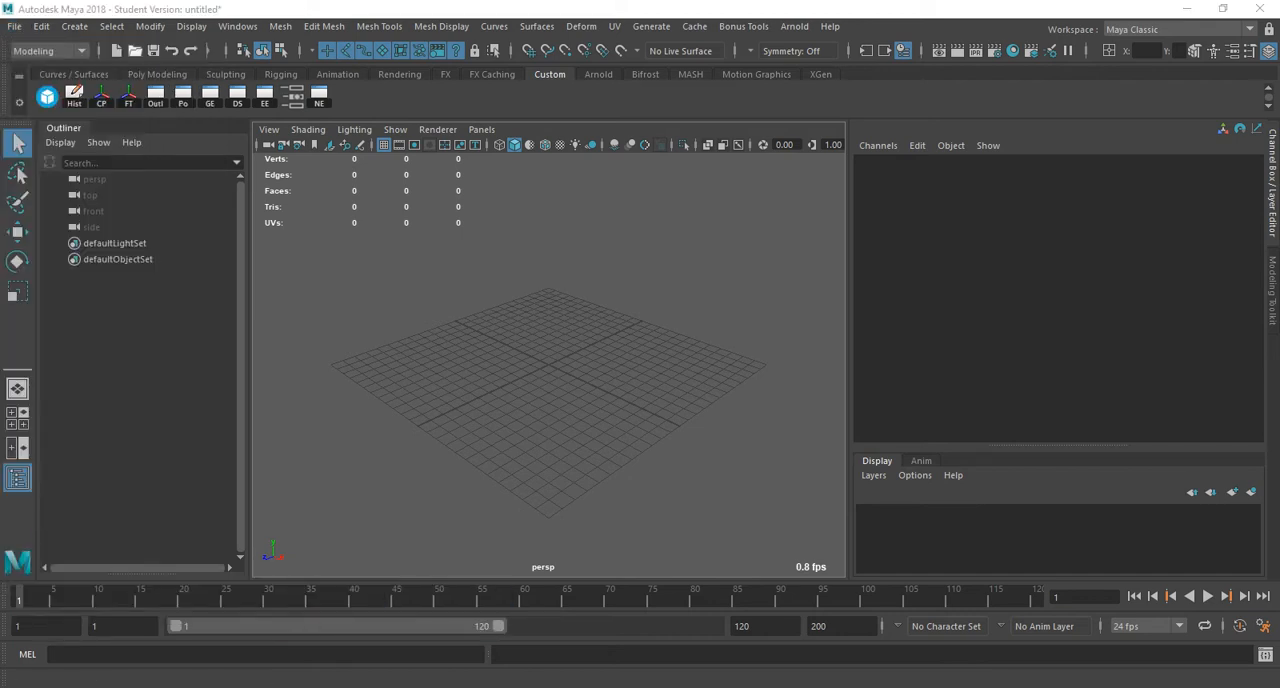
# Open the Weapon_001 scene from the project's scenes folder, discarding the changes to the untitled scene.
pyautogui.click(136, 50)
pyautogui.doubleClick(272, 200)
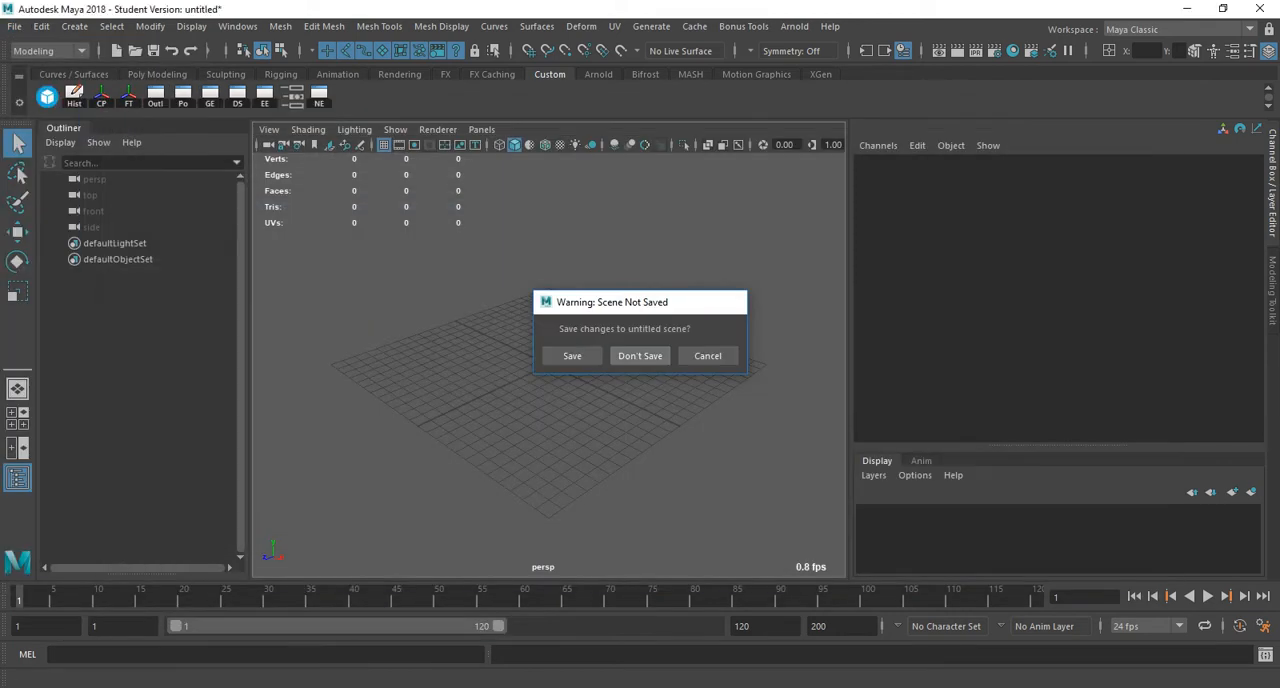
pyautogui.click(640, 356)
pyautogui.click(605, 366)
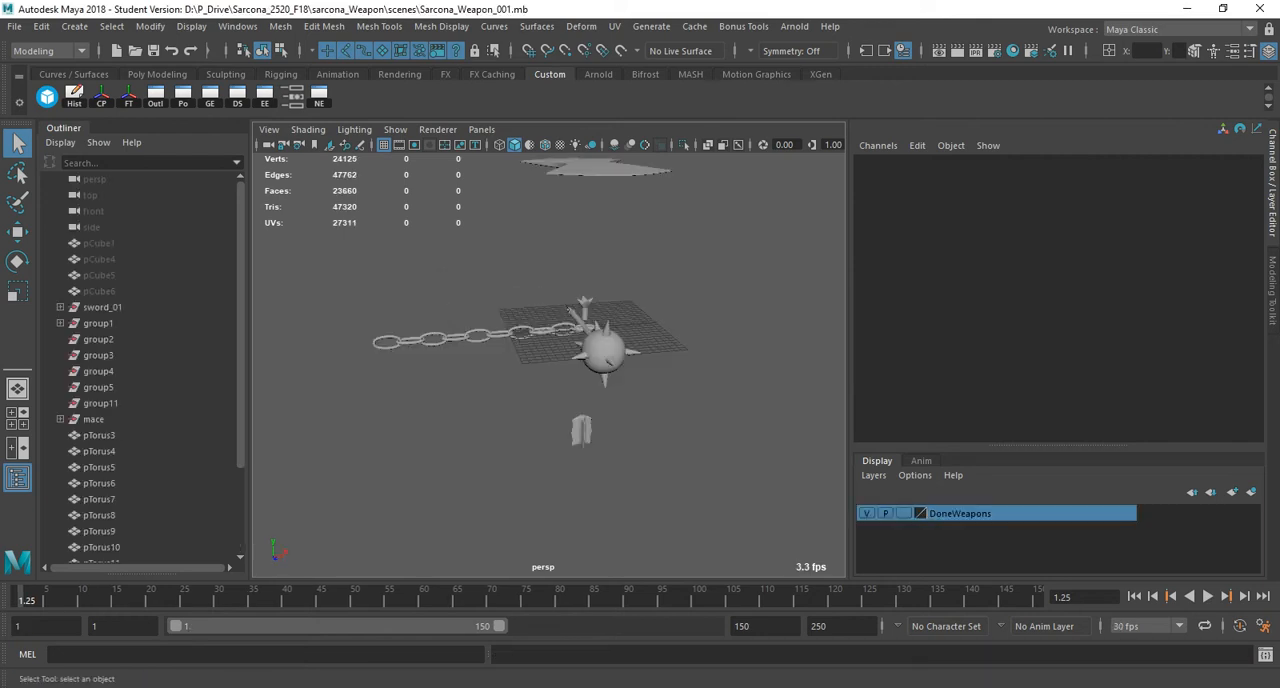
# Examine the mace, chain and other weapon parts in the scene from several angles and distances.
pyautogui.keyDown('alt'); pyautogui.moveTo(550, 340); pyautogui.dragTo(700, 335); pyautogui.keyUp('alt')
pyautogui.scroll(8, 550, 365)
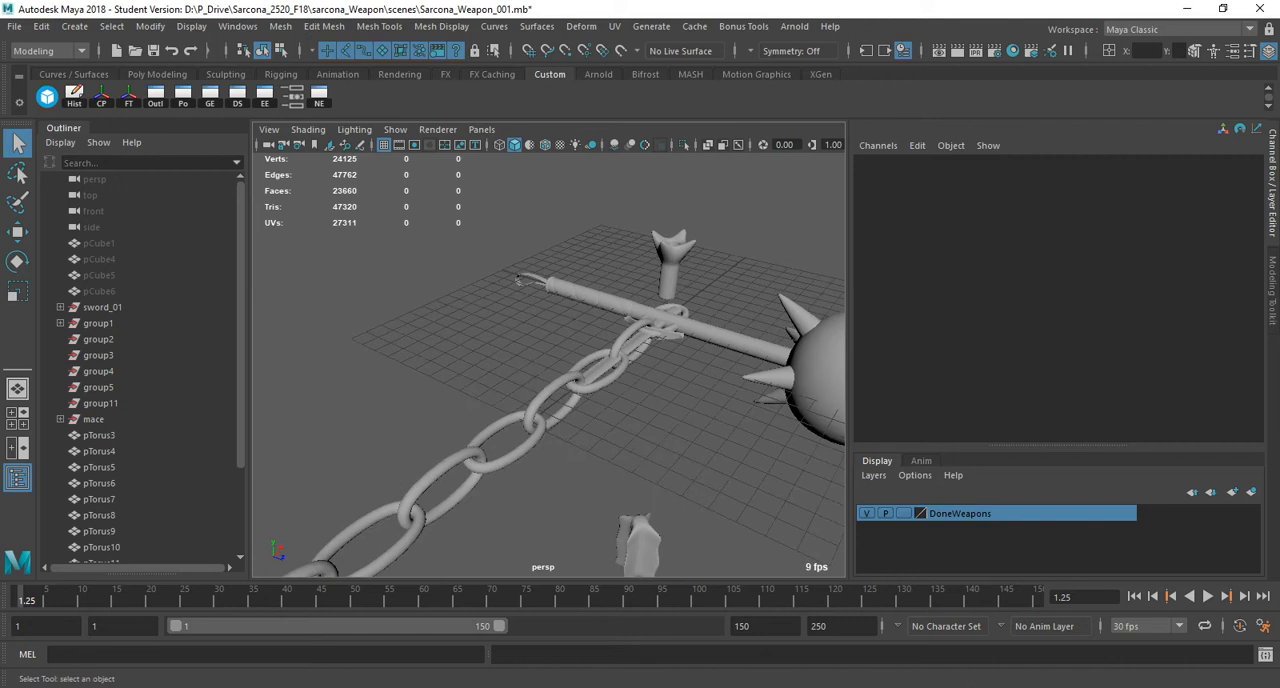
pyautogui.scroll(-5, 620, 350)
pyautogui.keyDown('alt'); pyautogui.moveTo(620, 350); pyautogui.dragTo(710, 352); pyautogui.keyUp('alt')
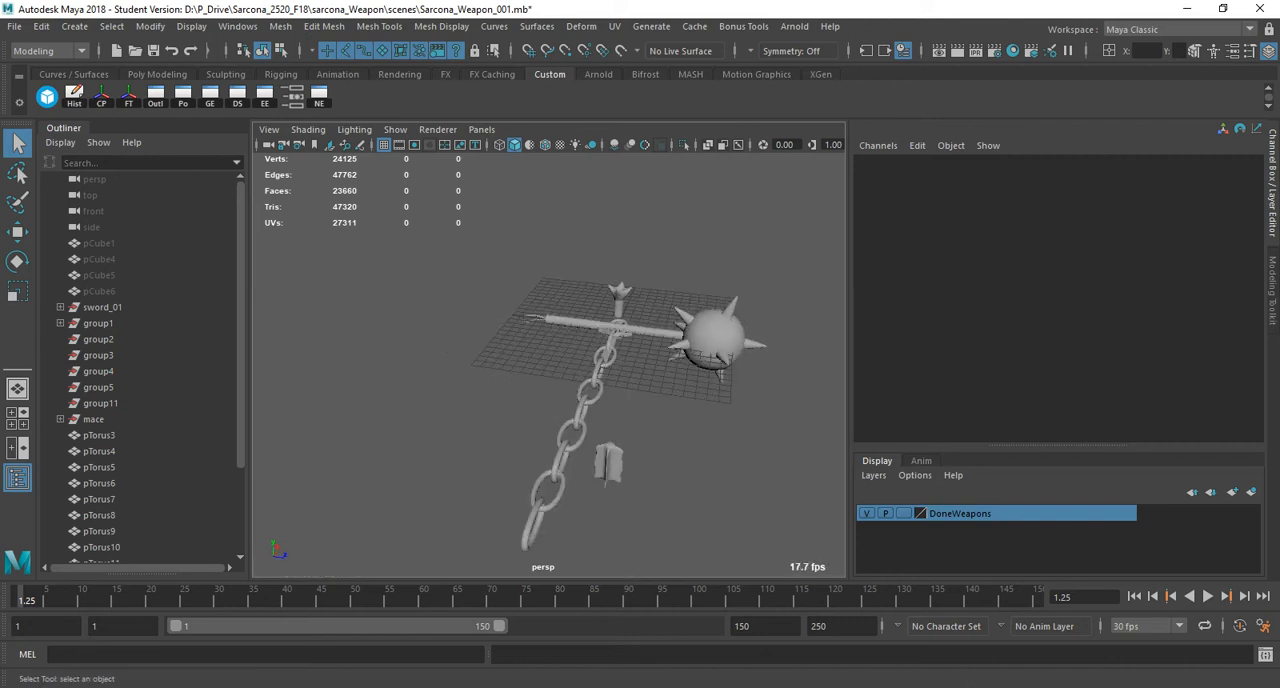
pyautogui.keyDown('alt'); pyautogui.moveTo(710, 352); pyautogui.dragTo(770, 350); pyautogui.keyUp('alt')
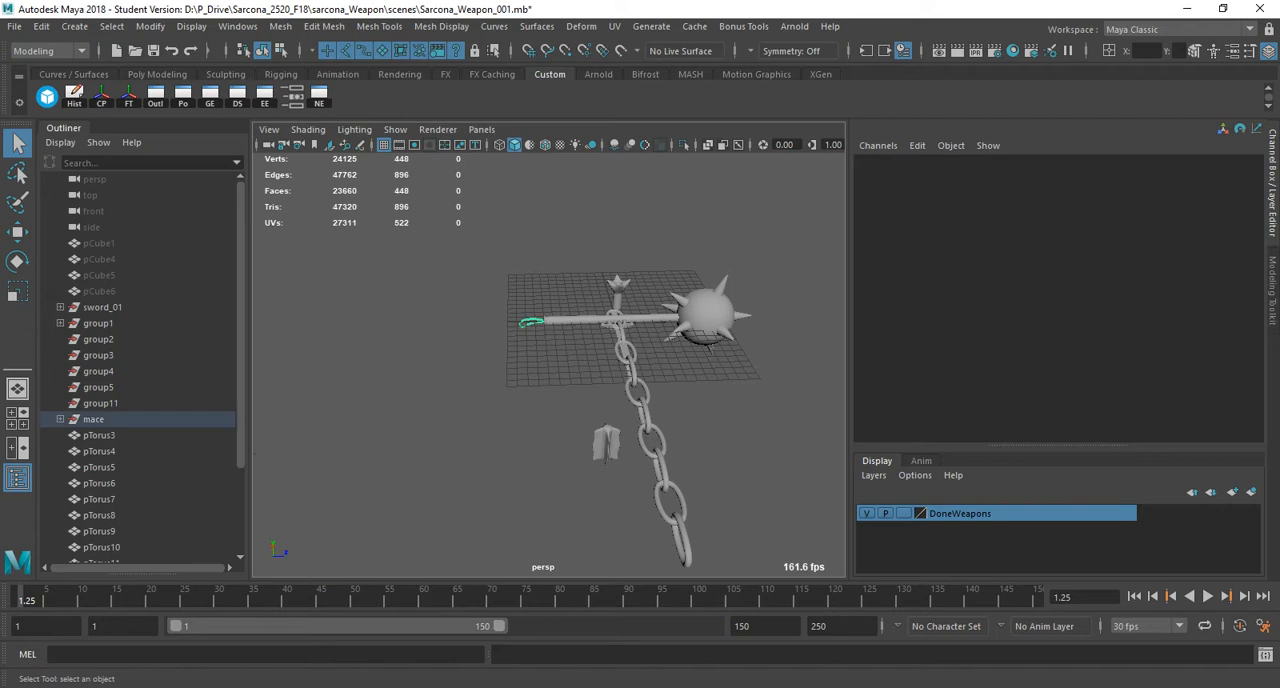
pyautogui.click(531, 322)
pyautogui.press('f')
pyautogui.click(473, 235)
pyautogui.keyDown('alt'); pyautogui.moveTo(473, 235); pyautogui.dragTo(370, 300); pyautogui.keyUp('alt')
pyautogui.scroll(-4, 590, 350)
pyautogui.scroll(-5, 549, 365)
pyautogui.keyDown('alt'); pyautogui.moveTo(560, 400); pyautogui.dragTo(500, 310, button='middle'); pyautogui.keyUp('alt')
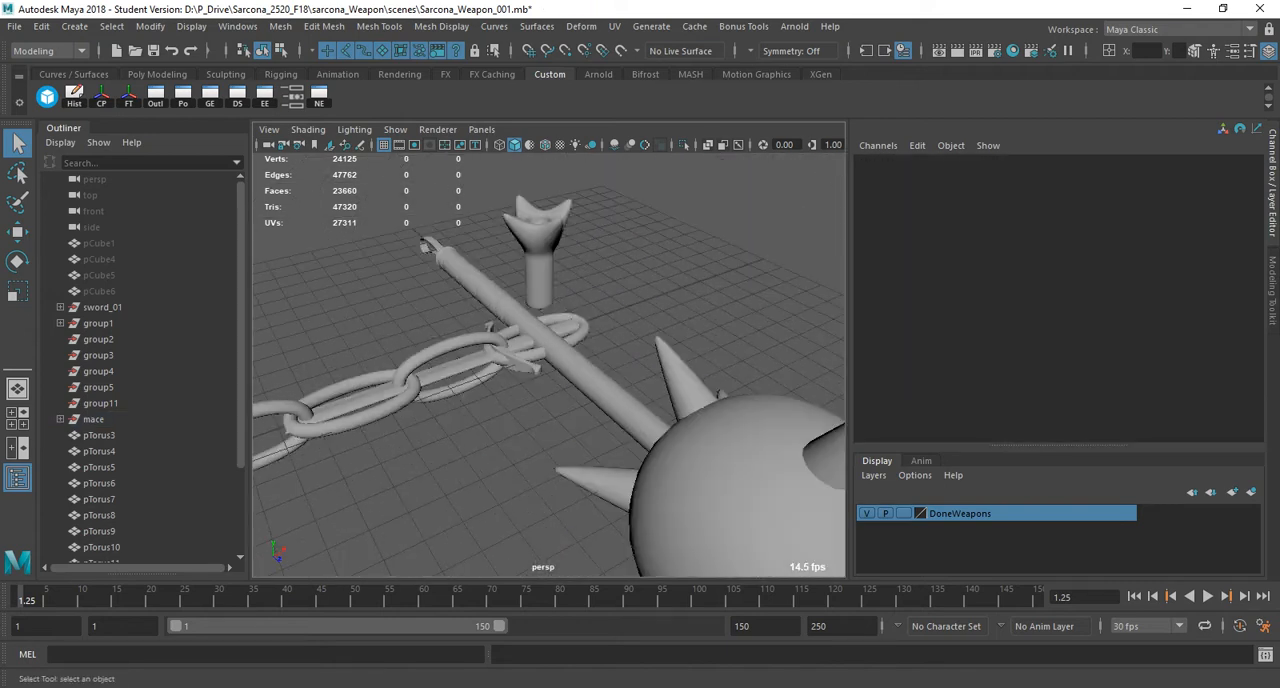
pyautogui.scroll(-4, 500, 310)
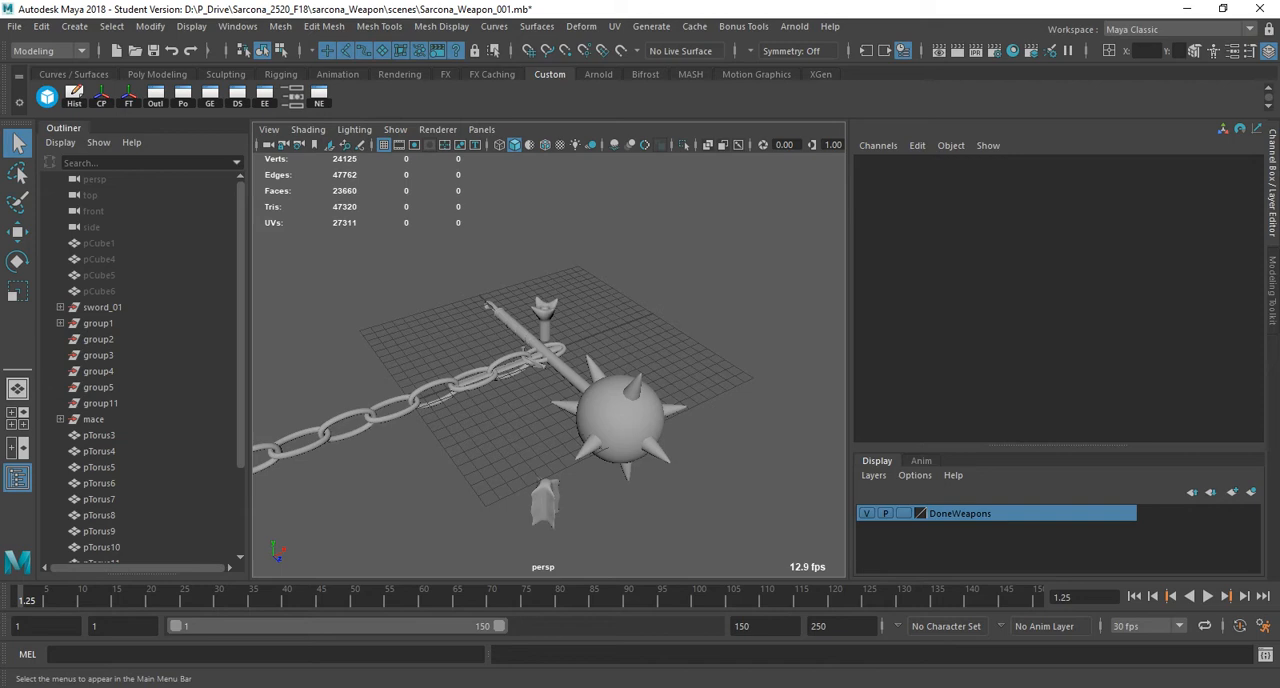
# Create a polygon cube at the centre of the grid and scale it uniformly to about 11.3.
pyautogui.click(74, 26)
pyautogui.moveTo(150, 83)
pyautogui.click(308, 113)
pyautogui.press('w')
pyautogui.press('r')
pyautogui.moveTo(545, 353); pyautogui.dragTo(700, 352)
pyautogui.press('w')
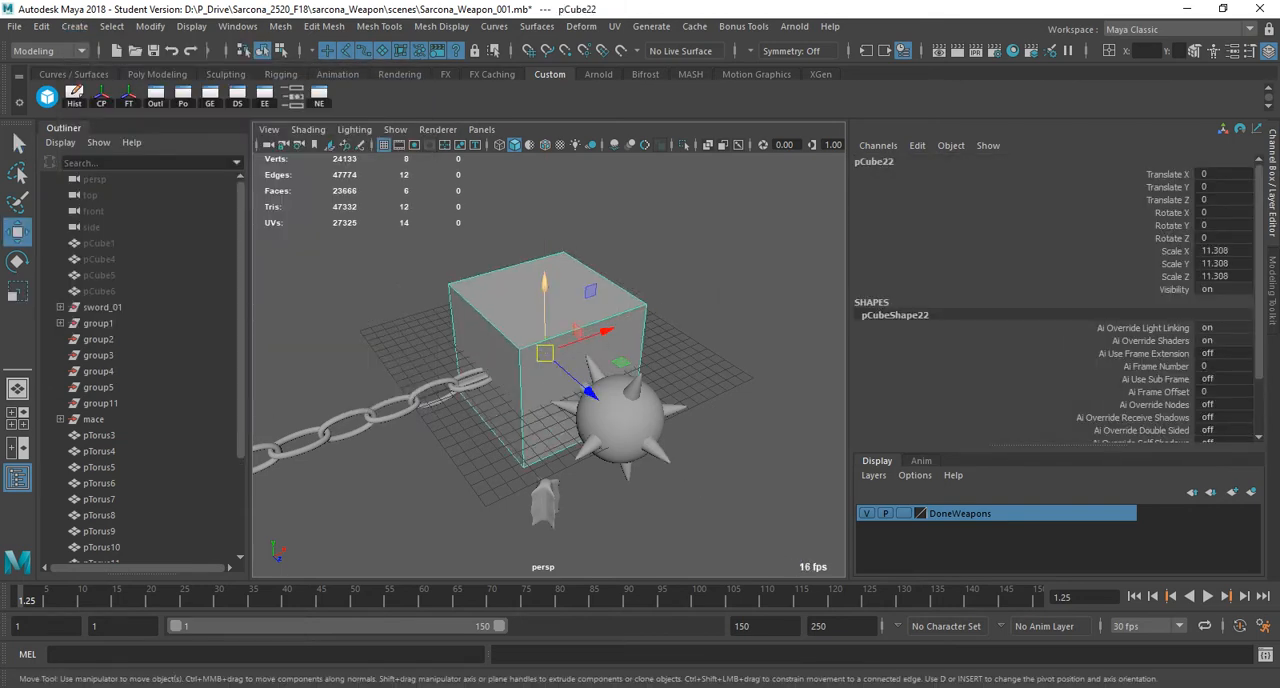
# Raise the cube above the weapons to a Y translation of about 14.08 and frame it.
pyautogui.moveTo(545, 278); pyautogui.dragTo(545, 65)
pyautogui.keyDown('alt'); pyautogui.moveTo(560, 220); pyautogui.dragTo(609, 427, button='middle'); pyautogui.keyUp('alt')
pyautogui.scroll(-3, 609, 420)
pyautogui.keyDown('alt'); pyautogui.moveTo(609, 420); pyautogui.dragTo(612, 381); pyautogui.keyUp('alt')
pyautogui.moveTo(585, 229); pyautogui.dragTo(682, 264)
pyautogui.press('f')
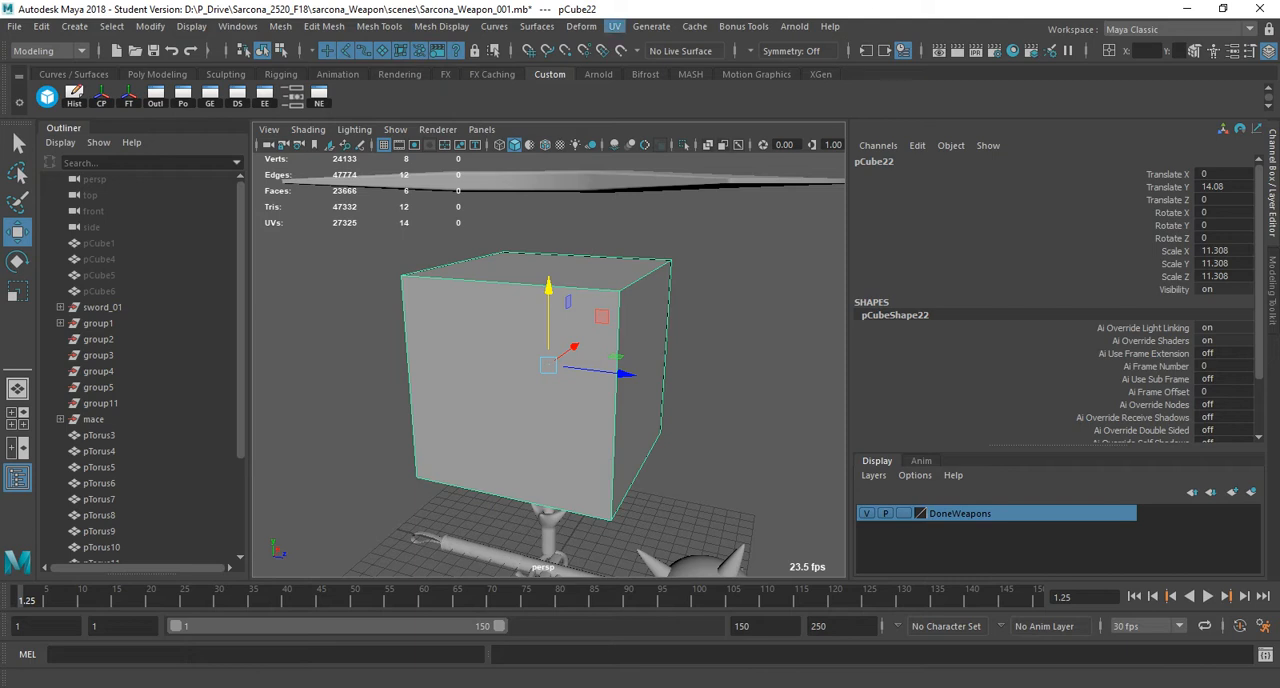
# Try assigning the checker shader to the cube with textured display on, and turn the shader back off.
pyautogui.click(614, 26)
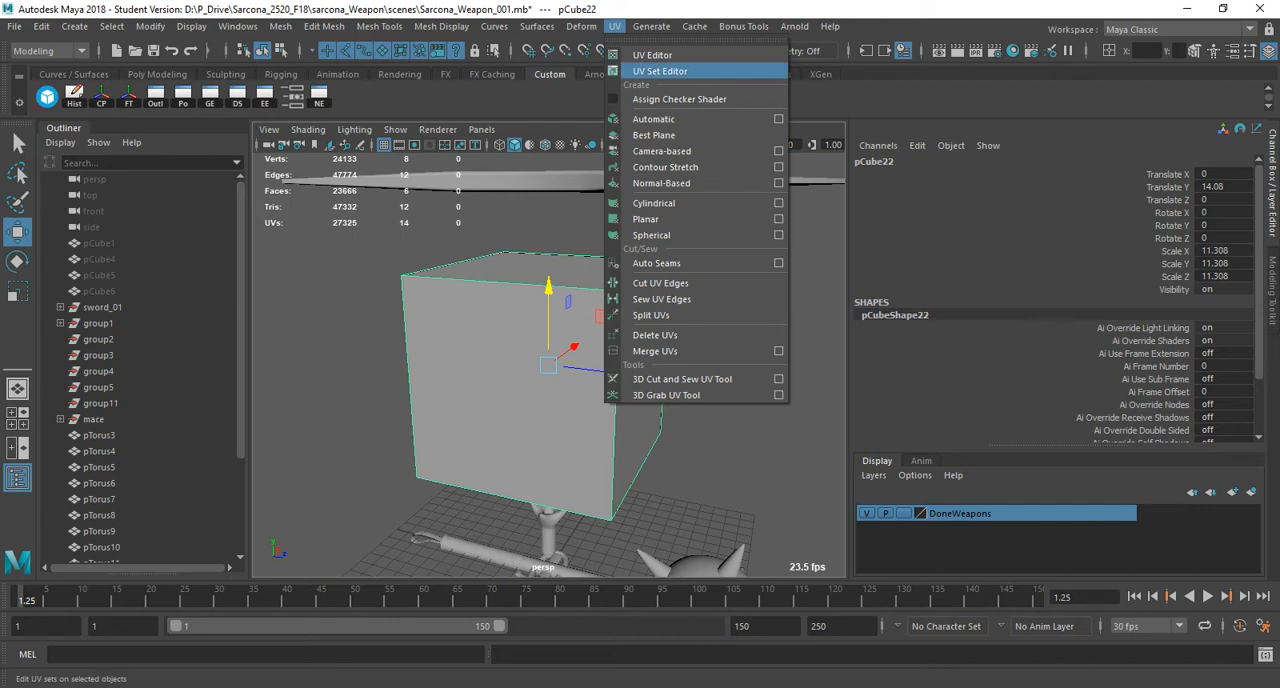
pyautogui.click(680, 99)
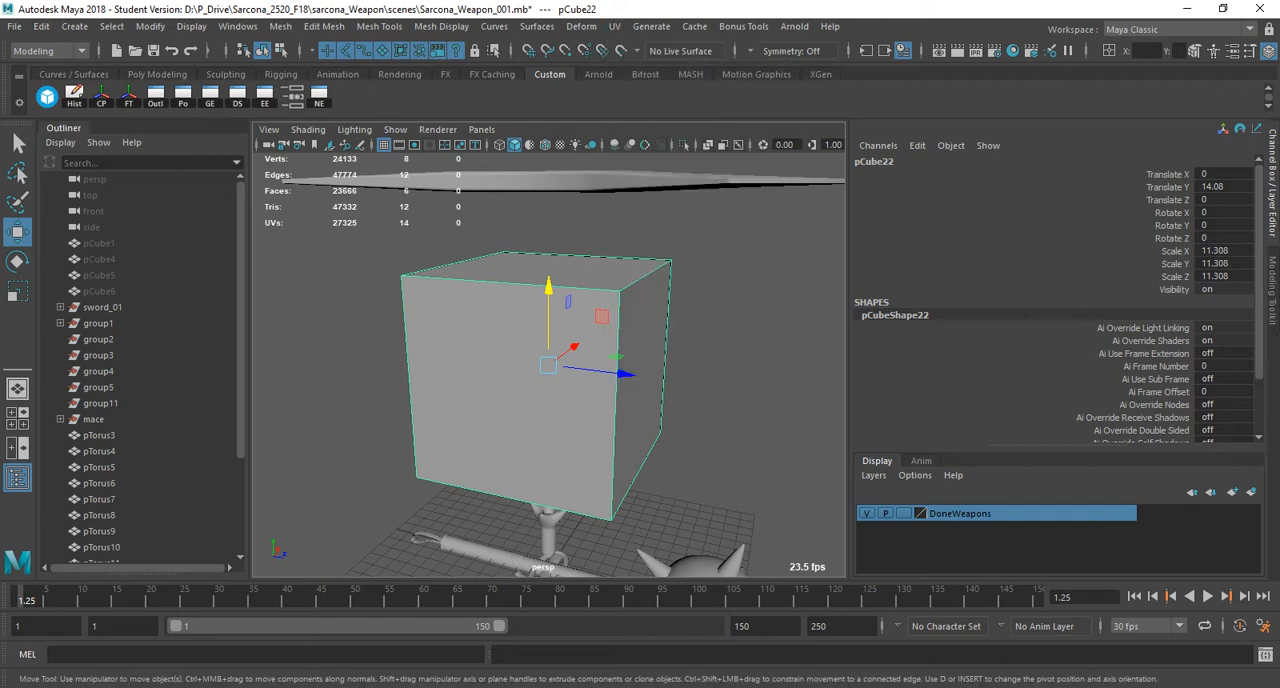
pyautogui.keyDown('alt'); pyautogui.moveTo(560, 365); pyautogui.dragTo(514, 396); pyautogui.keyUp('alt')
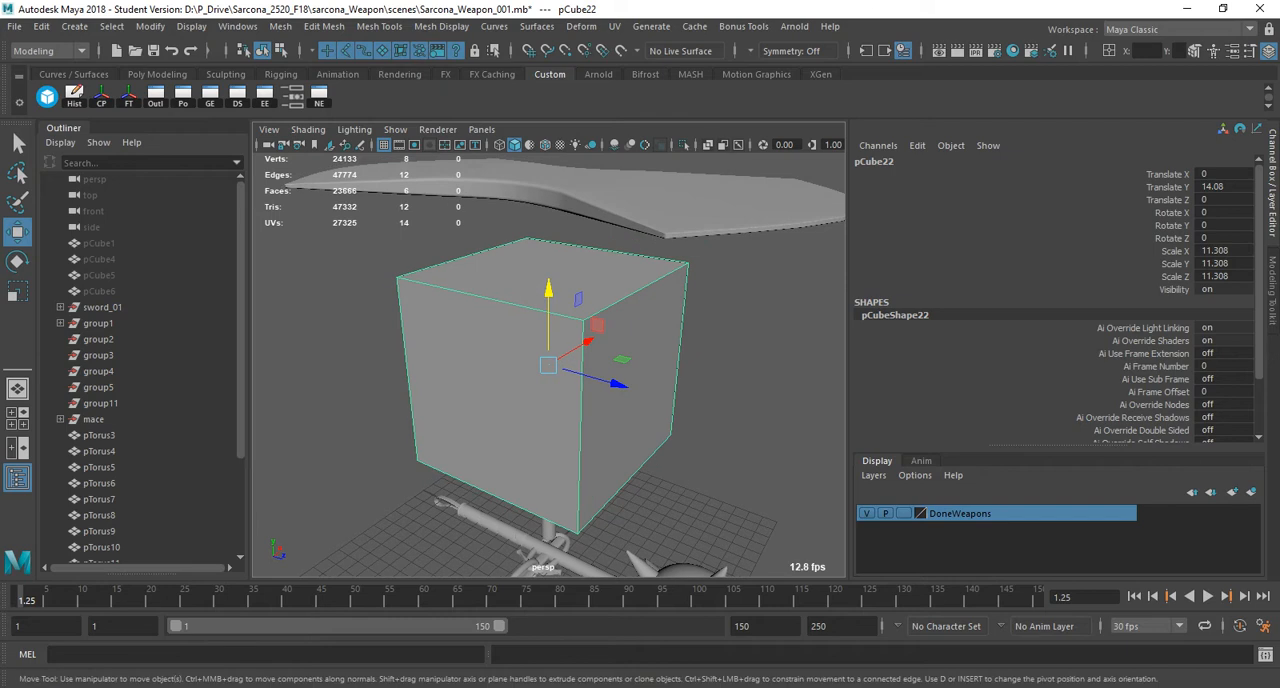
pyautogui.press('6')
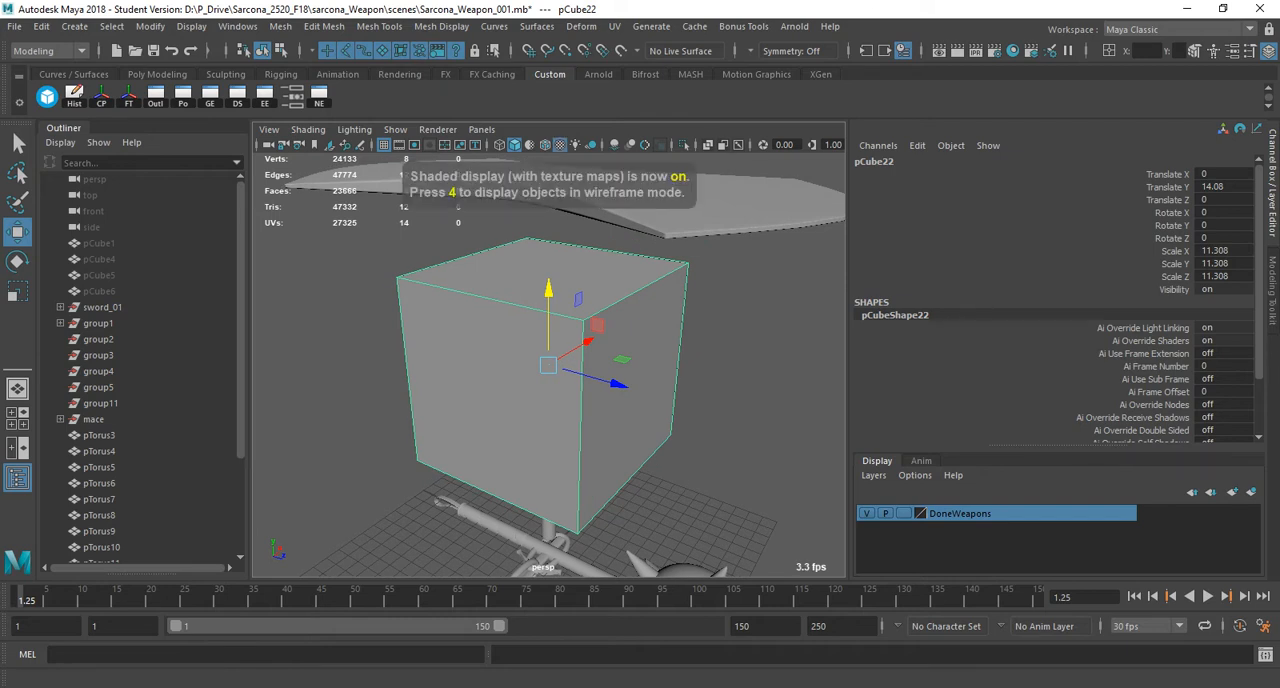
pyautogui.click(614, 26)
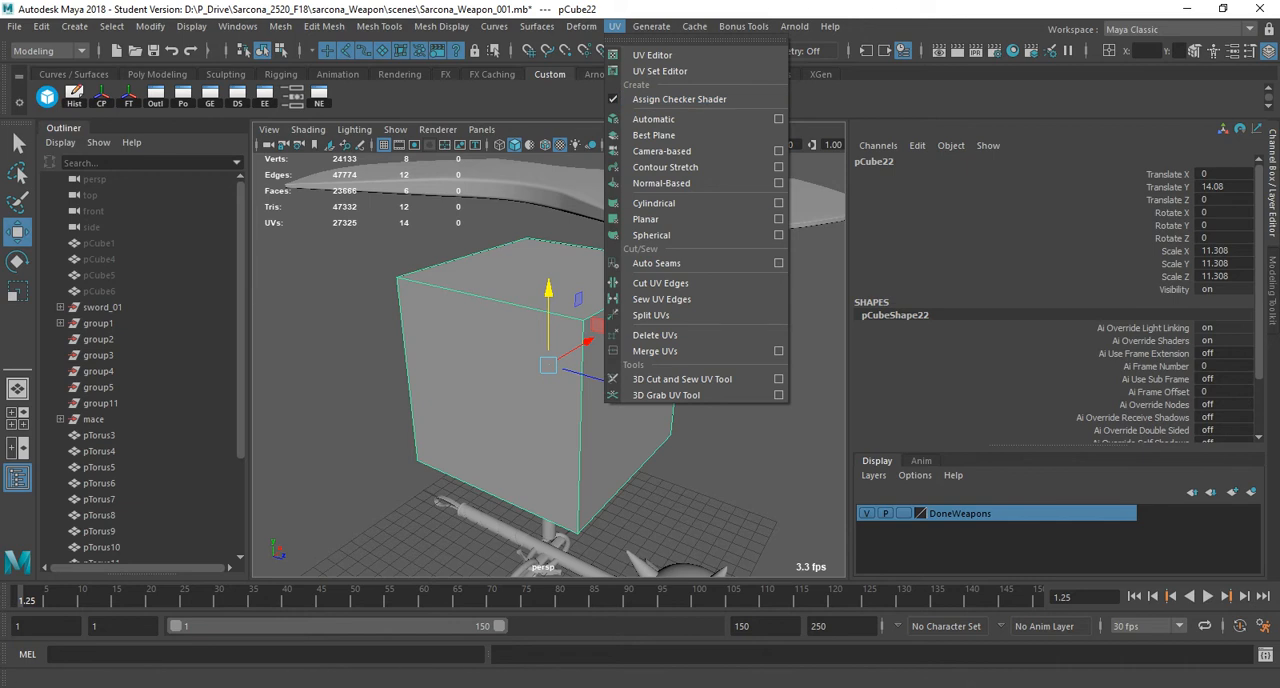
pyautogui.click(679, 99)
# Open the UV Editor for the cube and turn on its Checker Map texture.
pyautogui.click(614, 26)
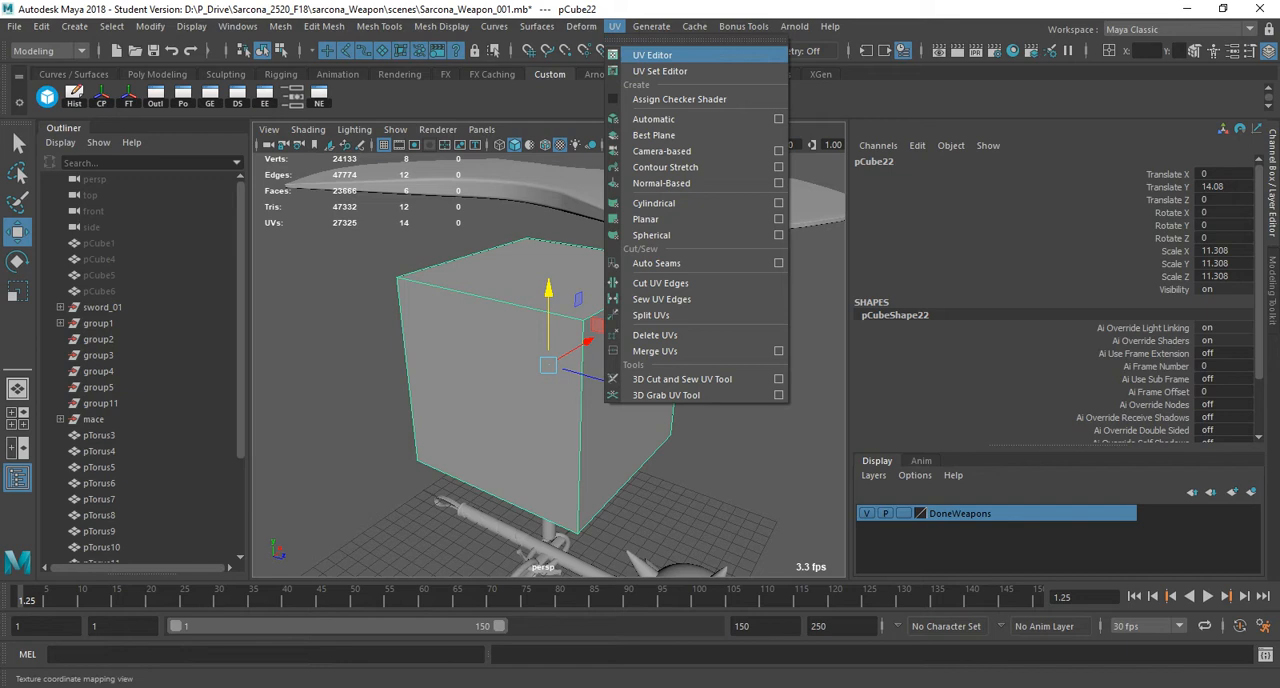
pyautogui.click(655, 55)
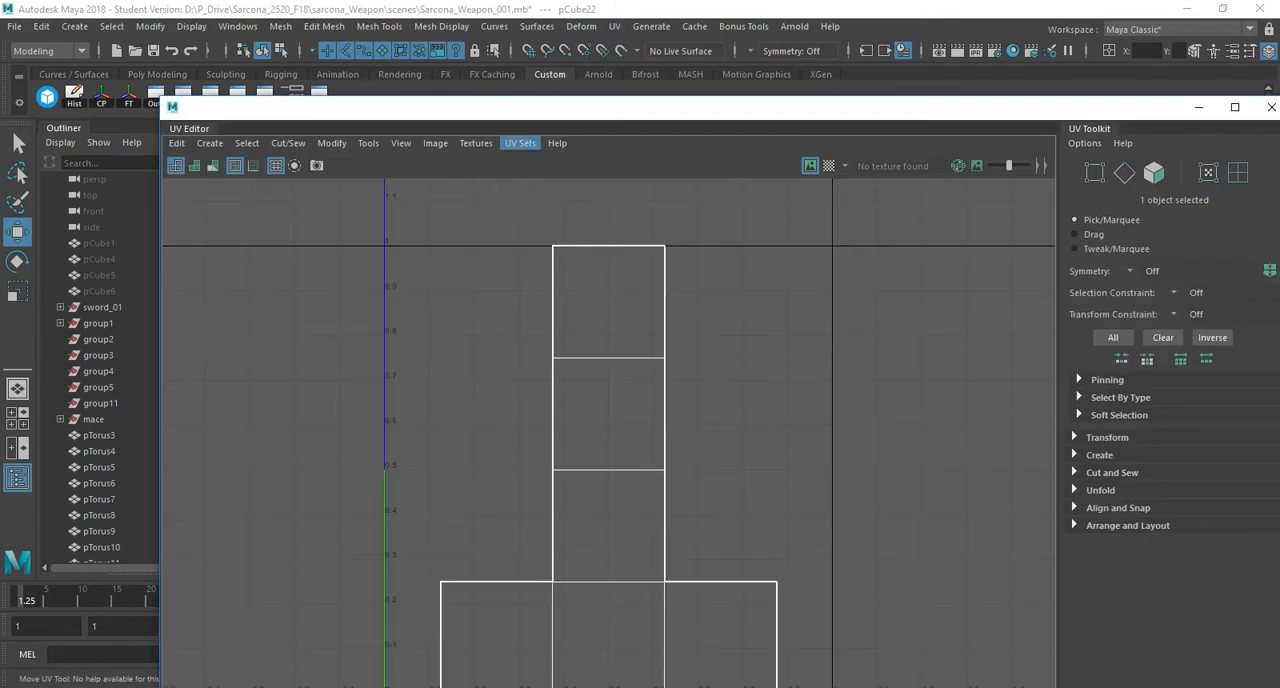
pyautogui.click(435, 143)
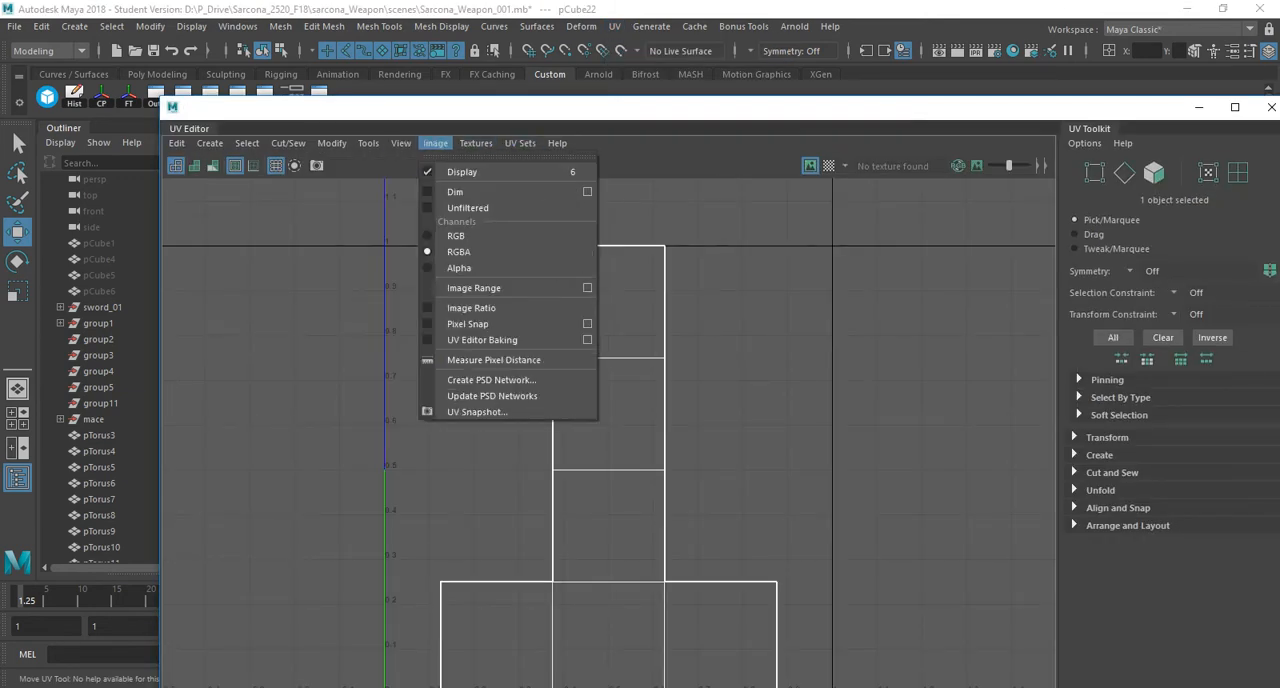
pyautogui.moveTo(476, 143)
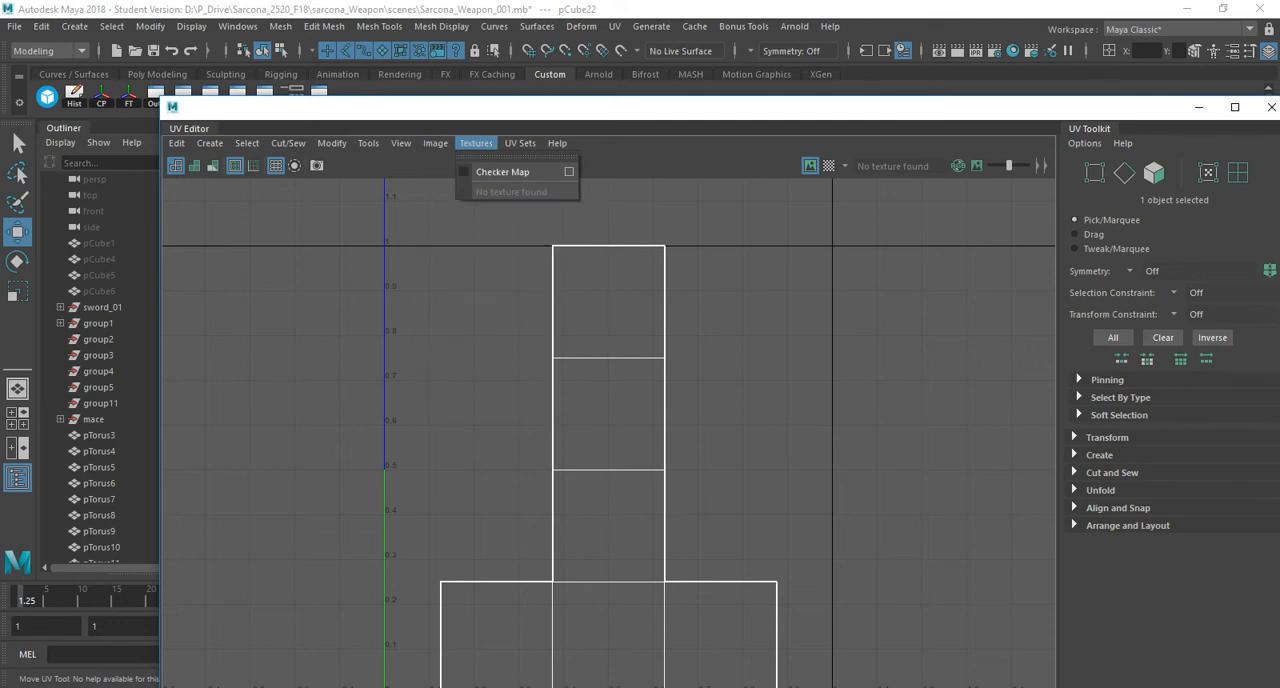
pyautogui.click(502, 172)
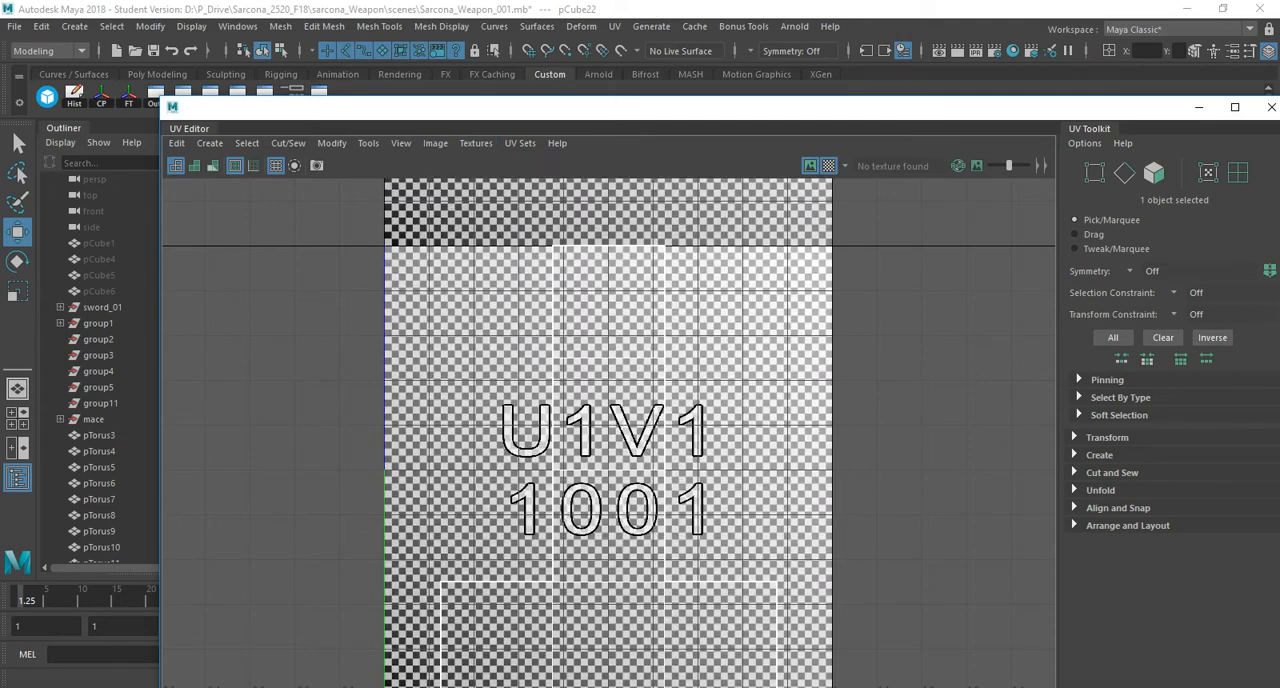
# Shrink the UV Editor window and place it beside the cube so both can be viewed together.
pyautogui.moveTo(161, 98); pyautogui.dragTo(735, 283)
pyautogui.keyDown('alt'); pyautogui.moveTo(548, 296); pyautogui.dragTo(449, 289, button='middle'); pyautogui.keyUp('alt')
pyautogui.keyDown('alt'); pyautogui.moveTo(449, 289); pyautogui.dragTo(530, 300, button='right'); pyautogui.keyUp('alt')
pyautogui.keyDown('alt'); pyautogui.moveTo(530, 300); pyautogui.dragTo(585, 265); pyautogui.keyUp('alt')
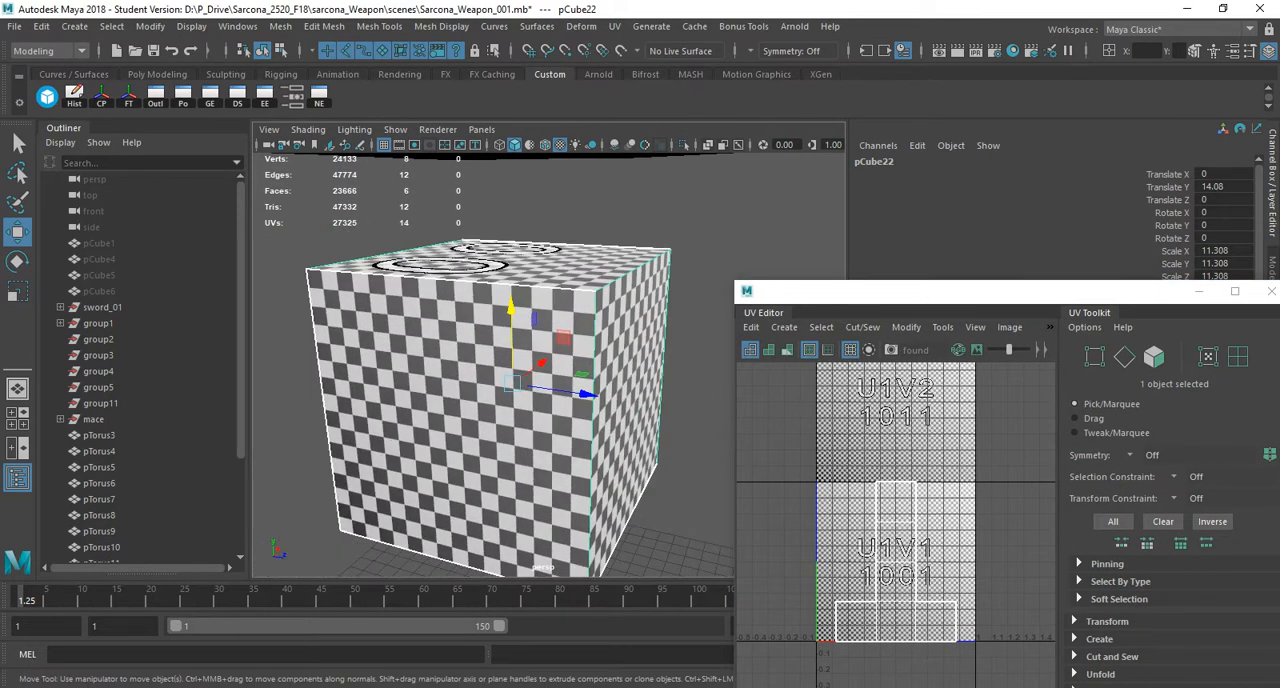
pyautogui.moveTo(950, 291); pyautogui.dragTo(912, 96)
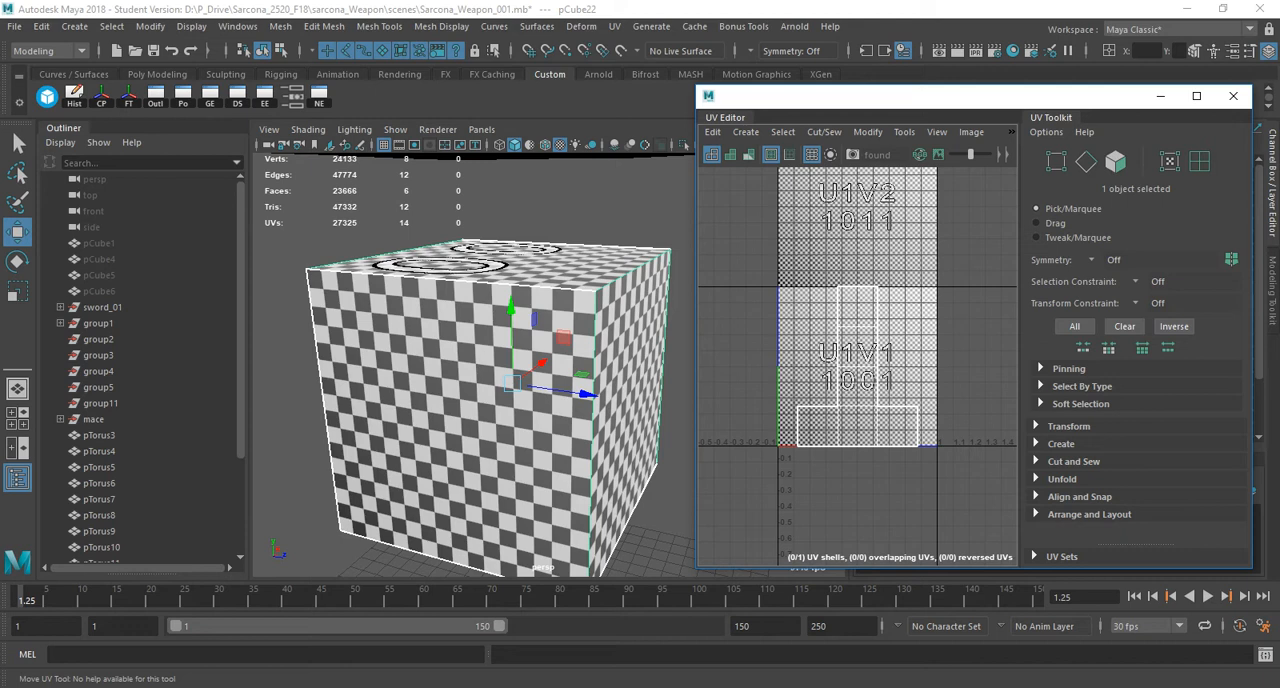
# Switch the cube to vertex selection and pull one upper corner vertex inward to distort the checker pattern.
pyautogui.moveTo(605, 245); pyautogui.dragTo(545, 244, button='right')
pyautogui.keyDown('alt'); pyautogui.moveTo(670, 249); pyautogui.dragTo(642, 254, button='middle'); pyautogui.keyUp('alt')
pyautogui.click(642, 254)
pyautogui.moveTo(642, 254); pyautogui.dragTo(474, 376)
pyautogui.keyDown('alt'); pyautogui.moveTo(474, 376); pyautogui.dragTo(310, 370); pyautogui.keyUp('alt')
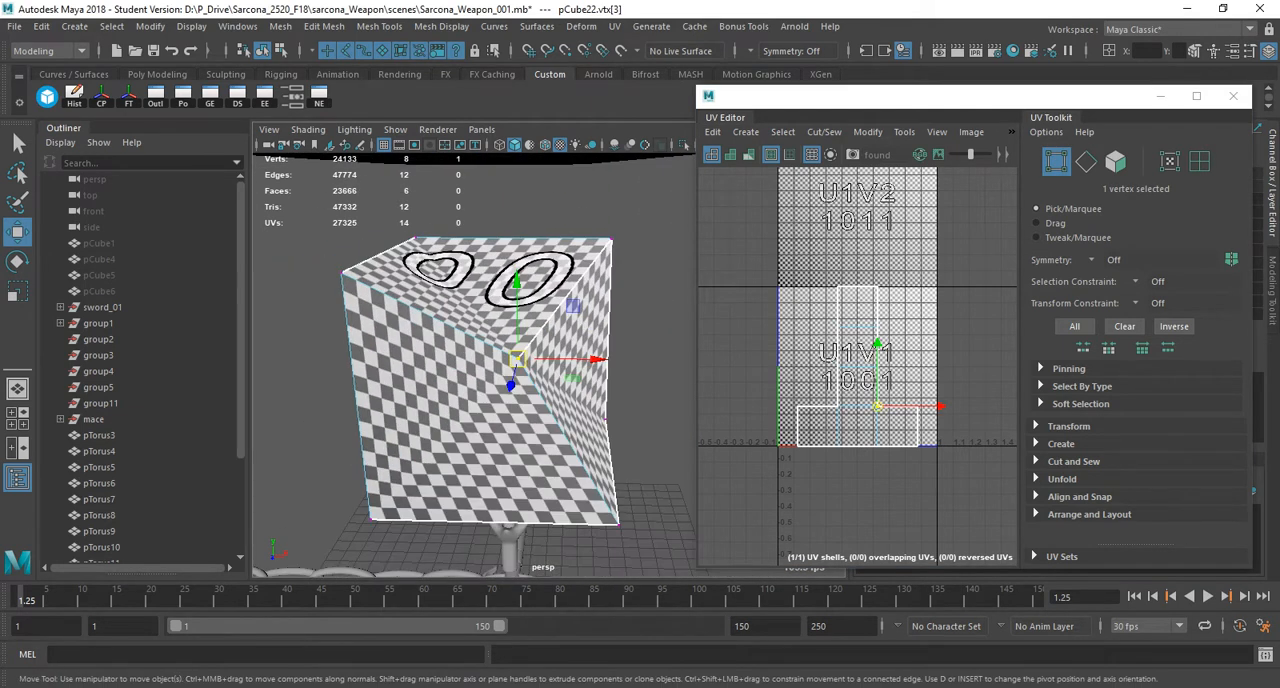
# Push the same upper corner vertex deeper into the cube and view the distortion from other sides.
pyautogui.moveTo(517, 359); pyautogui.dragTo(375, 370)
pyautogui.moveTo(480, 370); pyautogui.dragTo(525, 335, button='right')
pyautogui.moveTo(525, 335)
pyautogui.keyDown('alt'); pyautogui.mouseDown()
pyautogui.moveTo(428, 325)
pyautogui.moveTo(480, 360)
pyautogui.moveTo(525, 355)
pyautogui.mouseUp(); pyautogui.keyUp('alt')
pyautogui.click(428, 325)
pyautogui.click(525, 355)
pyautogui.moveTo(525, 355)
pyautogui.keyDown('alt'); pyautogui.mouseDown(button='right')
pyautogui.moveTo(640, 370)
pyautogui.moveTo(530, 360)
pyautogui.mouseUp(button='right'); pyautogui.keyUp('alt')
pyautogui.keyDown('alt'); pyautogui.moveTo(530, 360); pyautogui.dragTo(540, 335); pyautogui.keyUp('alt')
pyautogui.keyDown('alt'); pyautogui.moveTo(540, 335); pyautogui.dragTo(465, 363, button='right'); pyautogui.keyUp('alt')
pyautogui.keyDown('alt'); pyautogui.moveTo(462, 378); pyautogui.dragTo(552, 355); pyautogui.keyUp('alt')
pyautogui.keyDown('alt'); pyautogui.moveTo(552, 355); pyautogui.dragTo(578, 311, button='middle'); pyautogui.keyUp('alt')
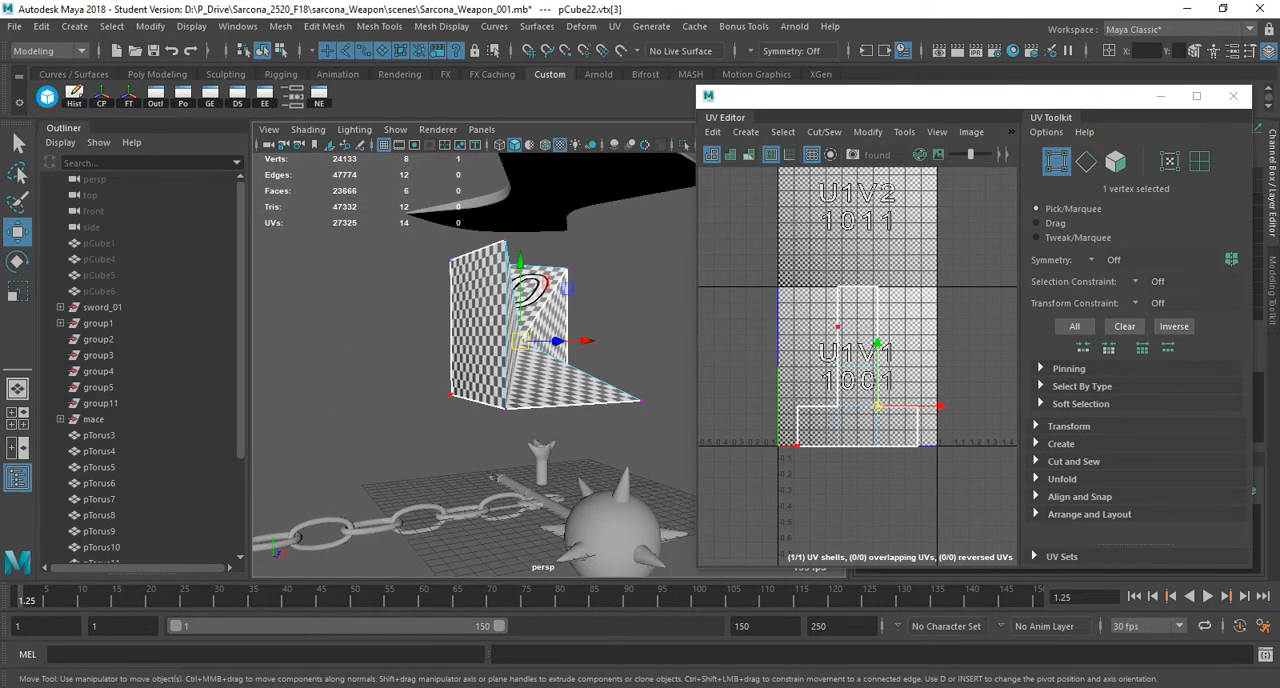
# Pull a lower corner vertex of the cube far down and away, and return to object selection.
pyautogui.click(451, 395)
pyautogui.keyDown('alt'); pyautogui.moveTo(451, 395); pyautogui.dragTo(557, 348, button='middle'); pyautogui.keyUp('alt')
pyautogui.keyDown('alt'); pyautogui.moveTo(557, 348); pyautogui.dragTo(450, 352, button='right'); pyautogui.keyUp('alt')
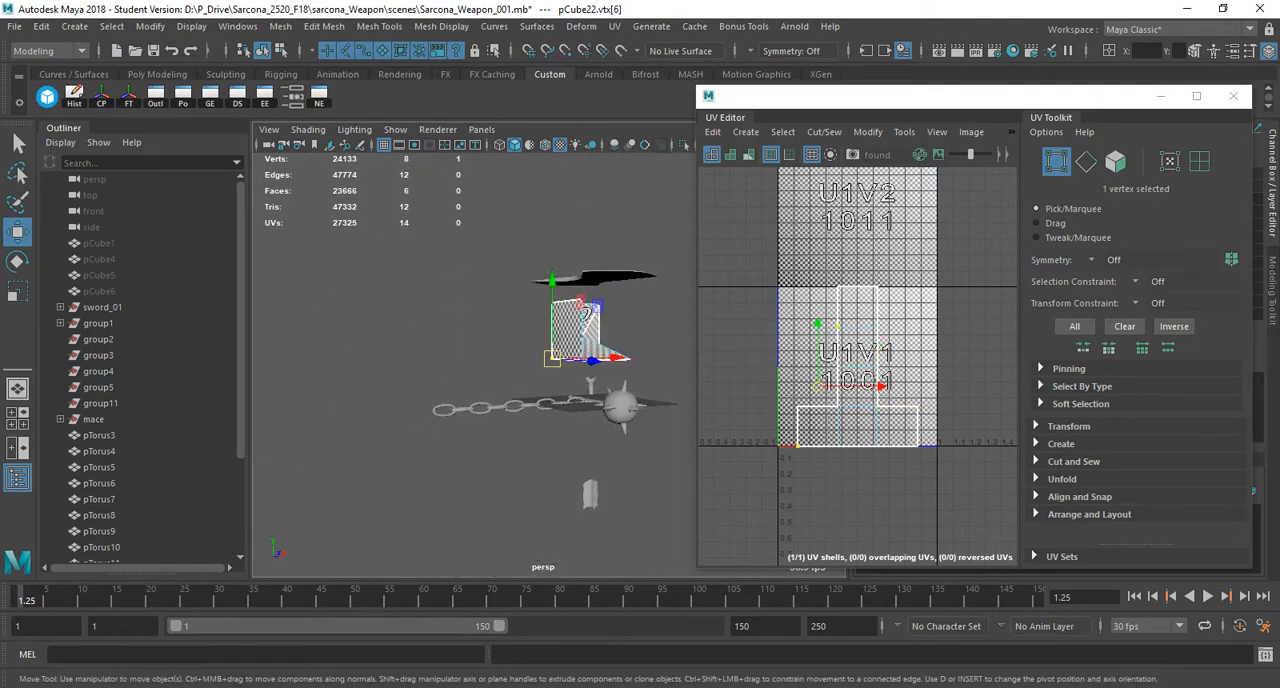
pyautogui.moveTo(553, 358); pyautogui.dragTo(290, 660)
pyautogui.keyDown('alt'); pyautogui.moveTo(587, 313); pyautogui.dragTo(652, 314); pyautogui.keyUp('alt')
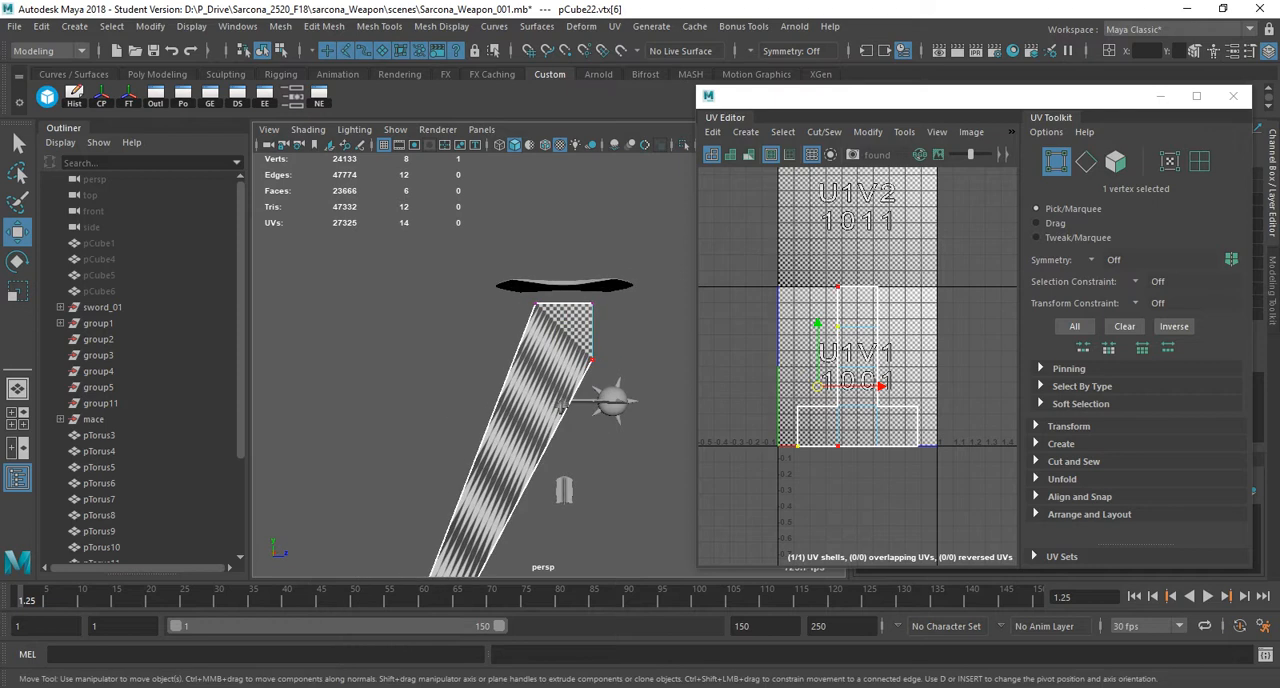
pyautogui.moveTo(580, 345); pyautogui.dragTo(622, 306, button='right')
pyautogui.click(470, 385)
pyautogui.moveTo(470, 385)
pyautogui.keyDown('alt'); pyautogui.mouseDown()
pyautogui.moveTo(560, 385)
pyautogui.moveTo(480, 395)
pyautogui.mouseUp(); pyautogui.keyUp('alt')
pyautogui.click(545, 385)
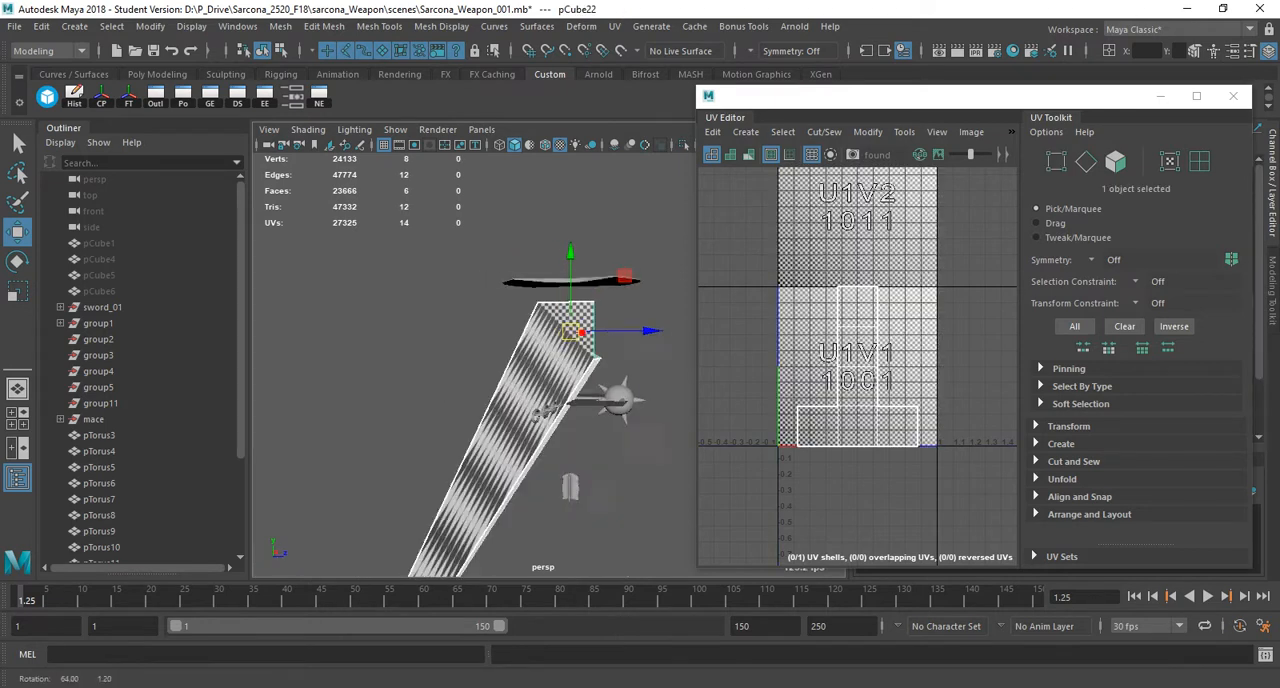
# Examine the checker stretching on the deformed cube and compare it with the cube's layout in the UV Editor.
pyautogui.keyDown('alt'); pyautogui.moveTo(480, 395); pyautogui.dragTo(580, 395, button='right'); pyautogui.keyUp('alt')
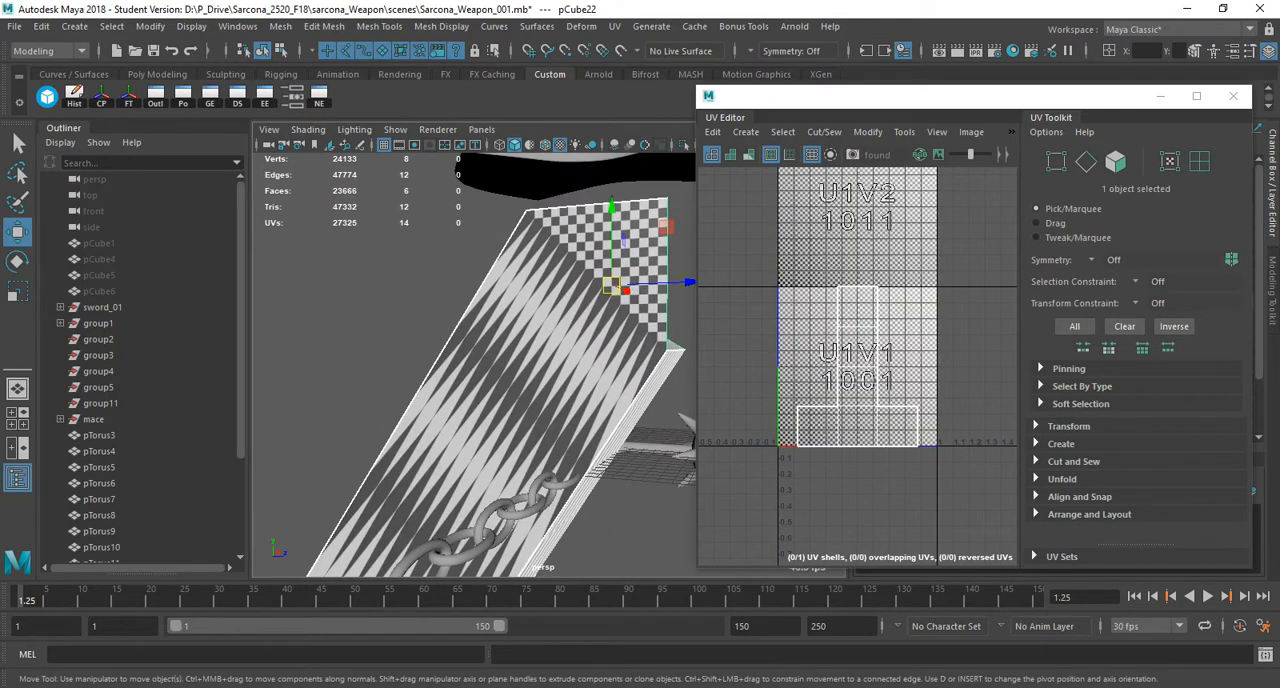
pyautogui.keyDown('alt'); pyautogui.moveTo(600, 360); pyautogui.dragTo(400, 395); pyautogui.keyUp('alt')
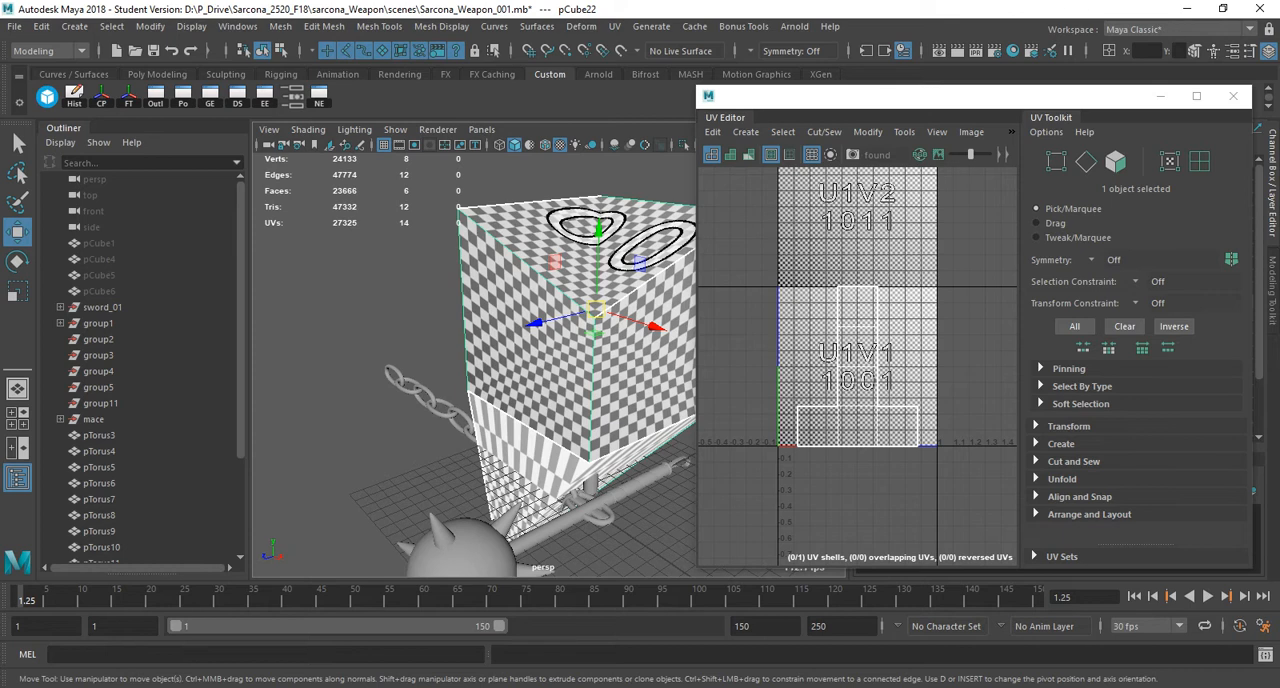
pyautogui.keyDown('alt'); pyautogui.moveTo(590, 450); pyautogui.dragTo(706, 414); pyautogui.keyUp('alt')
pyautogui.keyDown('alt'); pyautogui.moveTo(706, 414); pyautogui.dragTo(530, 410, button='right'); pyautogui.keyUp('alt')
pyautogui.keyDown('alt'); pyautogui.moveTo(530, 410); pyautogui.dragTo(550, 350); pyautogui.keyUp('alt')
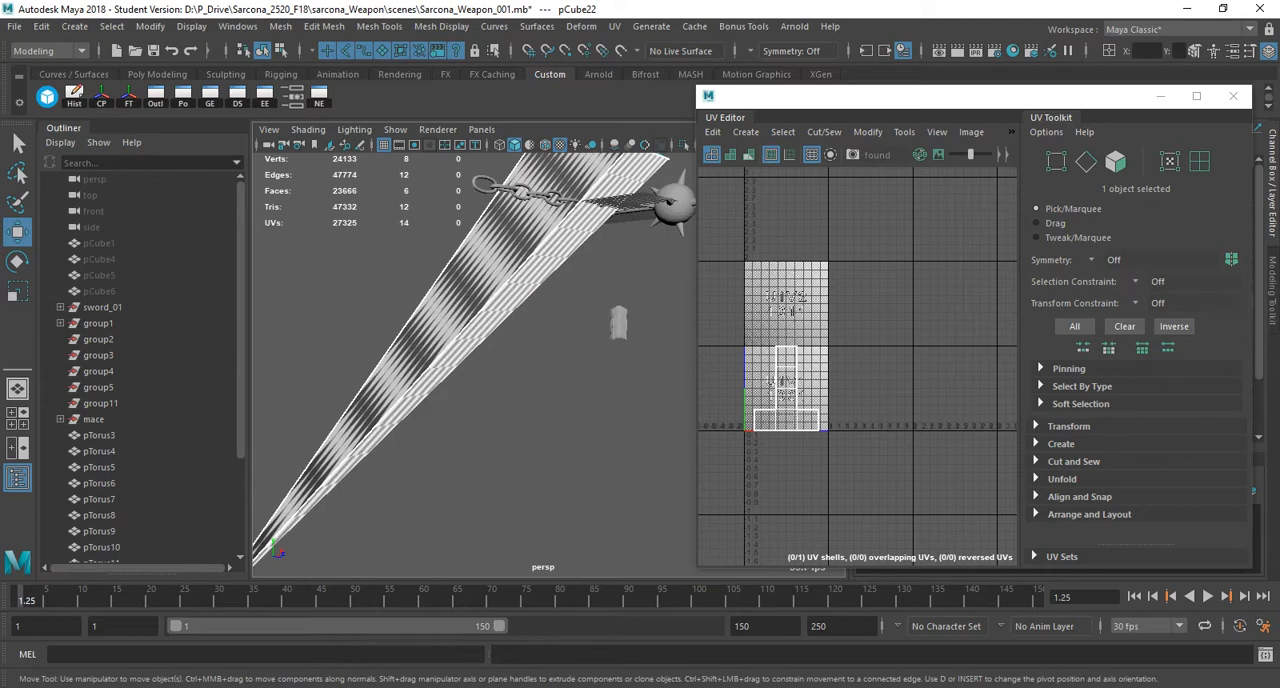
pyautogui.keyDown('alt'); pyautogui.moveTo(550, 330); pyautogui.dragTo(502, 456, button='middle'); pyautogui.keyUp('alt')
pyautogui.keyDown('alt'); pyautogui.moveTo(502, 456); pyautogui.dragTo(368, 478); pyautogui.keyUp('alt')
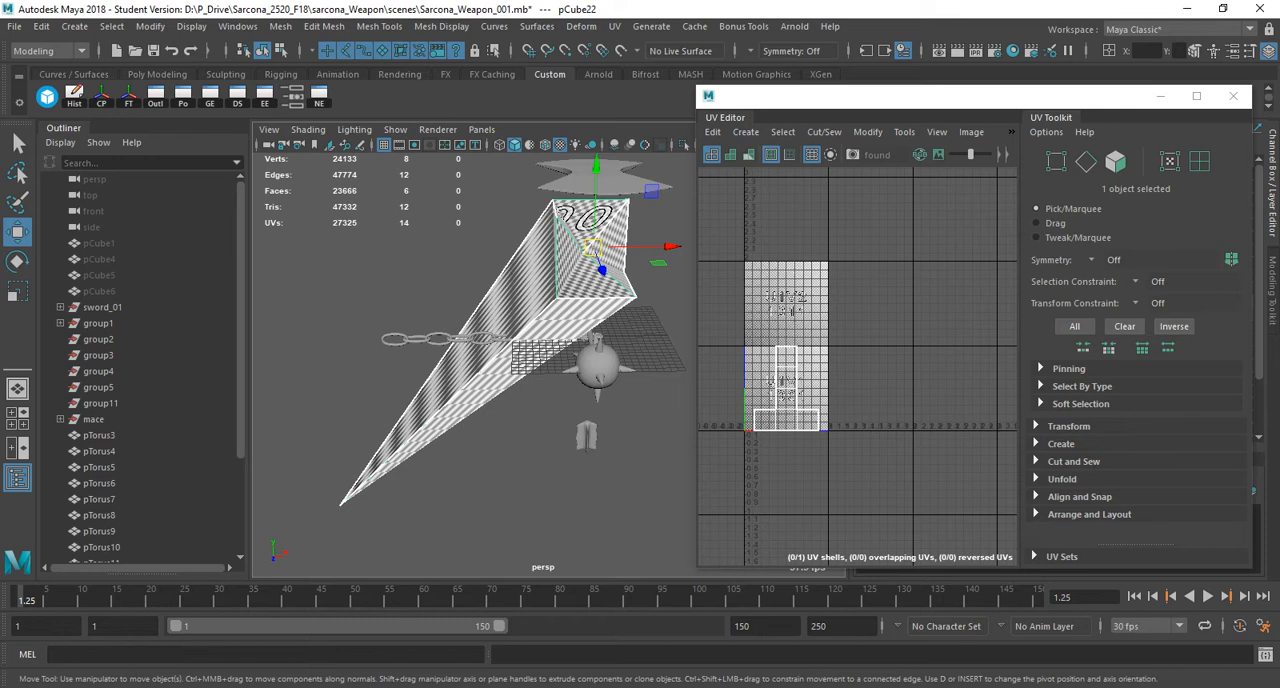
pyautogui.scroll(7, 801, 381)
pyautogui.keyDown('alt'); pyautogui.moveTo(801, 381); pyautogui.dragTo(926, 325, button='middle'); pyautogui.keyUp('alt')
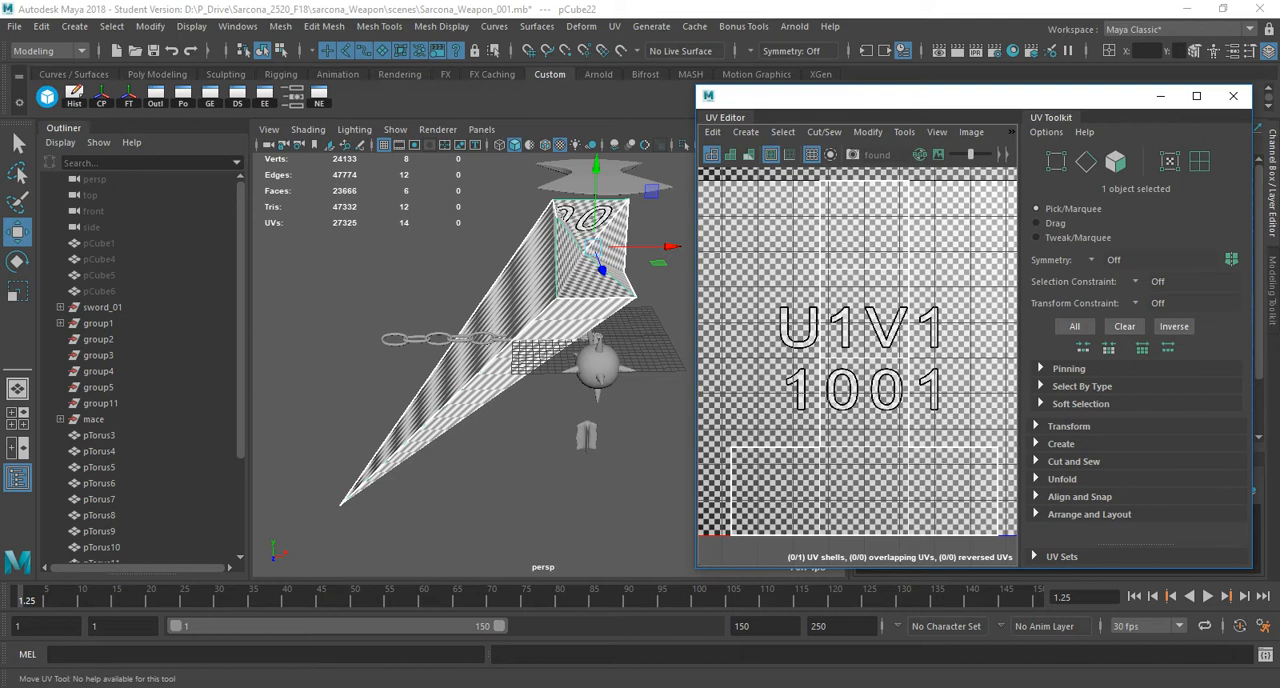
# Delete the deformed cube's UVs and remove the cube from the scene.
pyautogui.press('Delete')
pyautogui.click(557, 290)
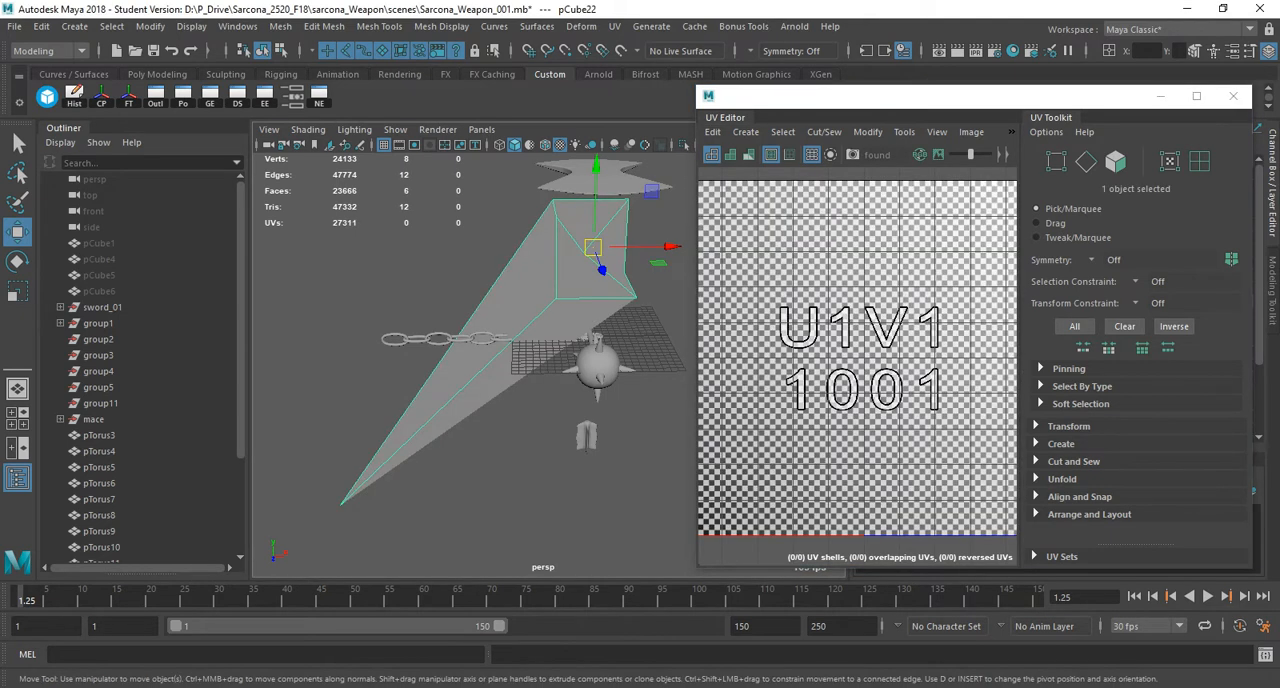
pyautogui.press('Delete')
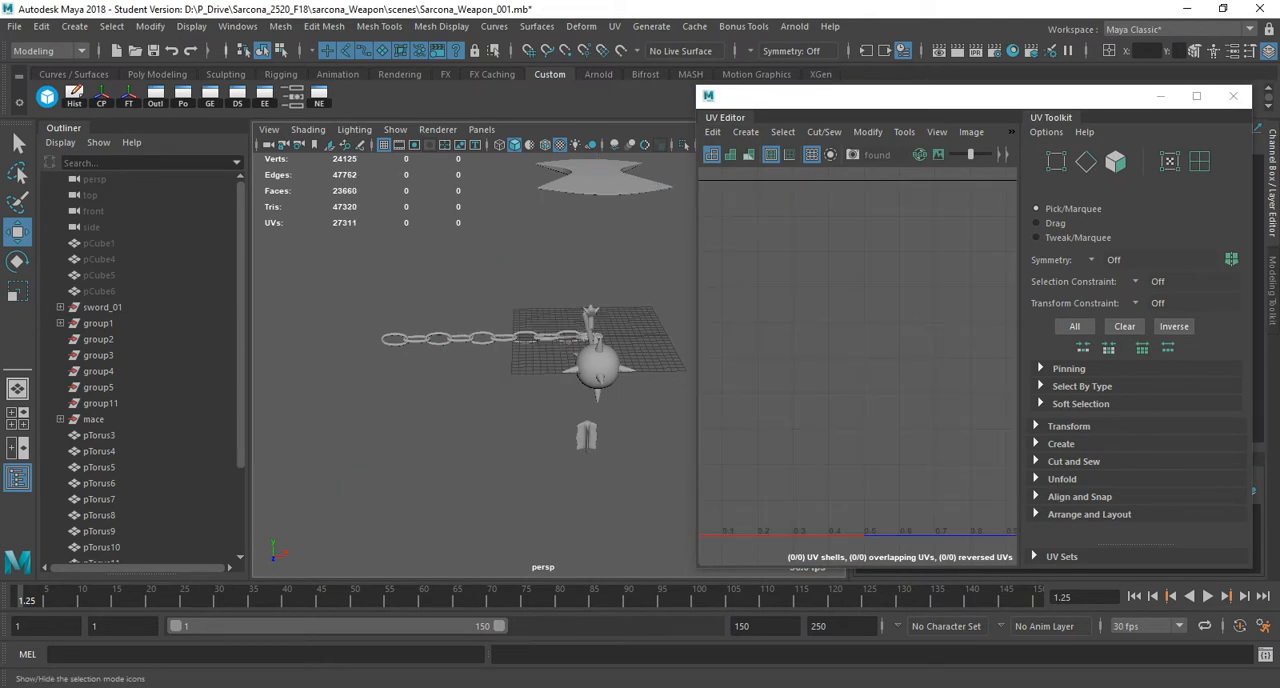
# Create a polygon cylinder, activate the Move tool and frame the cylinder in the perspective view.
pyautogui.click(75, 26)
pyautogui.moveTo(122, 83)
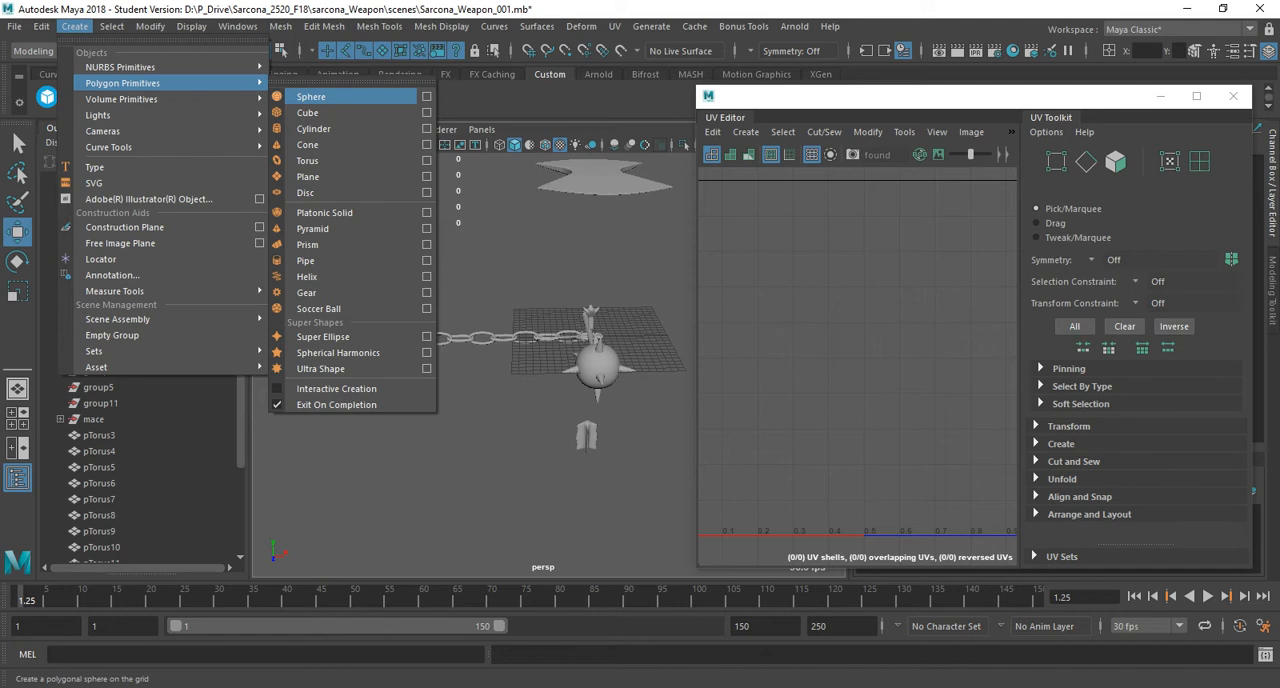
pyautogui.click(320, 128)
pyautogui.press('r')
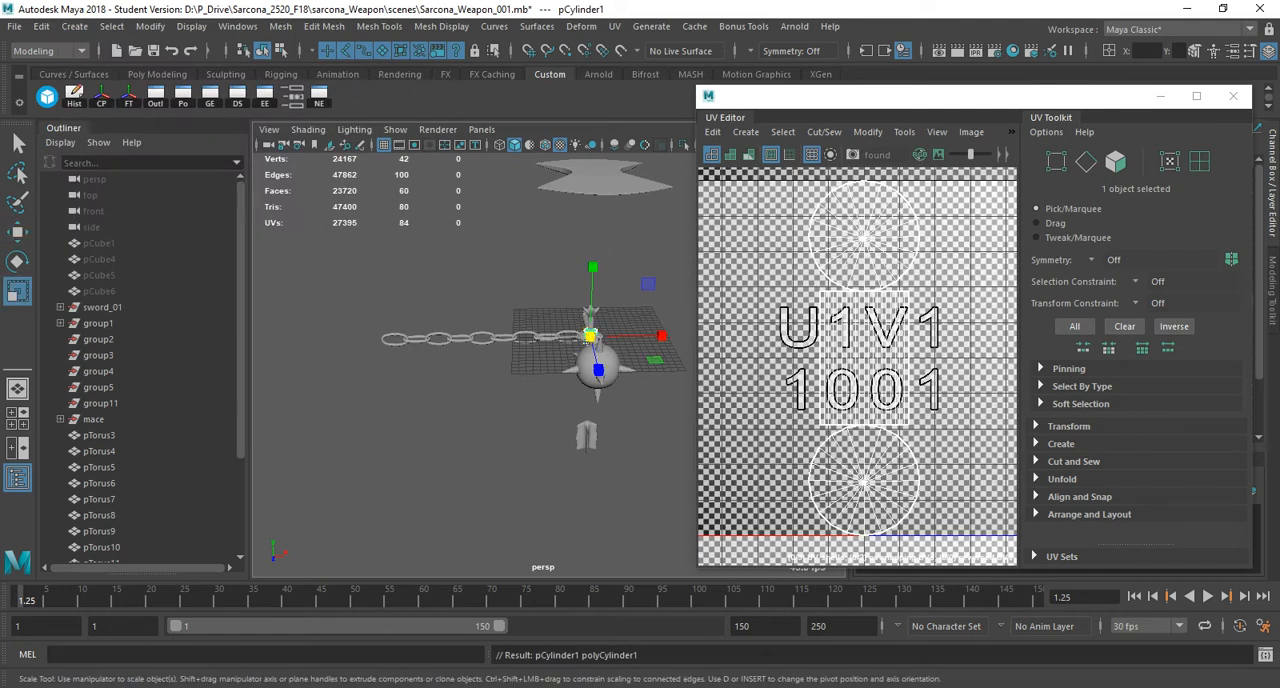
pyautogui.press('w')
pyautogui.press('f')
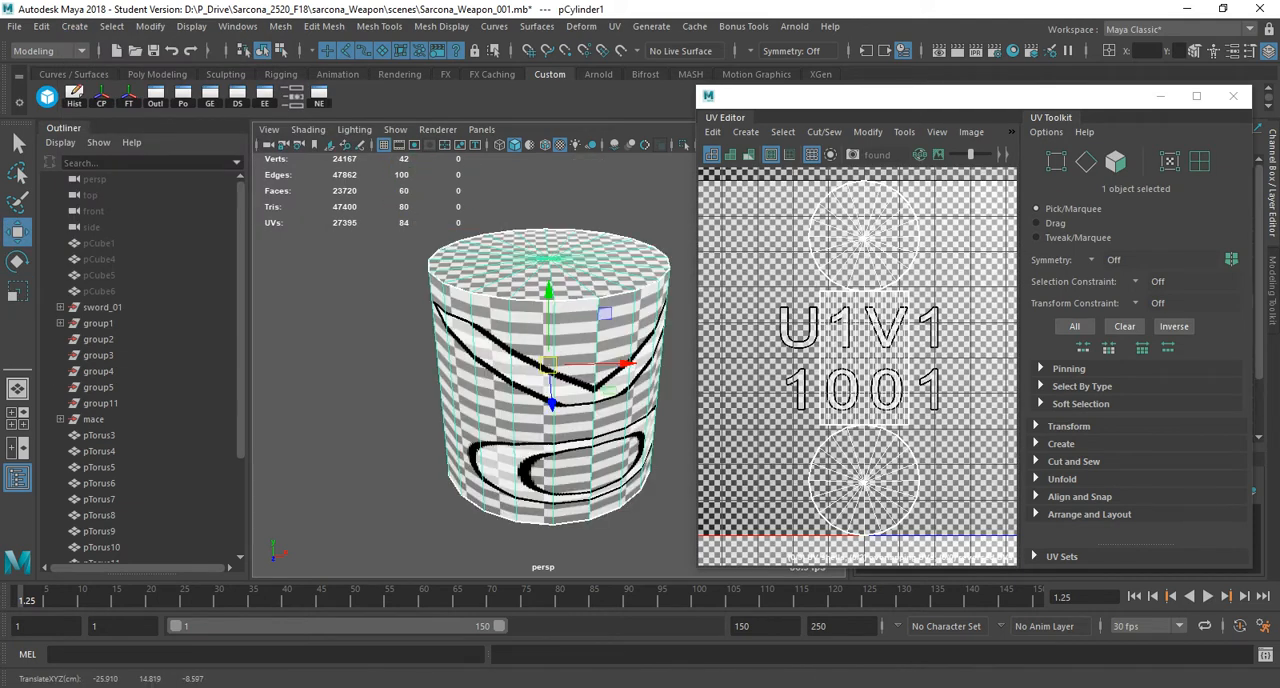
# Examine the checker pattern on the cylinder's side and cap and compare it with the layout in the UV Editor.
pyautogui.keyDown('alt'); pyautogui.moveTo(570, 350); pyautogui.dragTo(552, 330); pyautogui.keyUp('alt')
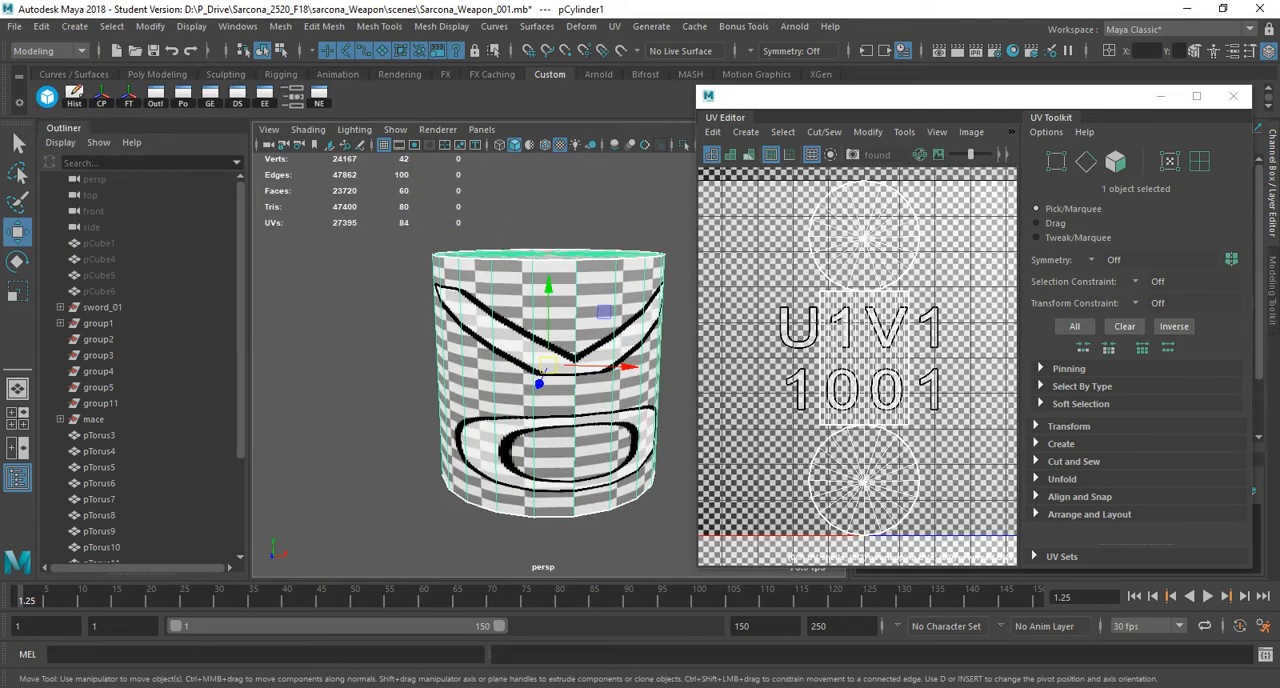
pyautogui.moveTo(552, 330)
pyautogui.keyDown('alt'); pyautogui.mouseDown()
pyautogui.moveTo(552, 430)
pyautogui.moveTo(552, 235)
pyautogui.moveTo(552, 330)
pyautogui.mouseUp(); pyautogui.keyUp('alt')
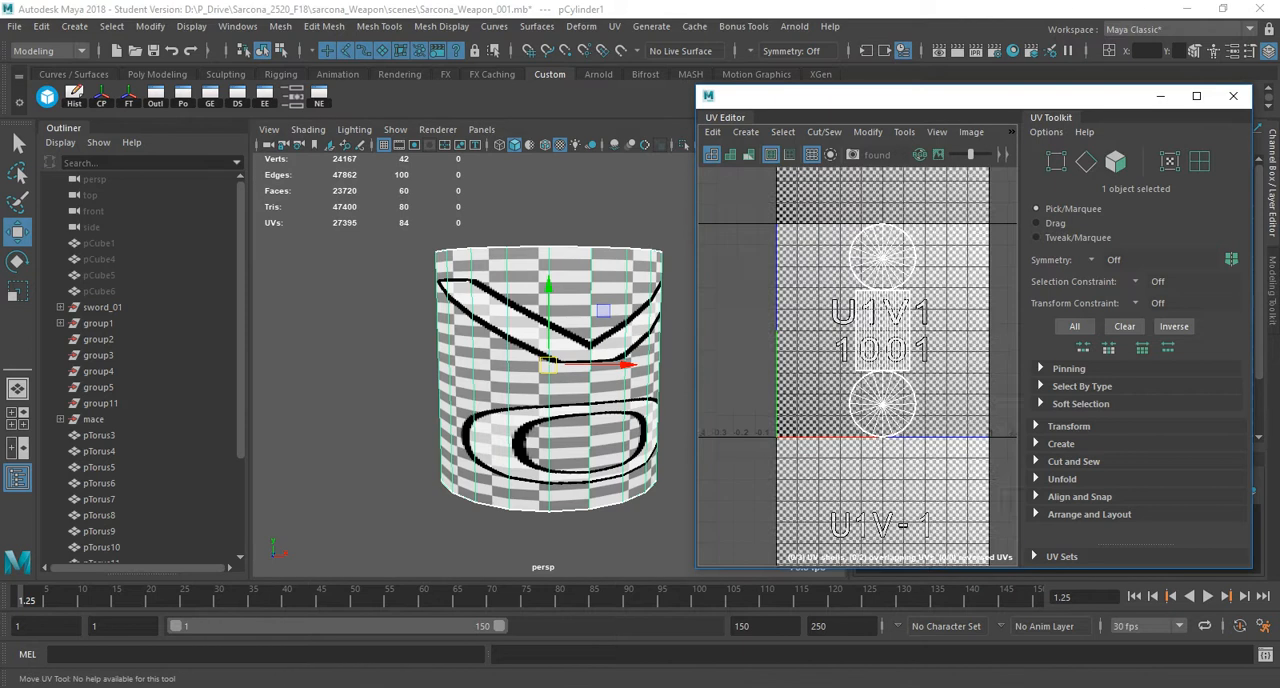
pyautogui.keyDown('alt'); pyautogui.moveTo(480, 420); pyautogui.dragTo(525, 455); pyautogui.keyUp('alt')
pyautogui.keyDown('alt'); pyautogui.moveTo(525, 455); pyautogui.dragTo(620, 440, button='middle'); pyautogui.keyUp('alt')
pyautogui.keyDown('alt'); pyautogui.moveTo(620, 440); pyautogui.dragTo(580, 440, button='right'); pyautogui.keyUp('alt')
pyautogui.keyDown('alt'); pyautogui.moveTo(580, 440); pyautogui.dragTo(560, 424); pyautogui.keyUp('alt')
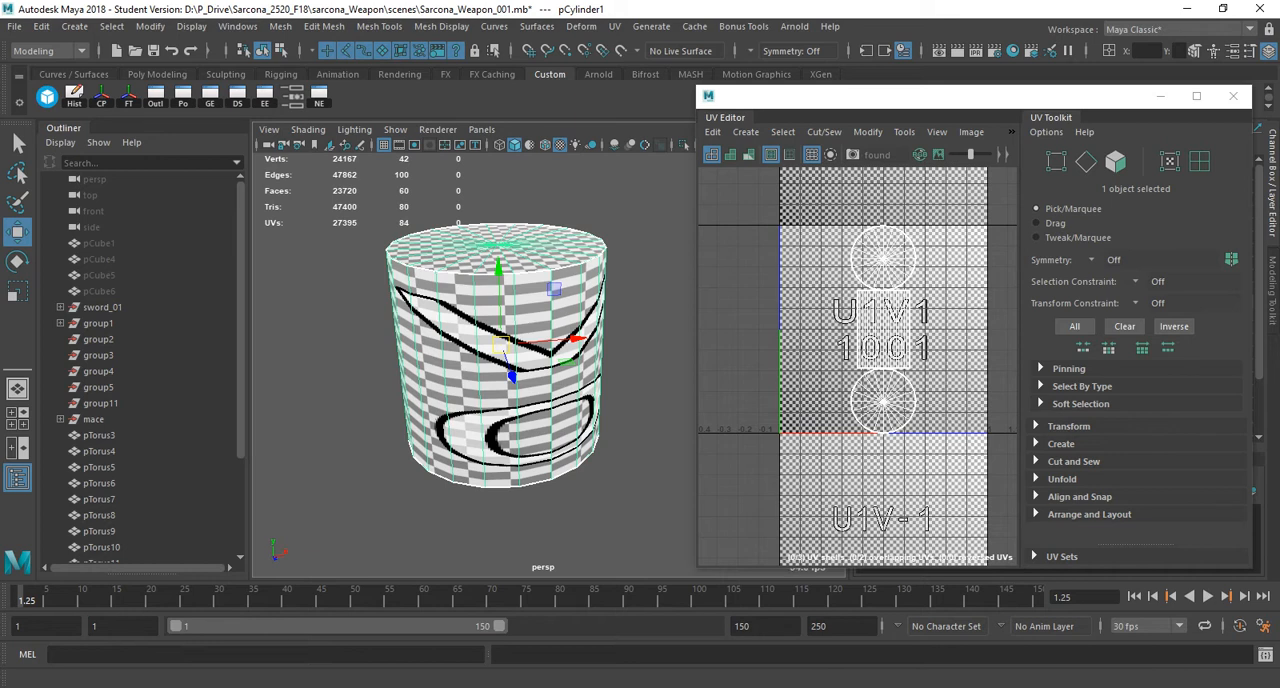
# Move the UV Editor window off the channel values and freeze the cylinder's transformations.
pyautogui.moveTo(900, 95); pyautogui.dragTo(858, 304)
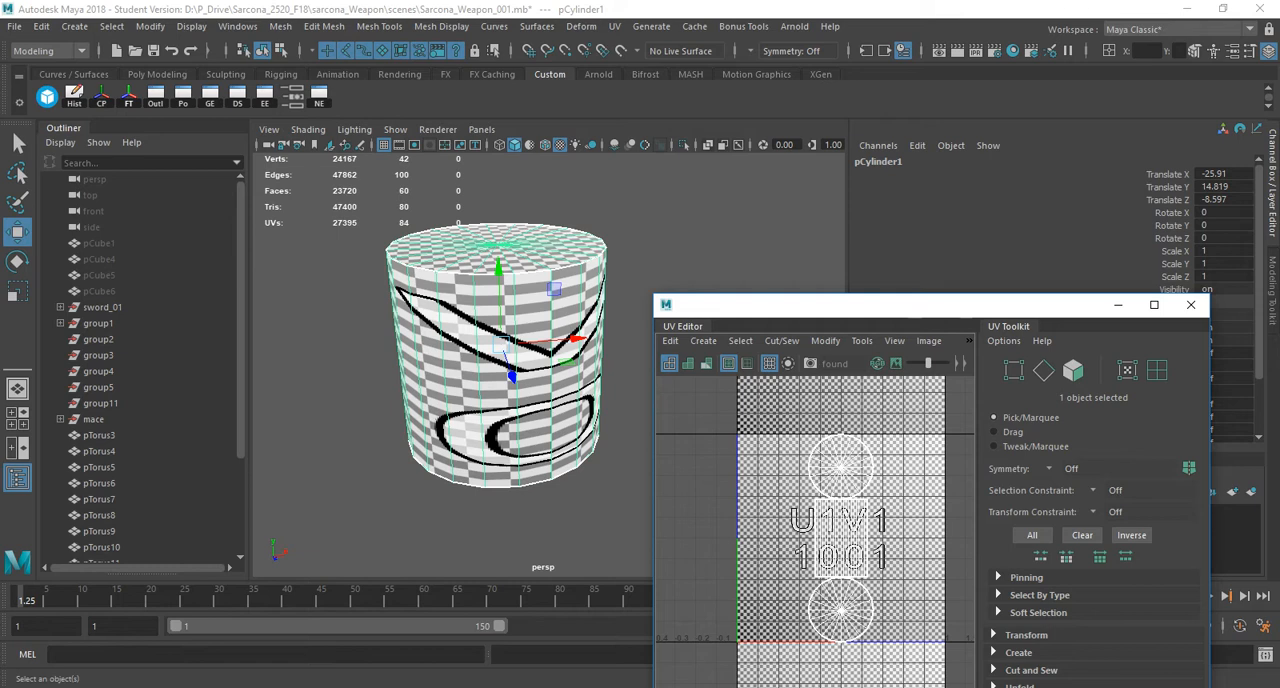
pyautogui.click(150, 26)
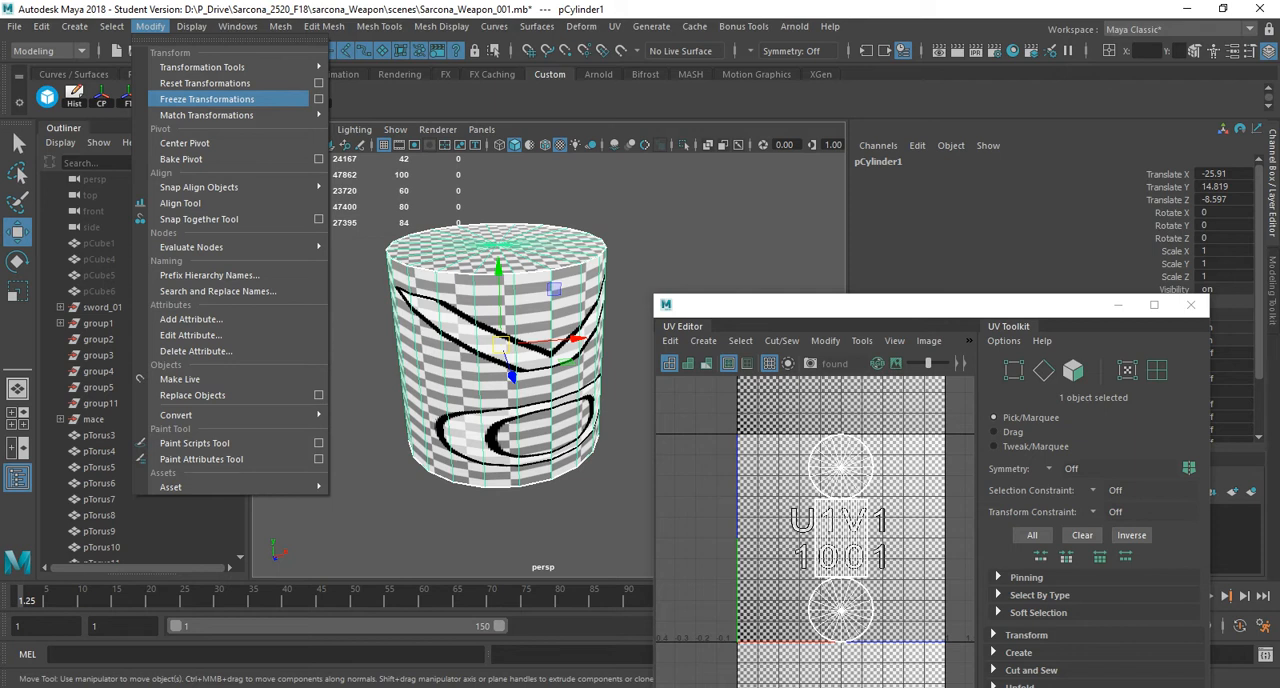
pyautogui.click(207, 99)
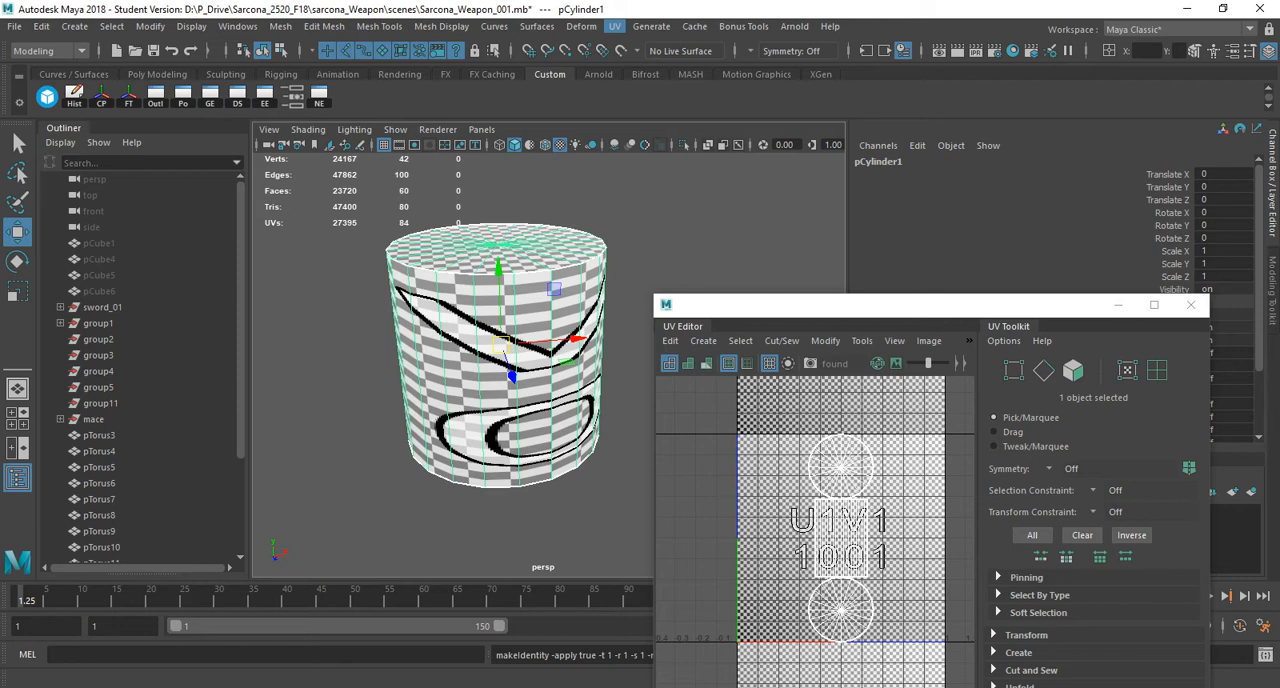
# Apply a cylindrical UV projection to the whole cylinder and view the mapping from other sides.
pyautogui.click(614, 26)
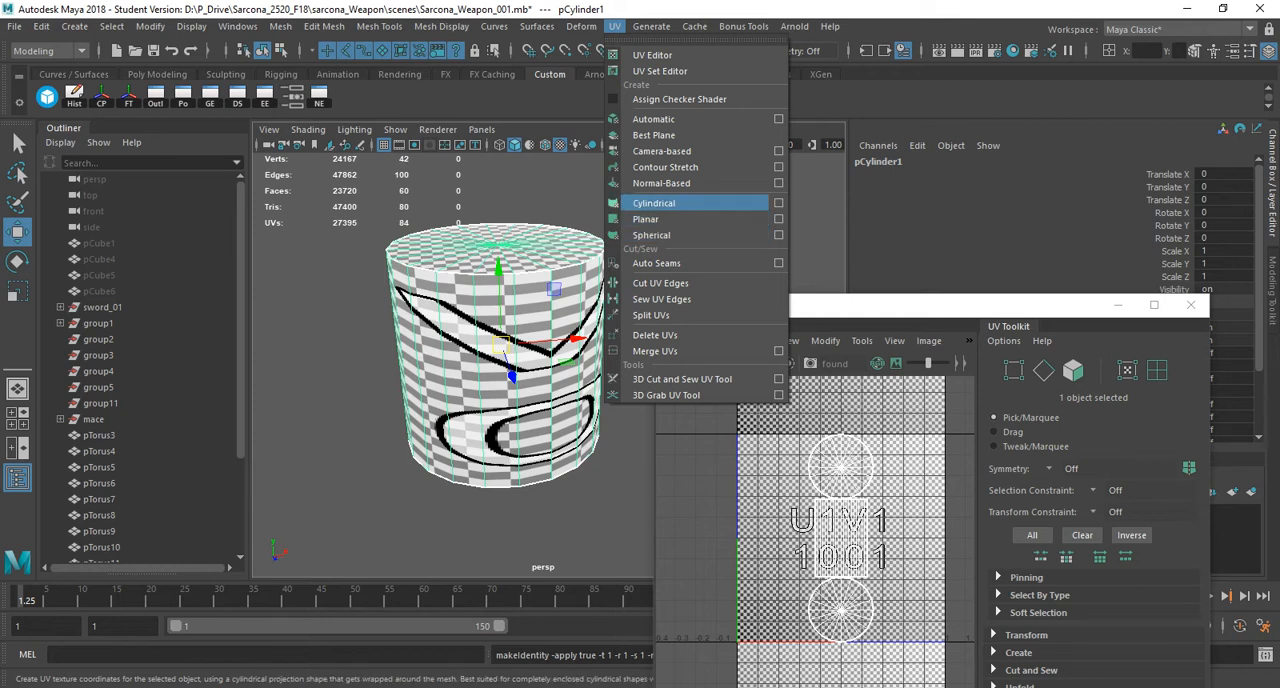
pyautogui.click(654, 203)
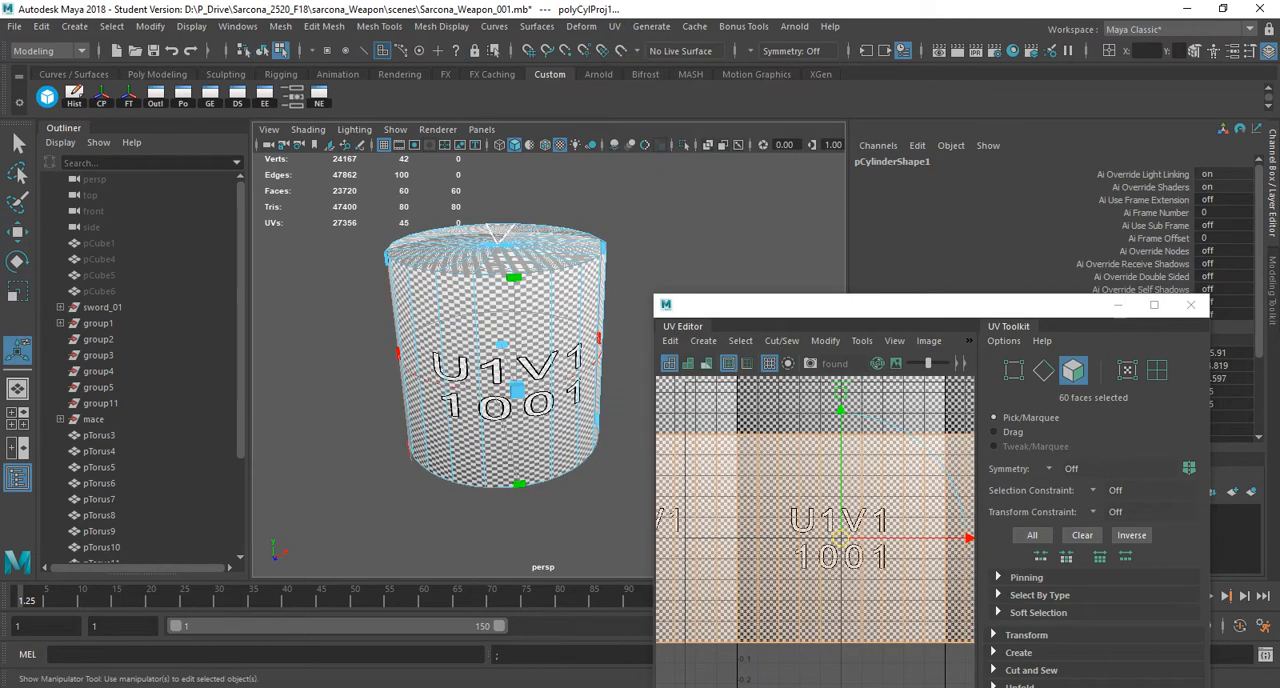
pyautogui.keyDown('alt'); pyautogui.moveTo(570, 258); pyautogui.dragTo(515, 289); pyautogui.keyUp('alt')
pyautogui.keyDown('alt'); pyautogui.moveTo(560, 287); pyautogui.dragTo(510, 252); pyautogui.keyUp('alt')
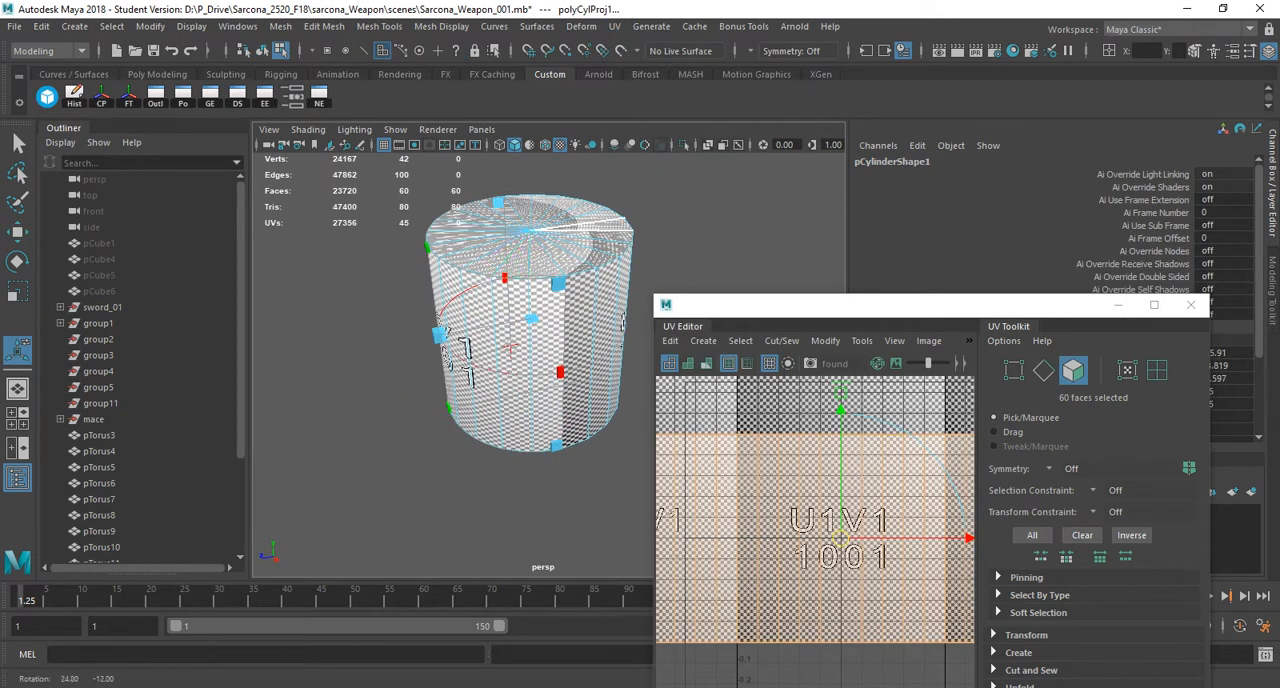
# Try to shift the cylindrical projection manipulator away from the cylinder in wireframe display, undo the shift and restore textured display.
pyautogui.press('4')
pyautogui.click(511, 348)
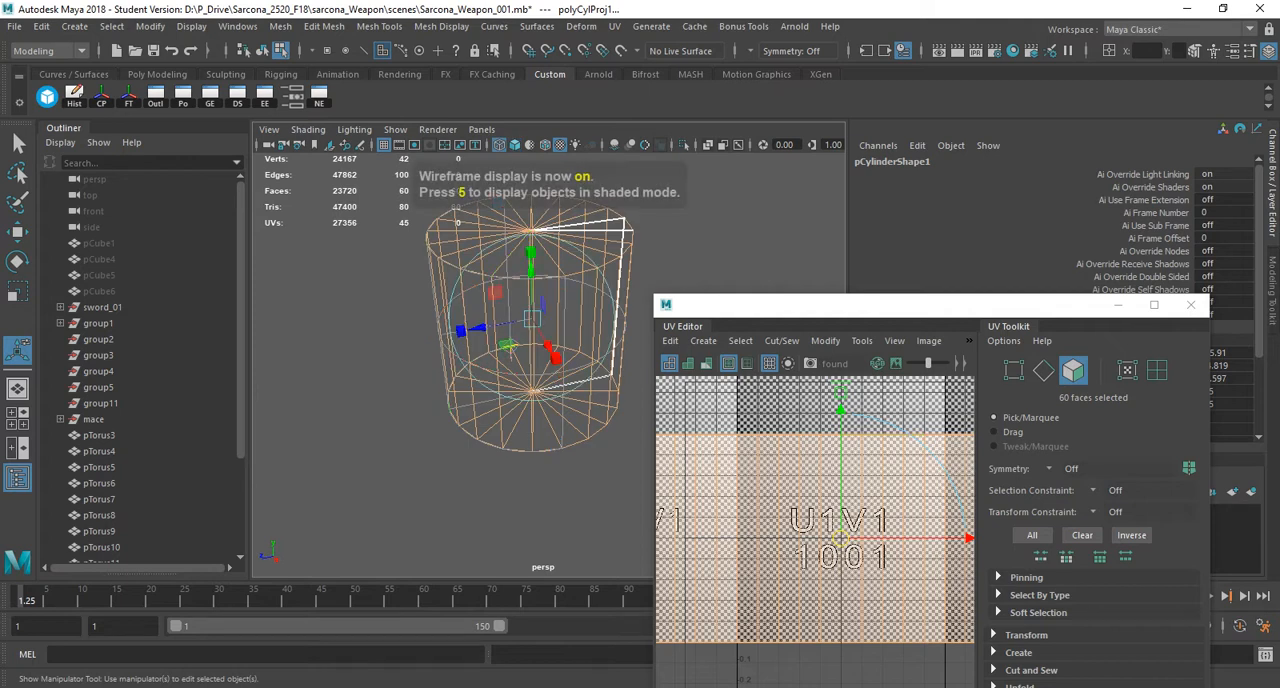
pyautogui.moveTo(462, 329); pyautogui.dragTo(228, 370)
pyautogui.keyDown('alt'); pyautogui.moveTo(420, 350); pyautogui.dragTo(373, 324); pyautogui.keyUp('alt')
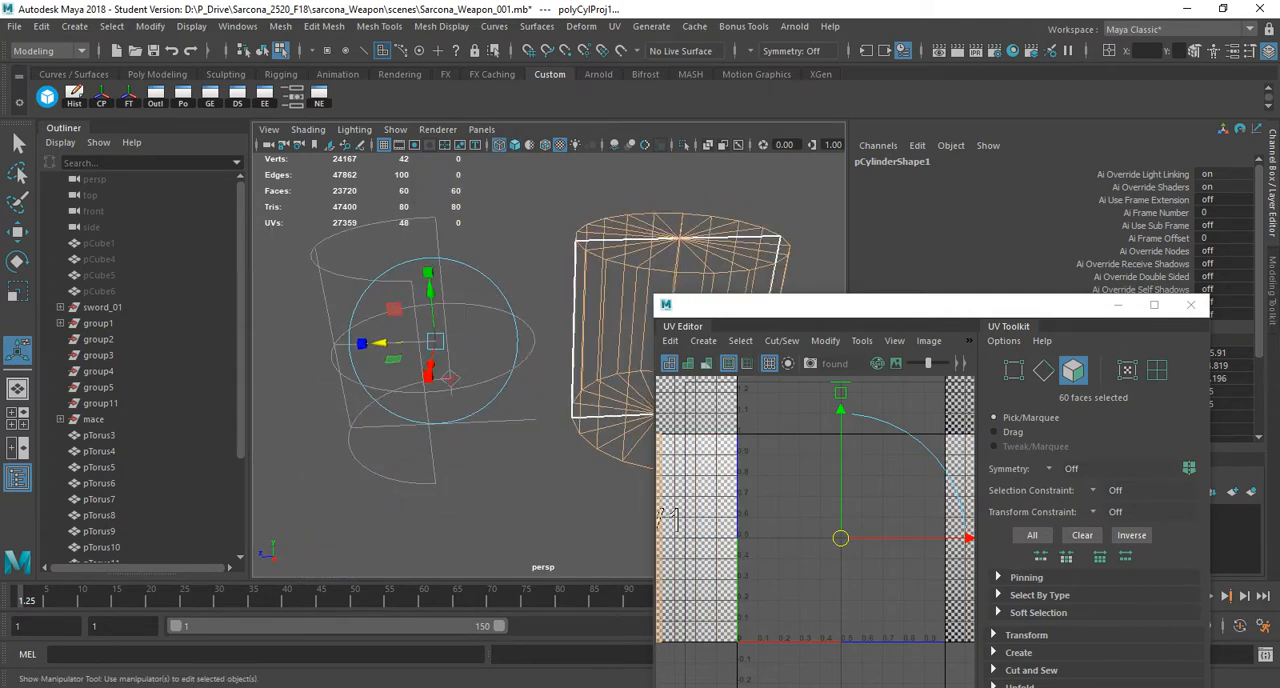
pyautogui.hotkey('ctrl', 'z')
pyautogui.press('6')
# Examine how the cylindrical projection maps the checker onto the cylinder's sides and top cap.
pyautogui.keyDown('alt'); pyautogui.moveTo(560, 340); pyautogui.dragTo(374, 366, button='middle'); pyautogui.keyUp('alt')
pyautogui.keyDown('alt'); pyautogui.moveTo(376, 366); pyautogui.dragTo(470, 374, button='right'); pyautogui.keyUp('alt')
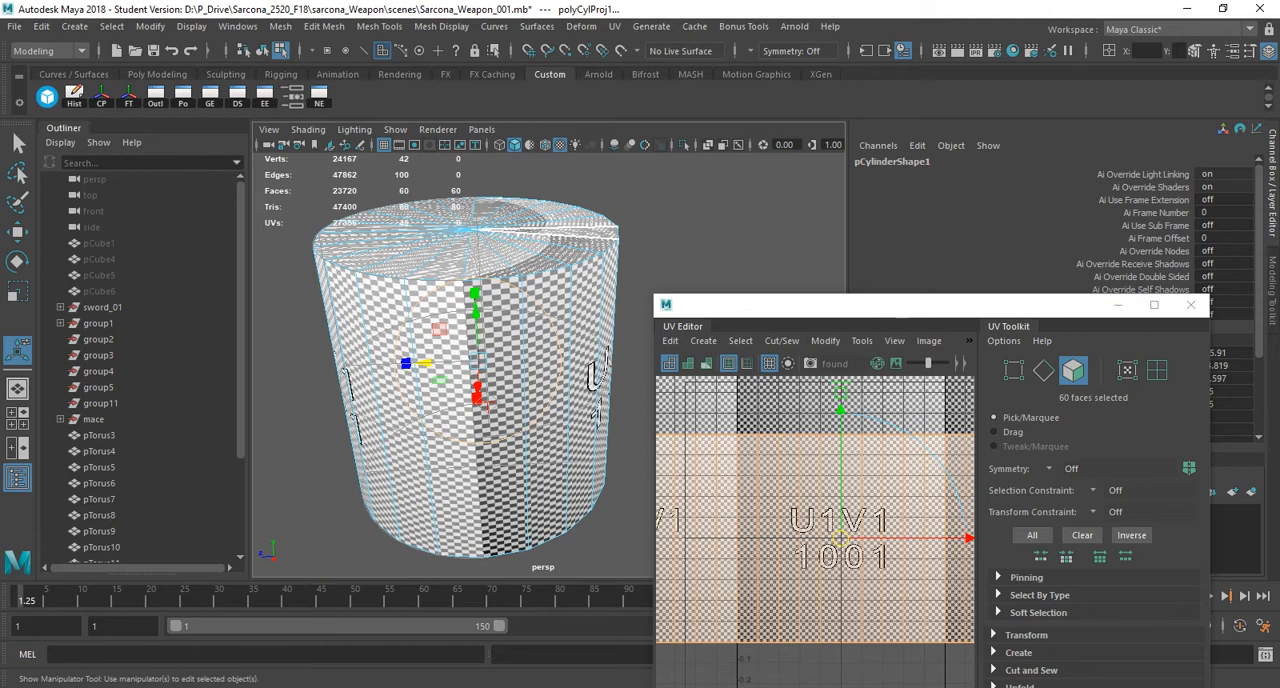
pyautogui.keyDown('alt'); pyautogui.moveTo(440, 400); pyautogui.dragTo(503, 414); pyautogui.keyUp('alt')
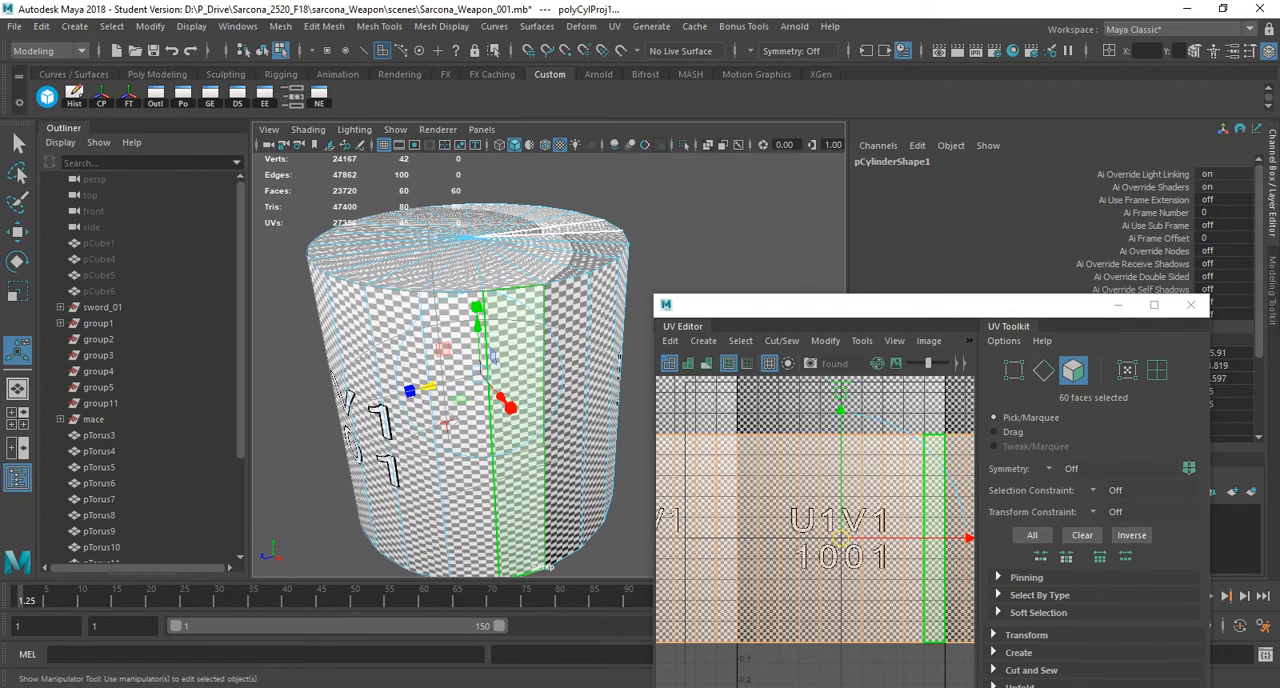
pyautogui.keyDown('alt'); pyautogui.moveTo(392, 256); pyautogui.dragTo(440, 318); pyautogui.keyUp('alt')
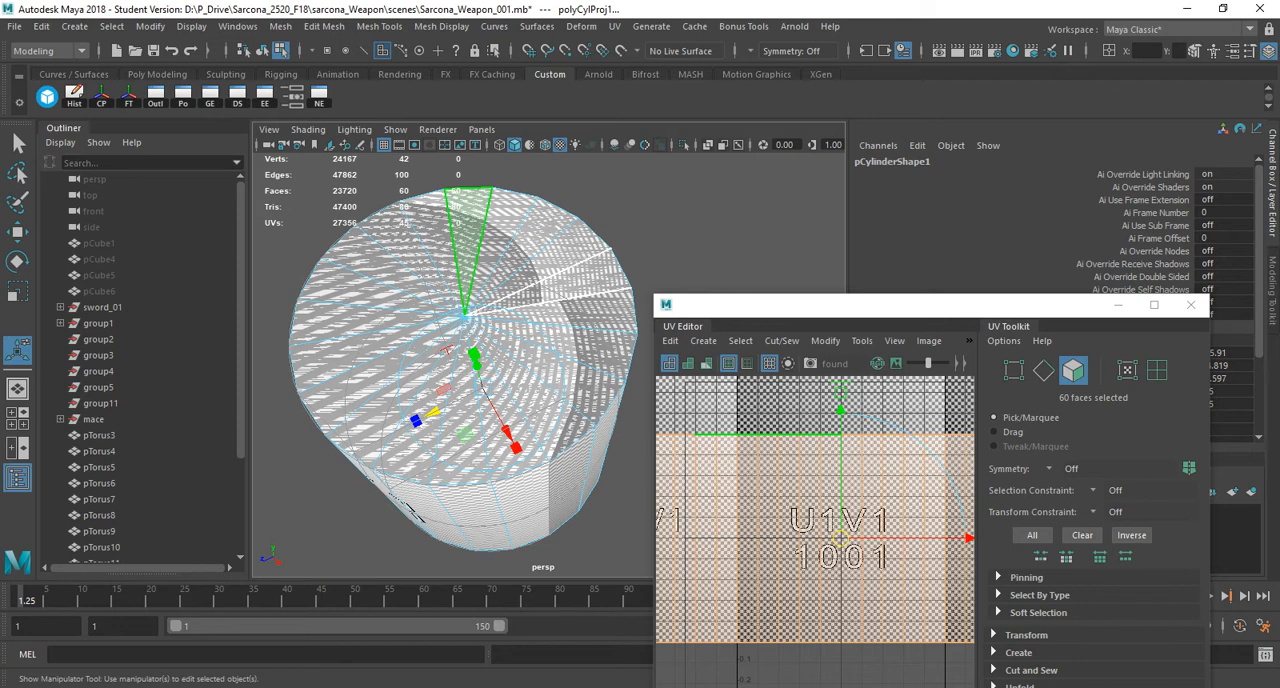
# Select the cylinder's top and bottom cap faces and planar-map them with the projection fitted to the best plane.
pyautogui.moveTo(491, 243); pyautogui.dragTo(491, 290, button='right')
pyautogui.moveTo(491, 290)
pyautogui.keyDown('alt'); pyautogui.mouseDown()
pyautogui.moveTo(514, 424)
pyautogui.moveTo(521, 245)
pyautogui.mouseUp(); pyautogui.keyUp('alt')
pyautogui.press('4')
pyautogui.press('5')
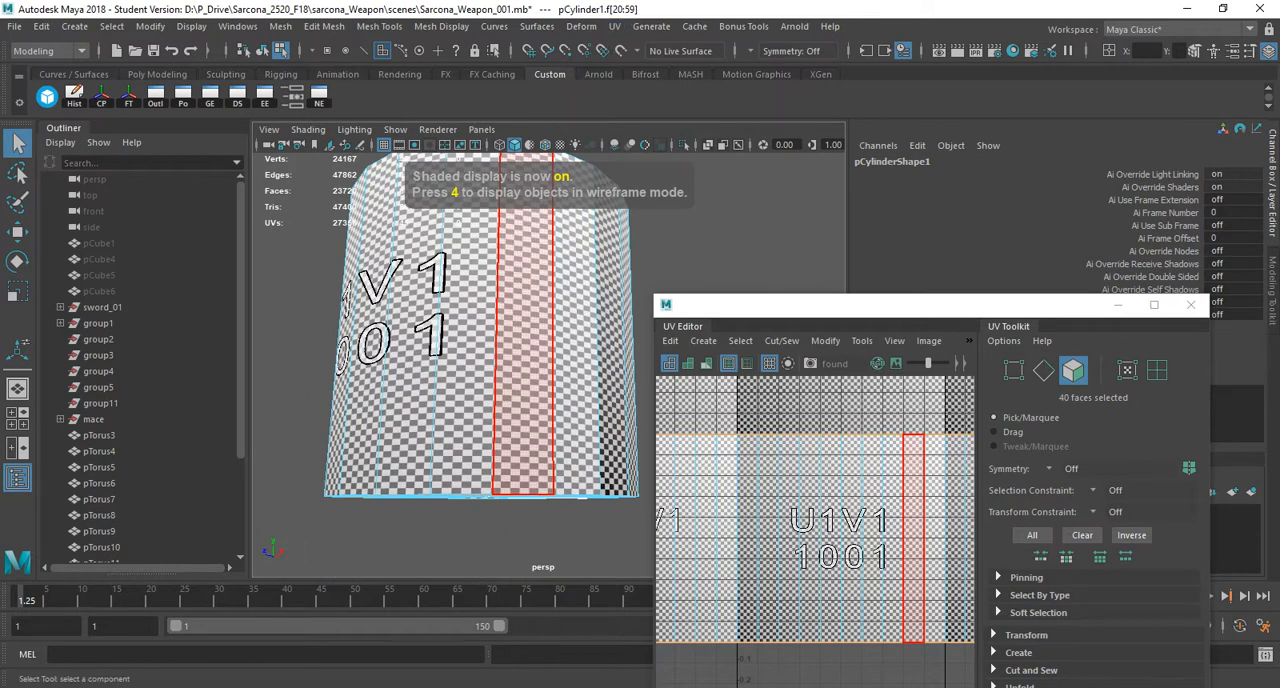
pyautogui.keyDown('alt'); pyautogui.moveTo(530, 290); pyautogui.dragTo(532, 245); pyautogui.keyUp('alt')
pyautogui.click(614, 26)
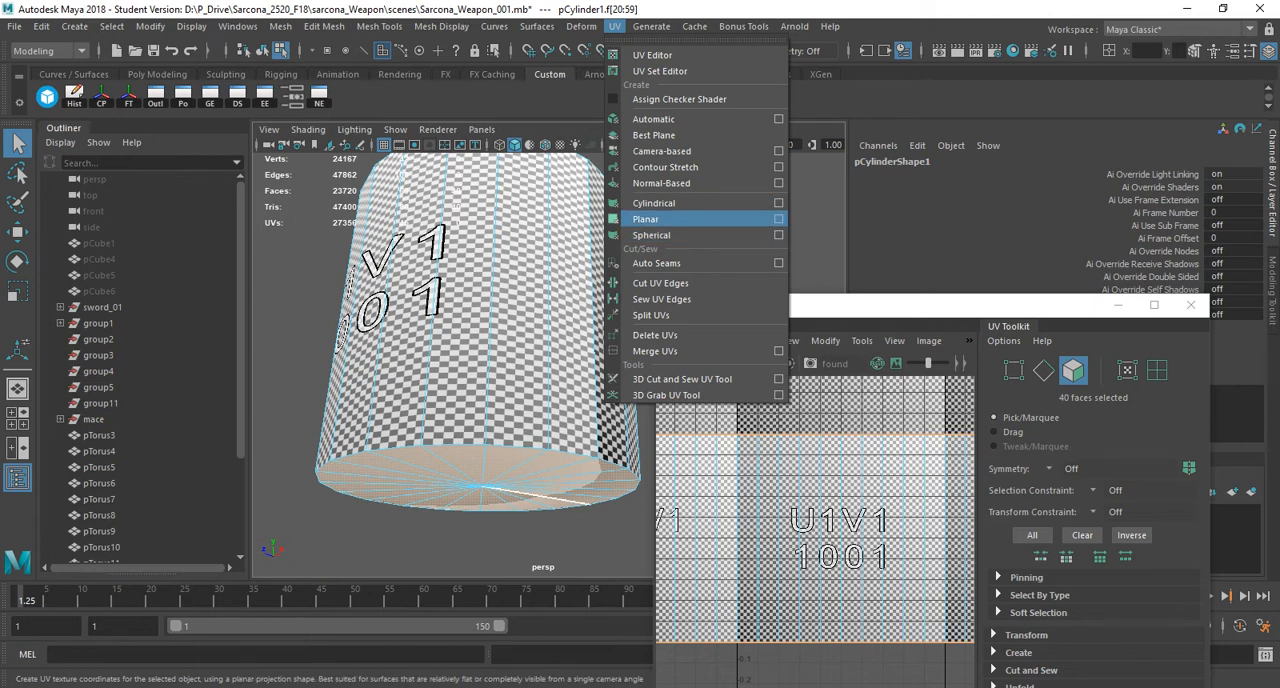
pyautogui.click(778, 219)
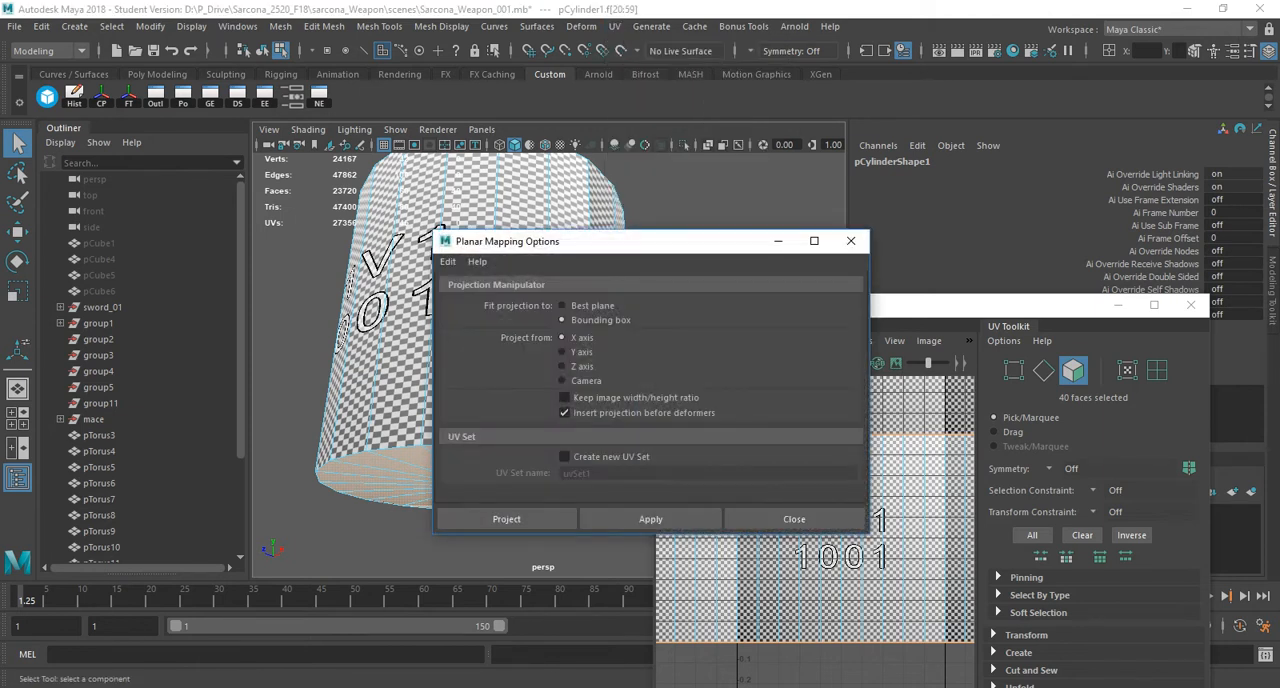
pyautogui.moveTo(664, 241); pyautogui.dragTo(787, 156)
pyautogui.click(685, 220)
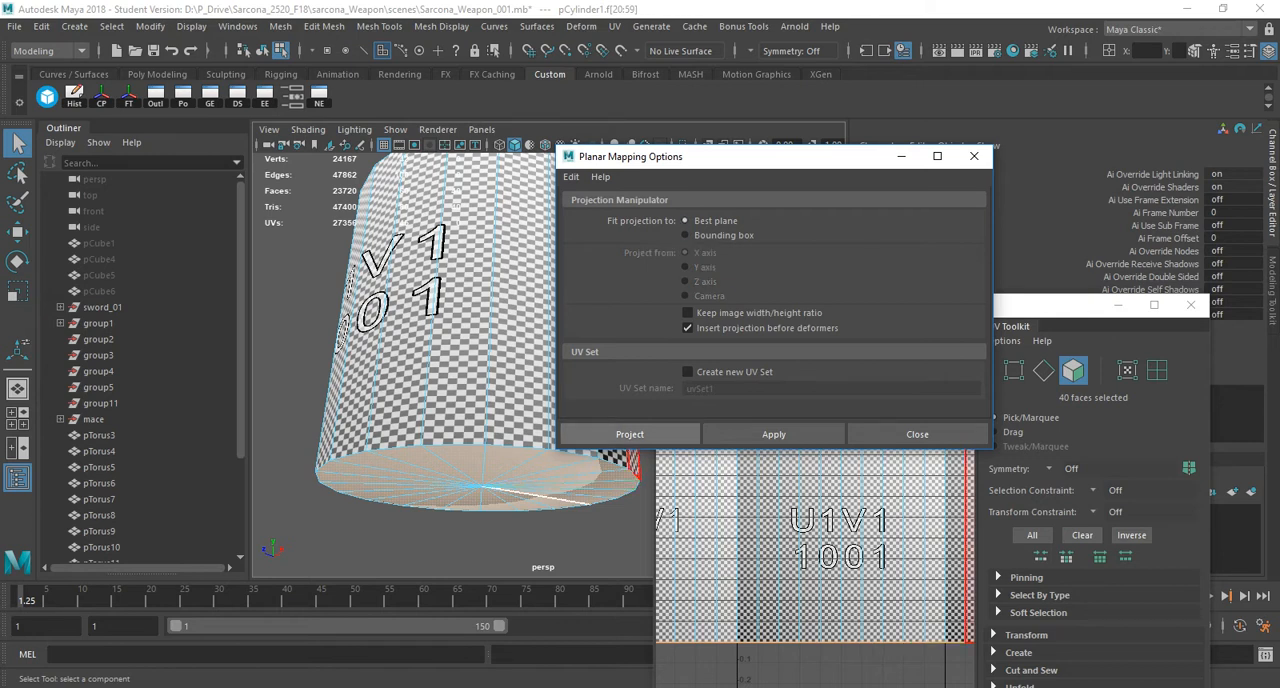
pyautogui.click(629, 434)
pyautogui.keyDown('alt'); pyautogui.moveTo(470, 300); pyautogui.dragTo(543, 372); pyautogui.keyUp('alt')
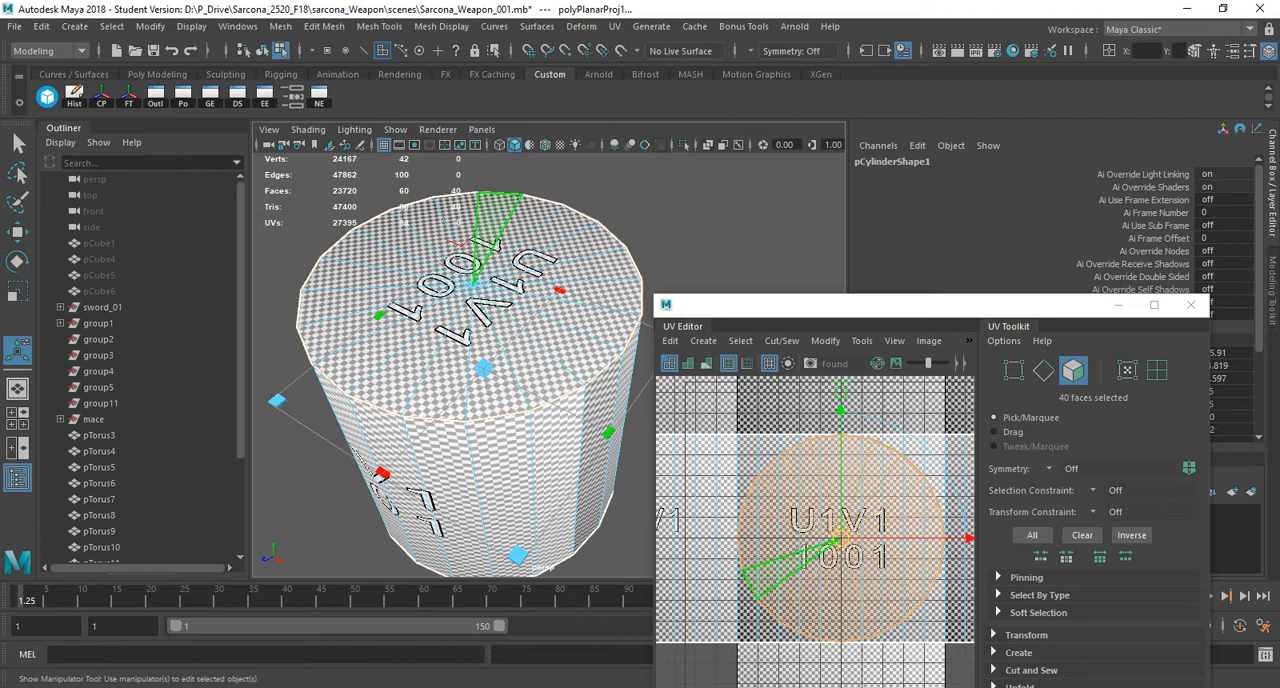
pyautogui.keyDown('alt'); pyautogui.moveTo(492, 358); pyautogui.dragTo(478, 300); pyautogui.keyUp('alt')
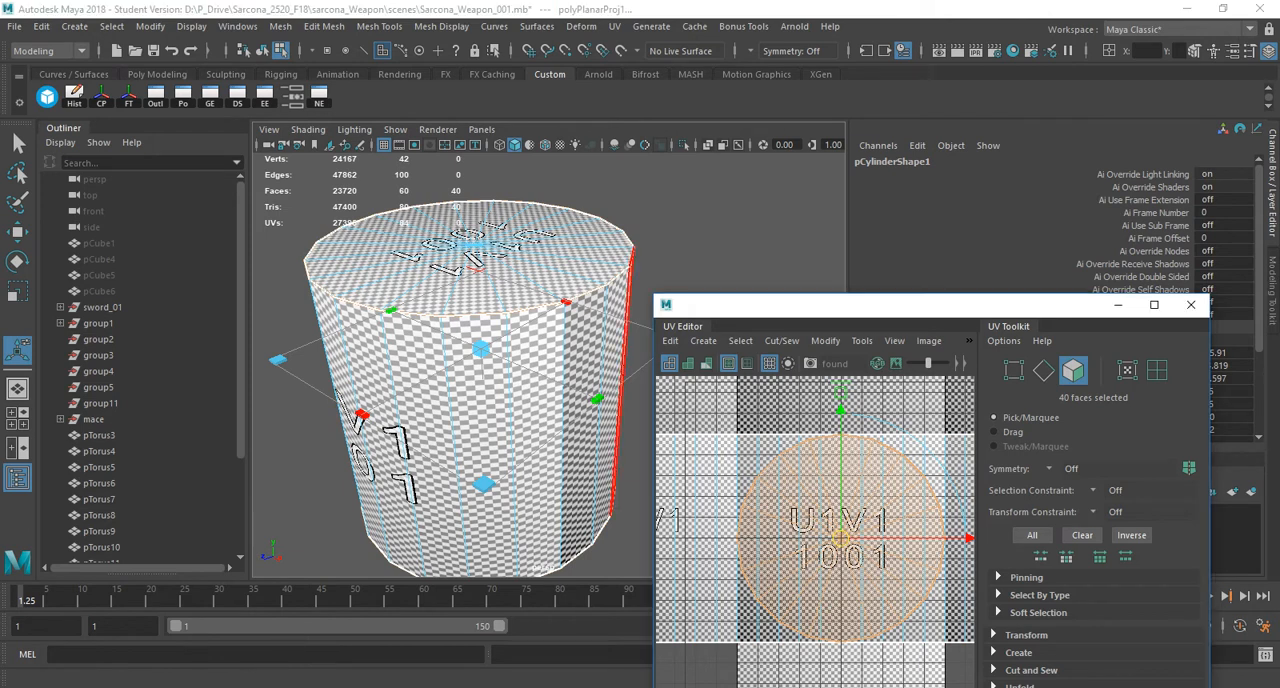
# Reposition and widen the UV Editor window, and turn off the image display behind the UVs.
pyautogui.moveTo(900, 304); pyautogui.dragTo(711, 112)
pyautogui.click(706, 148)
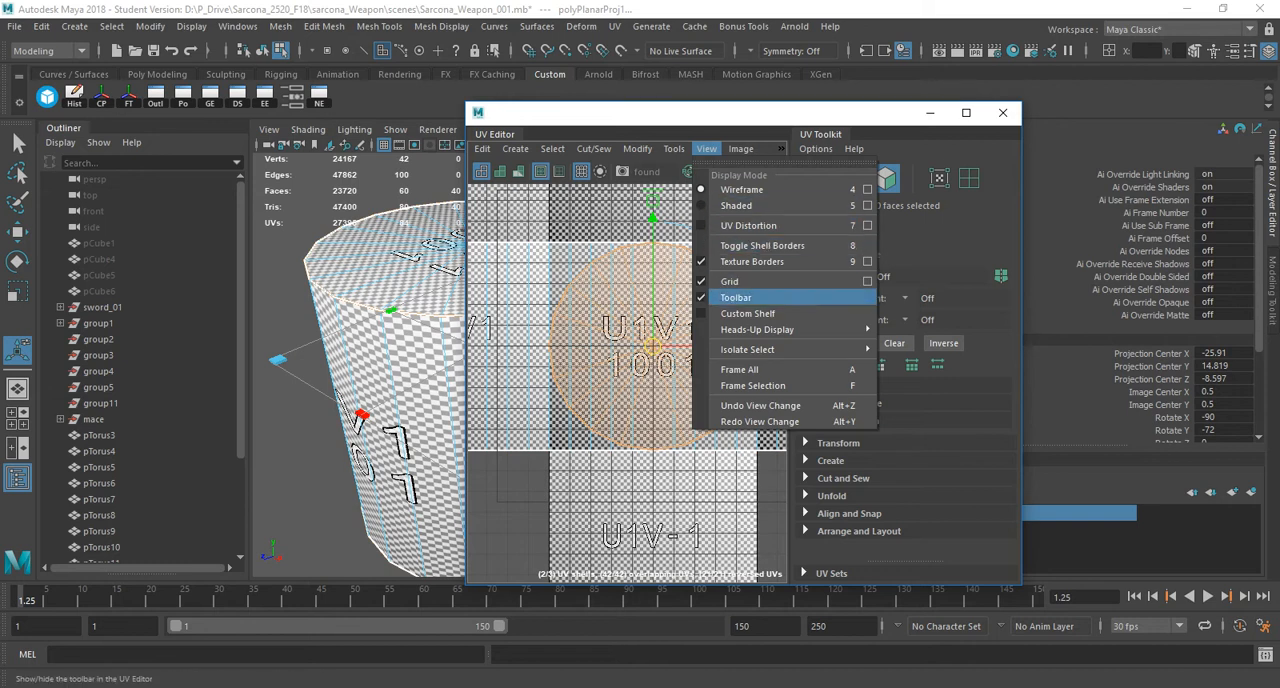
pyautogui.moveTo(740, 113); pyautogui.dragTo(734, 113)
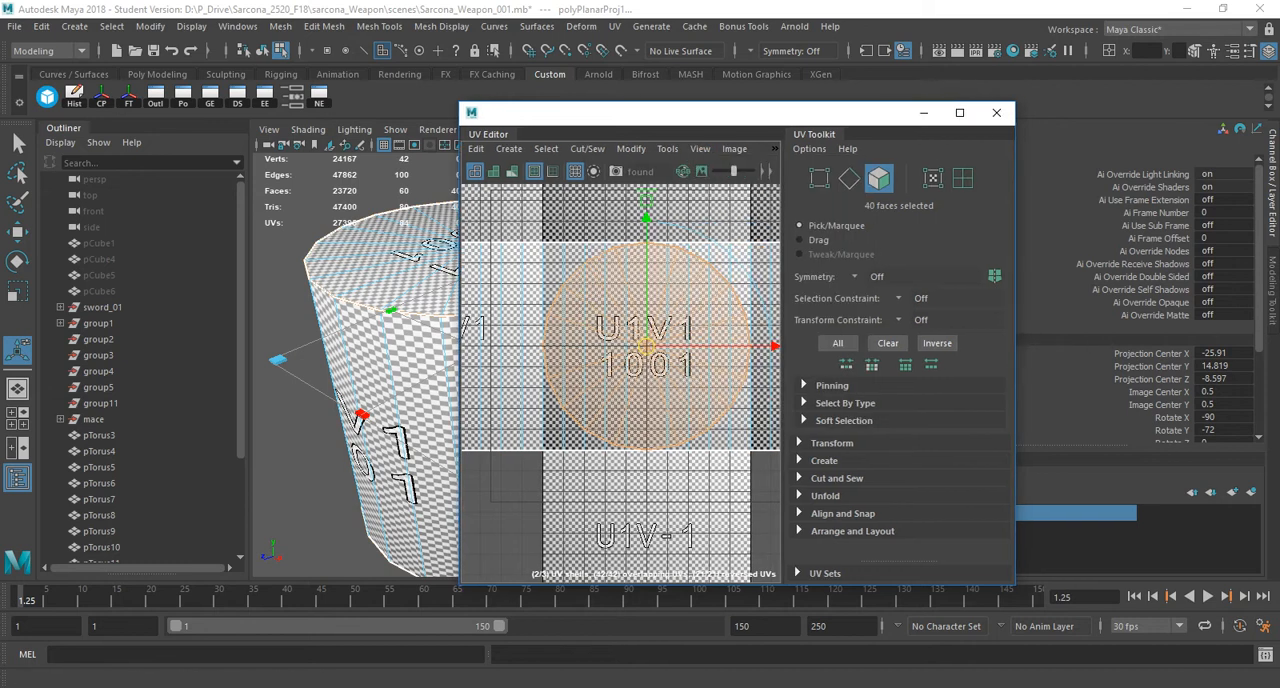
pyautogui.moveTo(1015, 322); pyautogui.dragTo(1224, 322)
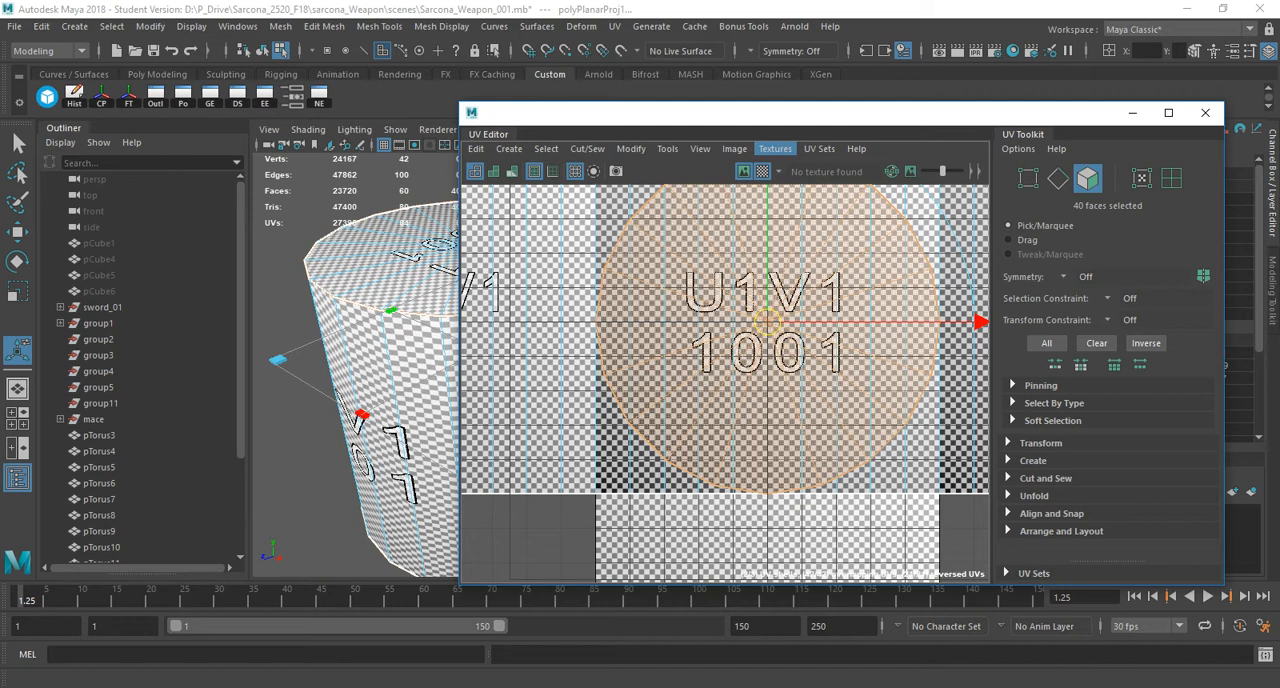
pyautogui.click(775, 149)
pyautogui.moveTo(735, 149)
pyautogui.click(761, 177)
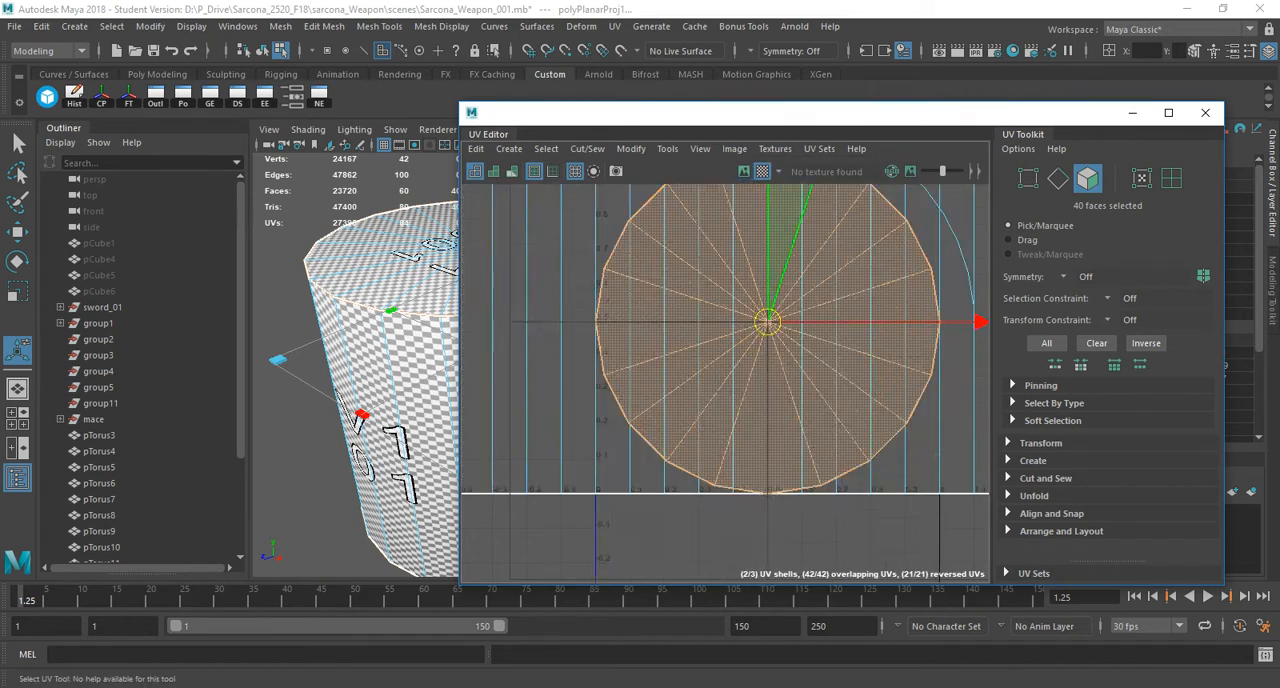
# Select all three UV shells of the cylinder and unfold them with the Unfold3D method at a map size of 4096.
pyautogui.scroll(-4, 805, 310)
pyautogui.scroll(-2, 810, 314)
pyautogui.keyDown('alt'); pyautogui.moveTo(810, 314); pyautogui.dragTo(752, 343, button='middle'); pyautogui.keyUp('alt')
pyautogui.moveTo(653, 296); pyautogui.dragTo(600, 273, button='right')
pyautogui.moveTo(572, 226); pyautogui.dragTo(910, 496)
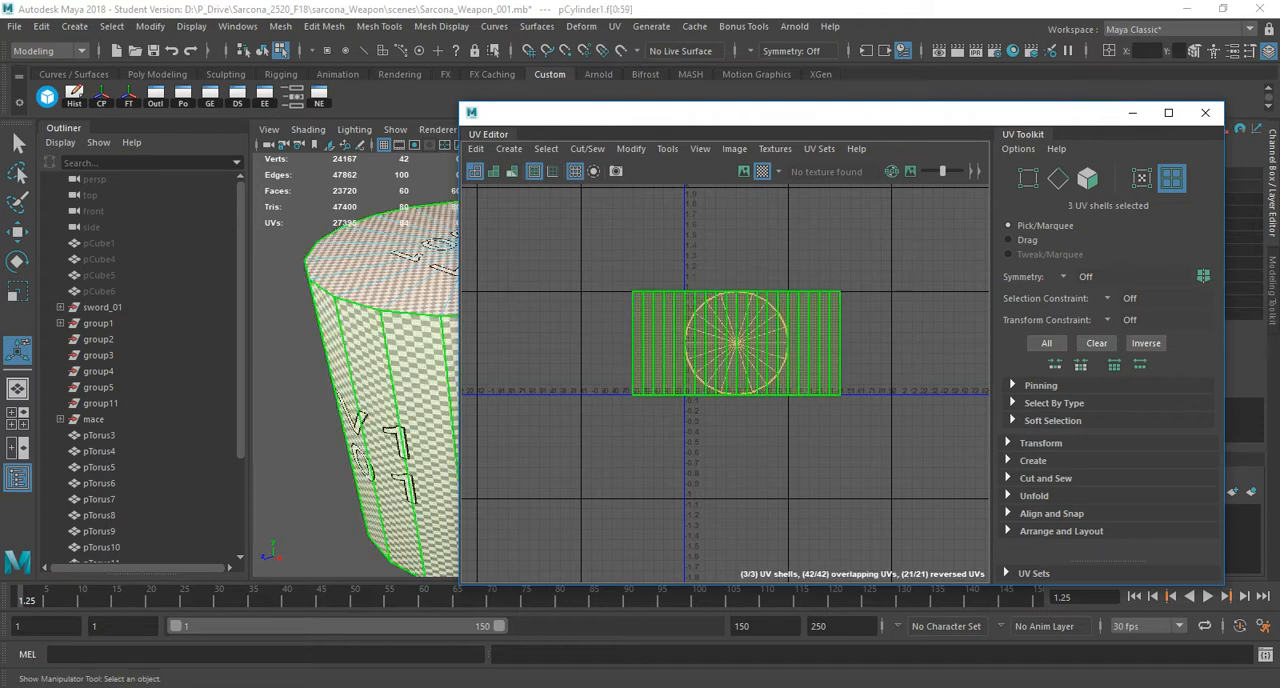
pyautogui.moveTo(653, 215)
pyautogui.keyDown('shift'); pyautogui.mouseDown(button='right')
pyautogui.moveTo(653, 247)
pyautogui.moveTo(653, 218)
pyautogui.mouseUp(button='right'); pyautogui.keyUp('shift')
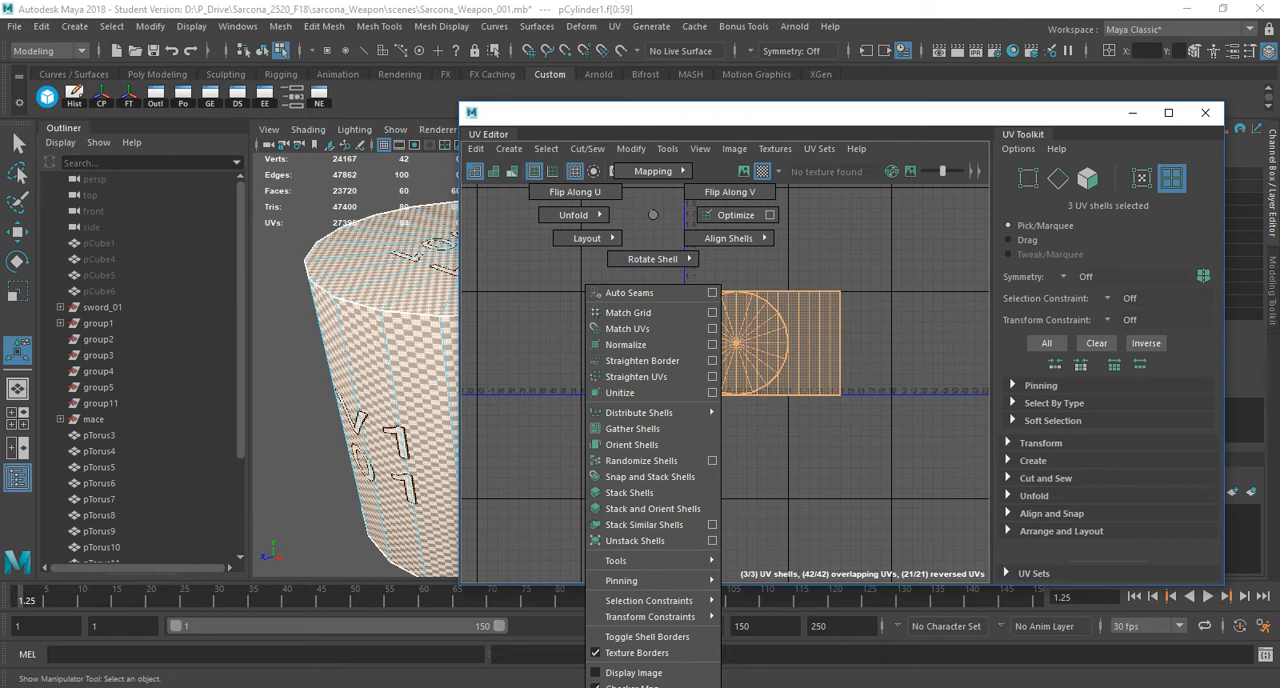
pyautogui.keyDown('shift'); pyautogui.moveTo(653, 218); pyautogui.dragTo(532, 212, button='right'); pyautogui.keyUp('shift')
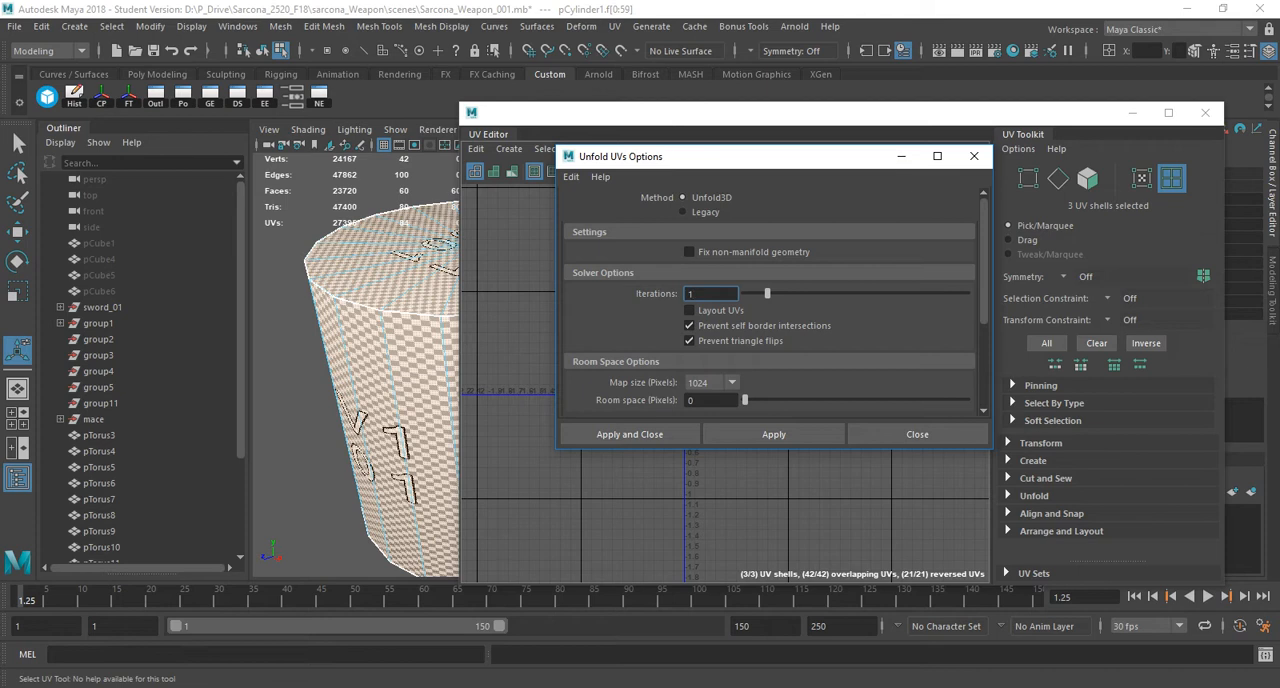
pyautogui.moveTo(752, 449); pyautogui.dragTo(752, 594)
pyautogui.click(731, 383)
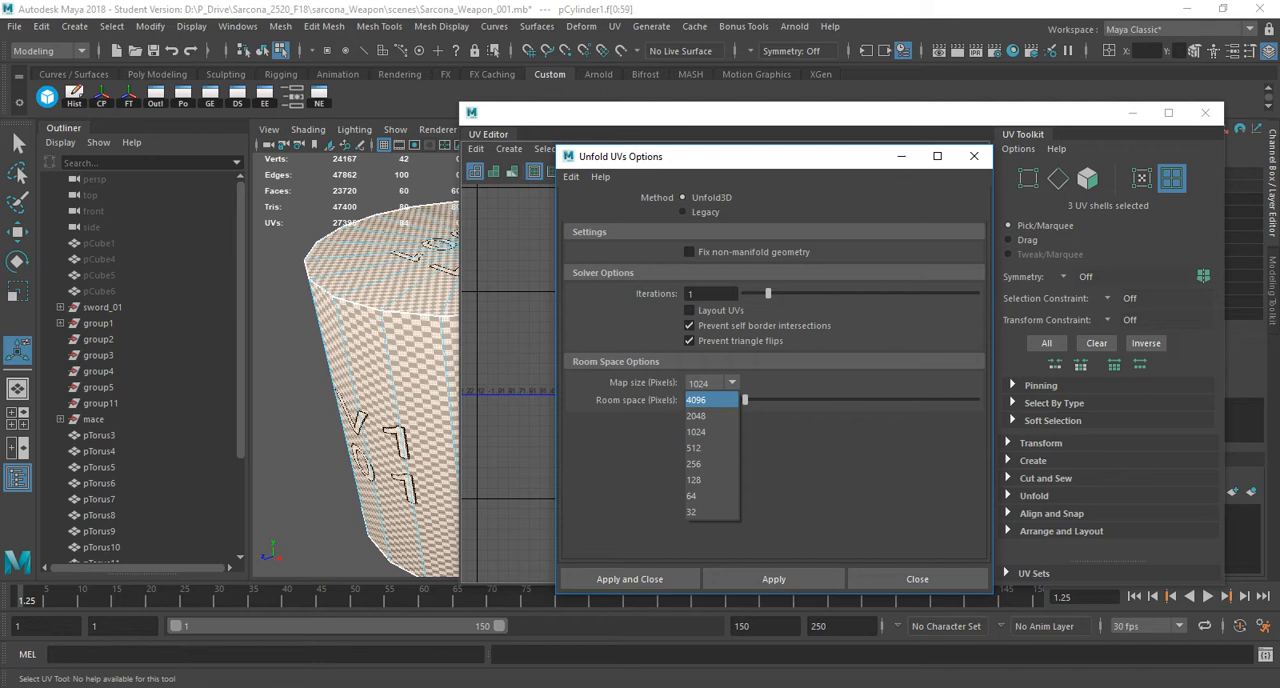
pyautogui.click(710, 400)
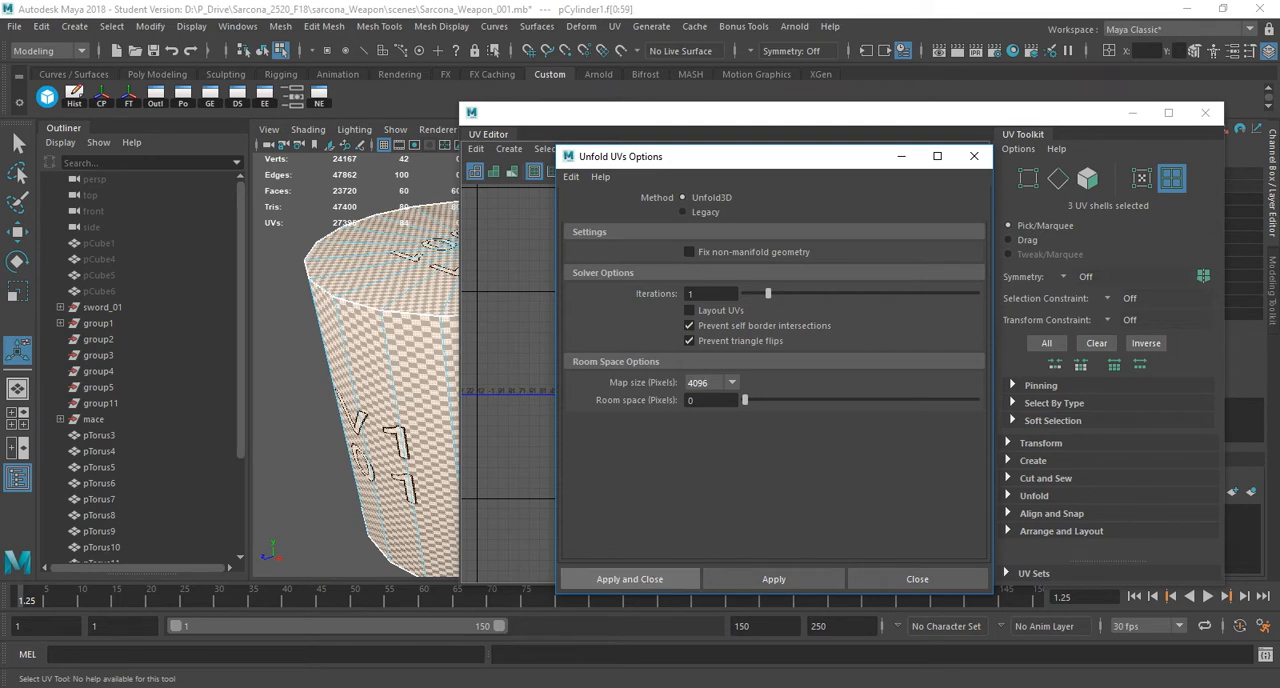
pyautogui.click(630, 579)
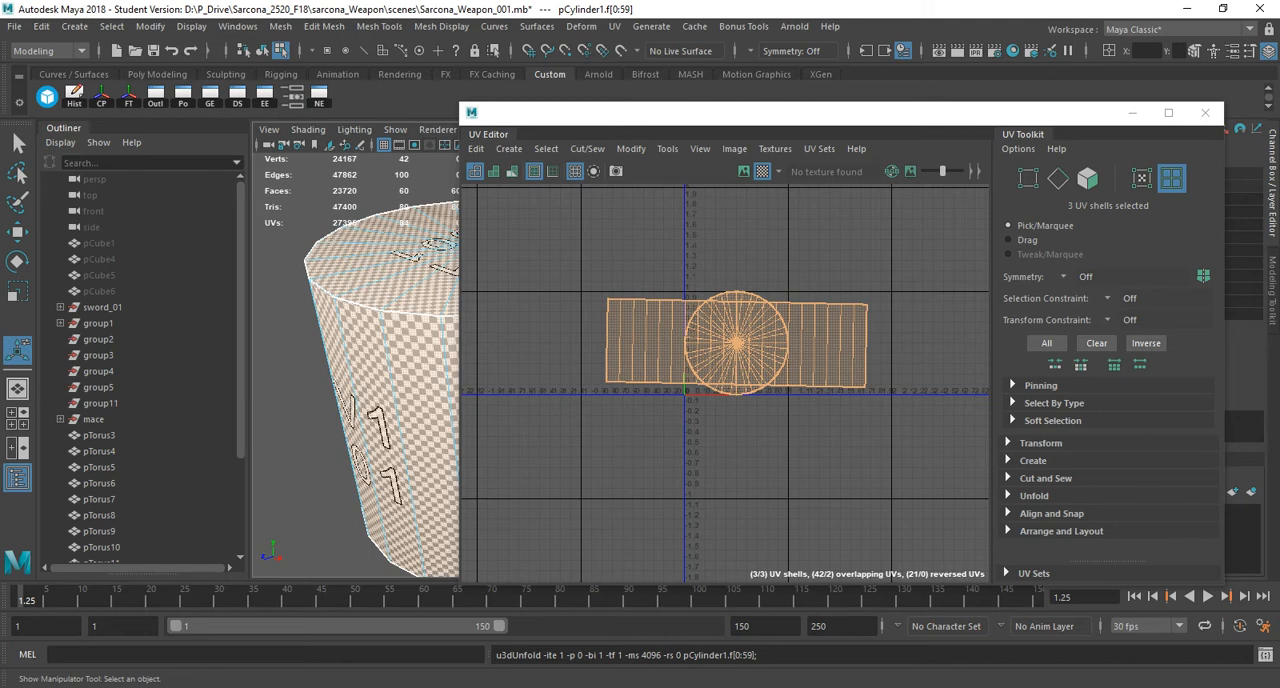
# Straighten the unfolded cylinder UV shells with Orient Shells.
pyautogui.keyDown('alt'); pyautogui.moveTo(607, 307); pyautogui.dragTo(730, 335, button='right'); pyautogui.keyUp('alt')
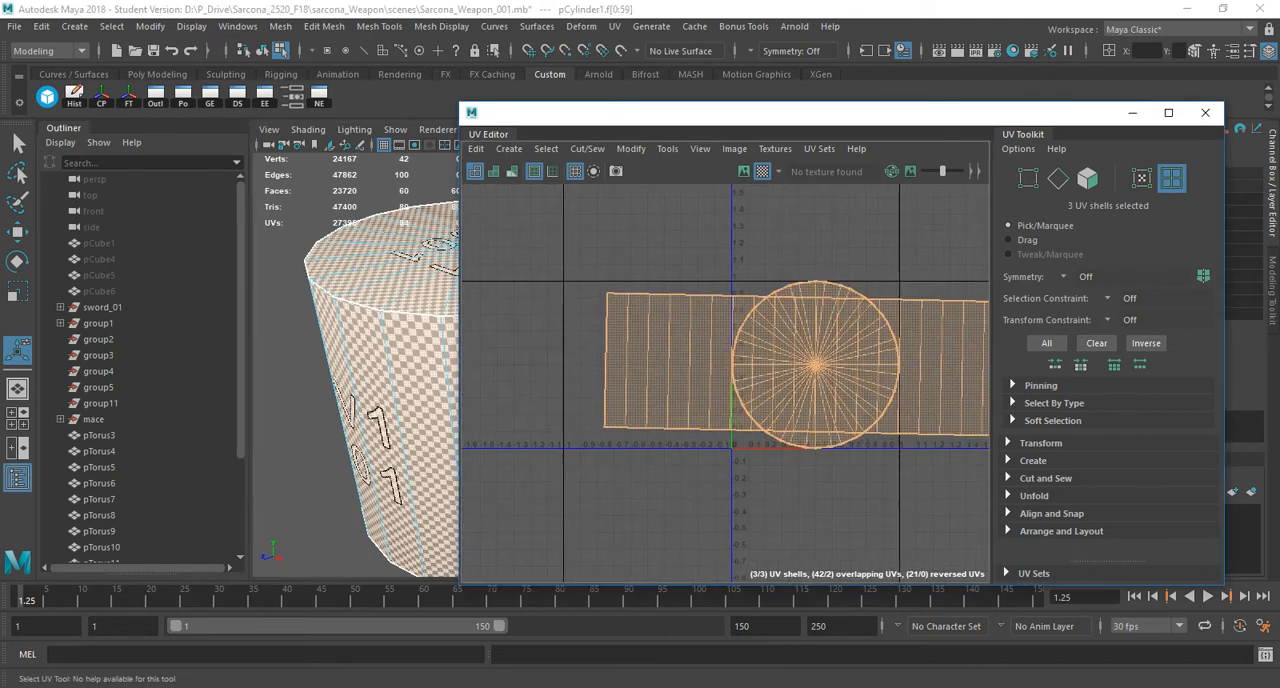
pyautogui.keyDown('shift'); pyautogui.moveTo(686, 215); pyautogui.dragTo(666, 444, button='right'); pyautogui.keyUp('shift')
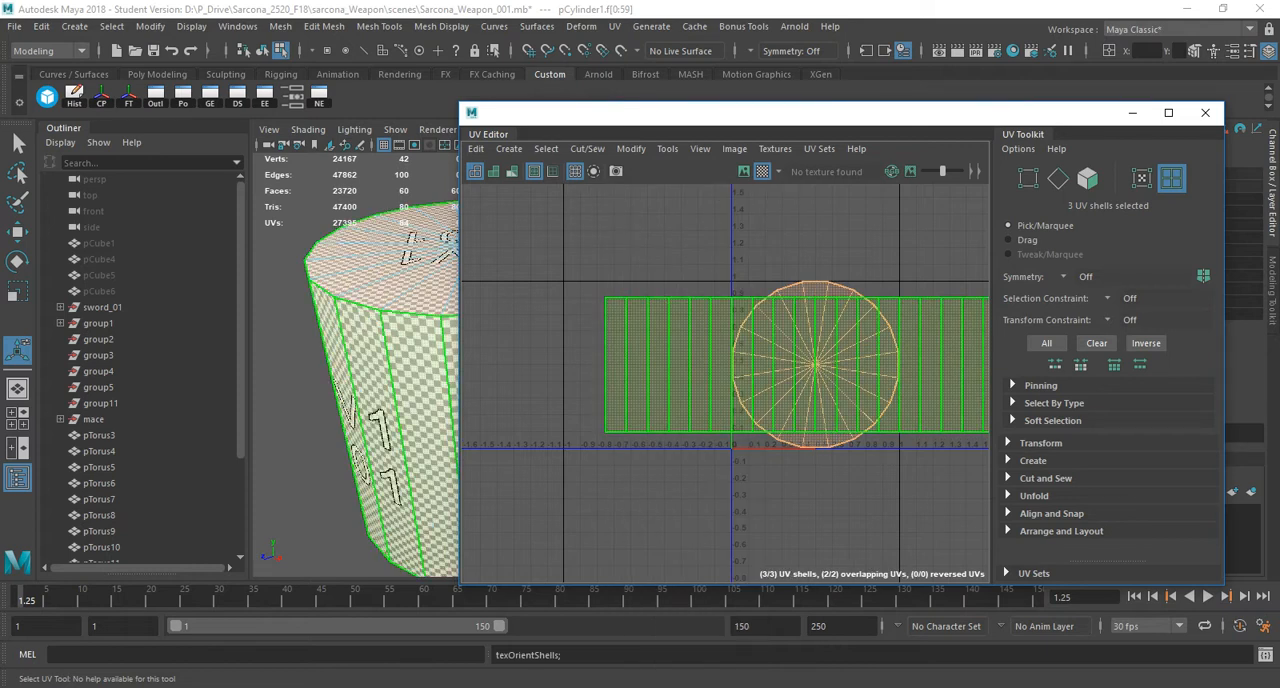
# Open the Layout UVs options for the cylinder's shells, setting packing resolution to 4096 and shell pre-scaling to Preserve 3D Ratios.
pyautogui.keyDown('shift'); pyautogui.moveTo(719, 215); pyautogui.dragTo(611, 264, button='right'); pyautogui.keyUp('shift')
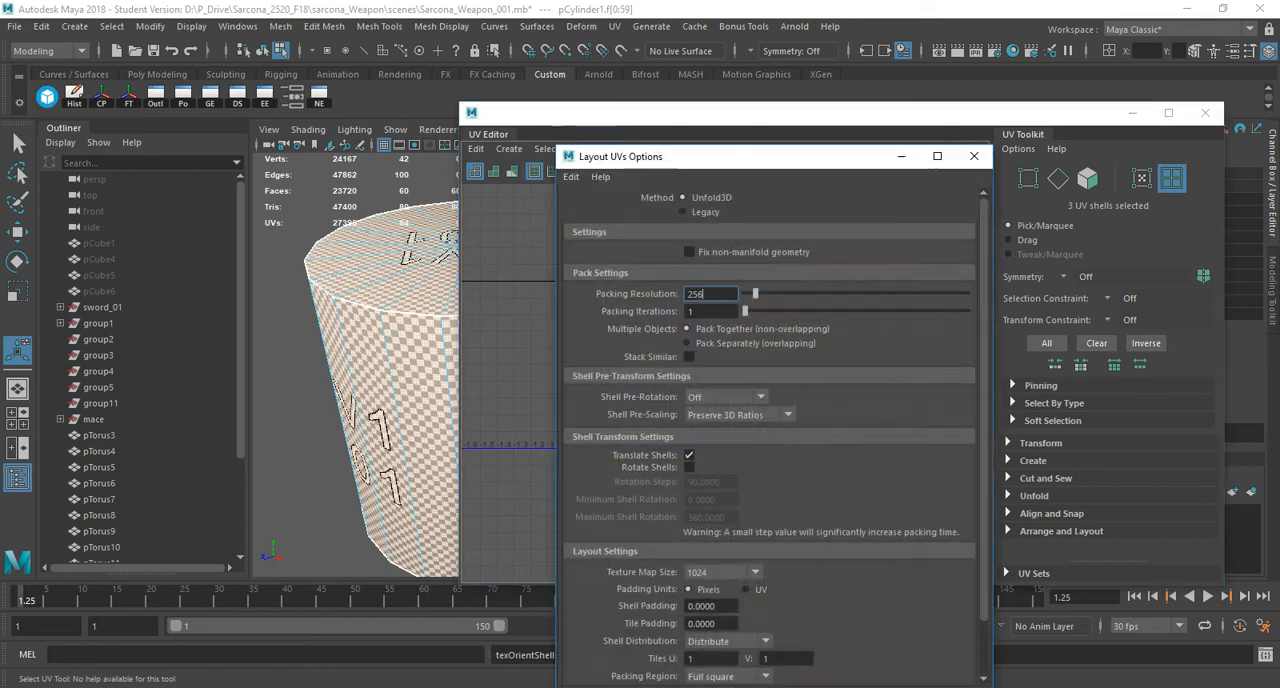
pyautogui.moveTo(665, 156); pyautogui.dragTo(385, 31)
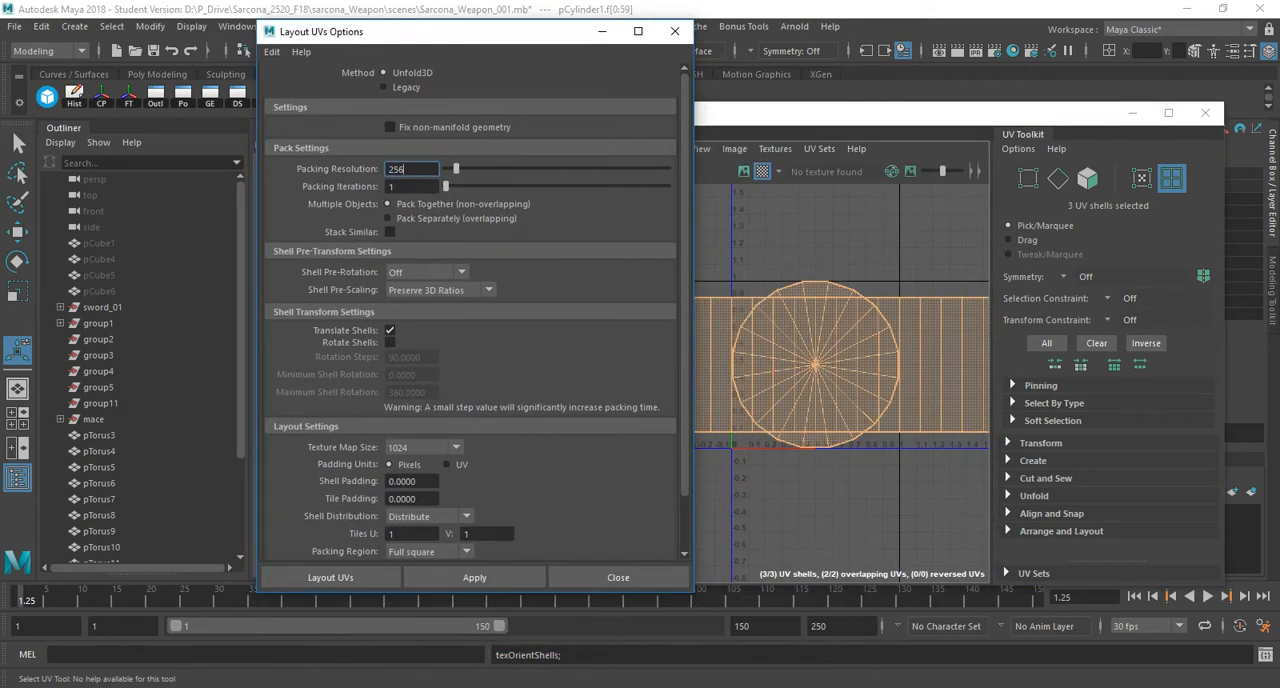
pyautogui.moveTo(456, 169); pyautogui.dragTo(669, 169)
pyautogui.click(455, 290)
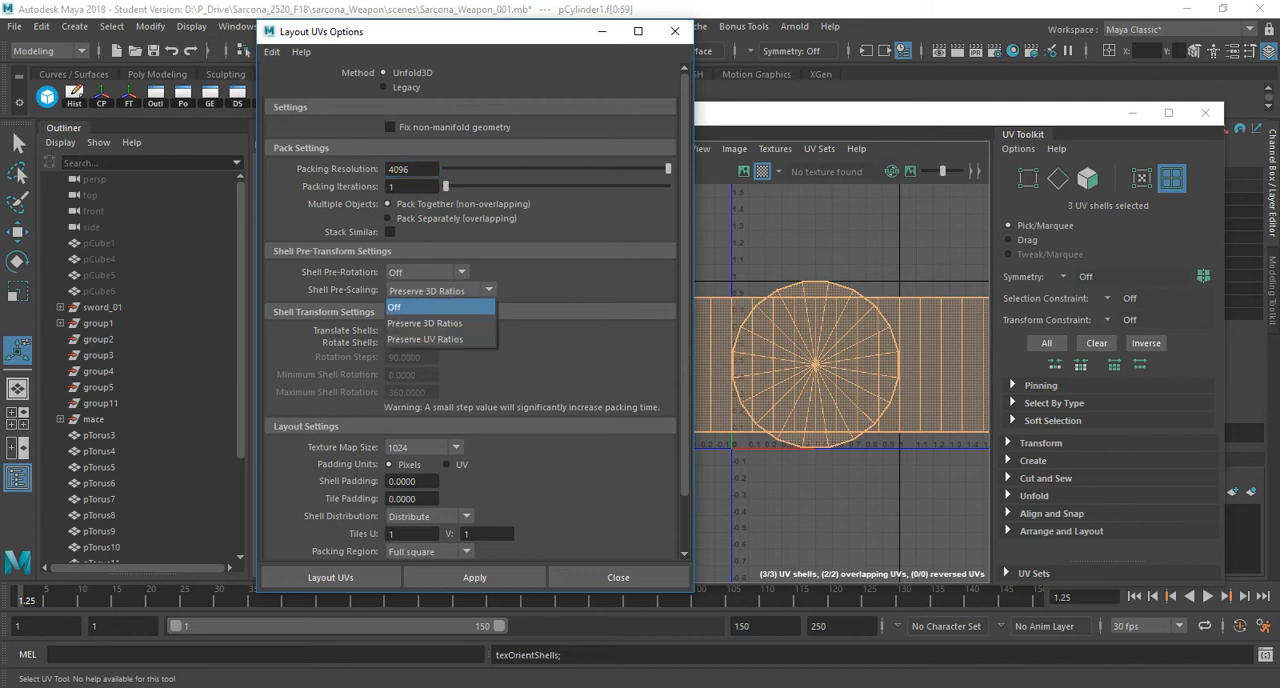
pyautogui.click(440, 323)
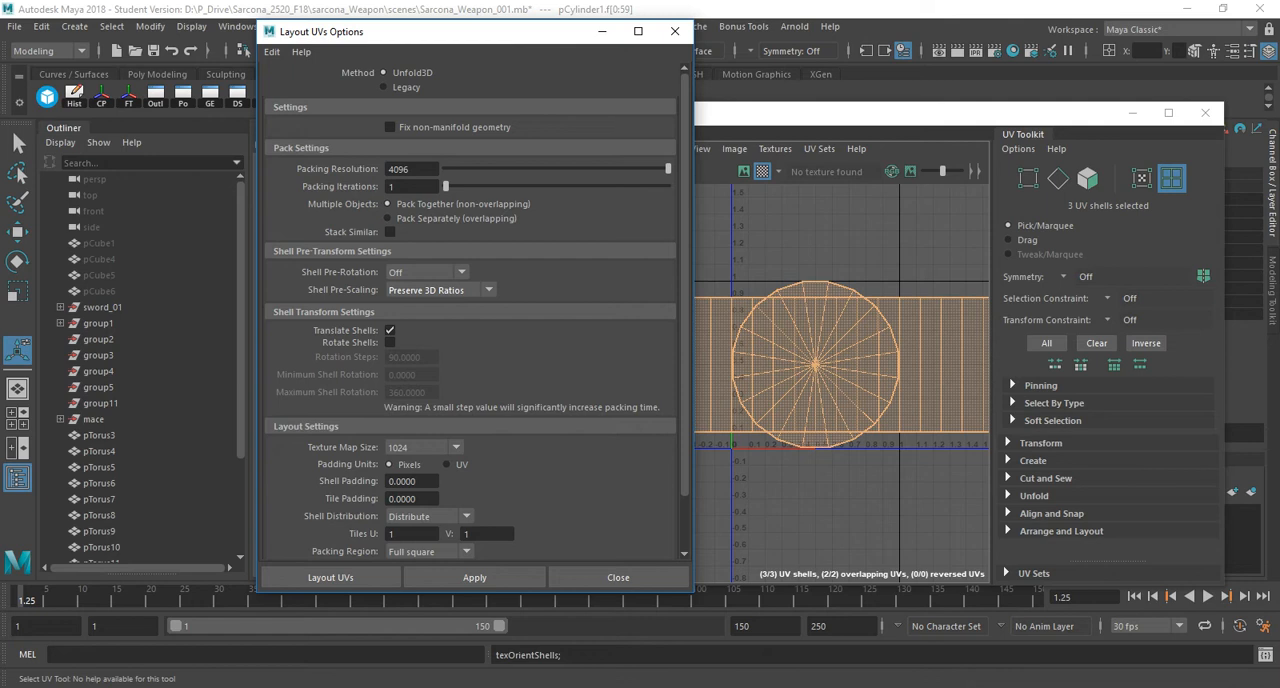
# Set the layout texture map size to 4096 with 5-pixel shell and tile padding, and lay out the cylinder's UVs.
pyautogui.click(420, 447)
pyautogui.click(415, 464)
pyautogui.doubleClick(403, 481)
pyautogui.write('5')
pyautogui.press('Tab')
pyautogui.write('5')
pyautogui.press('Tab')
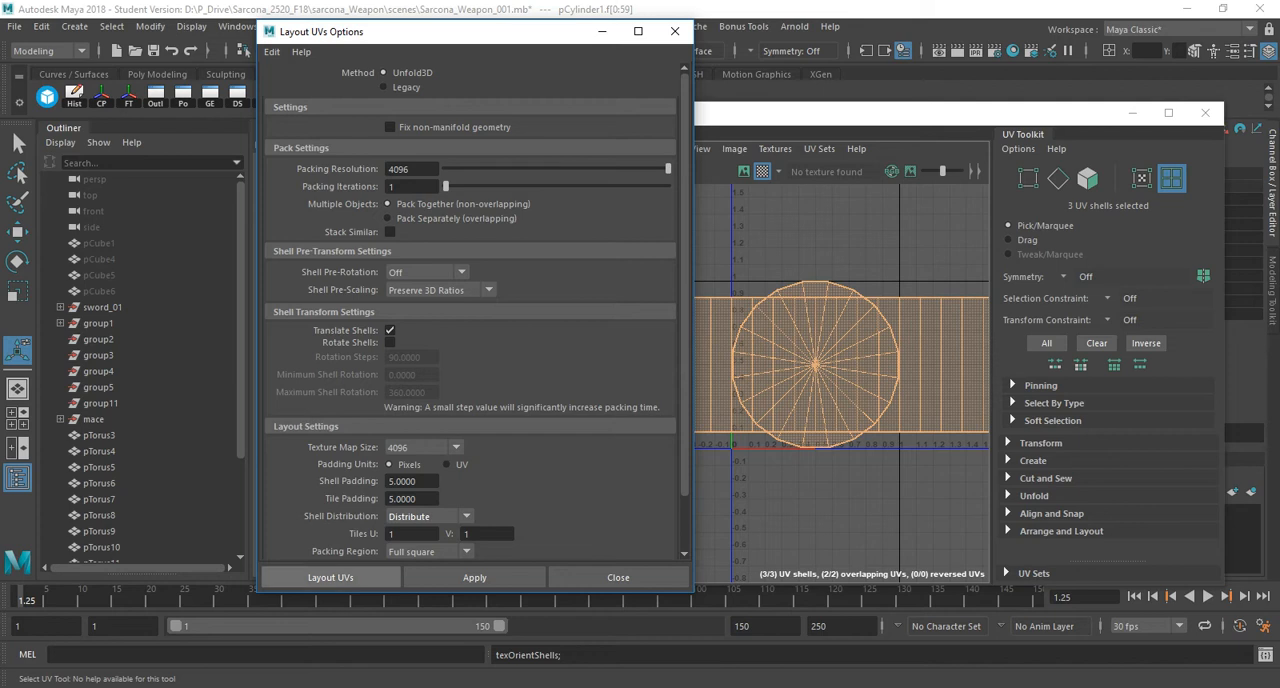
pyautogui.click(330, 577)
pyautogui.click(331, 577)
# Examine how the three shells fit in the UV tile and how the checker squares look on the cylinder's cap and side.
pyautogui.moveTo(760, 113); pyautogui.dragTo(568, 88)
pyautogui.scroll(3, 591, 354)
pyautogui.keyDown('alt'); pyautogui.moveTo(640, 342); pyautogui.dragTo(504, 354, button='middle'); pyautogui.keyUp('alt')
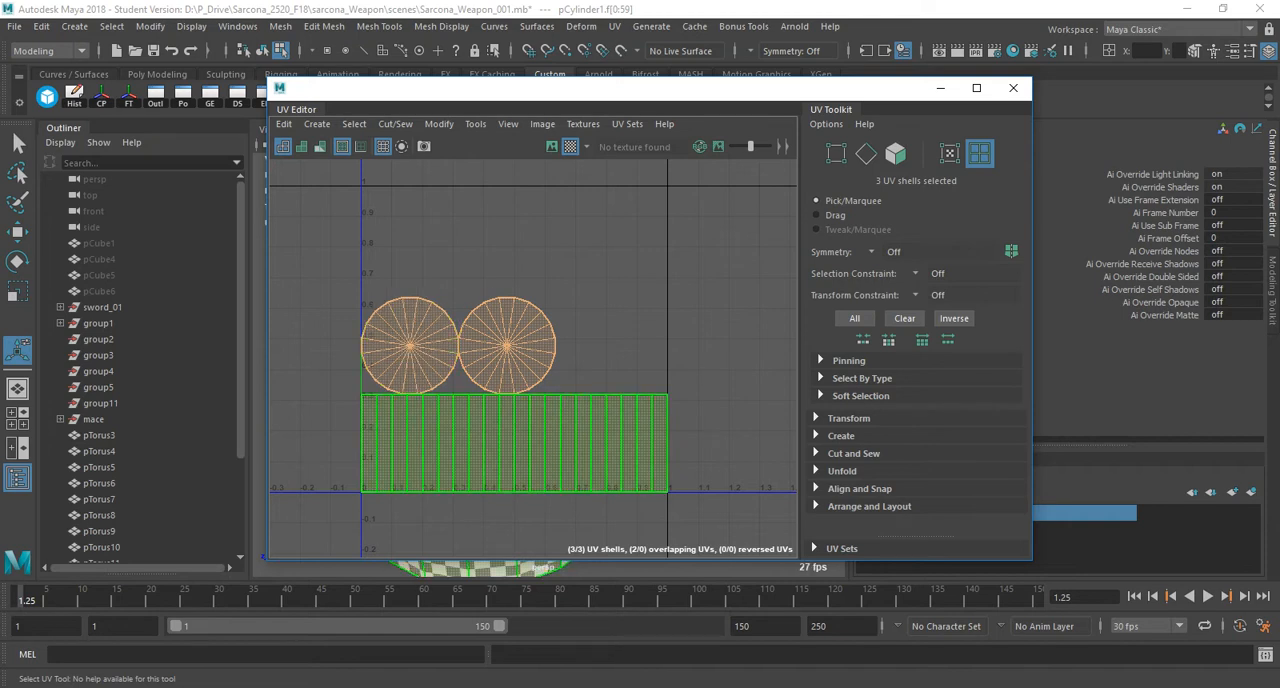
pyautogui.scroll(-8, 656, 423)
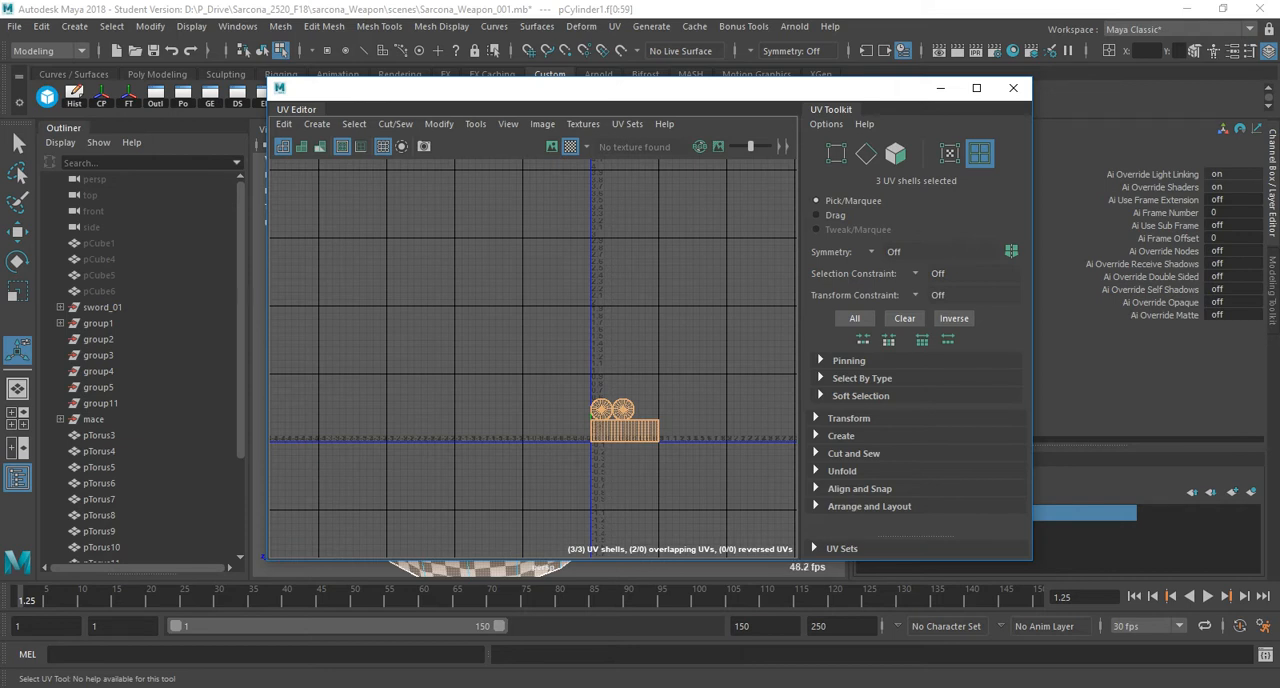
pyautogui.scroll(8, 696, 398)
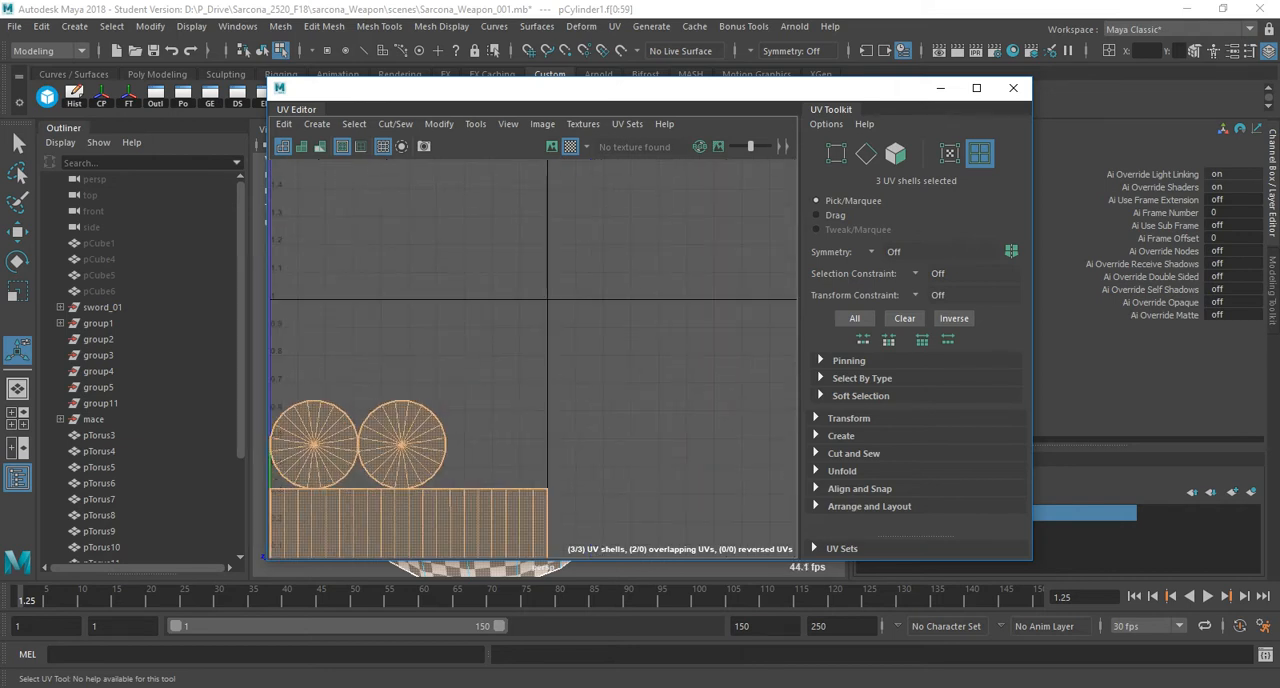
pyautogui.keyDown('alt'); pyautogui.moveTo(600, 400); pyautogui.dragTo(692, 317, button='middle'); pyautogui.keyUp('alt')
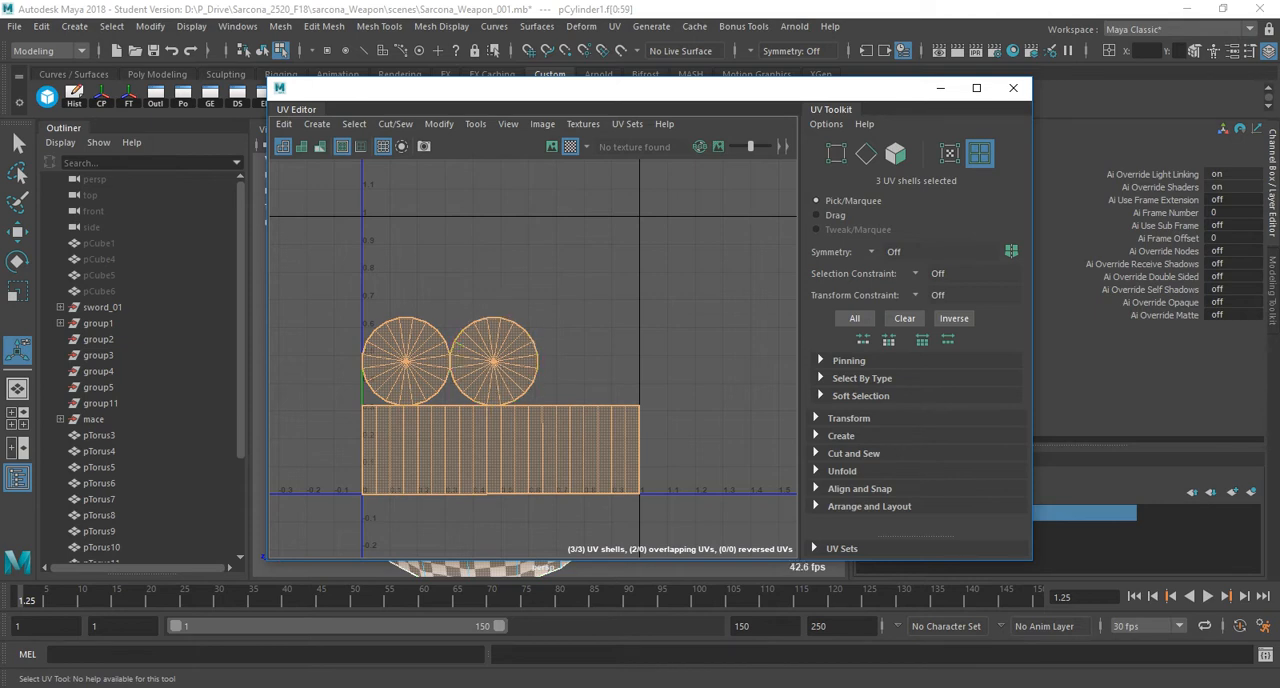
pyautogui.moveTo(600, 88); pyautogui.dragTo(948, 81)
pyautogui.keyDown('alt'); pyautogui.moveTo(440, 330); pyautogui.dragTo(444, 410); pyautogui.keyUp('alt')
pyautogui.keyDown('alt'); pyautogui.moveTo(444, 410); pyautogui.dragTo(495, 412, button='right'); pyautogui.keyUp('alt')
pyautogui.keyDown('alt'); pyautogui.moveTo(495, 412); pyautogui.dragTo(497, 400); pyautogui.keyUp('alt')
pyautogui.keyDown('alt'); pyautogui.moveTo(410, 400); pyautogui.dragTo(480, 365); pyautogui.keyUp('alt')
pyautogui.keyDown('alt'); pyautogui.moveTo(480, 365); pyautogui.dragTo(510, 368, button='right'); pyautogui.keyUp('alt')
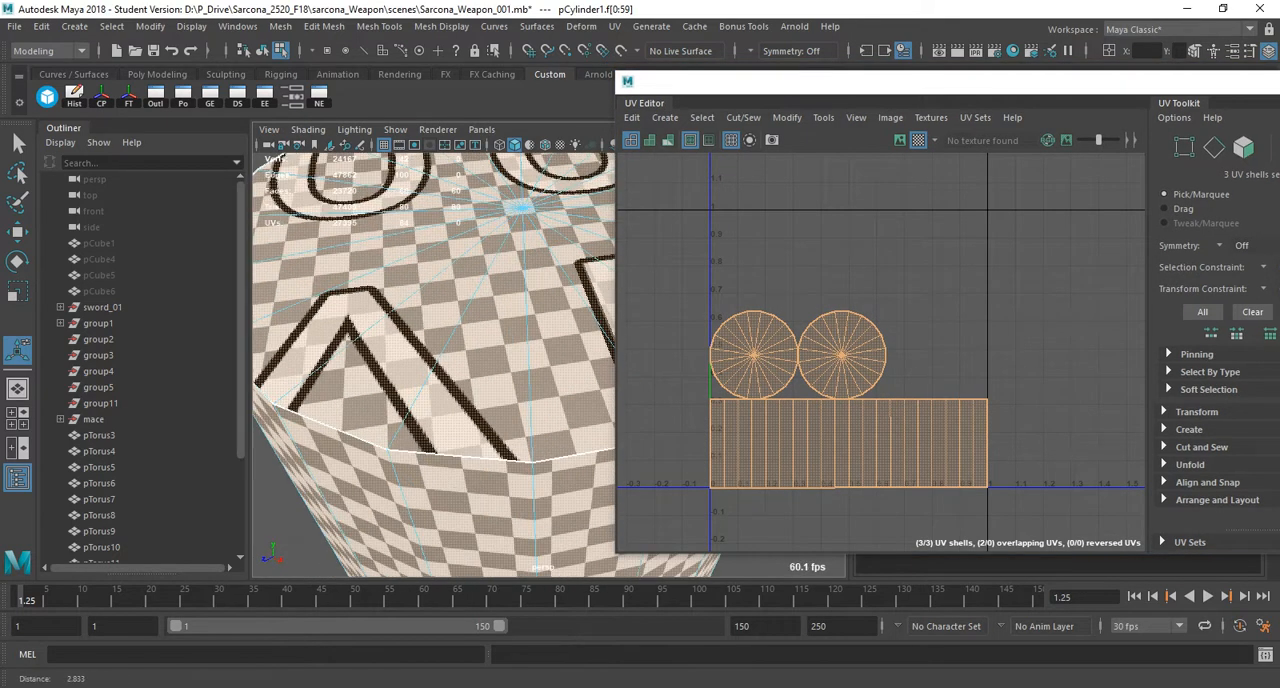
pyautogui.keyDown('alt'); pyautogui.moveTo(347, 335); pyautogui.dragTo(400, 254); pyautogui.keyUp('alt')
# Switch to WordPad with a blank document.
pyautogui.press('super')
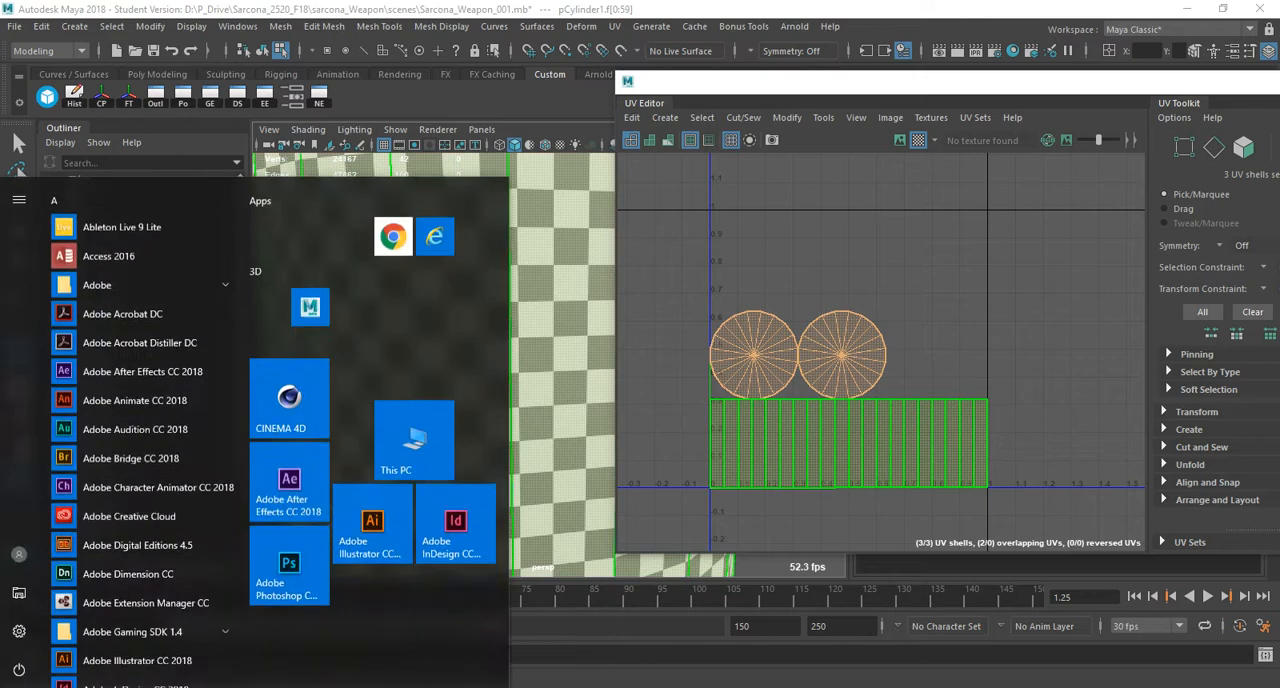
pyautogui.write('word')
pyautogui.press('Down')
pyautogui.press('Return')
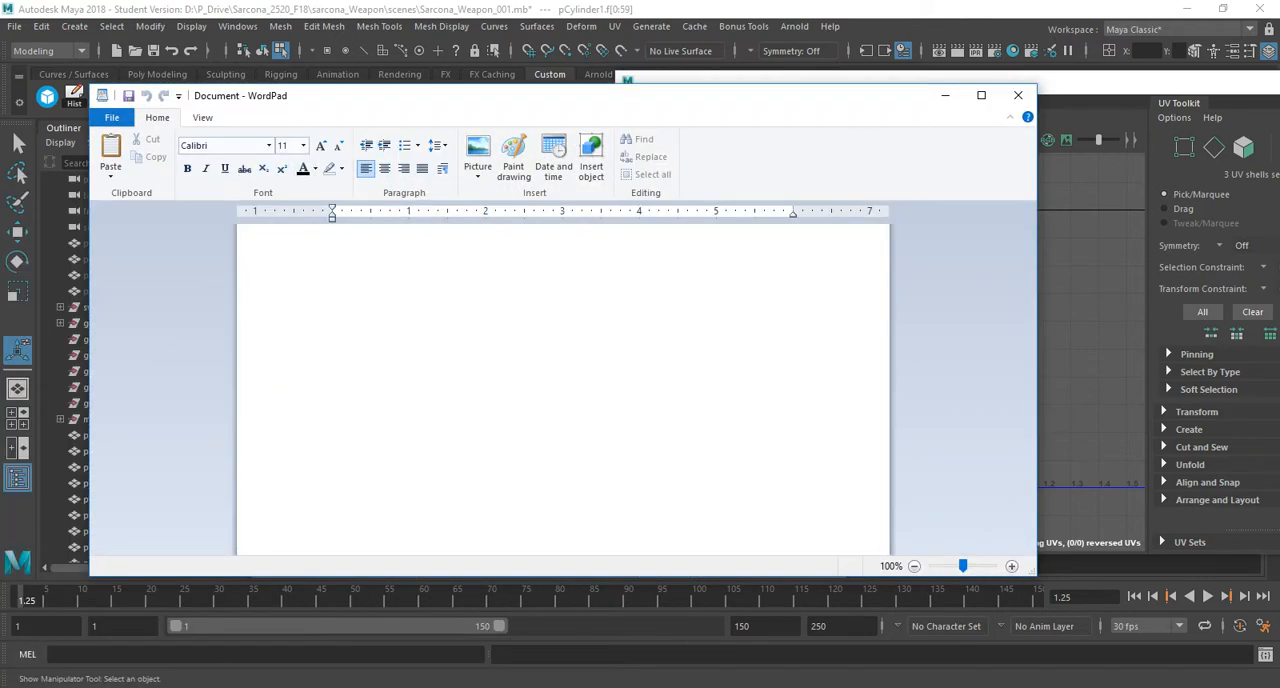
# Write the first rule "#1 - Squares everywhere" at font size 36.
pyautogui.write('#1 -')
pyautogui.hotkey('ctrl', 'a')
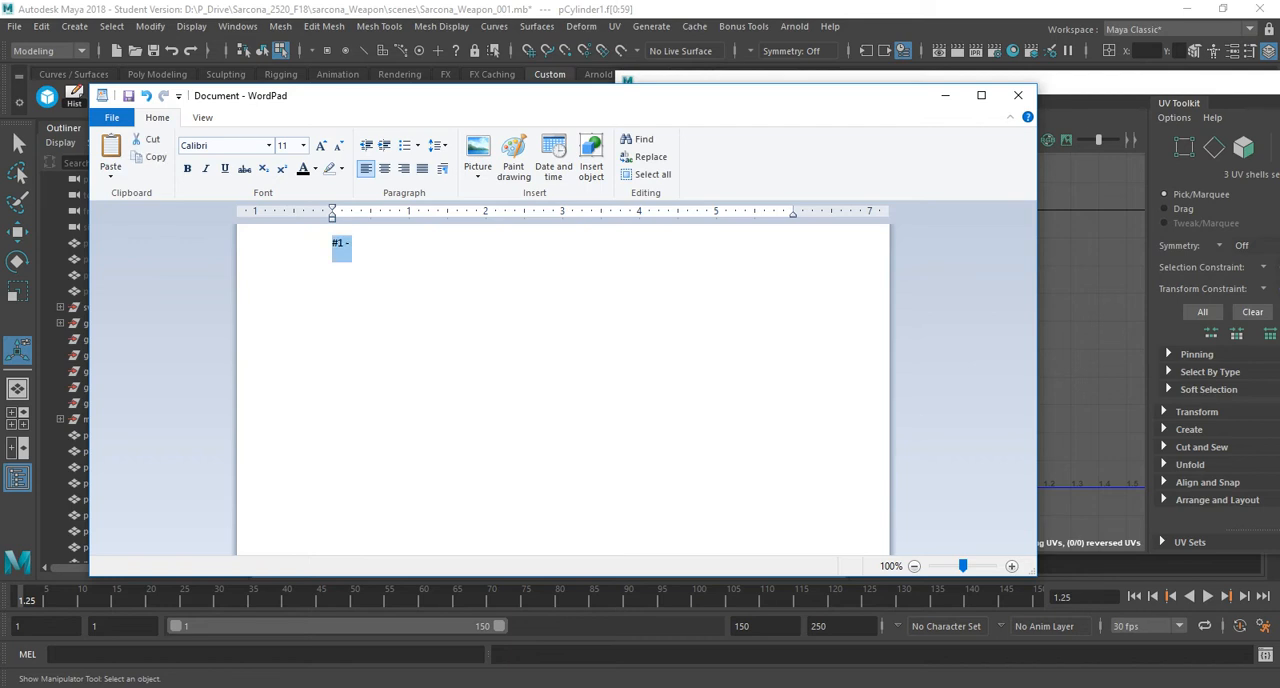
pyautogui.click(303, 146)
pyautogui.click(292, 340)
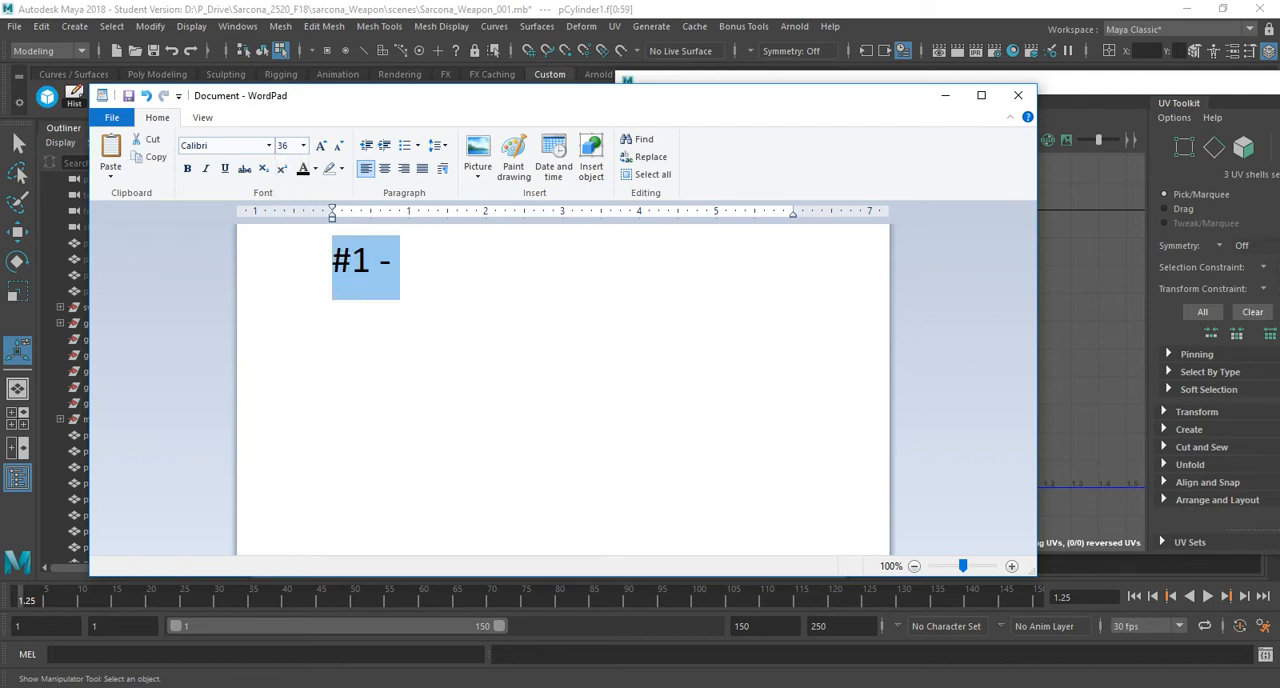
pyautogui.click(394, 262)
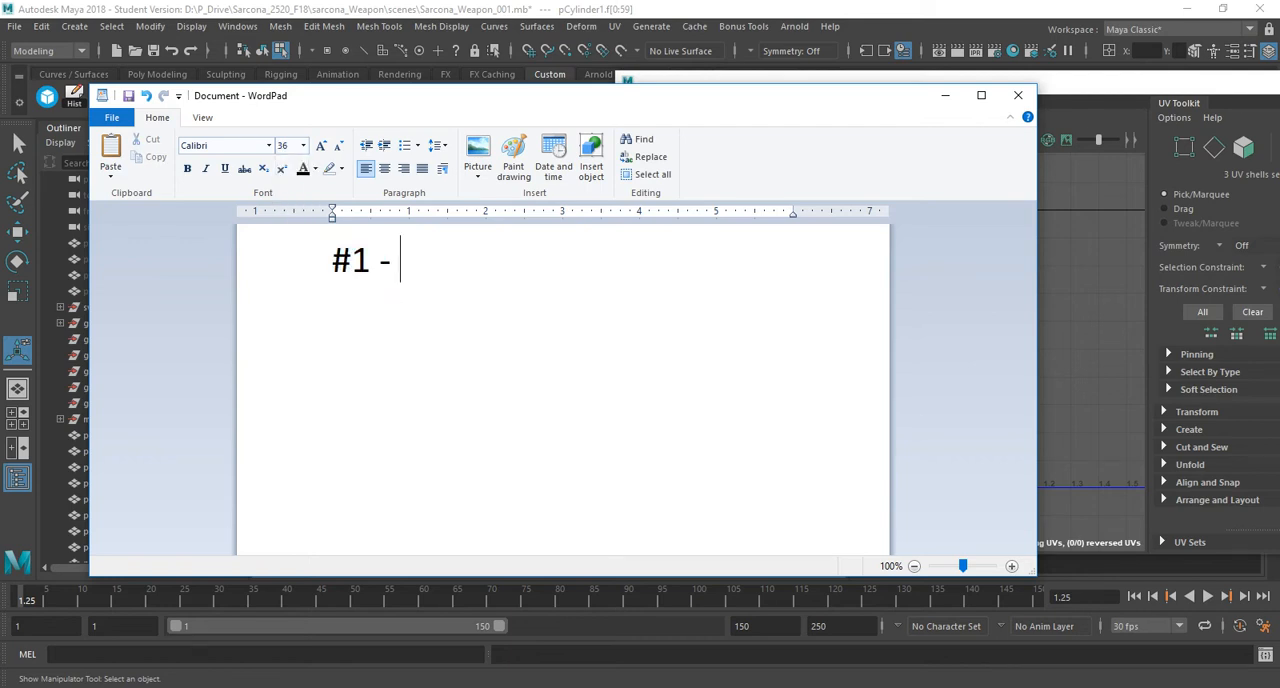
pyautogui.write('Squares e')
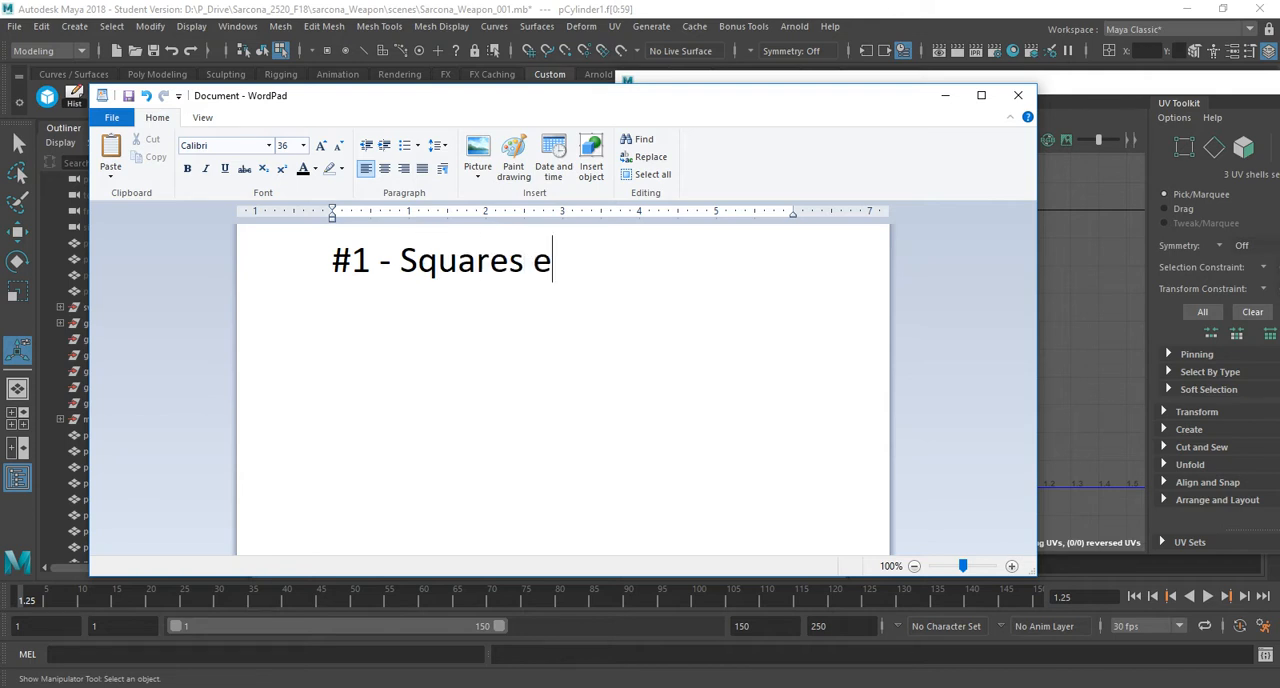
pyautogui.write('verywhere')
pyautogui.press('Return')
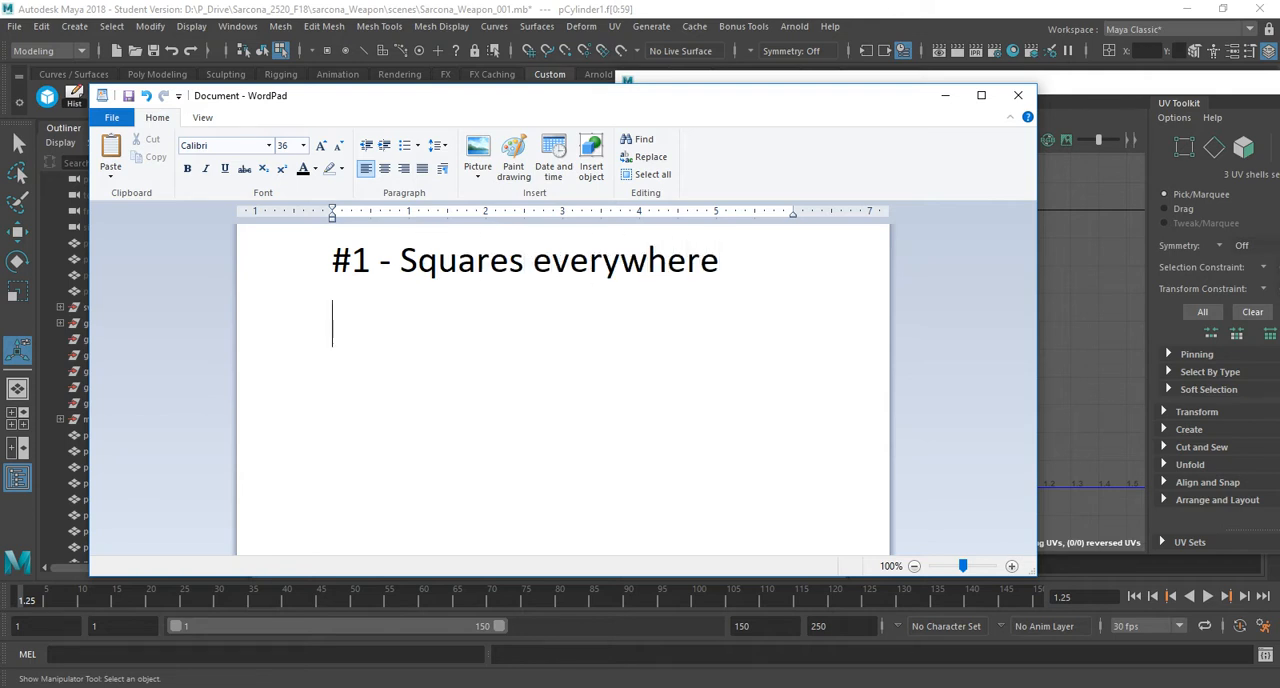
# Add the rules "#2 - Same Size" and "#3 - Everything Fits in the box" on separate lines.
pyautogui.write('#2 - Sam')
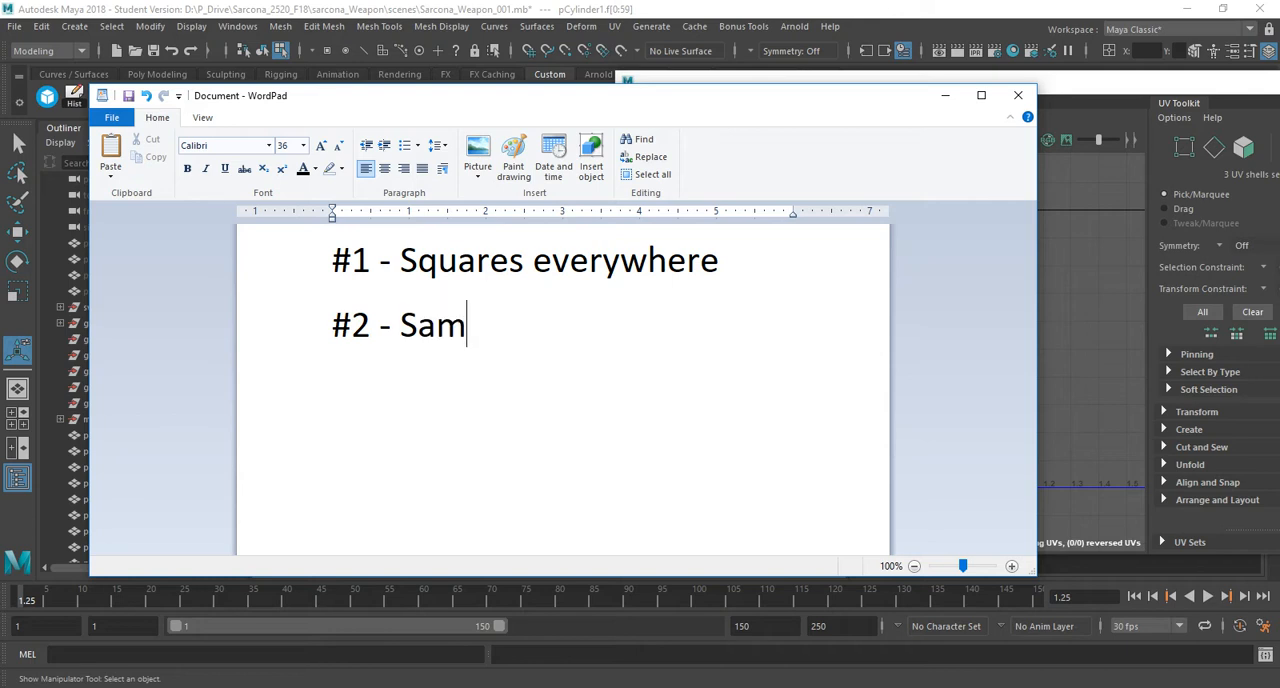
pyautogui.write('e Size')
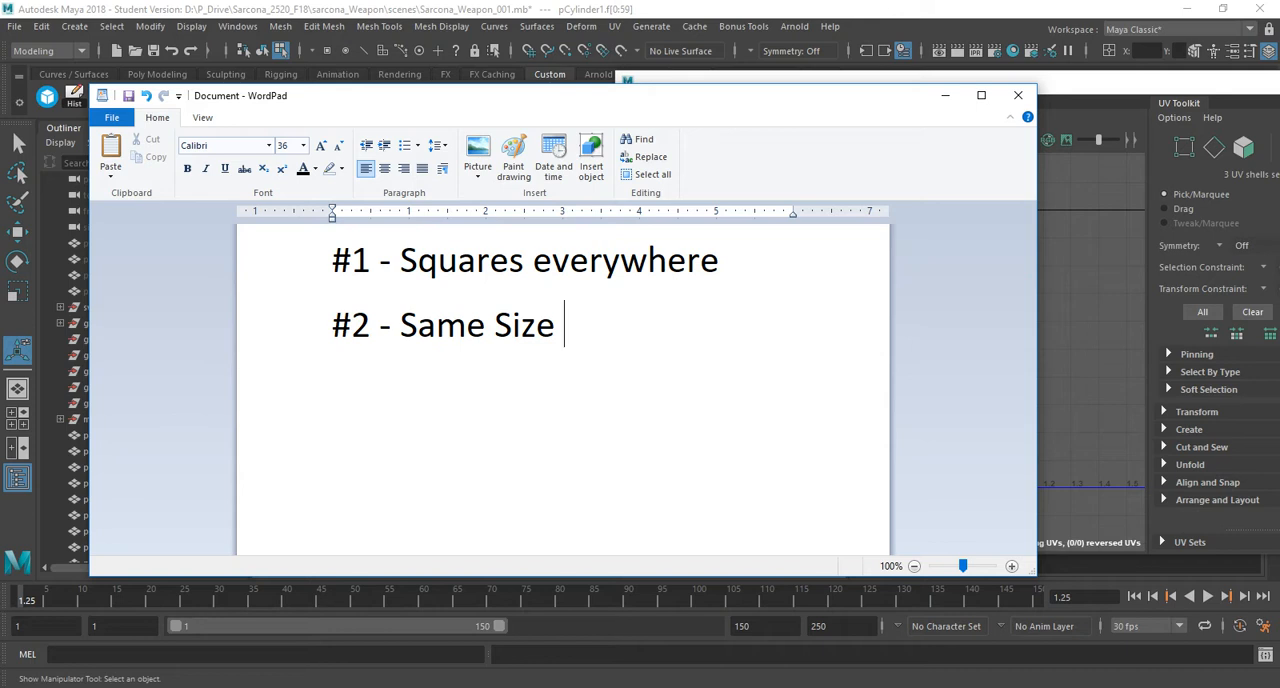
pyautogui.press('Return')
pyautogui.write('#3 - Evey')
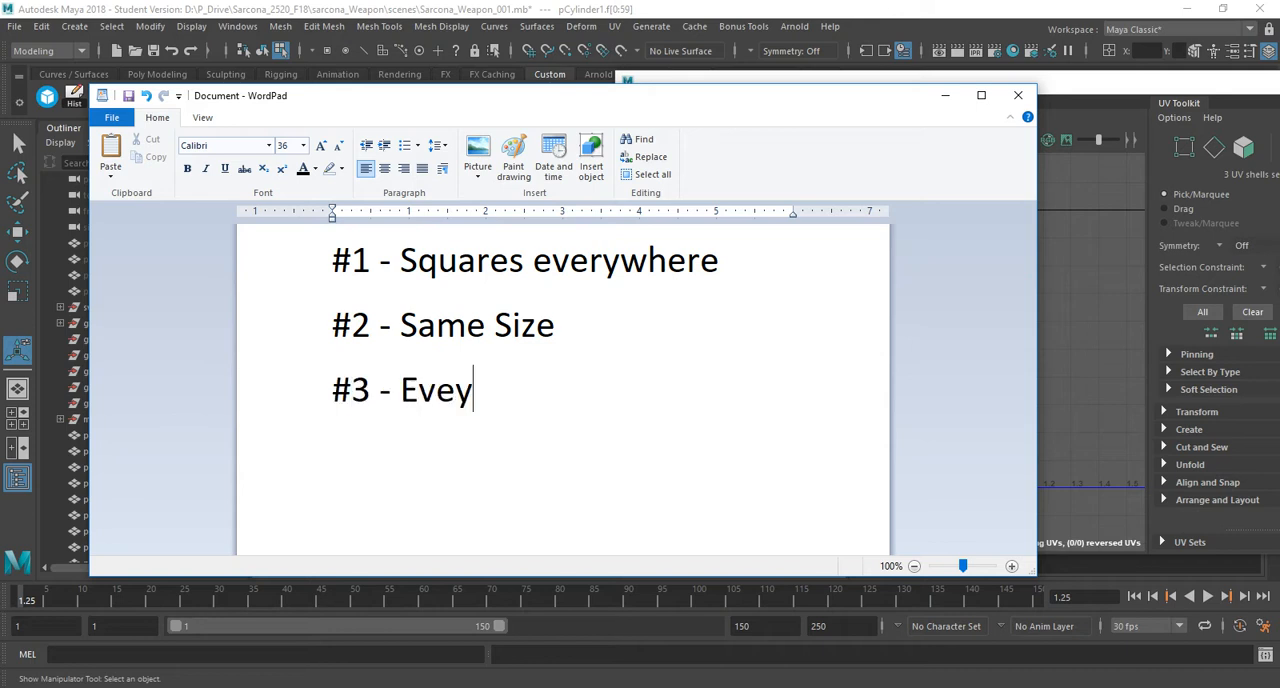
pyautogui.press('BackSpace')
pyautogui.write('rything Fits in the box')
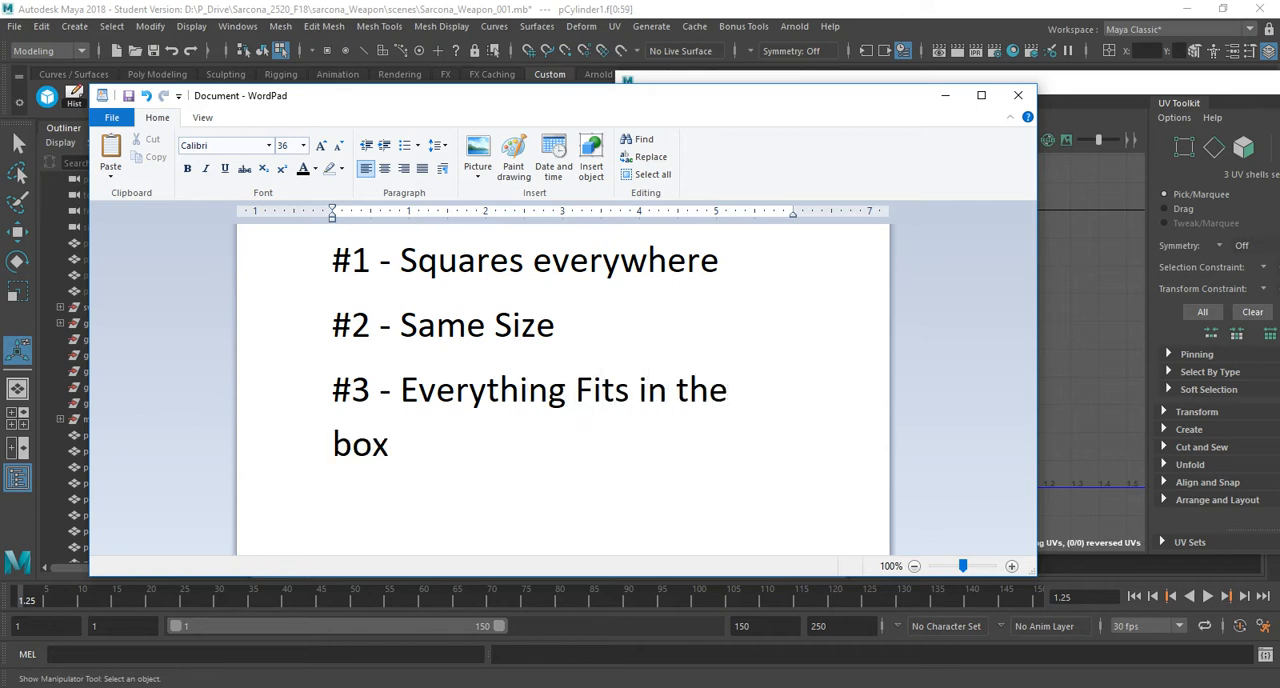
# Set the font size of all three rules to 28.
pyautogui.hotkey('ctrl', 'a')
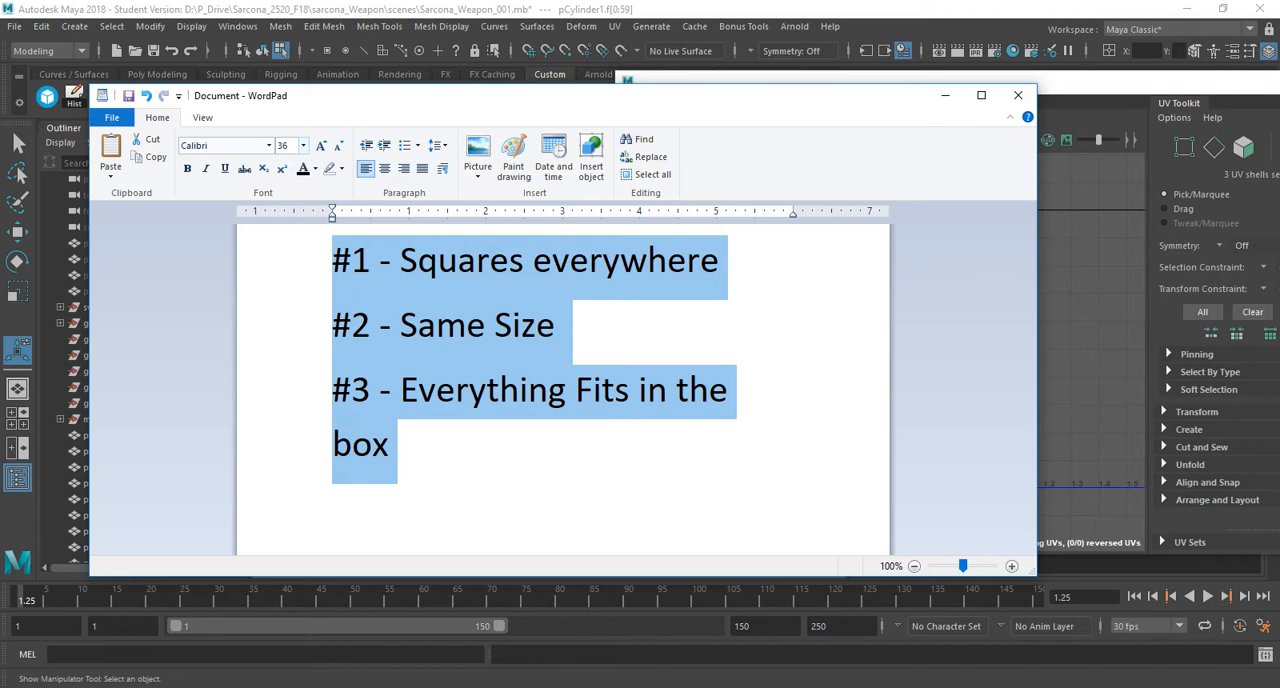
pyautogui.click(303, 145)
pyautogui.click(290, 326)
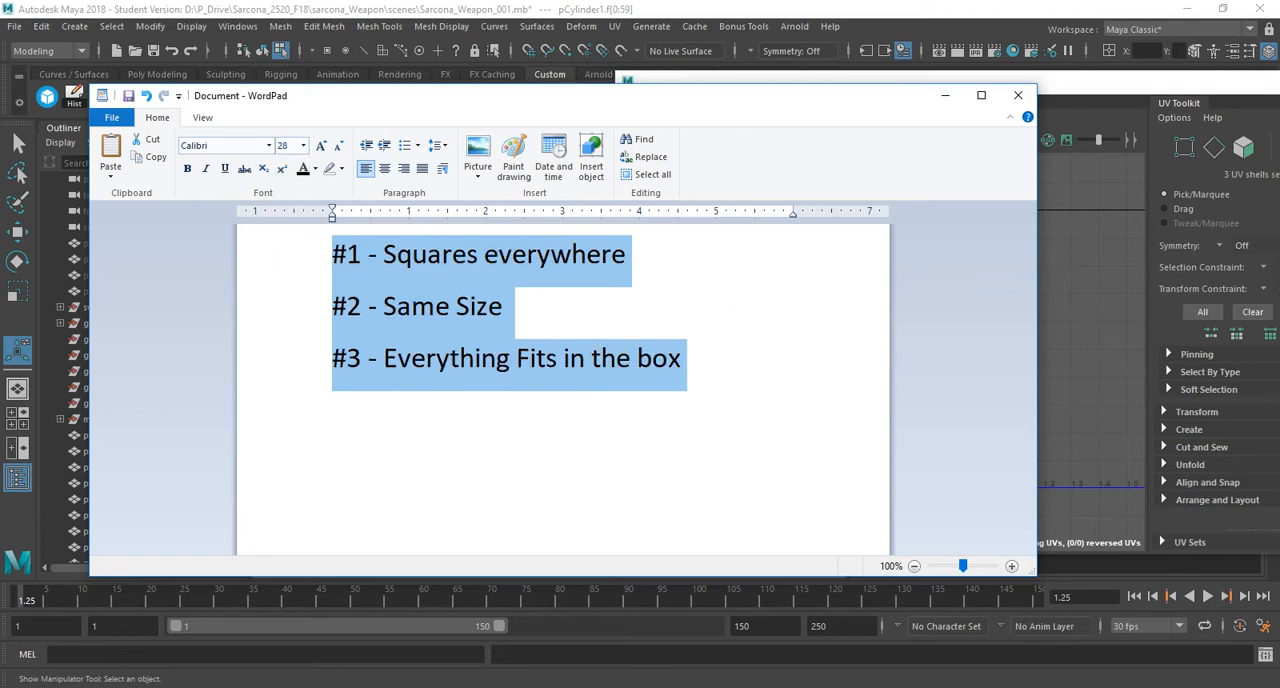
# Add the line "#4 - As few pieces as possible" below the third rule.
pyautogui.click(682, 358)
pyautogui.press('Return')
pyautogui.write('#4 - ')
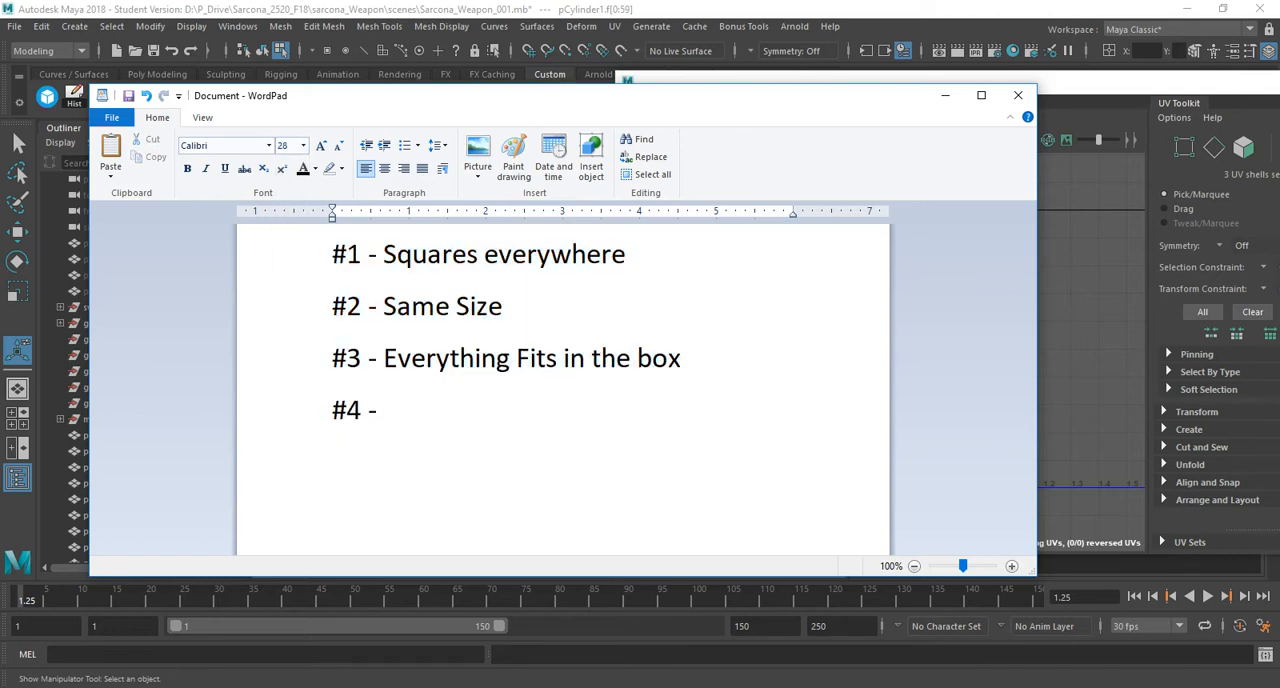
pyautogui.write('As few pieces as possible')
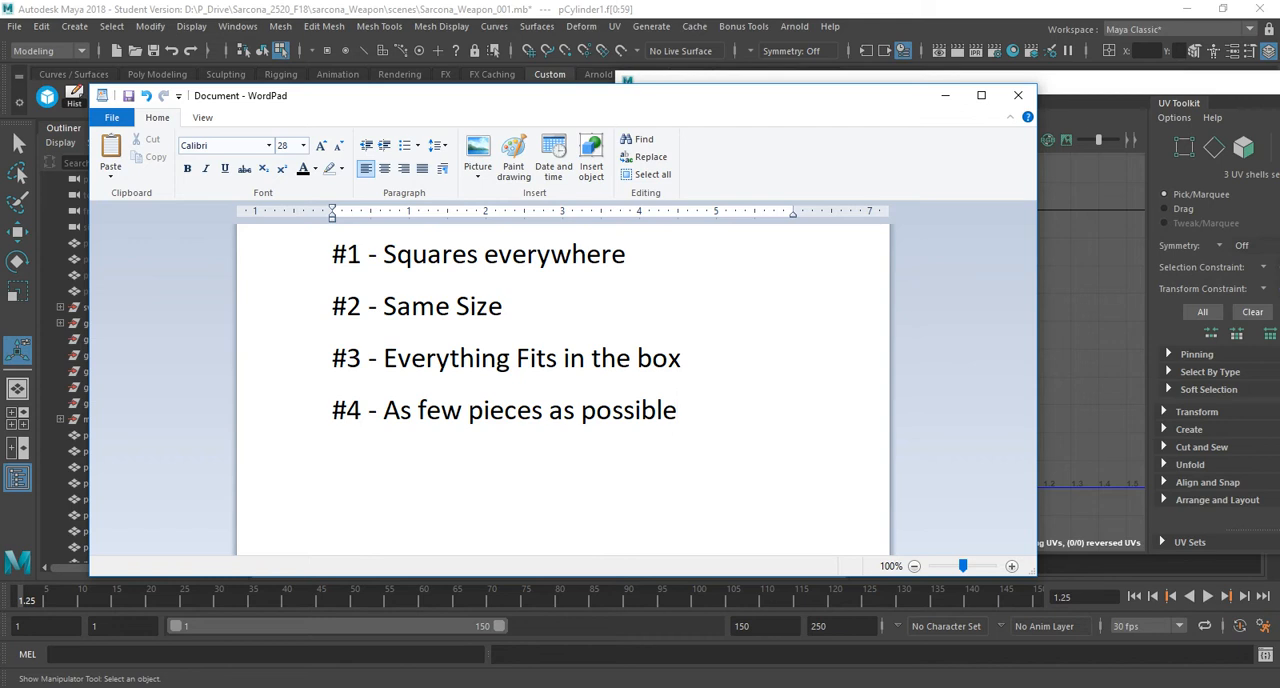
# Highlight each of the four rules in turn to review them.
pyautogui.tripleClick(526, 254)
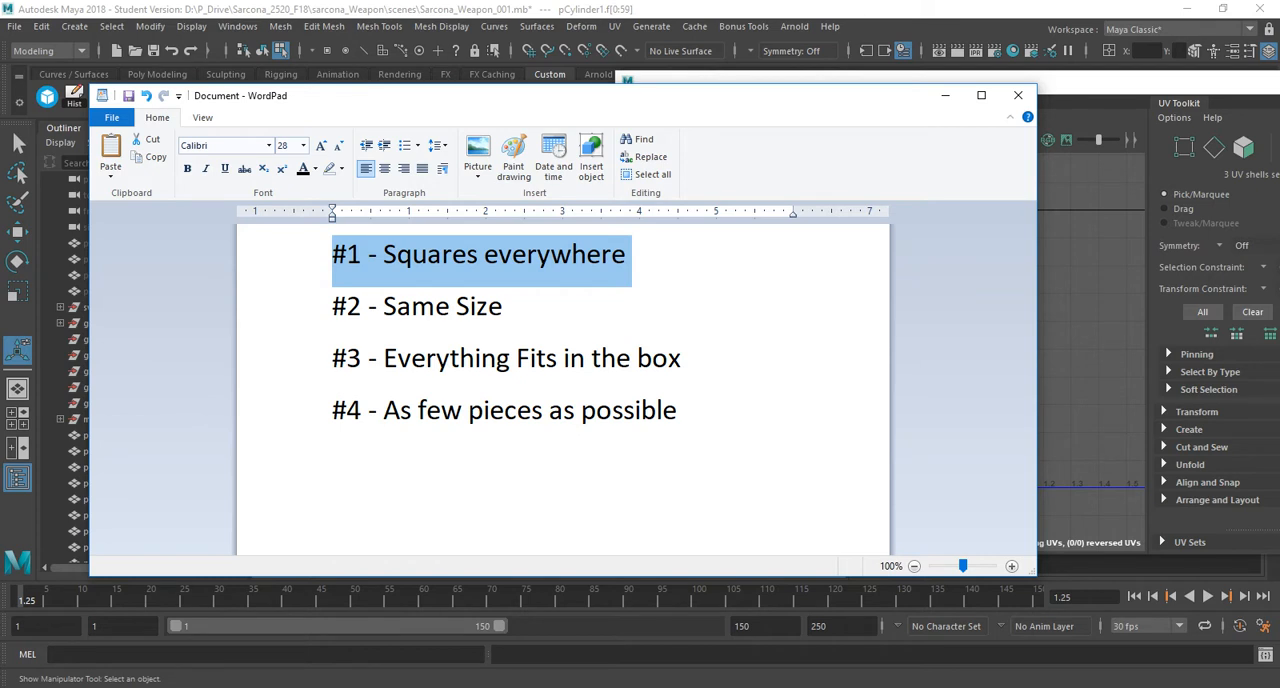
pyautogui.tripleClick(420, 308)
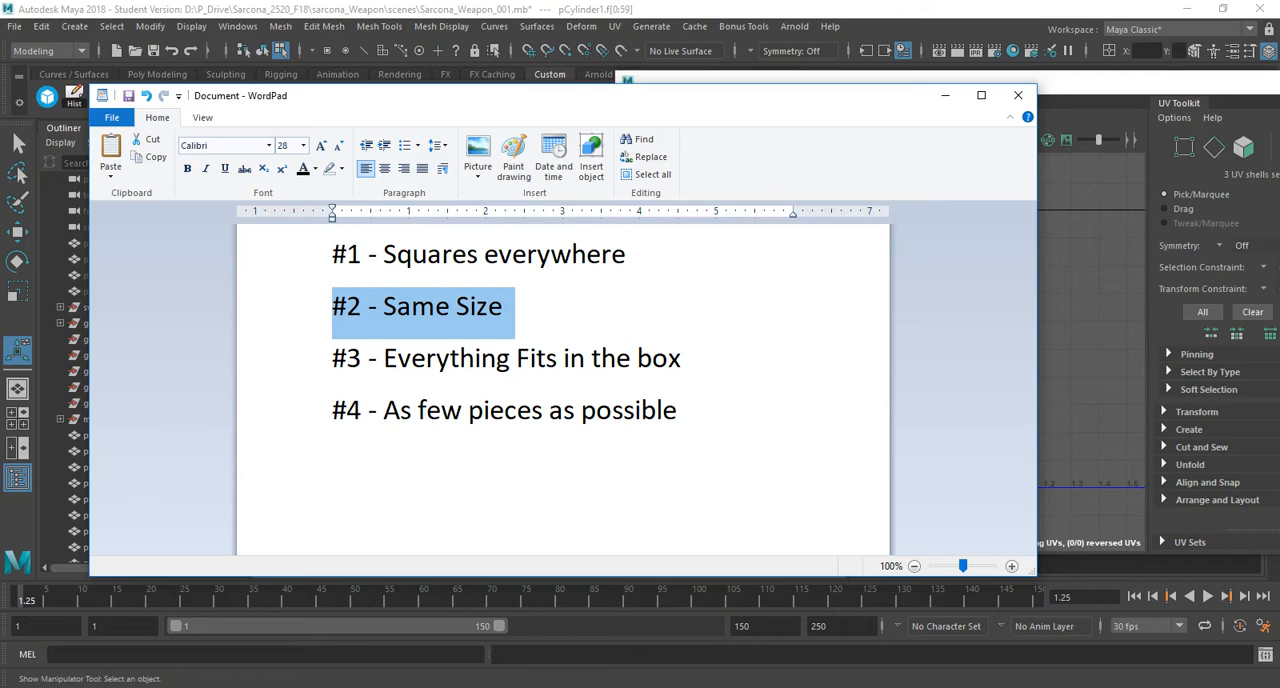
pyautogui.tripleClick(450, 360)
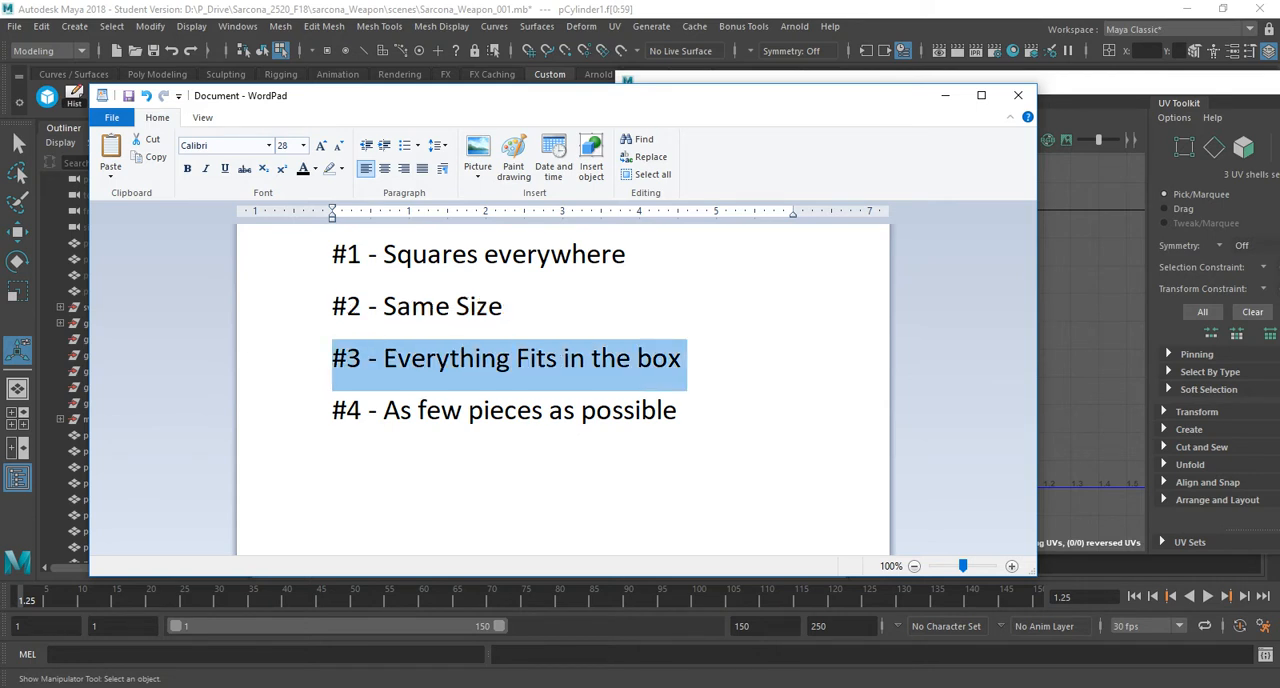
pyautogui.tripleClick(441, 411)
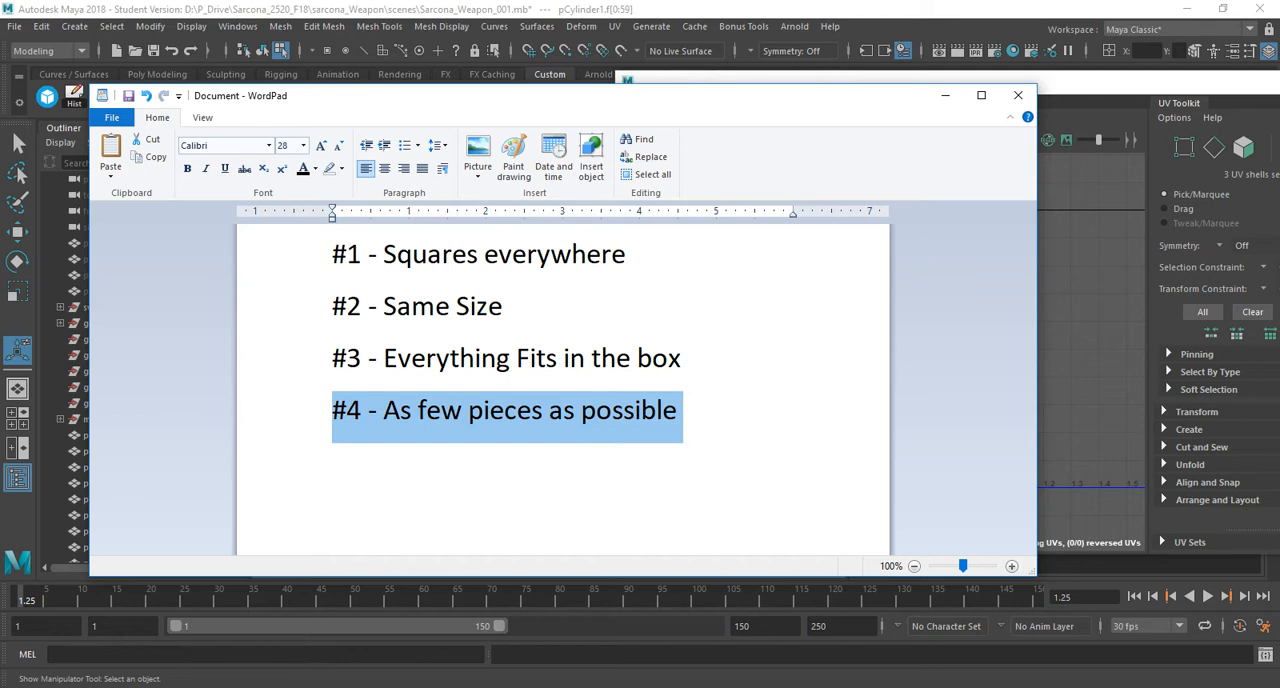
pyautogui.tripleClick(440, 411)
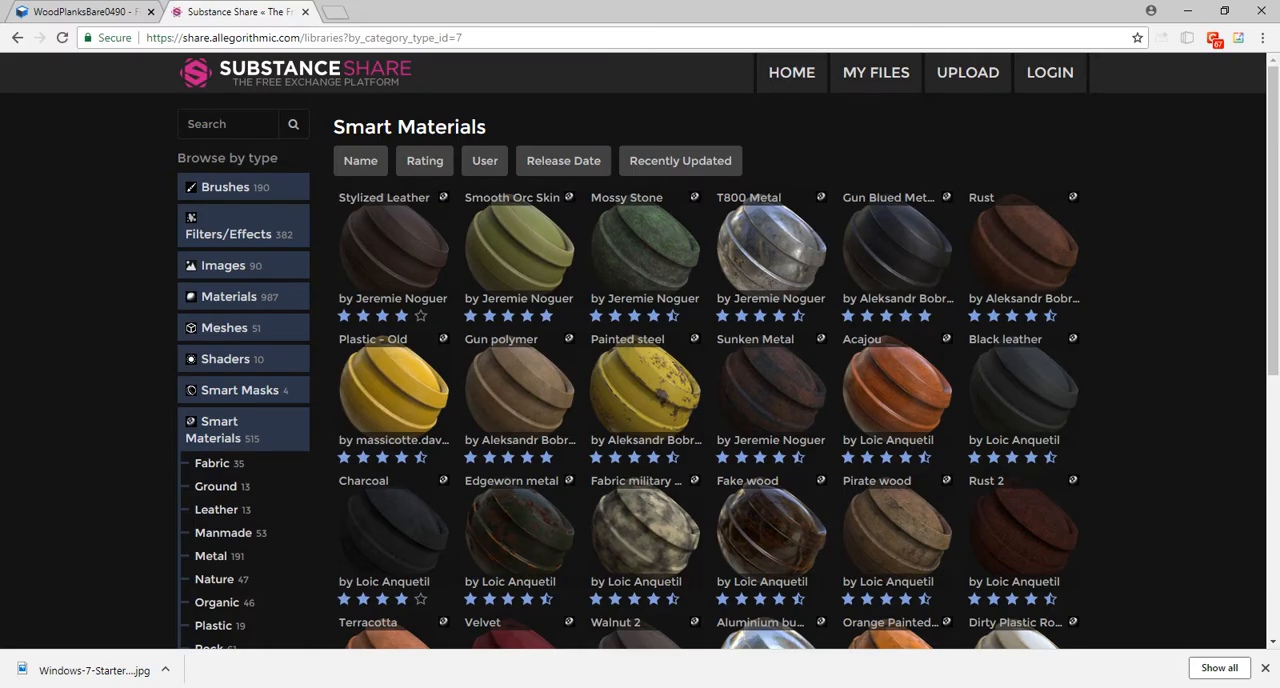
# Switch to Chrome and search Google for "crAZZY uv map" in a new tab.
pyautogui.hotkey('ctrl', 't')
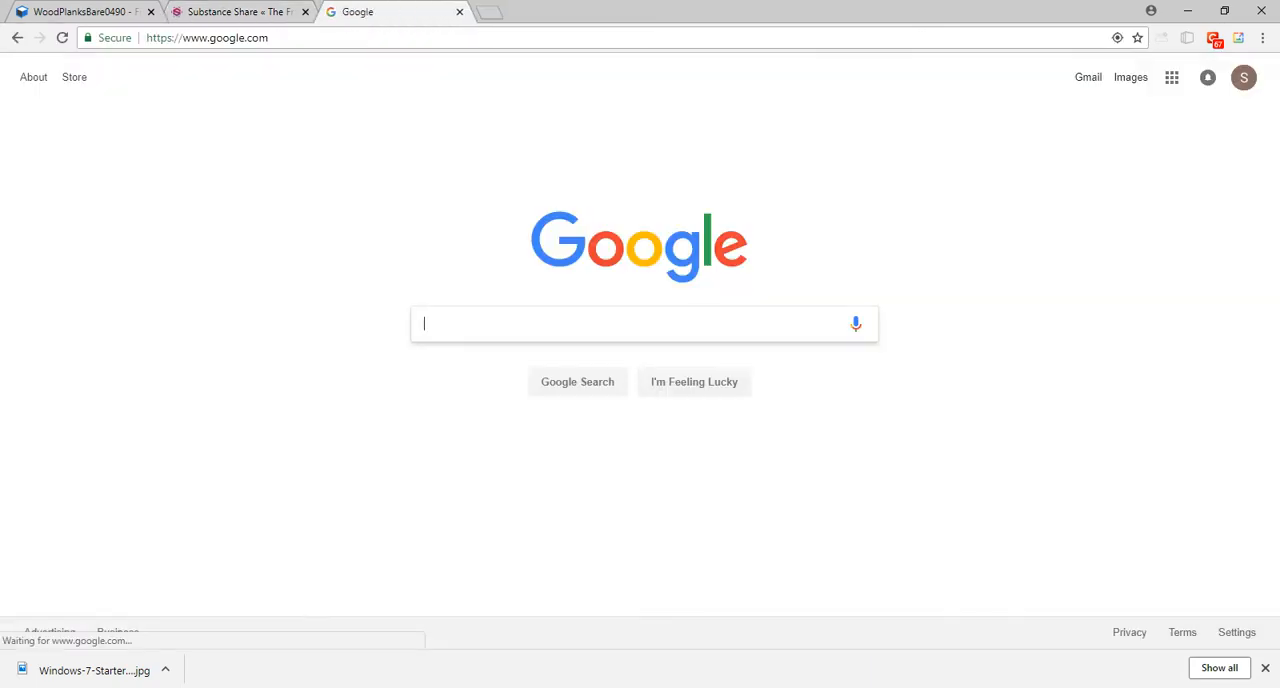
pyautogui.write('cr')
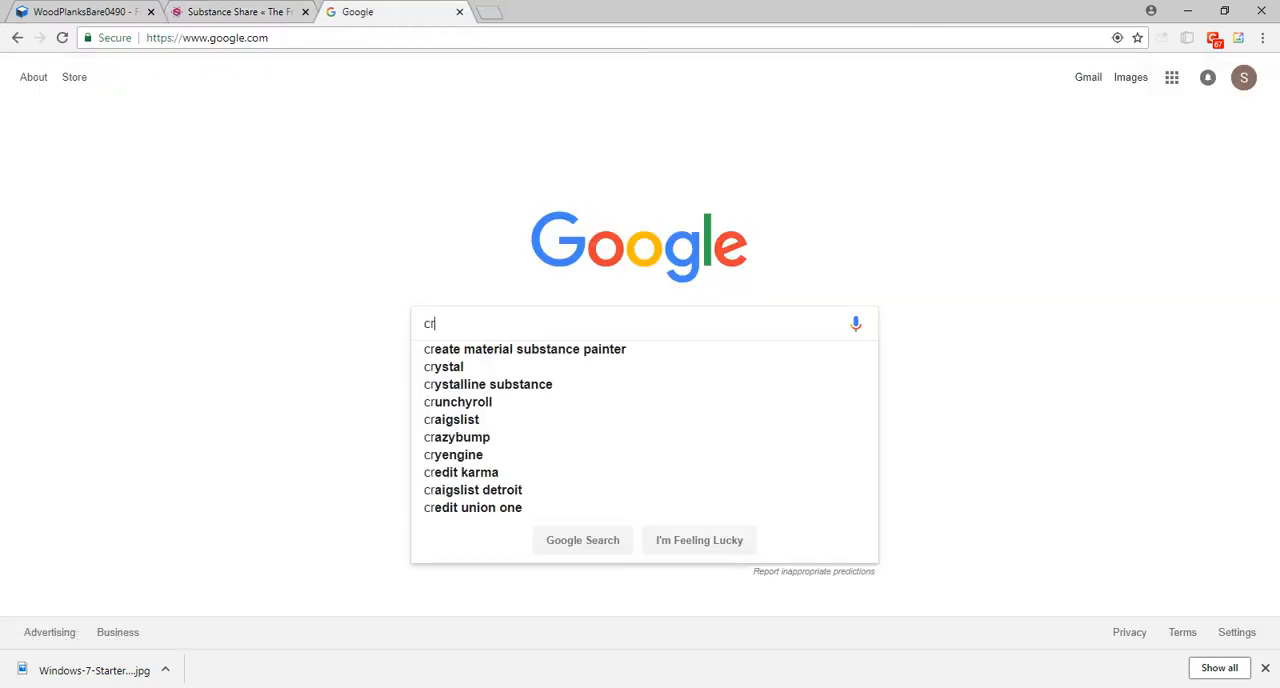
pyautogui.write('AZZY ')
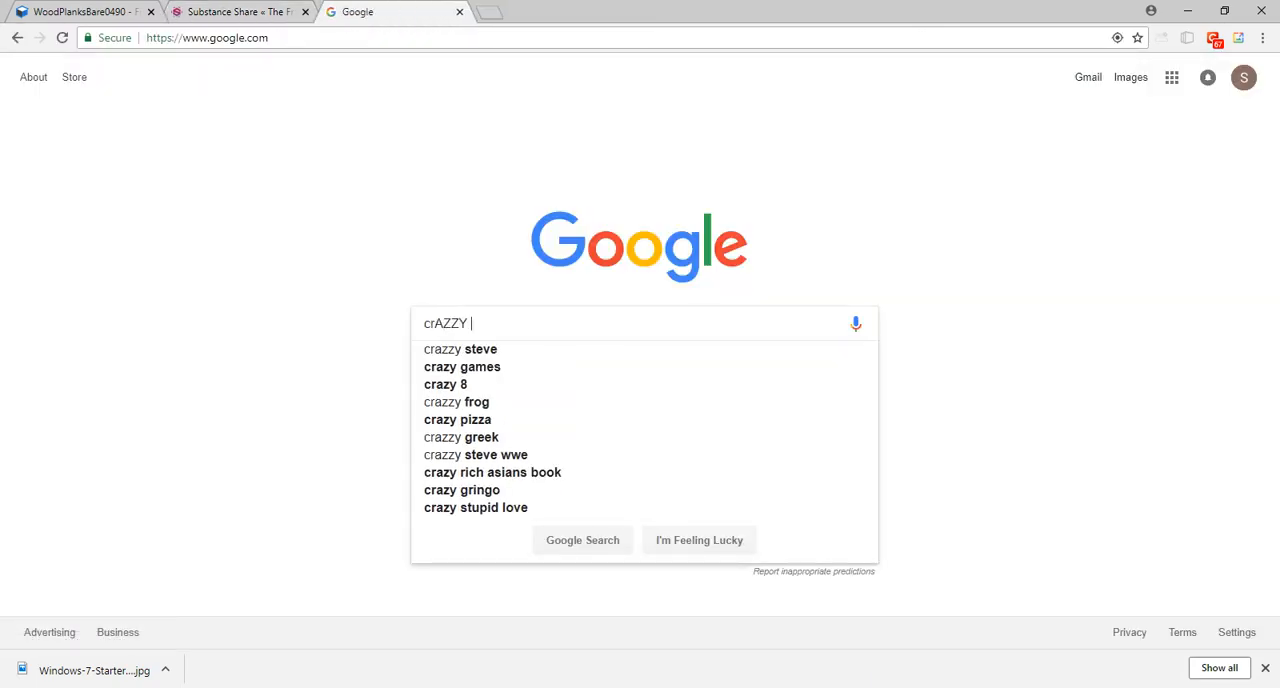
pyautogui.write('uv map')
pyautogui.press('Return')
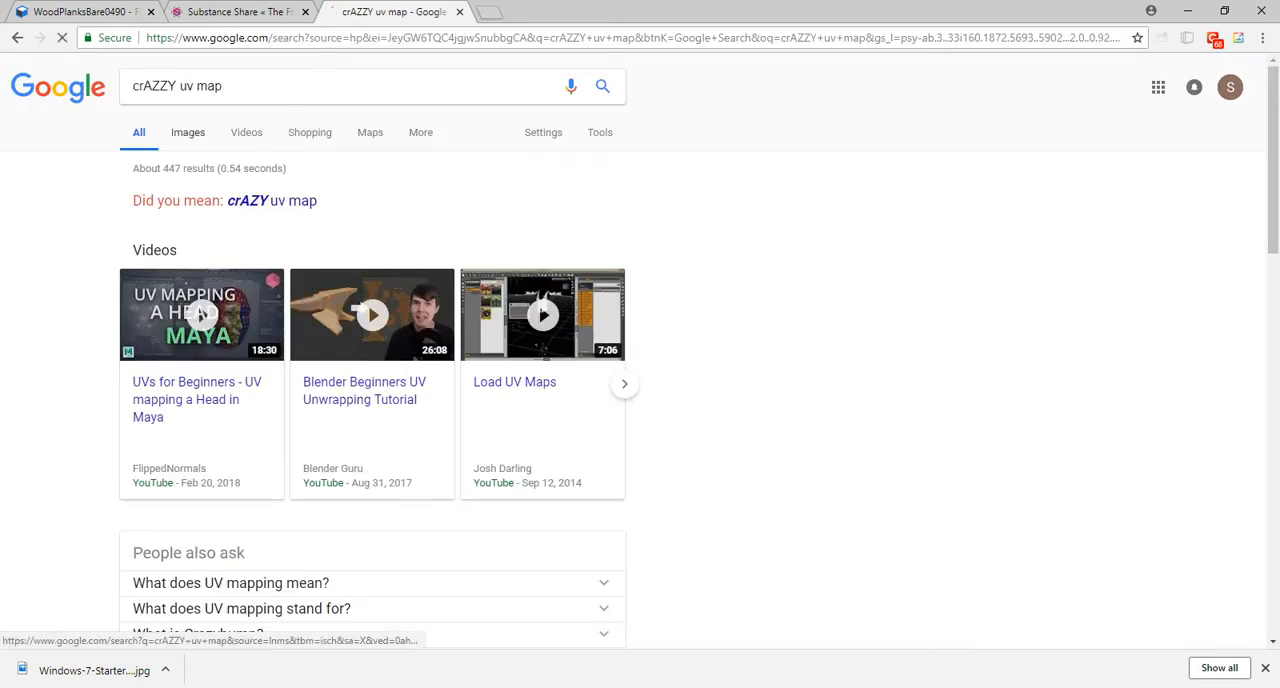
# Search images for "crAZY uv map" and view the dense UV layout example from Blender Stack Exchange.
pyautogui.click(187, 132)
pyautogui.click(152, 221)
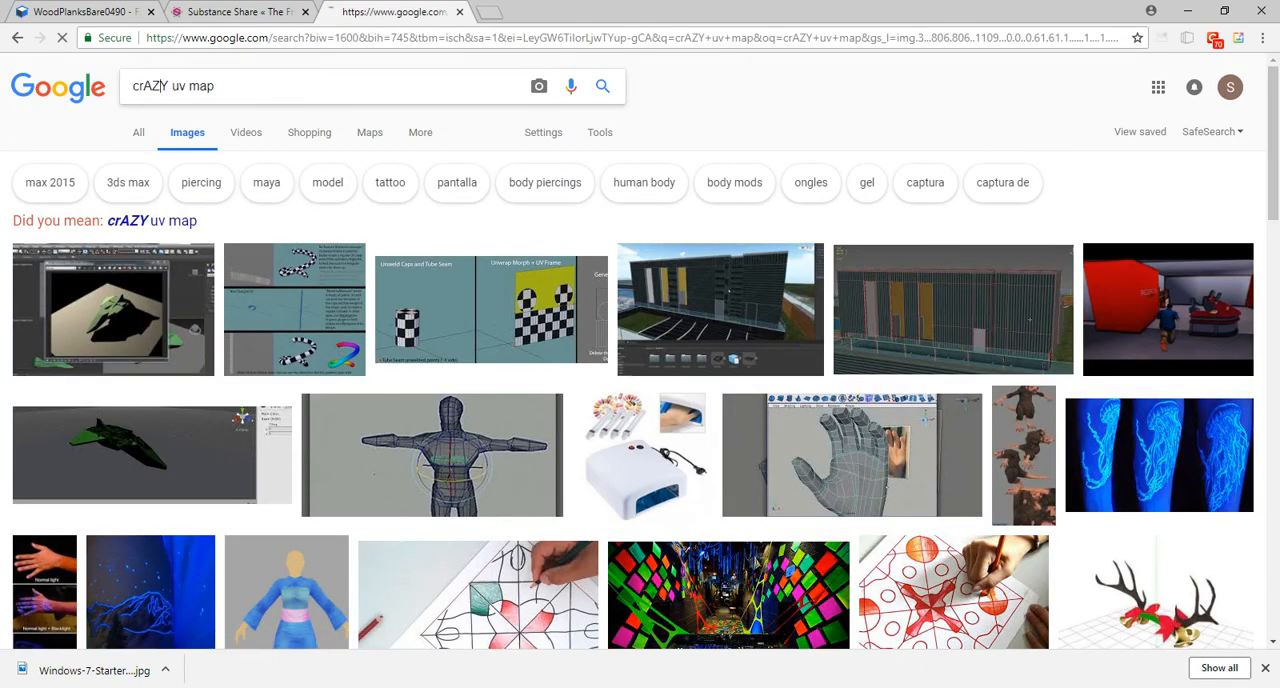
pyautogui.click(90, 288)
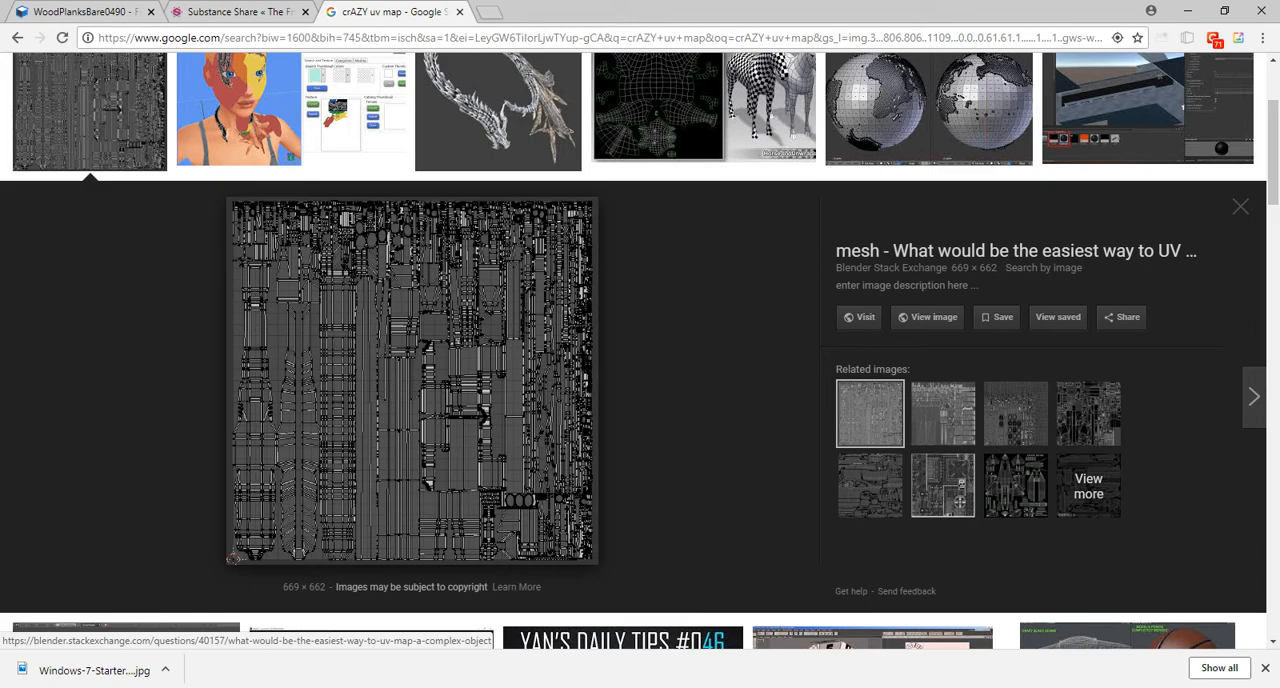
# Close the image search tab and switch back to Maya.
pyautogui.hotkey('ctrl', 'w')
pyautogui.hotkey('alt', 'Tab')
pyautogui.hotkey('alt', 'Tab')
pyautogui.hotkey('alt', 'Tab')
pyautogui.hotkey('alt', 'Tab')
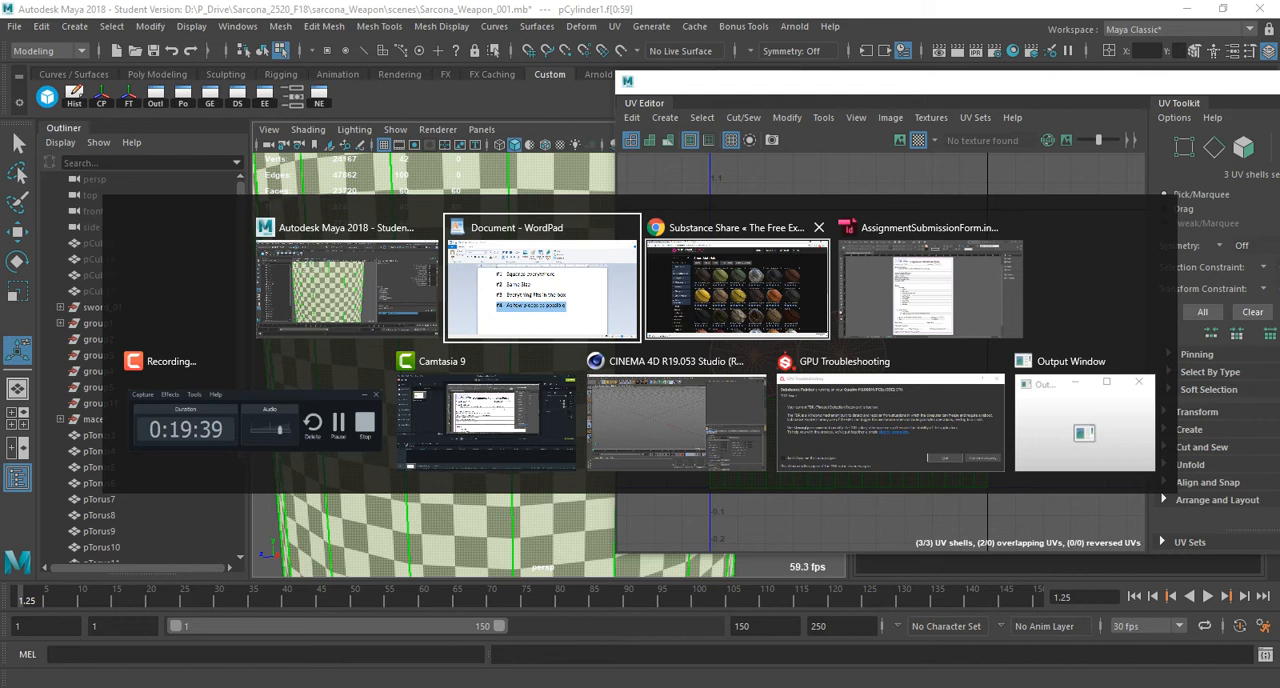
pyautogui.click(347, 289)
# Return the cylinder to object mode and examine the checker pattern across its side and cap.
pyautogui.keyDown('alt'); pyautogui.moveTo(380, 320); pyautogui.dragTo(310, 320, button='right'); pyautogui.keyUp('alt')
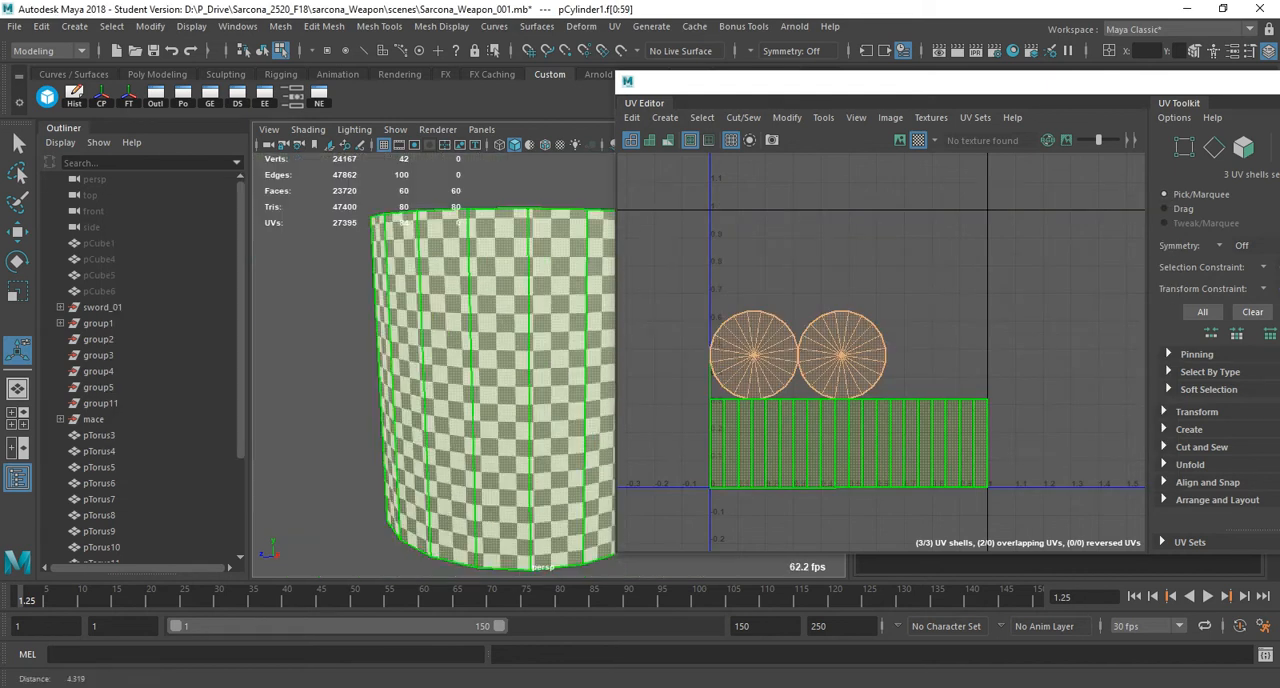
pyautogui.keyDown('alt'); pyautogui.moveTo(470, 240); pyautogui.dragTo(490, 300); pyautogui.keyUp('alt')
pyautogui.press('q')
pyautogui.press('F8')
pyautogui.click(330, 300)
pyautogui.click(460, 370)
pyautogui.keyDown('alt'); pyautogui.moveTo(460, 370); pyautogui.dragTo(462, 392); pyautogui.keyUp('alt')
pyautogui.keyDown('alt'); pyautogui.moveTo(462, 392); pyautogui.dragTo(540, 392, button='right'); pyautogui.keyUp('alt')
pyautogui.moveTo(540, 392)
pyautogui.keyDown('alt'); pyautogui.mouseDown()
pyautogui.moveTo(555, 366)
pyautogui.moveTo(559, 381)
pyautogui.mouseUp(); pyautogui.keyUp('alt')
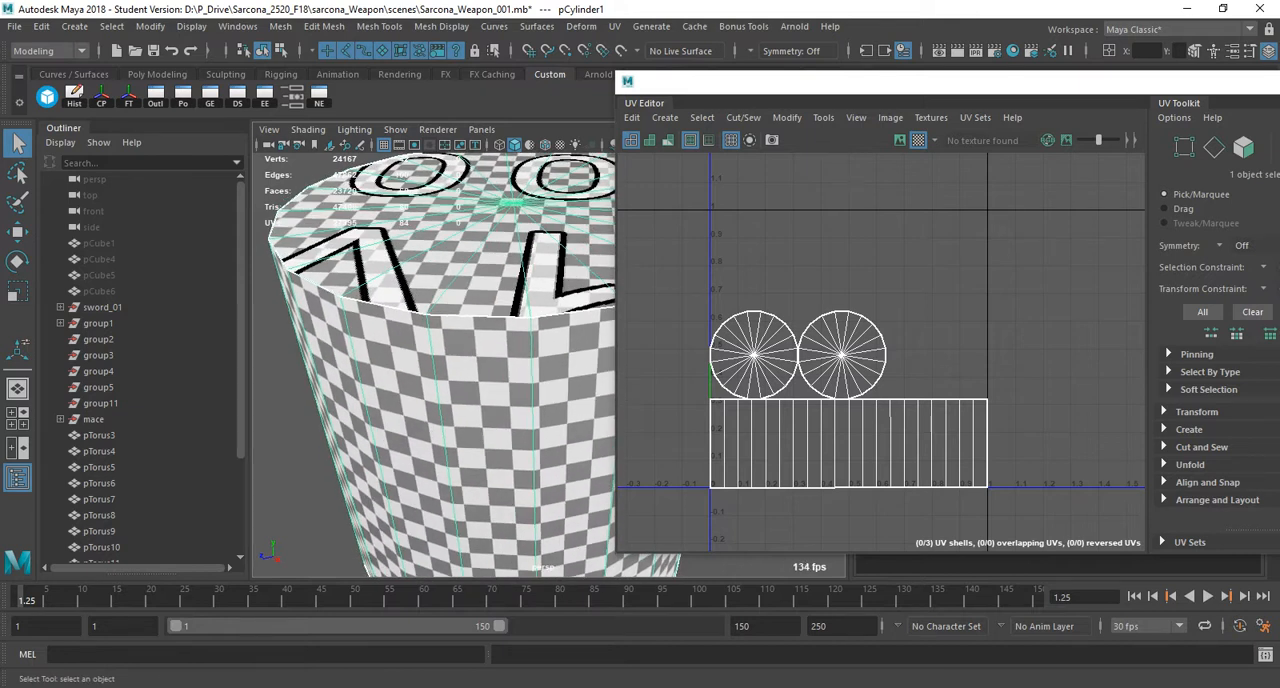
# Switch to WordPad and extend rule #4 to read "#4 - As few pieces as possible while optimizing space".
pyautogui.hotkey('alt', 'Tab')
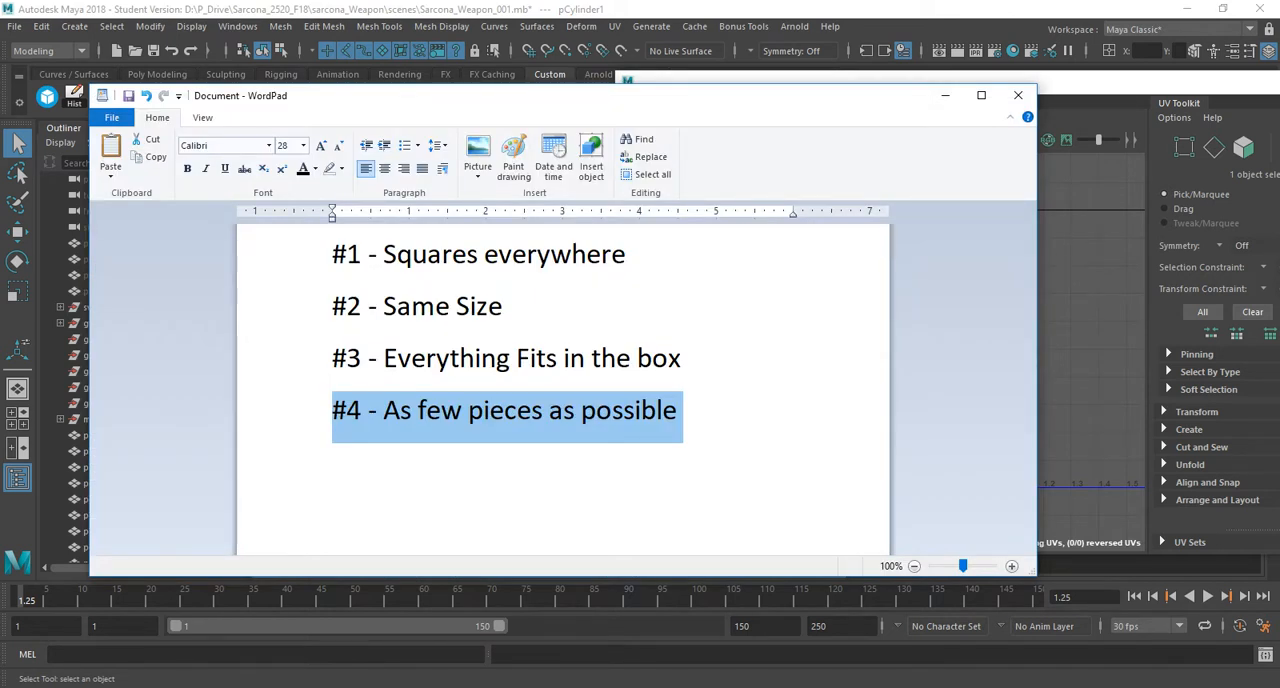
pyautogui.hotkey('alt', 'Tab')
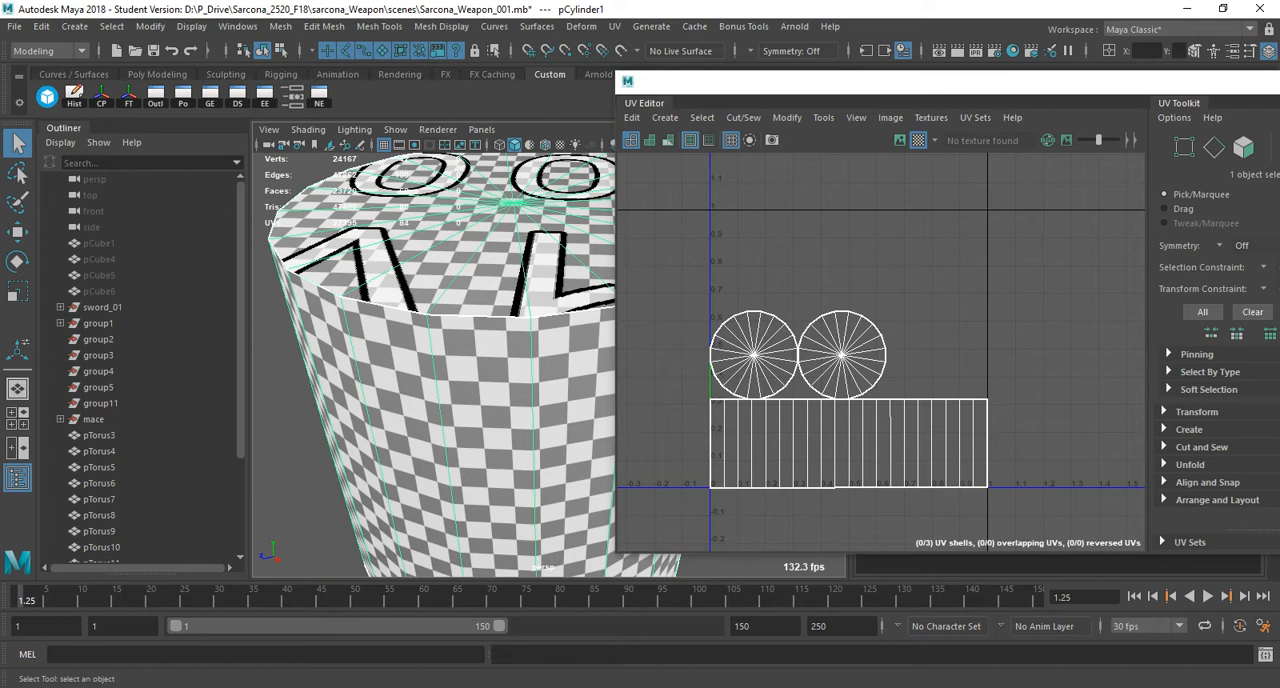
pyautogui.hotkey('alt', 'Tab')
pyautogui.click(377, 410)
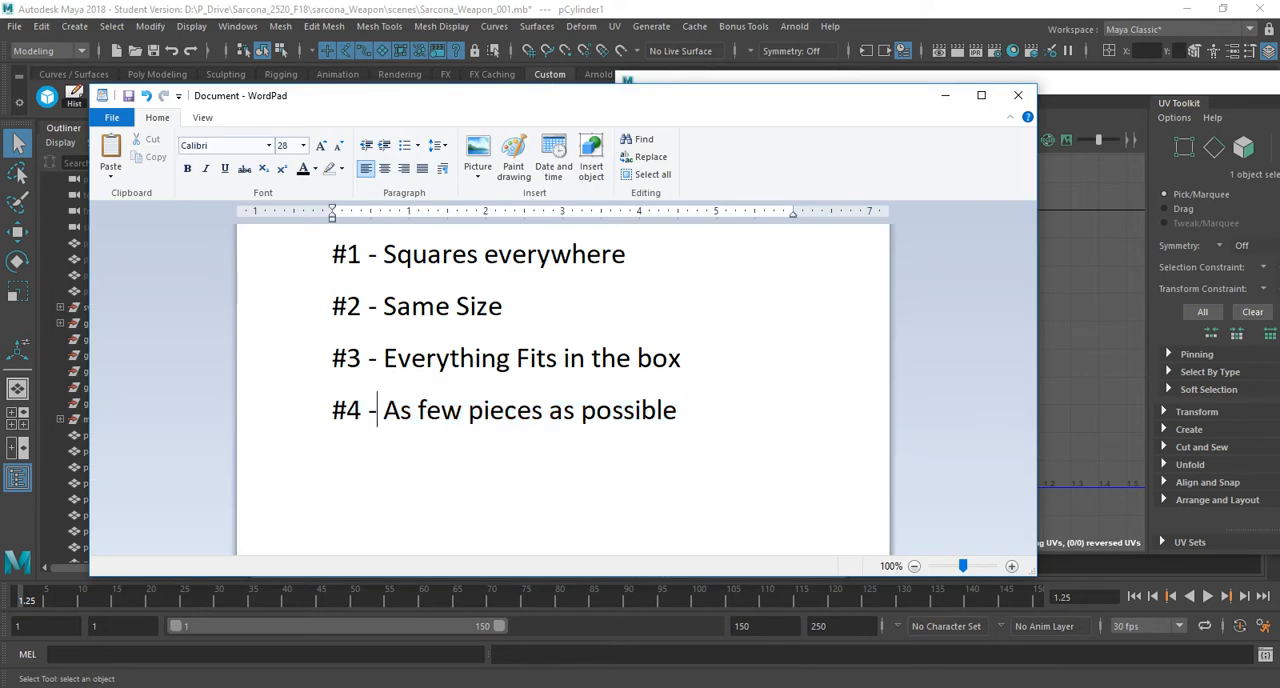
pyautogui.click(677, 410)
pyautogui.write('while max')
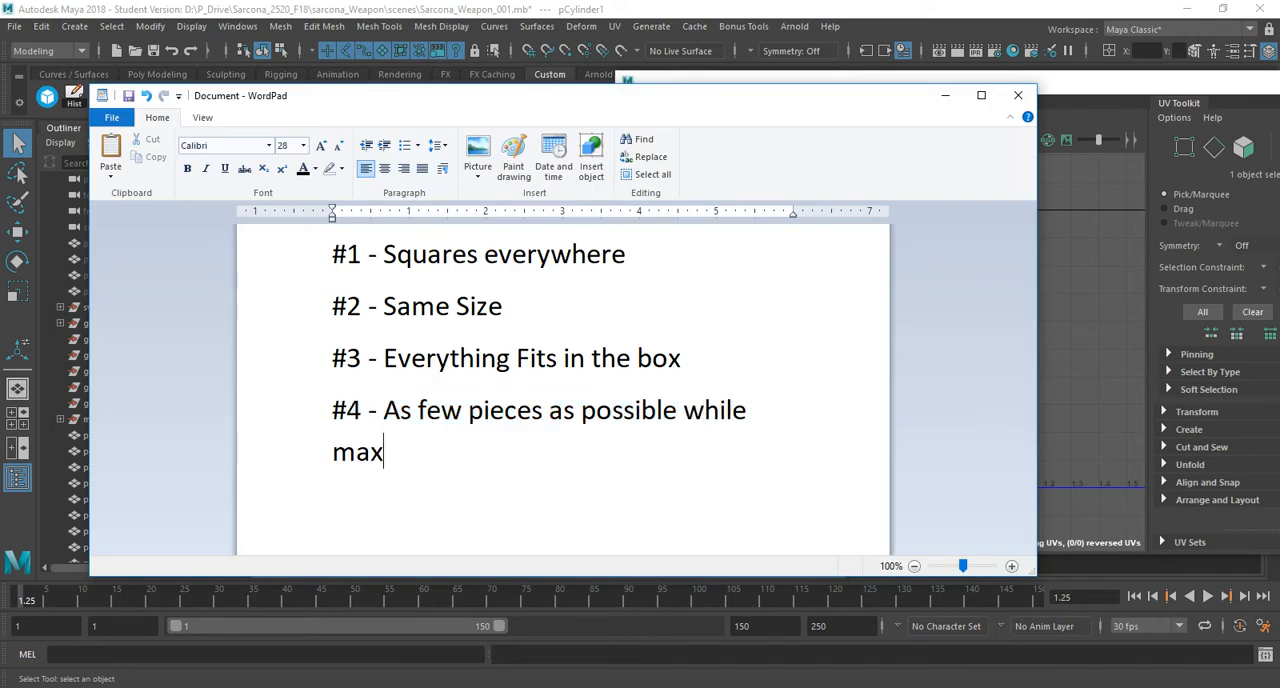
pyautogui.write('imizing')
pyautogui.press('BackSpace')
pyautogui.write('ng sp')
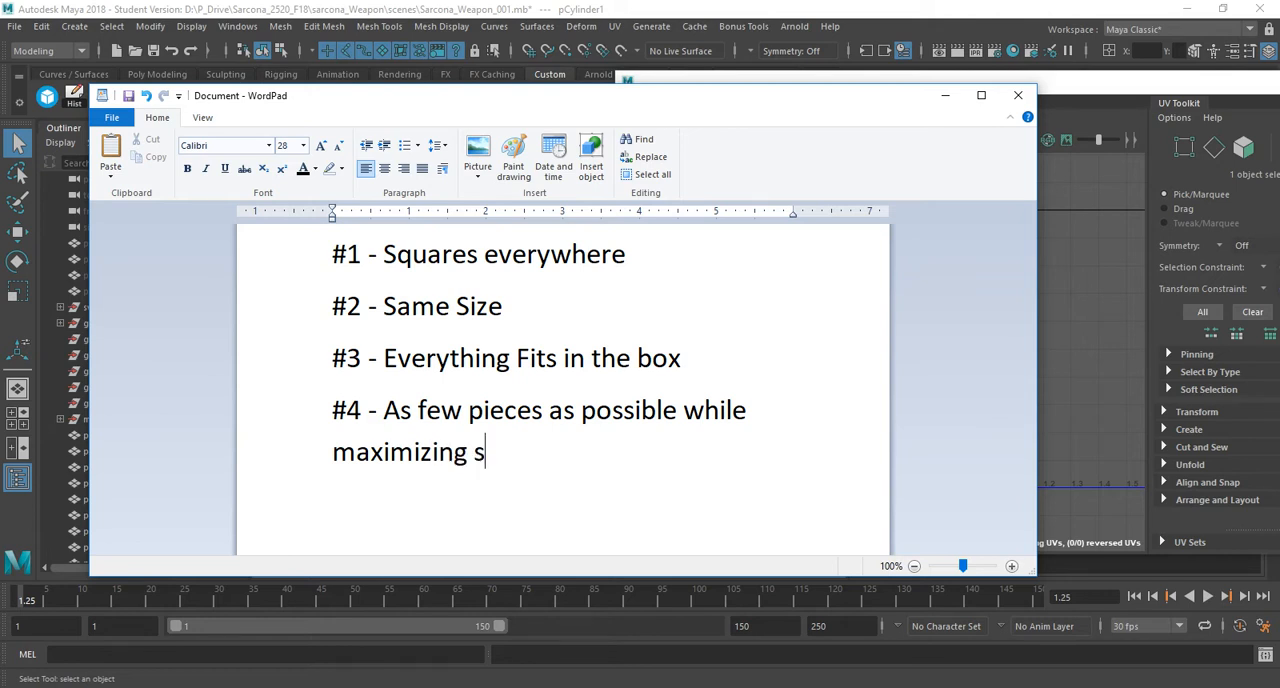
pyautogui.press('BackSpace')
pyautogui.press('BackSpace')
pyautogui.press('BackSpace')
pyautogui.press('BackSpace')
pyautogui.press('BackSpace')
pyautogui.press('BackSpace')
pyautogui.press('BackSpace')
pyautogui.press('BackSpace')
pyautogui.press('BackSpace')
pyautogui.press('BackSpace')
pyautogui.press('BackSpace')
pyautogui.press('BackSpace')
pyautogui.press('BackSpace')
pyautogui.write('optimizing space')
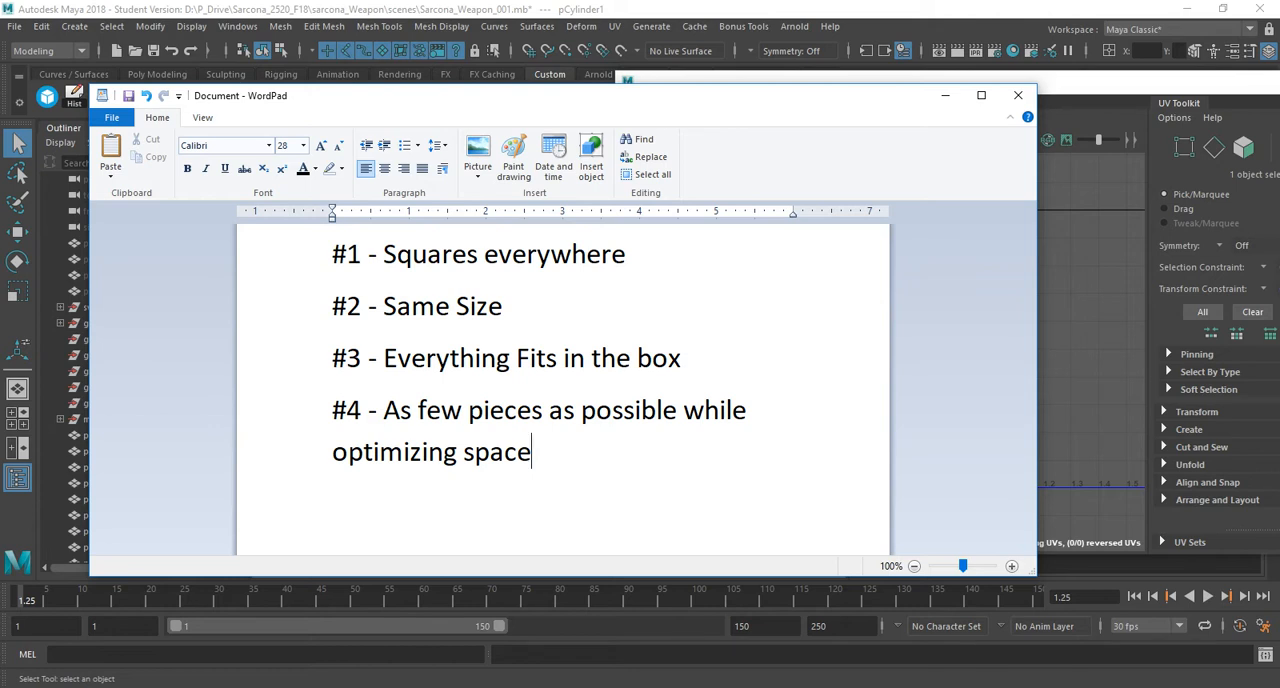
# Switch to Maya and cut the UVs along the middle vertical edge of the cylinder's side shell.
pyautogui.hotkey('alt', 'Tab')
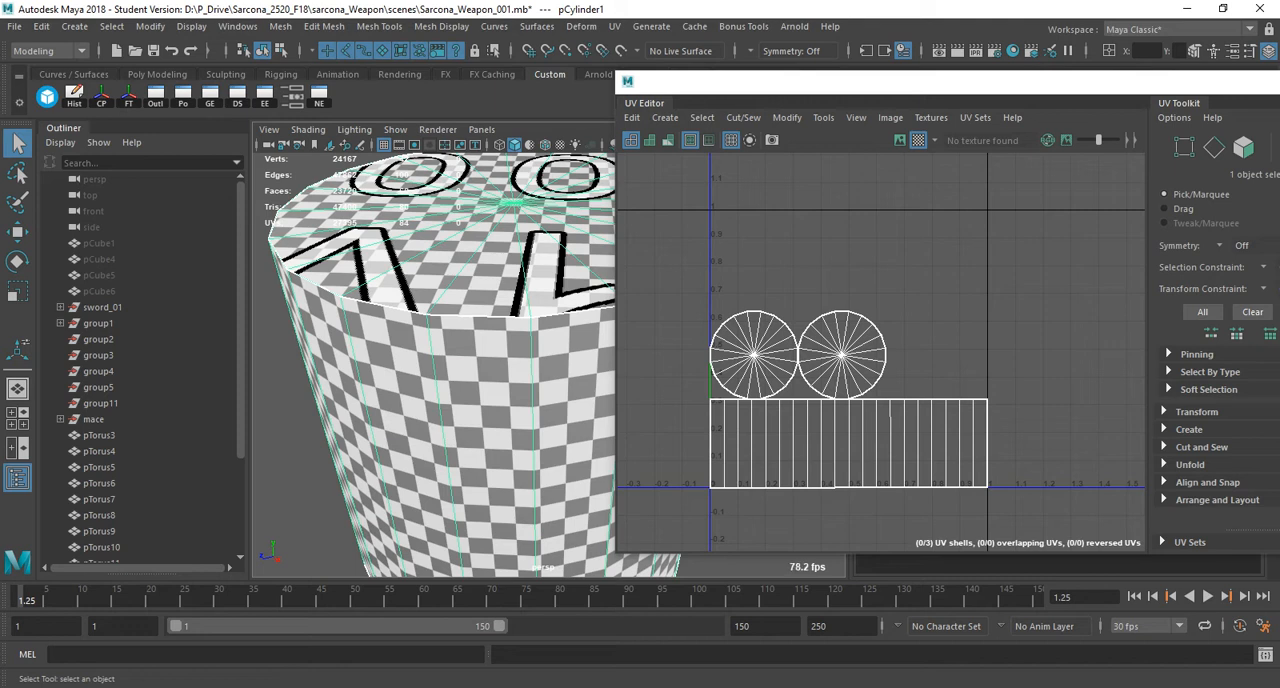
pyautogui.keyDown('alt'); pyautogui.moveTo(540, 370); pyautogui.dragTo(460, 370, button='right'); pyautogui.keyUp('alt')
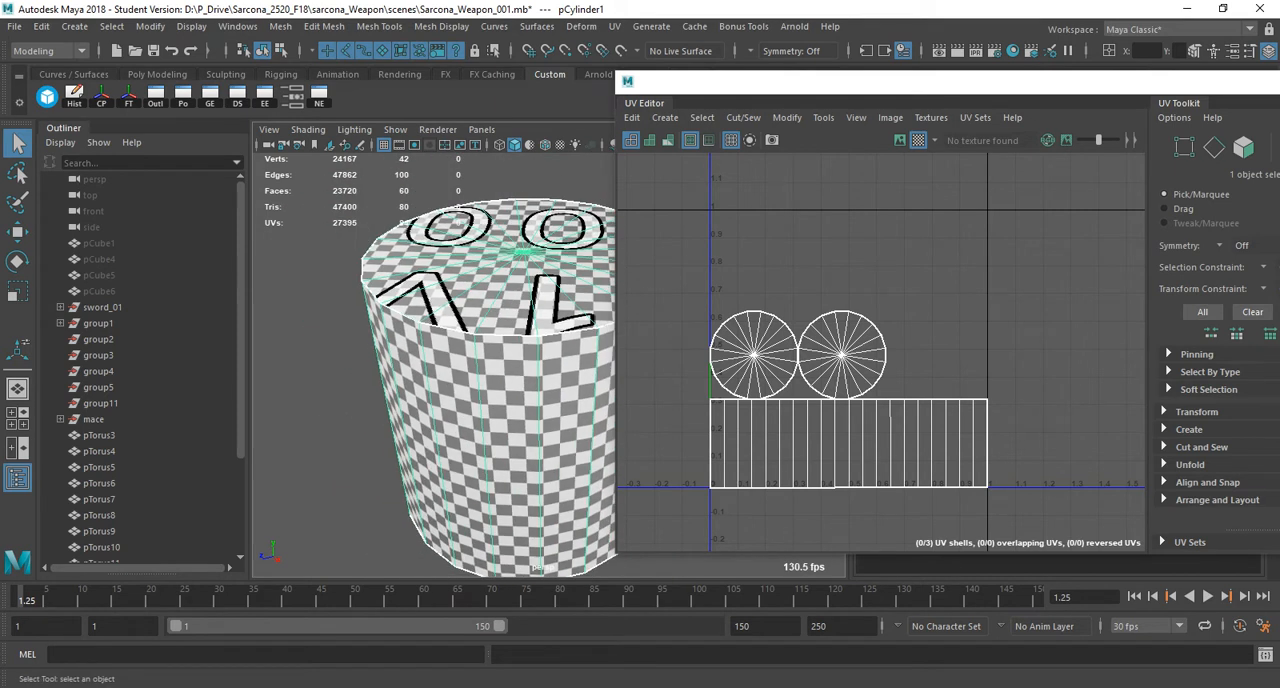
pyautogui.keyDown('alt'); pyautogui.moveTo(500, 370); pyautogui.dragTo(338, 385, button='middle'); pyautogui.keyUp('alt')
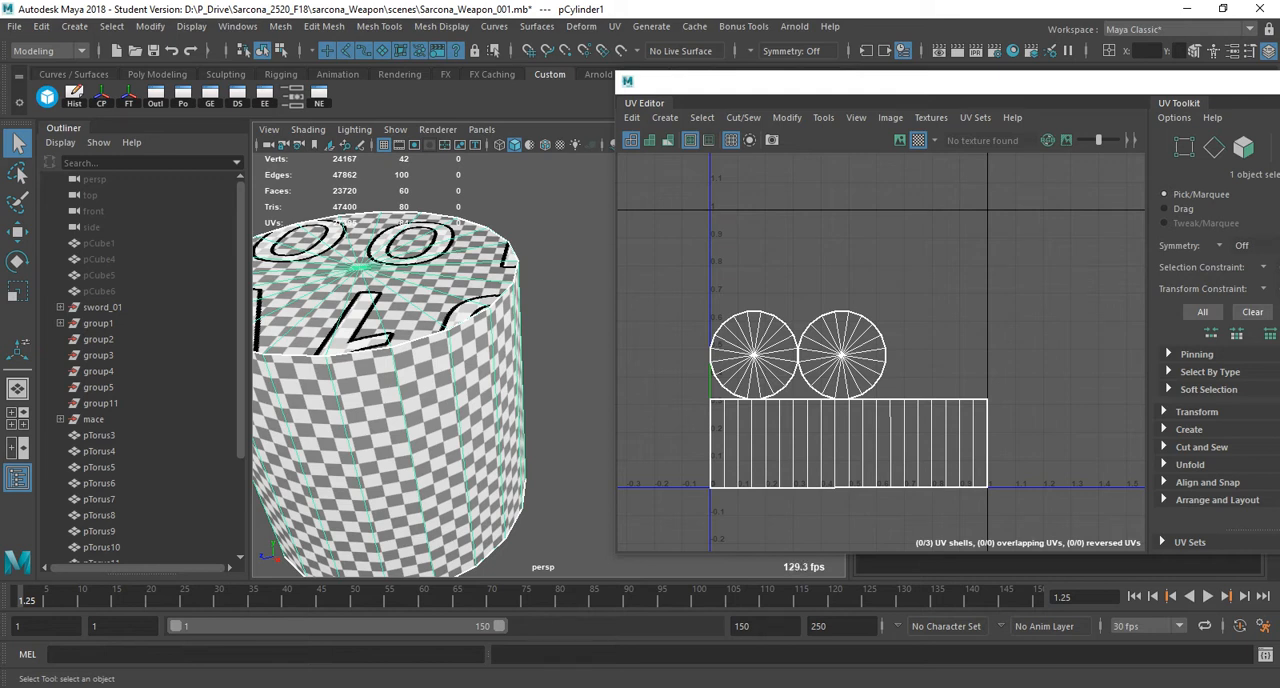
pyautogui.rightClick(853, 425)
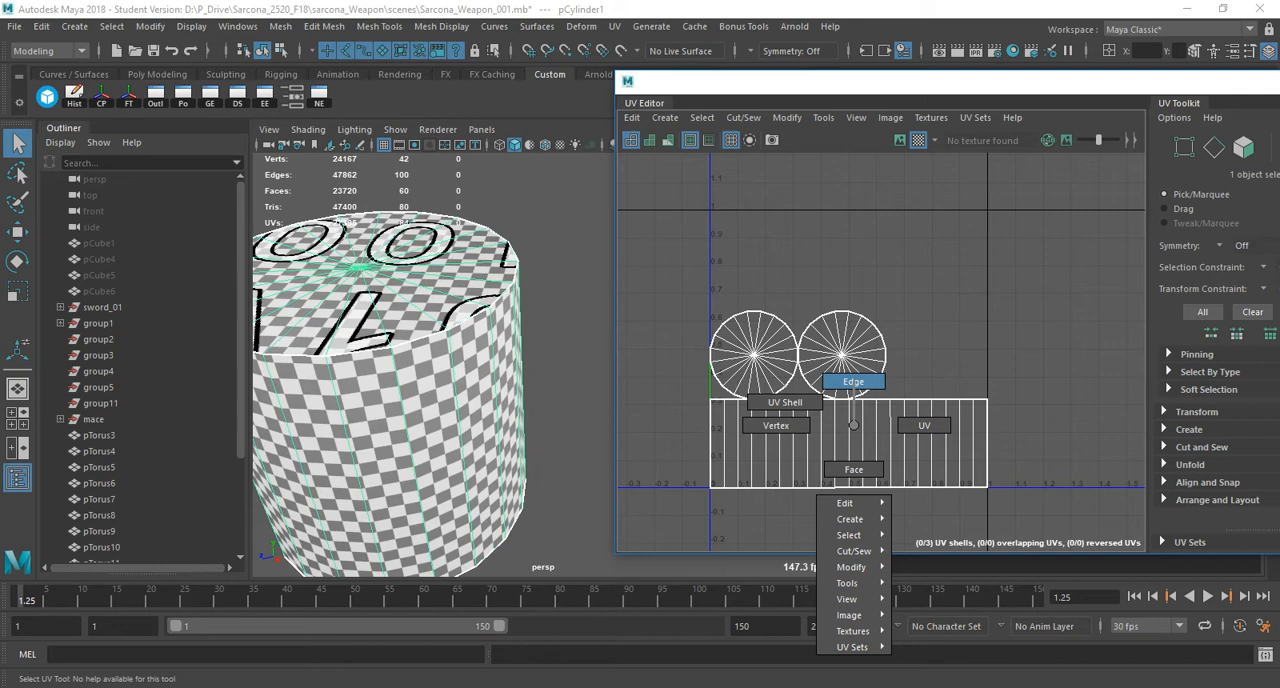
pyautogui.click(853, 381)
pyautogui.click(849, 440)
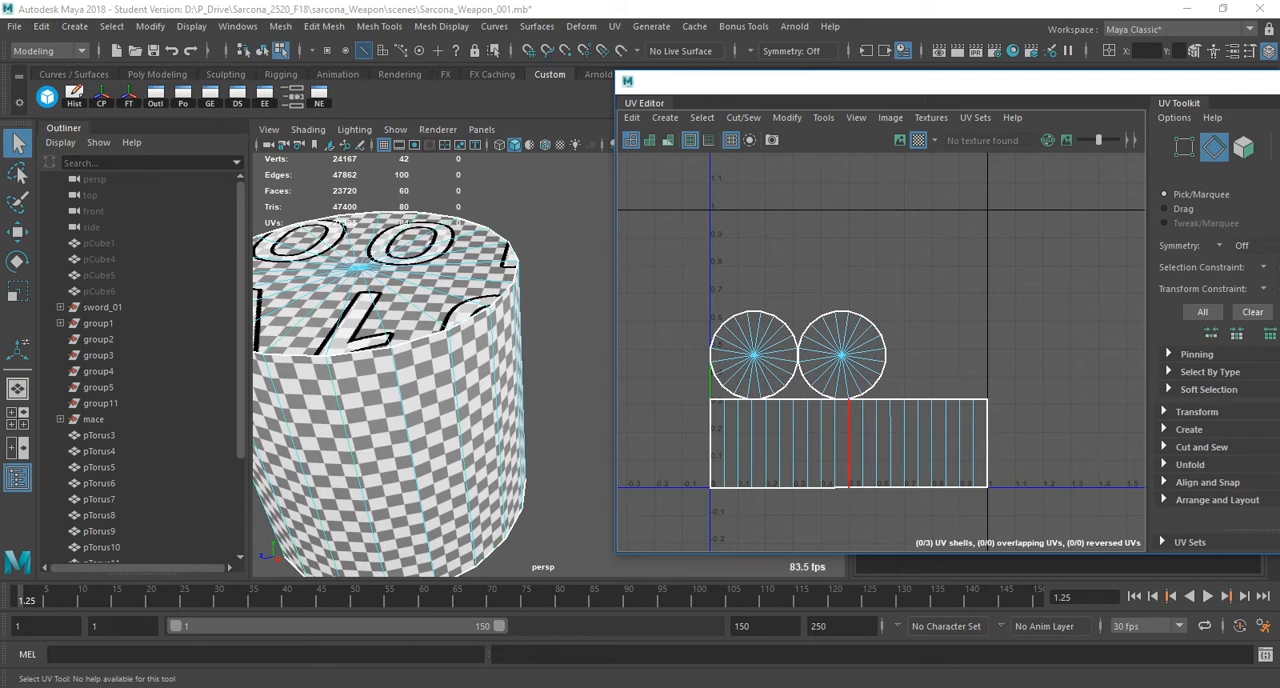
pyautogui.click(849, 440)
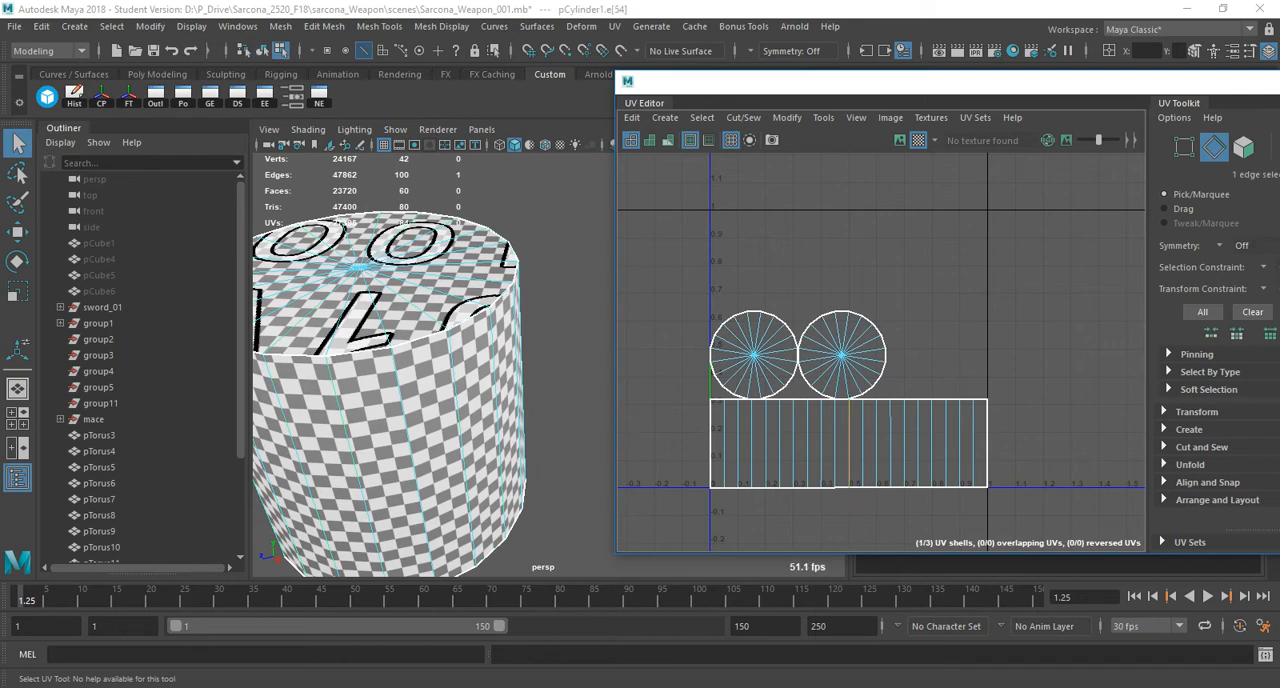
pyautogui.keyDown('shift'); pyautogui.rightClick(828, 271); pyautogui.keyUp('shift')
pyautogui.keyDown('shift'); pyautogui.moveTo(828, 271); pyautogui.dragTo(792, 288, button='right'); pyautogui.keyUp('shift')
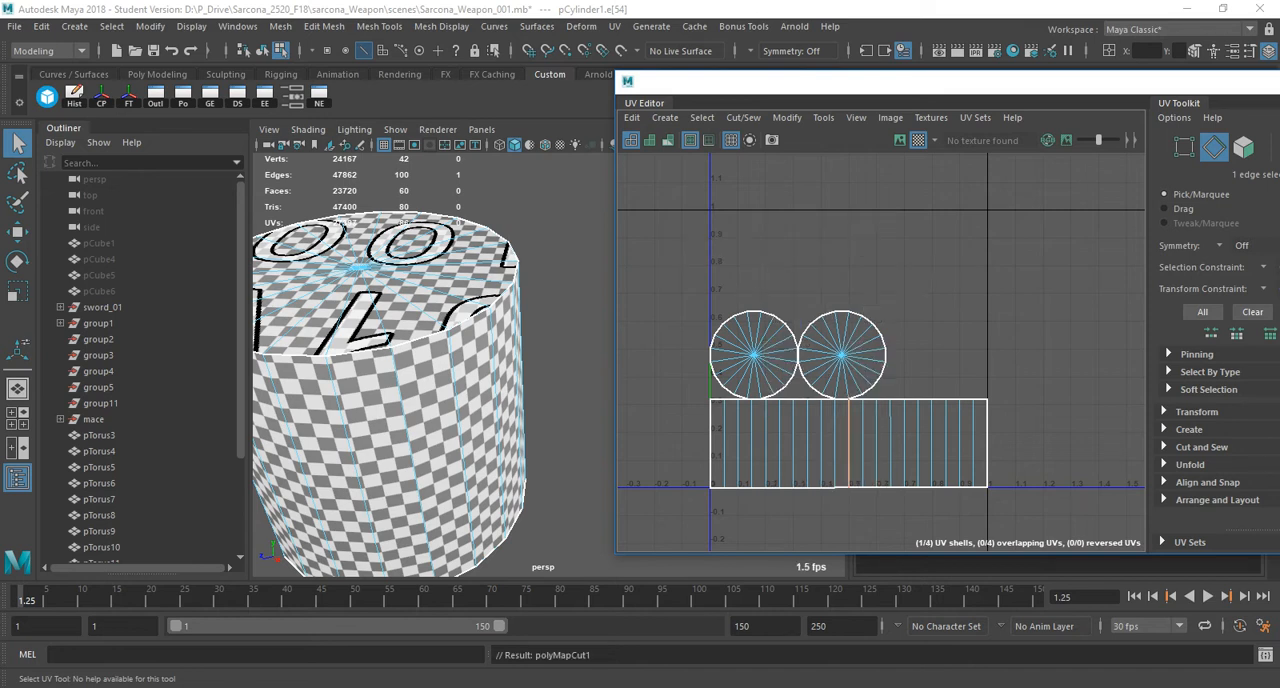
# Select all of the cylinder's UV shells and arrange them with Layout UV.
pyautogui.rightClick(758, 287)
pyautogui.click(690, 264)
pyautogui.moveTo(690, 244); pyautogui.dragTo(1054, 510)
pyautogui.keyDown('shift'); pyautogui.moveTo(835, 215); pyautogui.dragTo(672, 269, button='right'); pyautogui.keyUp('shift')
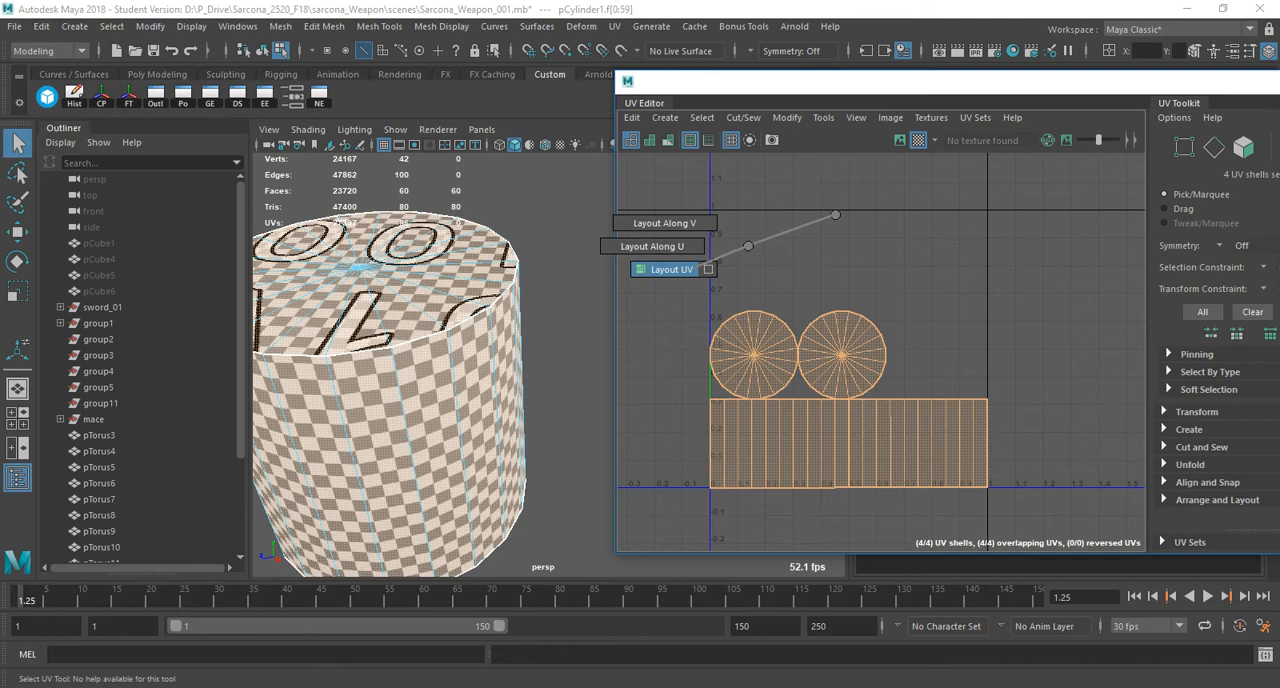
pyautogui.keyDown('shift'); pyautogui.moveTo(688, 270); pyautogui.dragTo(688, 270, button='right'); pyautogui.keyUp('shift')
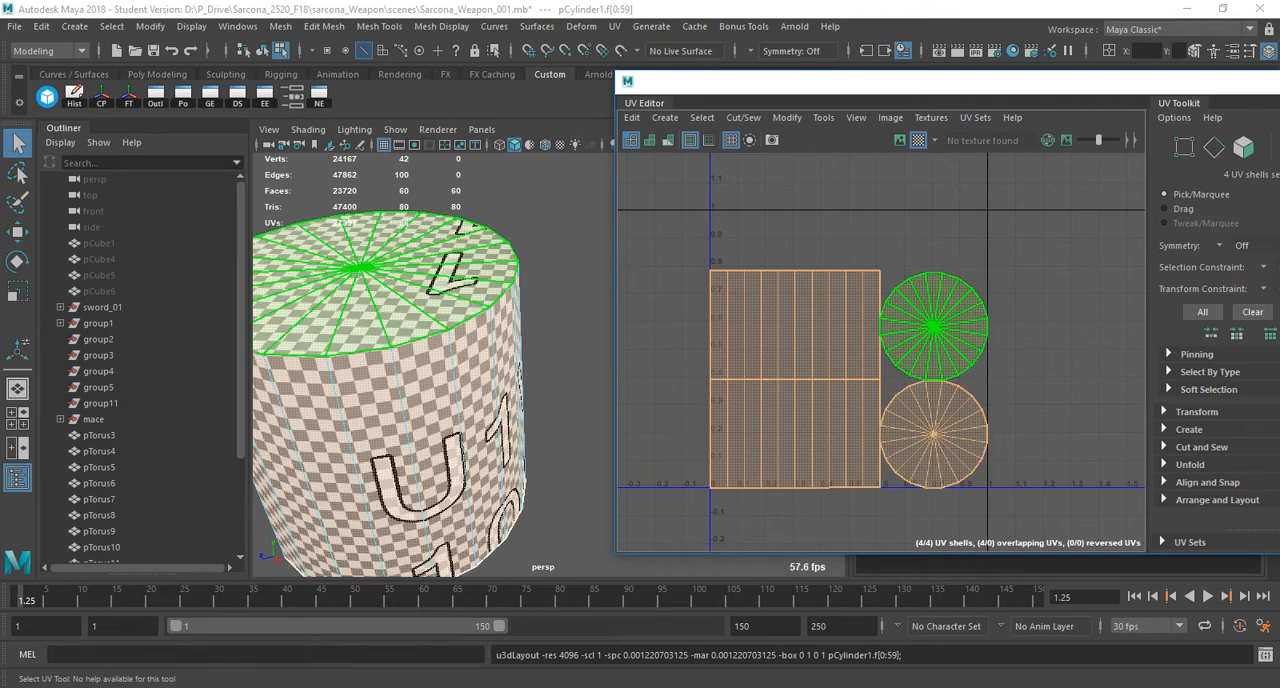
# Return to object mode, move the UV Editor clear of the viewport, and delete the cylinder.
pyautogui.moveTo(335, 318); pyautogui.dragTo(385, 284, button='right')
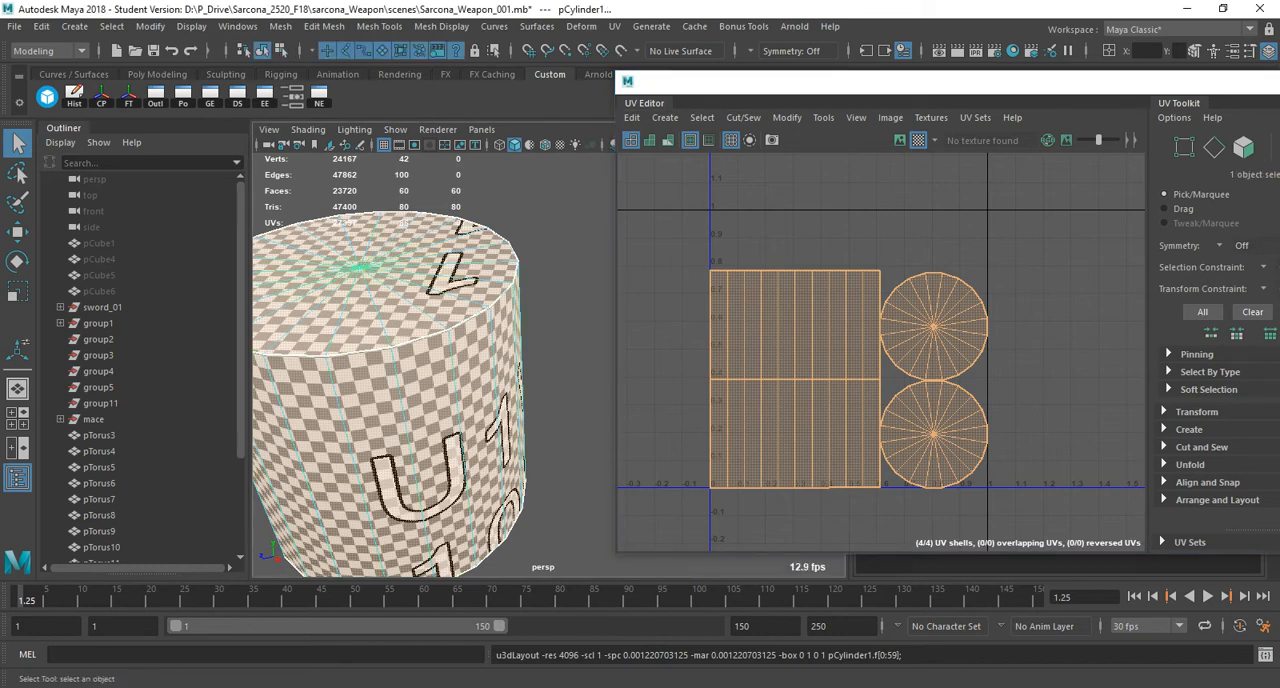
pyautogui.moveTo(745, 83); pyautogui.dragTo(948, 92)
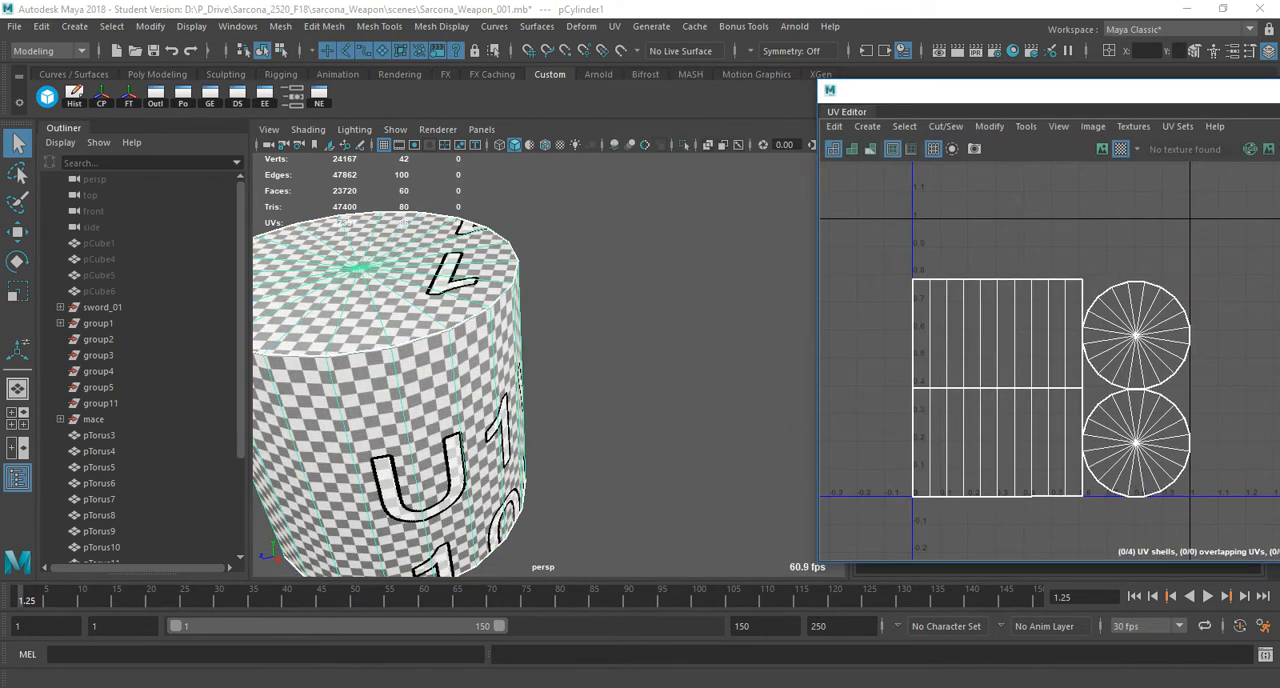
pyautogui.keyDown('alt'); pyautogui.moveTo(460, 350); pyautogui.dragTo(636, 353, button='middle'); pyautogui.keyUp('alt')
pyautogui.keyDown('alt'); pyautogui.moveTo(636, 353); pyautogui.dragTo(490, 360, button='right'); pyautogui.keyUp('alt')
pyautogui.keyDown('alt'); pyautogui.moveTo(540, 360); pyautogui.dragTo(490, 358); pyautogui.keyUp('alt')
pyautogui.press('Delete')
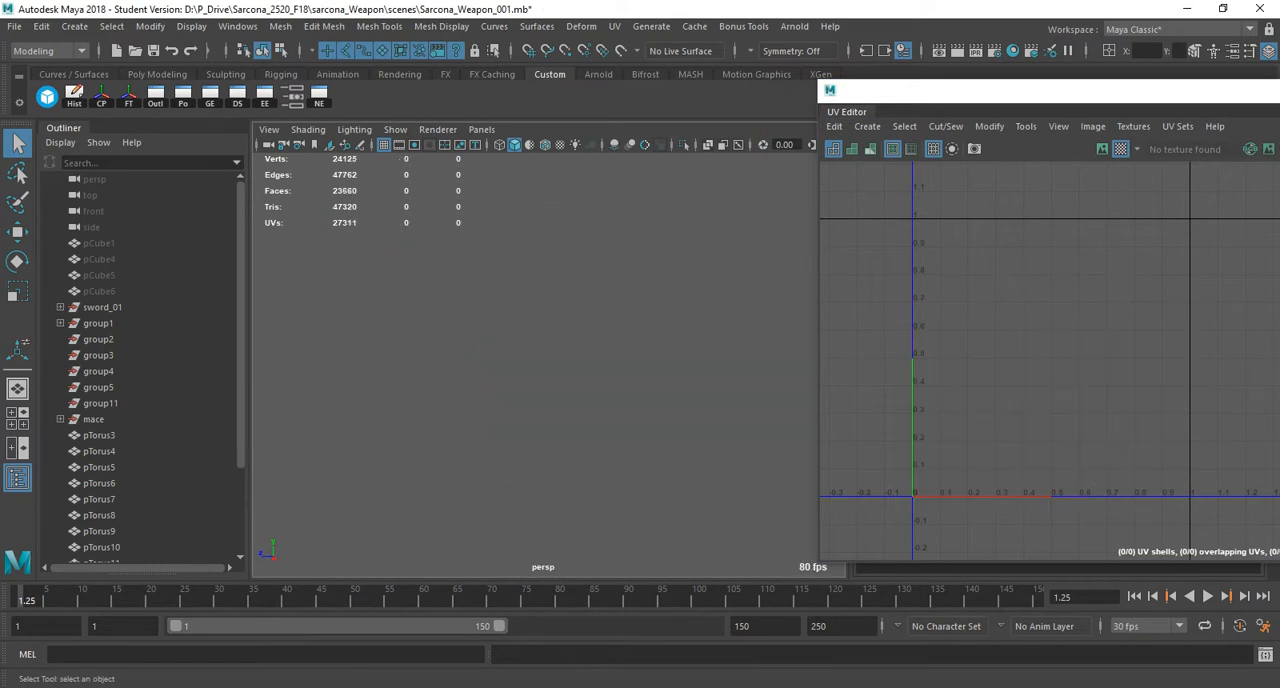
# Select the mace's ball in the perspective view and isolate it without its spikes and handle.
pyautogui.keyDown('alt'); pyautogui.moveTo(560, 355); pyautogui.dragTo(345, 360, button='right'); pyautogui.keyUp('alt')
pyautogui.keyDown('alt'); pyautogui.moveTo(345, 420); pyautogui.dragTo(413, 310, button='middle'); pyautogui.keyUp('alt')
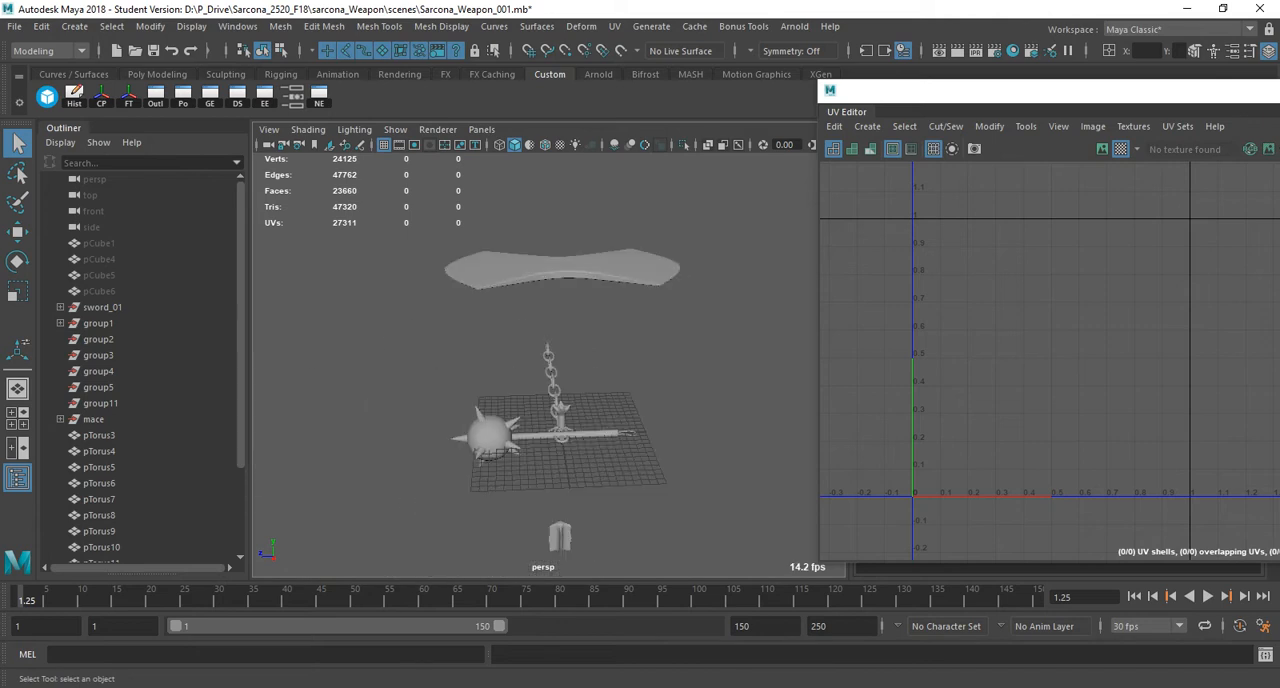
pyautogui.click(489, 434)
pyautogui.press('f')
pyautogui.keyDown('alt'); pyautogui.moveTo(500, 420); pyautogui.dragTo(465, 415); pyautogui.keyUp('alt')
pyautogui.keyDown('alt'); pyautogui.moveTo(465, 415); pyautogui.dragTo(413, 428, button='middle'); pyautogui.keyUp('alt')
pyautogui.keyDown('alt'); pyautogui.moveTo(430, 420); pyautogui.dragTo(540, 416, button='right'); pyautogui.keyUp('alt')
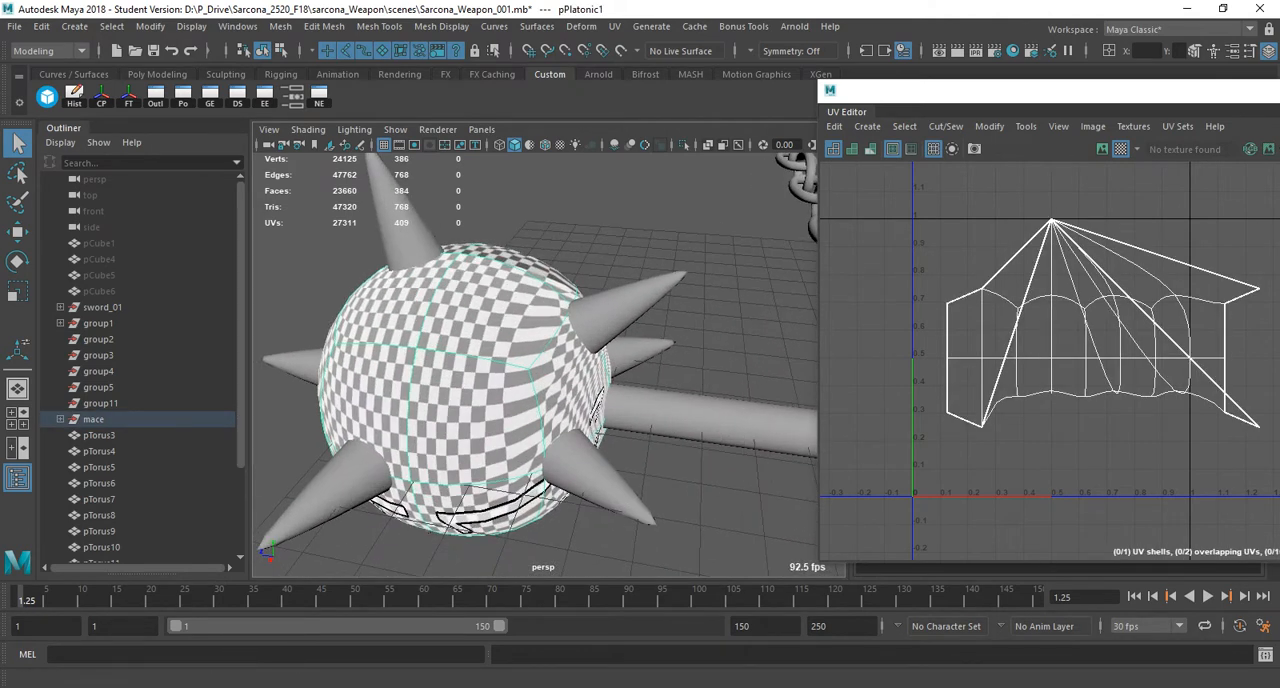
pyautogui.click(684, 145)
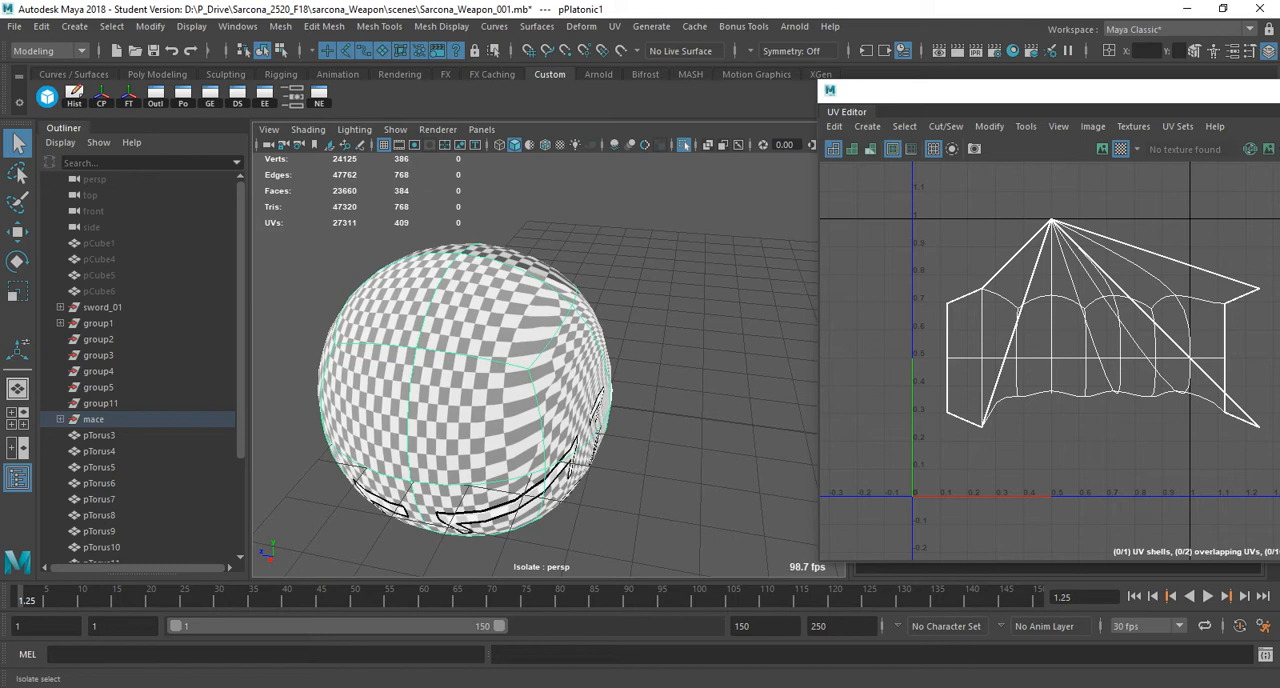
pyautogui.click(685, 146)
pyautogui.click(685, 146)
# Check the isolated ball in wireframe, restore shaded display, and turn off the checker map.
pyautogui.press('4')
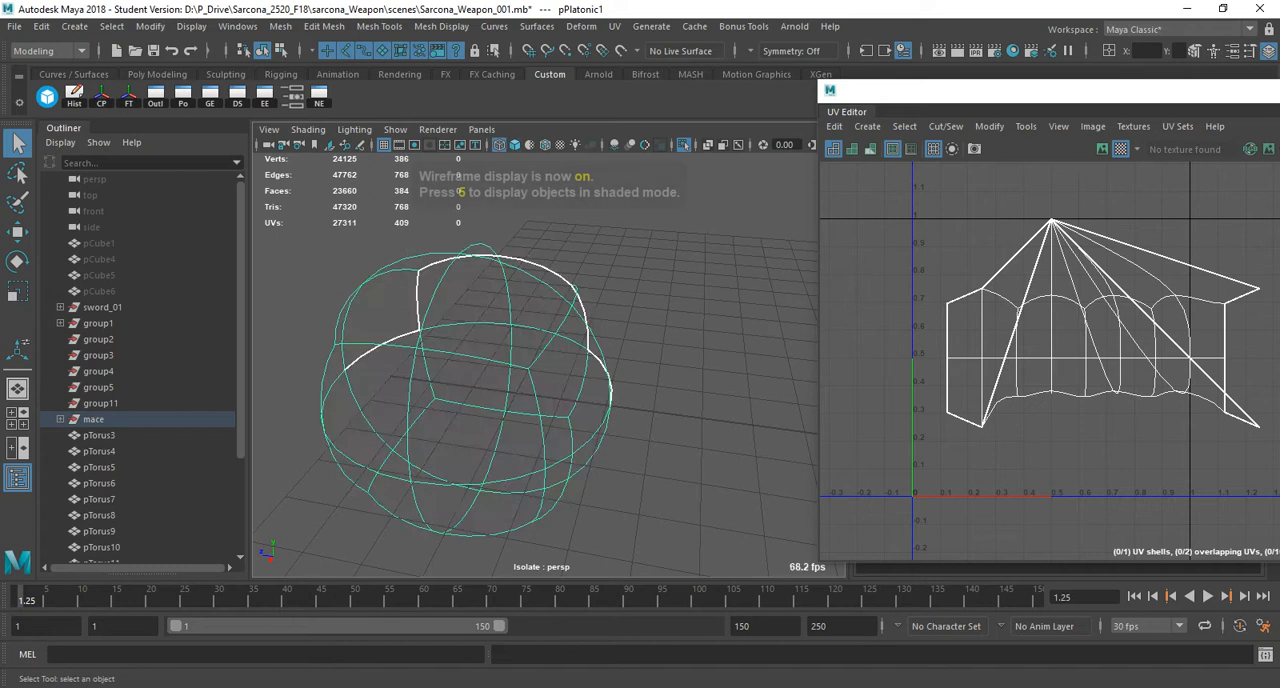
pyautogui.press('5')
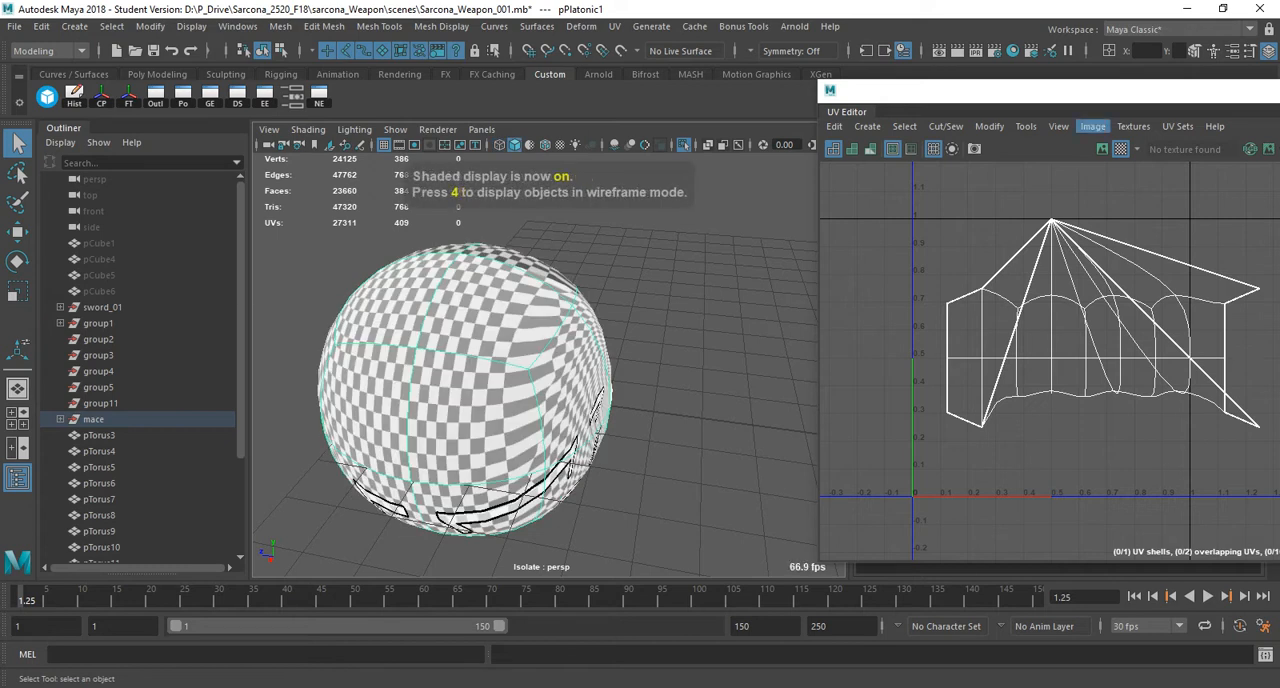
pyautogui.click(1092, 126)
pyautogui.moveTo(1133, 127)
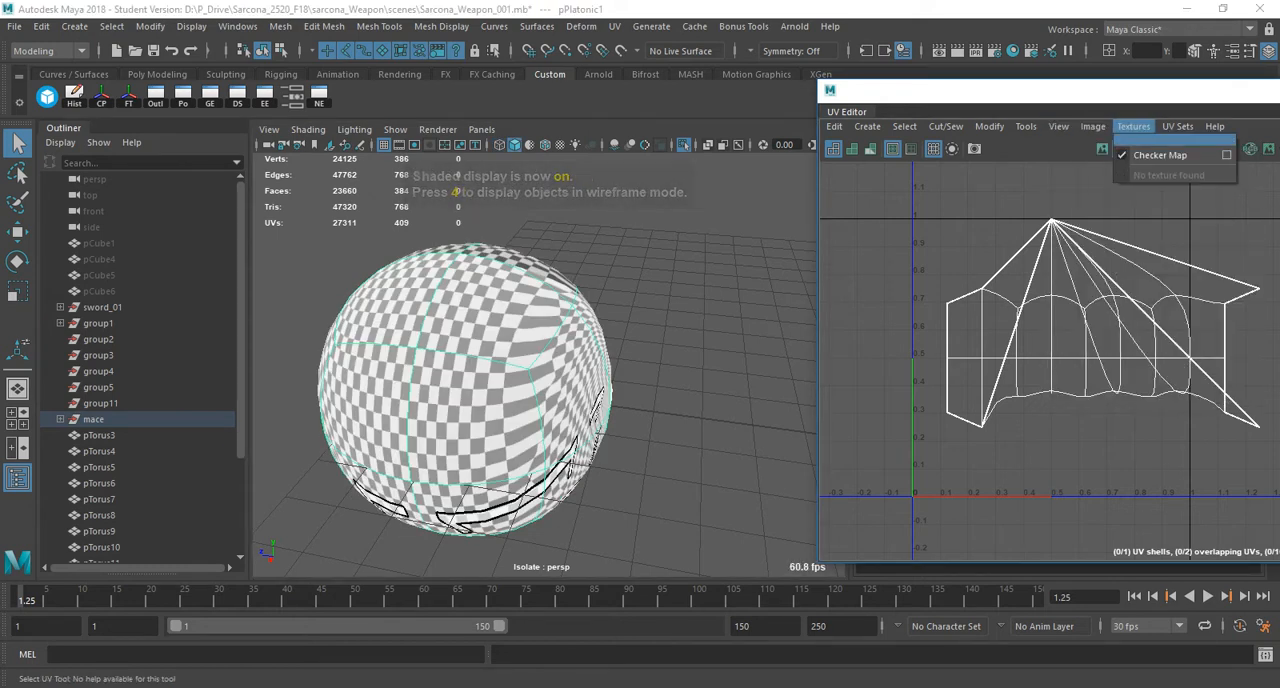
pyautogui.click(1160, 155)
pyautogui.keyDown('alt'); pyautogui.moveTo(580, 430); pyautogui.dragTo(488, 298); pyautogui.keyUp('alt')
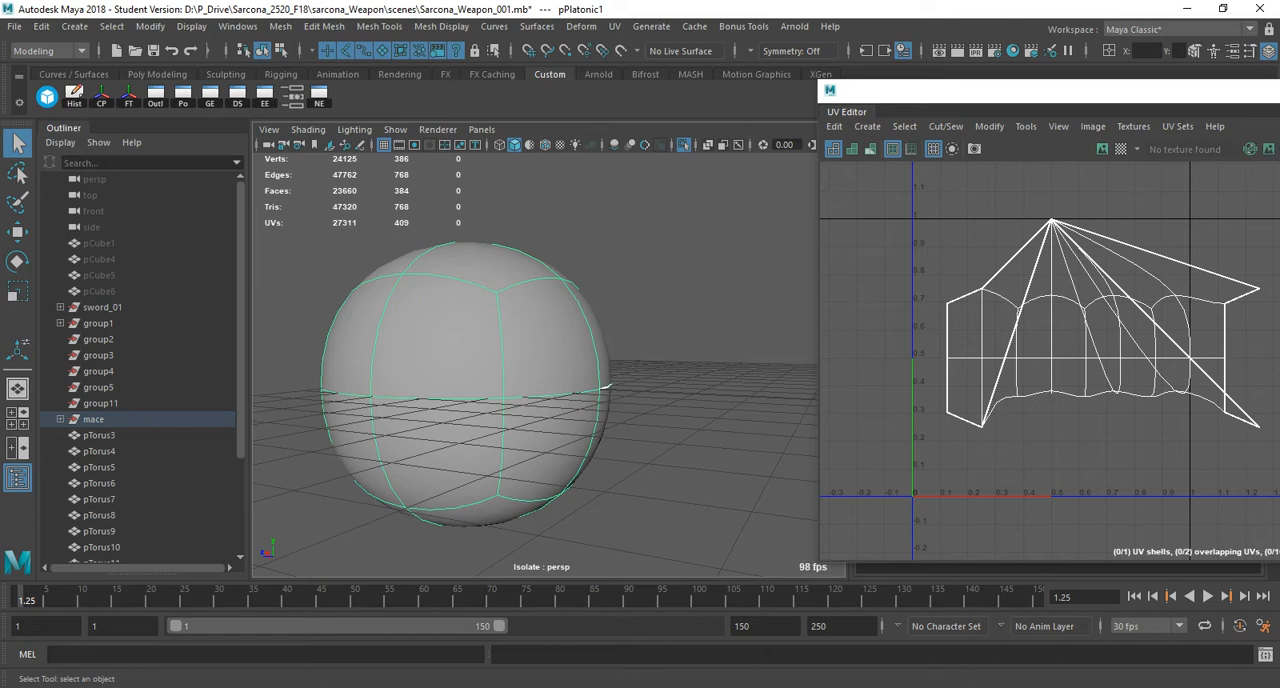
# Turn off the ball's smooth preview, select the band of side faces around it, and apply a cylindrical UV projection to them.
pyautogui.press('1')
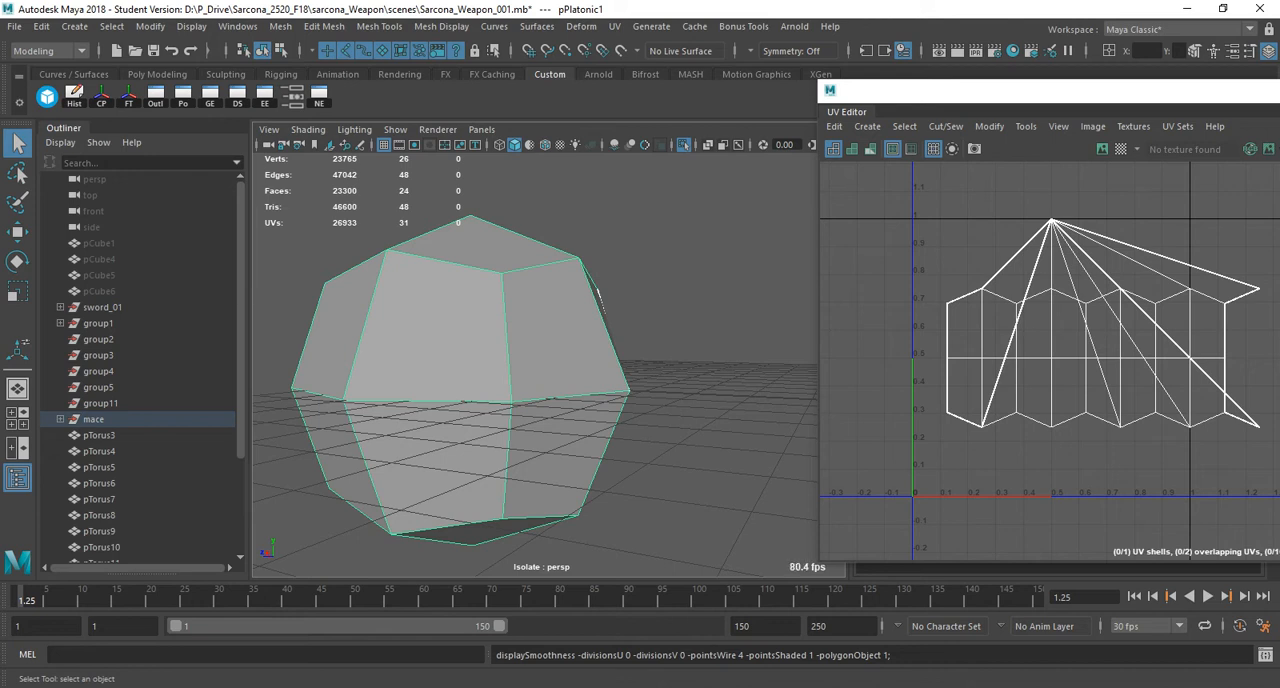
pyautogui.moveTo(488, 250); pyautogui.dragTo(491, 286, button='right')
pyautogui.press('4')
pyautogui.moveTo(695, 346)
pyautogui.mouseDown()
pyautogui.moveTo(543, 409)
pyautogui.moveTo(257, 421)
pyautogui.mouseUp()
pyautogui.press('5')
pyautogui.keyDown('alt'); pyautogui.moveTo(560, 450); pyautogui.dragTo(542, 365); pyautogui.keyUp('alt')
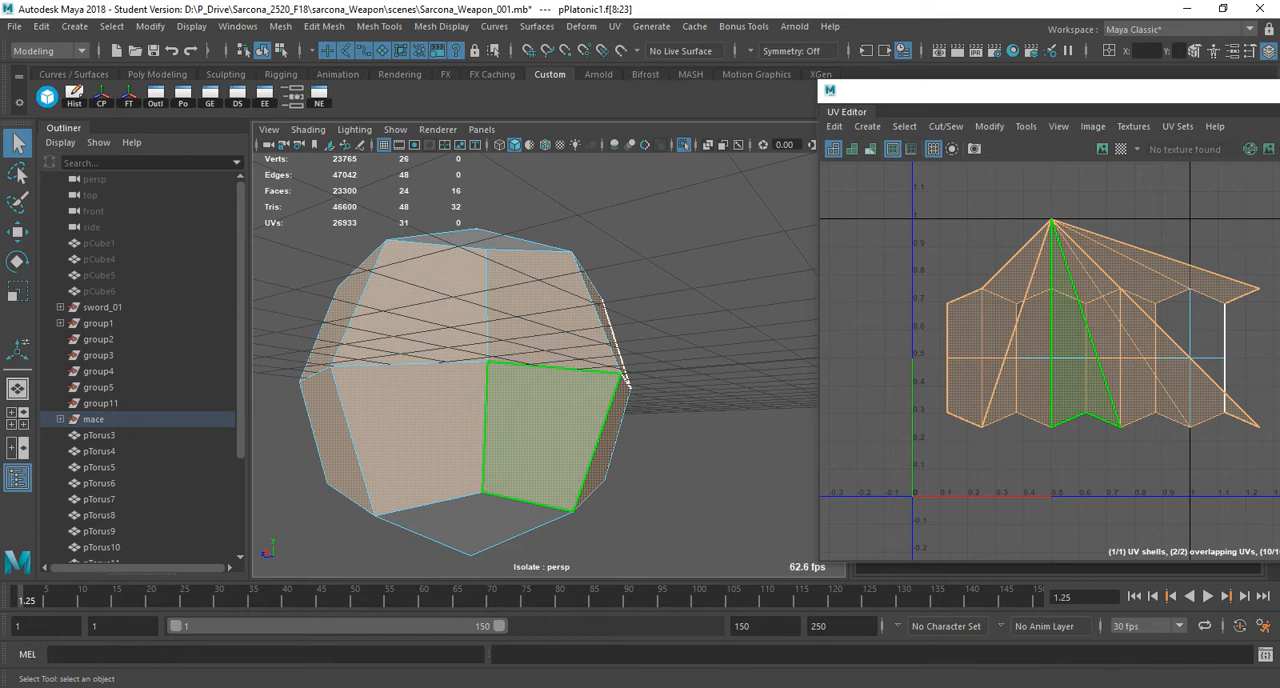
pyautogui.keyDown('alt'); pyautogui.moveTo(540, 440); pyautogui.dragTo(560, 480); pyautogui.keyUp('alt')
pyautogui.click(614, 26)
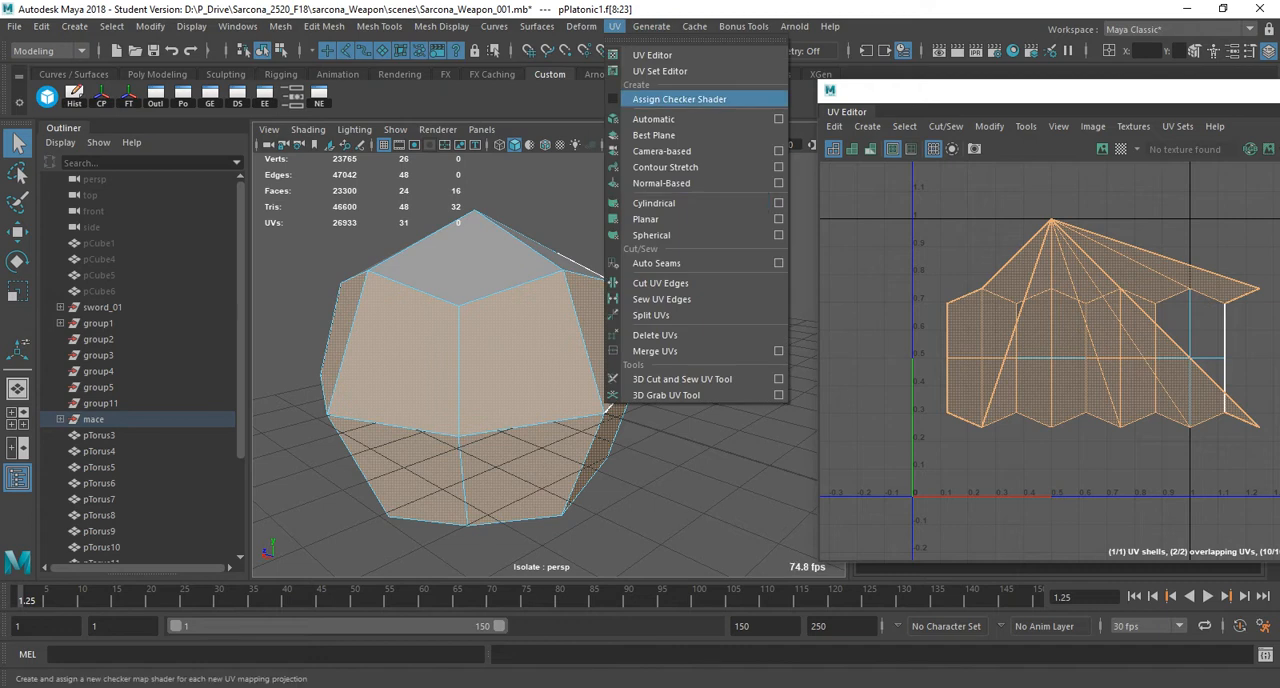
pyautogui.click(655, 203)
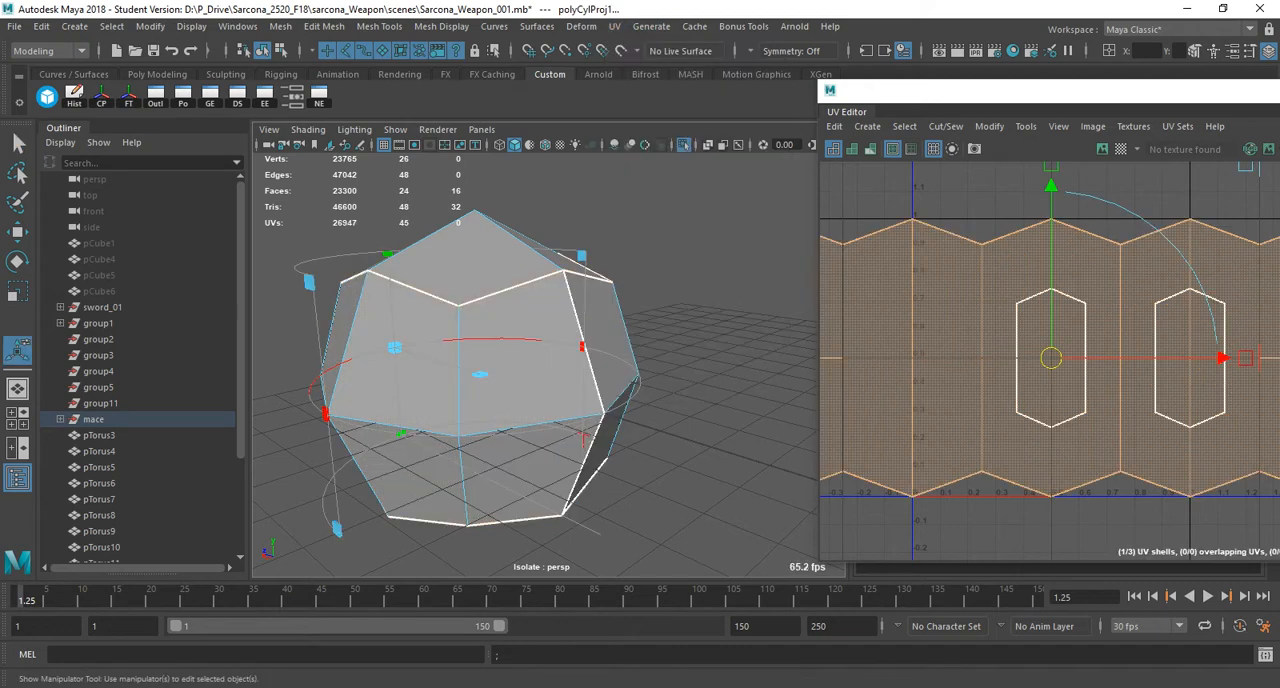
pyautogui.click(655, 205)
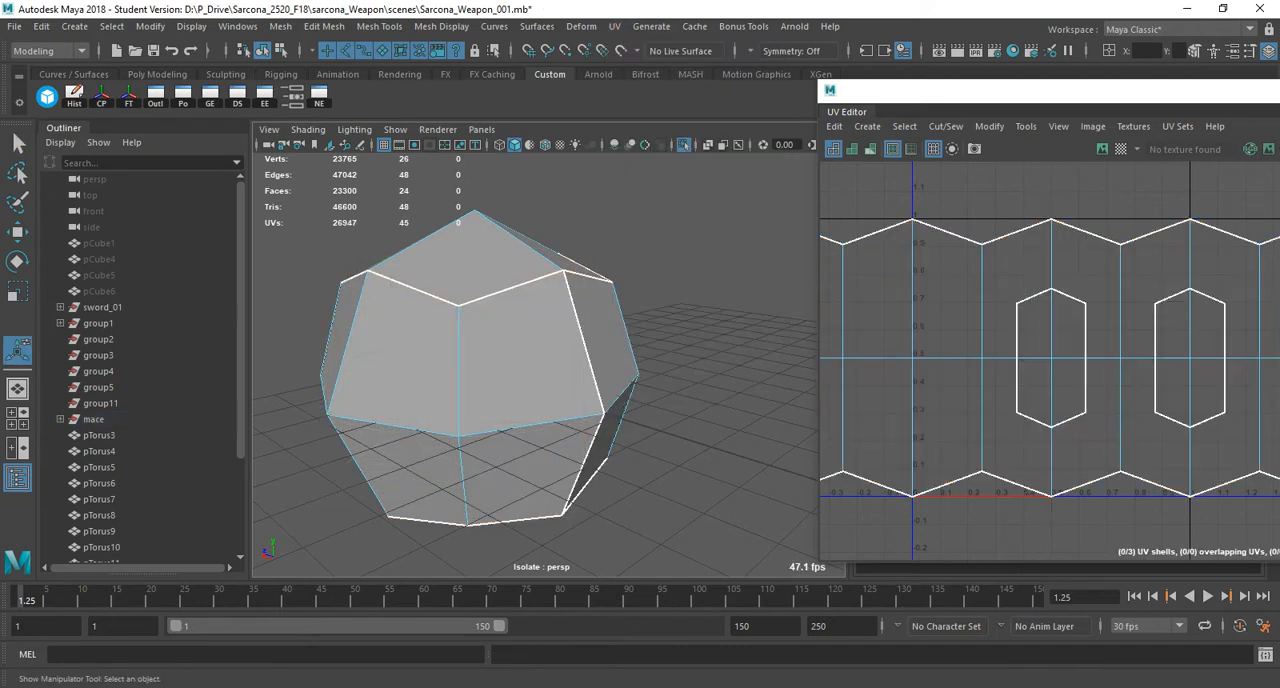
# Select the four cap faces at each end of the ball and apply a planar UV projection to them.
pyautogui.keyDown('alt'); pyautogui.moveTo(650, 205); pyautogui.dragTo(640, 255); pyautogui.keyUp('alt')
pyautogui.click(480, 290)
pyautogui.keyDown('shift'); pyautogui.click(555, 252); pyautogui.keyUp('shift')
pyautogui.keyDown('alt'); pyautogui.moveTo(555, 252); pyautogui.dragTo(550, 308); pyautogui.keyUp('alt')
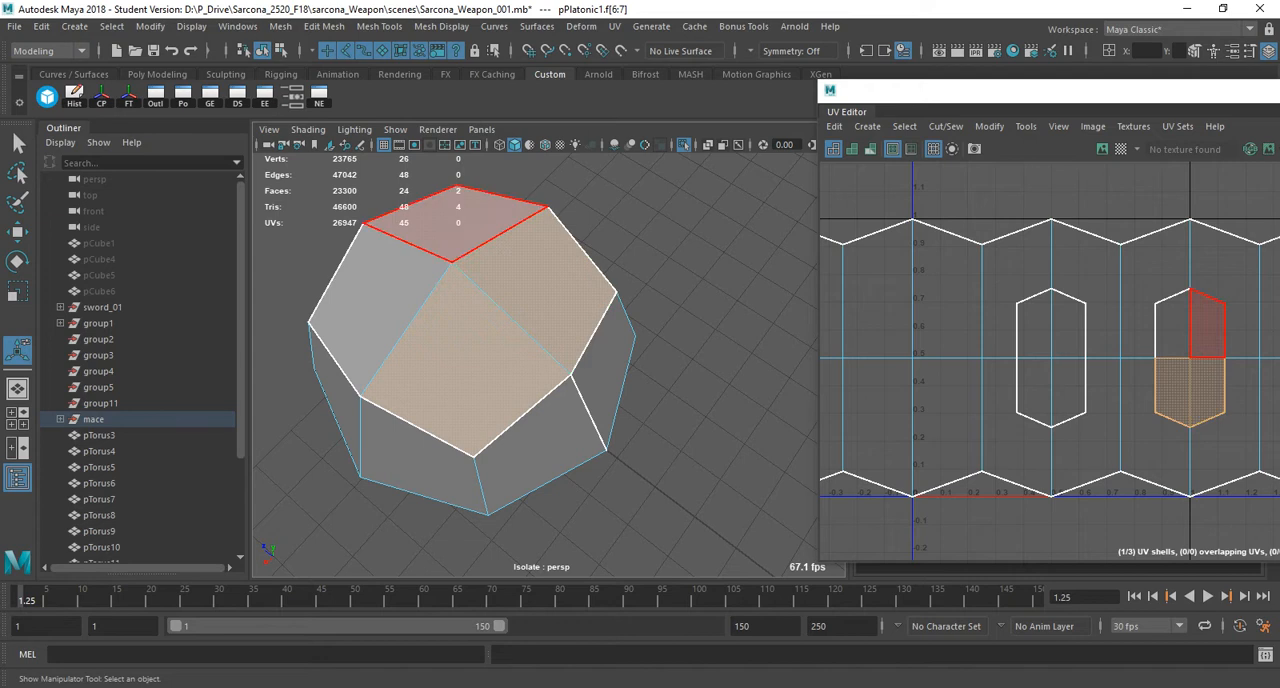
pyautogui.keyDown('shift'); pyautogui.click(457, 224); pyautogui.keyUp('shift')
pyautogui.keyDown('shift'); pyautogui.click(375, 305); pyautogui.keyUp('shift')
pyautogui.keyDown('alt'); pyautogui.moveTo(455, 365); pyautogui.dragTo(436, 145); pyautogui.keyUp('alt')
pyautogui.keyDown('shift'); pyautogui.click(475, 325); pyautogui.keyUp('shift')
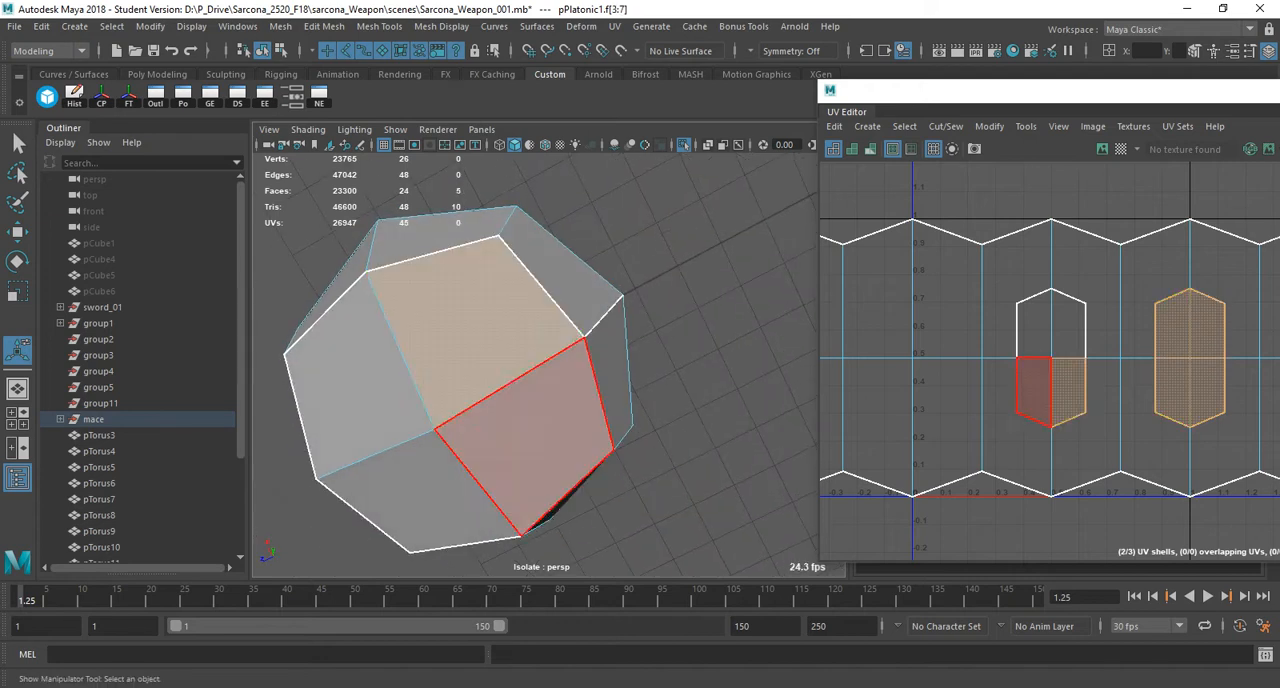
pyautogui.keyDown('shift'); pyautogui.click(535, 425); pyautogui.keyUp('shift')
pyautogui.keyDown('shift'); pyautogui.click(370, 395); pyautogui.keyUp('shift')
pyautogui.keyDown('shift'); pyautogui.click(420, 485); pyautogui.keyUp('shift')
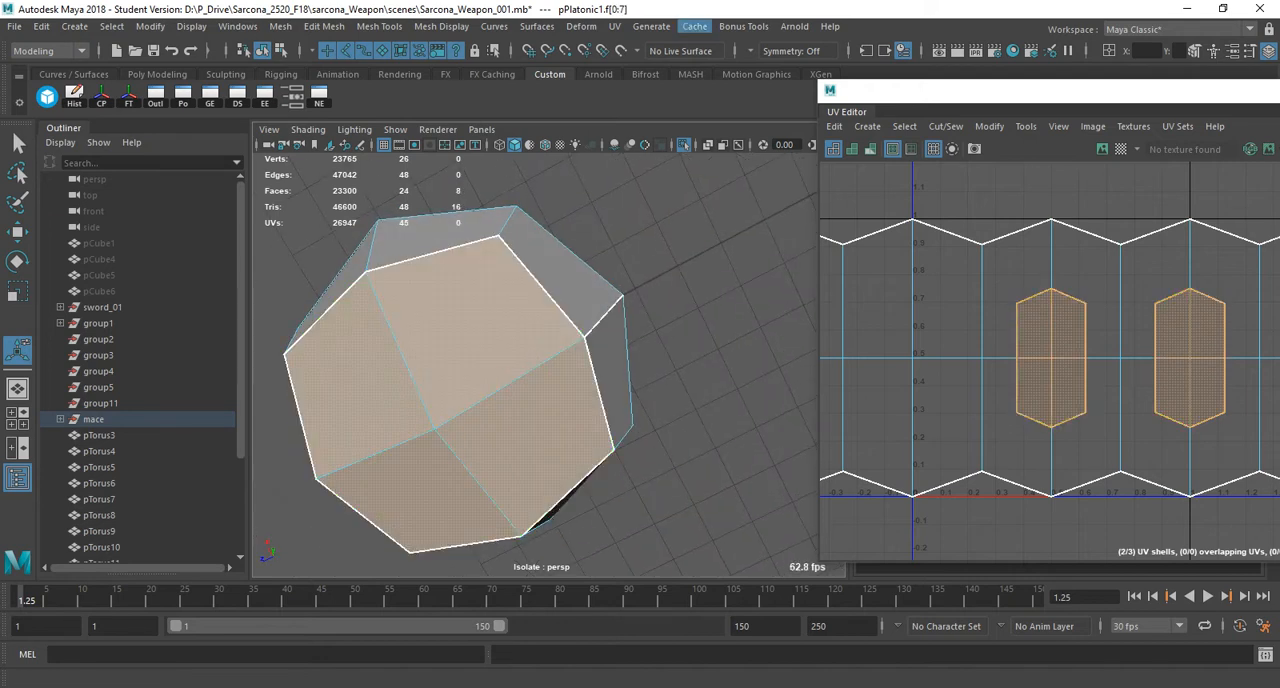
pyautogui.click(614, 26)
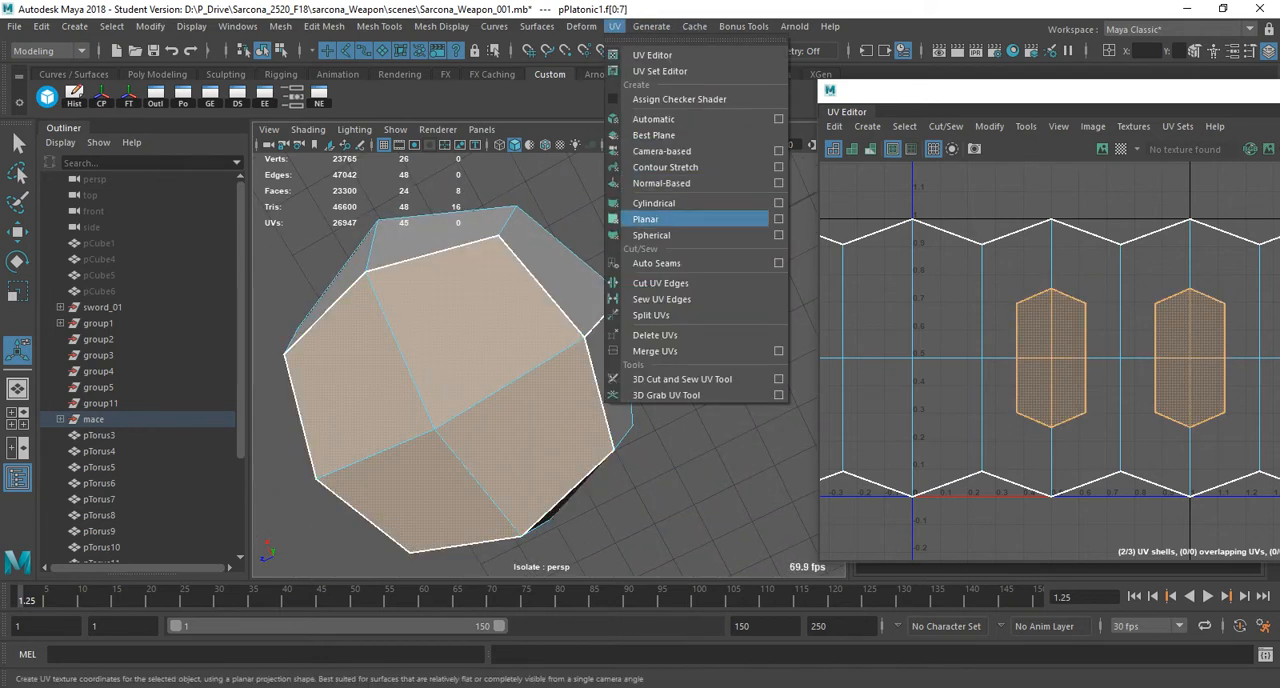
pyautogui.click(647, 219)
pyautogui.keyDown('alt'); pyautogui.moveTo(520, 260); pyautogui.dragTo(475, 410); pyautogui.keyUp('alt')
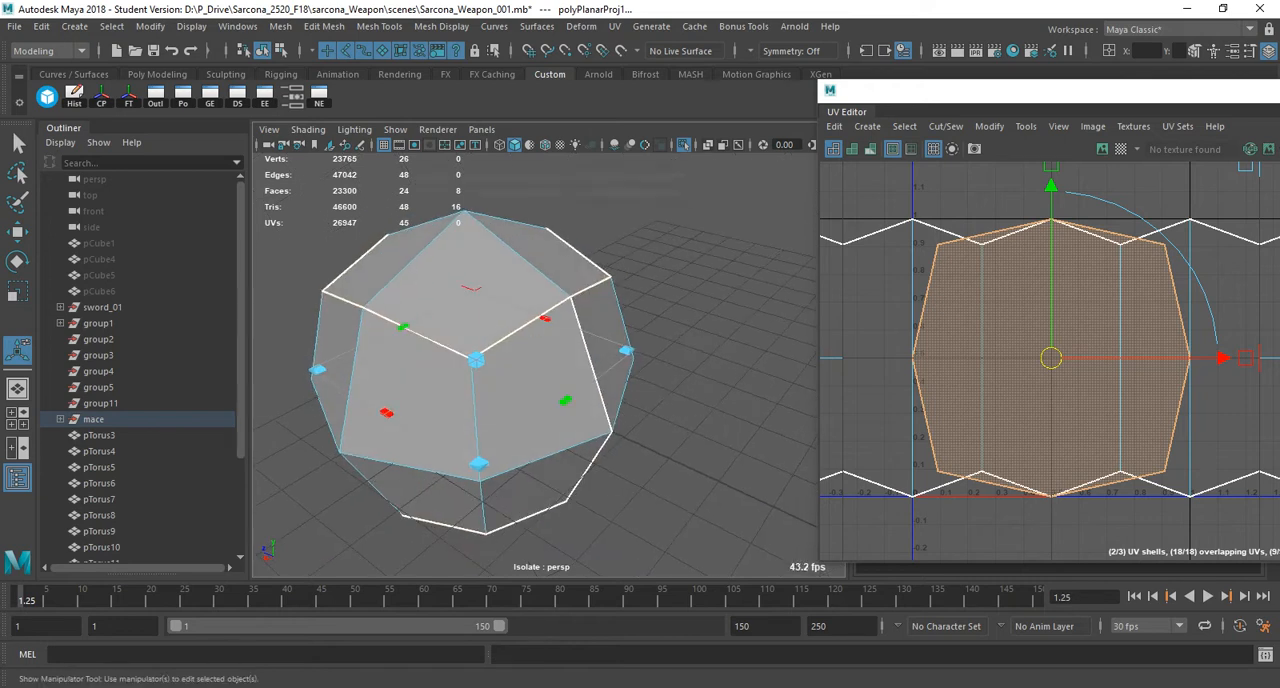
# Show the checker map on the ball and examine the squares on the cap and side faces up close.
pyautogui.press('6')
pyautogui.click(1176, 127)
pyautogui.moveTo(1134, 127)
pyautogui.click(1146, 155)
pyautogui.scroll(5, 560, 360)
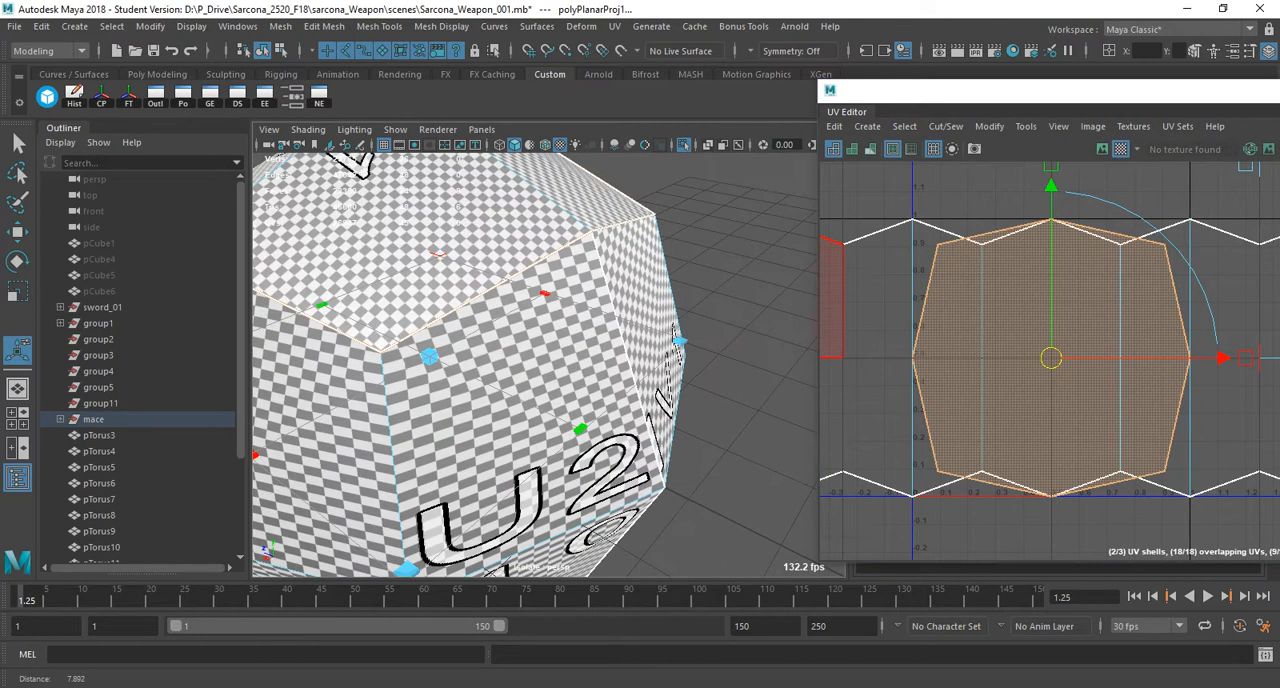
pyautogui.keyDown('alt'); pyautogui.moveTo(560, 350); pyautogui.dragTo(570, 400); pyautogui.keyUp('alt')
pyautogui.keyDown('alt'); pyautogui.moveTo(570, 400); pyautogui.dragTo(625, 400, button='right'); pyautogui.keyUp('alt')
pyautogui.keyDown('alt'); pyautogui.moveTo(570, 400); pyautogui.dragTo(600, 370); pyautogui.keyUp('alt')
# Compare the ball's checker pattern and UV layout with the four UV rules in the WordPad notes.
pyautogui.hotkey('alt', 'Tab')
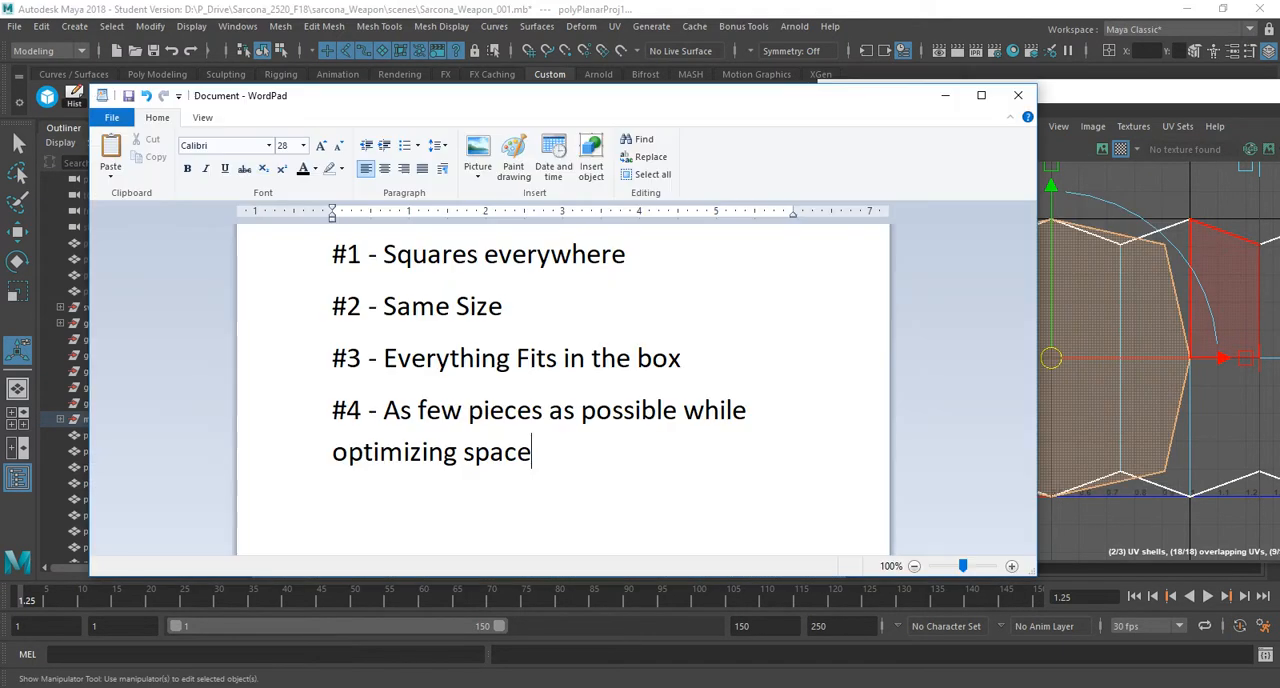
pyautogui.hotkey('alt', 'Tab')
pyautogui.keyDown('alt'); pyautogui.moveTo(645, 325); pyautogui.dragTo(588, 303); pyautogui.keyUp('alt')
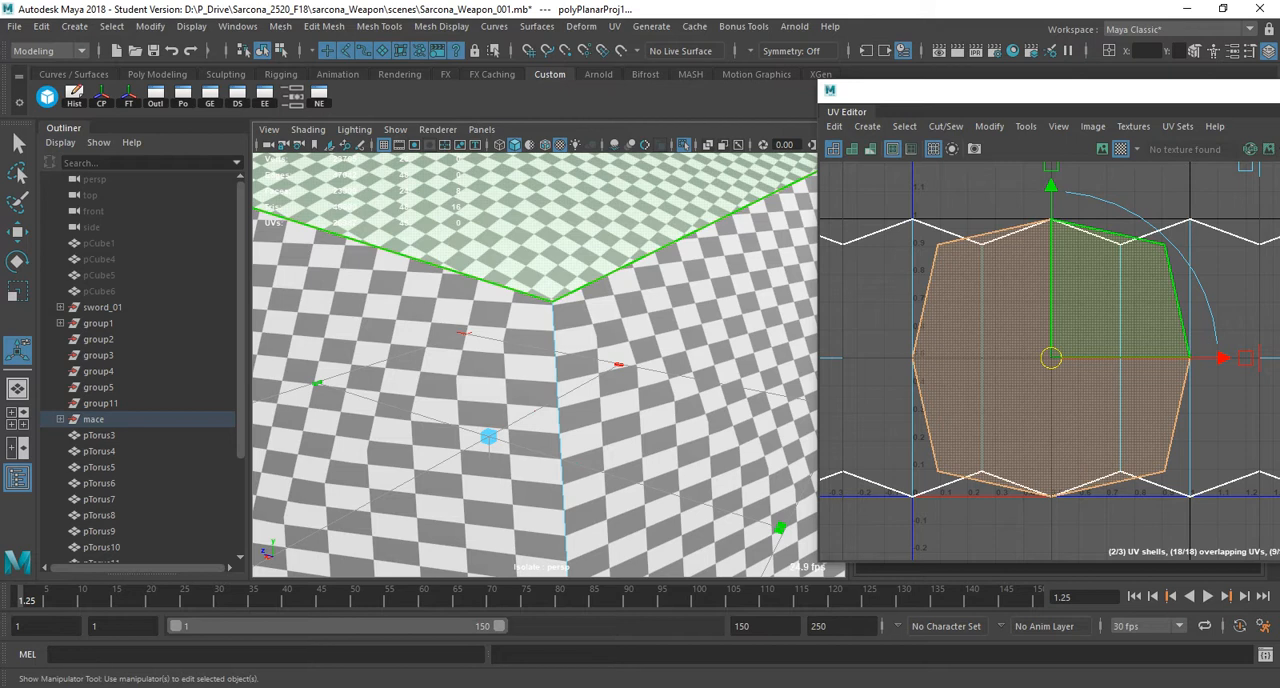
pyautogui.hotkey('alt', 'Tab')
pyautogui.hotkey('alt', 'Tab')
pyautogui.hotkey('alt', 'Tab')
pyautogui.hotkey('alt', 'Tab')
pyautogui.scroll(-5, 1098, 360)
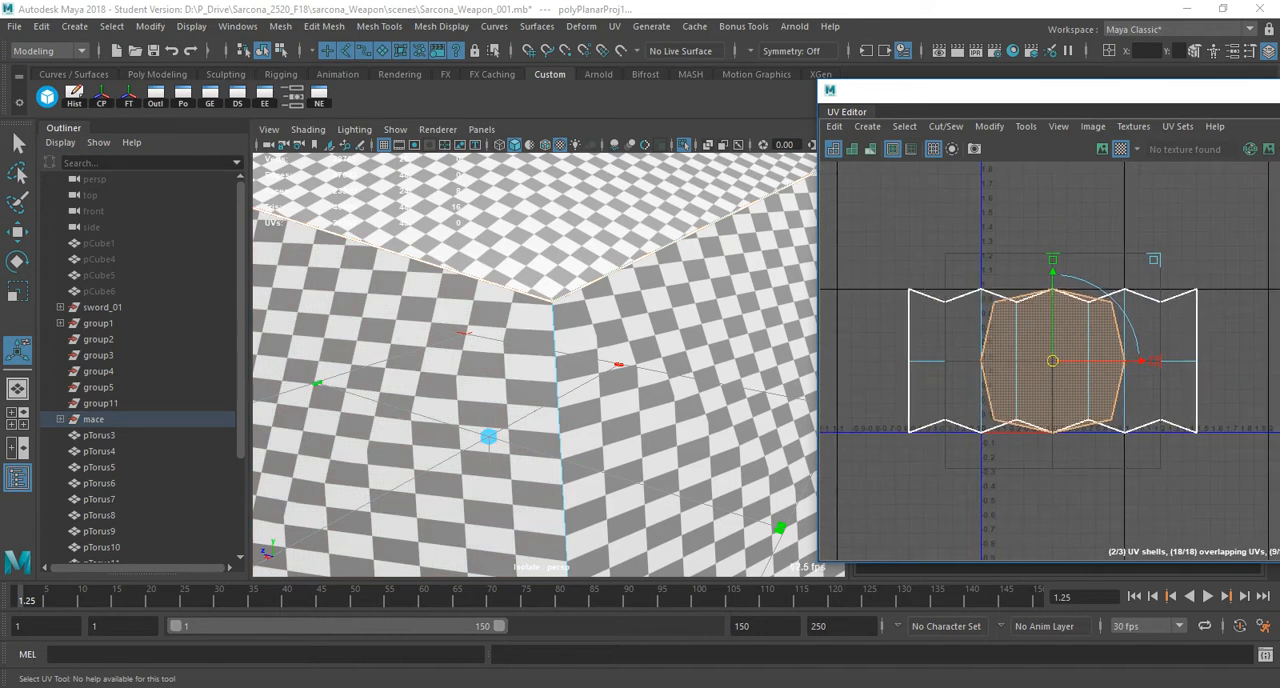
pyautogui.hotkey('alt', 'Tab')
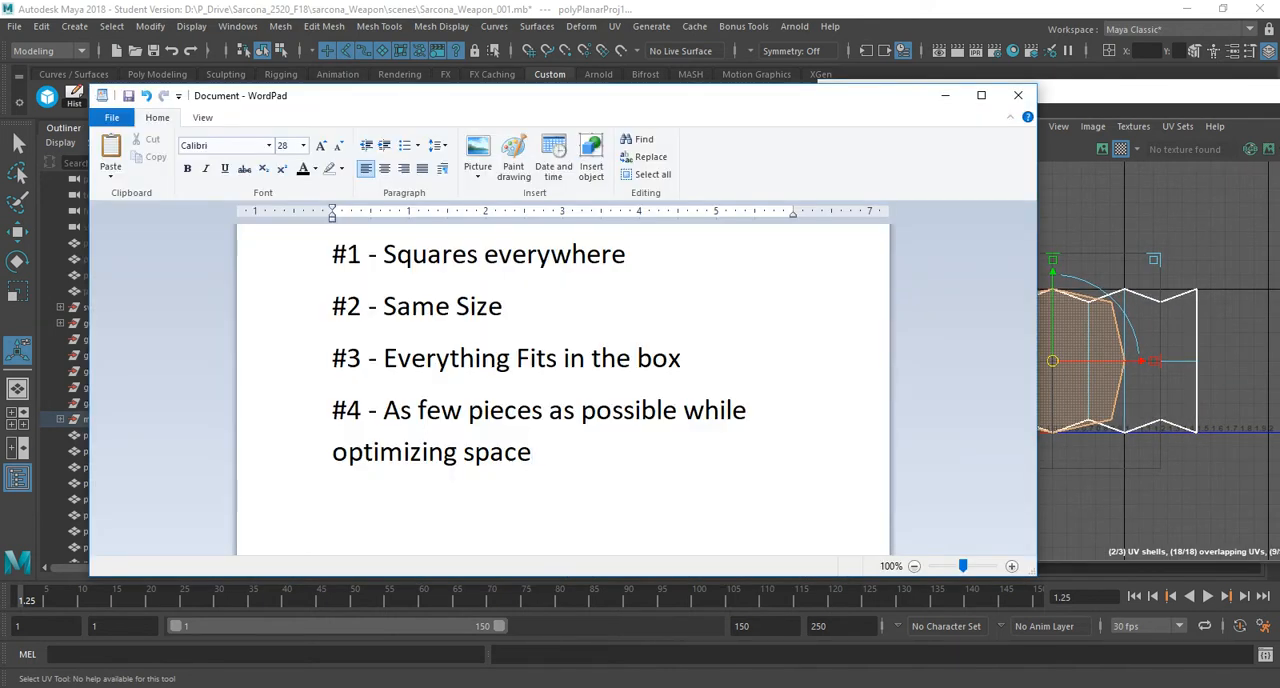
pyautogui.hotkey('alt', 'Tab')
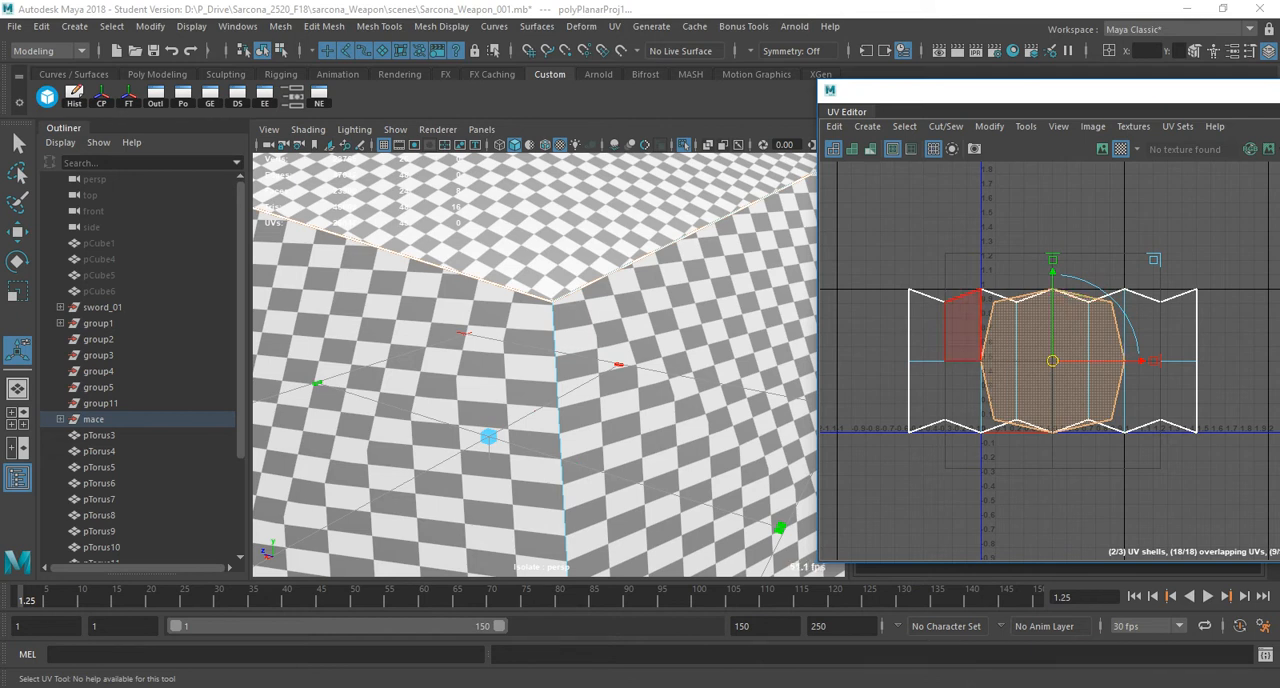
# Select all of the ball's UVs and unfold them with Unfold3D, using 1 iteration and a 4096 map size.
pyautogui.moveTo(977, 310); pyautogui.dragTo(940, 284, button='right')
pyautogui.moveTo(865, 209); pyautogui.dragTo(1268, 490)
pyautogui.keyDown('shift'); pyautogui.moveTo(975, 213); pyautogui.dragTo(827, 210, button='right'); pyautogui.keyUp('shift')
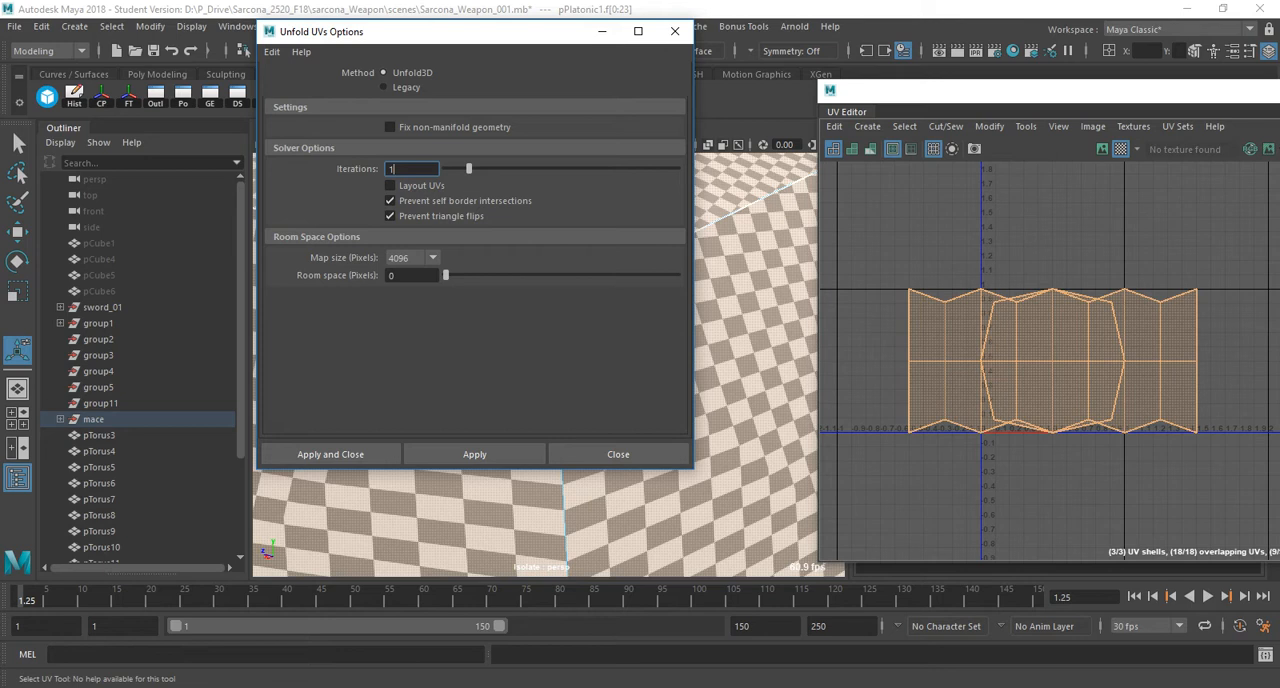
pyautogui.click(432, 258)
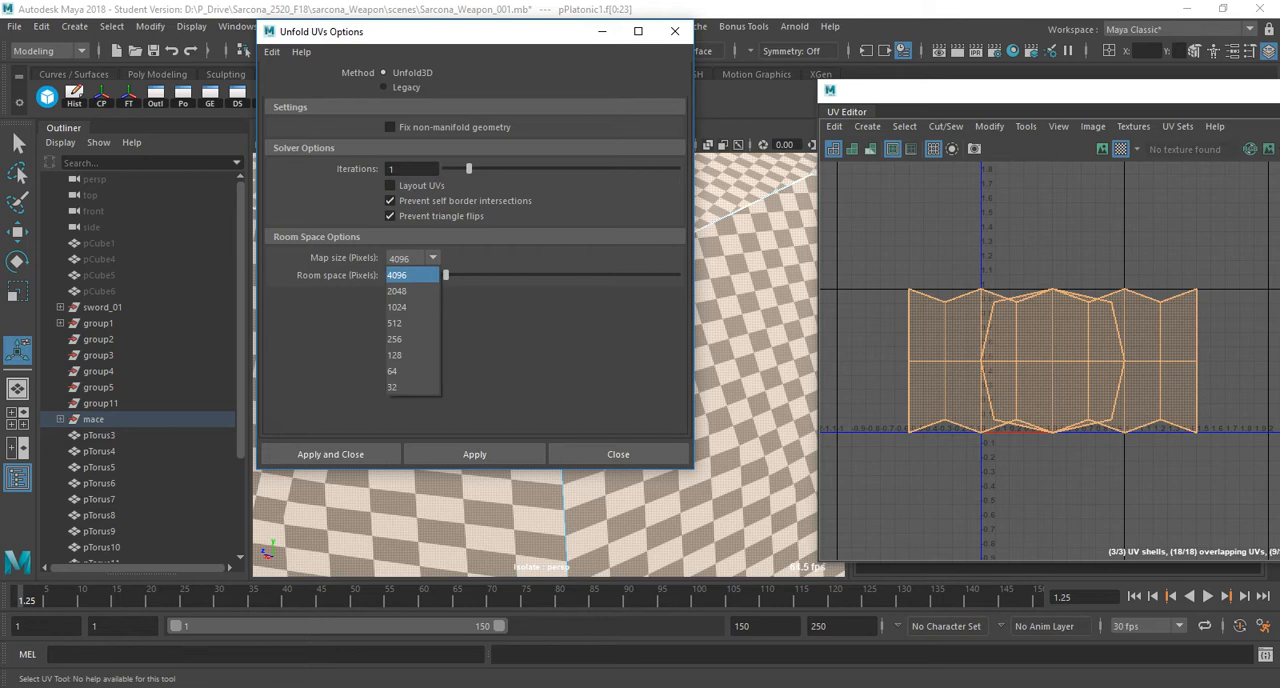
pyautogui.click(412, 275)
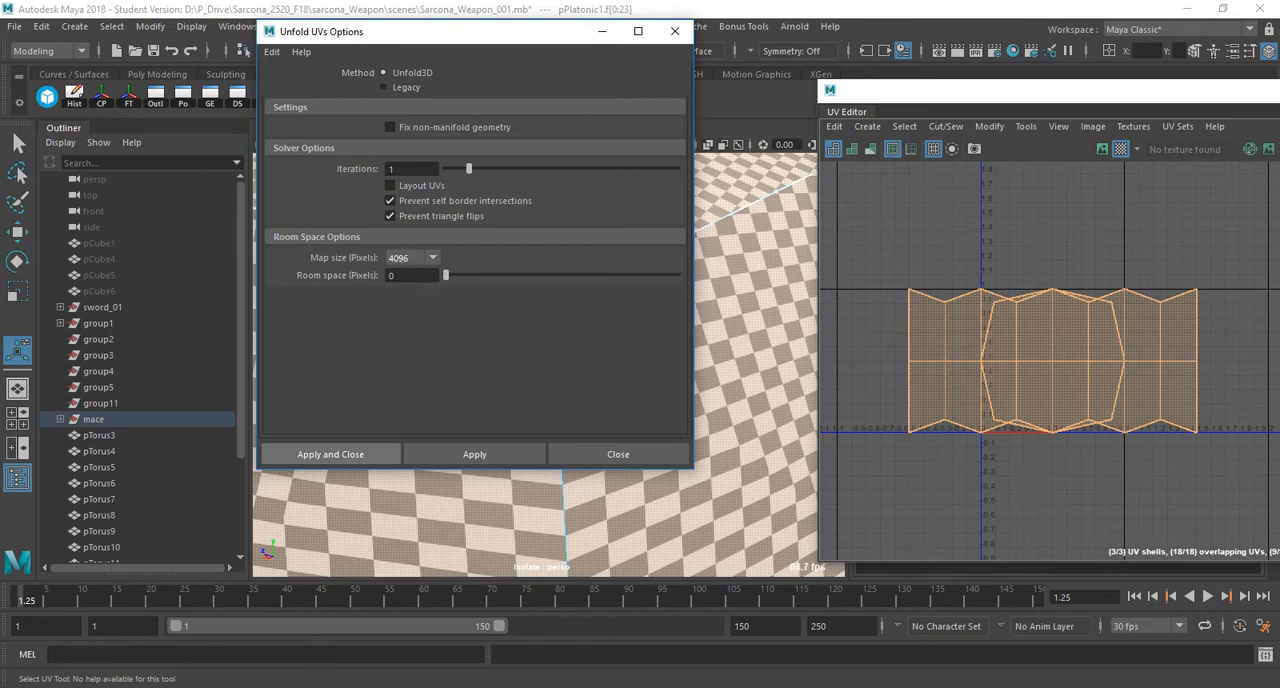
pyautogui.click(330, 454)
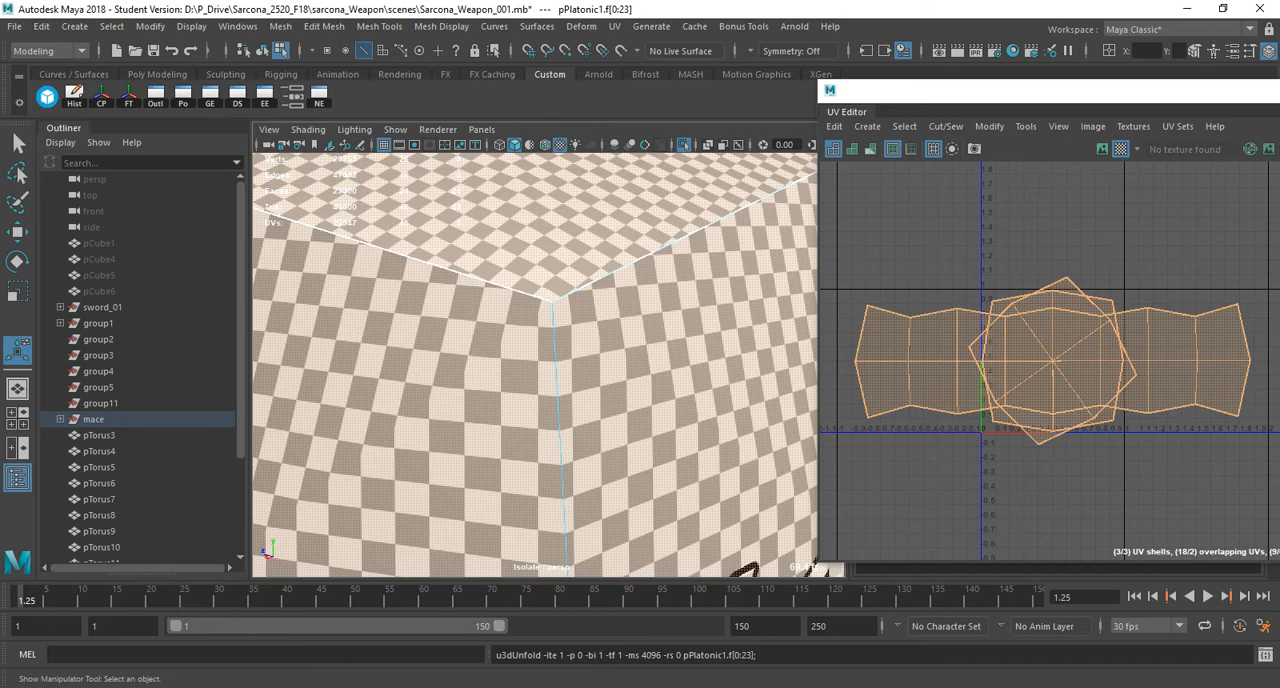
# Enlarge the visible UV Editor area and arrange the shells with Layout UVs at 4096 packing resolution, keeping shell pre-rotation off.
pyautogui.keyDown('alt'); pyautogui.moveTo(500, 380); pyautogui.dragTo(540, 348); pyautogui.keyUp('alt')
pyautogui.scroll(-4, 600, 384)
pyautogui.moveTo(1000, 90); pyautogui.dragTo(850, 112)
pyautogui.press('F8')
pyautogui.moveTo(901, 222); pyautogui.dragTo(829, 264, button='right')
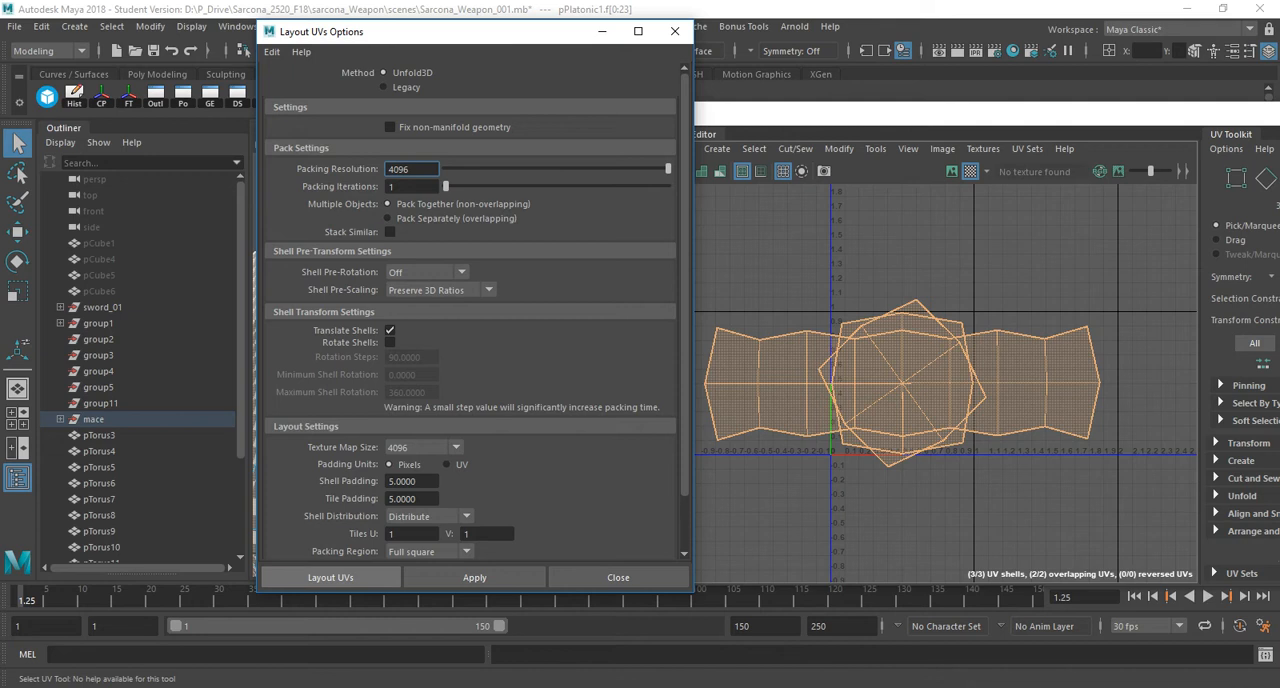
pyautogui.click(331, 577)
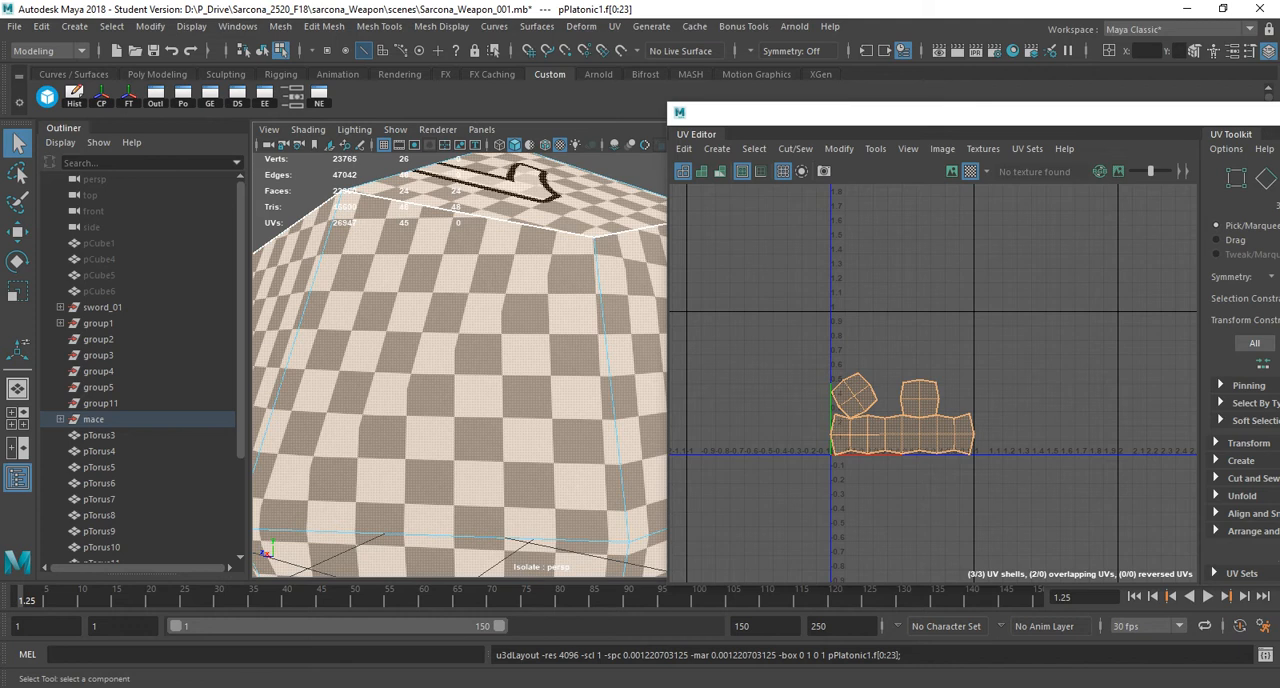
# Examine the checker squares on the ball and compare the packed shells with the four rules in the WordPad notes.
pyautogui.keyDown('alt'); pyautogui.moveTo(480, 330); pyautogui.dragTo(446, 404); pyautogui.keyUp('alt')
pyautogui.keyDown('alt'); pyautogui.moveTo(455, 320); pyautogui.dragTo(425, 345); pyautogui.keyUp('alt')
pyautogui.hotkey('alt', 'Tab')
pyautogui.hotkey('alt', 'Tab')
pyautogui.hotkey('alt', 'Tab')
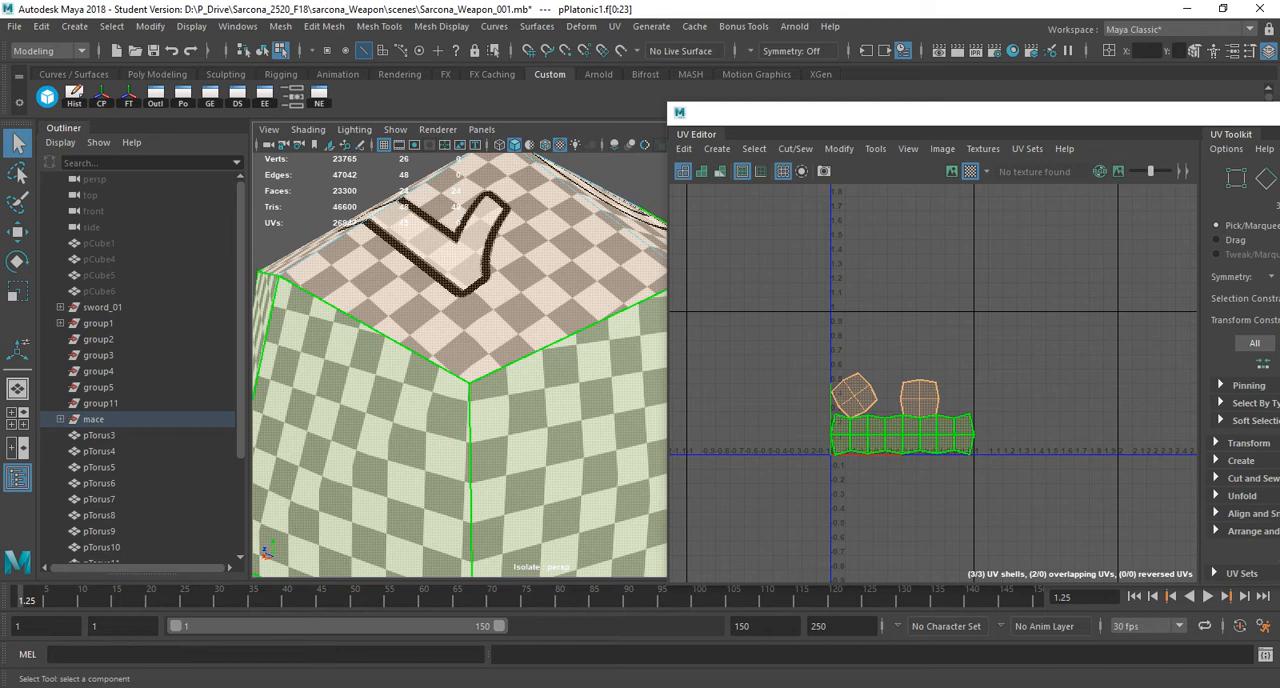
pyautogui.hotkey('alt', 'Tab')
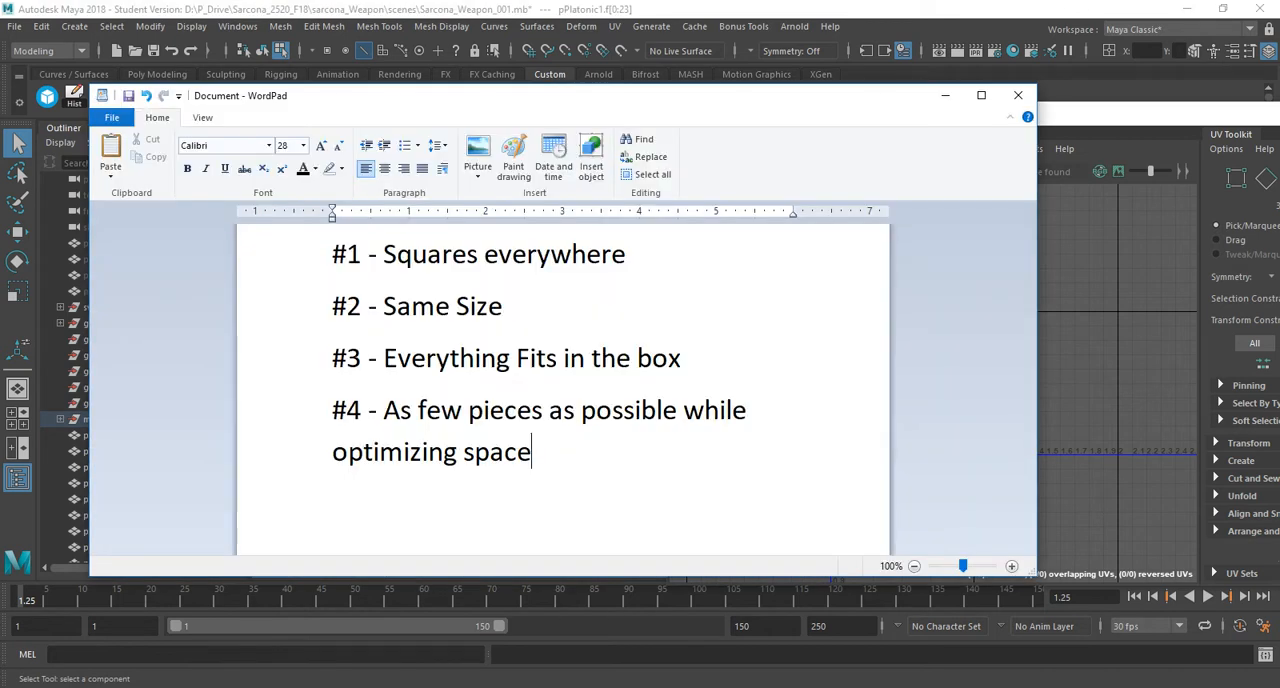
pyautogui.hotkey('alt', 'Tab')
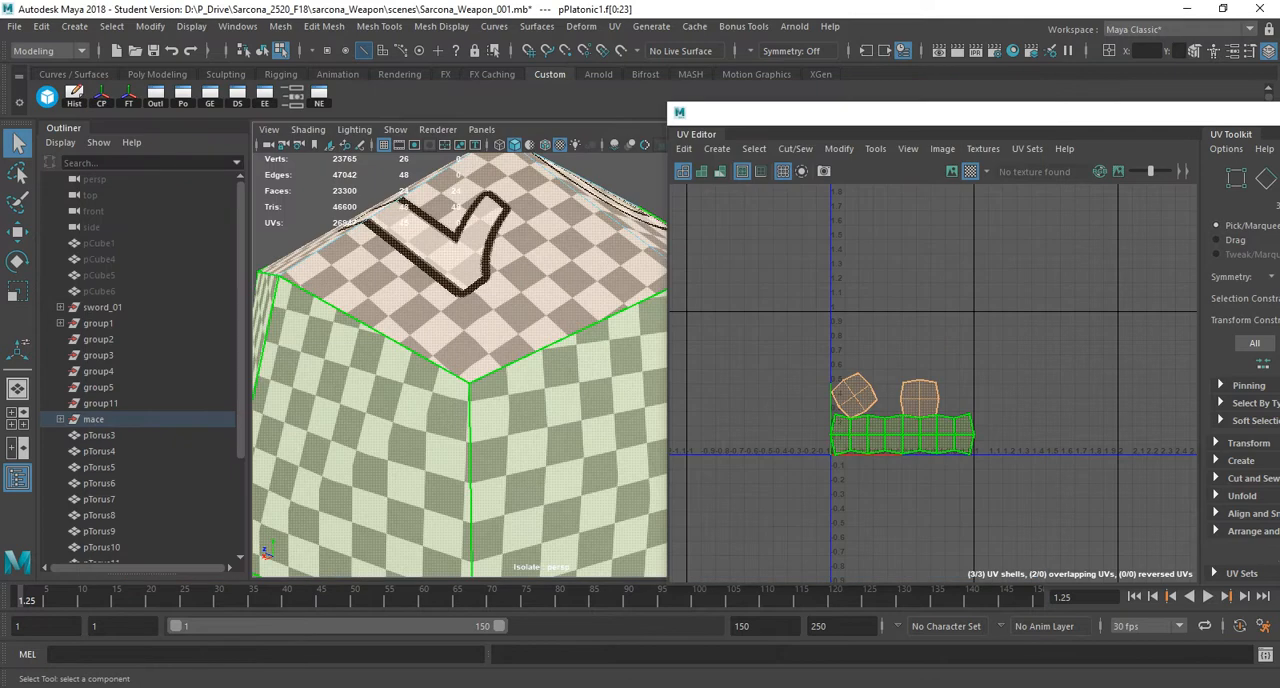
pyautogui.hotkey('alt', 'Tab')
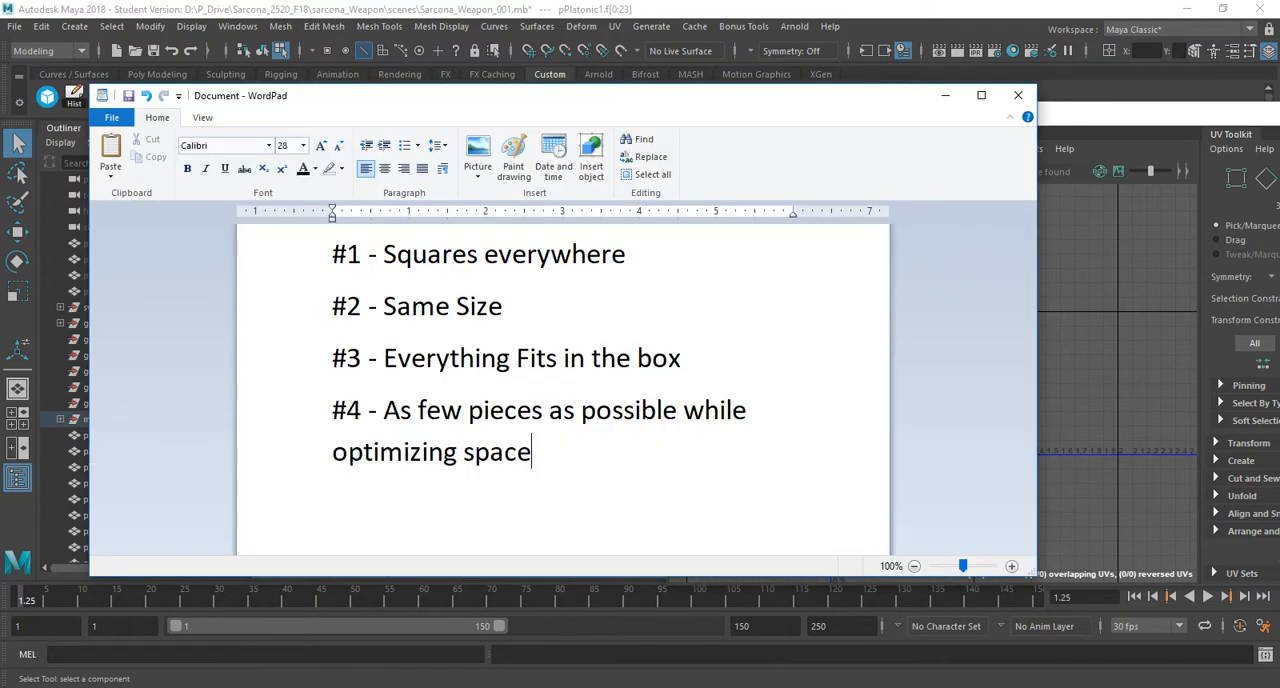
pyautogui.hotkey('alt', 'Tab')
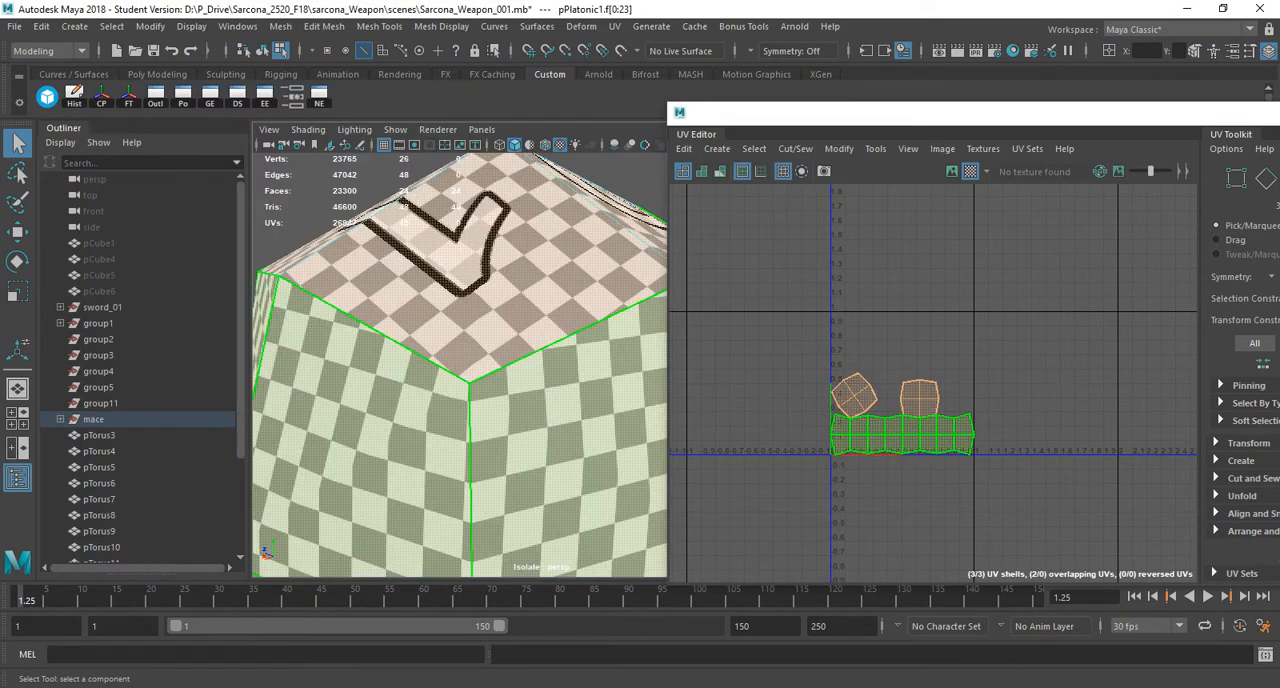
# Cut the long side-strip UV shell in half along its middle vertical edges.
pyautogui.keyDown('alt'); pyautogui.moveTo(885, 437); pyautogui.dragTo(891, 391, button='middle'); pyautogui.keyUp('alt')
pyautogui.keyDown('alt'); pyautogui.moveTo(891, 391); pyautogui.dragTo(960, 402, button='right'); pyautogui.keyUp('alt')
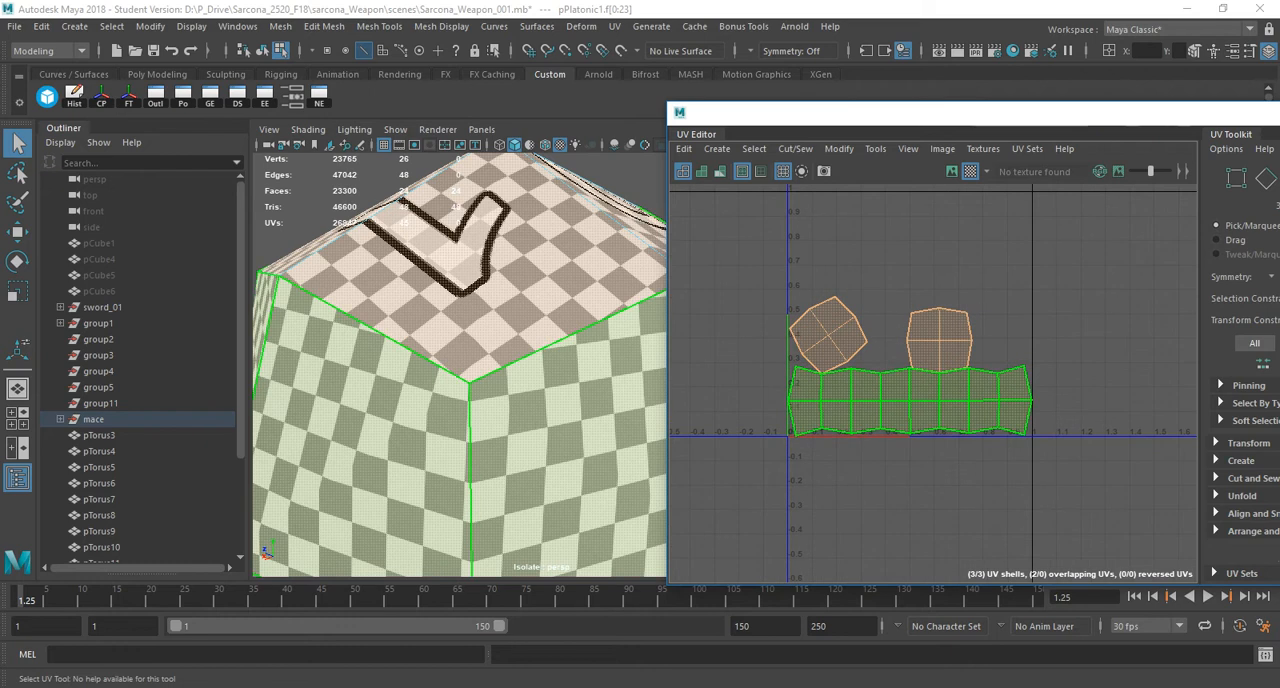
pyautogui.moveTo(883, 408); pyautogui.dragTo(883, 366, button='right')
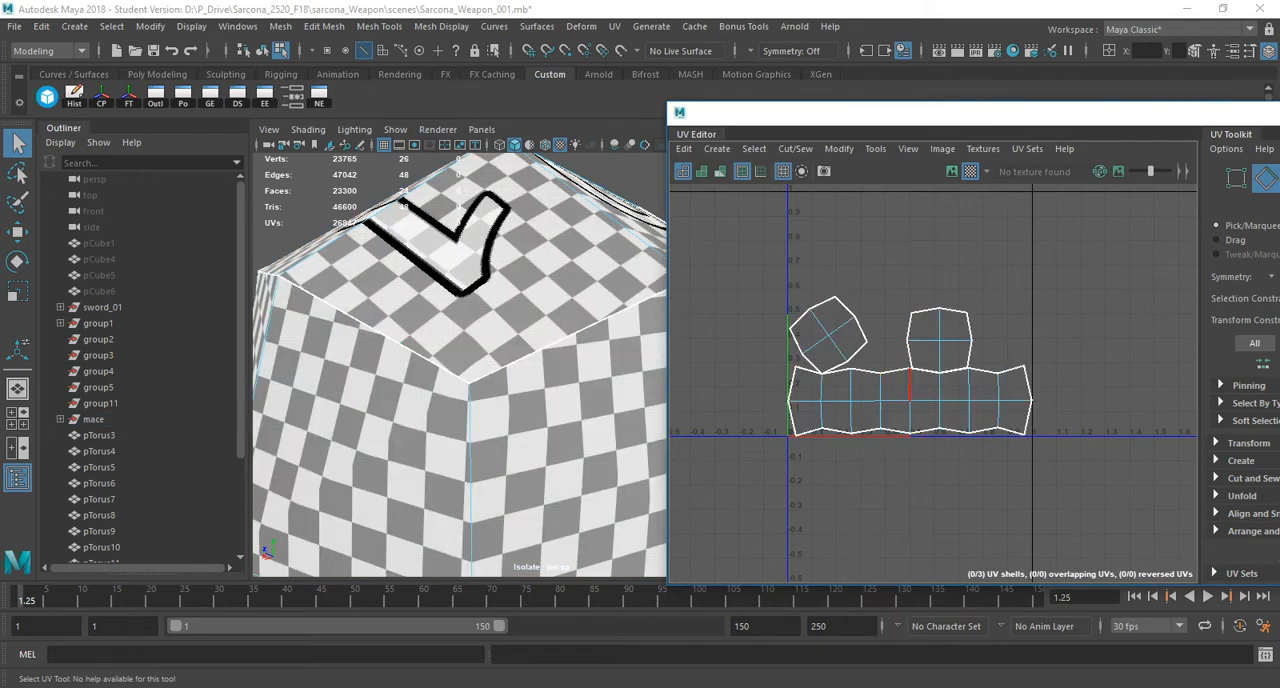
pyautogui.click(907, 384)
pyautogui.keyDown('shift'); pyautogui.moveTo(895, 292); pyautogui.dragTo(850, 290, button='right'); pyautogui.keyUp('shift')
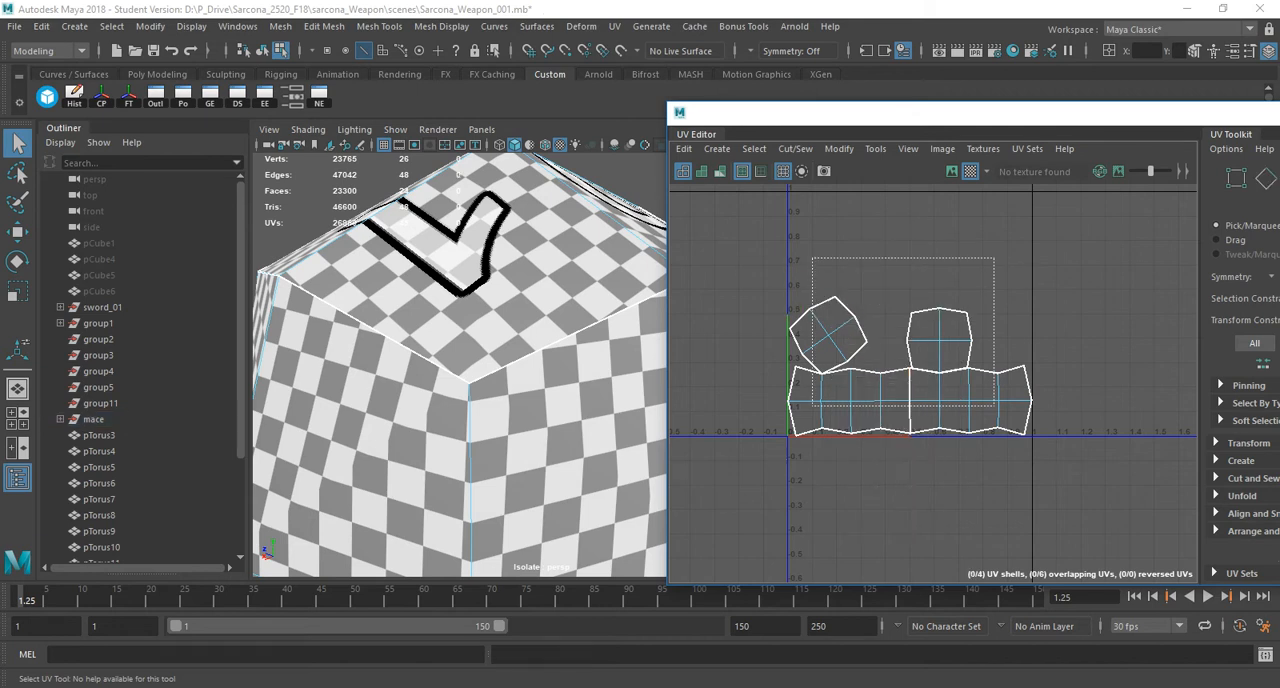
# Select all the UV shells and orient them, then rotate the two cap shells slightly to straighten them.
pyautogui.moveTo(817, 262); pyautogui.dragTo(1050, 460)
pyautogui.keyDown('shift'); pyautogui.moveTo(904, 215); pyautogui.dragTo(904, 258, button='right'); pyautogui.keyUp('shift')
pyautogui.keyDown('shift'); pyautogui.moveTo(926, 208); pyautogui.dragTo(926, 438, button='right'); pyautogui.keyUp('shift')
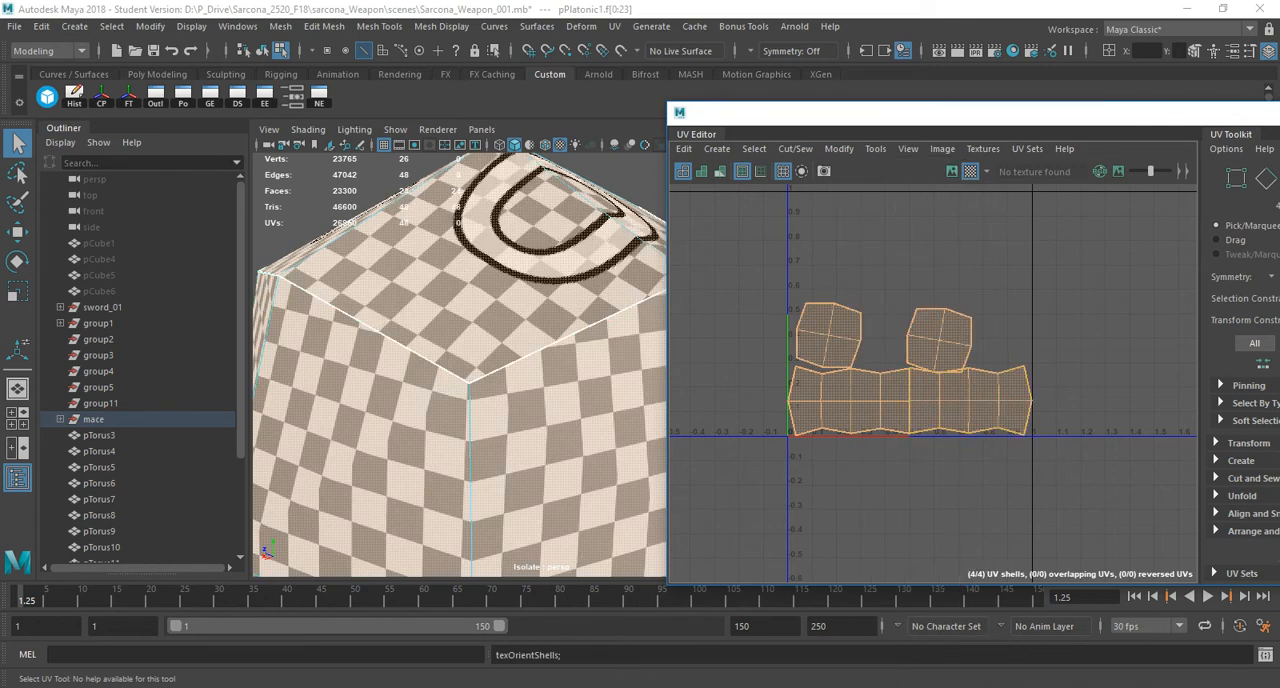
pyautogui.moveTo(889, 214)
pyautogui.keyDown('shift'); pyautogui.mouseDown(button='right')
pyautogui.moveTo(889, 246)
pyautogui.moveTo(889, 215)
pyautogui.mouseUp(button='right'); pyautogui.keyUp('shift')
pyautogui.moveTo(844, 269); pyautogui.dragTo(944, 336)
pyautogui.press('e')
pyautogui.moveTo(937, 286); pyautogui.dragTo(928, 281)
pyautogui.press('w')
# Select all four UV shells, repack them with Layout UVs, and check the checker pattern on the ball.
pyautogui.moveTo(1036, 234); pyautogui.dragTo(819, 425)
pyautogui.keyDown('shift'); pyautogui.moveTo(917, 214); pyautogui.dragTo(733, 274, button='right'); pyautogui.keyUp('shift')
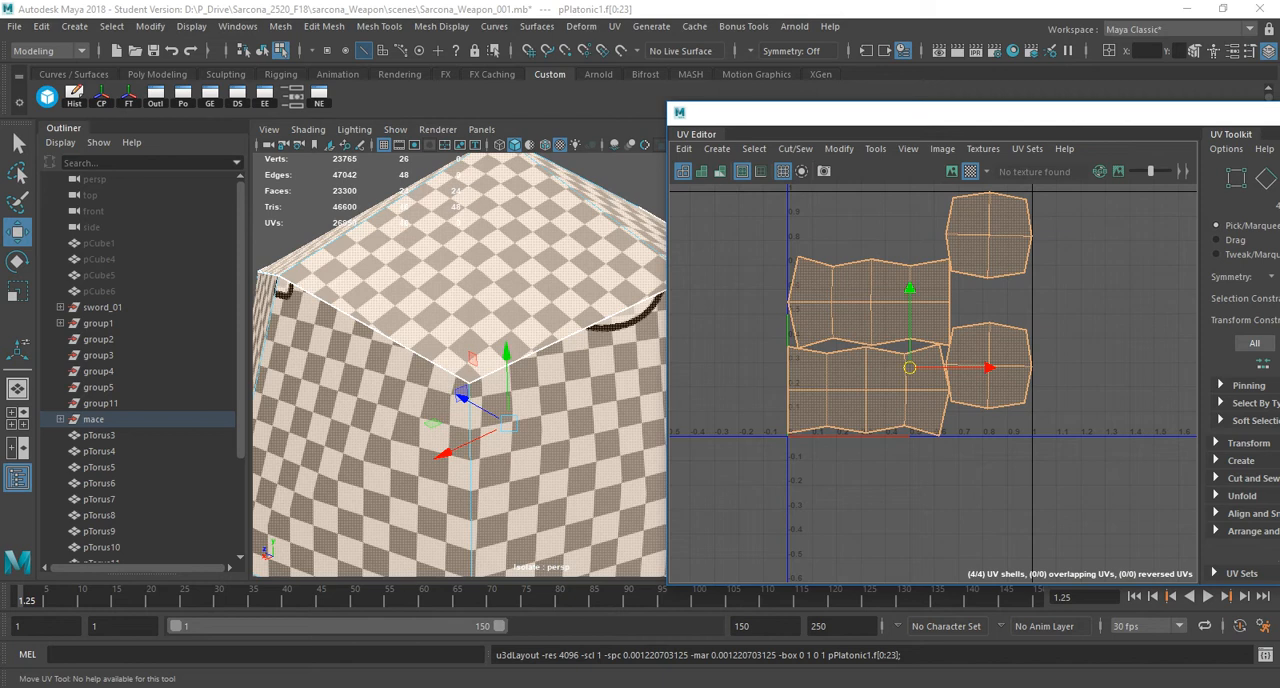
pyautogui.keyDown('alt'); pyautogui.moveTo(455, 340); pyautogui.dragTo(490, 415); pyautogui.keyUp('alt')
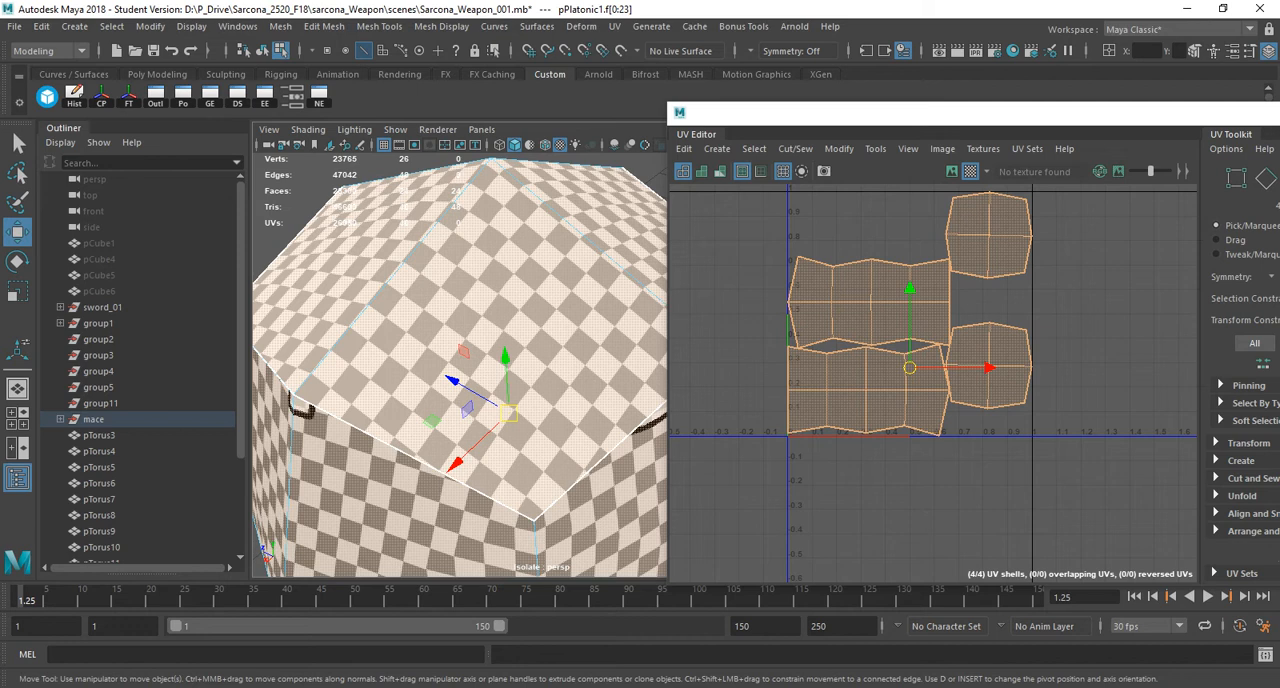
pyautogui.scroll(-4, 460, 365)
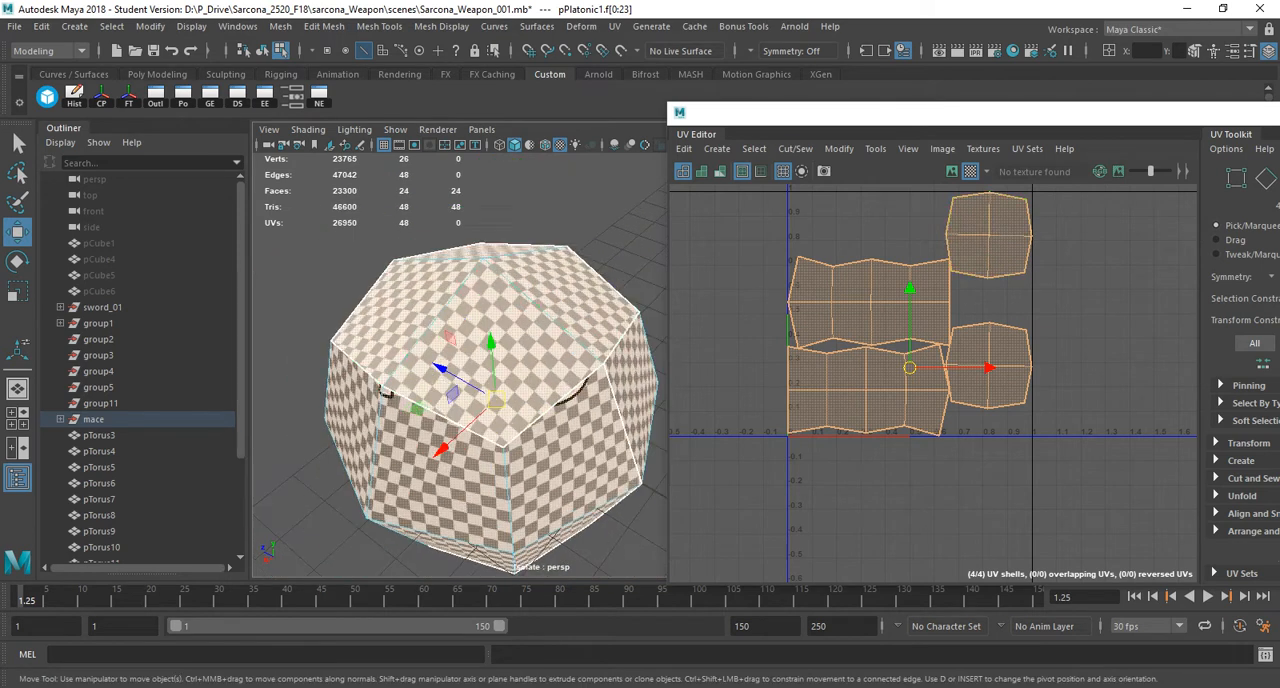
# Return to object mode and clear the selection to view the ball unselected.
pyautogui.press('F8')
pyautogui.click(600, 225)
pyautogui.keyDown('alt'); pyautogui.moveTo(530, 420); pyautogui.dragTo(495, 355); pyautogui.keyUp('alt')
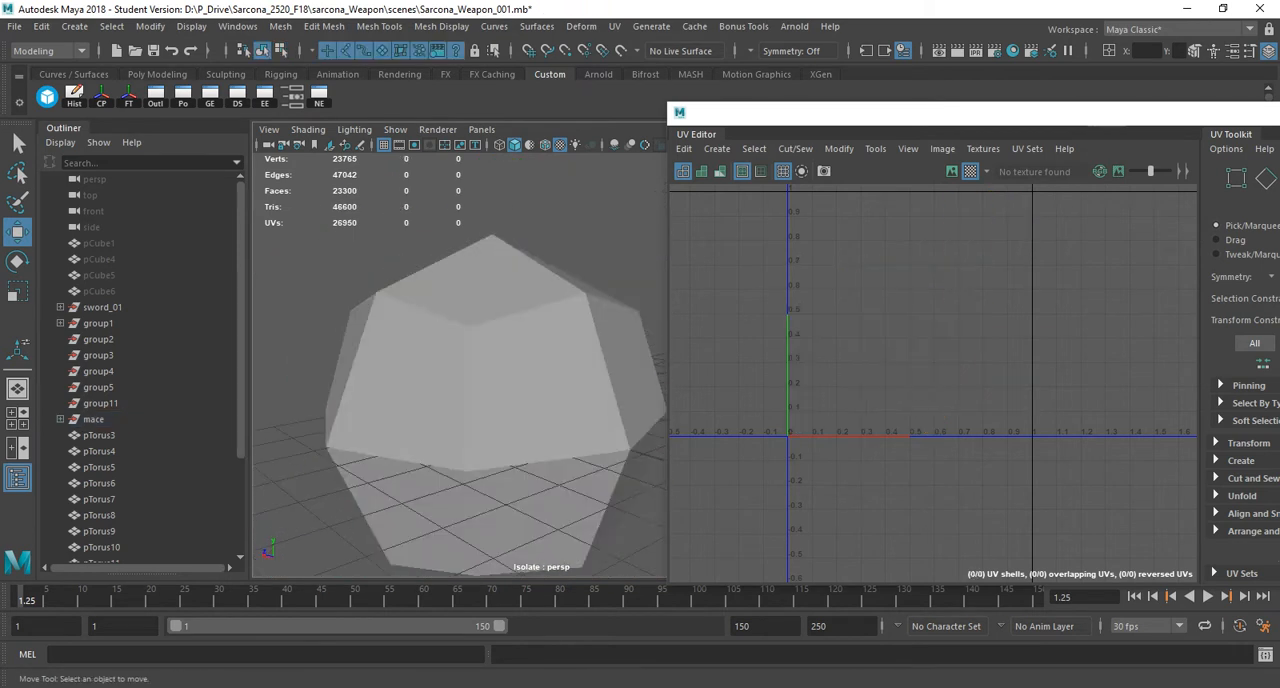
# Select the mace ball and compare its checker pattern with and without smooth mesh preview.
pyautogui.click(495, 365)
pyautogui.press('3')
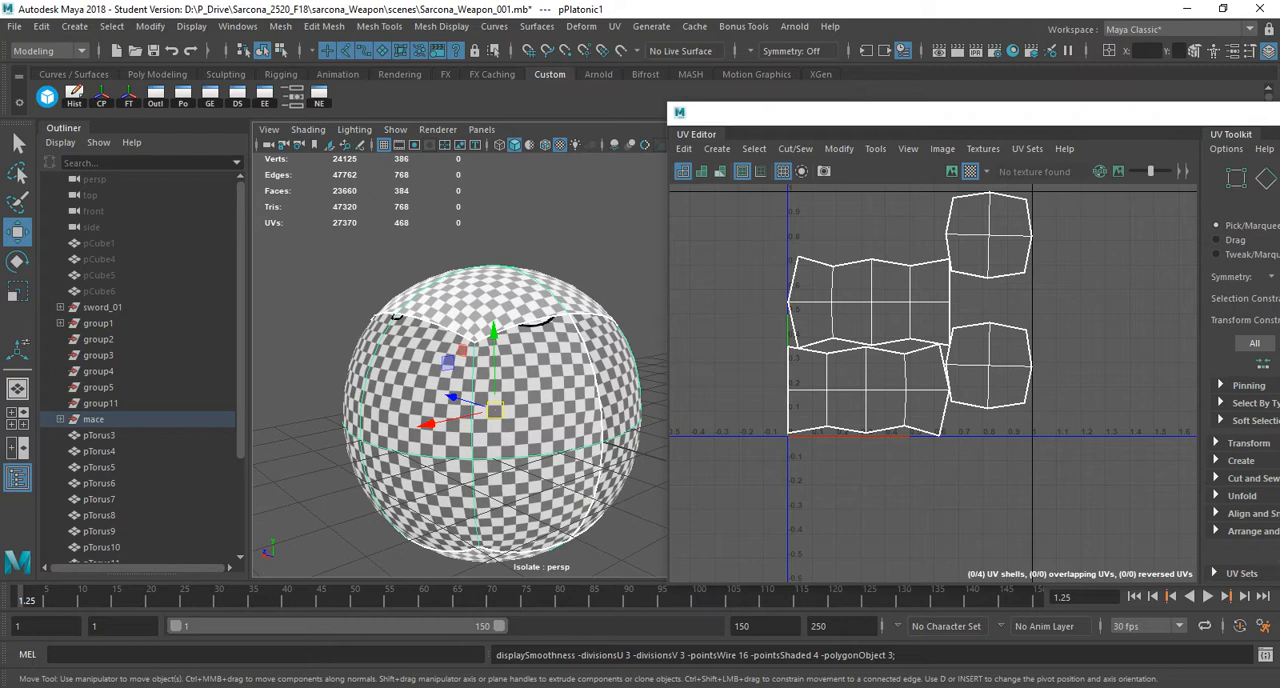
pyautogui.scroll(8, 460, 365)
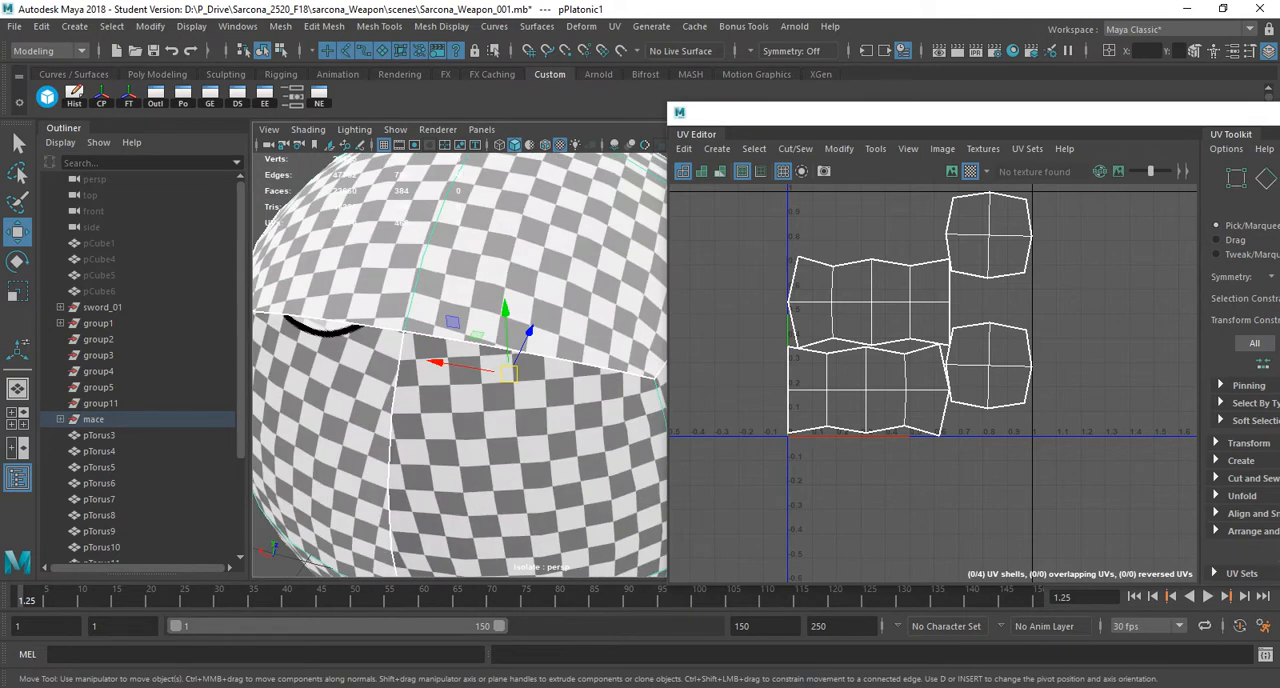
pyautogui.press('3')
pyautogui.press('1')
pyautogui.press('3')
pyautogui.press('1')
pyautogui.press('3')
pyautogui.press('1')
pyautogui.press('3')
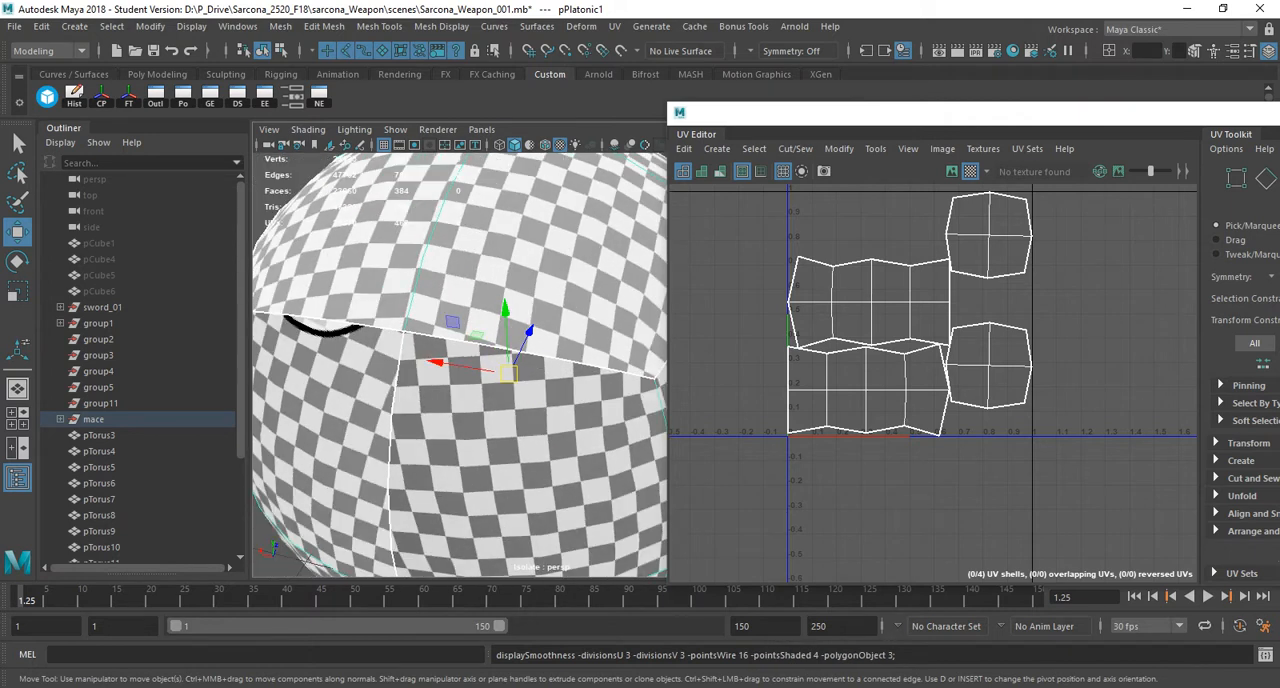
pyautogui.keyDown('alt'); pyautogui.moveTo(456, 330); pyautogui.dragTo(376, 350, button='right'); pyautogui.keyUp('alt')
pyautogui.keyDown('alt'); pyautogui.moveTo(380, 352); pyautogui.dragTo(490, 352); pyautogui.keyUp('alt')
pyautogui.keyDown('alt'); pyautogui.moveTo(930, 340); pyautogui.dragTo(890, 332, button='right'); pyautogui.keyUp('alt')
pyautogui.keyDown('alt'); pyautogui.moveTo(890, 332); pyautogui.dragTo(880, 358, button='middle'); pyautogui.keyUp('alt')
# Turn off the ball's smooth preview and apply Mesh Smooth to it with 2 divisions.
pyautogui.press('1')
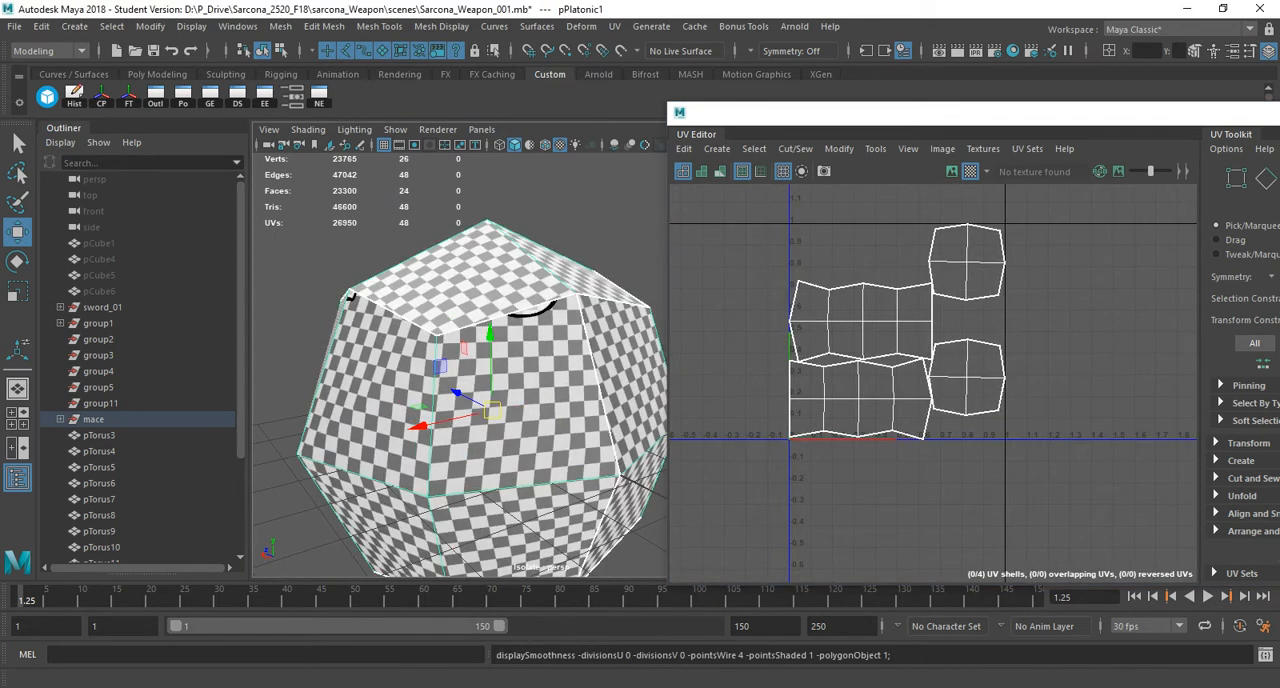
pyautogui.click(280, 26)
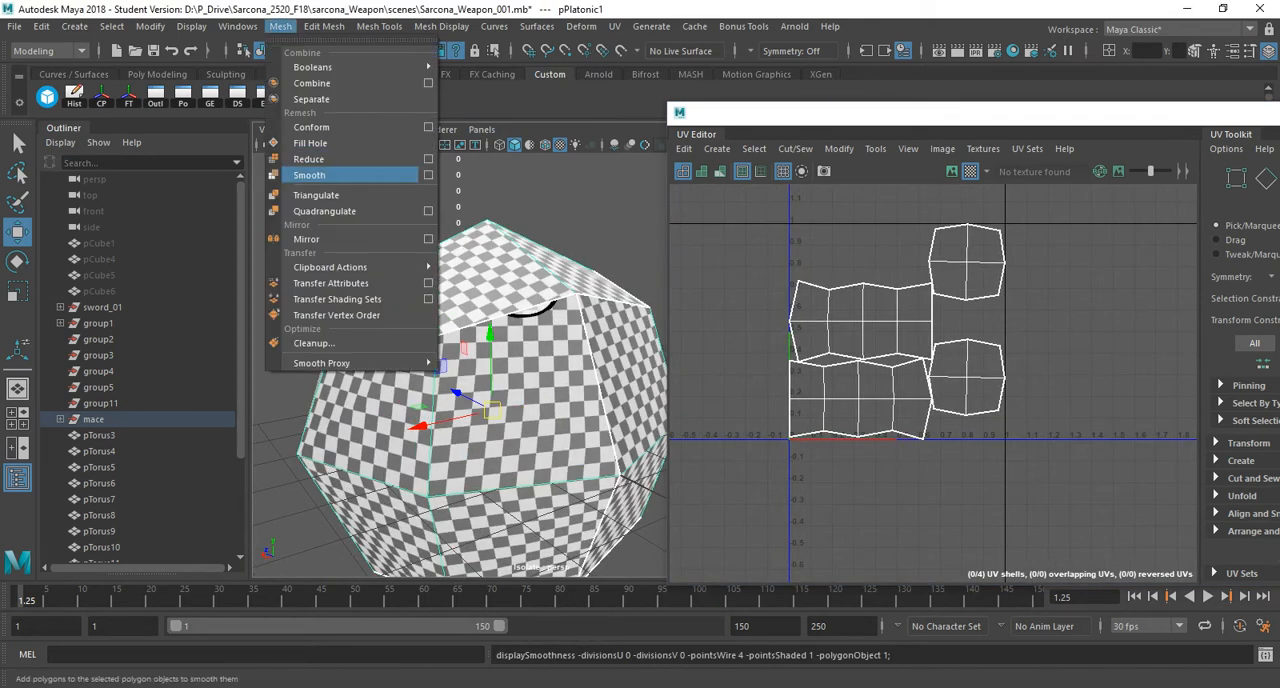
pyautogui.click(309, 175)
pyautogui.keyDown('alt'); pyautogui.moveTo(460, 405); pyautogui.dragTo(463, 374); pyautogui.keyUp('alt')
pyautogui.moveTo(850, 113); pyautogui.dragTo(363, 141)
pyautogui.scroll(-5, 1100, 290)
pyautogui.click(1223, 317)
pyautogui.write('2')
pyautogui.press('Return')
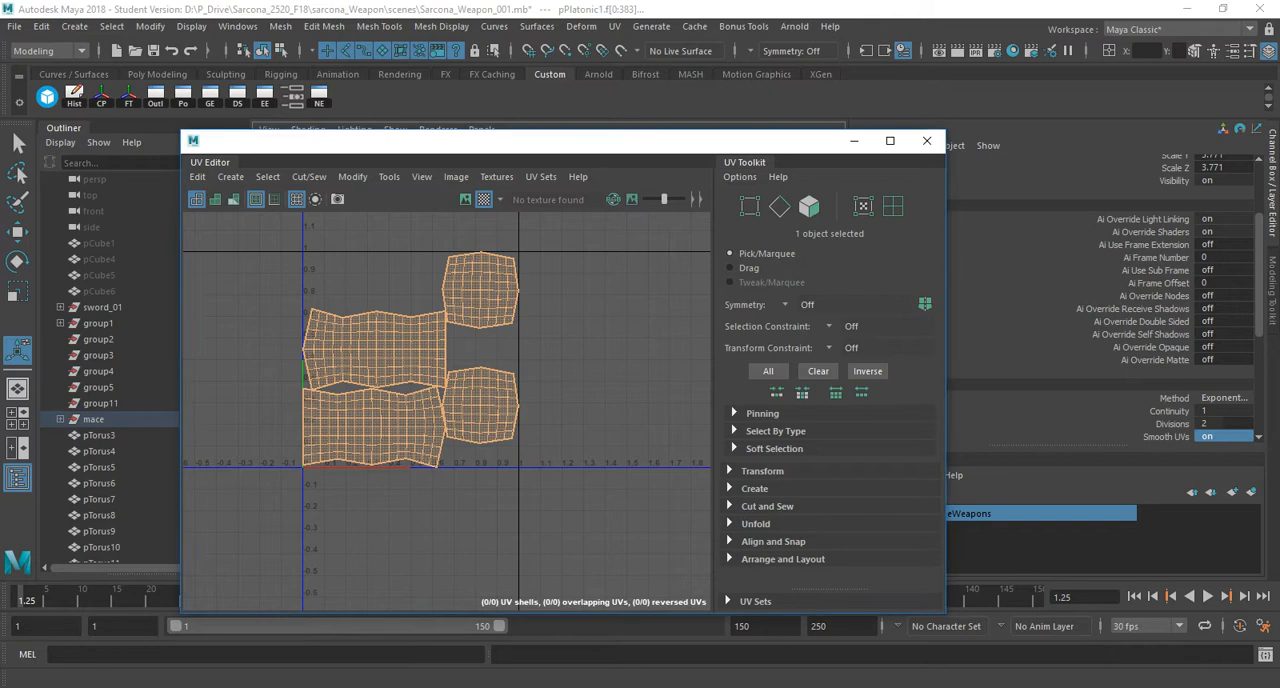
# Select all four UV shells of the smoothed ball, unfold them, and repack them with Layout UVs.
pyautogui.moveTo(560, 141); pyautogui.dragTo(990, 118)
pyautogui.moveTo(848, 276); pyautogui.dragTo(786, 253, button='right')
pyautogui.moveTo(702, 200); pyautogui.dragTo(1014, 476)
pyautogui.keyDown('shift'); pyautogui.moveTo(906, 215); pyautogui.dragTo(640, 236, button='right'); pyautogui.keyUp('shift')
pyautogui.keyDown('shift'); pyautogui.moveTo(811, 214); pyautogui.dragTo(670, 257, button='right'); pyautogui.keyUp('shift')
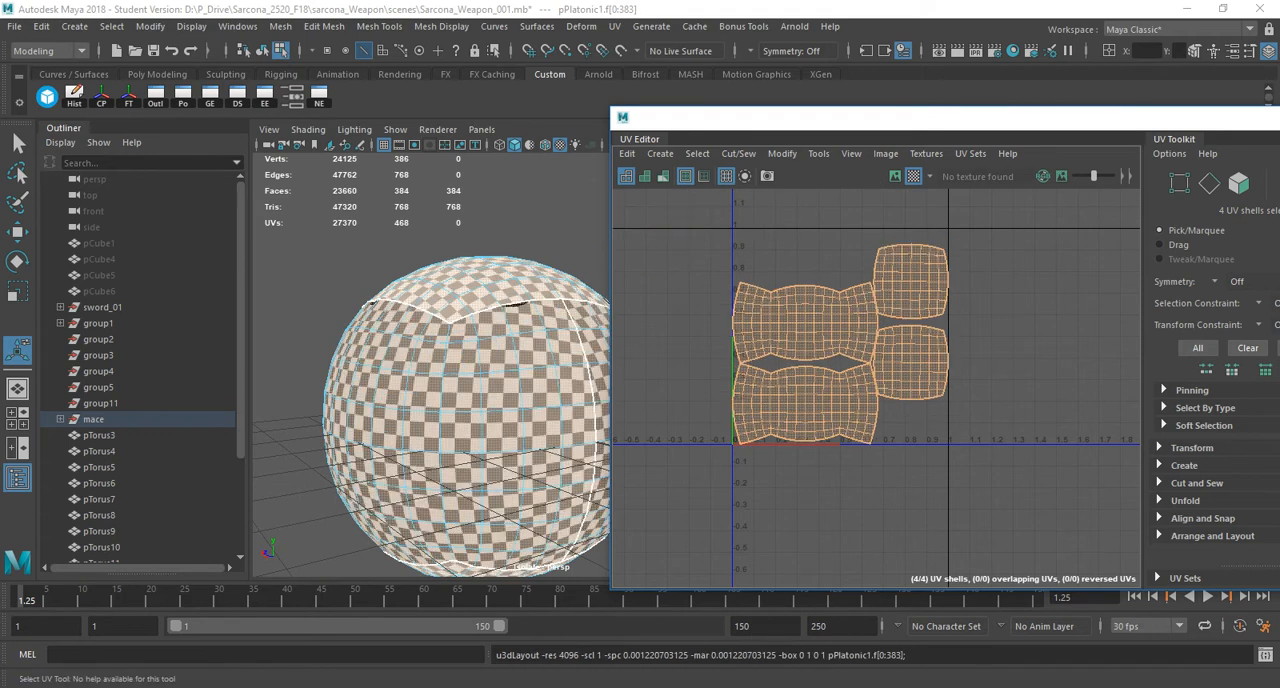
pyautogui.keyDown('alt'); pyautogui.moveTo(460, 300); pyautogui.dragTo(465, 355); pyautogui.keyUp('alt')
# Return to object mode, deselect the ball, and turn off isolate select to show the whole mace.
pyautogui.press('q')
pyautogui.press('F8')
pyautogui.click(400, 245)
pyautogui.keyDown('alt'); pyautogui.moveTo(420, 300); pyautogui.dragTo(450, 335); pyautogui.keyUp('alt')
pyautogui.click(450, 335)
pyautogui.keyDown('alt'); pyautogui.moveTo(450, 335); pyautogui.dragTo(542, 368, button='right'); pyautogui.keyUp('alt')
pyautogui.keyDown('alt'); pyautogui.moveTo(500, 380); pyautogui.dragTo(497, 465); pyautogui.keyUp('alt')
pyautogui.moveTo(730, 118); pyautogui.dragTo(1143, 111)
pyautogui.click(684, 145)
# Select the upward-pointing spike on the mace ball and view it up close.
pyautogui.keyDown('alt'); pyautogui.moveTo(640, 385); pyautogui.dragTo(560, 350, button='right'); pyautogui.keyUp('alt')
pyautogui.keyDown('alt'); pyautogui.moveTo(590, 360); pyautogui.dragTo(526, 290); pyautogui.keyUp('alt')
pyautogui.click(522, 262)
pyautogui.moveTo(1143, 111); pyautogui.dragTo(739, 356)
pyautogui.keyDown('alt'); pyautogui.moveTo(450, 350); pyautogui.dragTo(560, 318); pyautogui.keyUp('alt')
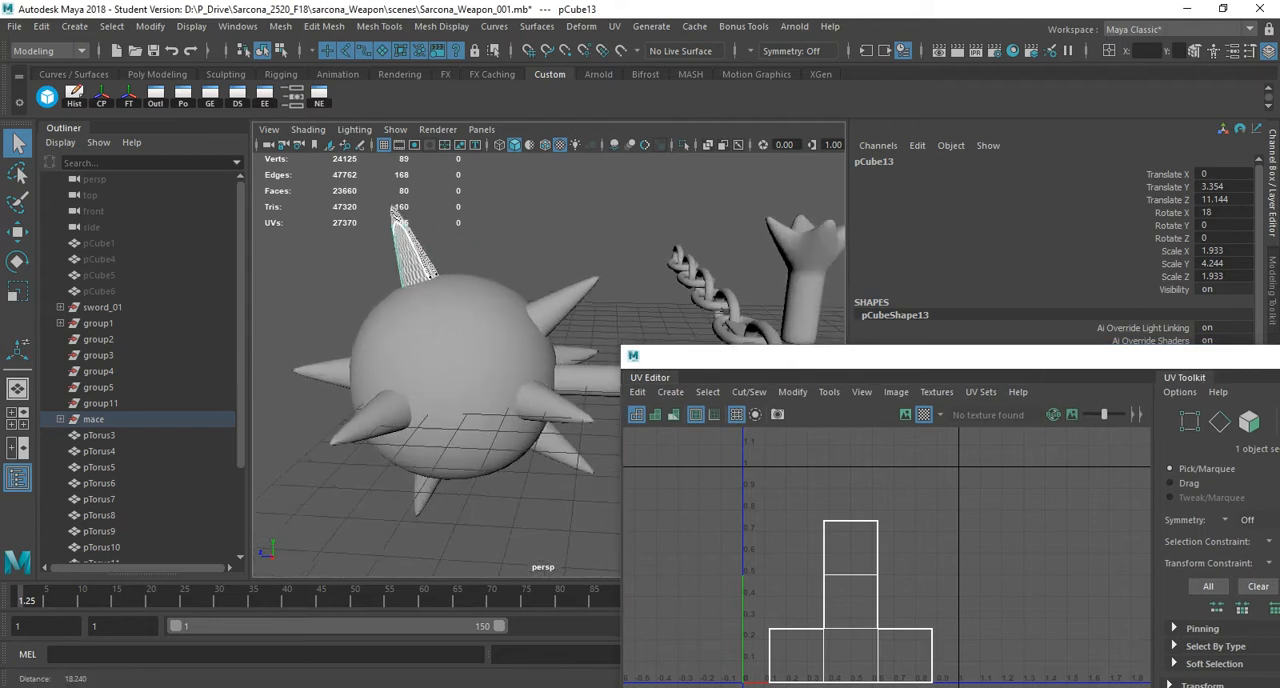
pyautogui.keyDown('alt'); pyautogui.moveTo(560, 318); pyautogui.dragTo(634, 341, button='right'); pyautogui.keyUp('alt')
pyautogui.keyDown('alt'); pyautogui.moveTo(634, 341); pyautogui.dragTo(560, 300); pyautogui.keyUp('alt')
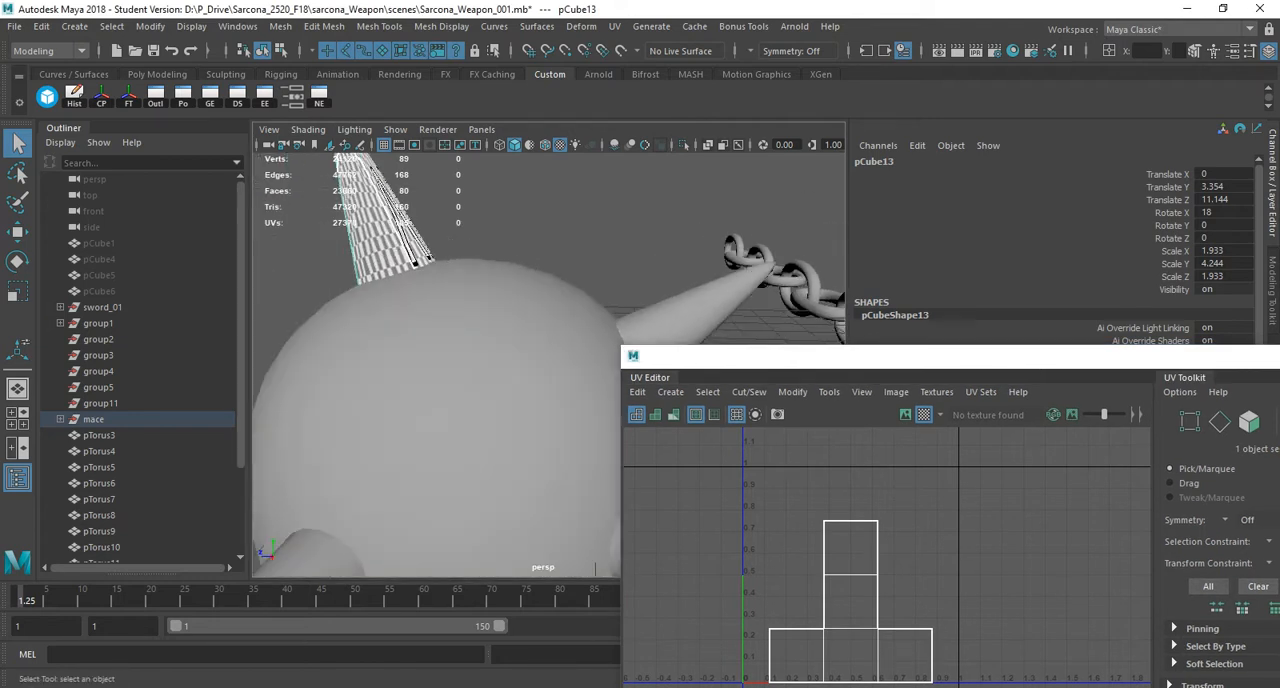
# Show the upper spike without smooth preview and examine its checker pattern against its UV layout.
pyautogui.moveTo(800, 355); pyautogui.dragTo(672, 133)
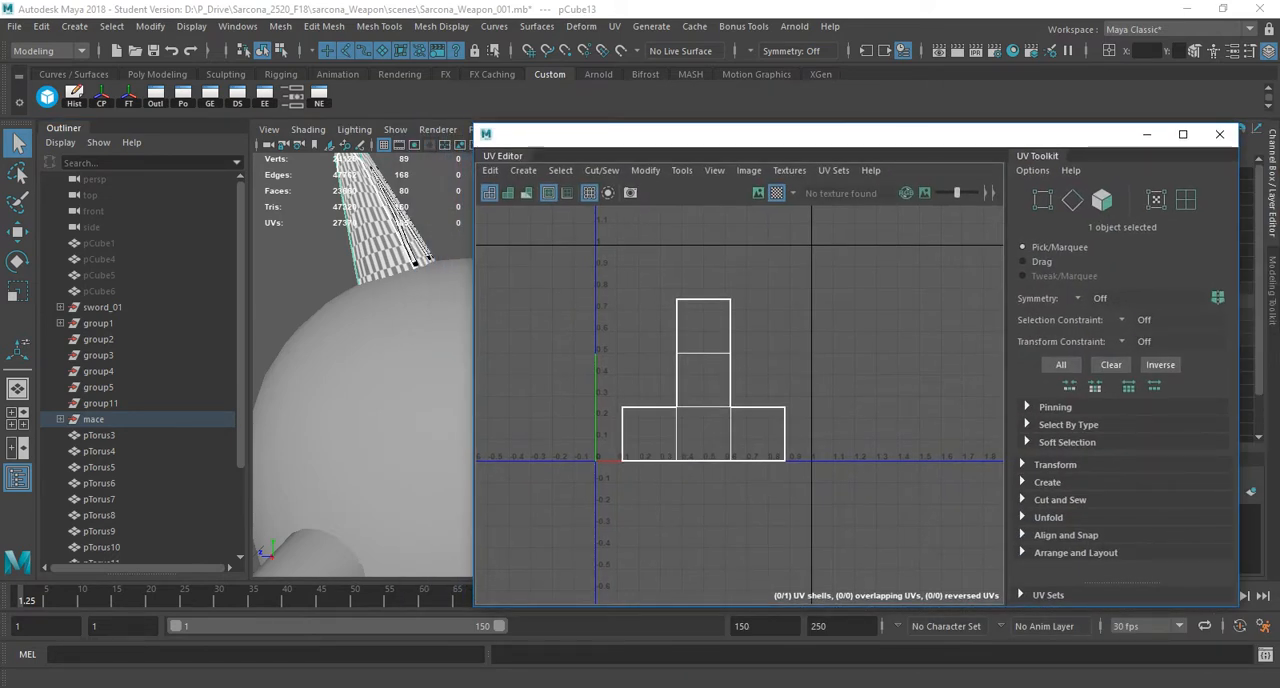
pyautogui.keyDown('alt'); pyautogui.moveTo(350, 250); pyautogui.dragTo(382, 422, button='middle'); pyautogui.keyUp('alt')
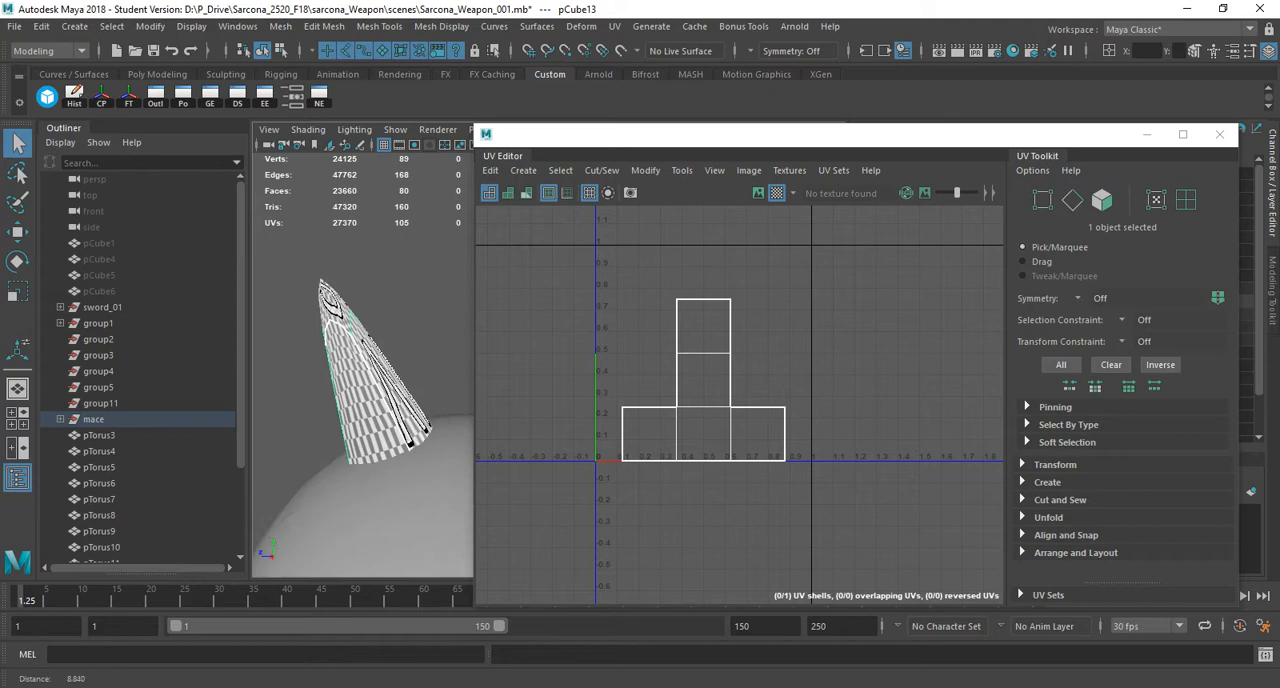
pyautogui.keyDown('alt'); pyautogui.moveTo(350, 400); pyautogui.dragTo(440, 400, button='right'); pyautogui.keyUp('alt')
pyautogui.keyDown('alt'); pyautogui.moveTo(360, 400); pyautogui.dragTo(380, 395); pyautogui.keyUp('alt')
pyautogui.keyDown('alt'); pyautogui.moveTo(345, 400); pyautogui.dragTo(440, 380, button='middle'); pyautogui.keyUp('alt')
pyautogui.press('1')
pyautogui.keyDown('alt'); pyautogui.moveTo(430, 390); pyautogui.dragTo(365, 390, button='right'); pyautogui.keyUp('alt')
pyautogui.keyDown('alt'); pyautogui.moveTo(365, 390); pyautogui.dragTo(402, 412, button='middle'); pyautogui.keyUp('alt')
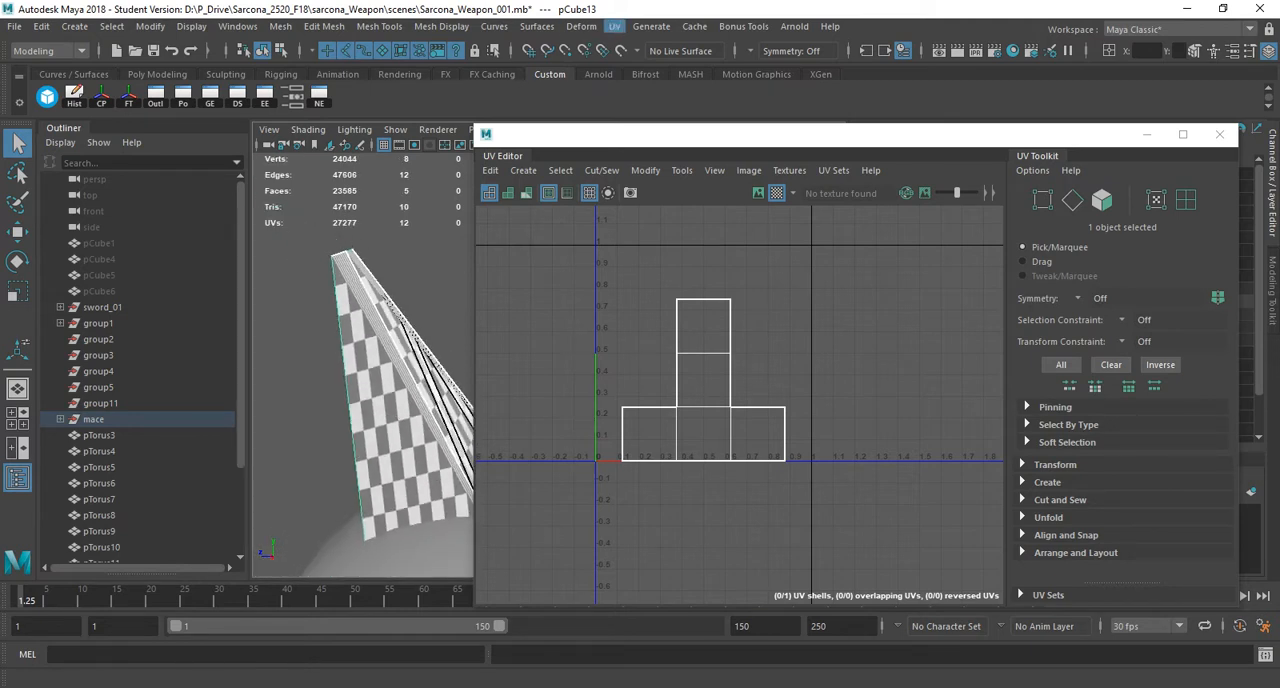
pyautogui.moveTo(800, 133); pyautogui.dragTo(1189, 255)
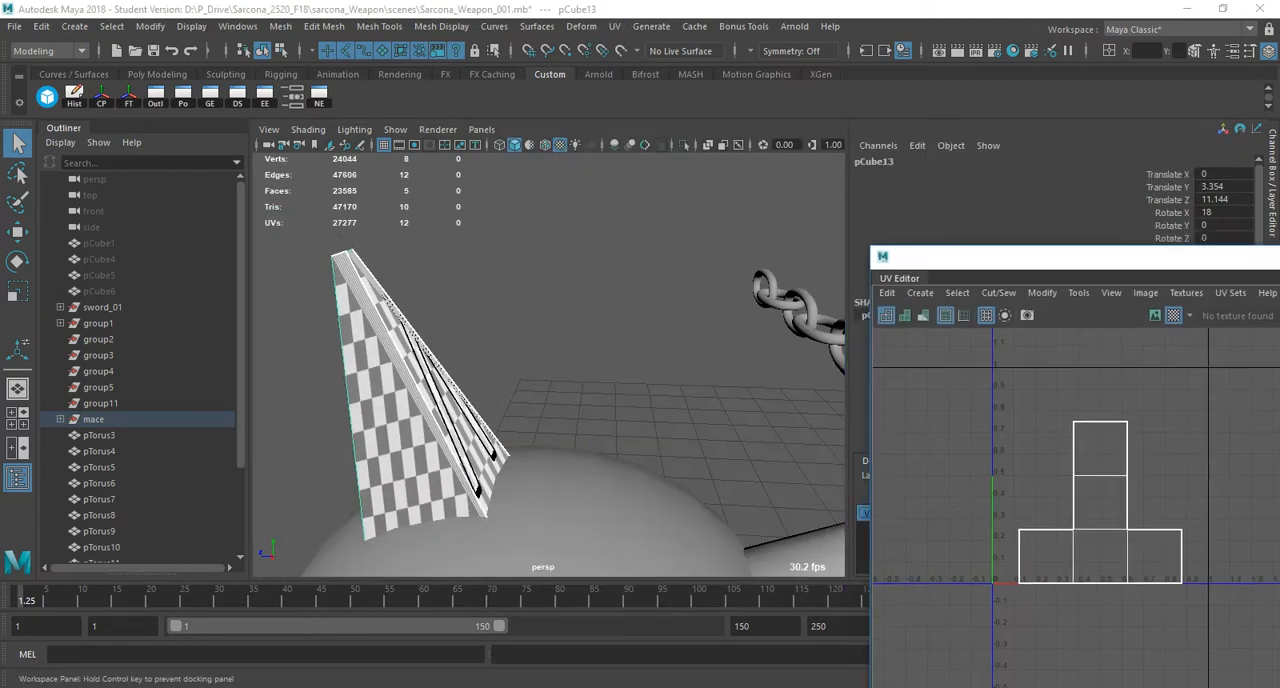
# Select the spike opposite the mace handle, frame it, and turn off its smooth preview.
pyautogui.keyDown('alt'); pyautogui.moveTo(560, 380); pyautogui.dragTo(440, 380, button='right'); pyautogui.keyUp('alt')
pyautogui.keyDown('alt'); pyautogui.moveTo(500, 370); pyautogui.dragTo(590, 405); pyautogui.keyUp('alt')
pyautogui.click(395, 410)
pyautogui.keyDown('alt'); pyautogui.moveTo(395, 410); pyautogui.dragTo(430, 474); pyautogui.keyUp('alt')
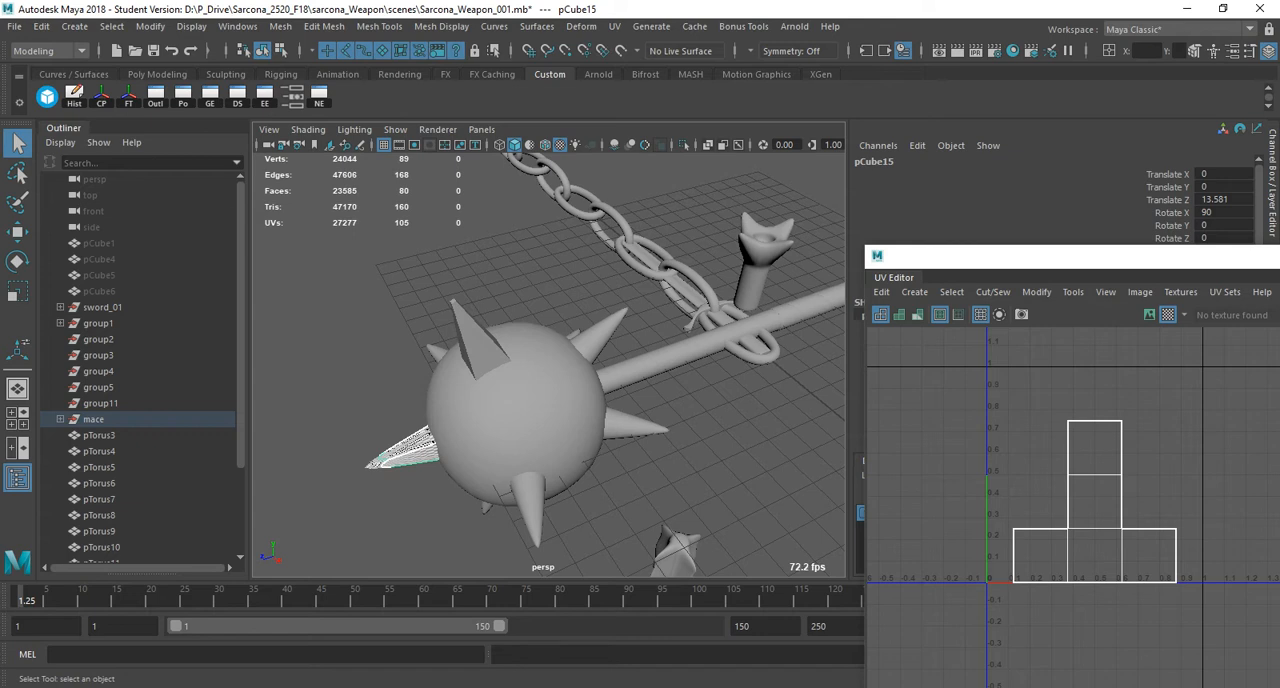
pyautogui.click(531, 508)
pyautogui.keyDown('alt'); pyautogui.moveTo(531, 508); pyautogui.dragTo(438, 506); pyautogui.keyUp('alt')
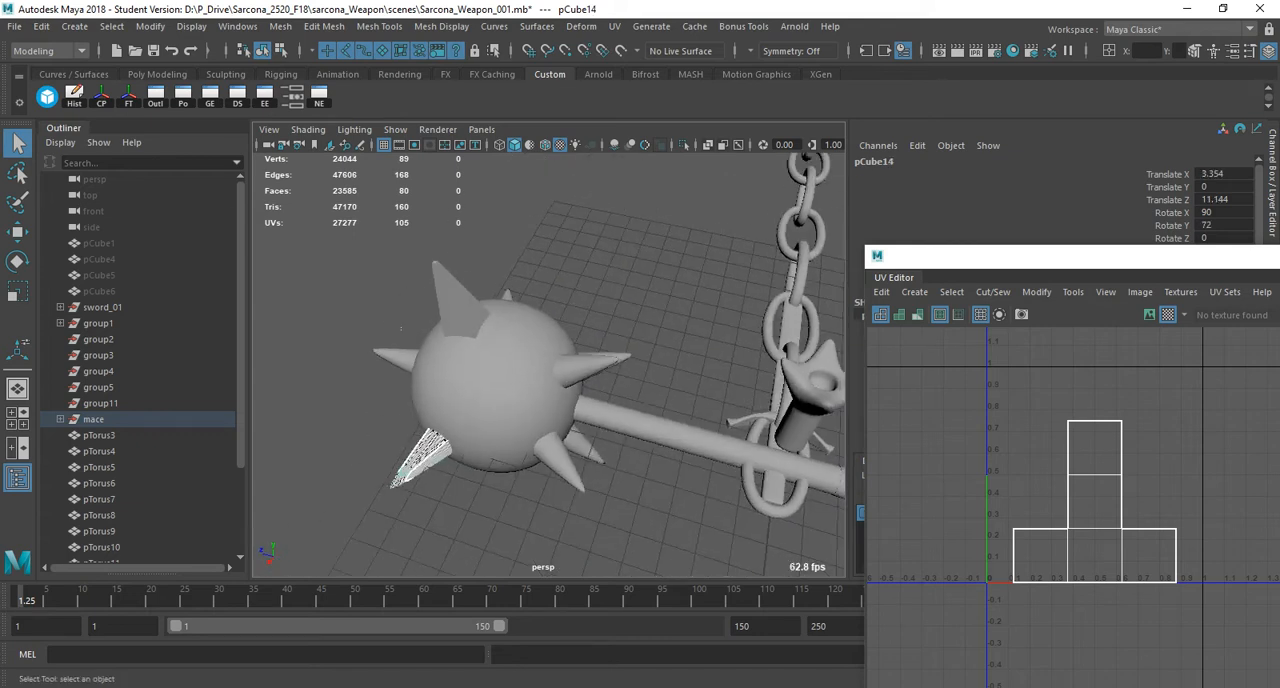
pyautogui.click(400, 361)
pyautogui.press('f')
pyautogui.keyDown('alt'); pyautogui.moveTo(400, 361); pyautogui.dragTo(480, 350); pyautogui.keyUp('alt')
pyautogui.press('1')
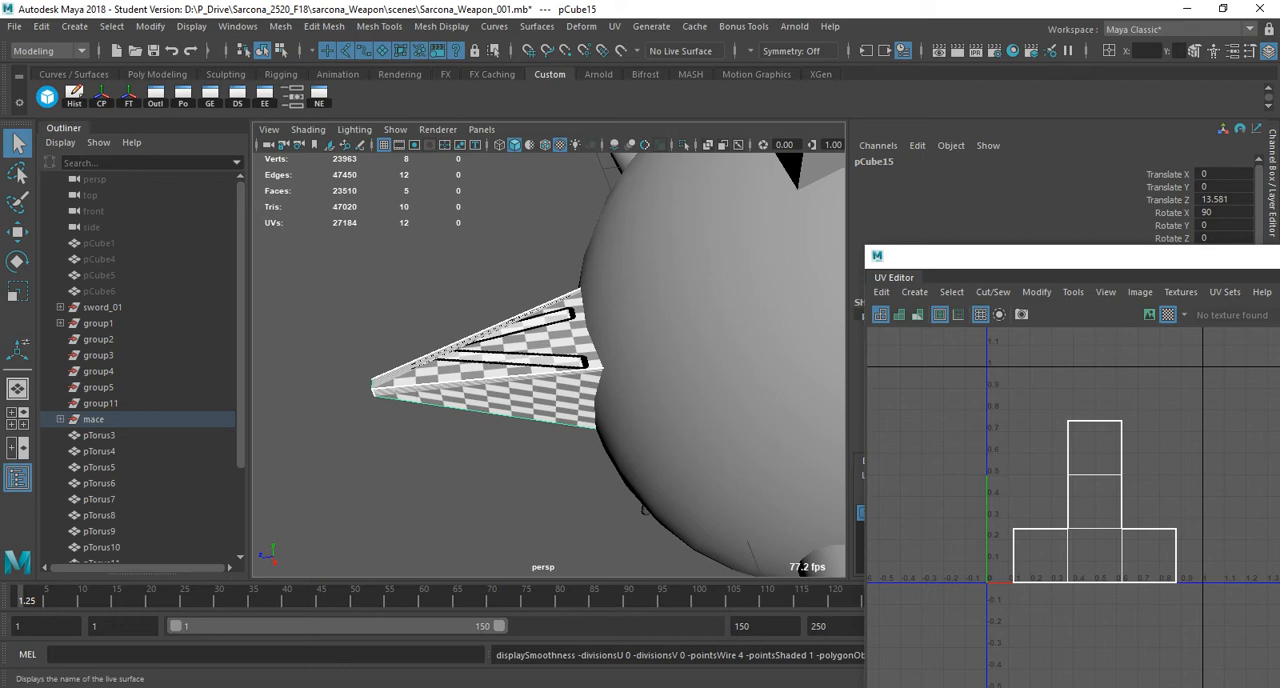
# Apply a cylindrical UV projection to the spike and set the projection's Rotate X to 90.
pyautogui.click(614, 26)
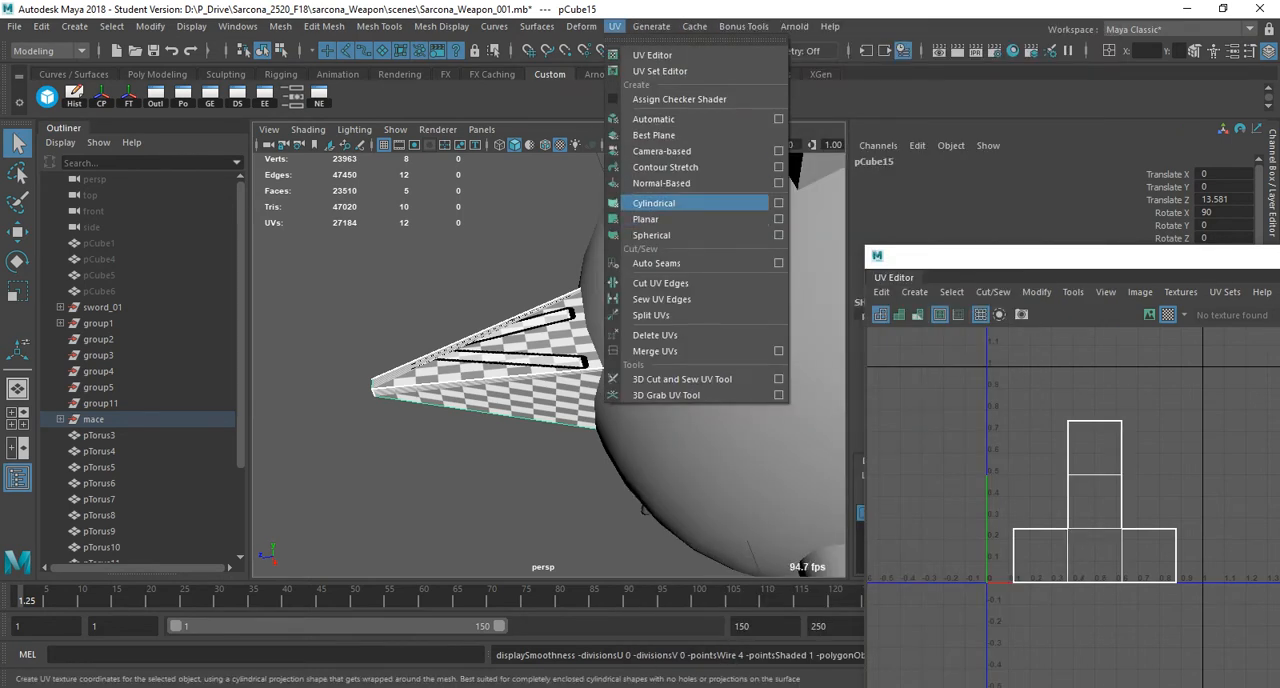
pyautogui.click(654, 203)
pyautogui.moveTo(452, 378)
pyautogui.keyDown('alt'); pyautogui.mouseDown()
pyautogui.moveTo(510, 345)
pyautogui.moveTo(480, 365)
pyautogui.moveTo(460, 318)
pyautogui.moveTo(436, 385)
pyautogui.moveTo(470, 382)
pyautogui.mouseUp(); pyautogui.keyUp('alt')
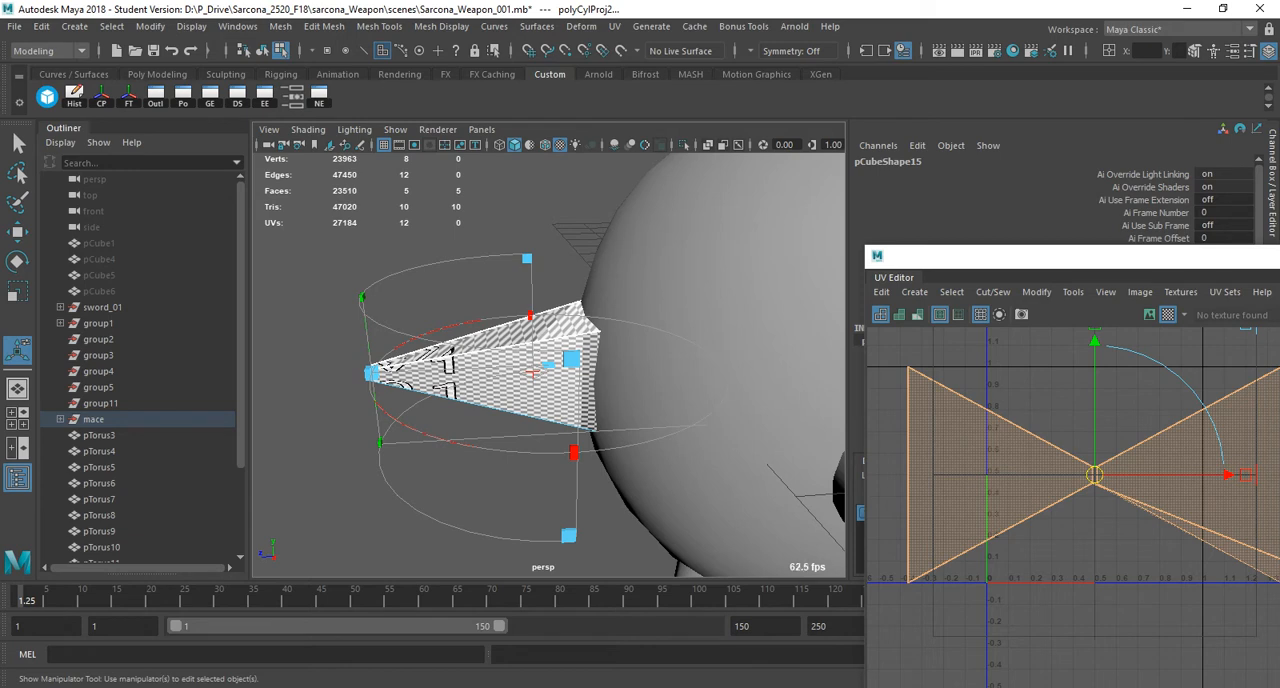
pyautogui.moveTo(1000, 255); pyautogui.dragTo(684, 510)
pyautogui.scroll(-2, 1055, 300)
pyautogui.click(1222, 345)
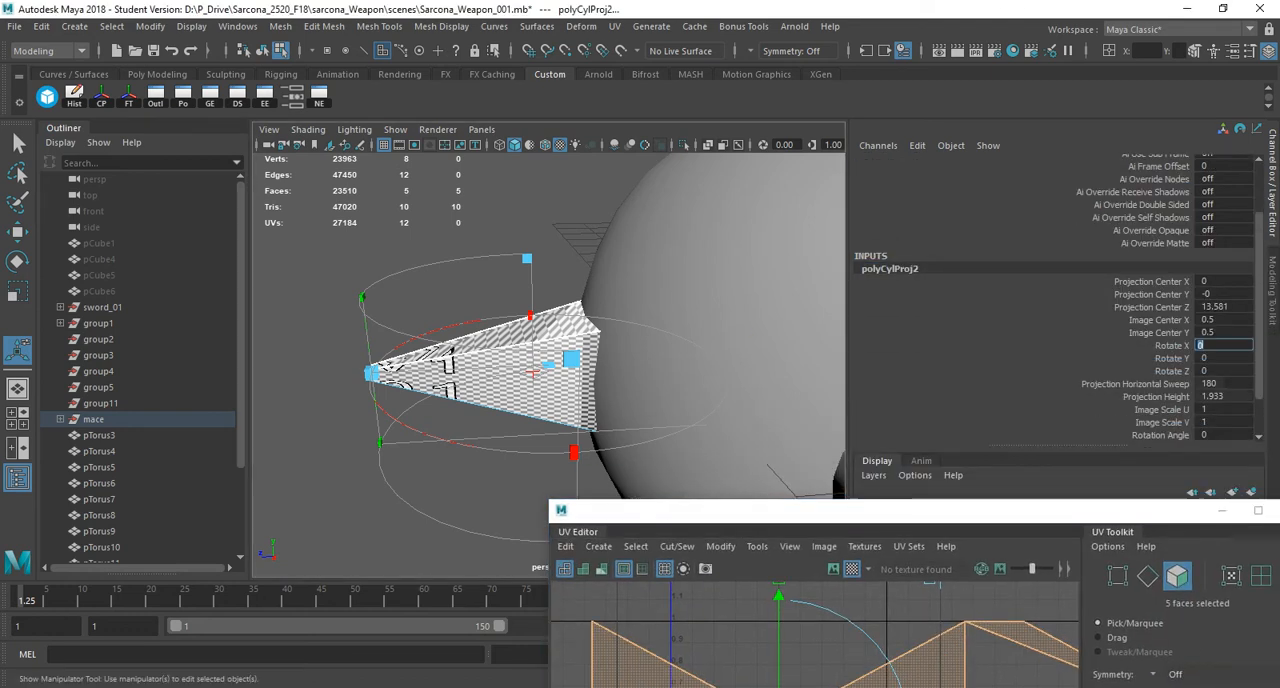
pyautogui.write('90')
pyautogui.press('Return')
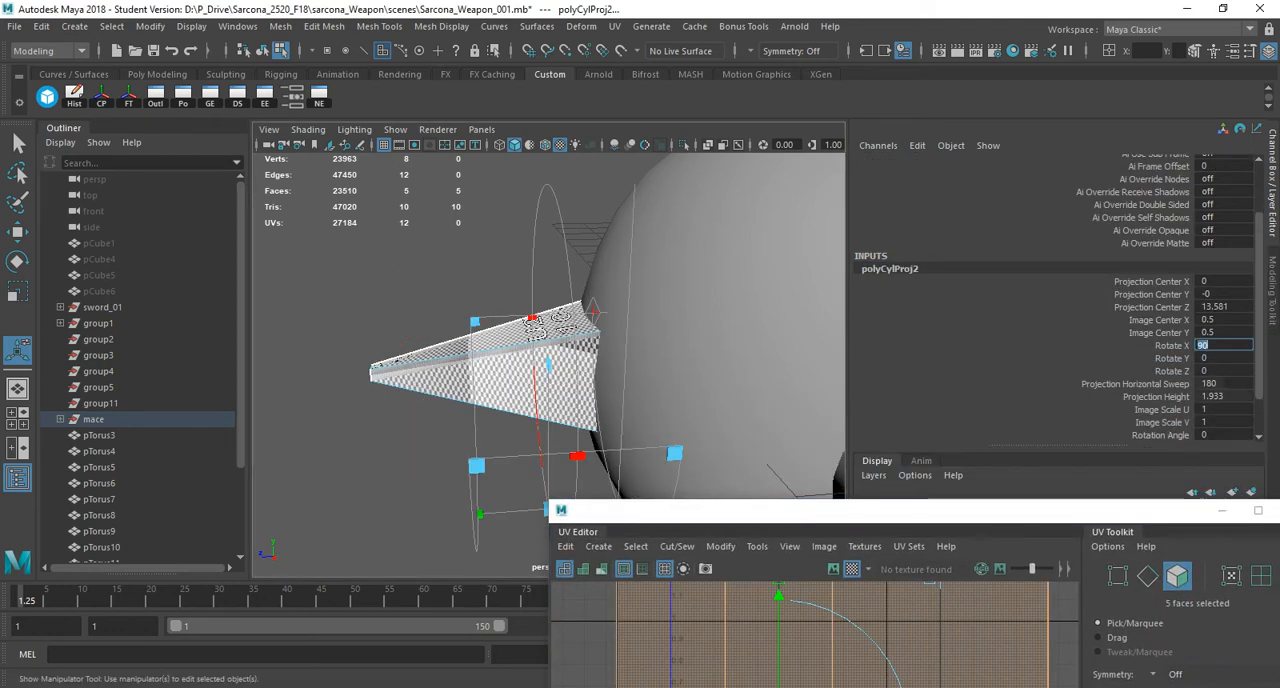
# Select the small end face at the spike's tip and apply a planar UV projection to it.
pyautogui.keyDown('alt'); pyautogui.moveTo(530, 385); pyautogui.dragTo(610, 350); pyautogui.keyUp('alt')
pyautogui.keyDown('alt'); pyautogui.moveTo(476, 376); pyautogui.dragTo(489, 336); pyautogui.keyUp('alt')
pyautogui.moveTo(430, 244); pyautogui.dragTo(430, 286, button='right')
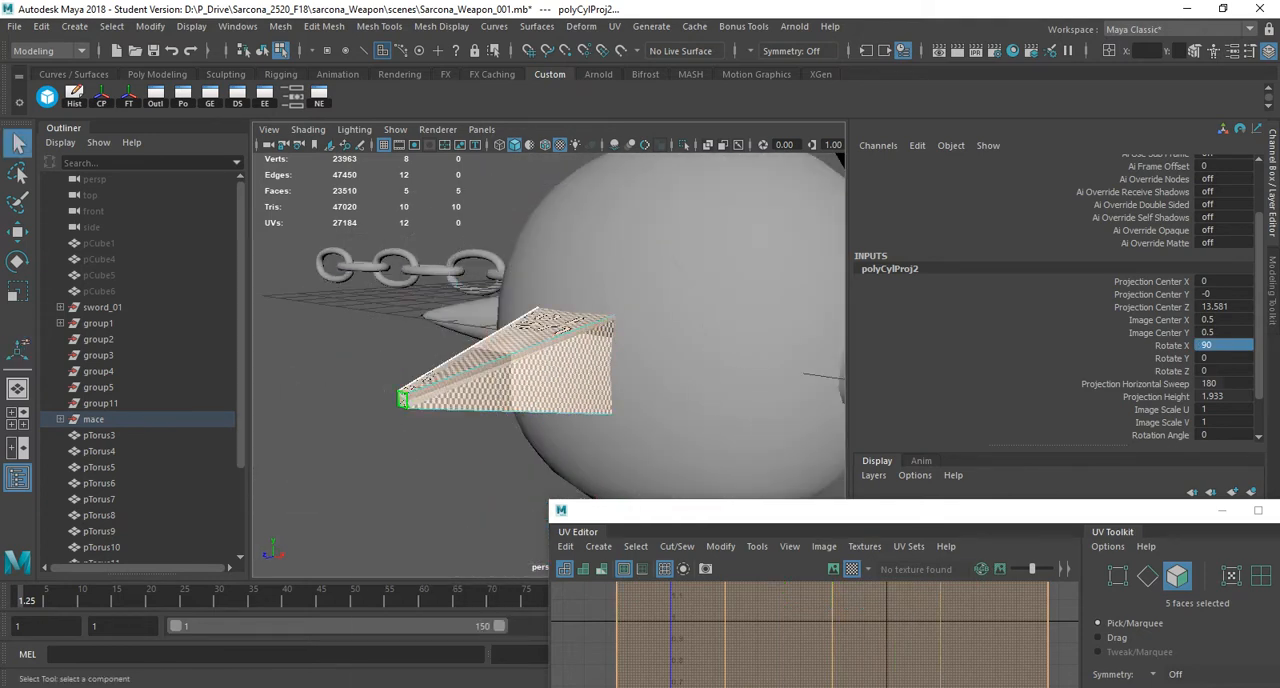
pyautogui.click(403, 399)
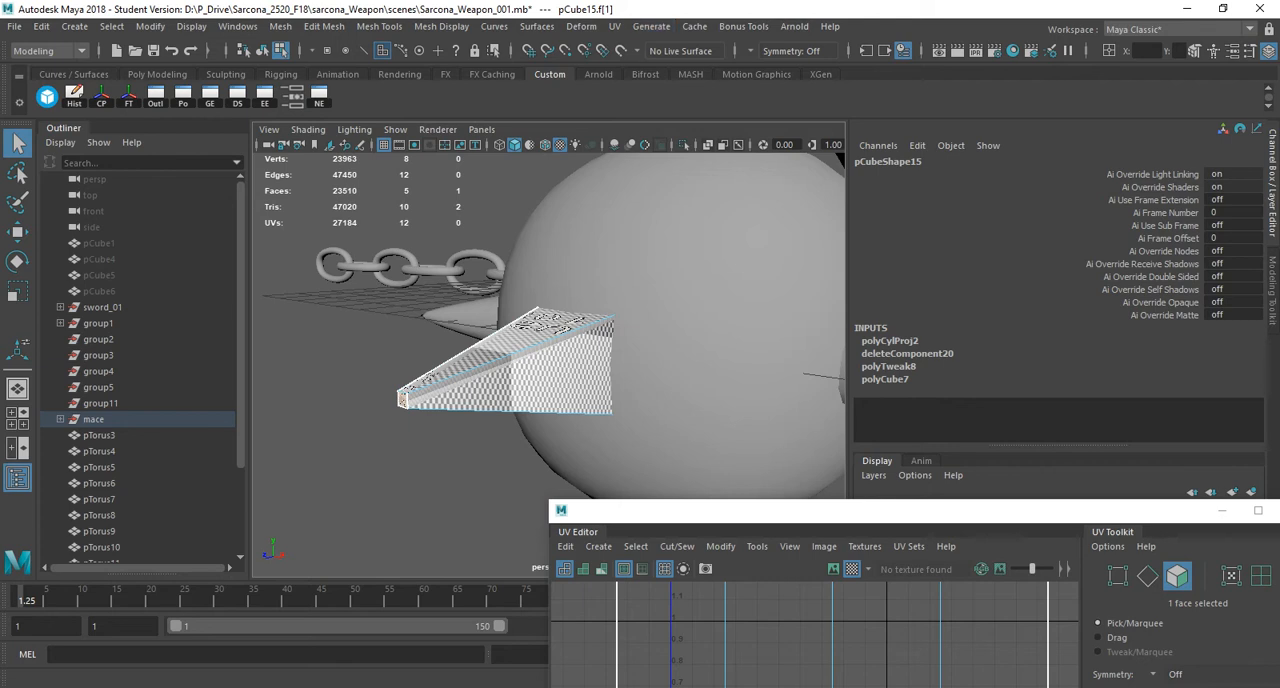
pyautogui.click(615, 27)
pyautogui.click(648, 219)
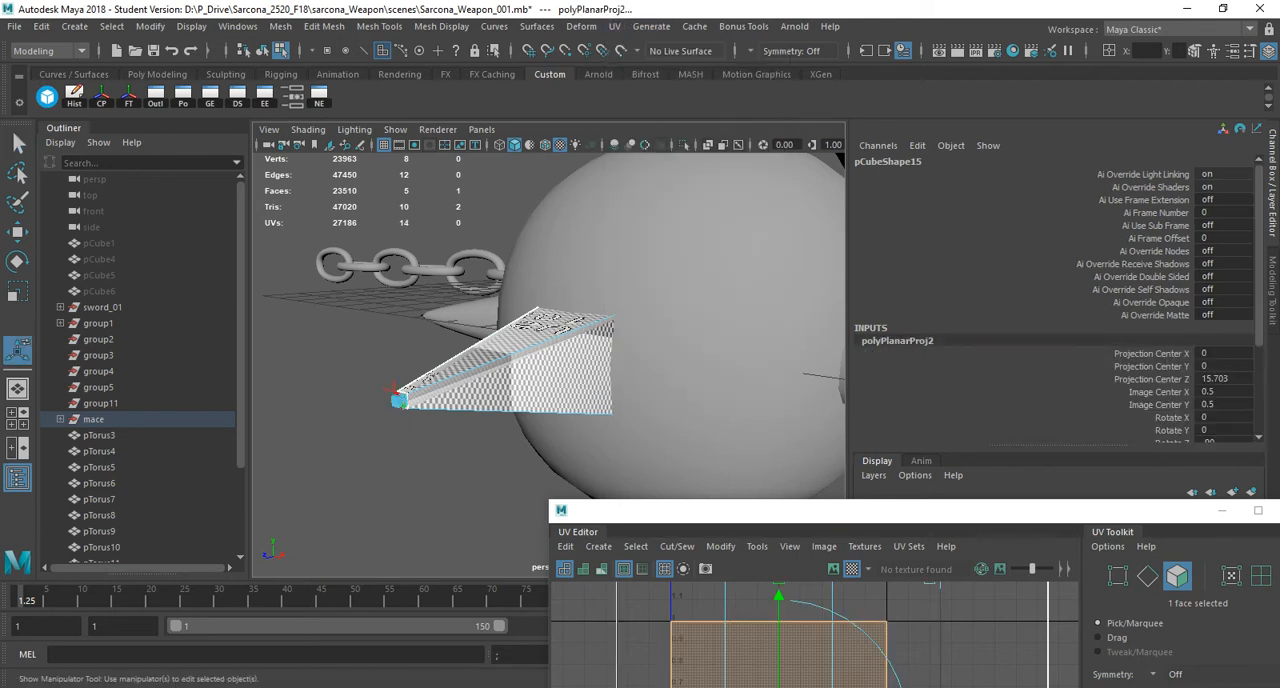
# Select both of the spike's UV shells, unfold them, and pack them with Layout UVs.
pyautogui.moveTo(779, 510); pyautogui.dragTo(565, 110)
pyautogui.moveTo(565, 247); pyautogui.dragTo(530, 228, button='right')
pyautogui.scroll(-4, 620, 305)
pyautogui.moveTo(507, 204); pyautogui.dragTo(749, 425)
pyautogui.keyDown('shift'); pyautogui.moveTo(520, 230); pyautogui.dragTo(335, 222, button='right'); pyautogui.keyUp('shift')
pyautogui.keyDown('shift'); pyautogui.moveTo(563, 214); pyautogui.dragTo(345, 271, button='right'); pyautogui.keyUp('shift')
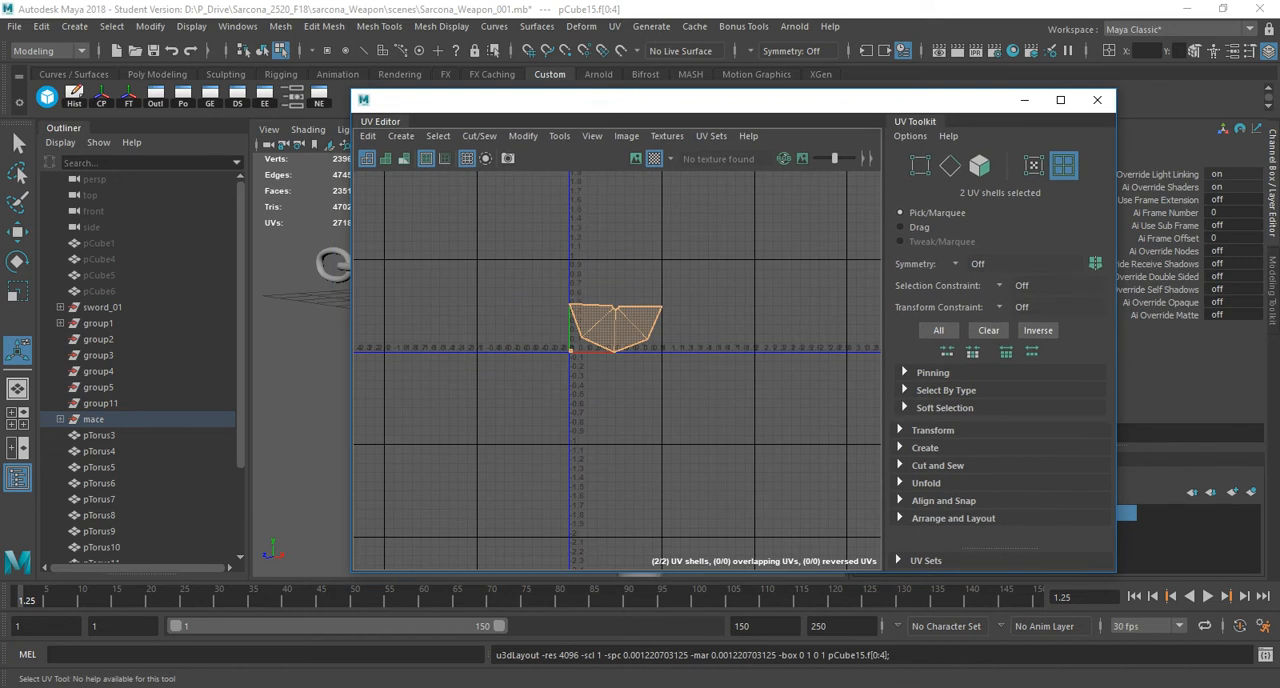
# Examine the checker pattern on the spike's sides from several angles for stretching.
pyautogui.moveTo(630, 100); pyautogui.dragTo(1005, 151)
pyautogui.keyDown('alt'); pyautogui.moveTo(500, 400); pyautogui.dragTo(545, 450); pyautogui.keyUp('alt')
pyautogui.keyDown('alt'); pyautogui.moveTo(500, 420); pyautogui.dragTo(570, 430, button='right'); pyautogui.keyUp('alt')
pyautogui.keyDown('alt'); pyautogui.moveTo(540, 420); pyautogui.dragTo(560, 480); pyautogui.keyUp('alt')
pyautogui.keyDown('alt'); pyautogui.moveTo(560, 480); pyautogui.dragTo(443, 362, button='middle'); pyautogui.keyUp('alt')
pyautogui.keyDown('alt'); pyautogui.moveTo(450, 390); pyautogui.dragTo(520, 400, button='right'); pyautogui.keyUp('alt')
pyautogui.keyDown('alt'); pyautogui.moveTo(520, 400); pyautogui.dragTo(650, 447); pyautogui.keyUp('alt')
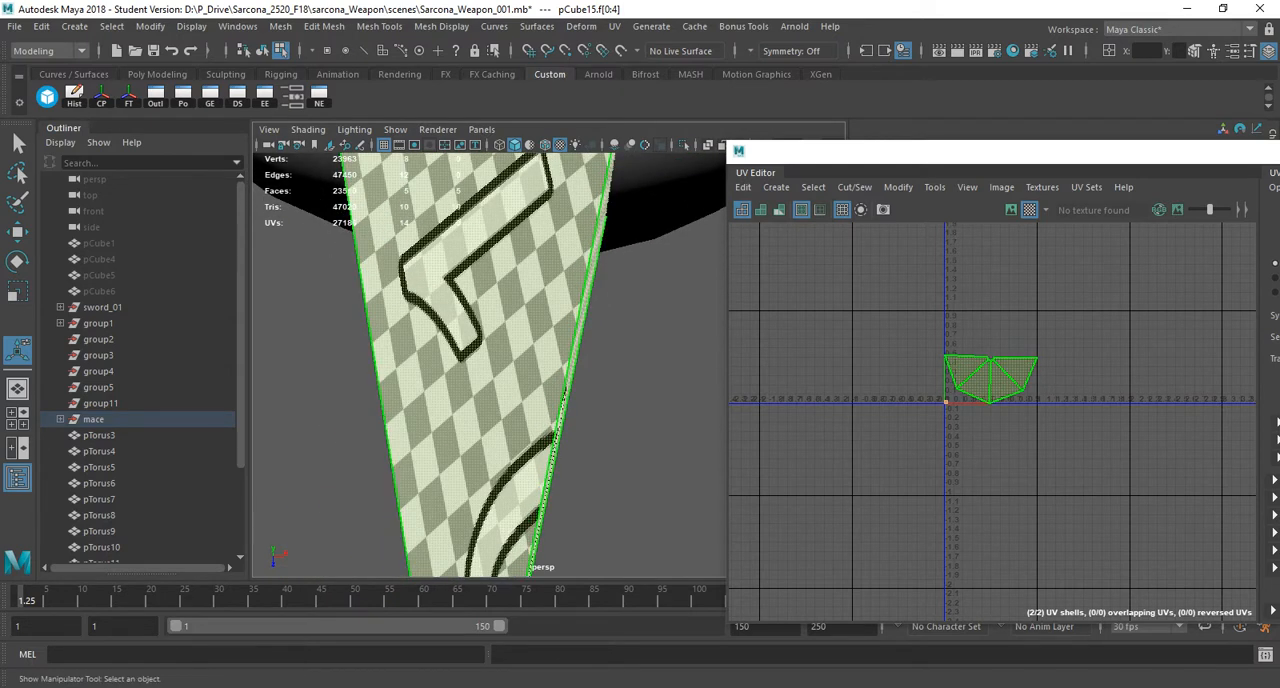
pyautogui.keyDown('alt'); pyautogui.moveTo(475, 440); pyautogui.dragTo(595, 320); pyautogui.keyUp('alt')
pyautogui.keyDown('alt'); pyautogui.moveTo(546, 375); pyautogui.dragTo(762, 338); pyautogui.keyUp('alt')
pyautogui.keyDown('alt'); pyautogui.moveTo(680, 345); pyautogui.dragTo(360, 335); pyautogui.keyUp('alt')
pyautogui.moveTo(900, 151); pyautogui.dragTo(188, 347)
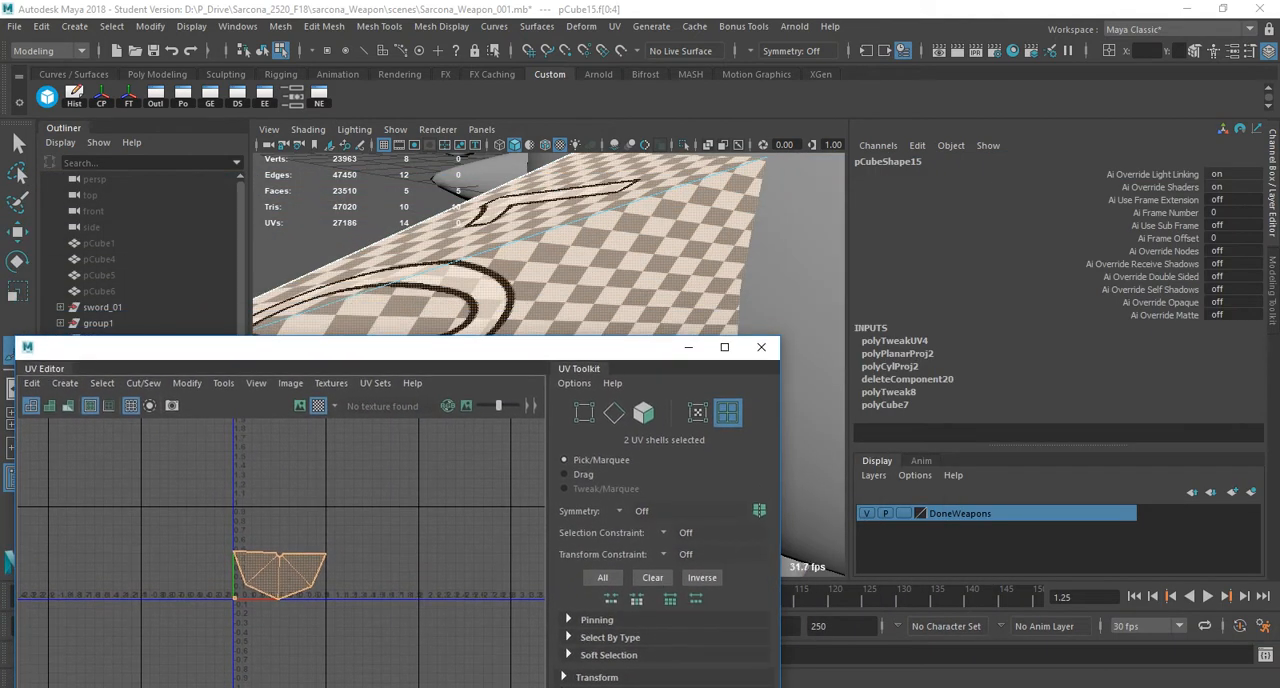
# Return to object mode and freeze the spike's transformations.
pyautogui.moveTo(600, 240); pyautogui.dragTo(642, 206, button='right')
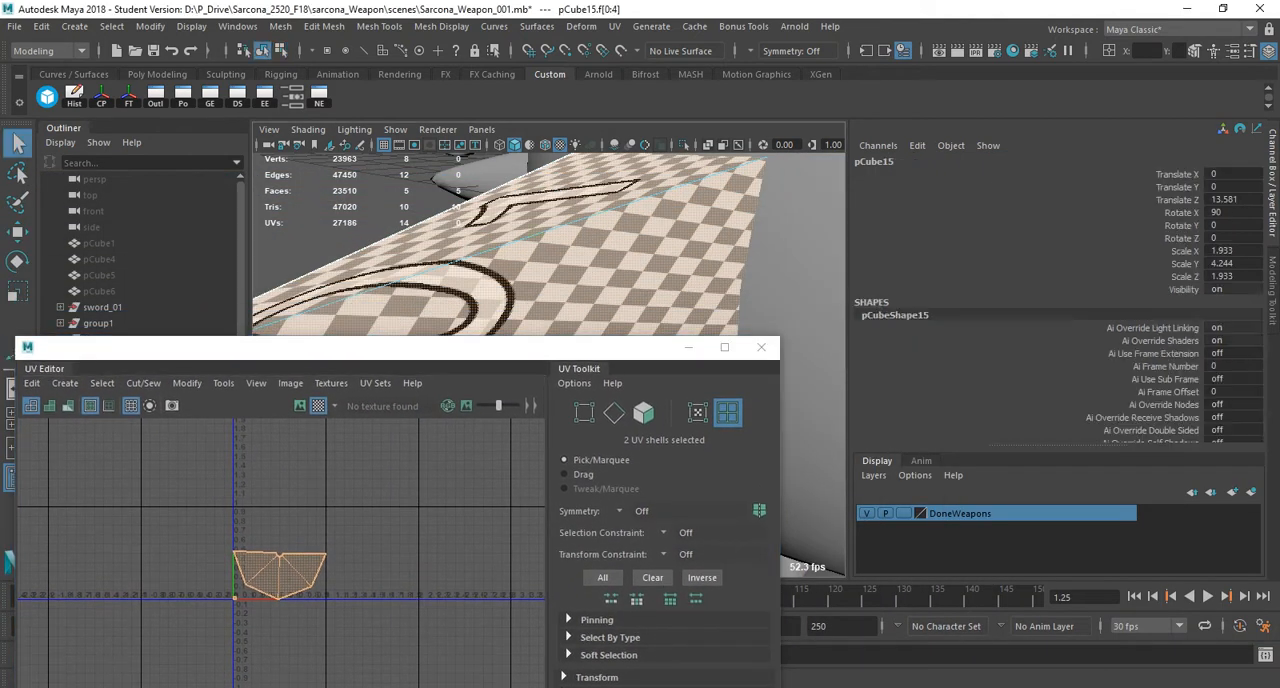
pyautogui.scroll(-5, 600, 240)
pyautogui.keyDown('alt'); pyautogui.moveTo(600, 240); pyautogui.dragTo(640, 285); pyautogui.keyUp('alt')
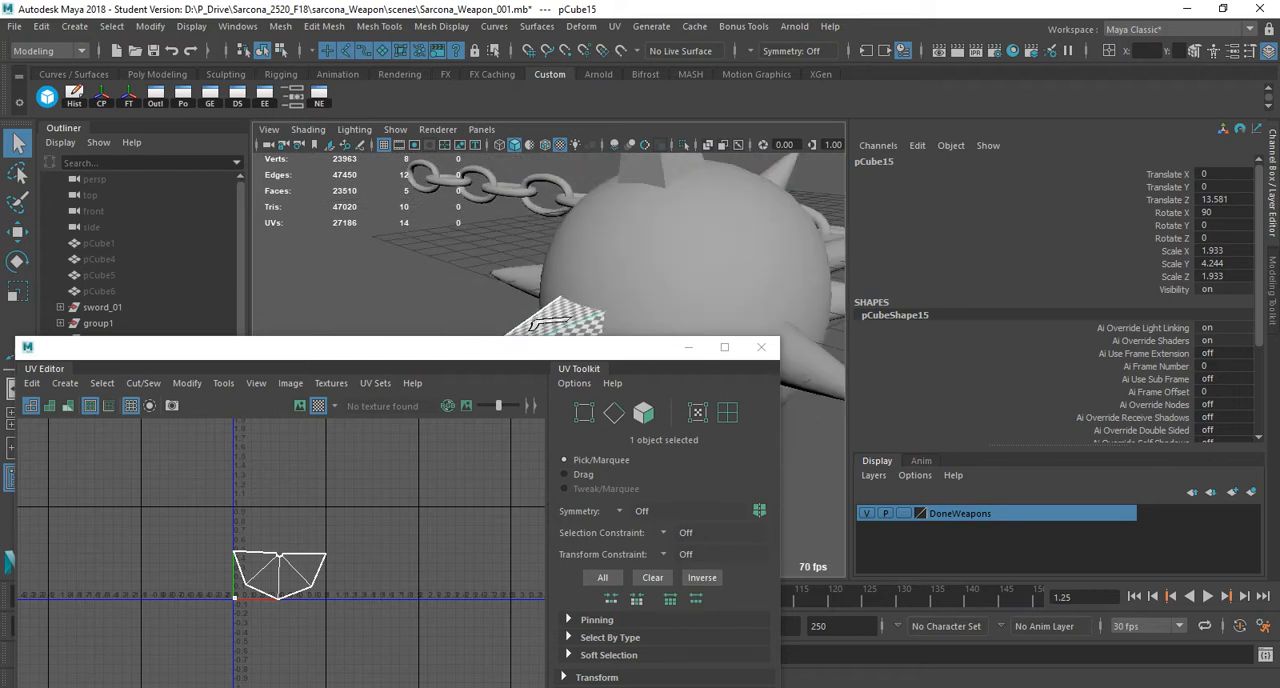
pyautogui.keyDown('alt'); pyautogui.moveTo(640, 285); pyautogui.dragTo(545, 190, button='middle'); pyautogui.keyUp('alt')
pyautogui.keyDown('alt'); pyautogui.moveTo(545, 190); pyautogui.dragTo(608, 241); pyautogui.keyUp('alt')
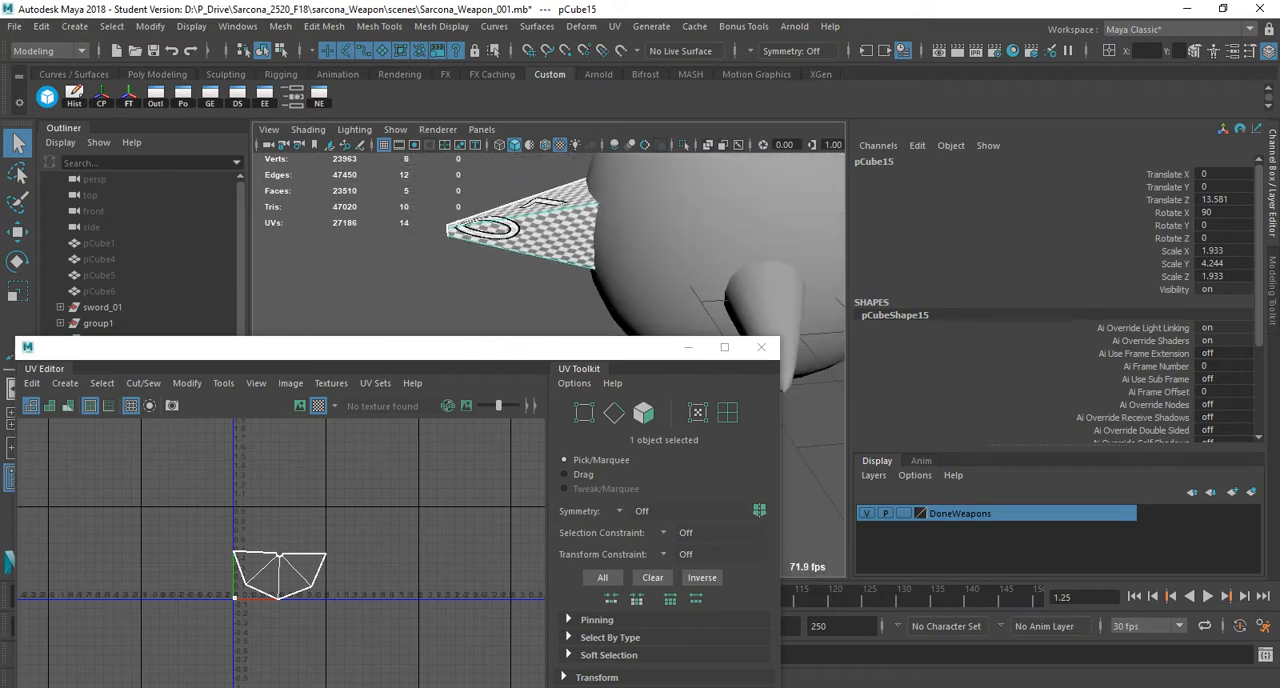
pyautogui.click(150, 26)
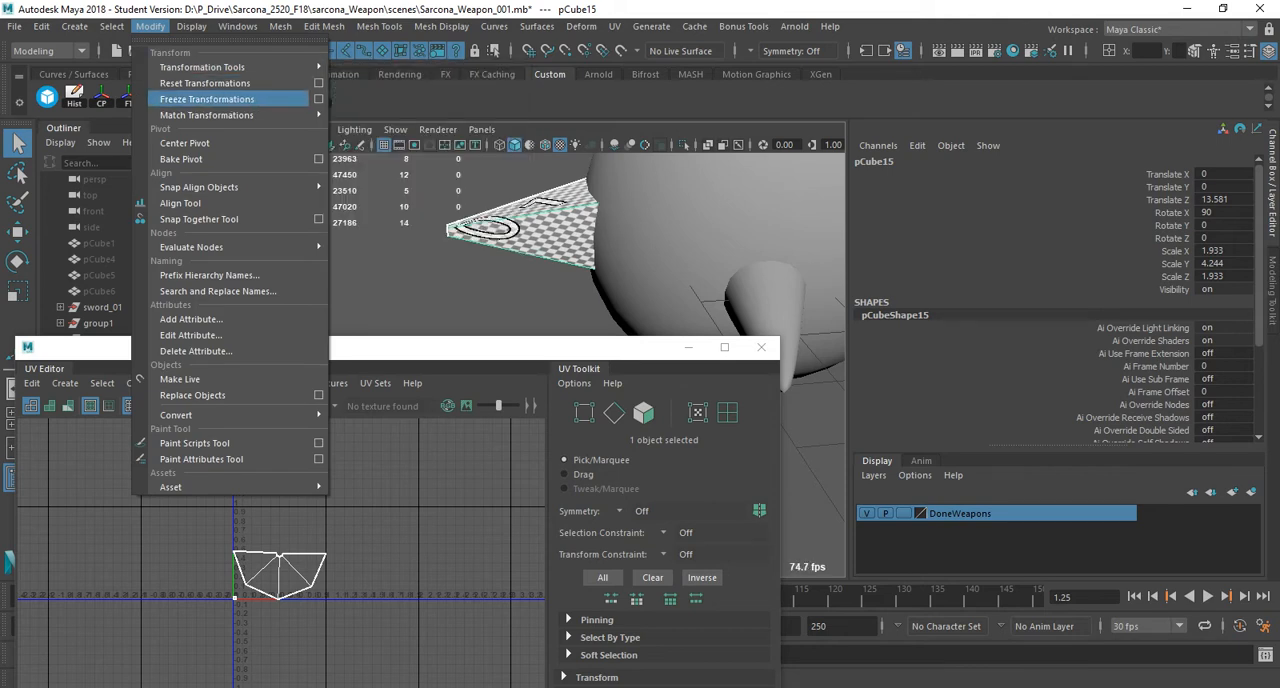
pyautogui.press('Escape')
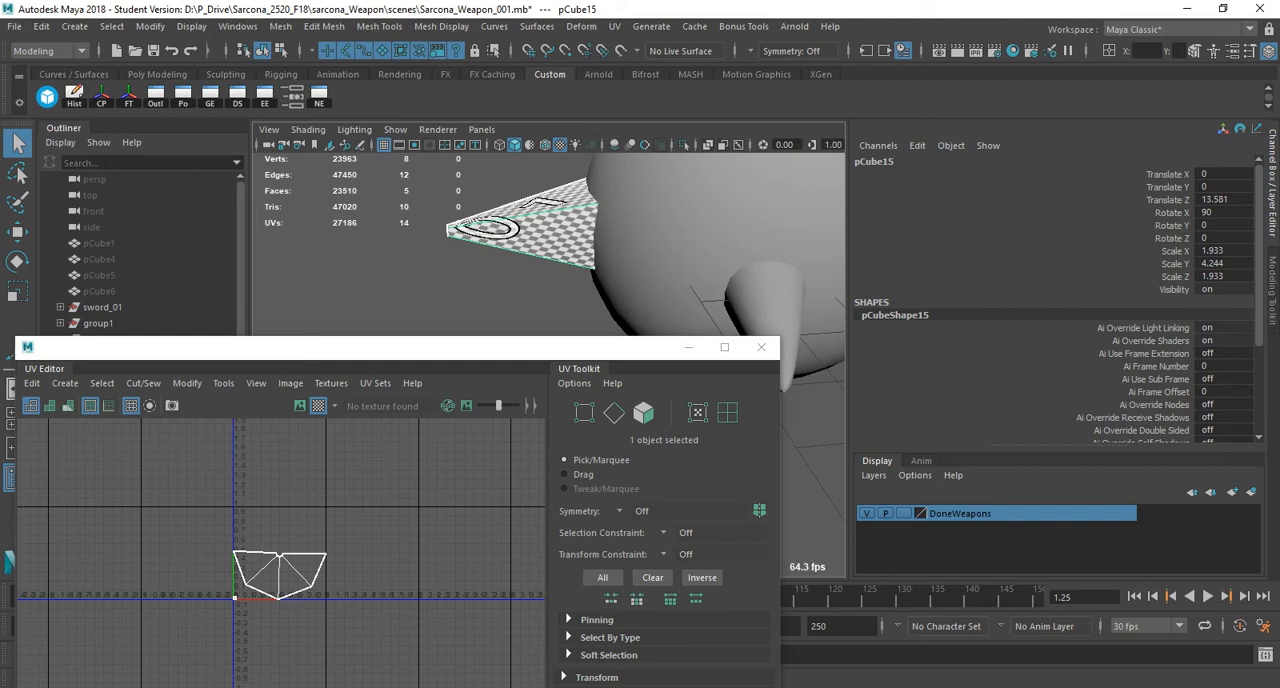
pyautogui.click(1222, 251)
pyautogui.click(1222, 264)
pyautogui.click(1222, 276)
pyautogui.click(128, 96)
# Reselect both of the spike's UV shells, then unfold and repack them again.
pyautogui.rightClick(259, 483)
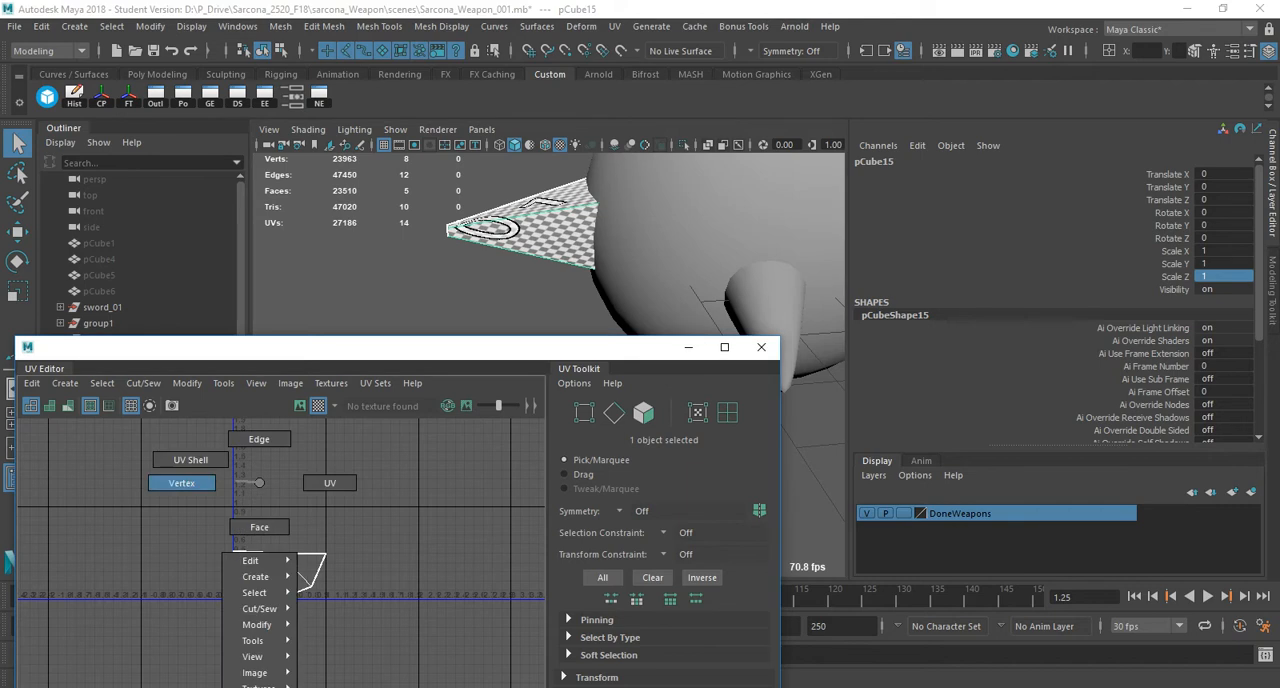
pyautogui.moveTo(236, 482); pyautogui.dragTo(193, 463, button='right')
pyautogui.moveTo(199, 473); pyautogui.dragTo(388, 562)
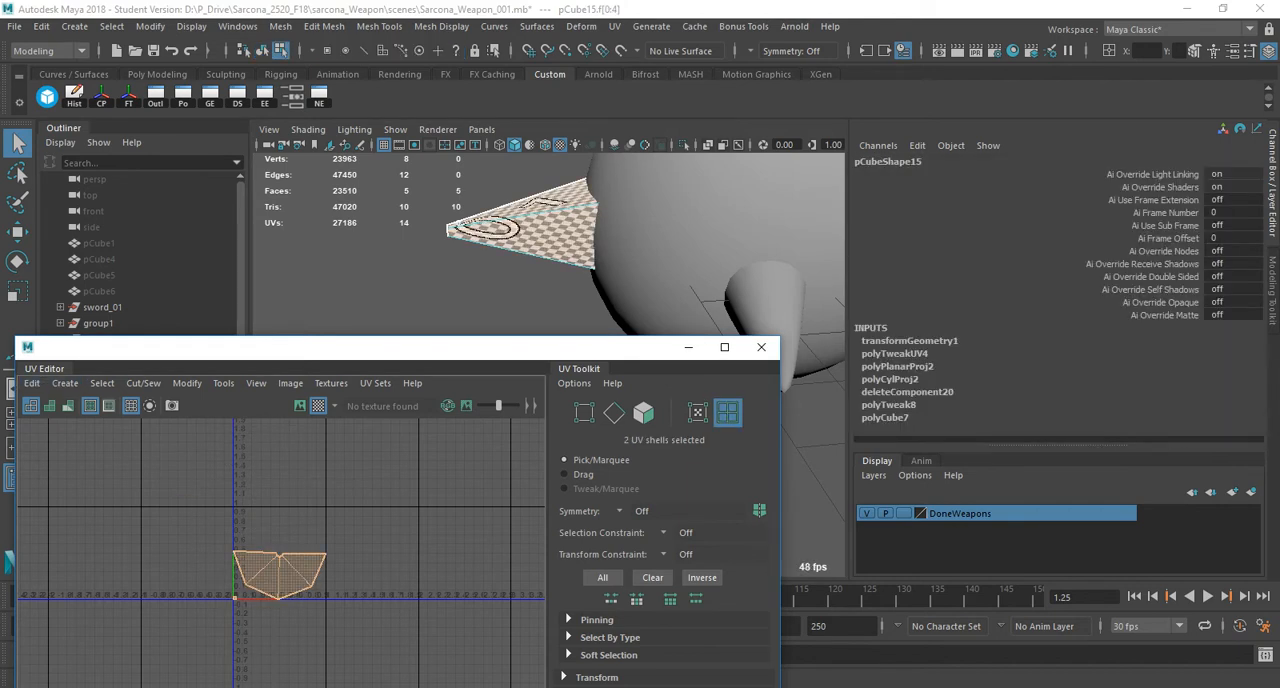
pyautogui.keyDown('shift'); pyautogui.moveTo(237, 490); pyautogui.dragTo(72, 214, button='right'); pyautogui.keyUp('shift')
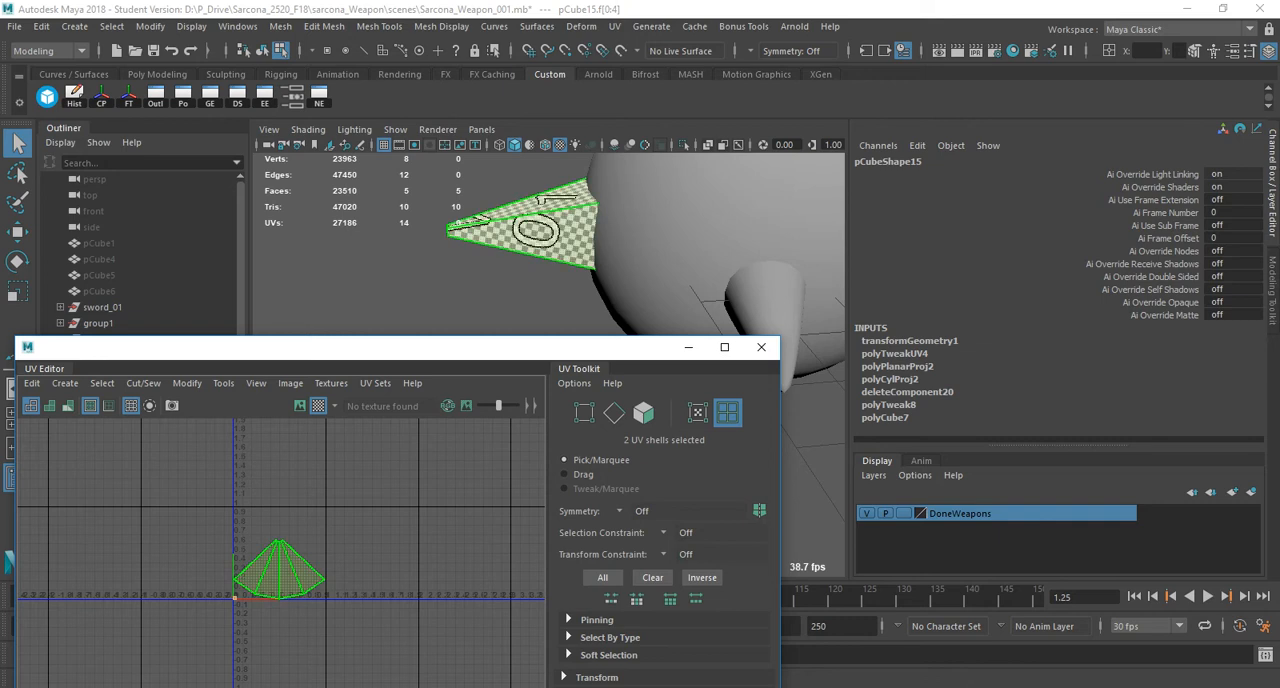
# Inspect the spike's checker squares up close for remaining distortion.
pyautogui.keyDown('alt'); pyautogui.moveTo(520, 280); pyautogui.dragTo(620, 280, button='right'); pyautogui.keyUp('alt')
pyautogui.keyDown('alt'); pyautogui.moveTo(600, 190); pyautogui.dragTo(590, 320, button='middle'); pyautogui.keyUp('alt')
pyautogui.keyDown('alt'); pyautogui.moveTo(520, 270); pyautogui.dragTo(590, 270, button='right'); pyautogui.keyUp('alt')
pyautogui.keyDown('alt'); pyautogui.moveTo(590, 270); pyautogui.dragTo(505, 275); pyautogui.keyUp('alt')
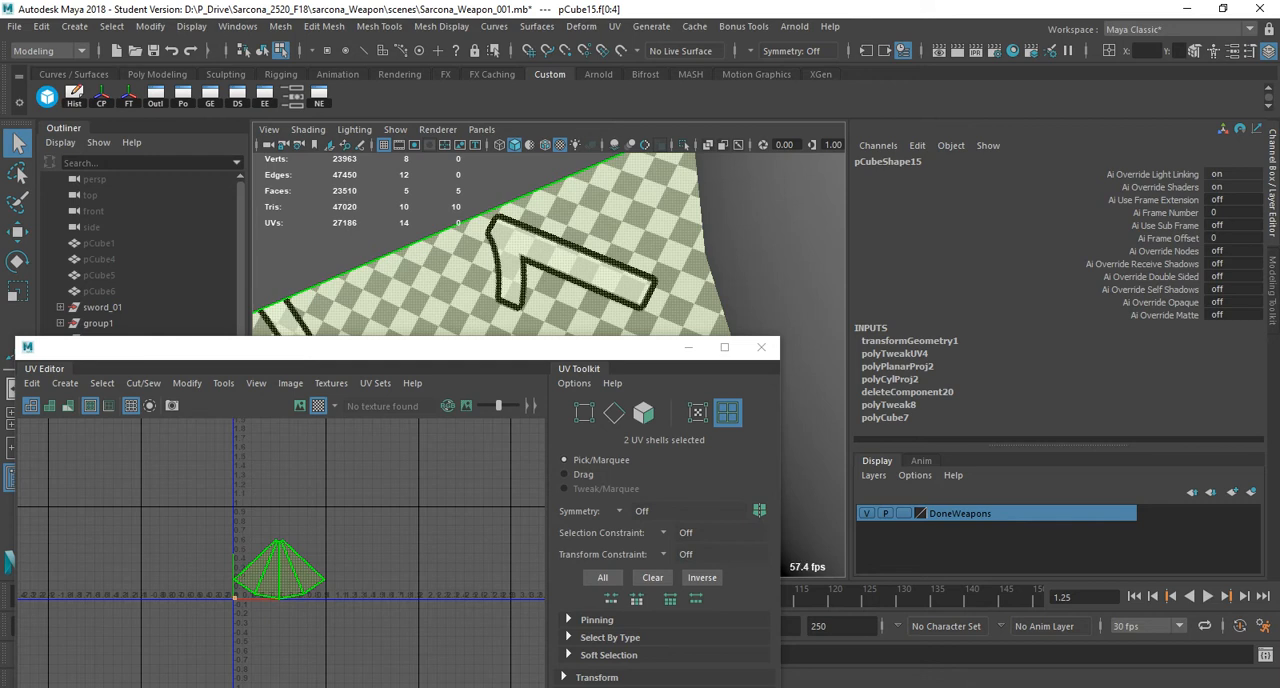
# Inspect the spike's unfolded UV shell up close and switch to edge selection to check its matching seam edges.
pyautogui.keyDown('alt'); pyautogui.moveTo(240, 550); pyautogui.dragTo(330, 553, button='right'); pyautogui.keyUp('alt')
pyautogui.keyDown('alt'); pyautogui.moveTo(330, 553); pyautogui.dragTo(334, 529, button='middle'); pyautogui.keyUp('alt')
pyautogui.keyDown('alt'); pyautogui.moveTo(334, 529); pyautogui.dragTo(356, 529, button='right'); pyautogui.keyUp('alt')
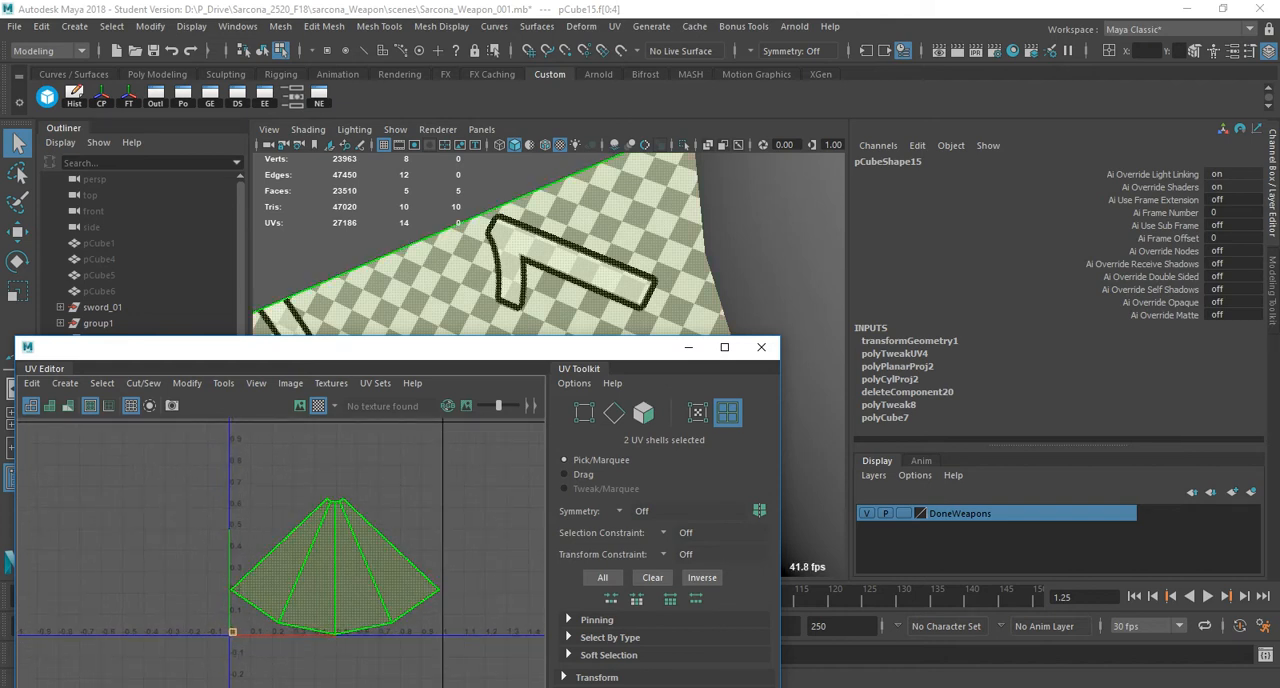
pyautogui.moveTo(334, 478); pyautogui.dragTo(333, 439, button='right')
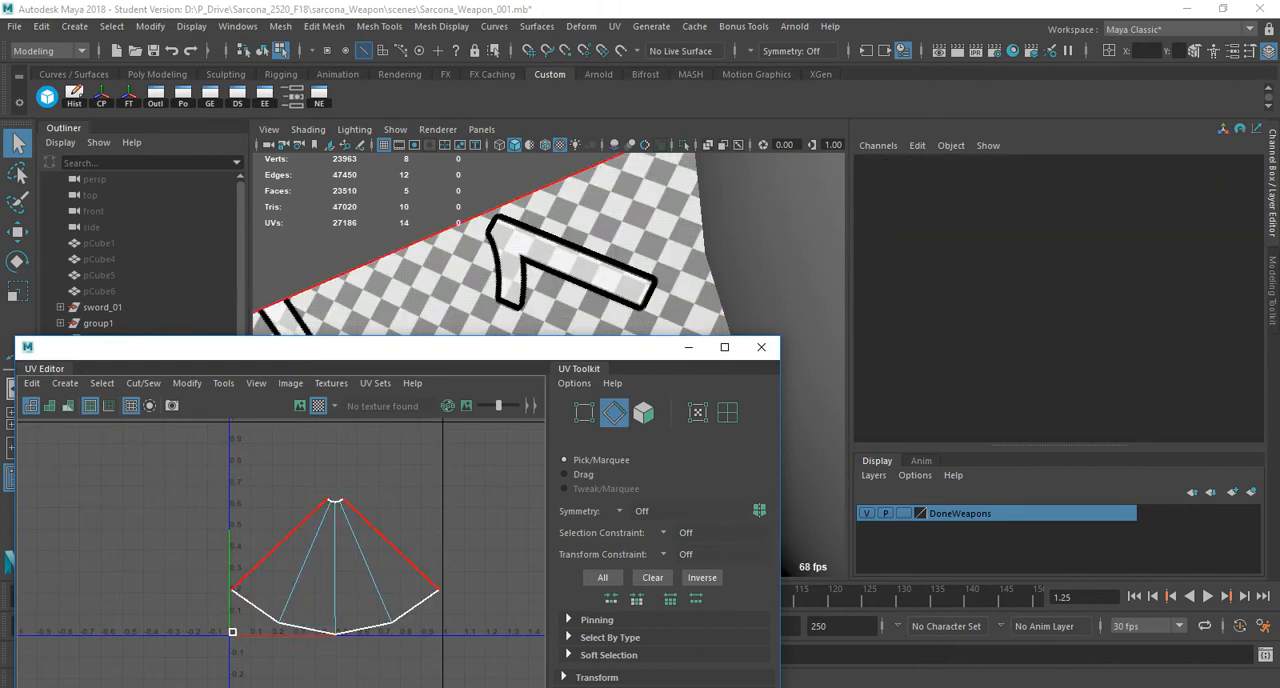
# Move the UV Editor away from the model and return the unfolded spike to object mode.
pyautogui.moveTo(400, 347); pyautogui.dragTo(392, 622)
pyautogui.keyDown('alt'); pyautogui.moveTo(600, 420); pyautogui.dragTo(500, 398, button='right'); pyautogui.keyUp('alt')
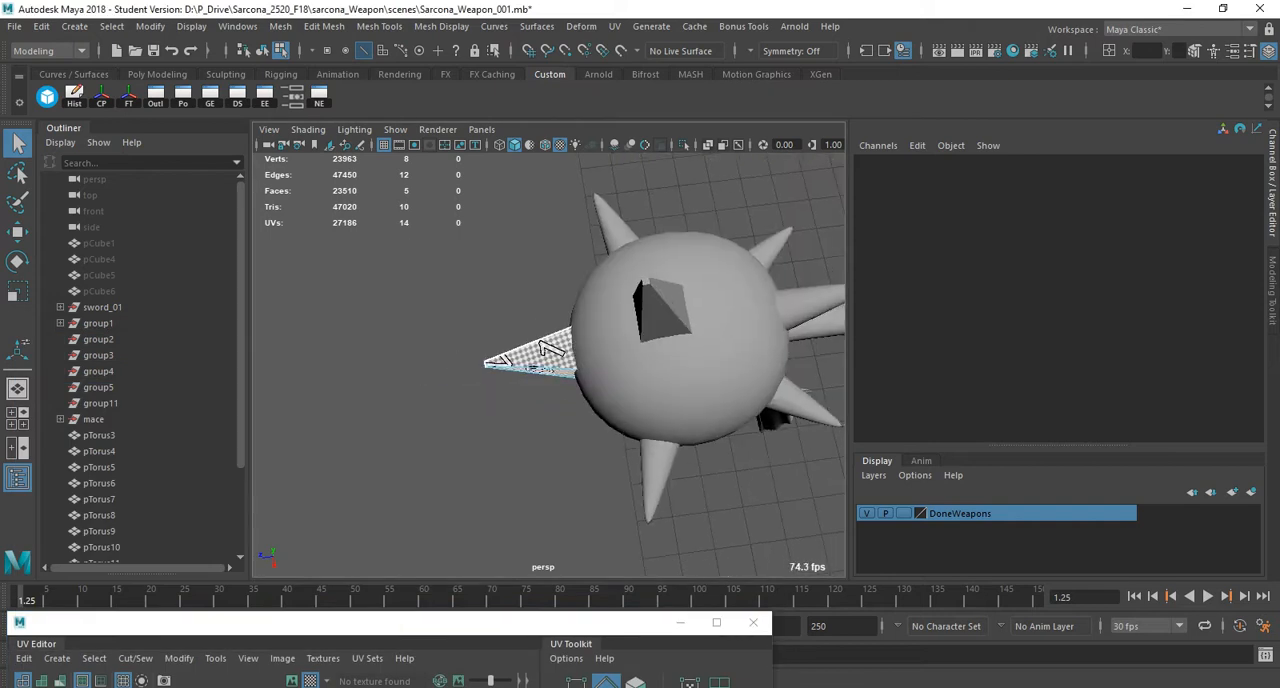
pyautogui.keyDown('alt'); pyautogui.moveTo(541, 345); pyautogui.dragTo(537, 351); pyautogui.keyUp('alt')
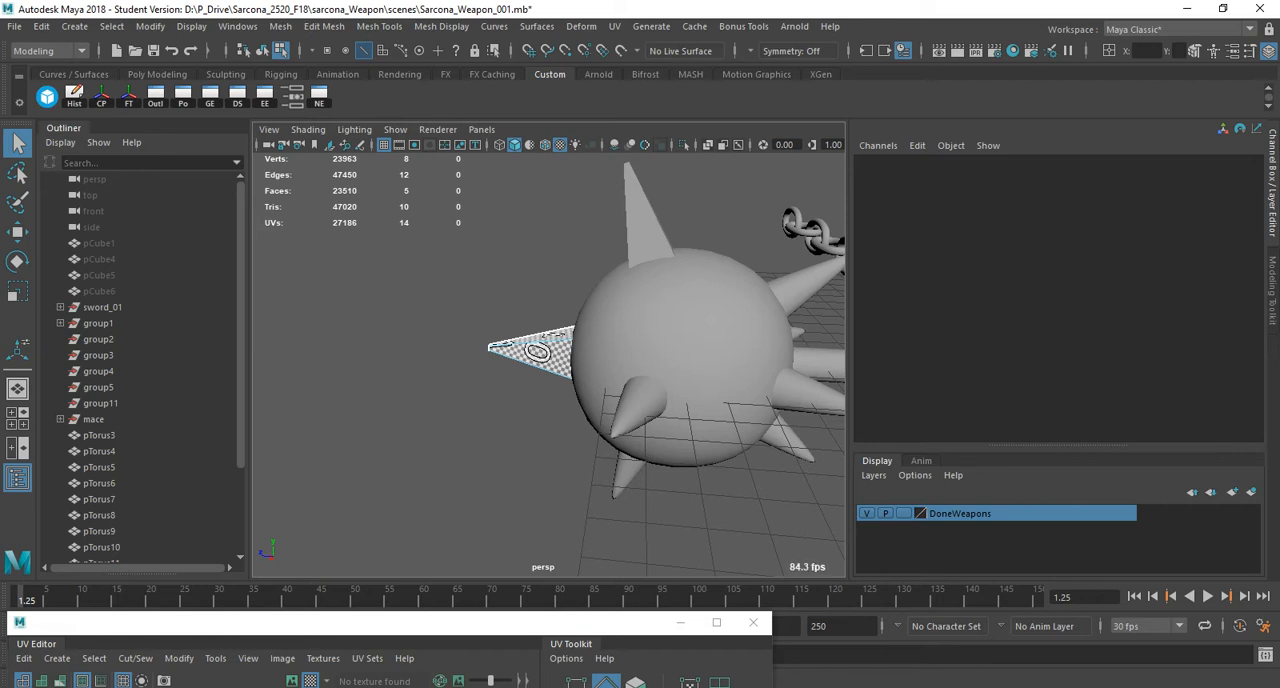
pyautogui.moveTo(420, 622); pyautogui.dragTo(479, 580)
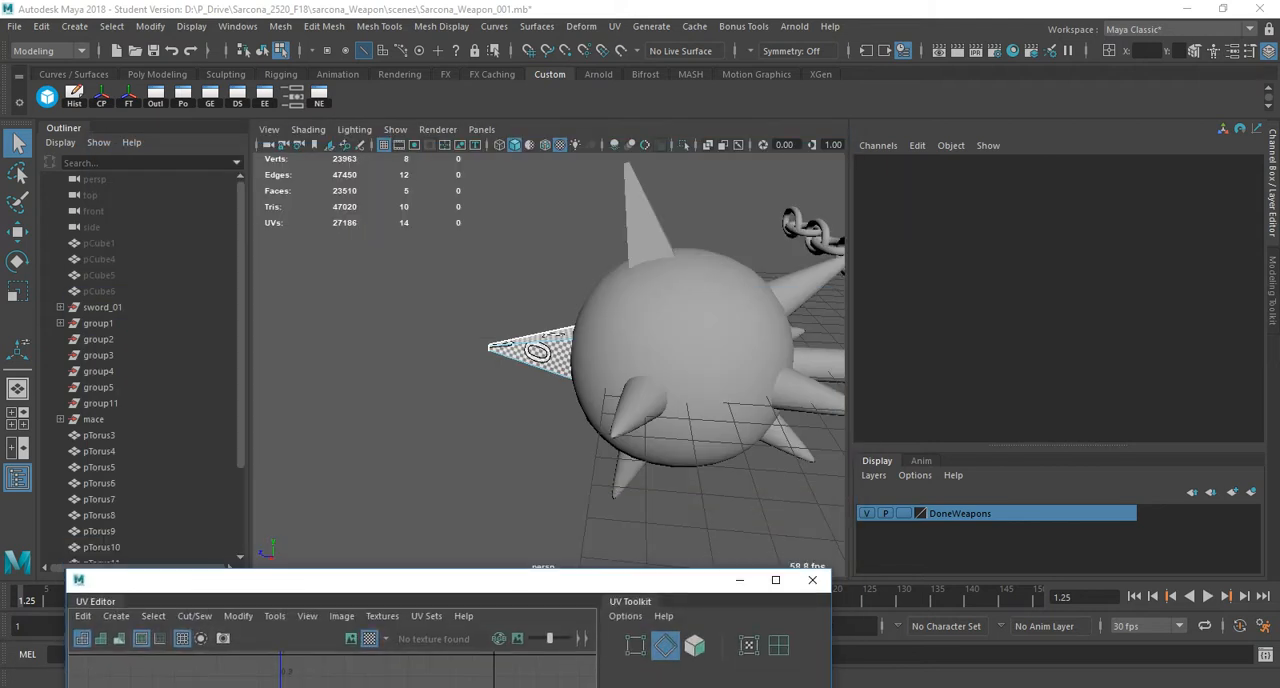
pyautogui.moveTo(510, 346); pyautogui.dragTo(536, 312, button='right')
pyautogui.keyDown('alt'); pyautogui.moveTo(536, 330); pyautogui.dragTo(665, 370); pyautogui.keyUp('alt')
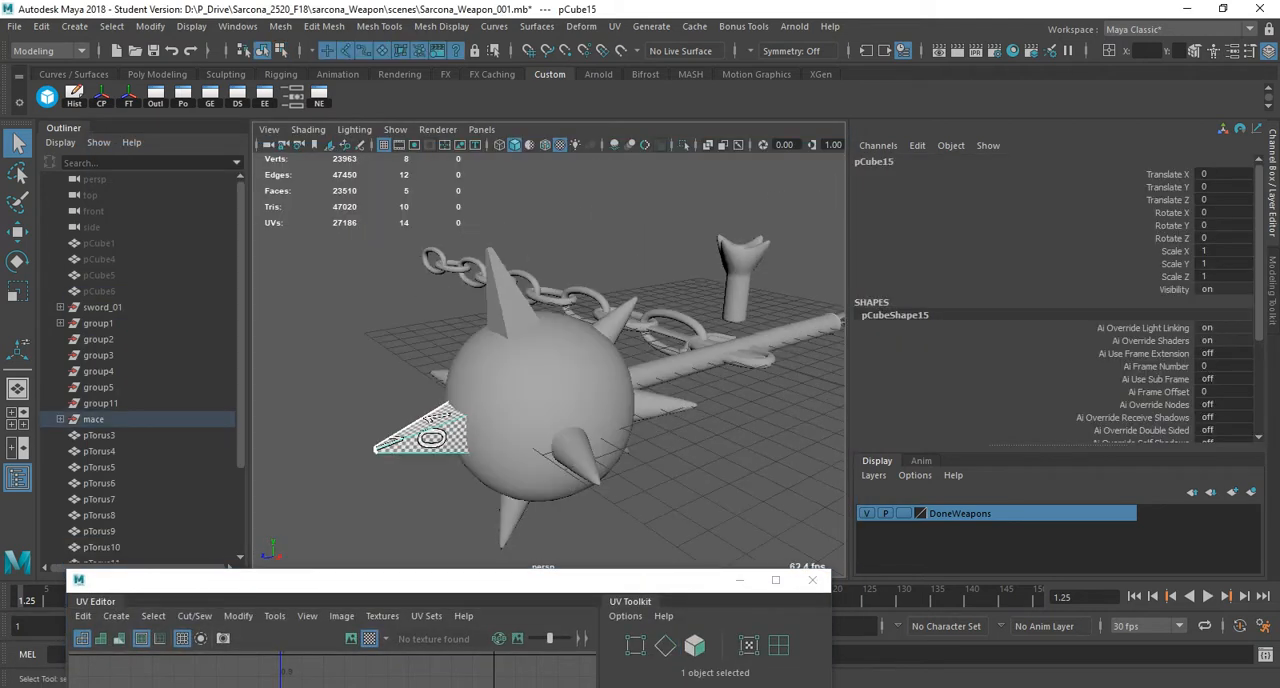
# Compare the checker pattern on the upright spike with the one on the unfolded spike.
pyautogui.click(490, 292)
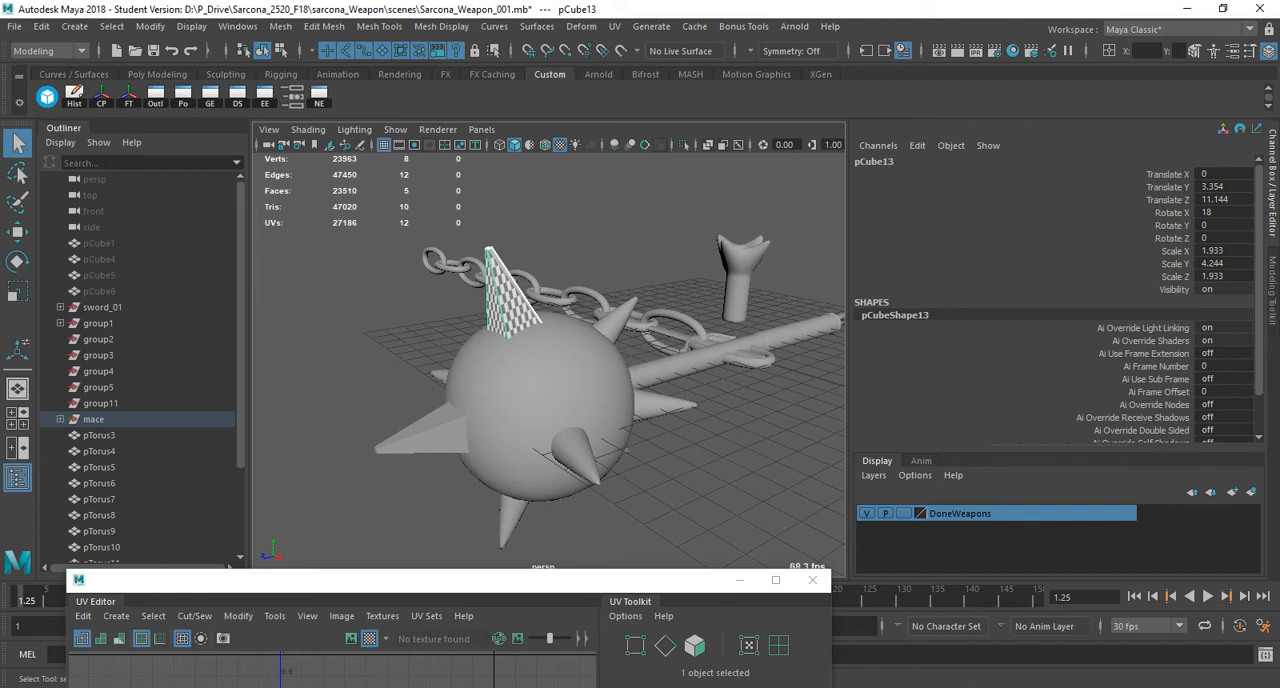
pyautogui.keyDown('alt'); pyautogui.moveTo(560, 335); pyautogui.dragTo(440, 350); pyautogui.keyUp('alt')
pyautogui.click(447, 388)
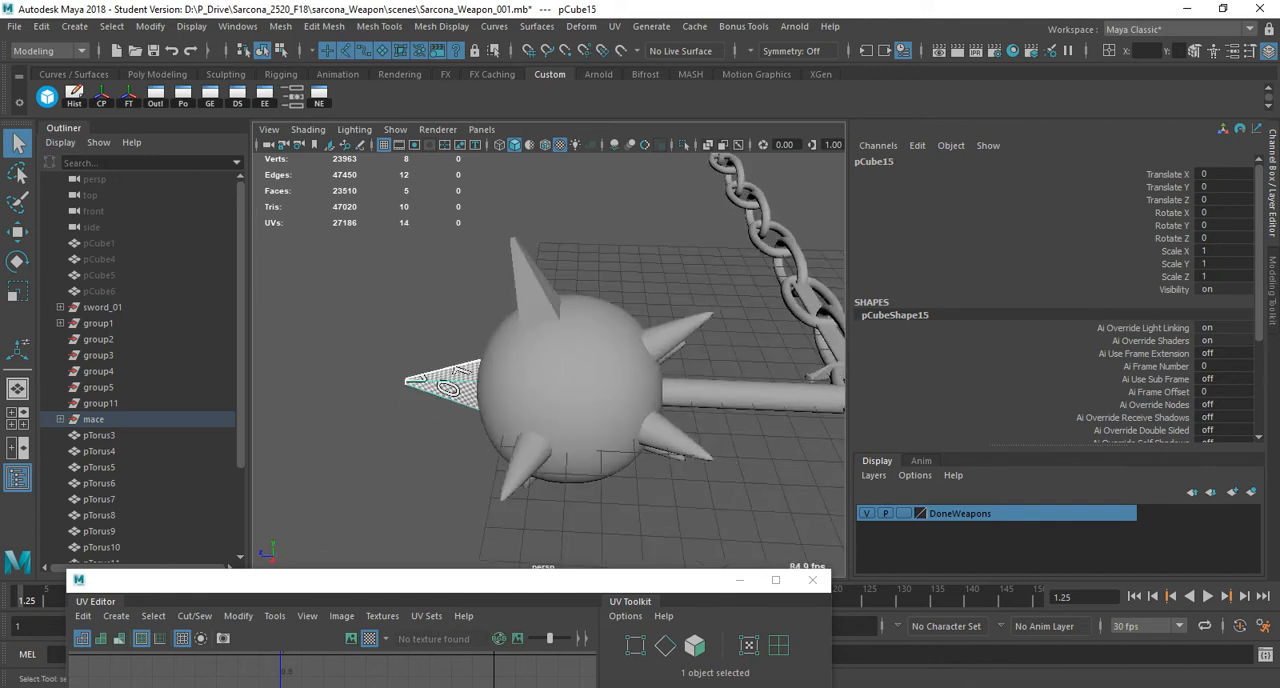
pyautogui.click(533, 285)
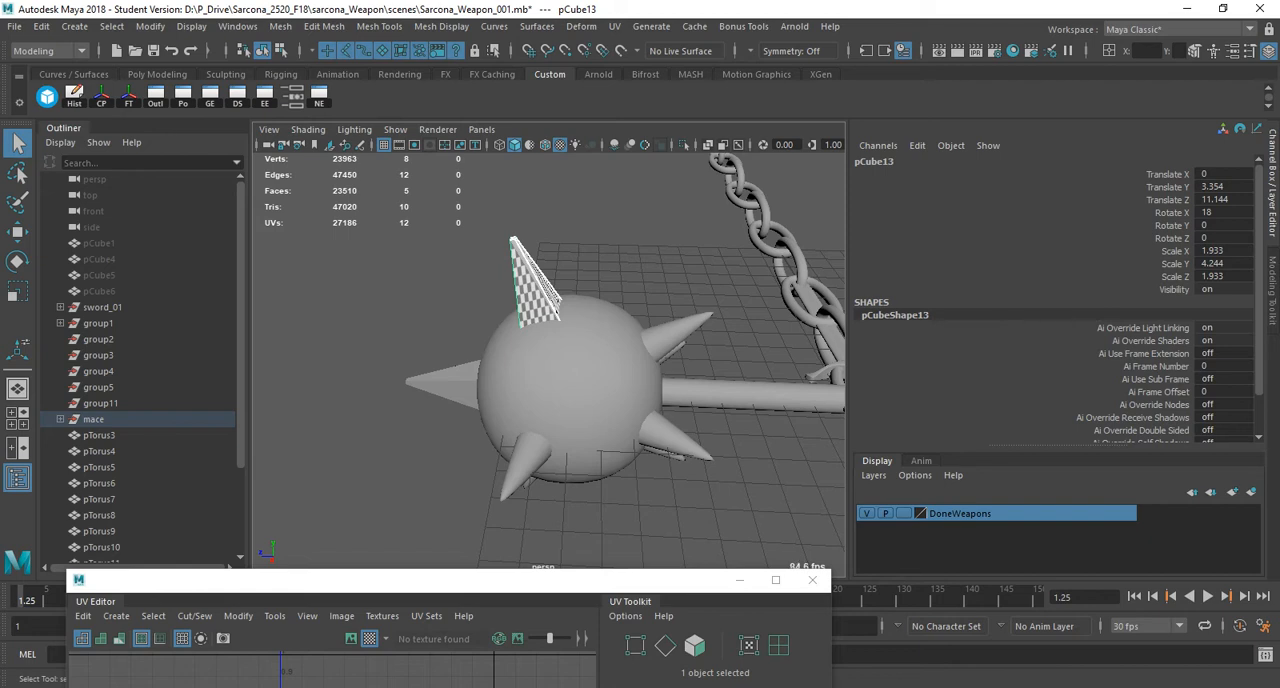
pyautogui.click(447, 386)
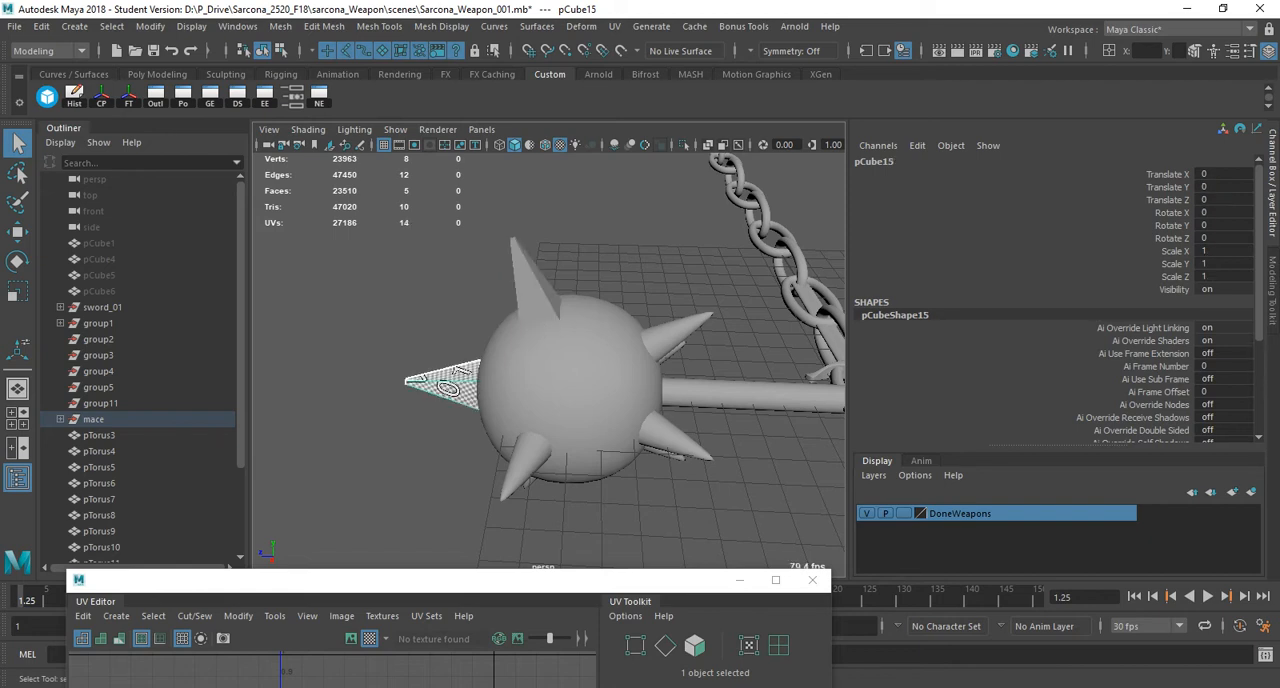
# Transfer the unfolded spike's UVs to the upright spike using Transfer Attributes with all UV sets and Component sample space.
pyautogui.keyDown('alt'); pyautogui.moveTo(447, 386); pyautogui.dragTo(442, 345); pyautogui.keyUp('alt')
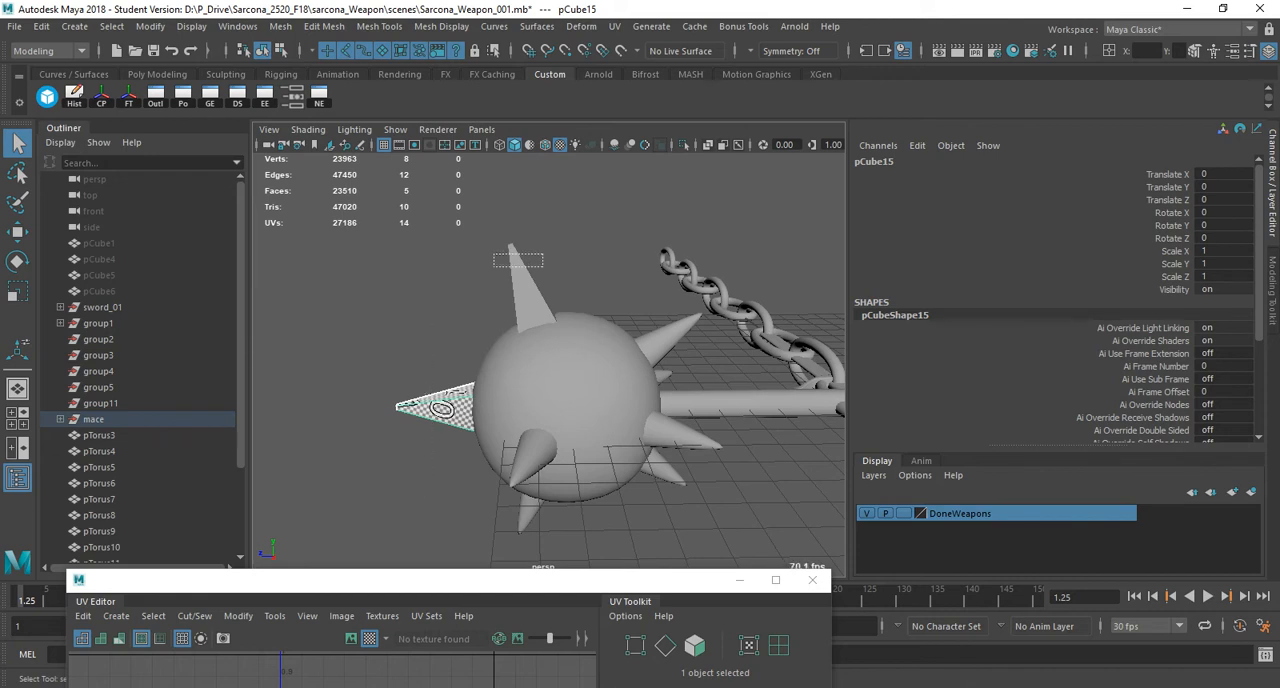
pyautogui.keyDown('shift'); pyautogui.click(527, 290); pyautogui.keyUp('shift')
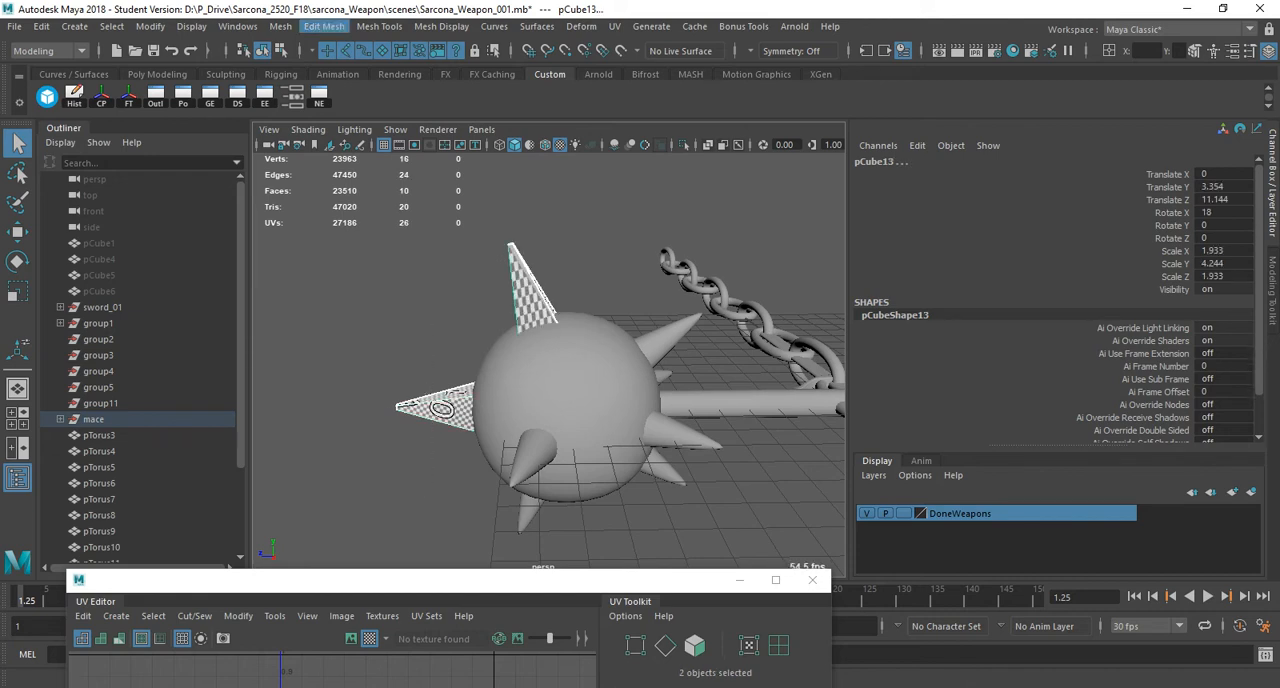
pyautogui.click(280, 26)
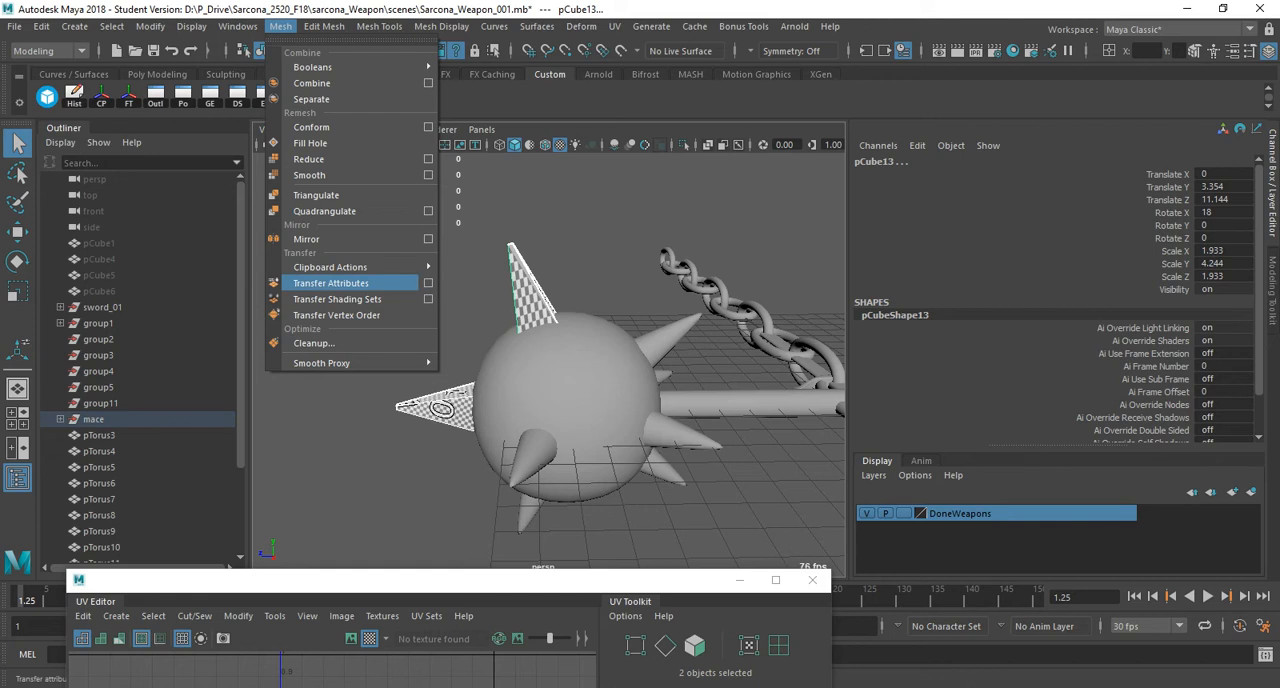
pyautogui.click(428, 283)
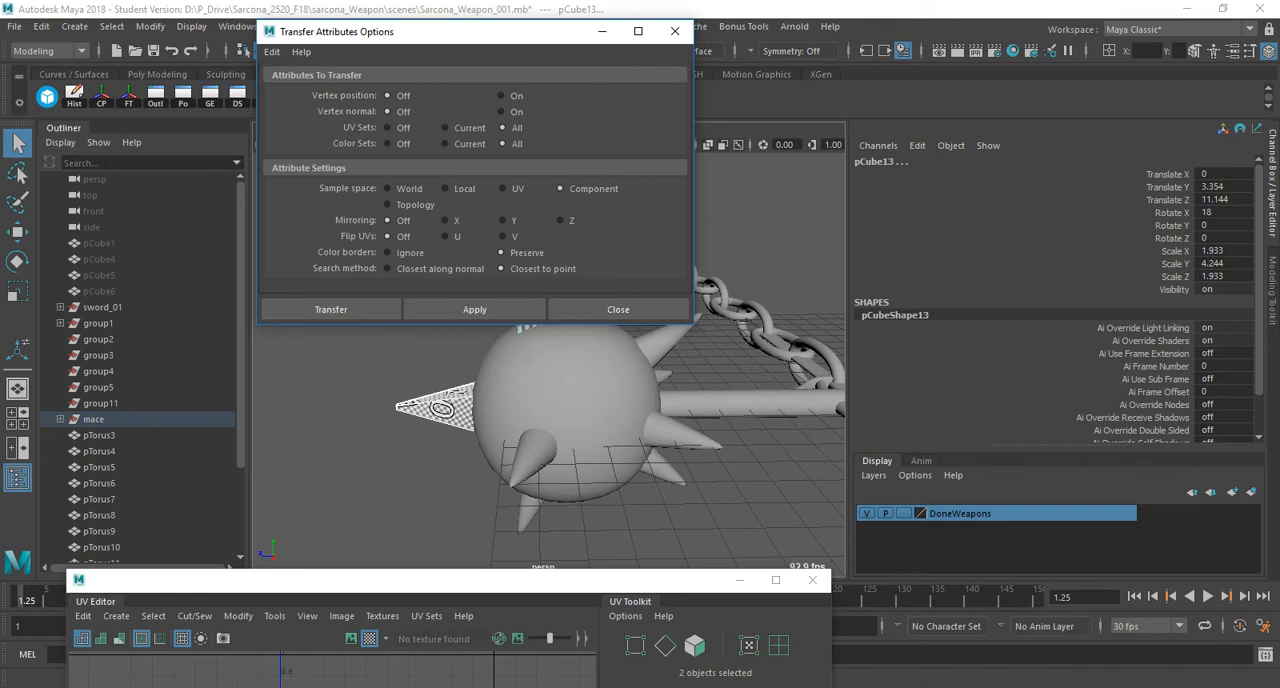
pyautogui.click(331, 309)
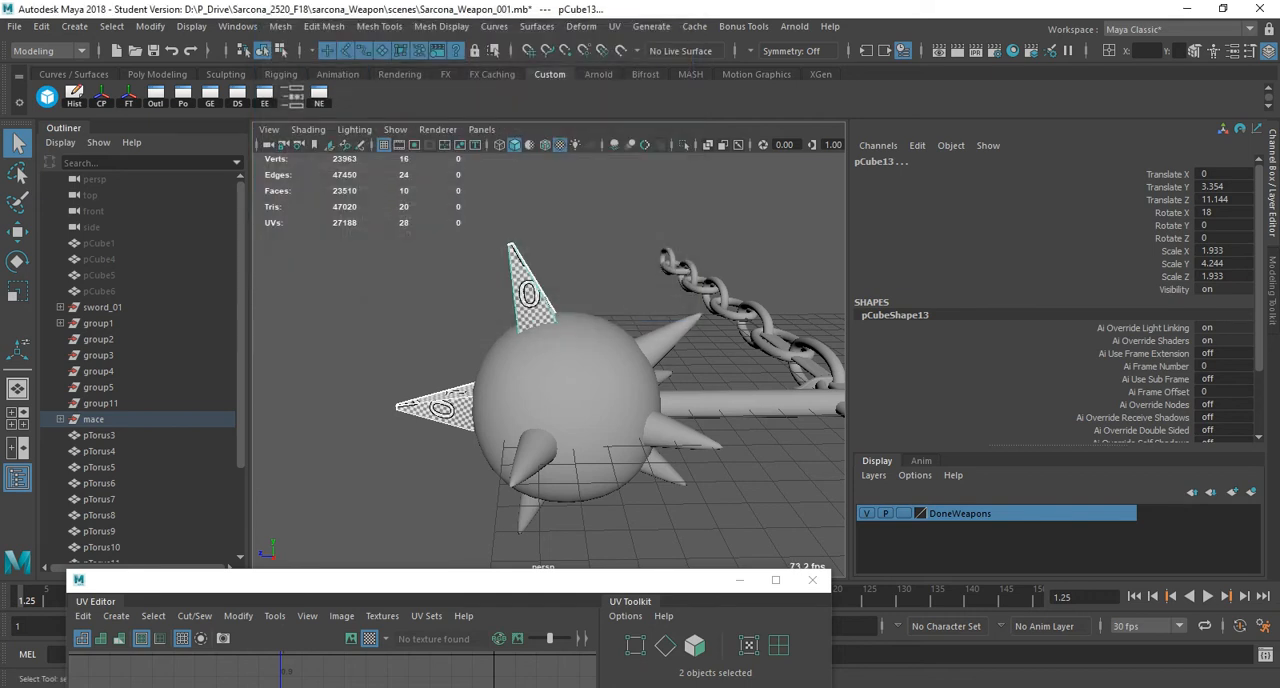
# Inspect the transferred checker pattern on the upright spike from several angles.
pyautogui.scroll(5, 549, 360)
pyautogui.keyDown('alt'); pyautogui.moveTo(740, 280); pyautogui.dragTo(566, 266); pyautogui.keyUp('alt')
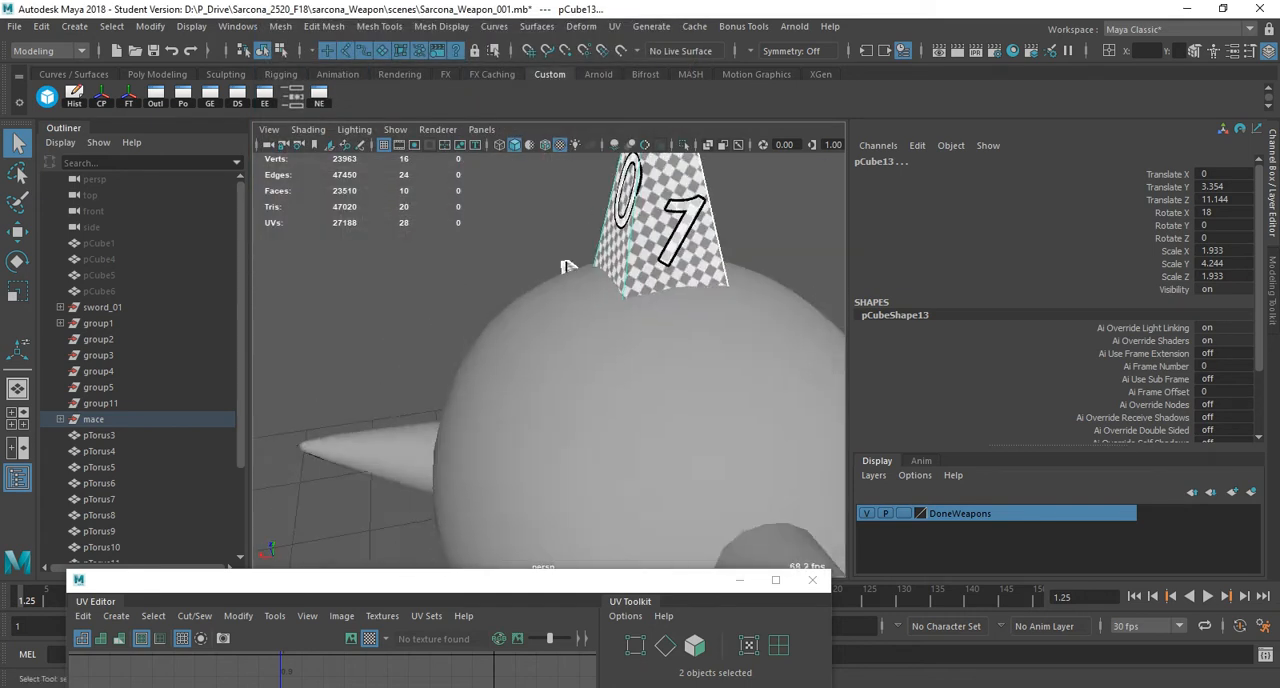
pyautogui.keyDown('alt'); pyautogui.moveTo(566, 266); pyautogui.dragTo(456, 372, button='middle'); pyautogui.keyUp('alt')
# Transfer the upright spike's UVs to the smoothed spike pCube11 with the same Transfer Attributes settings.
pyautogui.click(532, 320)
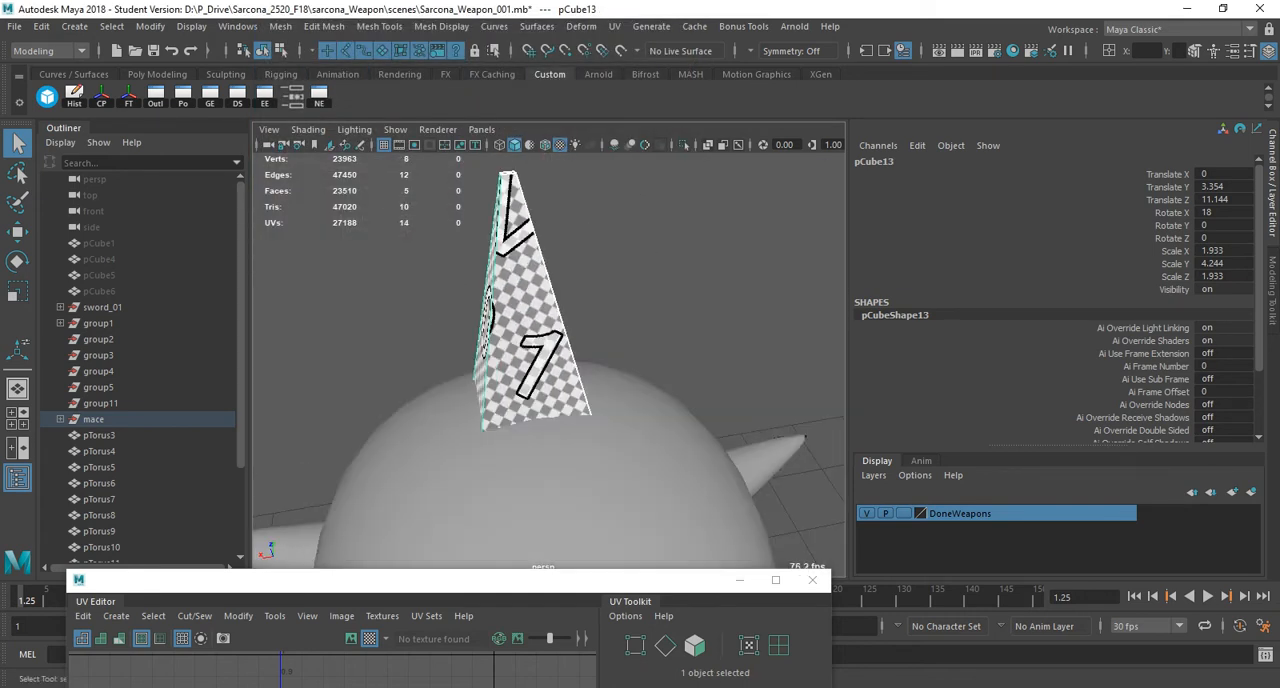
pyautogui.keyDown('alt'); pyautogui.moveTo(640, 330); pyautogui.dragTo(490, 335); pyautogui.keyUp('alt')
pyautogui.keyDown('alt'); pyautogui.moveTo(490, 335); pyautogui.dragTo(420, 220, button='middle'); pyautogui.keyUp('alt')
pyautogui.keyDown('shift'); pyautogui.click(540, 532); pyautogui.keyUp('shift')
pyautogui.keyDown('alt'); pyautogui.moveTo(545, 520); pyautogui.dragTo(507, 360, button='middle'); pyautogui.keyUp('alt')
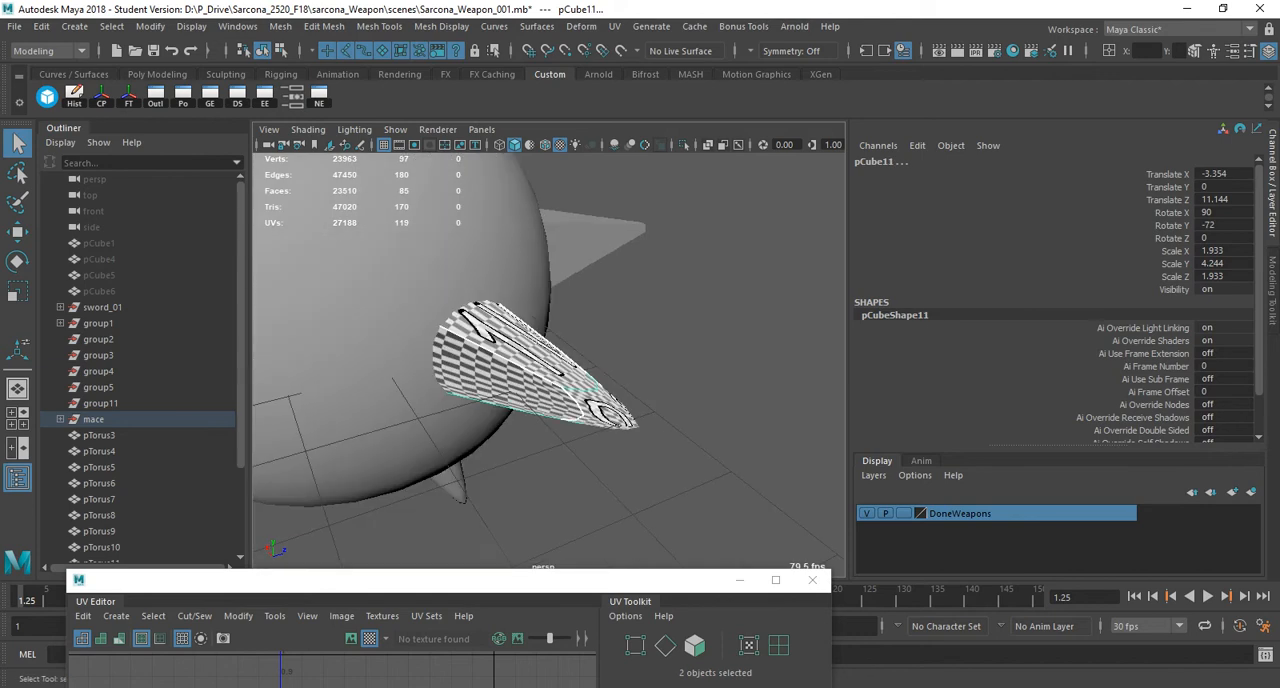
pyautogui.click(280, 26)
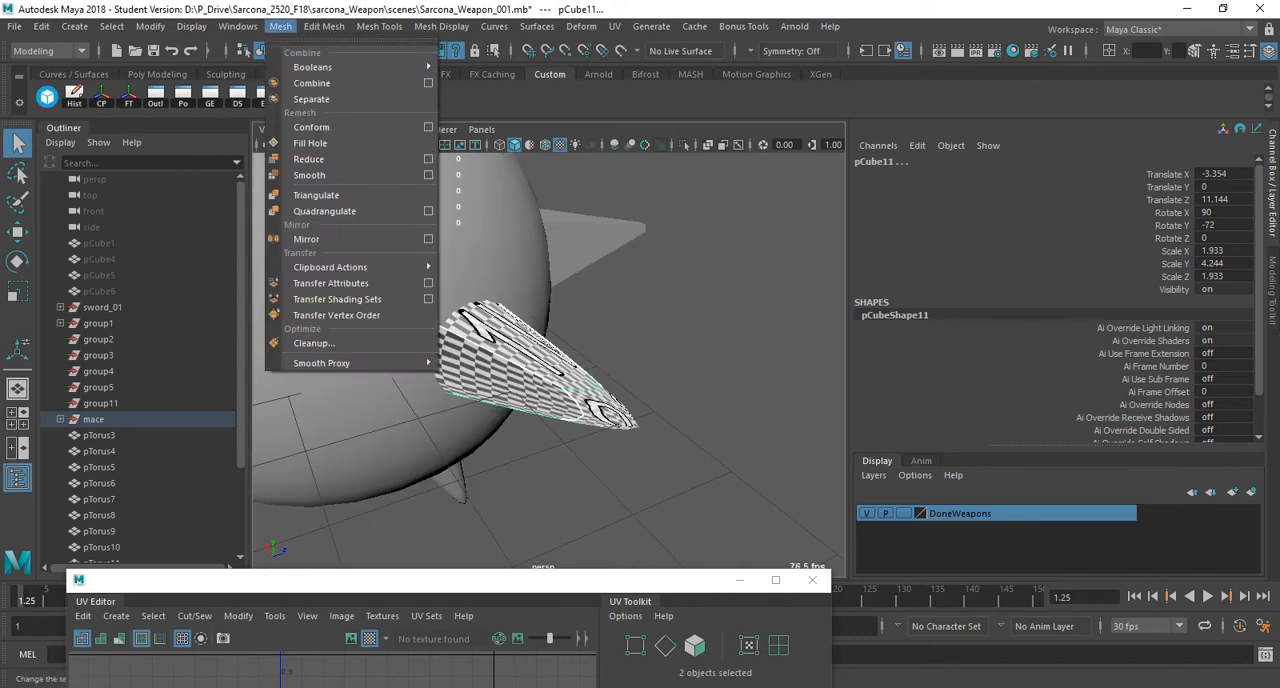
pyautogui.moveTo(350, 283)
pyautogui.click(340, 283)
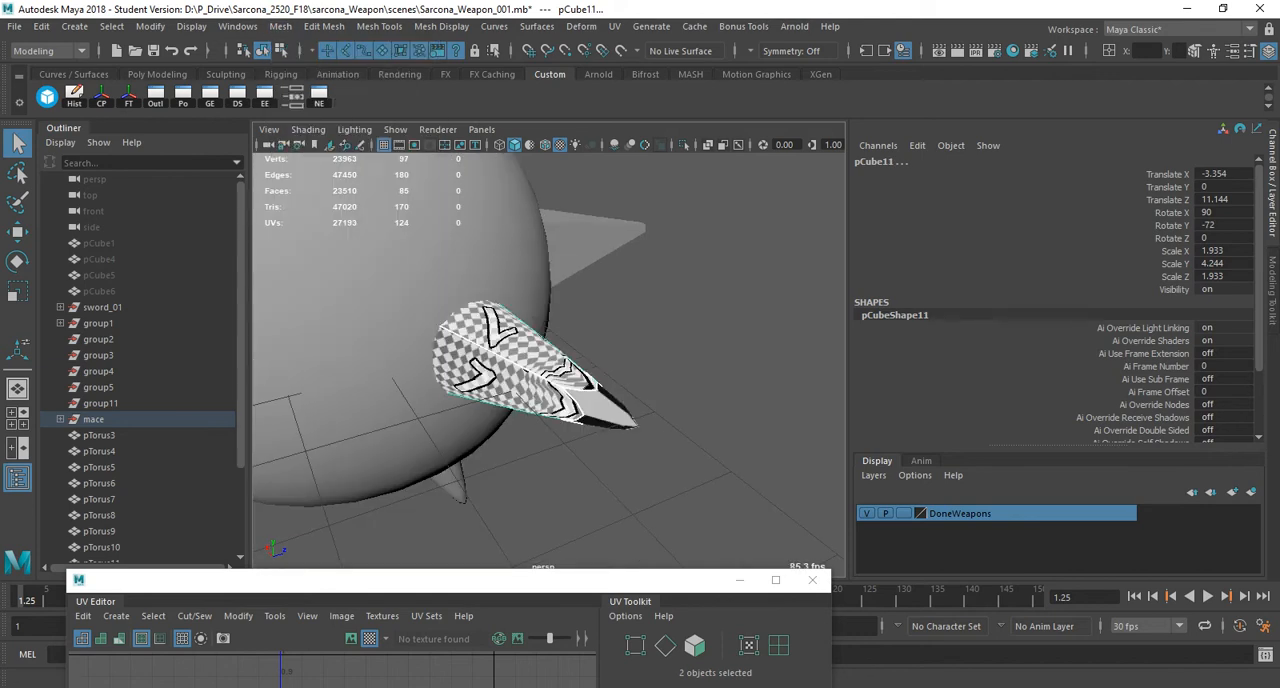
# Turn off smooth preview on the spike that received the UVs and check its checker pattern.
pyautogui.keyDown('alt'); pyautogui.moveTo(520, 370); pyautogui.dragTo(555, 380); pyautogui.keyUp('alt')
pyautogui.keyDown('alt'); pyautogui.moveTo(555, 380); pyautogui.dragTo(680, 400, button='right'); pyautogui.keyUp('alt')
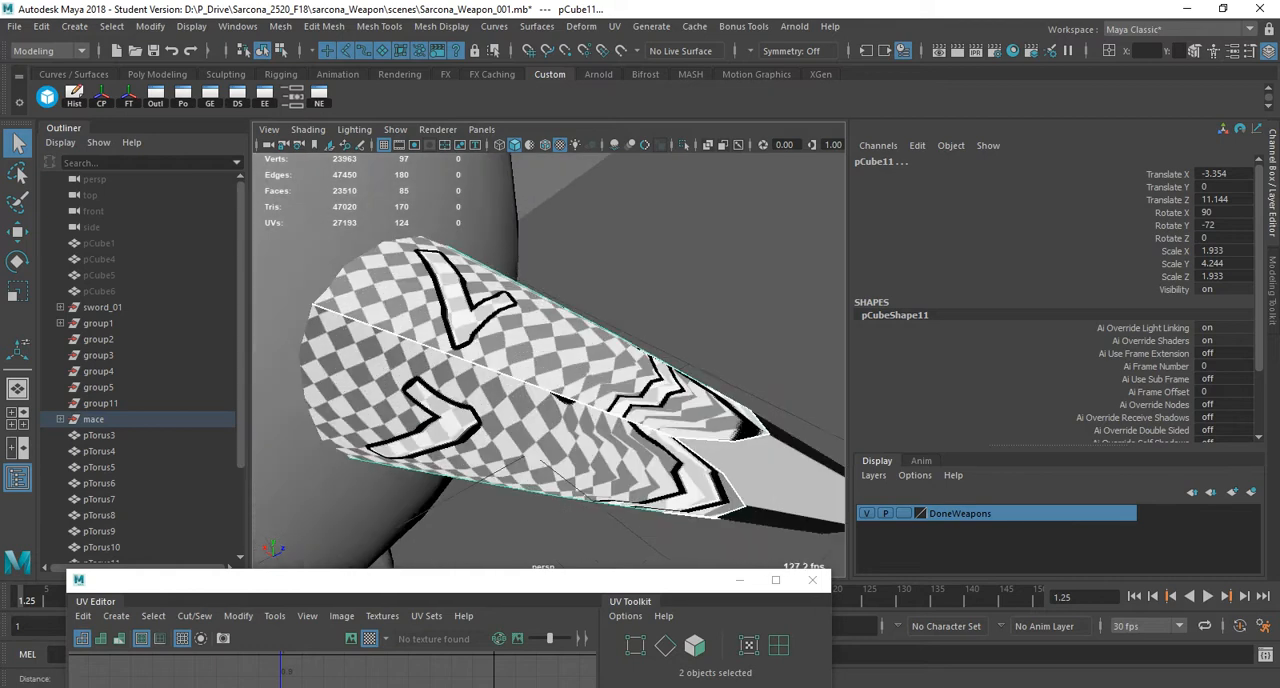
pyautogui.keyDown('alt'); pyautogui.moveTo(680, 400); pyautogui.dragTo(630, 395); pyautogui.keyUp('alt')
pyautogui.press('1')
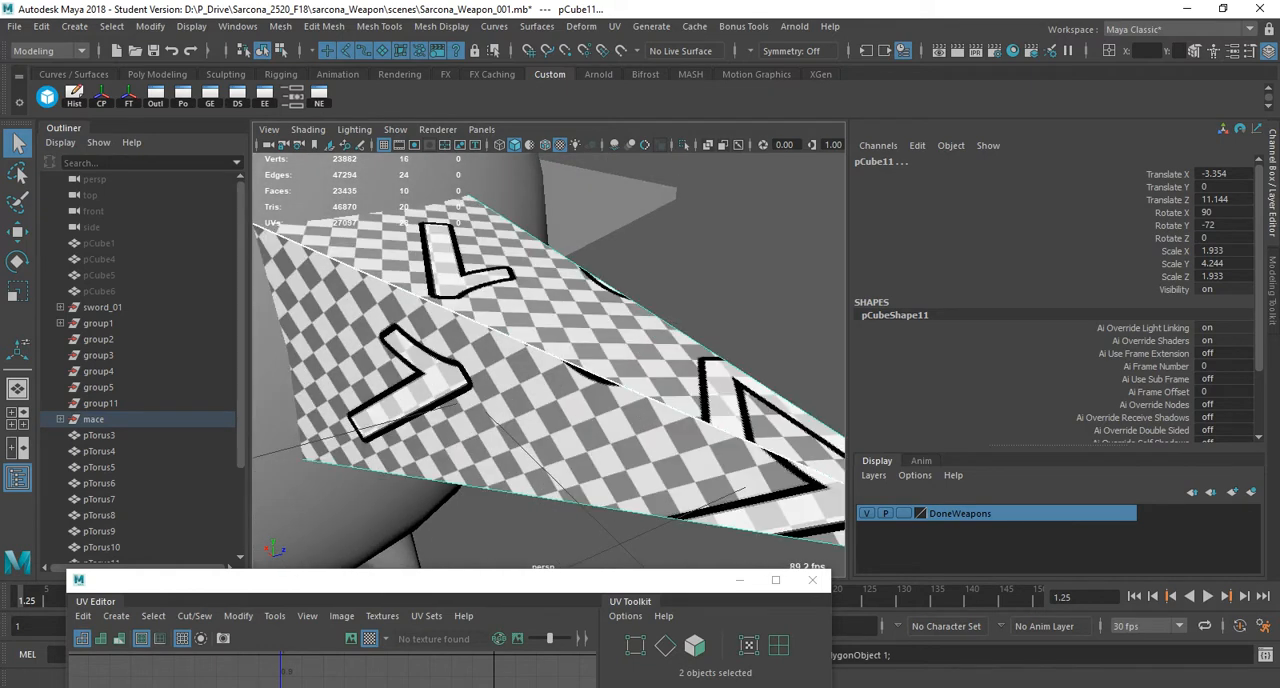
pyautogui.press('3')
pyautogui.press('1')
pyautogui.keyDown('alt'); pyautogui.moveTo(620, 390); pyautogui.dragTo(450, 375, button='right'); pyautogui.keyUp('alt')
pyautogui.keyDown('alt'); pyautogui.moveTo(450, 375); pyautogui.dragTo(510, 360); pyautogui.keyUp('alt')
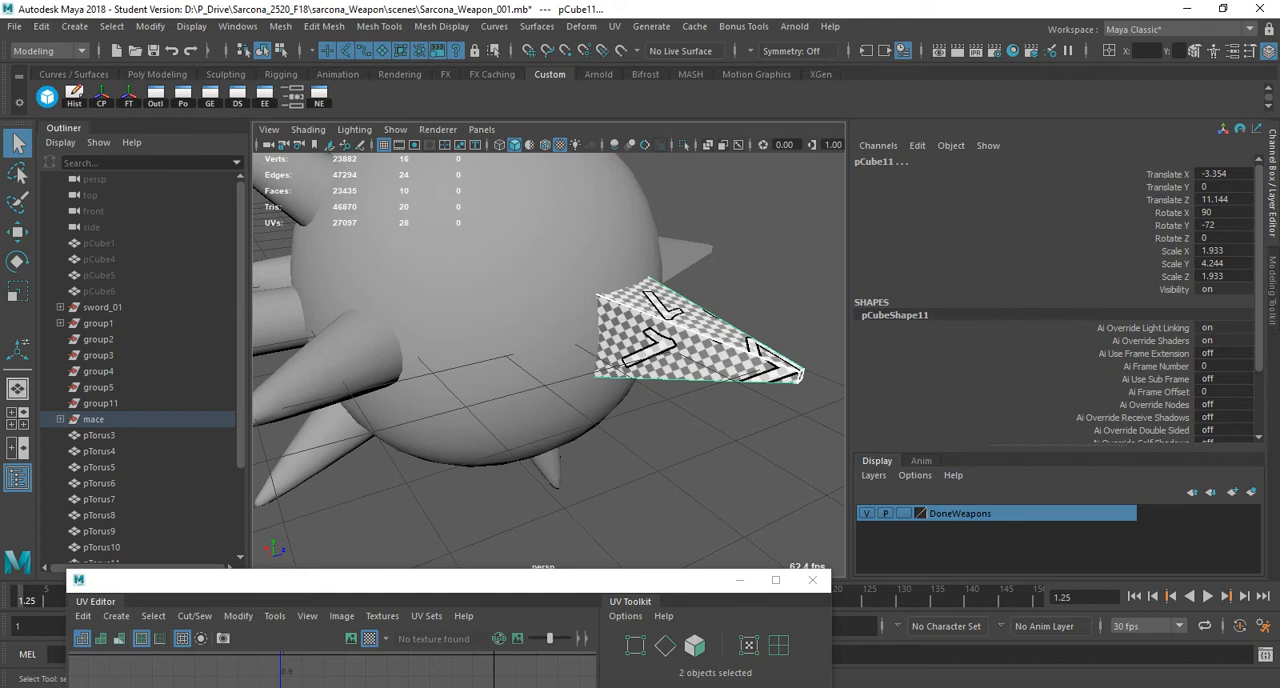
# Repeat the UV transfer from spike to spike across the next three spikes near the handle side of the ball.
pyautogui.keyDown('alt'); pyautogui.moveTo(560, 375); pyautogui.dragTo(450, 365, button='right'); pyautogui.keyUp('alt')
pyautogui.click(618, 352)
pyautogui.keyDown('shift'); pyautogui.click(444, 364); pyautogui.keyUp('shift')
pyautogui.press('g')
pyautogui.click(444, 364)
pyautogui.keyDown('shift'); pyautogui.click(405, 255); pyautogui.keyUp('shift')
pyautogui.press('g')
pyautogui.click(410, 262)
pyautogui.keyDown('shift'); pyautogui.click(378, 313); pyautogui.keyUp('shift')
pyautogui.press('g')
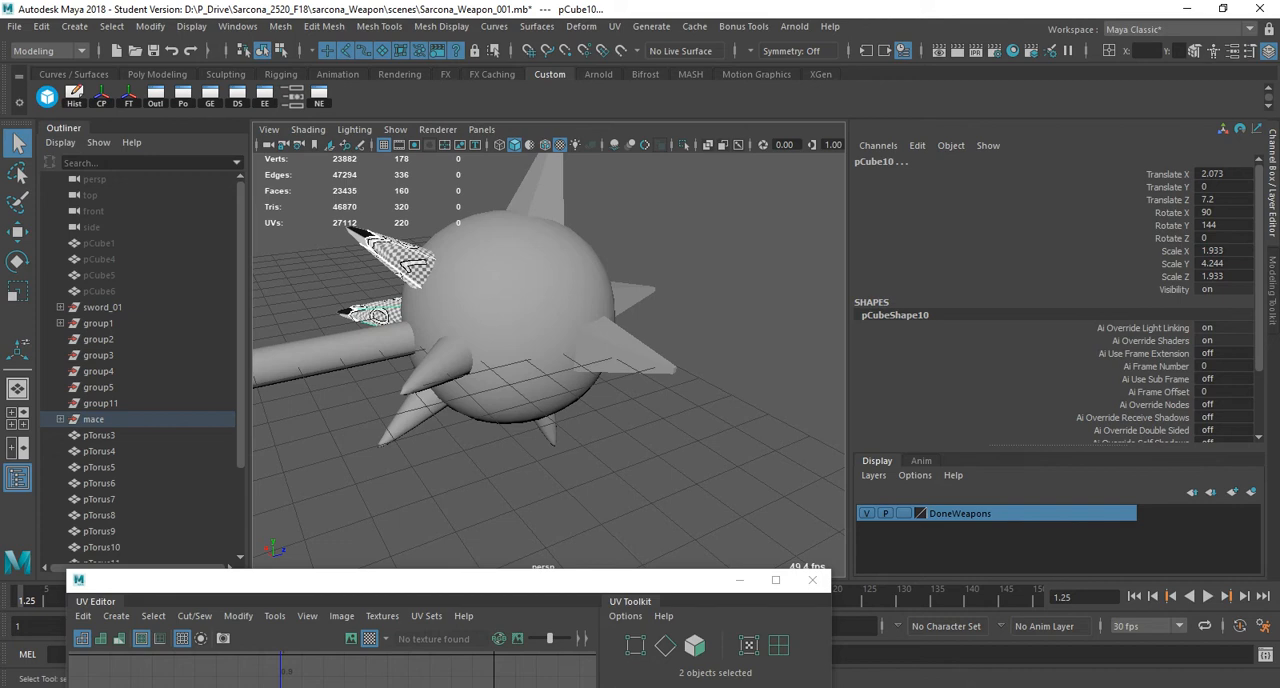
# Repeat the UV transfer onto the lower spike by the handle and the spike beneath the ball.
pyautogui.click(378, 313)
pyautogui.keyDown('shift'); pyautogui.click(414, 412); pyautogui.keyUp('shift')
pyautogui.press('g')
pyautogui.click(414, 412)
pyautogui.keyDown('shift'); pyautogui.click(547, 430); pyautogui.keyUp('shift')
pyautogui.press('g')
# Transfer the UVs from the bottom spike to the remaining spike pCube14 and turn off smooth preview on both.
pyautogui.keyDown('alt'); pyautogui.moveTo(547, 430); pyautogui.dragTo(295, 462); pyautogui.keyUp('alt')
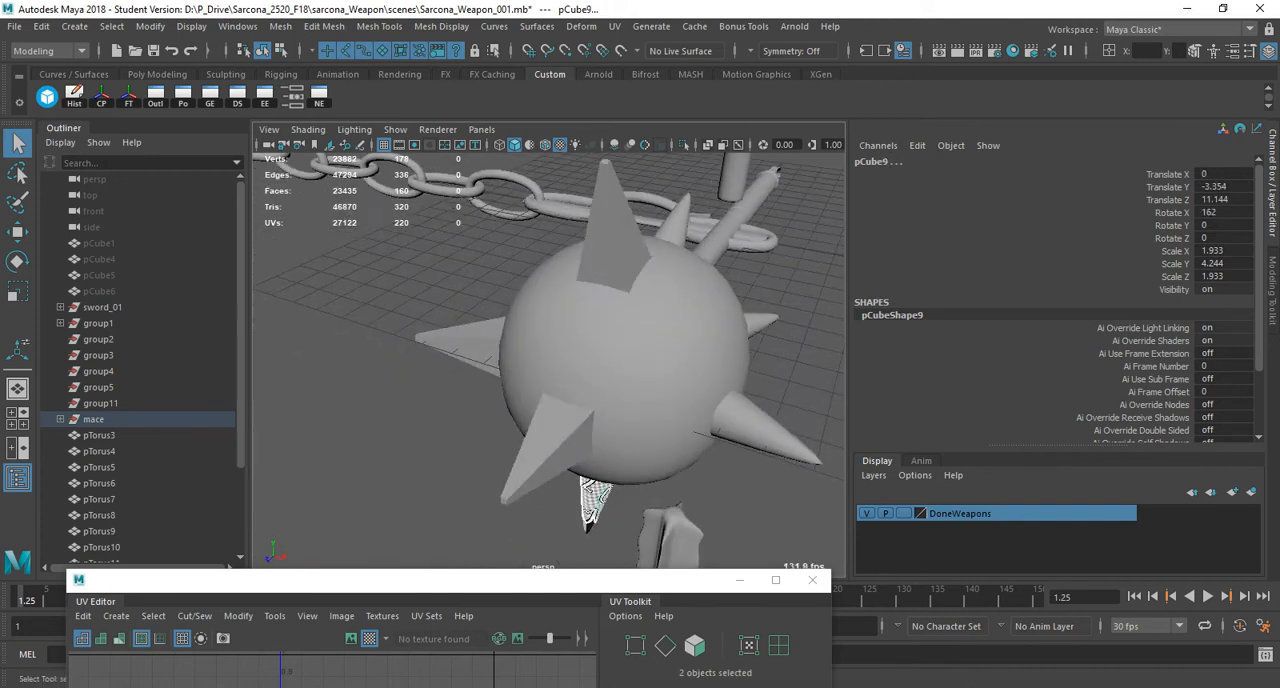
pyautogui.click(592, 500)
pyautogui.keyDown('shift'); pyautogui.click(758, 427); pyautogui.keyUp('shift')
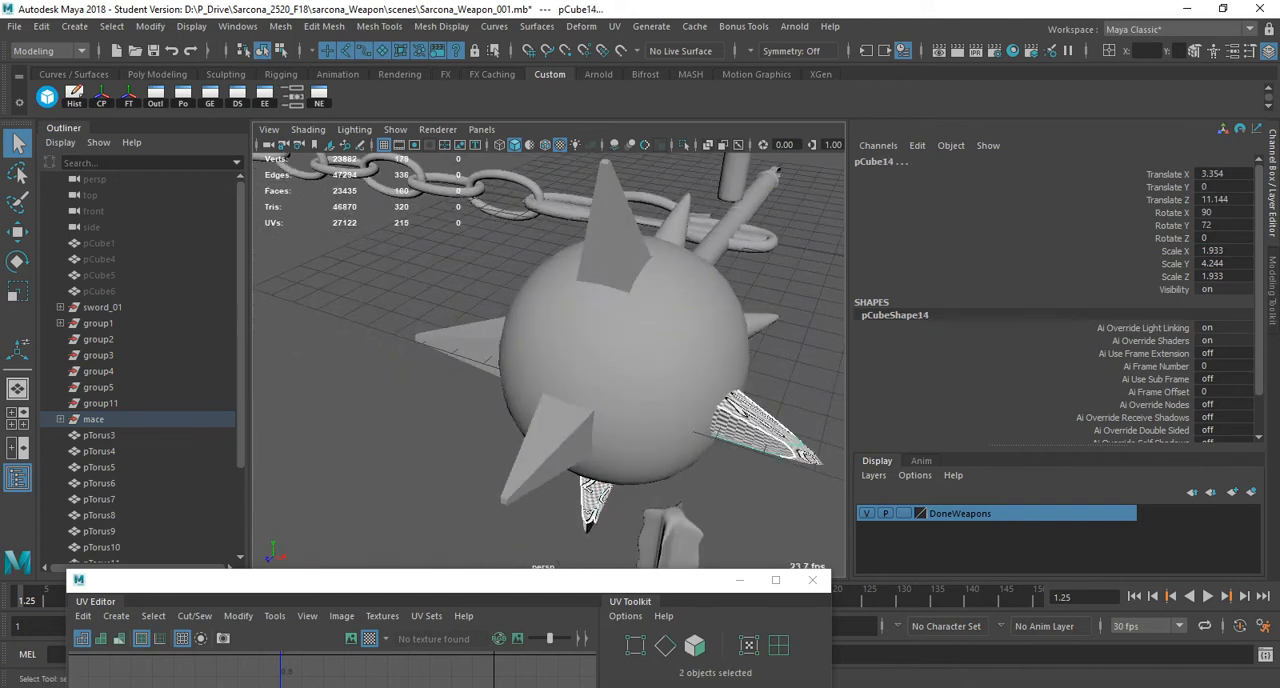
pyautogui.press('1')
pyautogui.press('g')
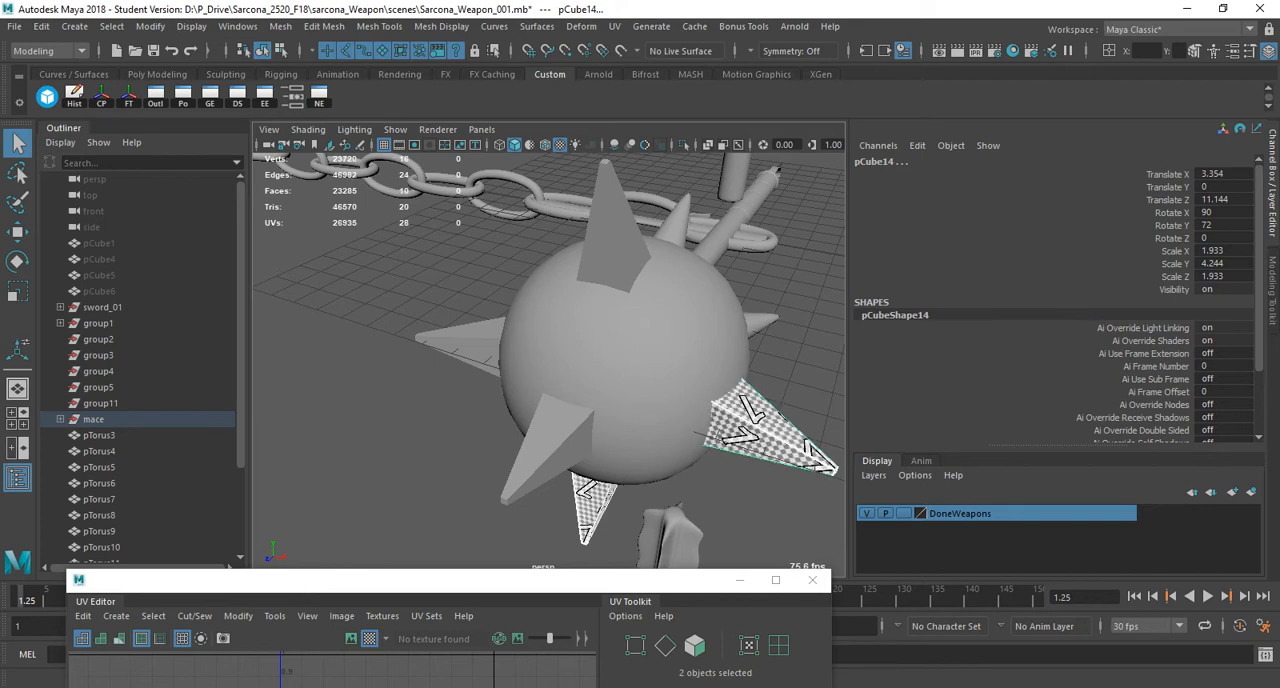
# Select the mace ball and all its spikes without the handle, and turn off their smooth preview.
pyautogui.keyDown('alt'); pyautogui.moveTo(758, 430); pyautogui.dragTo(570, 395); pyautogui.keyUp('alt')
pyautogui.keyDown('alt'); pyautogui.moveTo(570, 395); pyautogui.dragTo(535, 395, button='right'); pyautogui.keyUp('alt')
pyautogui.keyDown('alt'); pyautogui.moveTo(535, 395); pyautogui.dragTo(495, 415); pyautogui.keyUp('alt')
pyautogui.moveTo(398, 212); pyautogui.dragTo(660, 492)
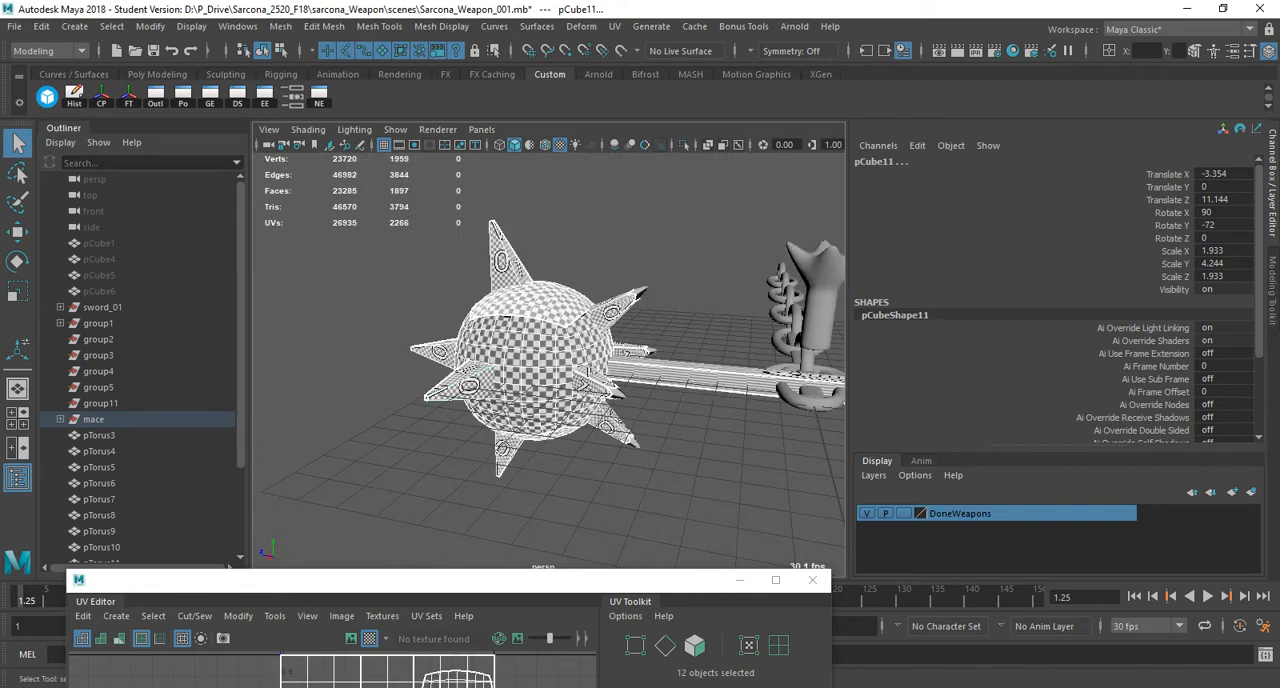
pyautogui.keyDown('shift'); pyautogui.click(690, 374); pyautogui.keyUp('shift')
pyautogui.keyDown('alt'); pyautogui.moveTo(690, 374); pyautogui.dragTo(630, 390); pyautogui.keyUp('alt')
pyautogui.keyDown('alt'); pyautogui.moveTo(630, 390); pyautogui.dragTo(740, 395, button='right'); pyautogui.keyUp('alt')
pyautogui.keyDown('alt'); pyautogui.moveTo(740, 395); pyautogui.dragTo(866, 345); pyautogui.keyUp('alt')
pyautogui.press('1')
# Check the checker pattern around the ball and spikes and freeze the transformations of the selected pieces.
pyautogui.keyDown('alt'); pyautogui.moveTo(335, 280); pyautogui.dragTo(480, 358); pyautogui.keyUp('alt')
pyautogui.keyDown('alt'); pyautogui.moveTo(480, 358); pyautogui.dragTo(622, 388, button='middle'); pyautogui.keyUp('alt')
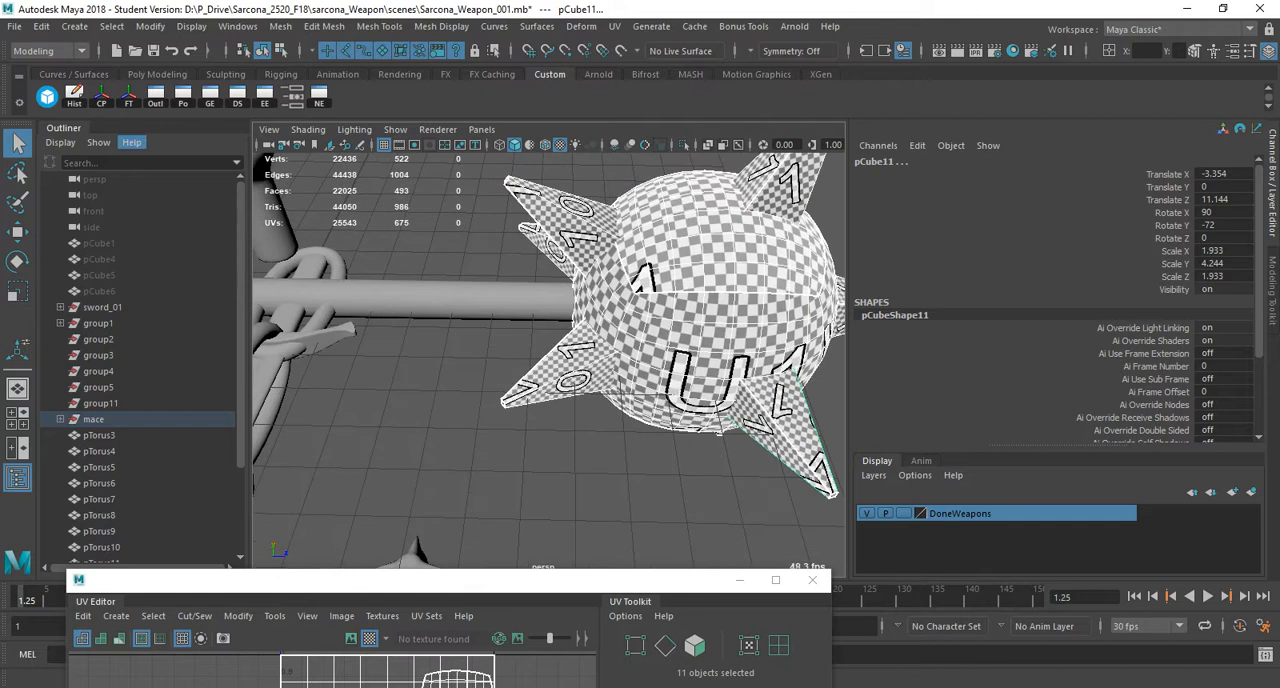
pyautogui.click(128, 96)
pyautogui.keyDown('alt'); pyautogui.moveTo(600, 350); pyautogui.dragTo(490, 340, button='right'); pyautogui.keyUp('alt')
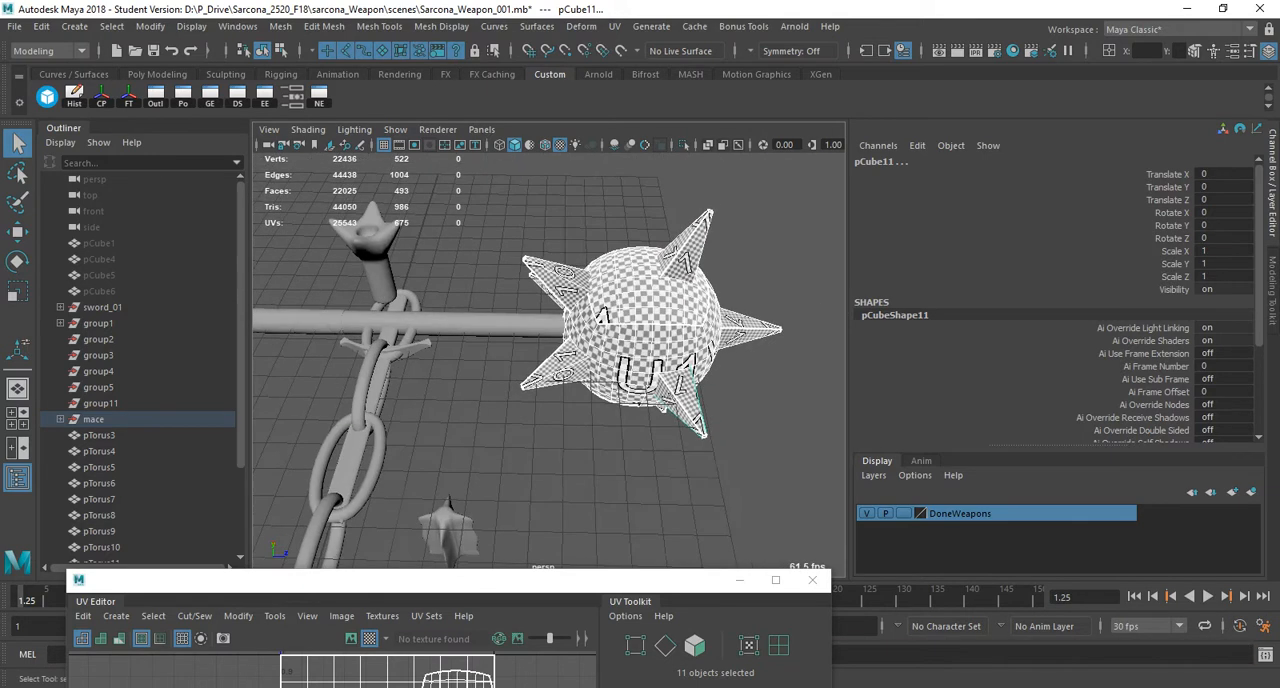
# Select the mace handle and isolate it in the viewport.
pyautogui.keyDown('alt'); pyautogui.moveTo(560, 335); pyautogui.dragTo(612, 350, button='middle'); pyautogui.keyUp('alt')
pyautogui.click(560, 338)
pyautogui.keyDown('alt'); pyautogui.moveTo(560, 338); pyautogui.dragTo(480, 340, button='right'); pyautogui.keyUp('alt')
pyautogui.keyDown('alt'); pyautogui.moveTo(480, 340); pyautogui.dragTo(575, 362, button='middle'); pyautogui.keyUp('alt')
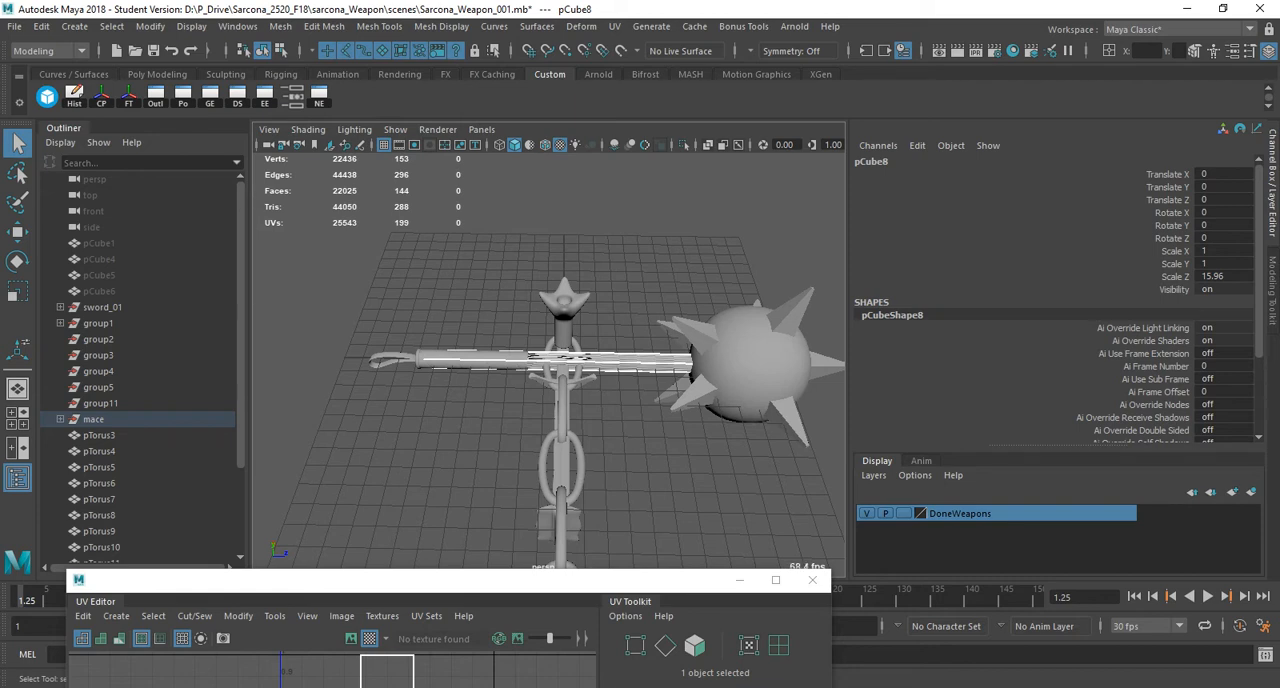
pyautogui.click(684, 145)
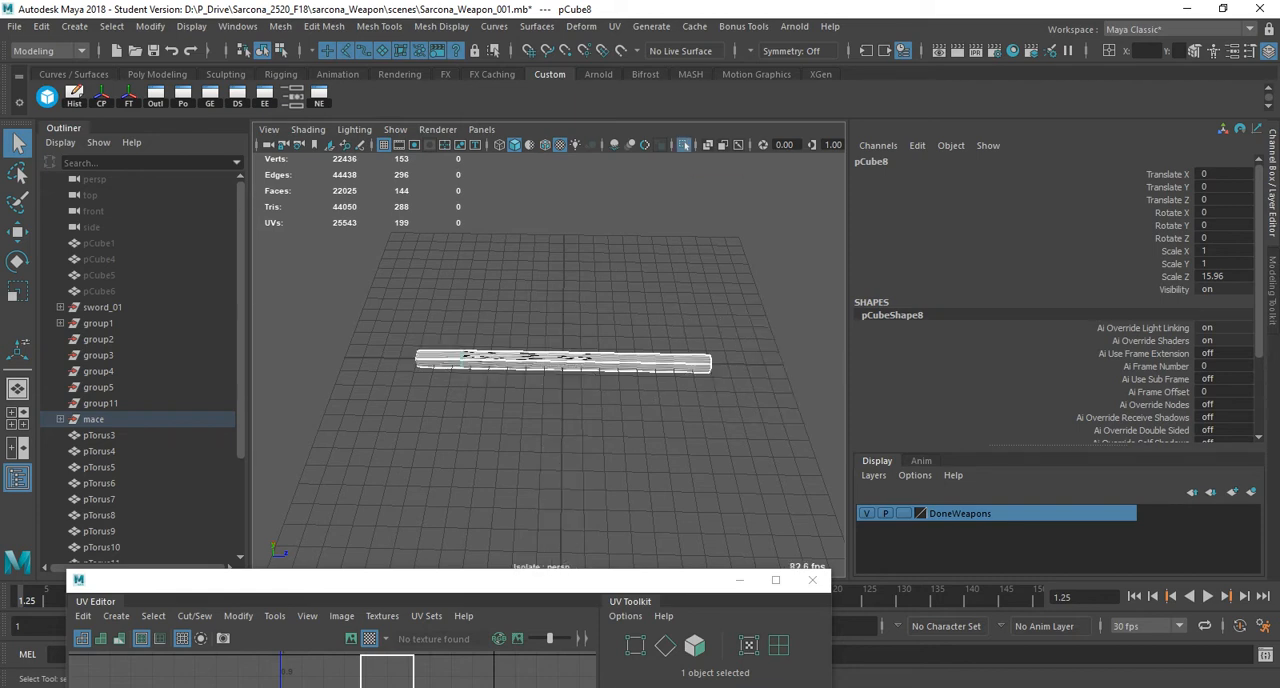
# Check the handle from its side and end, toggle its smooth preview, and freeze its transformations.
pyautogui.keyDown('alt'); pyautogui.moveTo(372, 385); pyautogui.dragTo(305, 335); pyautogui.keyUp('alt')
pyautogui.scroll(4, 435, 405)
pyautogui.keyDown('alt'); pyautogui.moveTo(590, 372); pyautogui.dragTo(510, 400); pyautogui.keyUp('alt')
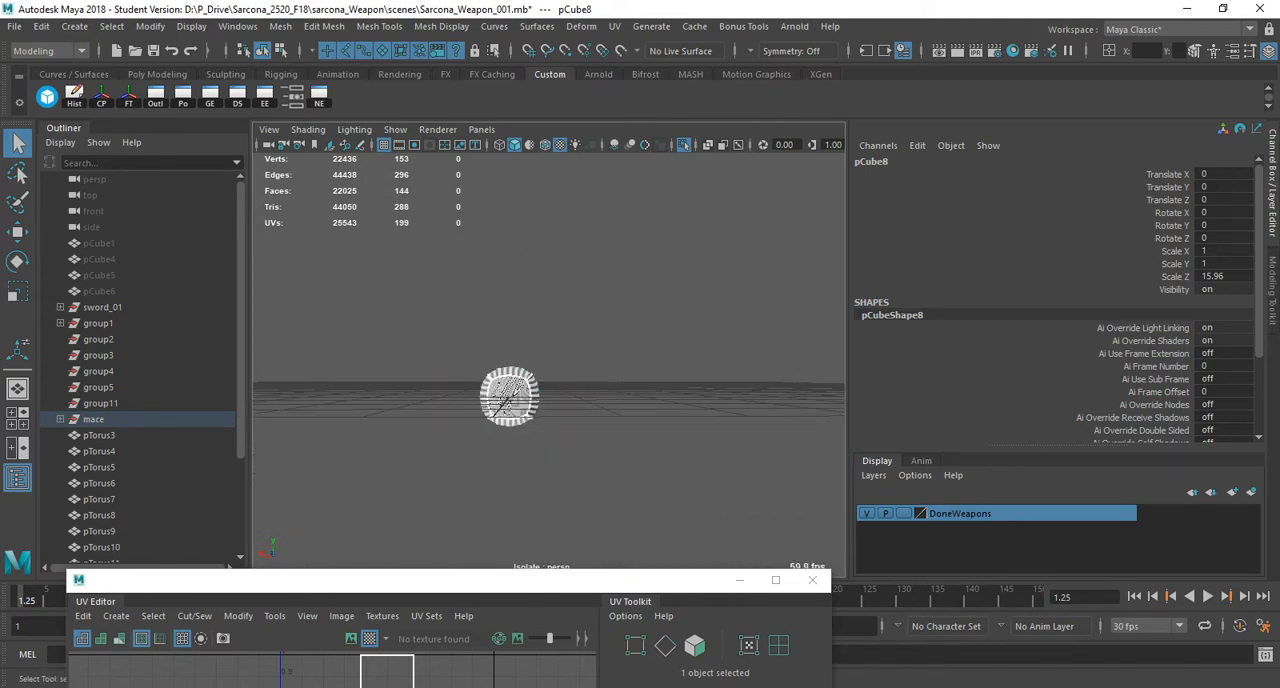
pyautogui.press('1')
pyautogui.press('3')
pyautogui.keyDown('alt'); pyautogui.moveTo(510, 400); pyautogui.dragTo(370, 422); pyautogui.keyUp('alt')
pyautogui.scroll(-3, 549, 370)
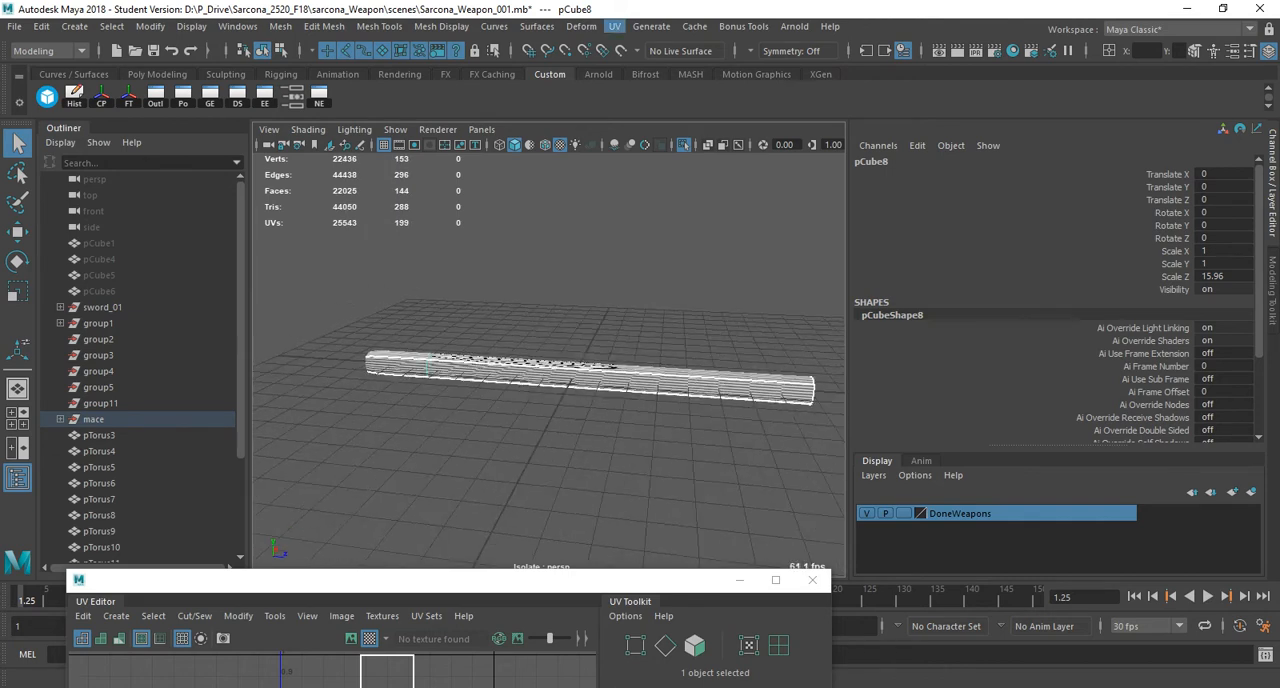
pyautogui.click(614, 26)
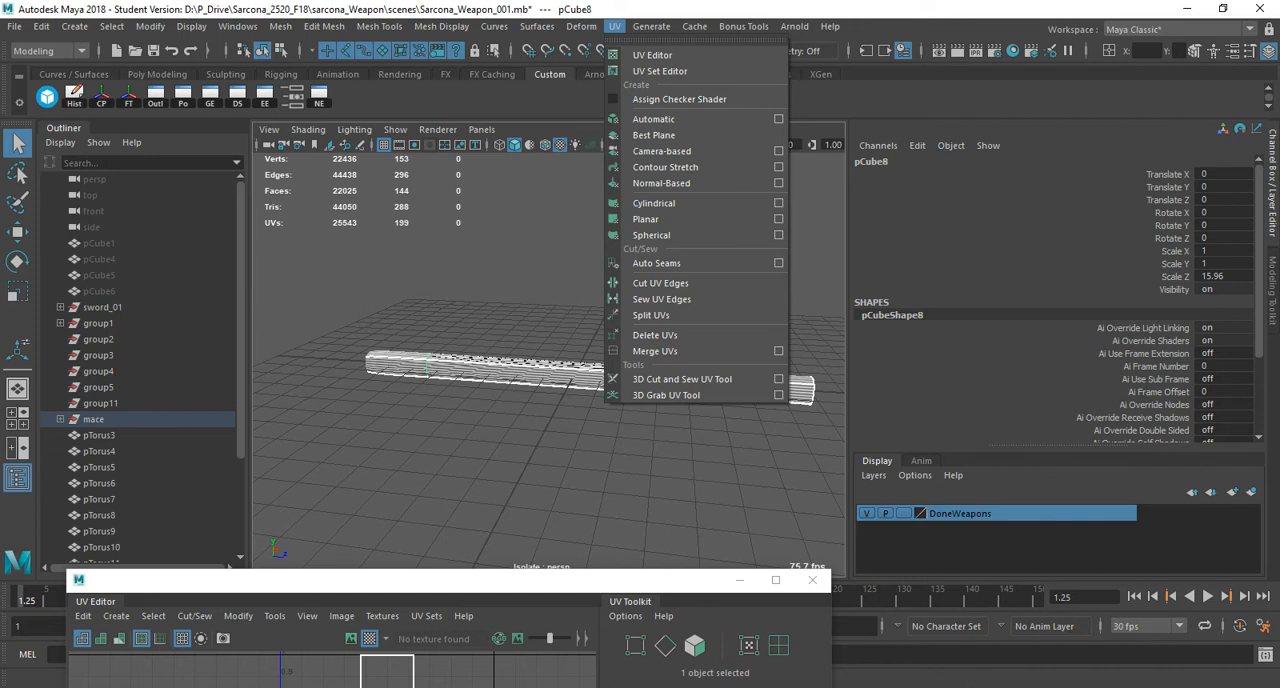
pyautogui.click(129, 97)
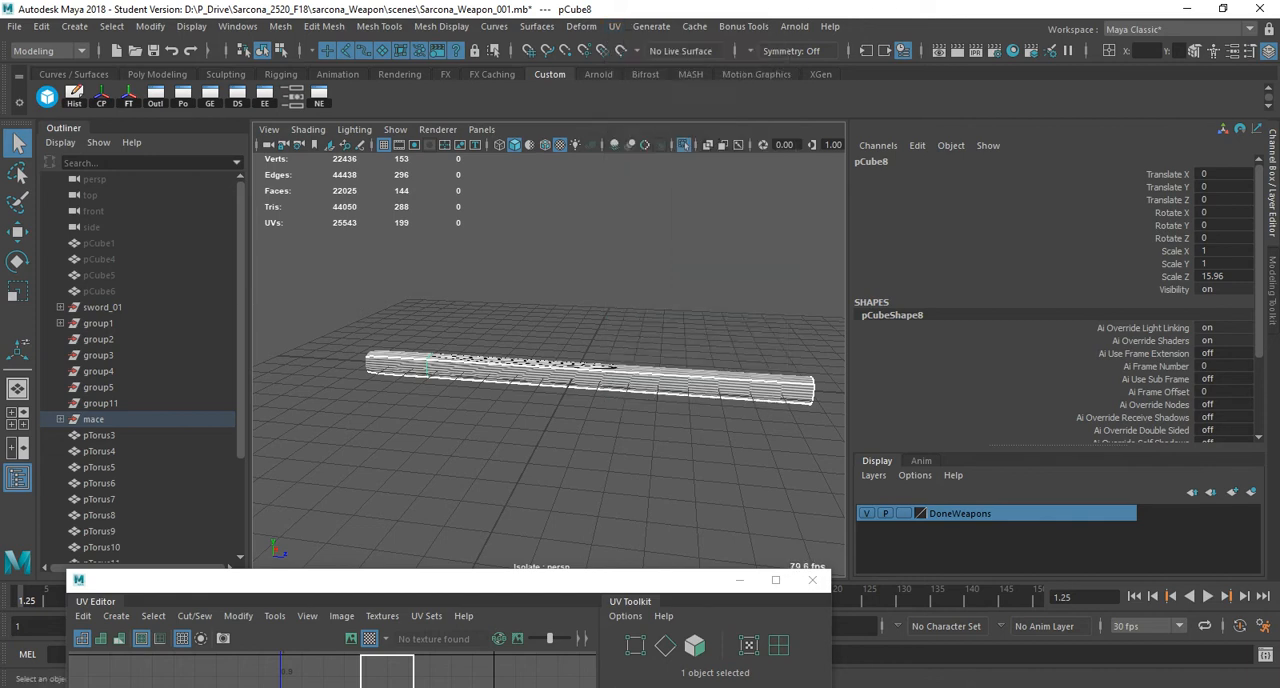
pyautogui.click(615, 27)
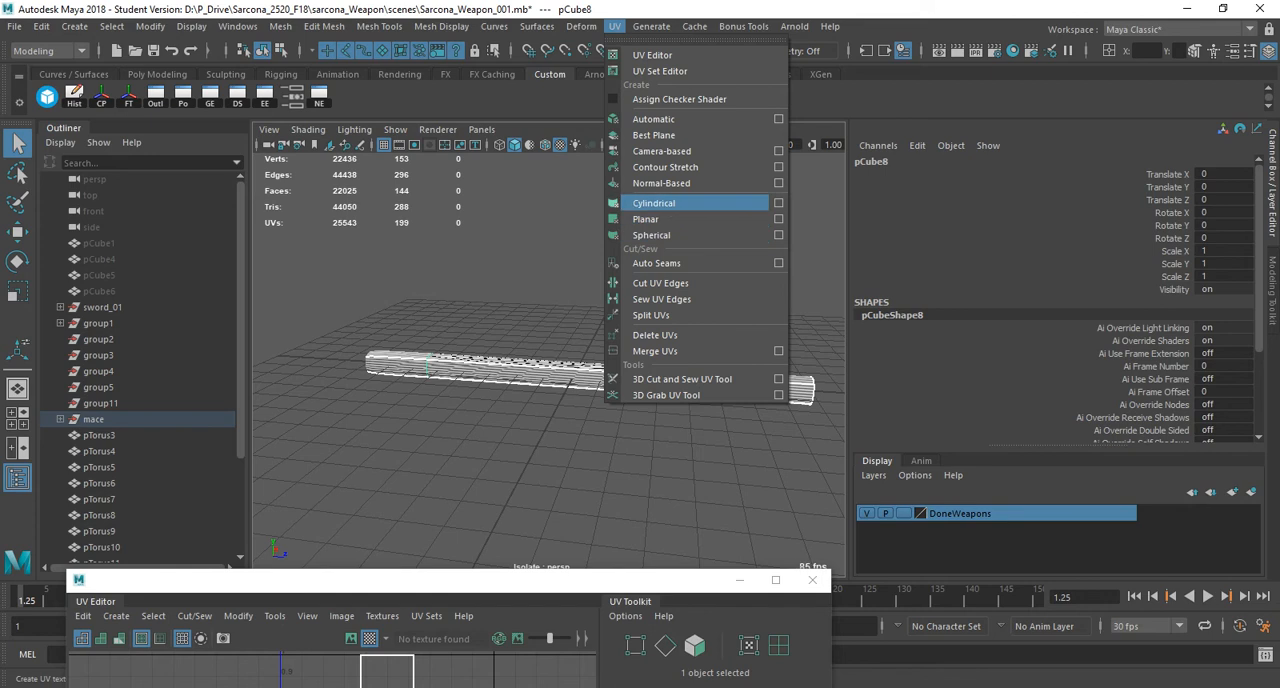
pyautogui.click(645, 219)
pyautogui.hotkey('ctrl', 'z')
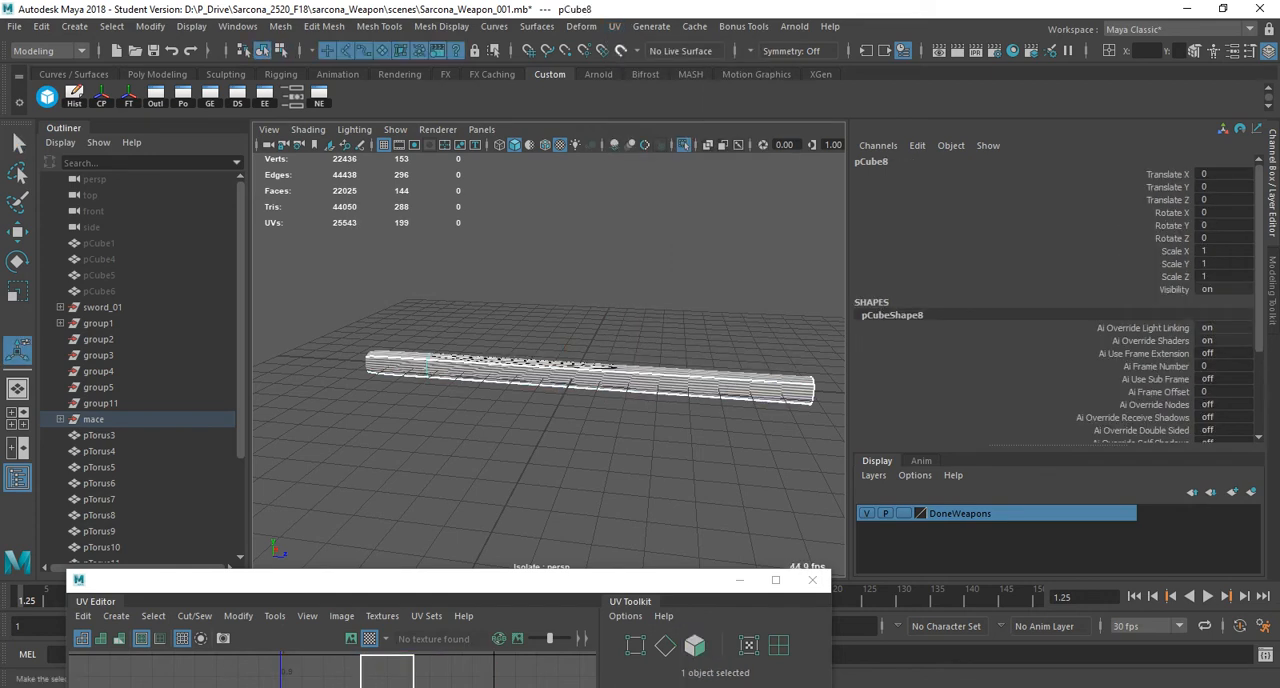
# Apply a cylindrical UV projection to the handle and set the projection's Rotate X to 90.
pyautogui.click(615, 27)
pyautogui.click(645, 203)
pyautogui.scroll(-4, 560, 370)
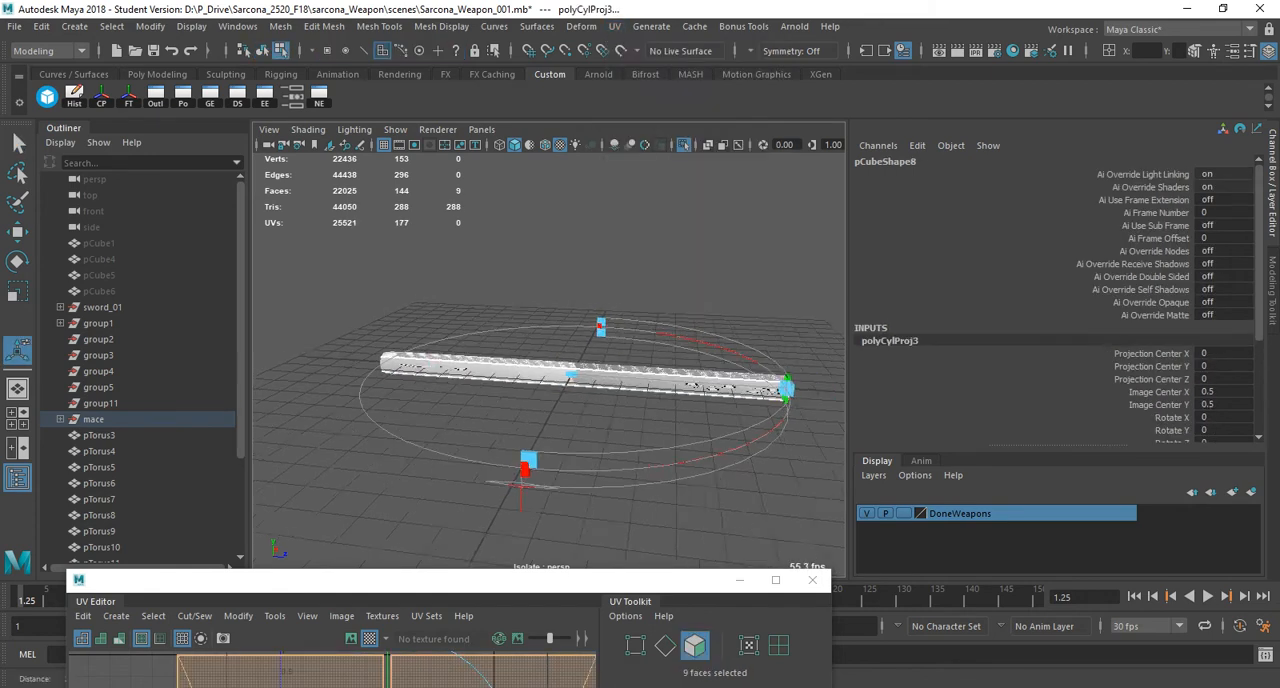
pyautogui.keyDown('alt'); pyautogui.moveTo(550, 345); pyautogui.dragTo(623, 427); pyautogui.keyUp('alt')
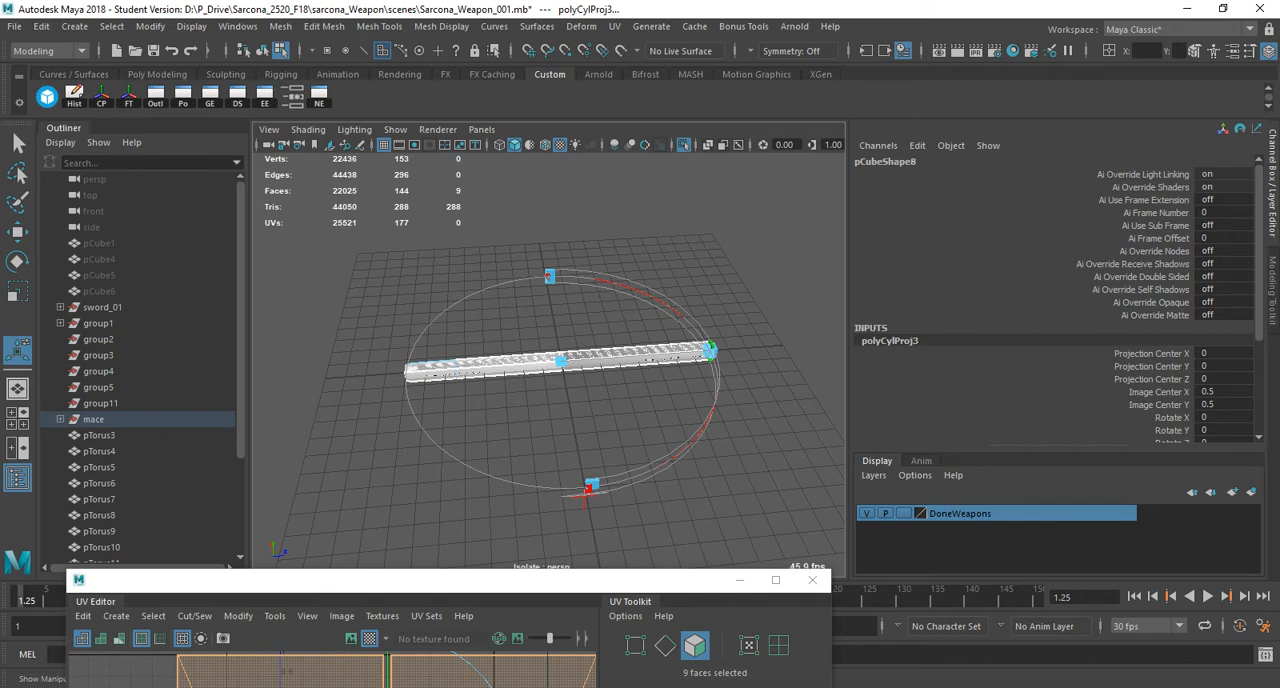
pyautogui.scroll(-3, 1055, 300)
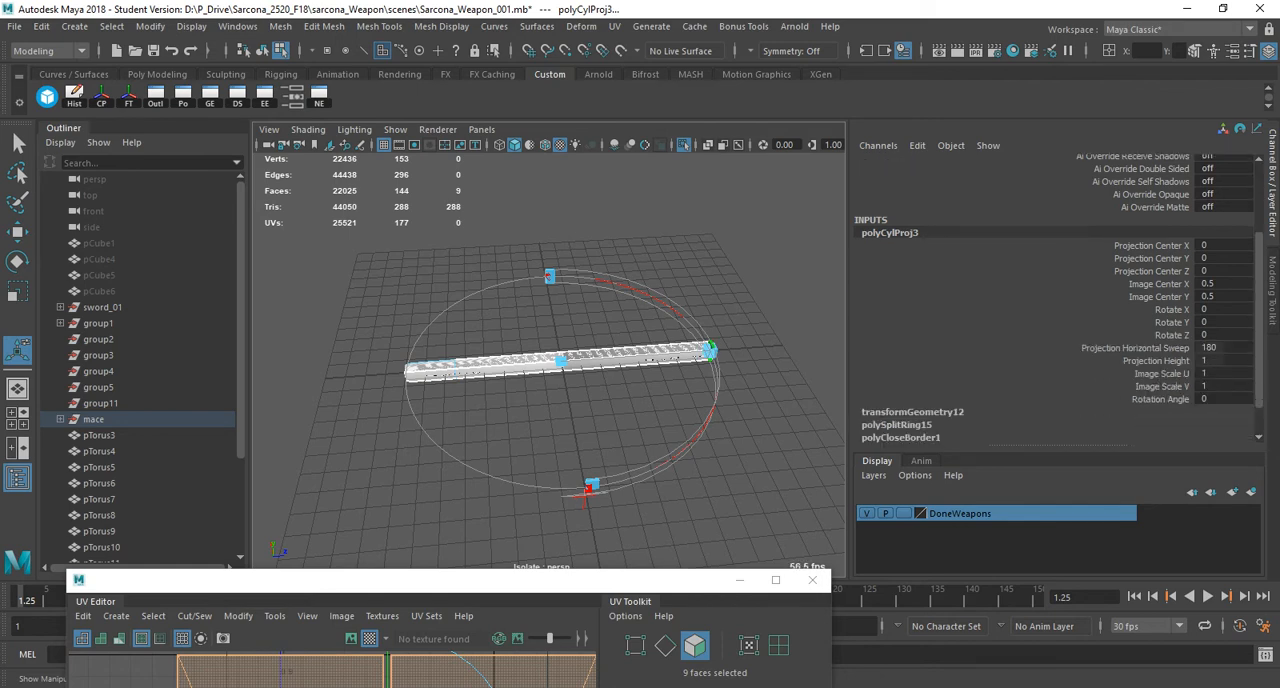
pyautogui.click(1223, 310)
pyautogui.write('90')
pyautogui.press('Return')
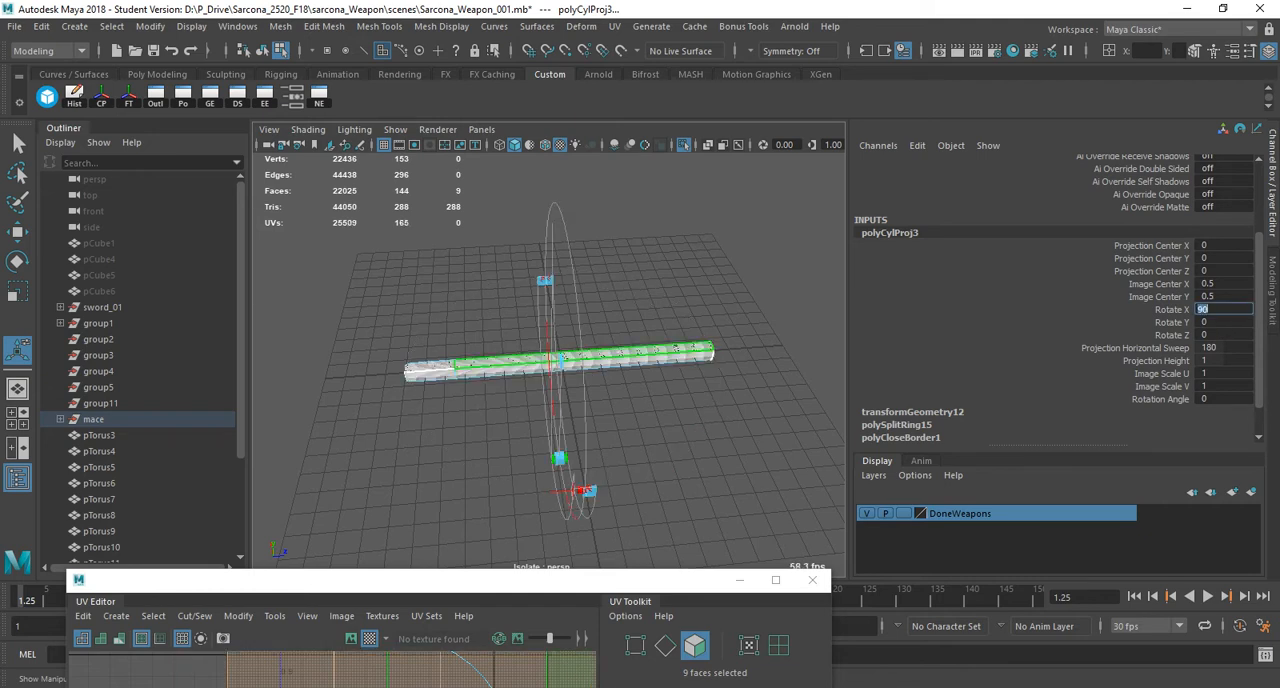
# Apply a planar UV projection to the handle's near end-cap face and return to object selection.
pyautogui.keyDown('alt'); pyautogui.moveTo(600, 345); pyautogui.dragTo(648, 350); pyautogui.keyUp('alt')
pyautogui.keyDown('alt'); pyautogui.moveTo(648, 350); pyautogui.dragTo(745, 365, button='right'); pyautogui.keyUp('alt')
pyautogui.keyDown('alt'); pyautogui.moveTo(700, 360); pyautogui.dragTo(735, 350); pyautogui.keyUp('alt')
pyautogui.moveTo(650, 345)
pyautogui.keyDown('alt'); pyautogui.mouseDown(button='right')
pyautogui.moveTo(775, 352)
pyautogui.moveTo(640, 348)
pyautogui.mouseUp(button='right'); pyautogui.keyUp('alt')
pyautogui.keyDown('alt'); pyautogui.moveTo(640, 348); pyautogui.dragTo(775, 292); pyautogui.keyUp('alt')
pyautogui.keyDown('alt'); pyautogui.moveTo(775, 292); pyautogui.dragTo(657, 301, button='right'); pyautogui.keyUp('alt')
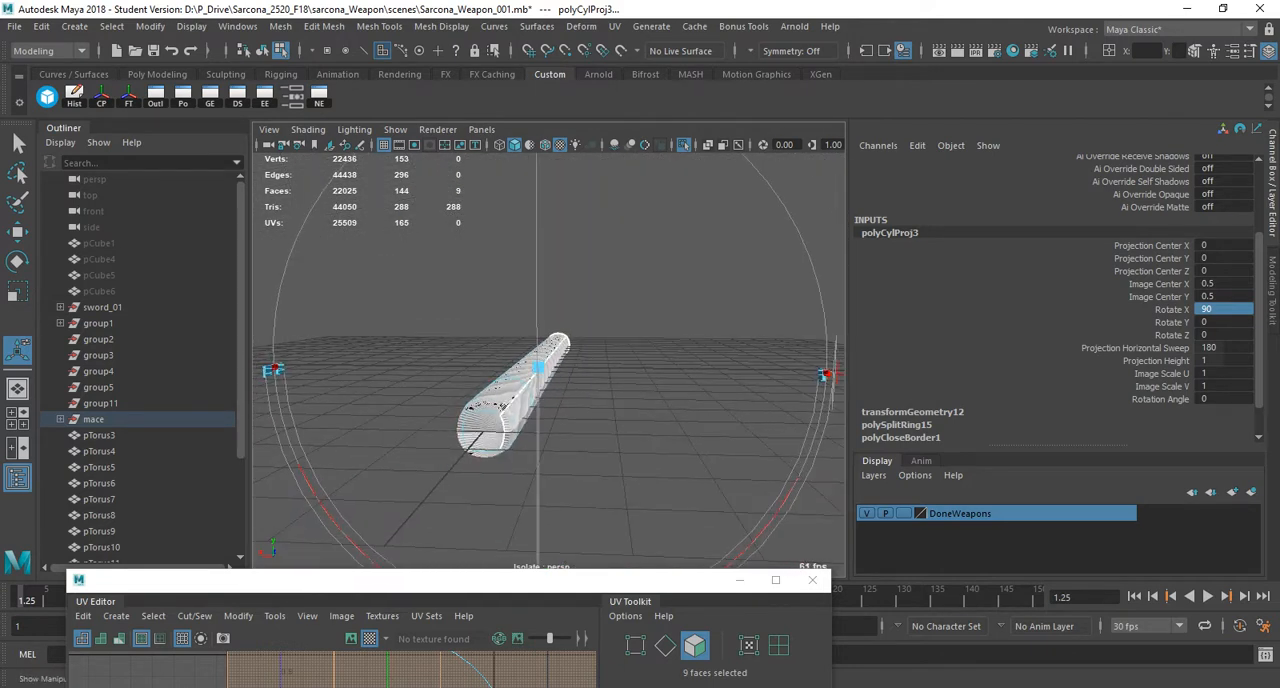
pyautogui.click(478, 428)
pyautogui.click(581, 27)
pyautogui.click(540, 27)
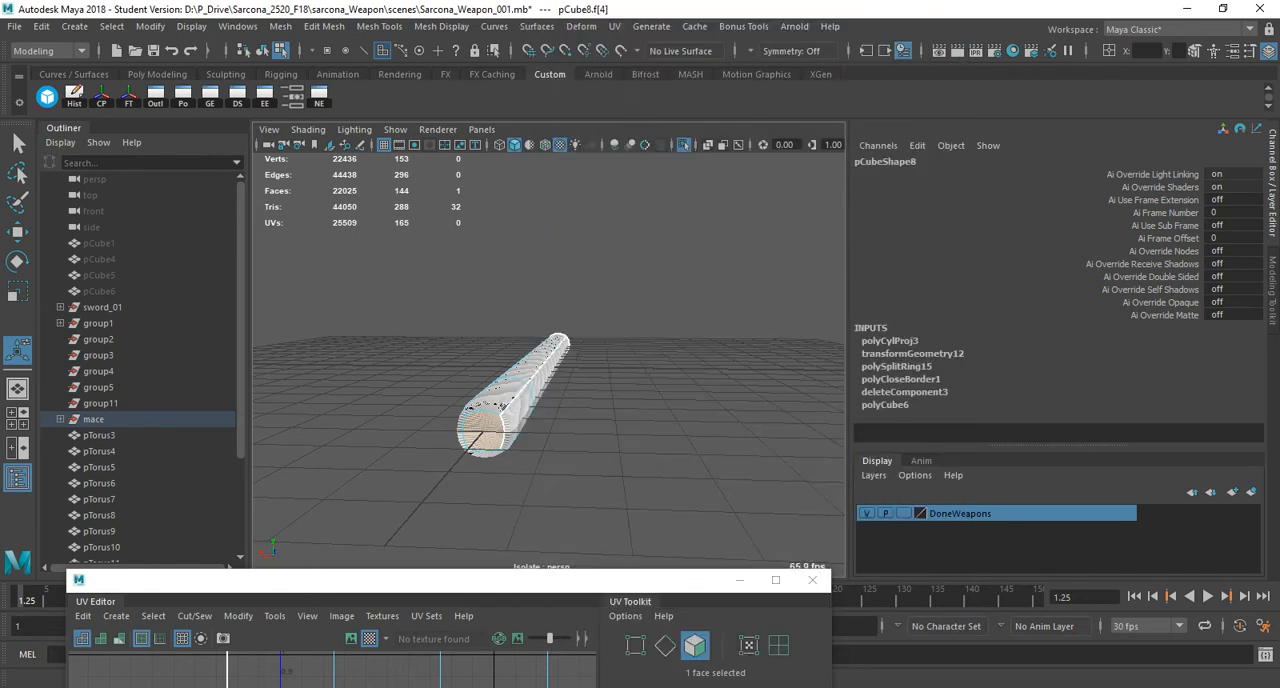
pyautogui.click(614, 27)
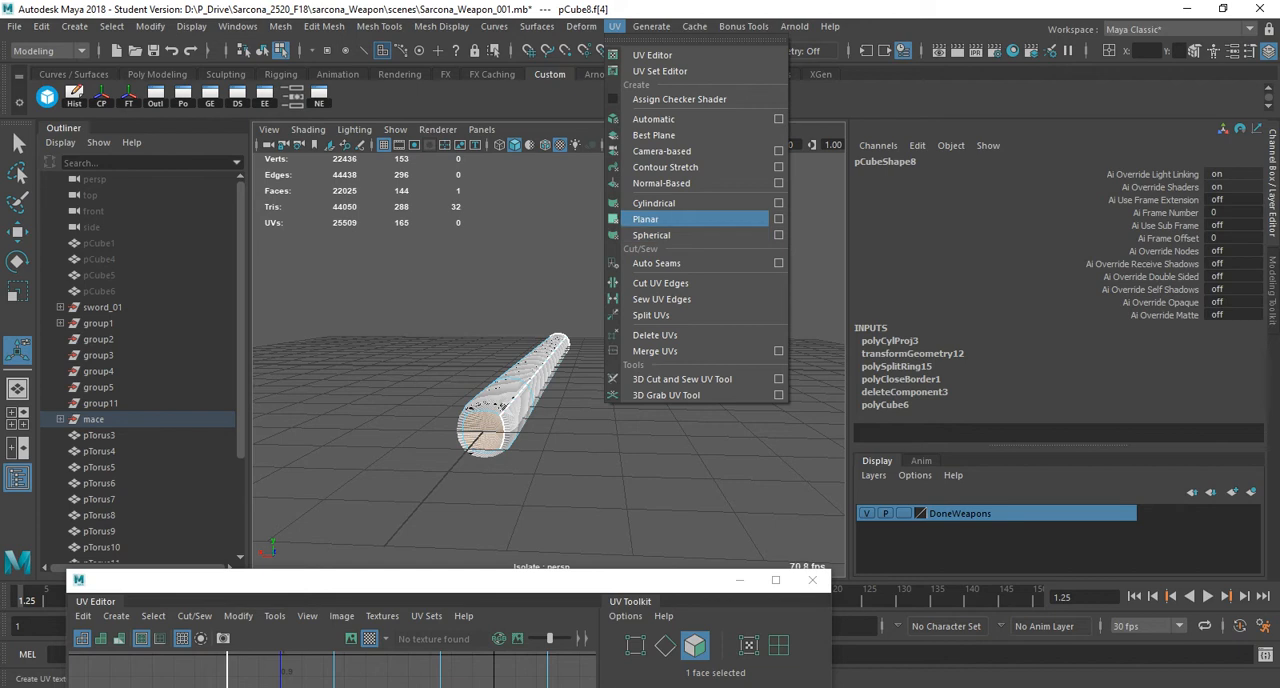
pyautogui.click(648, 219)
pyautogui.keyDown('alt'); pyautogui.moveTo(560, 390); pyautogui.dragTo(410, 412); pyautogui.keyUp('alt')
pyautogui.press('q')
pyautogui.press('F8')
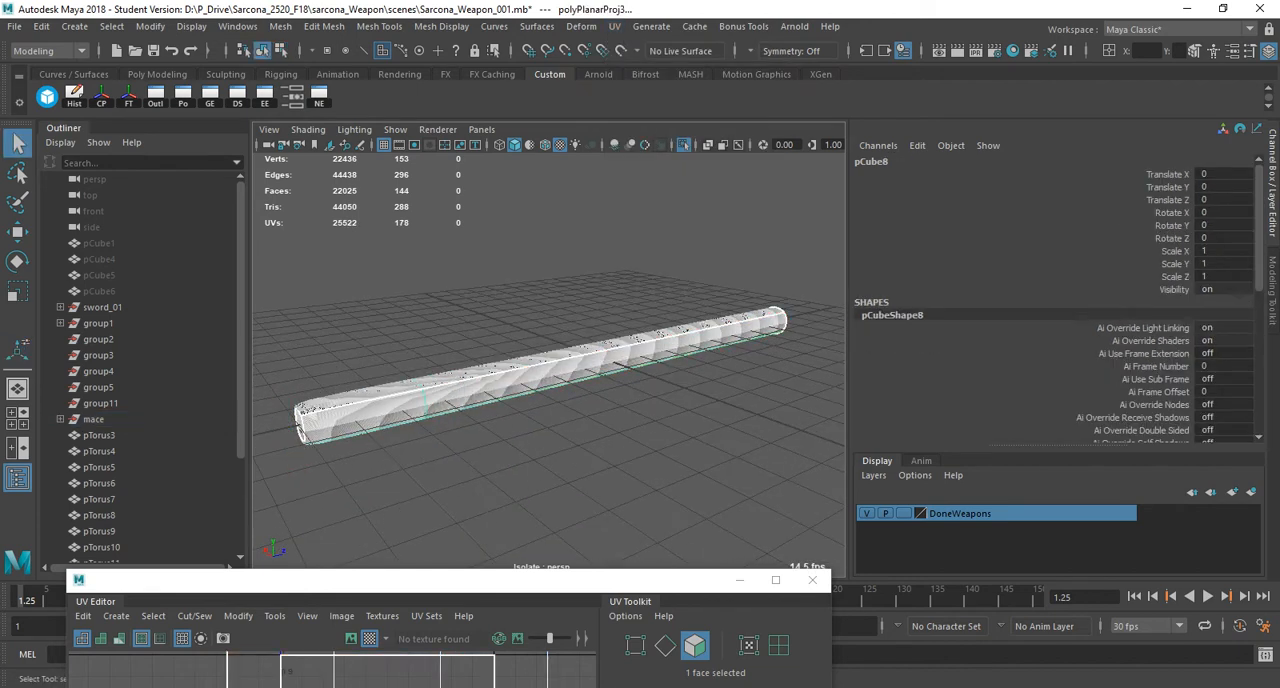
# Select all UV shells of the handle, turn off smooth preview, then unfold and lay out the shells.
pyautogui.click(615, 27)
pyautogui.click(648, 55)
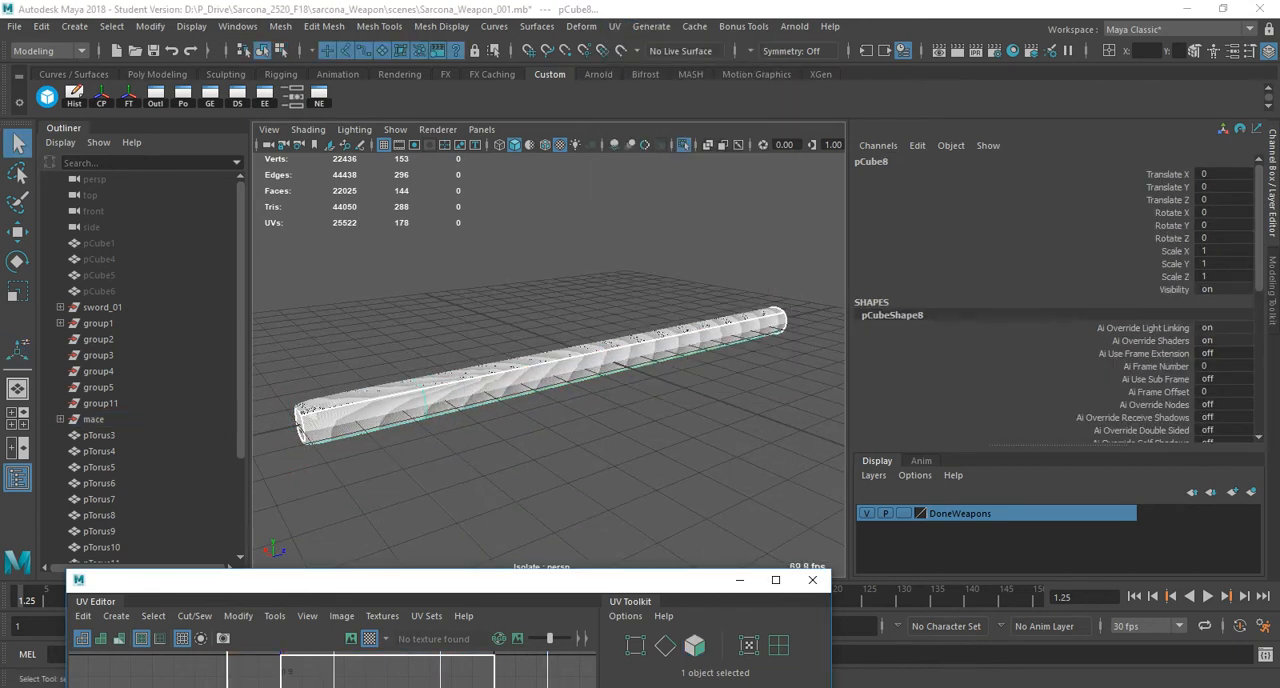
pyautogui.moveTo(450, 580); pyautogui.dragTo(814, 137)
pyautogui.scroll(-8, 820, 353)
pyautogui.moveTo(697, 320); pyautogui.dragTo(632, 297, button='right')
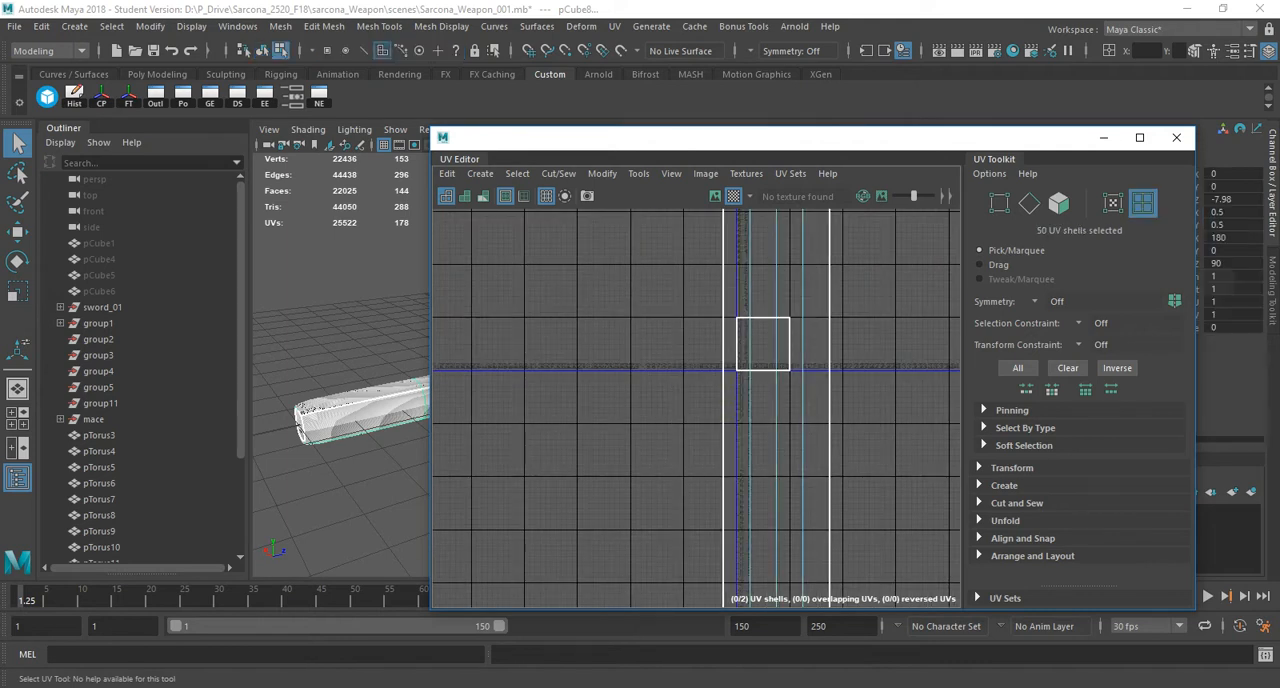
pyautogui.press('f')
pyautogui.moveTo(689, 290); pyautogui.dragTo(867, 527)
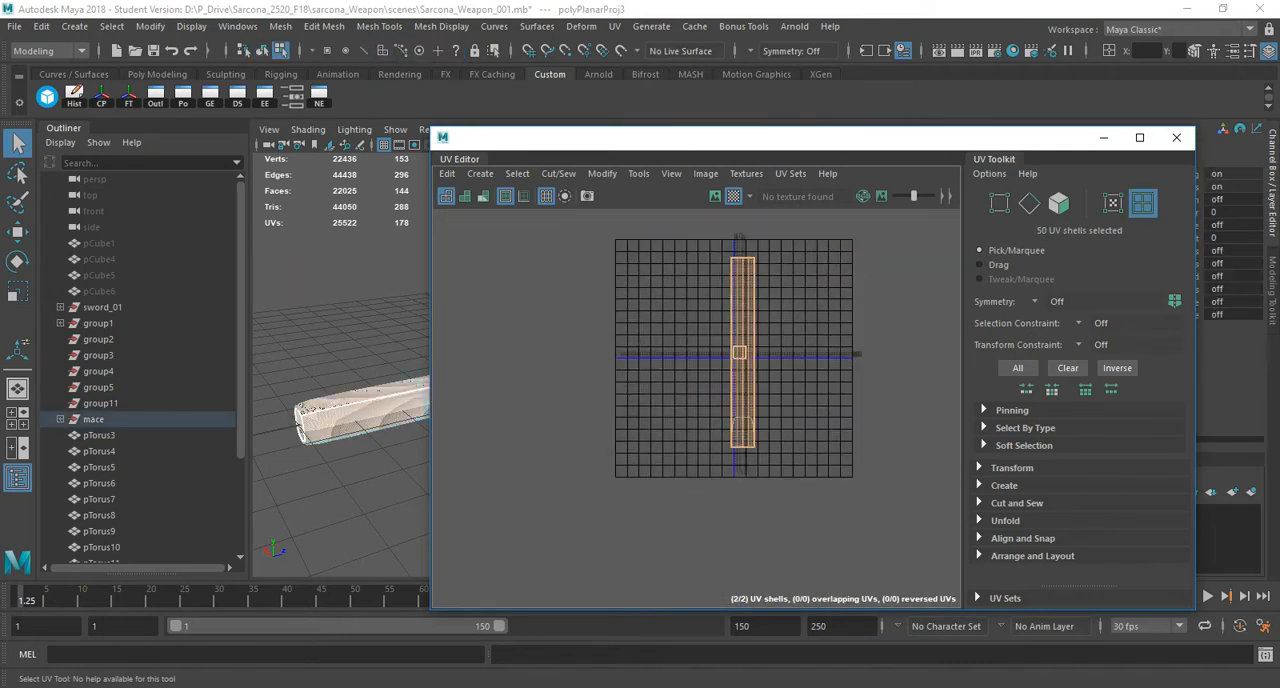
pyautogui.press('1')
pyautogui.keyDown('shift'); pyautogui.moveTo(651, 312); pyautogui.dragTo(553, 202, button='right'); pyautogui.keyUp('shift')
pyautogui.keyDown('shift'); pyautogui.moveTo(503, 202); pyautogui.dragTo(503, 202, button='right'); pyautogui.keyUp('shift')
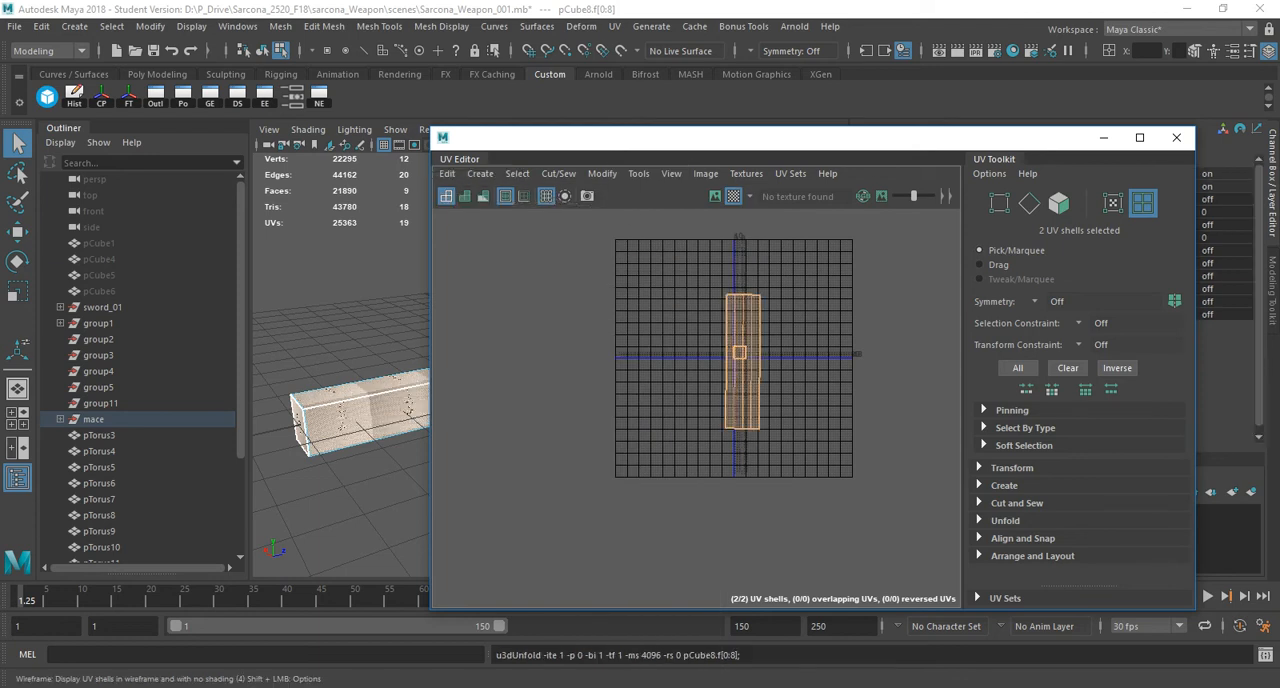
pyautogui.keyDown('shift'); pyautogui.moveTo(717, 215); pyautogui.dragTo(537, 305, button='right'); pyautogui.keyUp('shift')
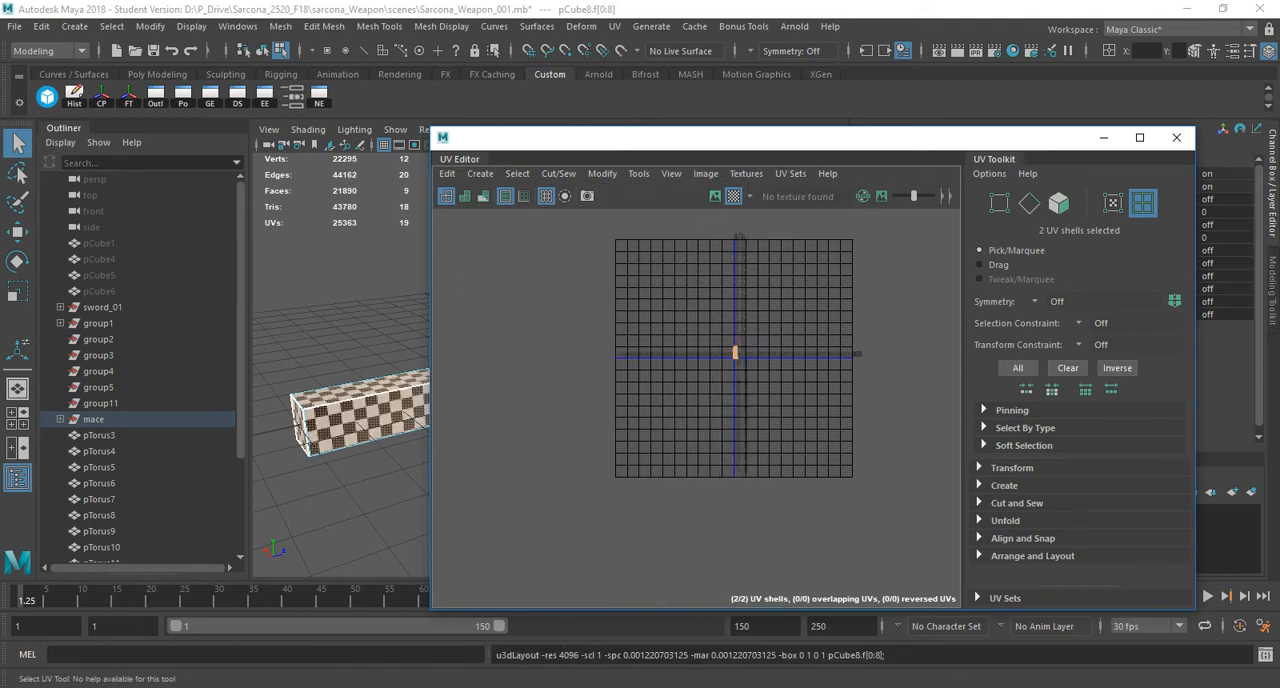
# Check the handle's checker pattern and UV layout up close, and exit isolation in object mode.
pyautogui.moveTo(690, 138); pyautogui.dragTo(915, 162)
pyautogui.keyDown('alt'); pyautogui.moveTo(470, 370); pyautogui.dragTo(545, 390); pyautogui.keyUp('alt')
pyautogui.keyDown('alt'); pyautogui.moveTo(400, 415); pyautogui.dragTo(565, 362, button='middle'); pyautogui.keyUp('alt')
pyautogui.keyDown('alt'); pyautogui.moveTo(450, 380); pyautogui.dragTo(590, 390, button='right'); pyautogui.keyUp('alt')
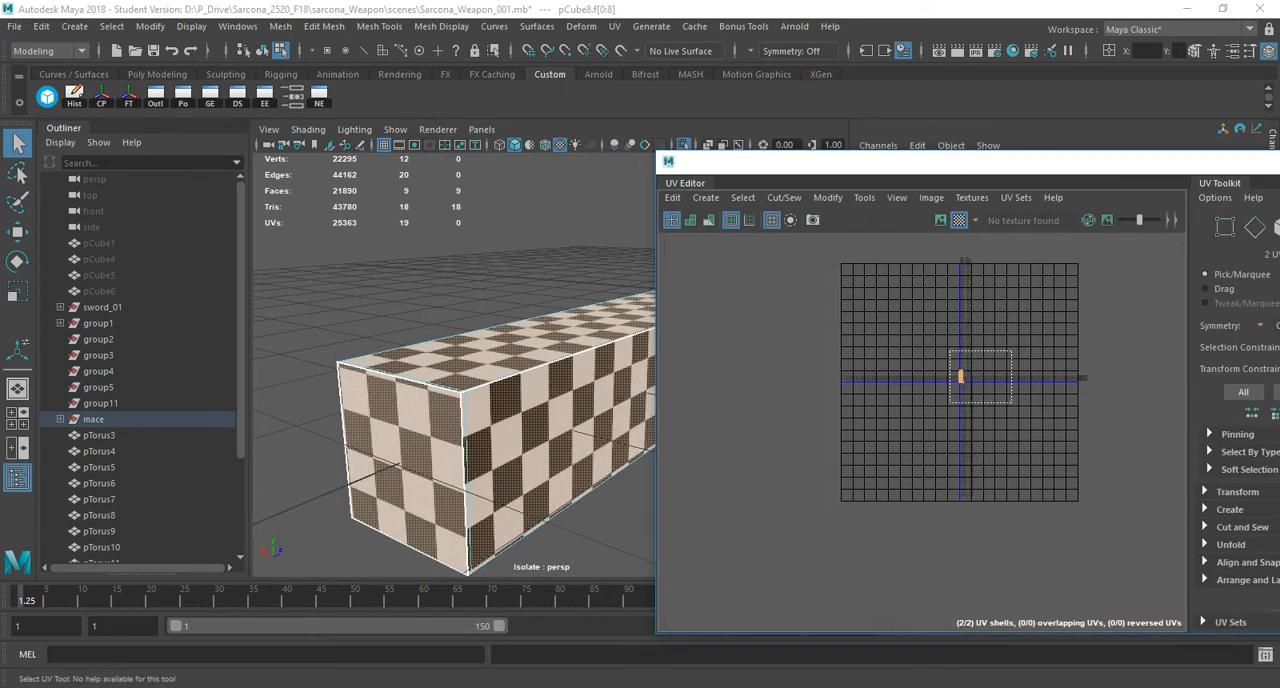
pyautogui.scroll(7, 985, 370)
pyautogui.scroll(4, 772, 437)
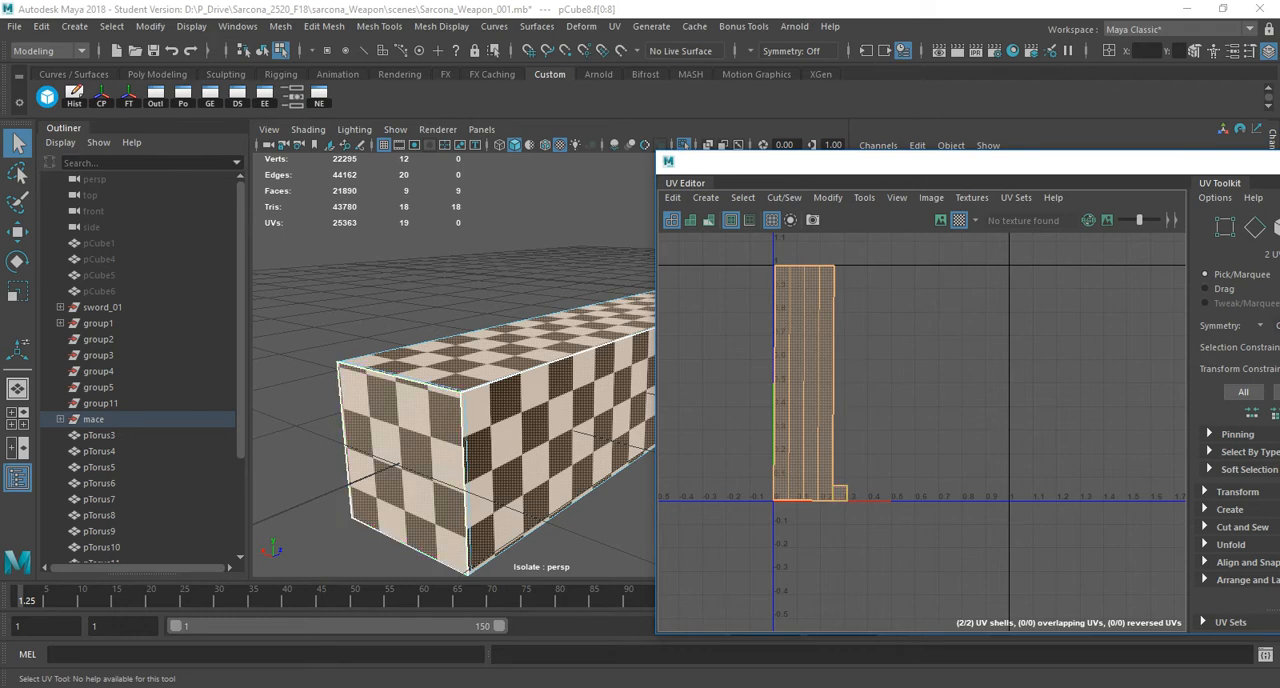
pyautogui.press('F8')
pyautogui.hotkey('ctrl', '1')
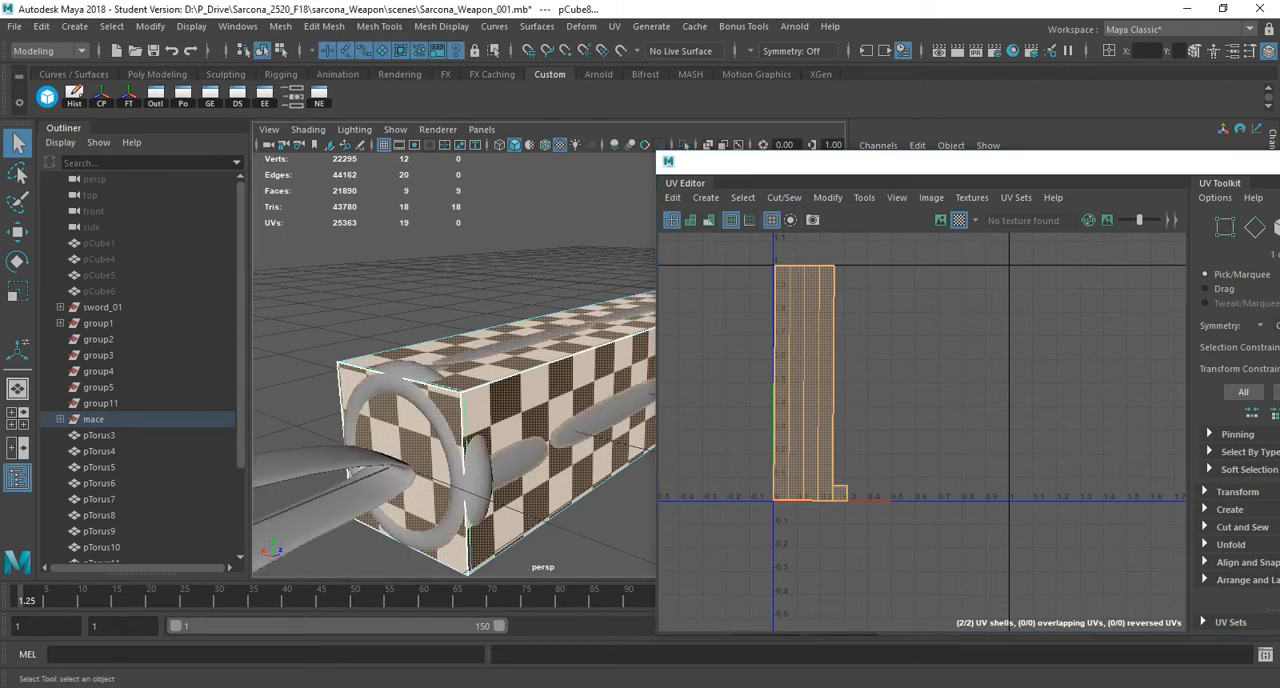
# Reselect the handle among the surrounding pieces and turn its smooth preview back on.
pyautogui.scroll(-5, 455, 400)
pyautogui.keyDown('alt'); pyautogui.moveTo(500, 400); pyautogui.dragTo(435, 430); pyautogui.keyUp('alt')
pyautogui.click(480, 500)
pyautogui.click(503, 418)
pyautogui.click(480, 490)
pyautogui.click(480, 405)
pyautogui.press('1')
pyautogui.press('3')
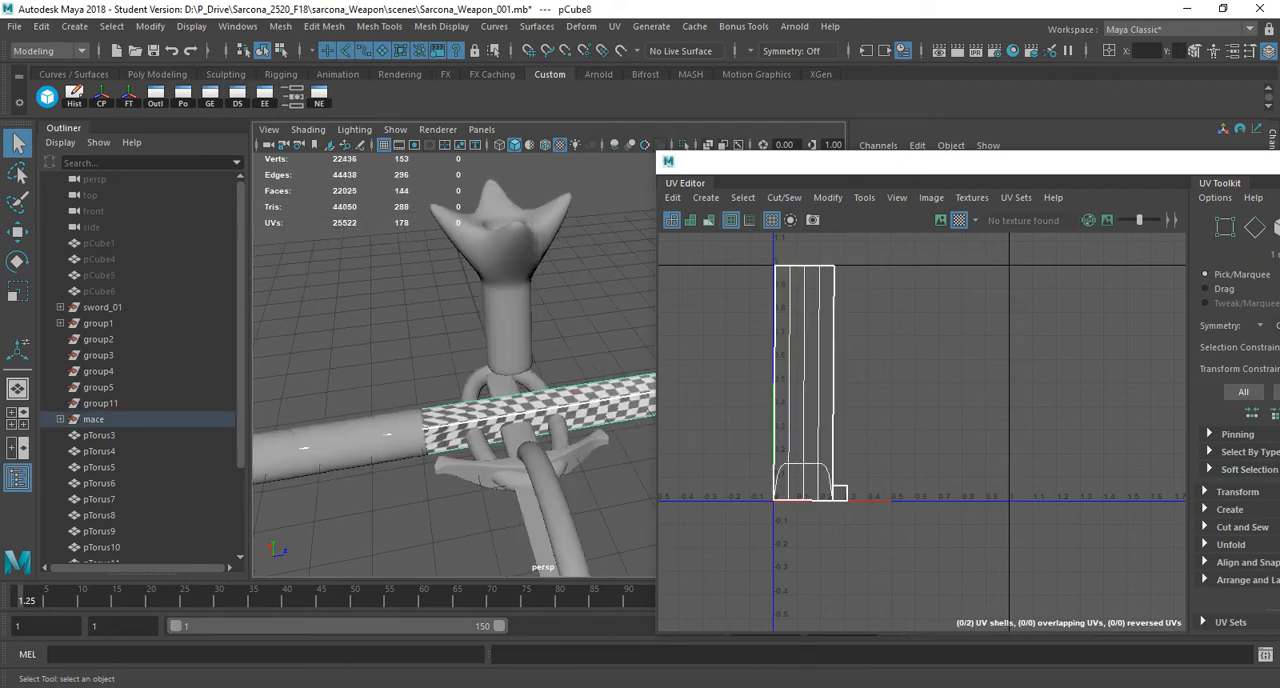
# Select the helix wrap around the handle and isolate it in the viewport.
pyautogui.keyDown('alt'); pyautogui.moveTo(490, 400); pyautogui.dragTo(410, 405); pyautogui.keyUp('alt')
pyautogui.keyDown('alt'); pyautogui.moveTo(410, 400); pyautogui.dragTo(560, 402, button='middle'); pyautogui.keyUp('alt')
pyautogui.keyDown('alt'); pyautogui.moveTo(480, 400); pyautogui.dragTo(550, 400, button='right'); pyautogui.keyUp('alt')
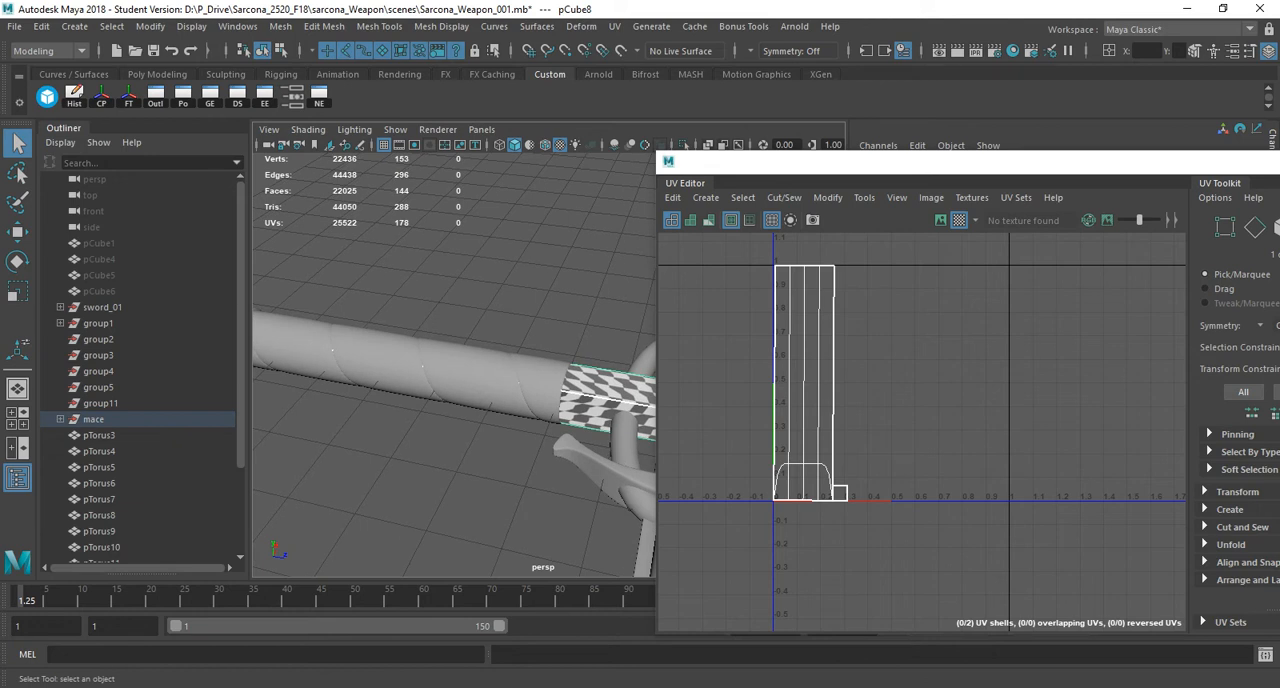
pyautogui.click(470, 375)
pyautogui.keyDown('alt'); pyautogui.moveTo(470, 375); pyautogui.dragTo(415, 375); pyautogui.keyUp('alt')
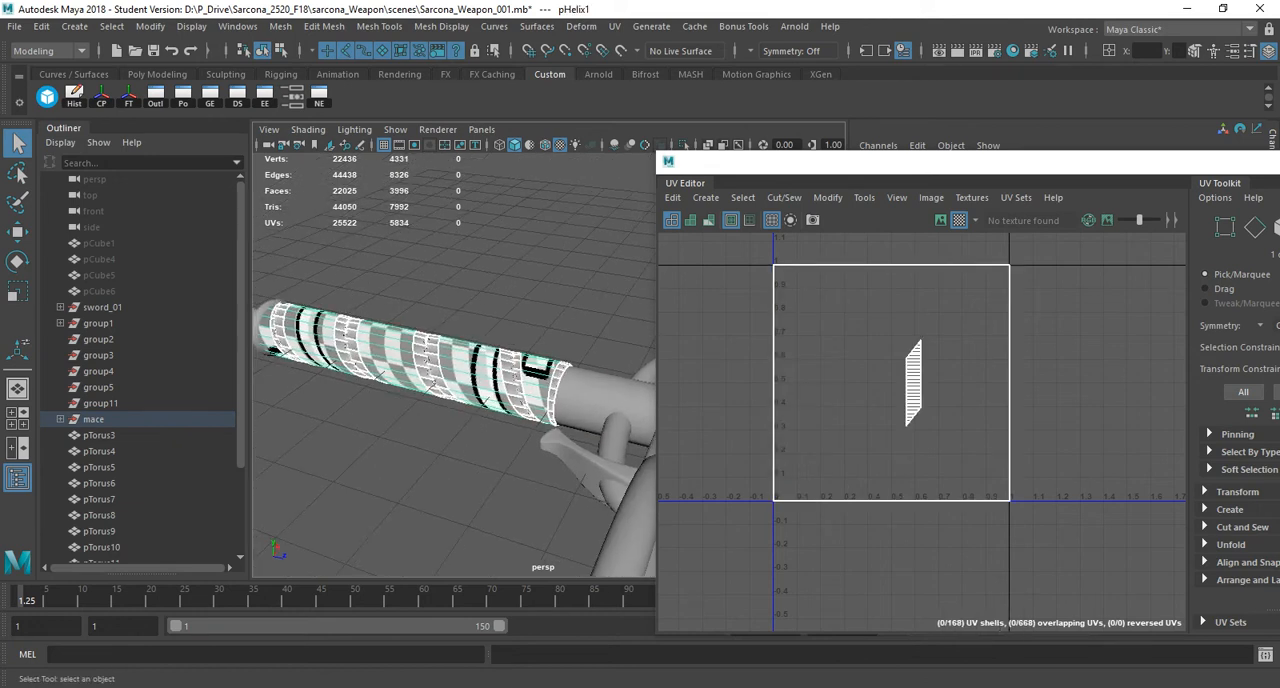
pyautogui.click(684, 145)
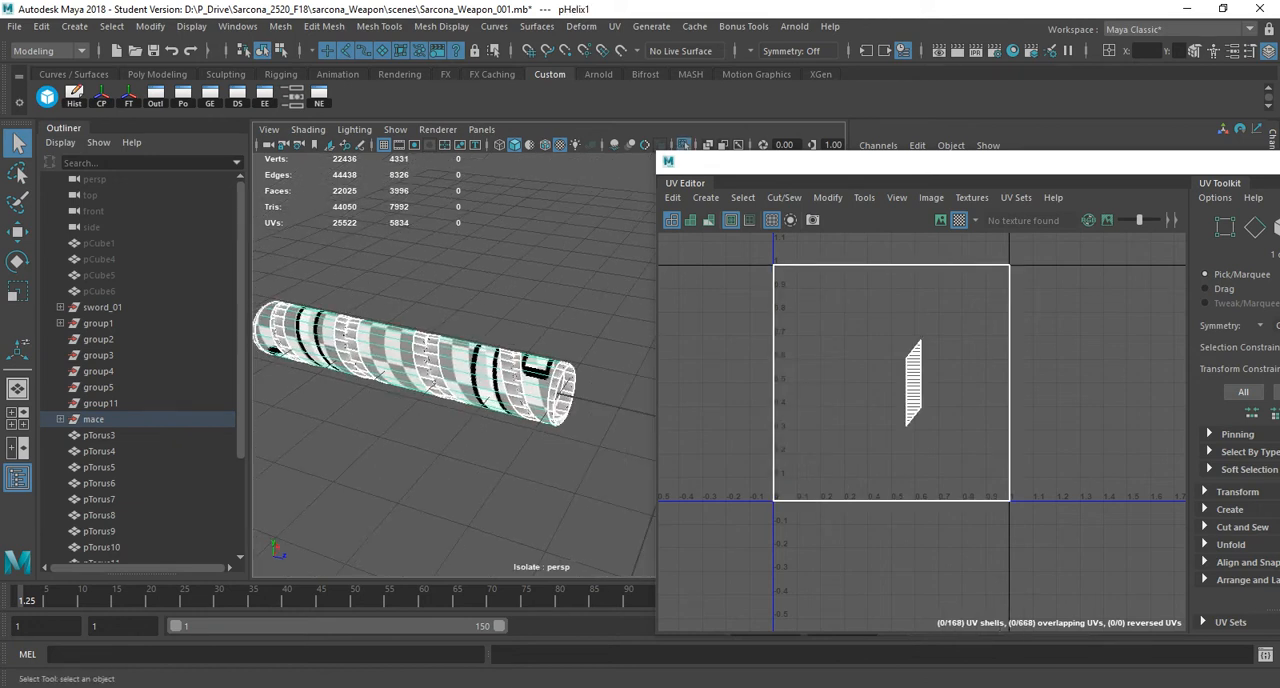
# Examine the checker pattern along the helix wrap from both ends, with and without smooth preview.
pyautogui.keyDown('alt'); pyautogui.moveTo(450, 380); pyautogui.dragTo(523, 367); pyautogui.keyUp('alt')
pyautogui.click(455, 500)
pyautogui.click(450, 405)
pyautogui.keyDown('alt'); pyautogui.moveTo(420, 420); pyautogui.dragTo(485, 395); pyautogui.keyUp('alt')
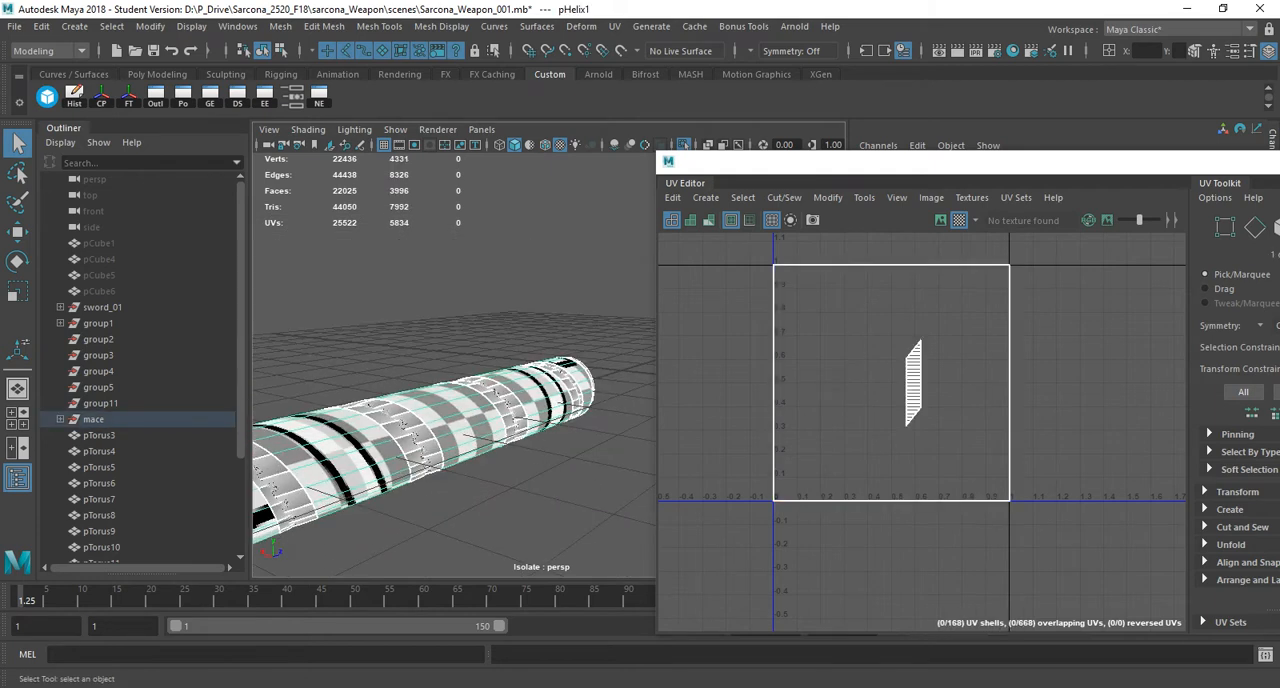
pyautogui.keyDown('alt'); pyautogui.moveTo(420, 450); pyautogui.dragTo(520, 370, button='middle'); pyautogui.keyUp('alt')
pyautogui.keyDown('alt'); pyautogui.moveTo(430, 400); pyautogui.dragTo(530, 400, button='right'); pyautogui.keyUp('alt')
pyautogui.keyDown('alt'); pyautogui.moveTo(450, 400); pyautogui.dragTo(285, 455); pyautogui.keyUp('alt')
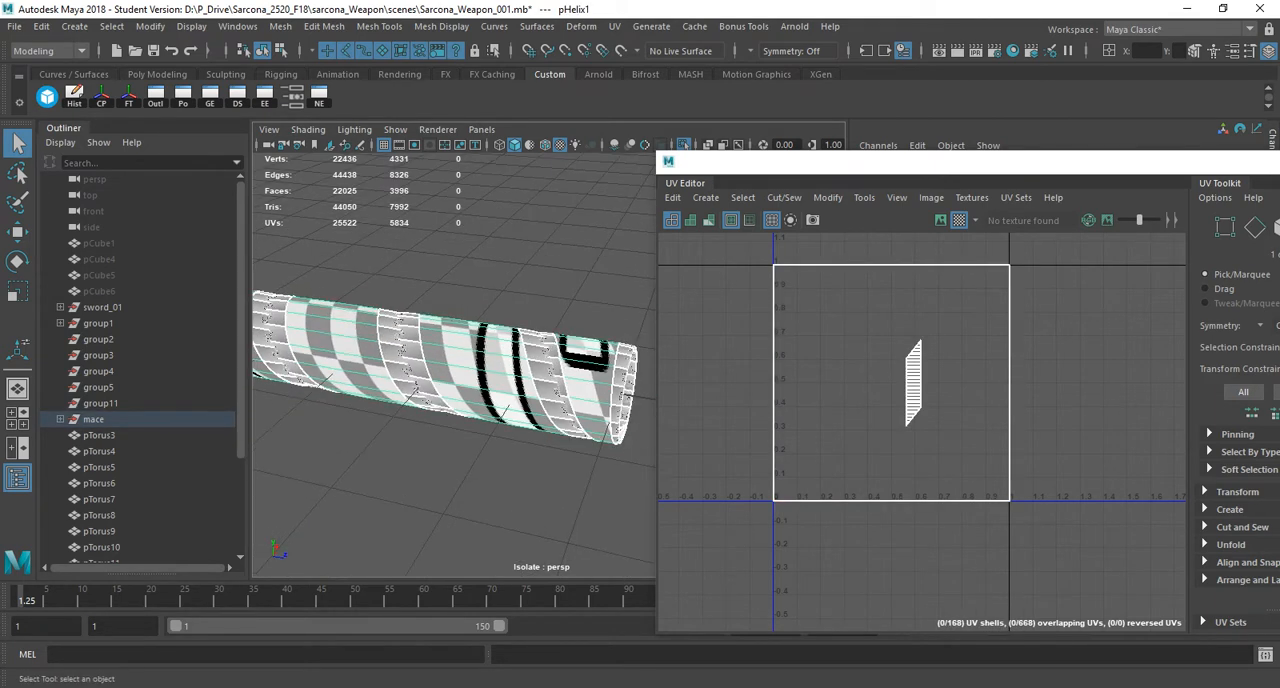
pyautogui.press('1')
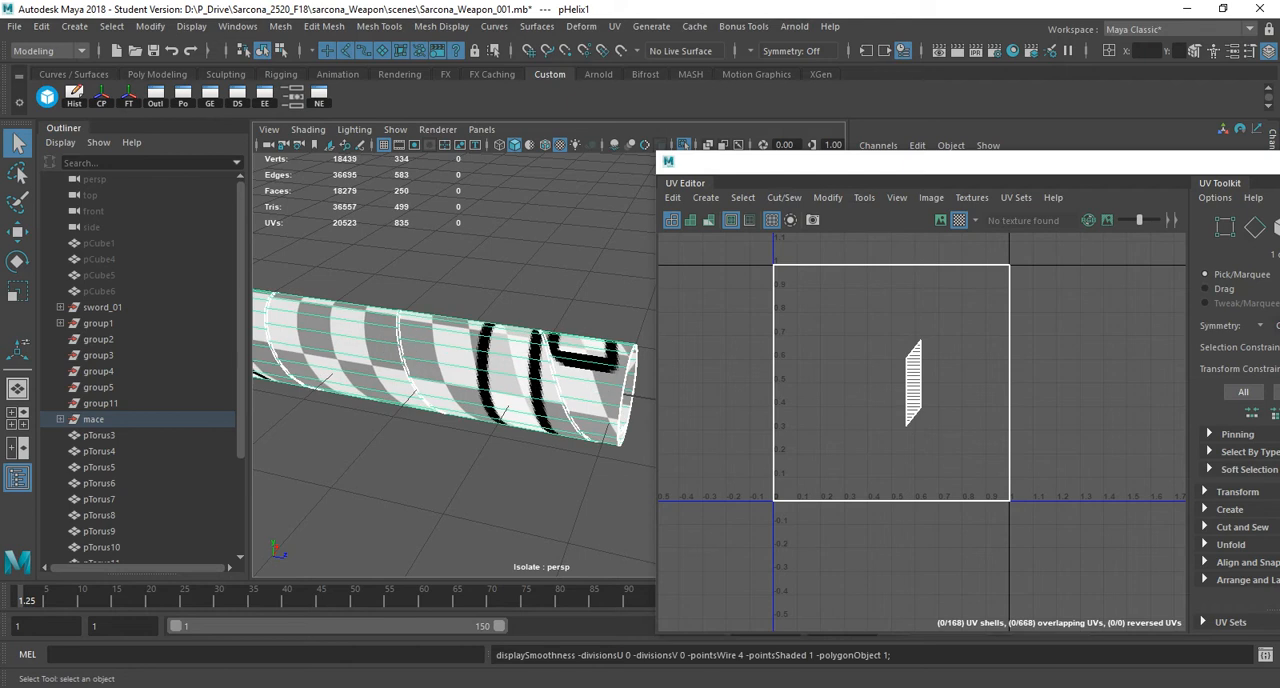
pyautogui.press('3')
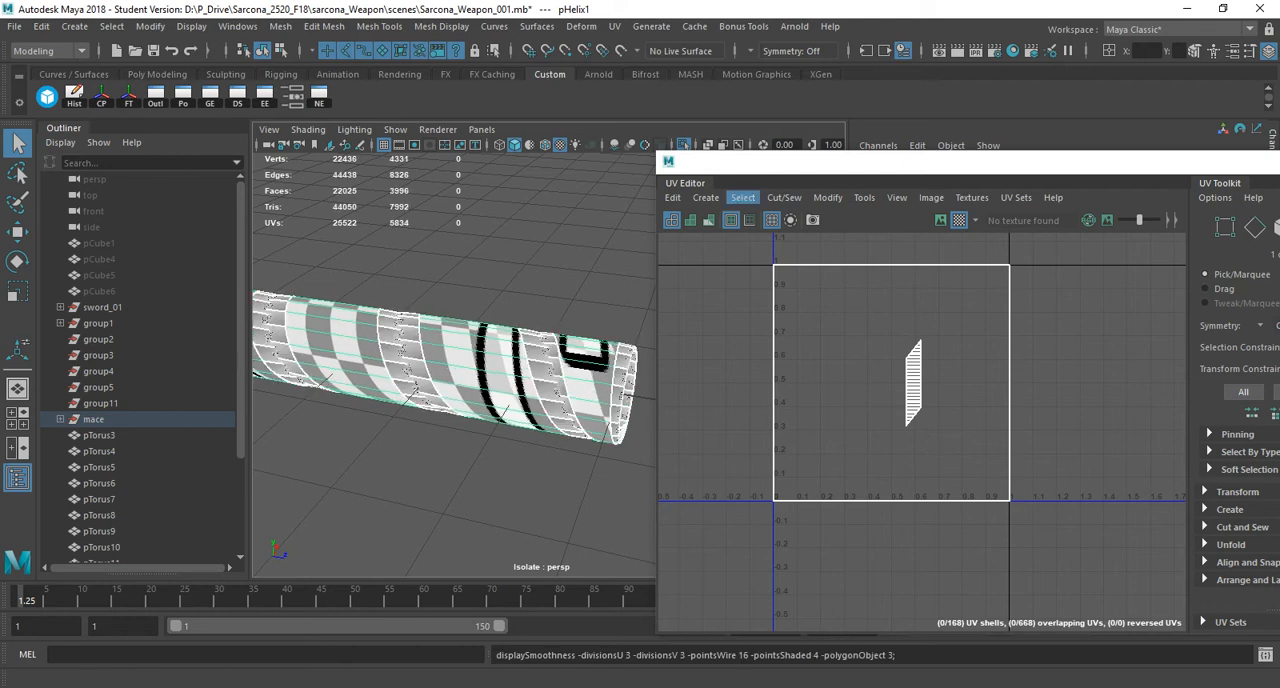
# Freeze the transformations of the helix wrap and apply a cylindrical UV projection to it.
pyautogui.moveTo(960, 161); pyautogui.dragTo(512, 295)
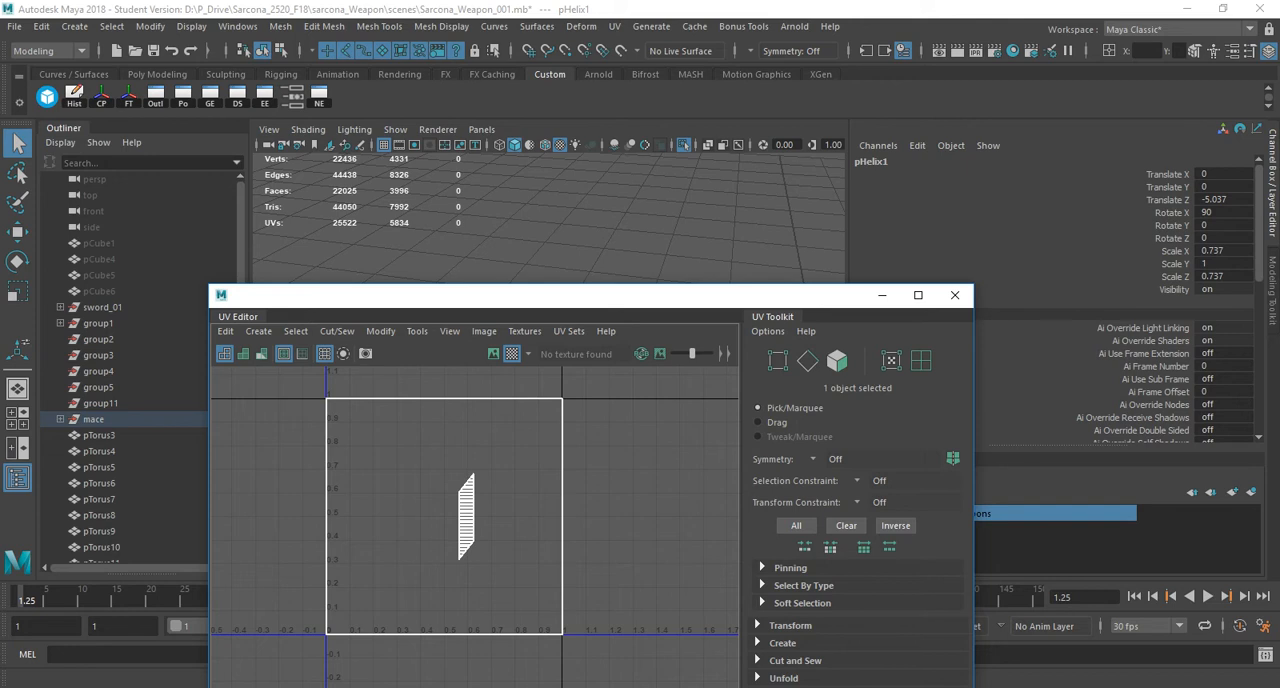
pyautogui.click(129, 96)
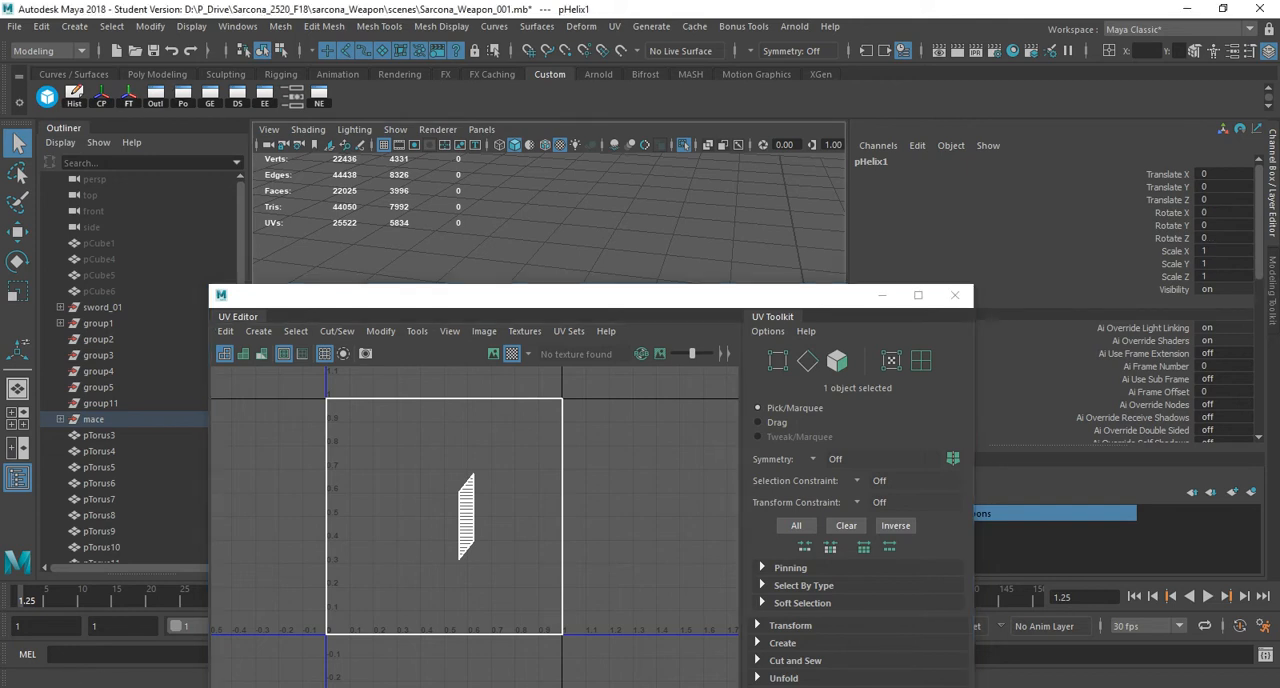
pyautogui.click(614, 27)
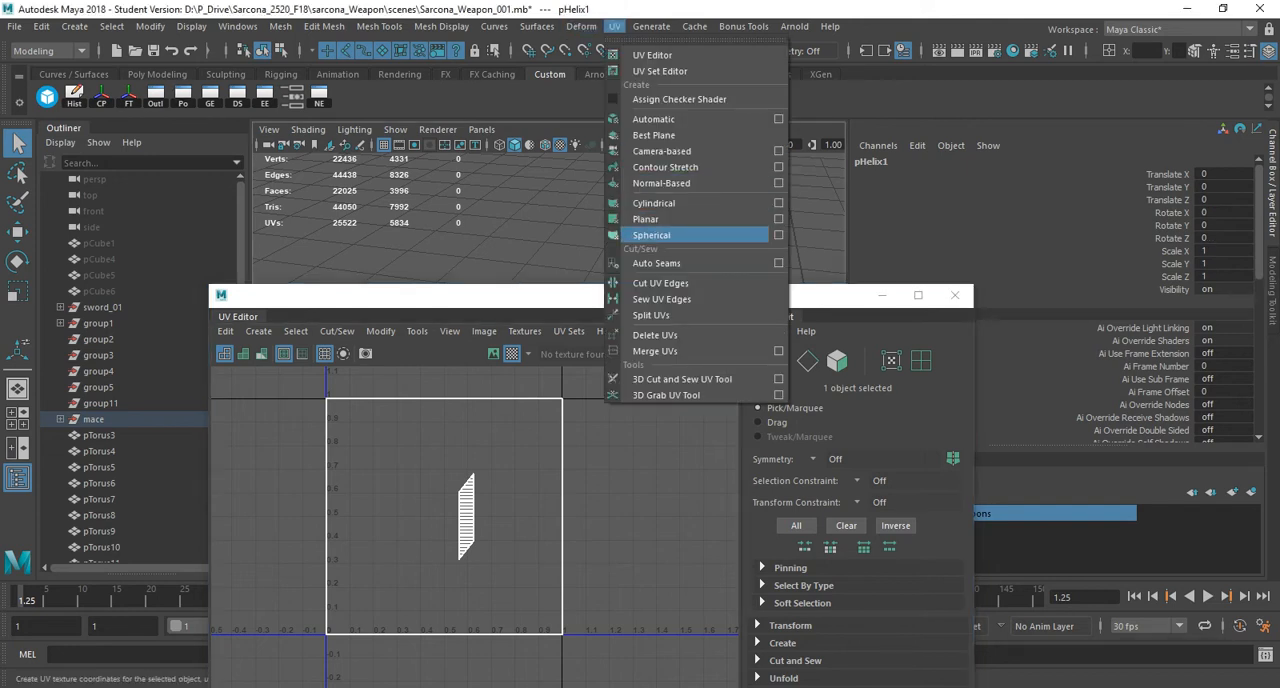
pyautogui.click(655, 203)
pyautogui.moveTo(500, 295); pyautogui.dragTo(959, 260)
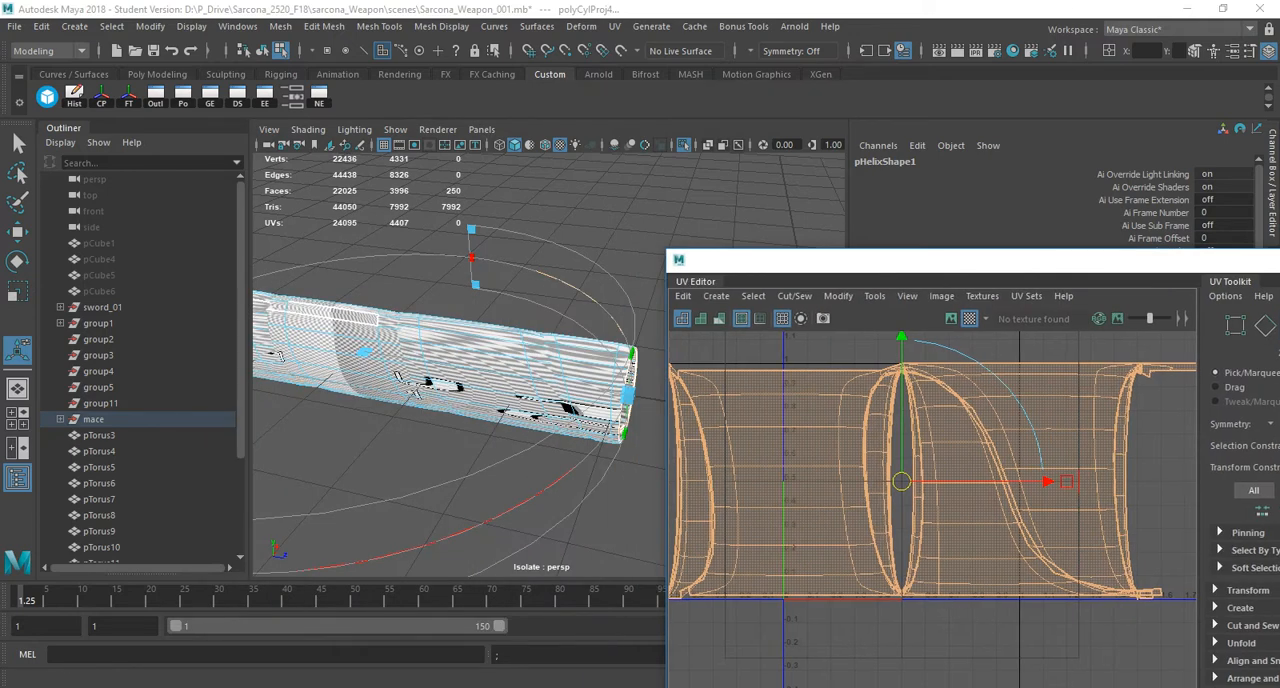
pyautogui.moveTo(959, 260); pyautogui.dragTo(553, 378)
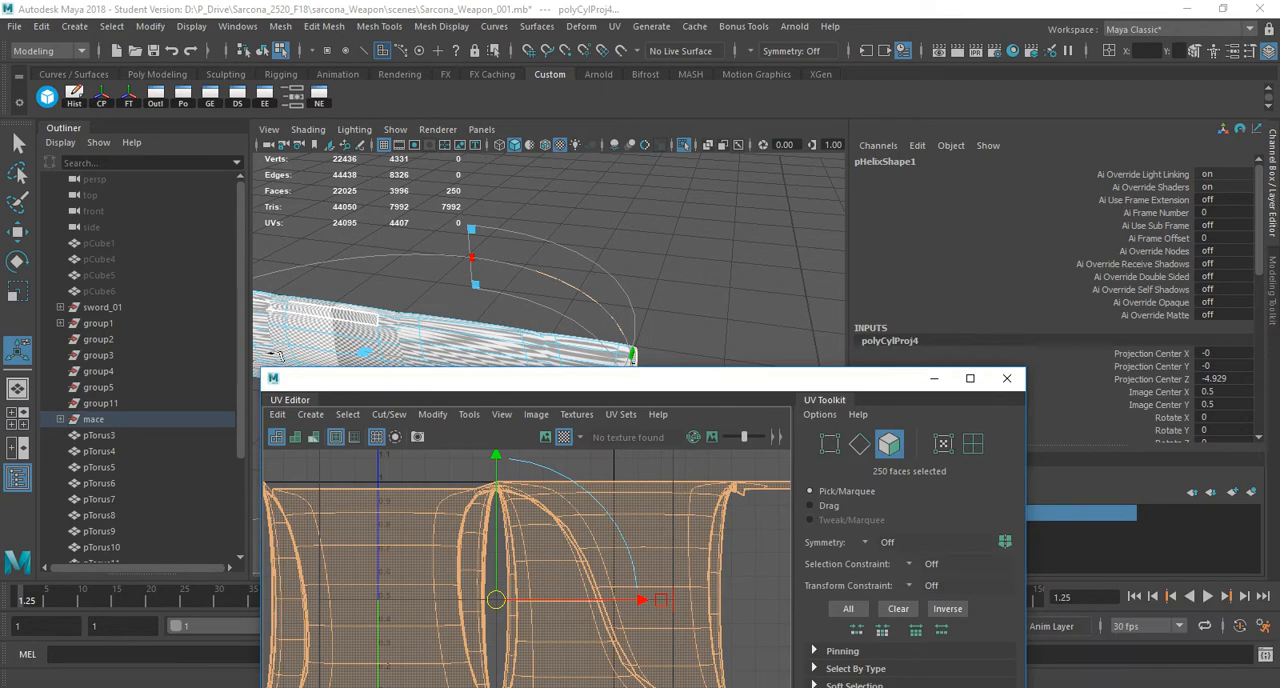
# Rotate the helix wrap's cylindrical projection to 90 in X and move the UV Editor window clear of the model.
pyautogui.click(1222, 417)
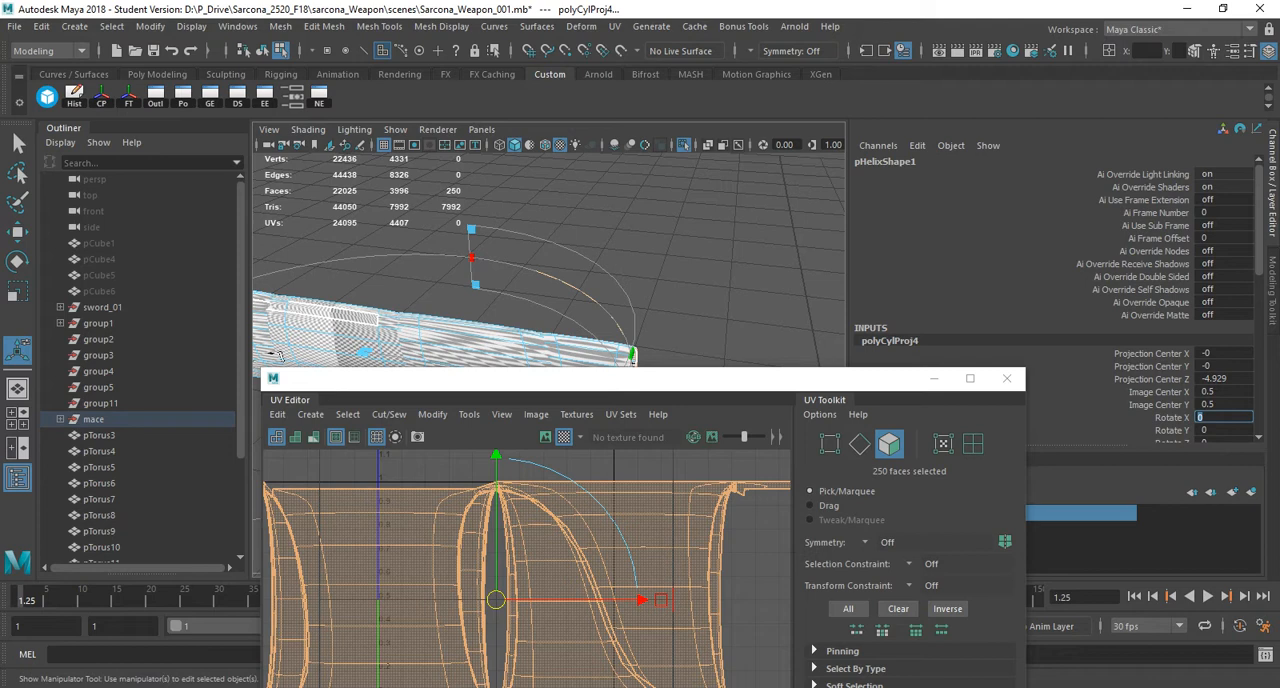
pyautogui.write('90')
pyautogui.press('Return')
pyautogui.moveTo(700, 378); pyautogui.dragTo(1138, 367)
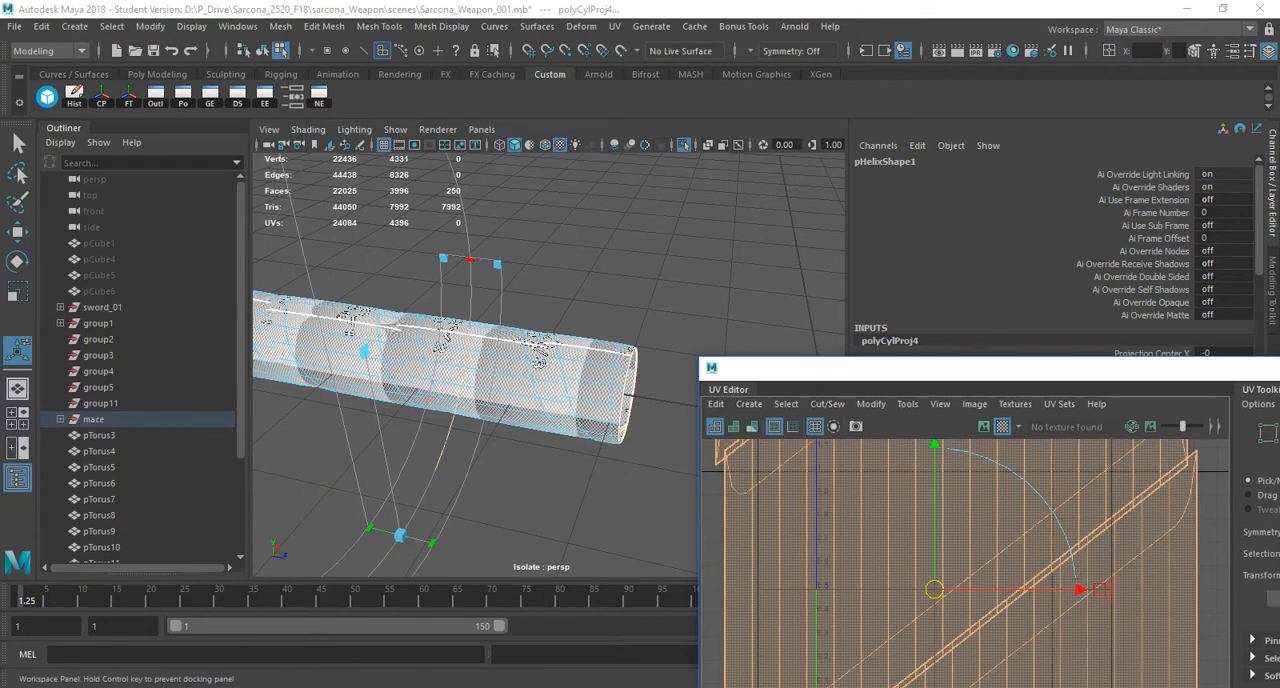
pyautogui.keyDown('alt'); pyautogui.moveTo(560, 440); pyautogui.dragTo(536, 418); pyautogui.keyUp('alt')
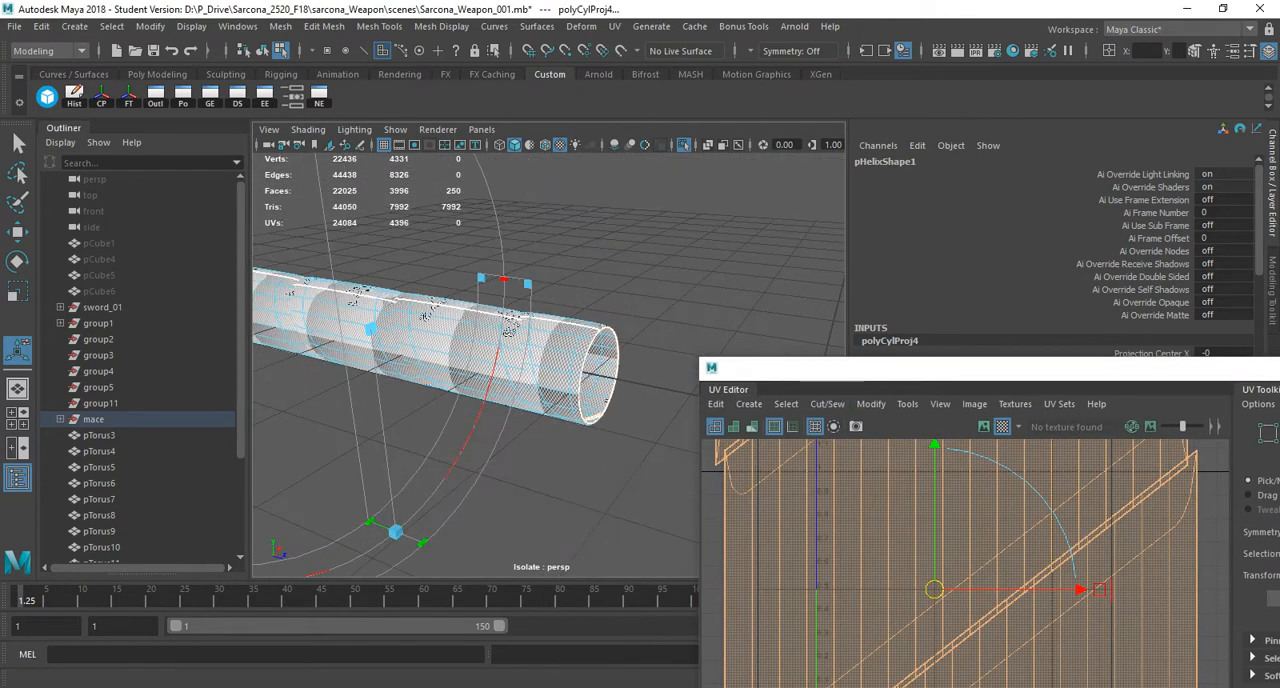
# Unfold the projected UVs of the helix wrap and lay out the resulting shells.
pyautogui.scroll(-10, 908, 567)
pyautogui.moveTo(911, 567); pyautogui.dragTo(845, 468, button='right')
pyautogui.moveTo(842, 481); pyautogui.dragTo(1018, 685)
pyautogui.keyDown('shift'); pyautogui.rightClick(870, 560); pyautogui.keyUp('shift')
pyautogui.moveTo(870, 215)
pyautogui.keyDown('shift'); pyautogui.mouseDown(button='right')
pyautogui.moveTo(749, 240)
pyautogui.moveTo(728, 226)
pyautogui.moveTo(865, 215)
pyautogui.moveTo(741, 217)
pyautogui.mouseUp(button='right'); pyautogui.keyUp('shift')
pyautogui.moveTo(842, 545)
pyautogui.keyDown('shift'); pyautogui.mouseDown(button='right')
pyautogui.moveTo(842, 215)
pyautogui.moveTo(680, 263)
pyautogui.mouseUp(button='right'); pyautogui.keyUp('shift')
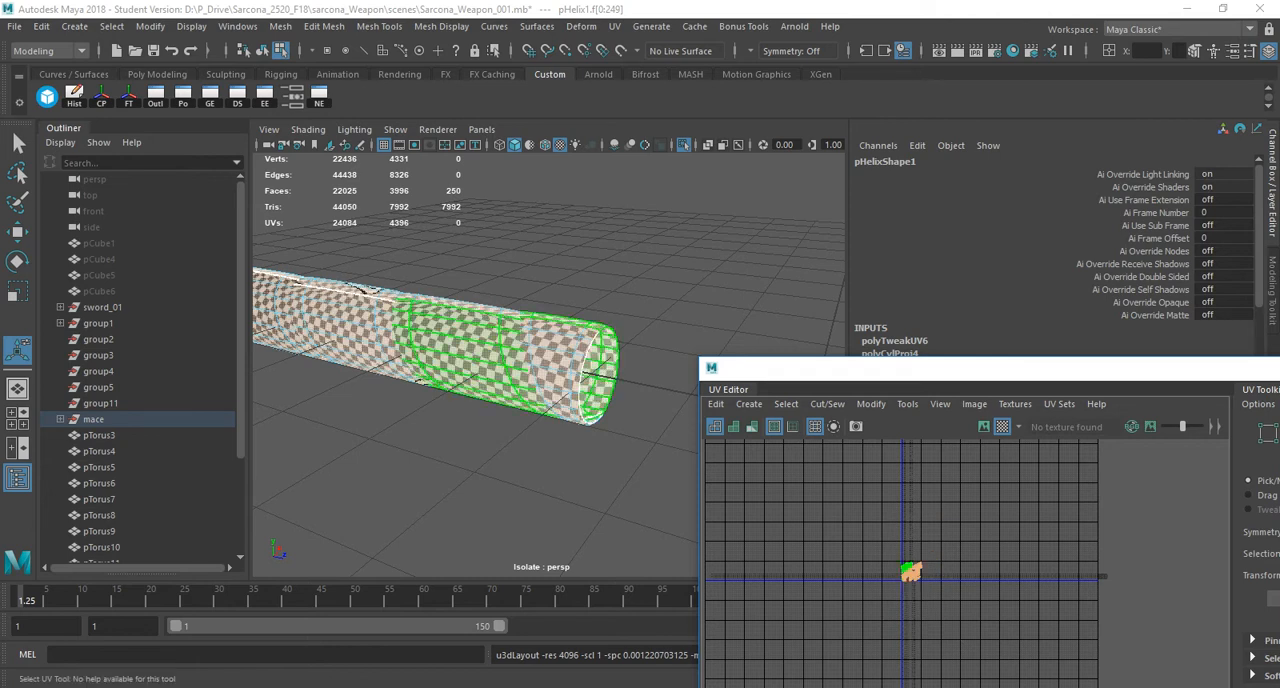
# Set UV selection to edges for the helix wrap and turn off its smooth preview.
pyautogui.scroll(10, 912, 566)
pyautogui.keyDown('alt'); pyautogui.moveTo(912, 610); pyautogui.dragTo(921, 469, button='middle'); pyautogui.keyUp('alt')
pyautogui.moveTo(880, 357); pyautogui.dragTo(880, 154)
pyautogui.keyDown('alt'); pyautogui.moveTo(872, 400); pyautogui.dragTo(870, 489, button='middle'); pyautogui.keyUp('alt')
pyautogui.click(856, 335)
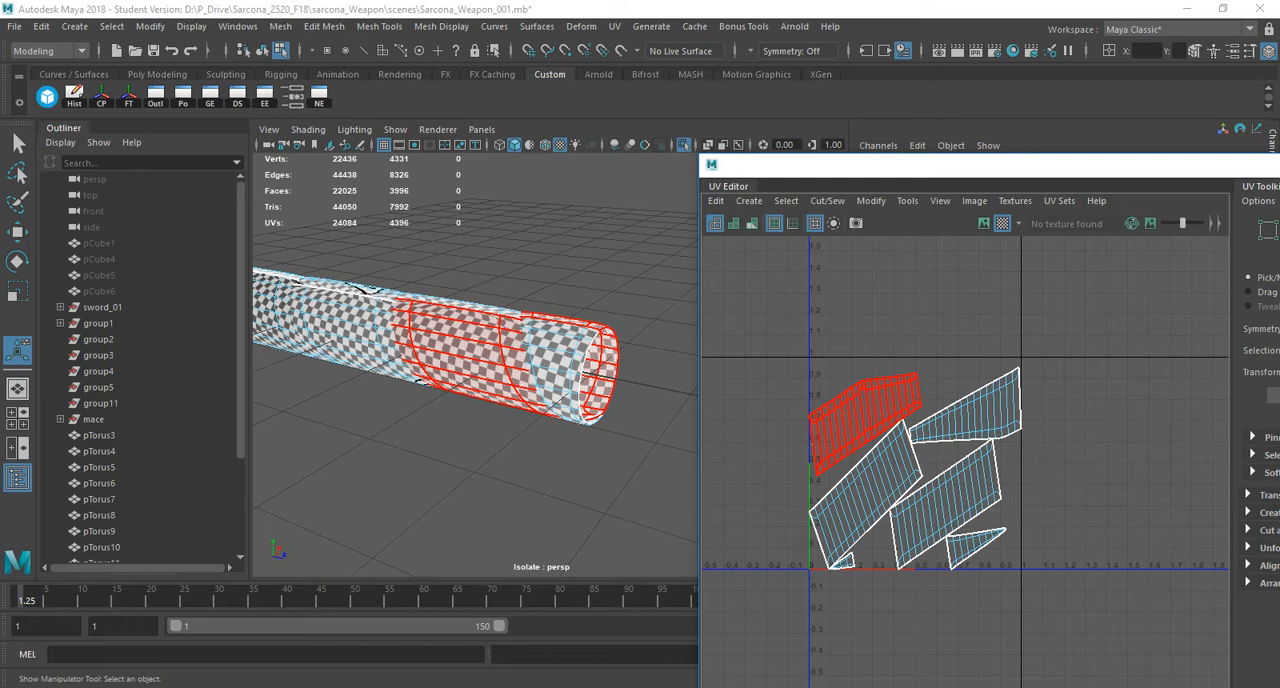
pyautogui.rightClick(868, 375)
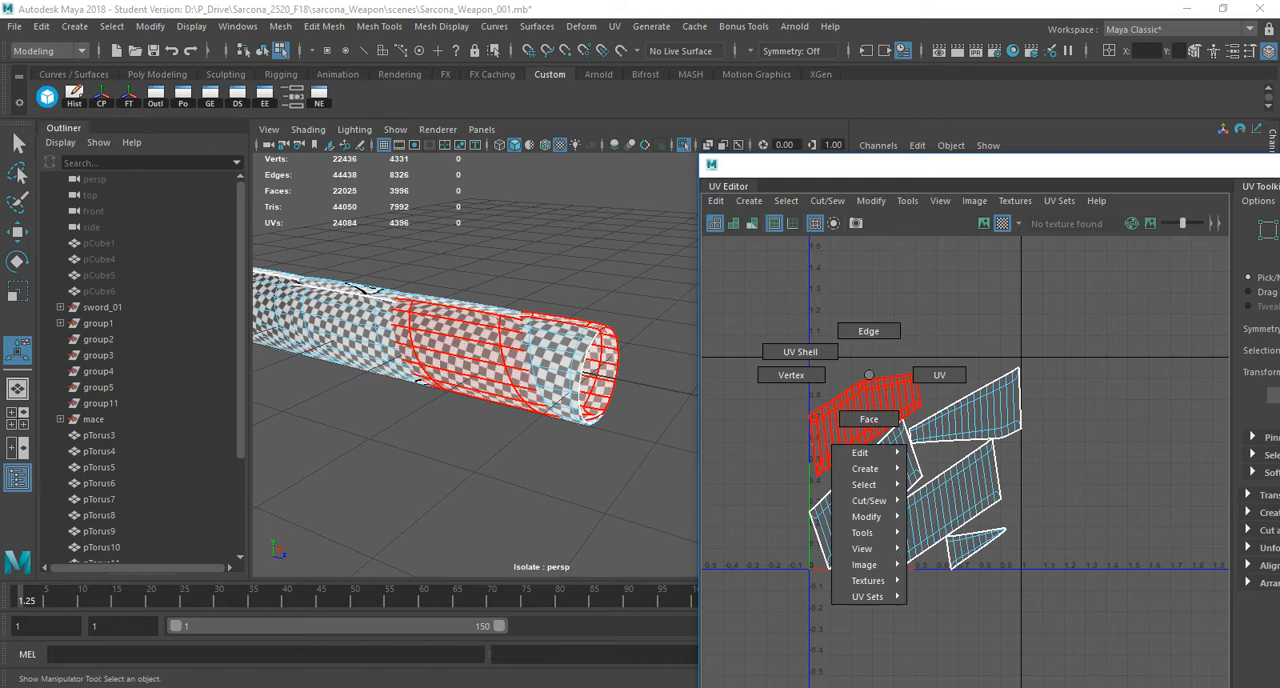
pyautogui.moveTo(868, 375); pyautogui.dragTo(868, 331, button='right')
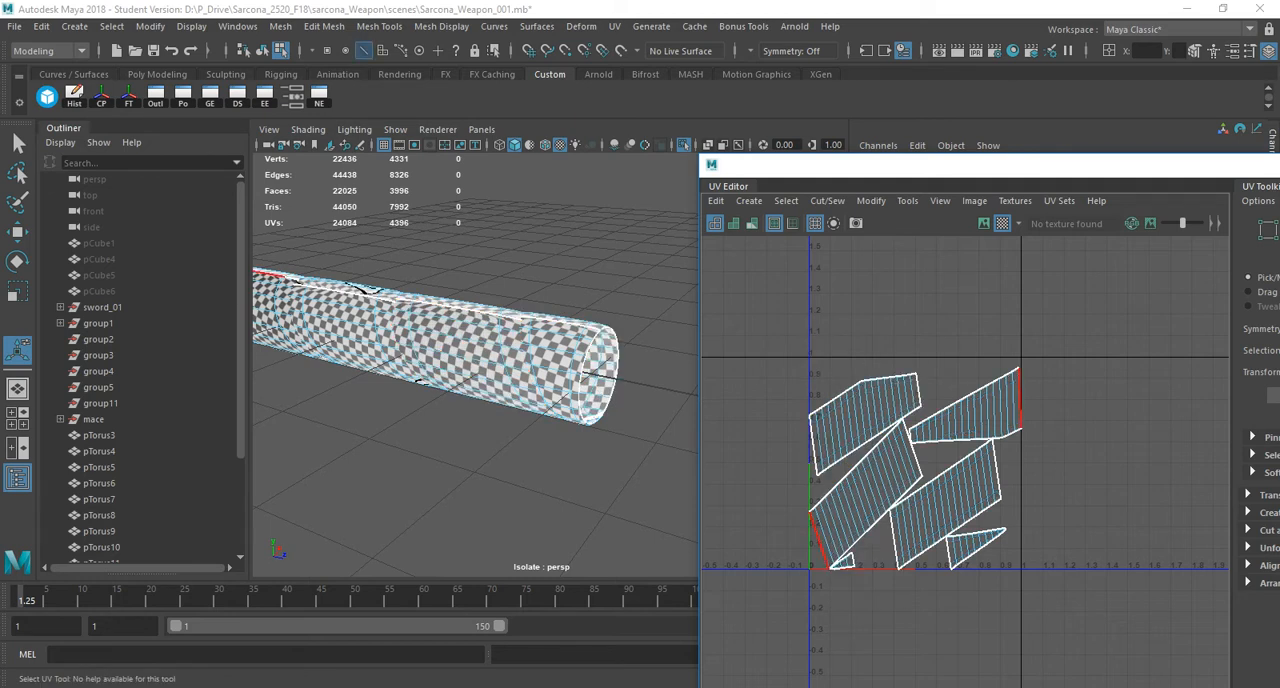
pyautogui.press('1')
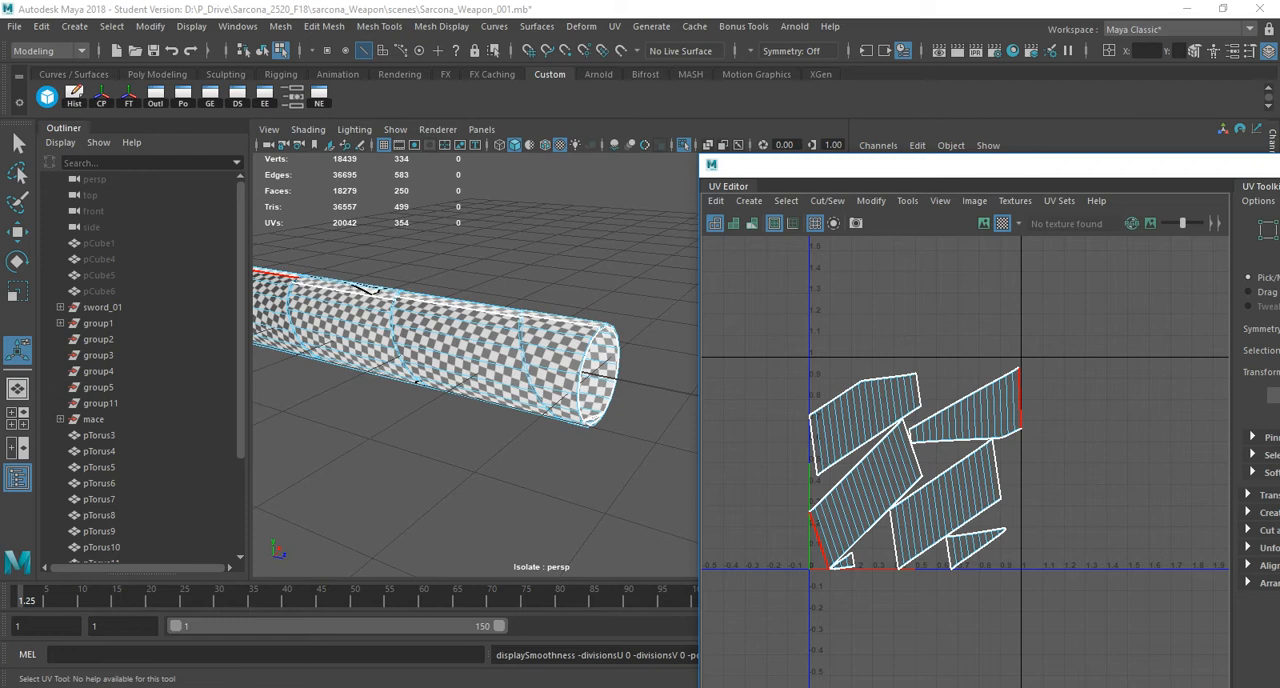
# Select the wide end edges of the upper-right UV shell and Move and Sew it to its matching shell.
pyautogui.click(1021, 400)
pyautogui.keyDown('alt'); pyautogui.moveTo(1021, 400); pyautogui.dragTo(885, 515, button='middle'); pyautogui.keyUp('alt')
pyautogui.scroll(5, 923, 426)
pyautogui.scroll(8, 900, 460)
pyautogui.scroll(5, 900, 440)
pyautogui.keyDown('alt'); pyautogui.moveTo(867, 320); pyautogui.dragTo(937, 520, button='middle'); pyautogui.keyUp('alt')
pyautogui.scroll(4, 937, 520)
pyautogui.keyDown('shift'); pyautogui.click(912, 448); pyautogui.keyUp('shift')
pyautogui.scroll(-5, 930, 480)
pyautogui.keyDown('alt'); pyautogui.moveTo(985, 580); pyautogui.dragTo(950, 312, button='middle'); pyautogui.keyUp('alt')
pyautogui.keyDown('alt'); pyautogui.moveTo(940, 640); pyautogui.dragTo(967, 290, button='middle'); pyautogui.keyUp('alt')
pyautogui.keyDown('shift'); pyautogui.click(1022, 340); pyautogui.keyUp('shift')
pyautogui.scroll(-8, 1060, 490)
pyautogui.keyDown('alt'); pyautogui.moveTo(940, 430); pyautogui.dragTo(1041, 434, button='middle'); pyautogui.keyUp('alt')
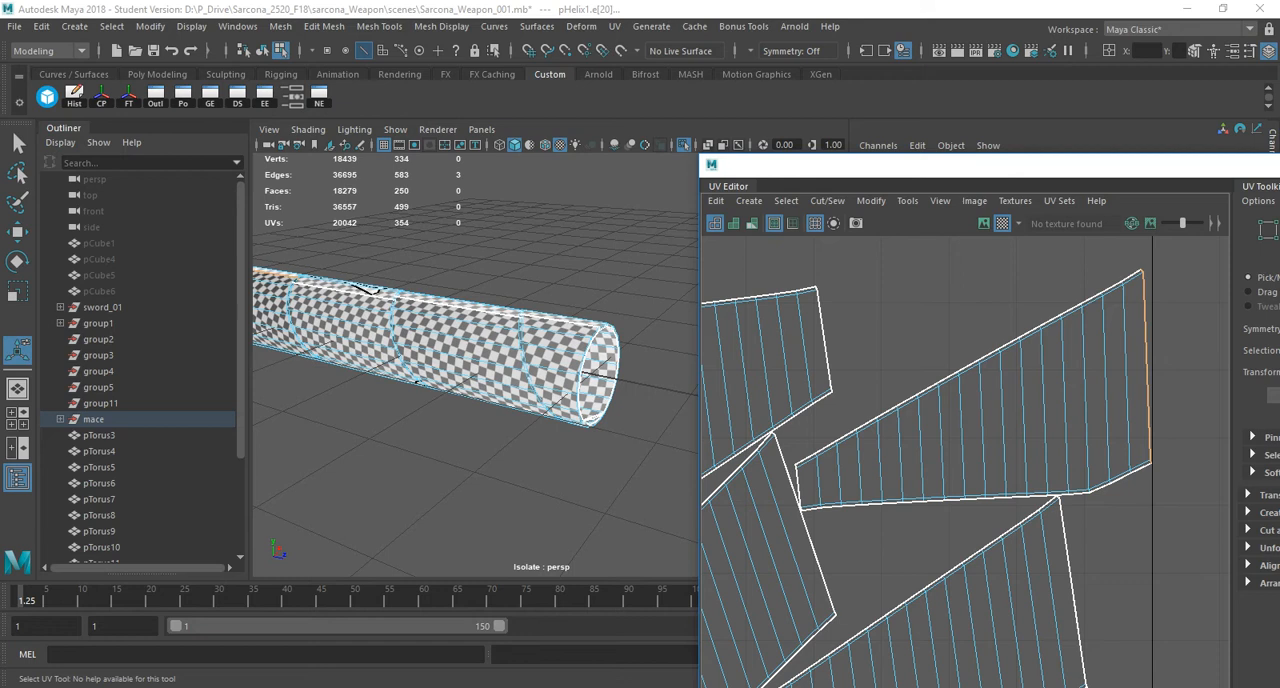
pyautogui.keyDown('shift'); pyautogui.rightClick(897, 283); pyautogui.keyUp('shift')
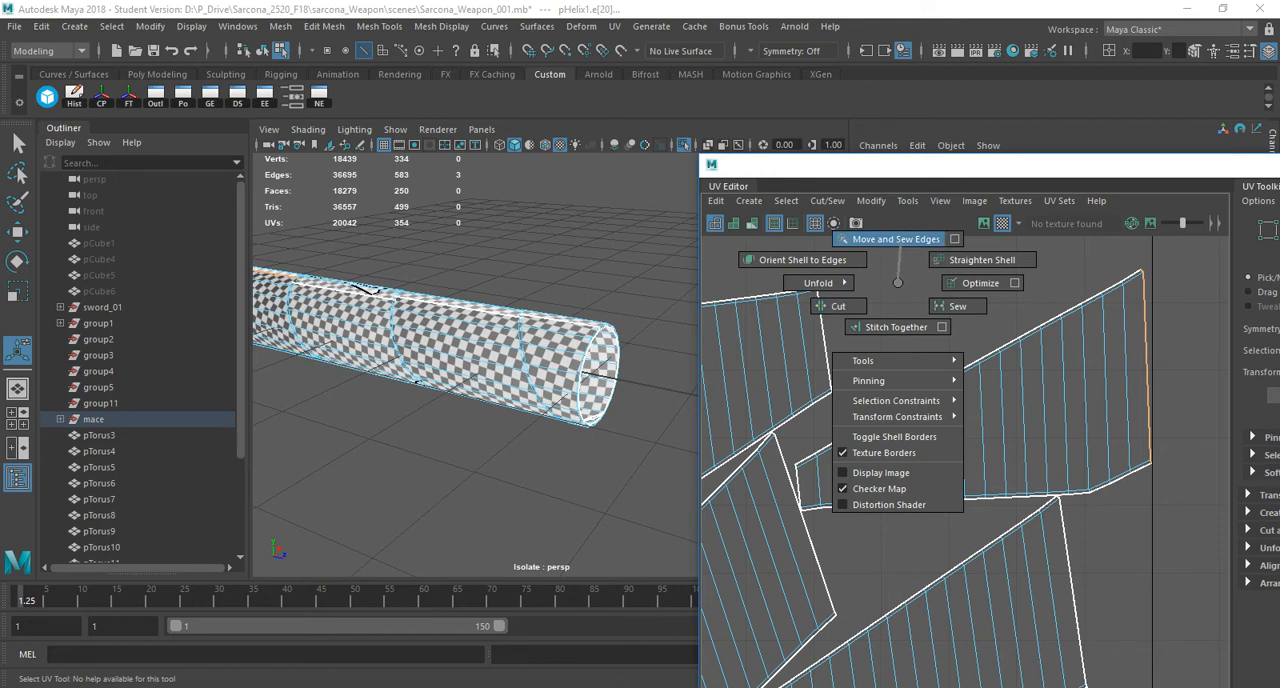
pyautogui.keyDown('shift'); pyautogui.moveTo(898, 246); pyautogui.dragTo(898, 244, button='right'); pyautogui.keyUp('shift')
pyautogui.scroll(-4, 960, 374)
pyautogui.keyDown('alt'); pyautogui.moveTo(808, 550); pyautogui.dragTo(947, 368, button='middle'); pyautogui.keyUp('alt')
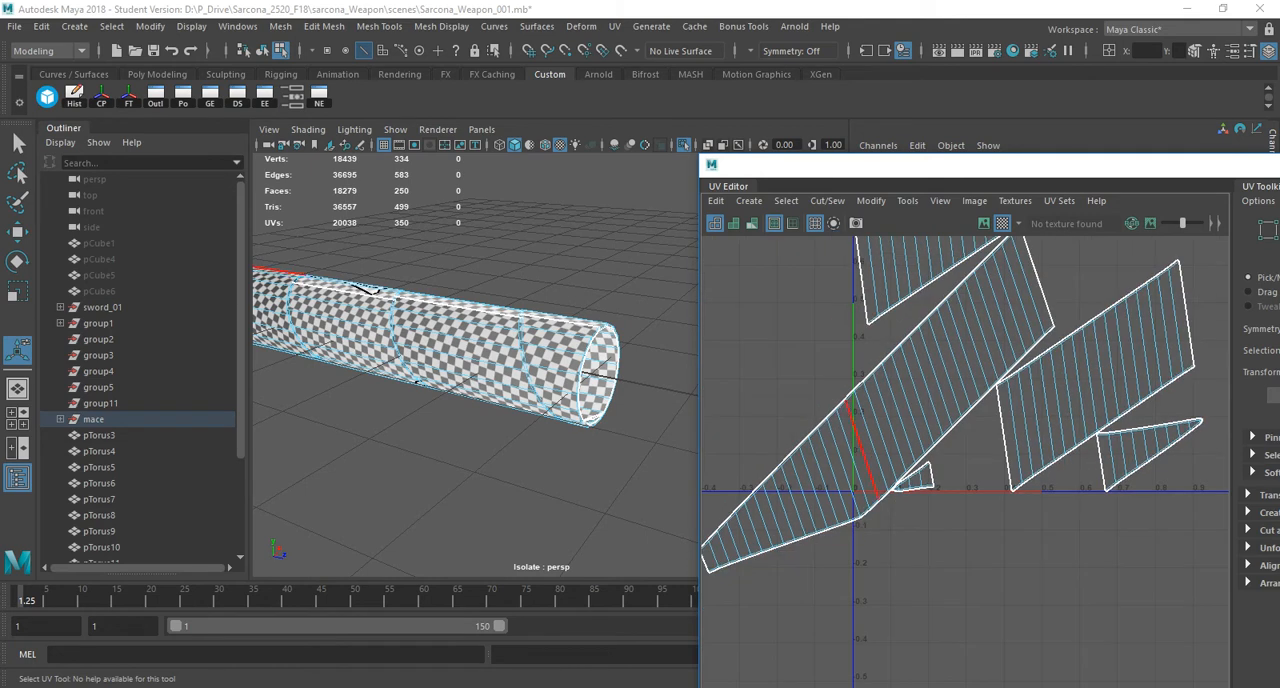
# Try to Move and Sew the lower-right parallelogram shell onto the long strip, including its corner edges, then undo the sew.
pyautogui.keyDown('alt'); pyautogui.moveTo(1009, 303); pyautogui.dragTo(924, 401, button='middle'); pyautogui.keyUp('alt')
pyautogui.click(956, 388)
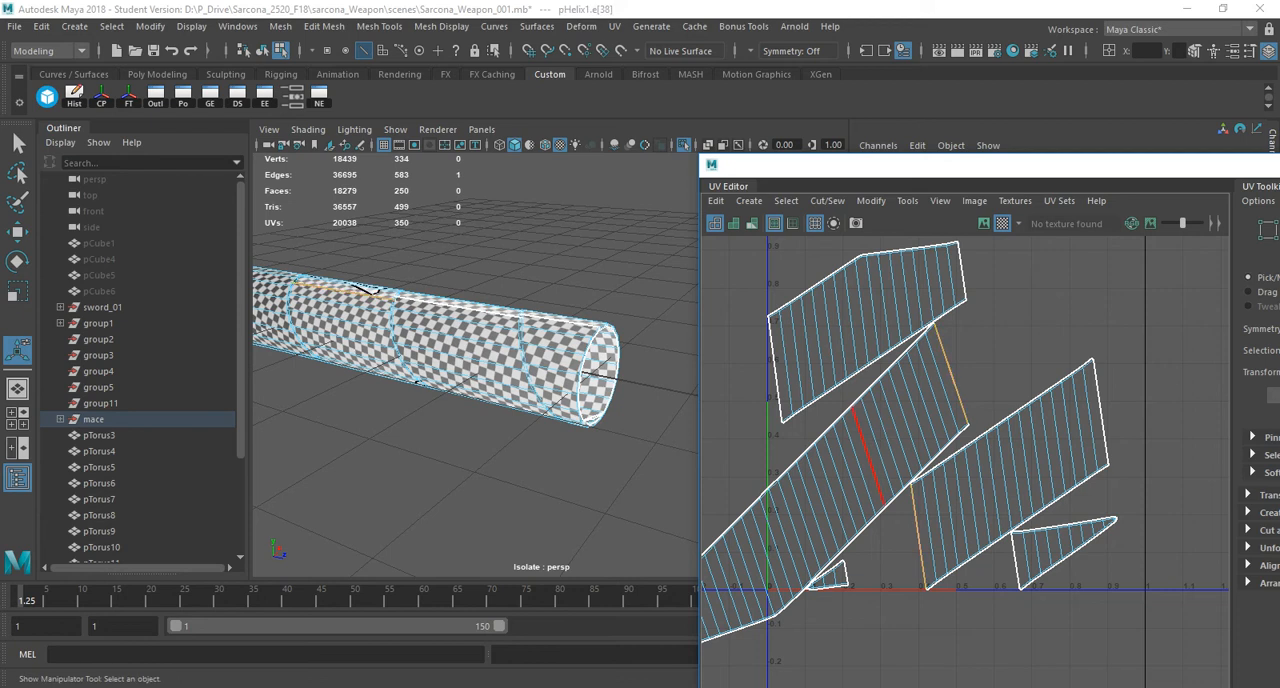
pyautogui.scroll(8, 884, 490)
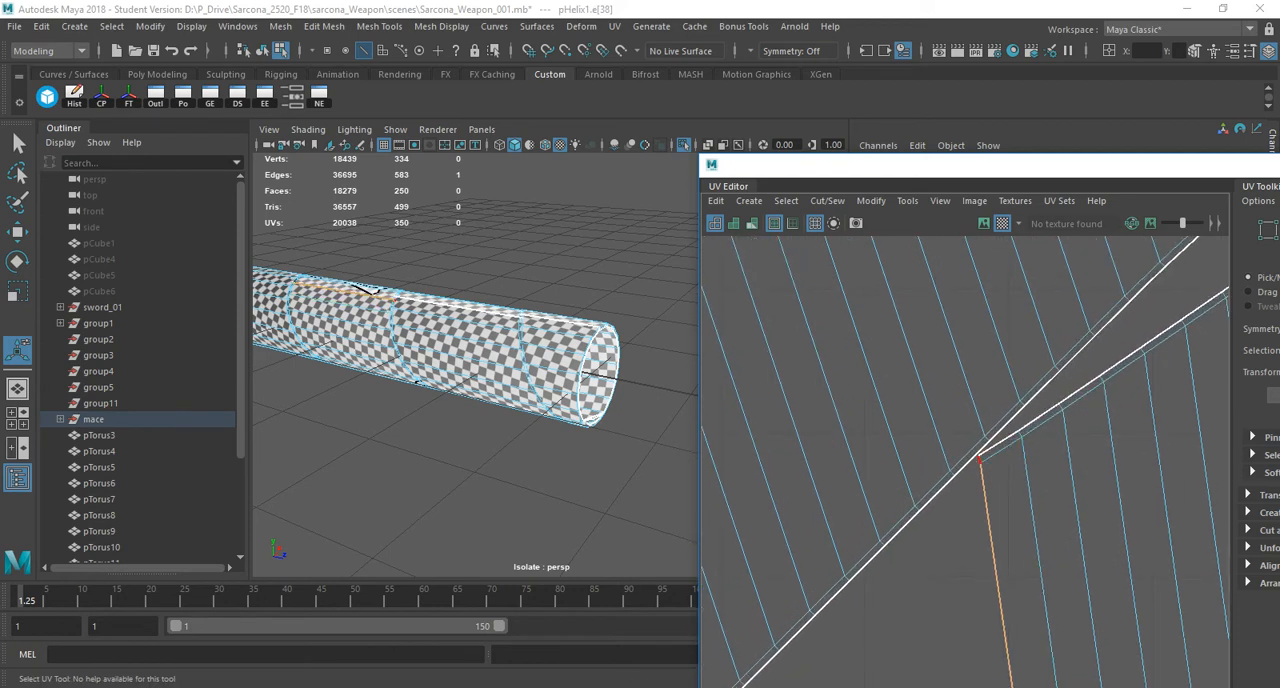
pyautogui.keyDown('shift'); pyautogui.click(980, 460); pyautogui.keyUp('shift')
pyautogui.keyDown('alt'); pyautogui.moveTo(980, 460); pyautogui.dragTo(934, 186, button='middle'); pyautogui.keyUp('alt')
pyautogui.keyDown('shift'); pyautogui.click(1014, 574); pyautogui.keyUp('shift')
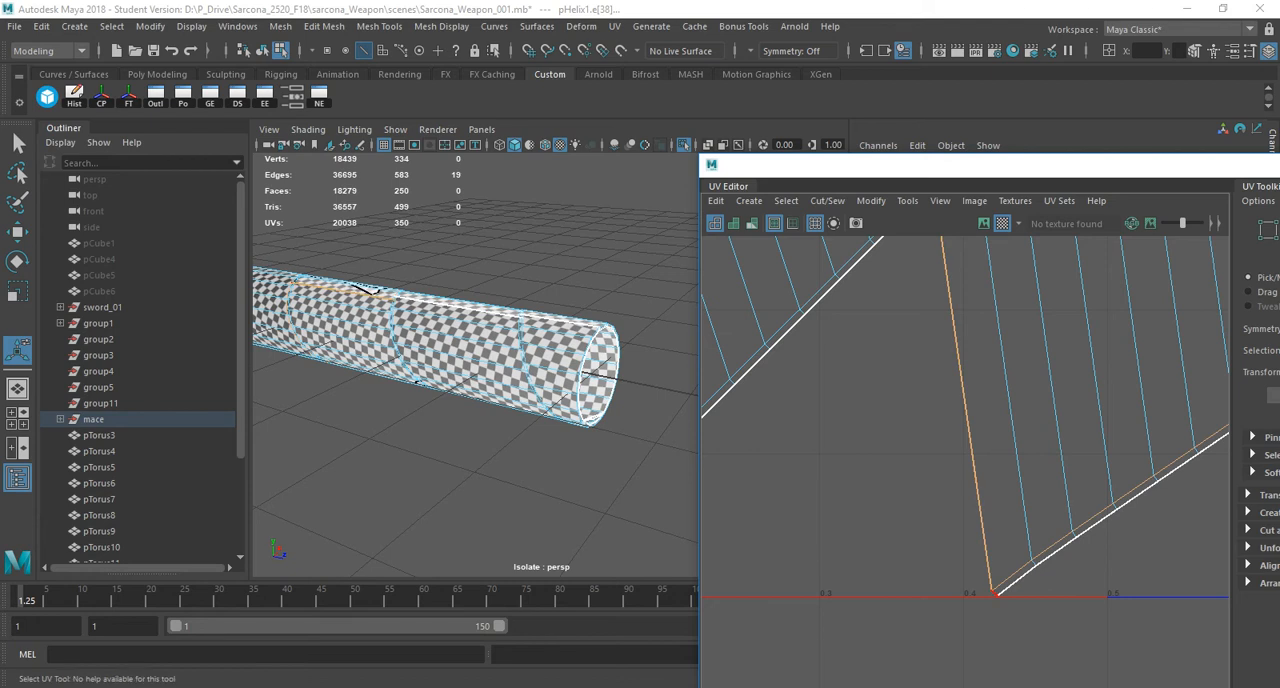
pyautogui.press('g')
pyautogui.click(972, 490)
pyautogui.scroll(-4, 972, 490)
pyautogui.keyDown('alt'); pyautogui.moveTo(972, 470); pyautogui.dragTo(857, 532, button='middle'); pyautogui.keyUp('alt')
pyautogui.scroll(-4, 880, 560)
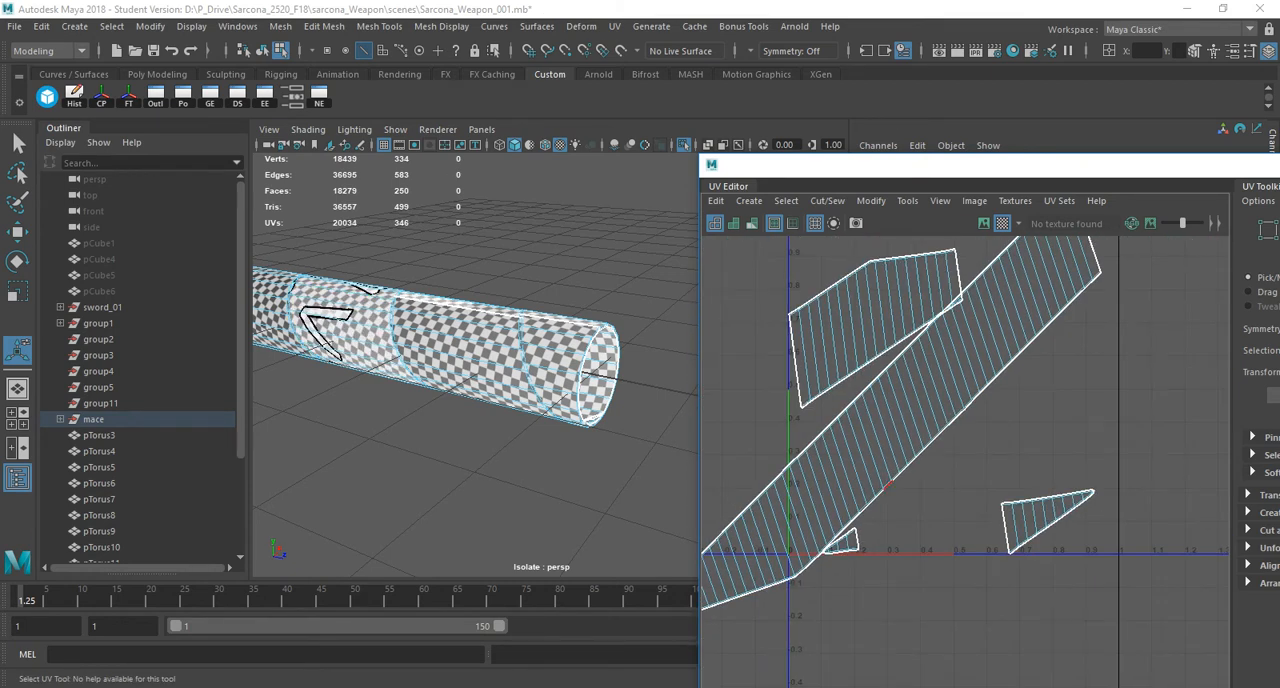
pyautogui.keyDown('alt'); pyautogui.moveTo(965, 350); pyautogui.dragTo(983, 448, button='middle'); pyautogui.keyUp('alt')
pyautogui.scroll(-2, 983, 448)
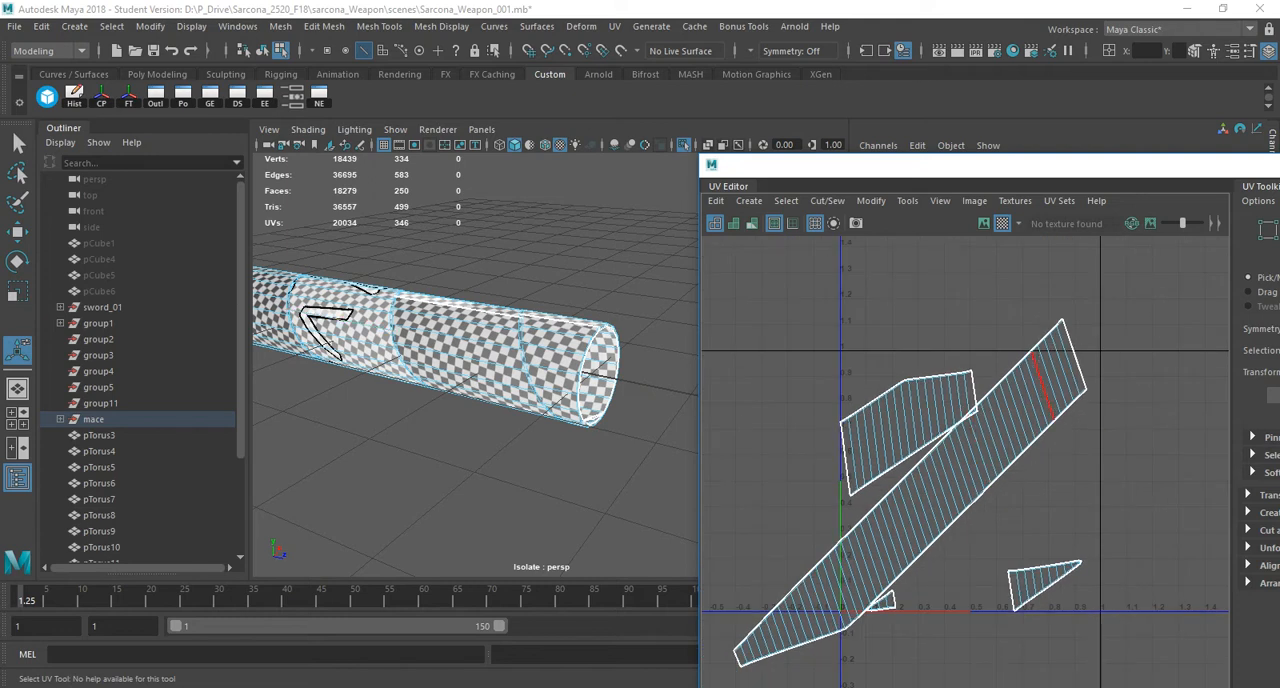
pyautogui.hotkey('ctrl', 'z')
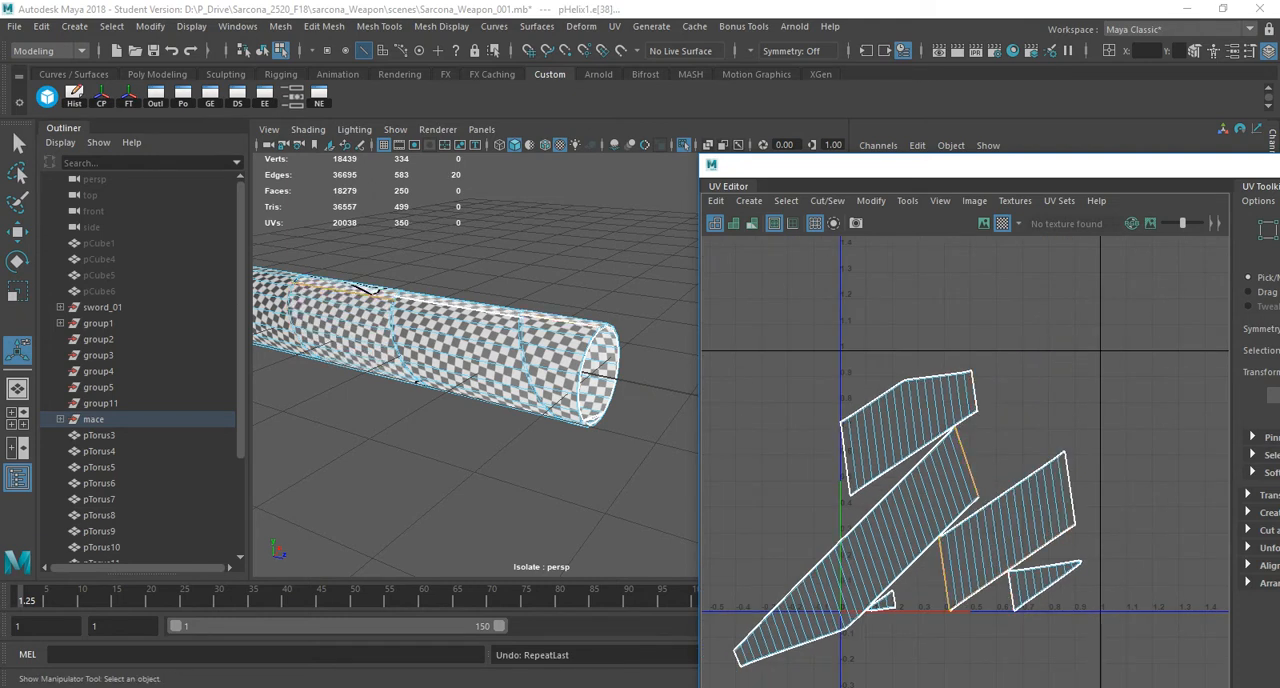
# Select the end edge of the top shell and Move and Sew the larger triangular shell onto it.
pyautogui.click(975, 391)
pyautogui.scroll(5, 938, 383)
pyautogui.scroll(5, 938, 383)
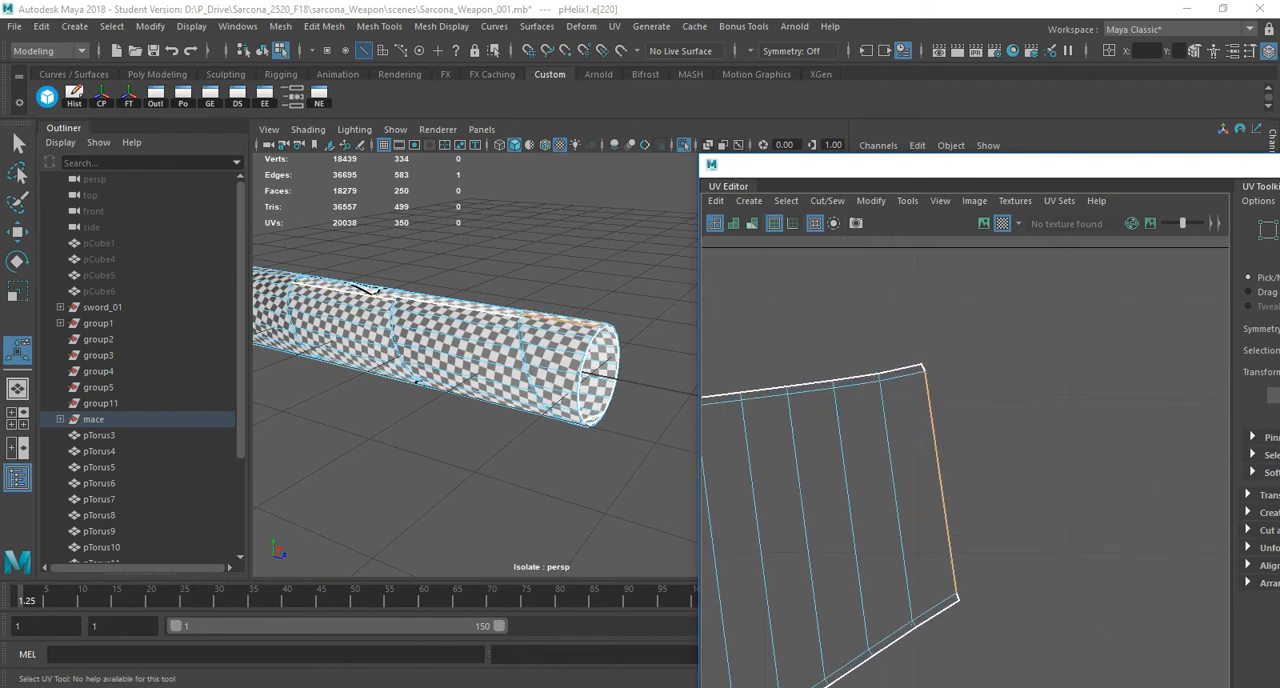
pyautogui.scroll(-5, 938, 383)
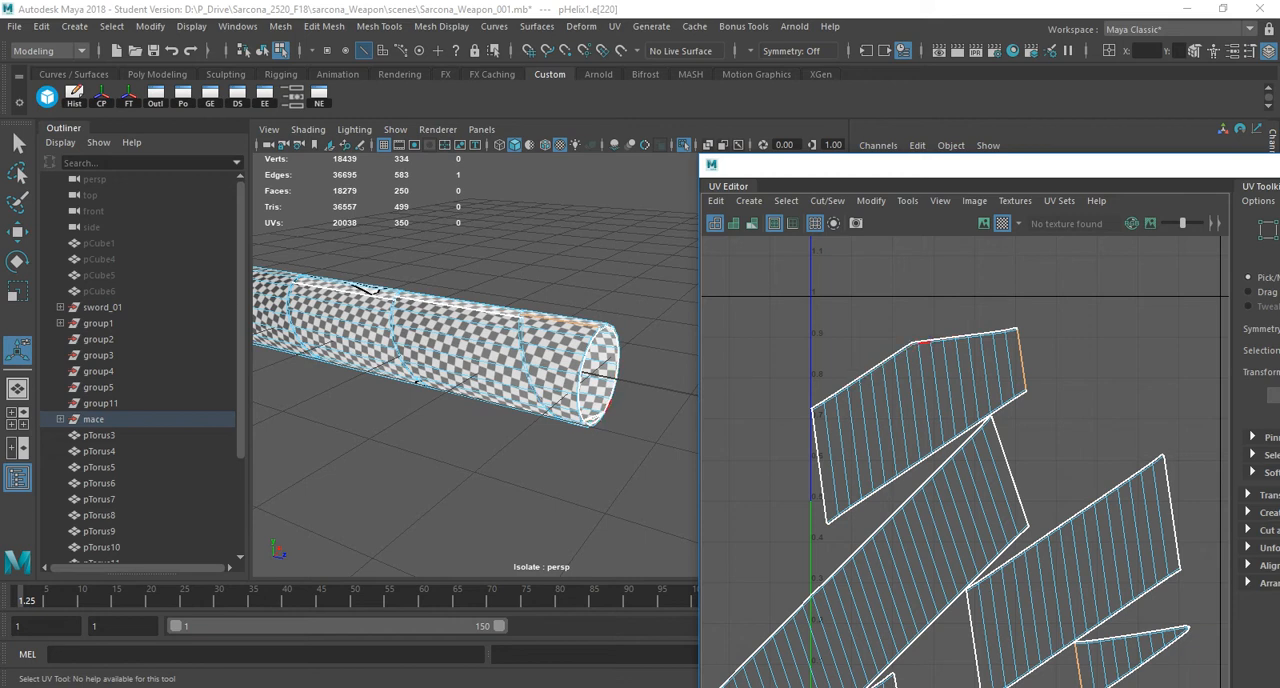
pyautogui.moveTo(1006, 302); pyautogui.dragTo(1084, 406)
pyautogui.keyDown('alt'); pyautogui.moveTo(1080, 674); pyautogui.dragTo(1076, 600, button='middle'); pyautogui.keyUp('alt')
pyautogui.keyDown('shift'); pyautogui.moveTo(928, 298); pyautogui.dragTo(928, 250, button='right'); pyautogui.keyUp('shift')
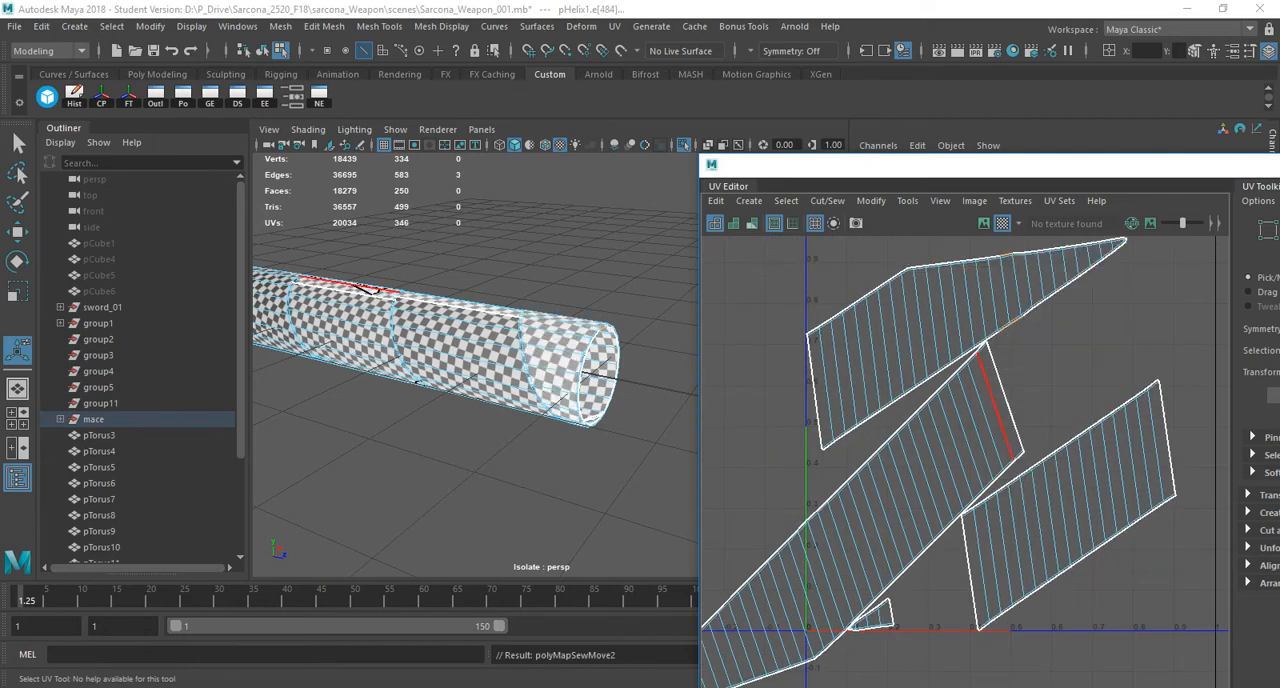
# Try to repeat Move and Sew on all UV edges of the helix wrap at once, then undo it.
pyautogui.scroll(-3, 1099, 408)
pyautogui.moveTo(1178, 297); pyautogui.dragTo(764, 614)
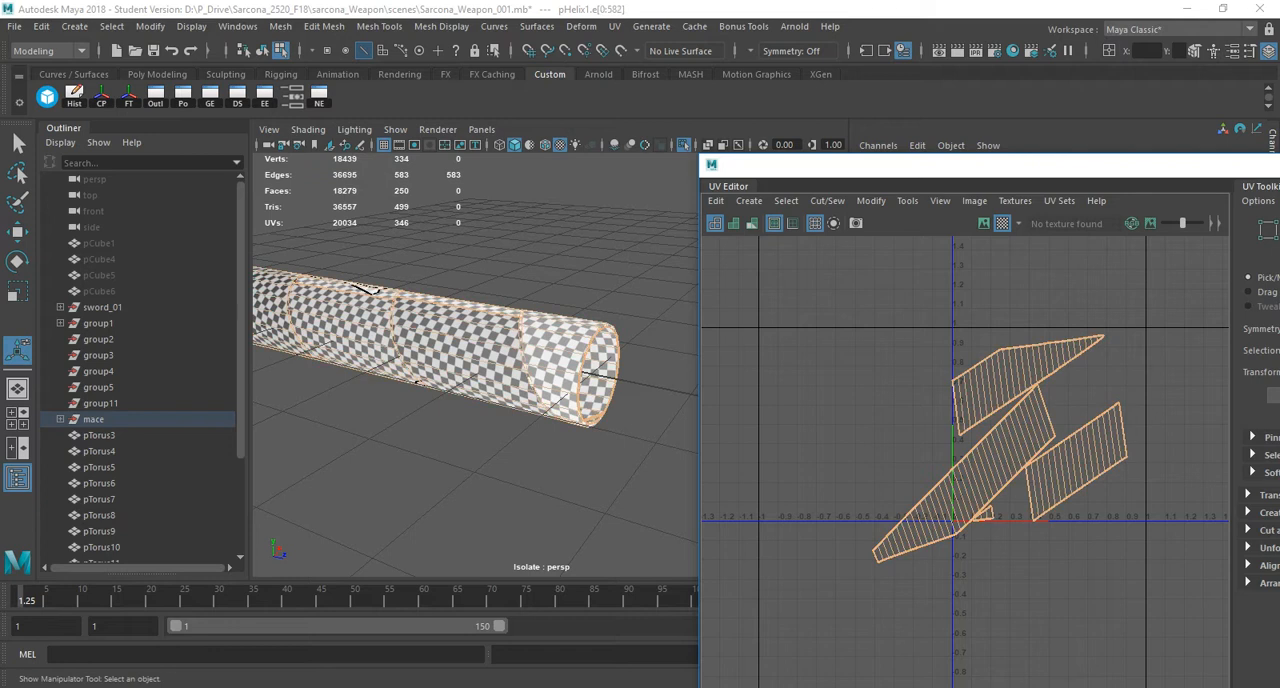
pyautogui.press('g')
pyautogui.keyDown('alt'); pyautogui.moveTo(1036, 361); pyautogui.dragTo(1080, 391, button='right'); pyautogui.keyUp('alt')
pyautogui.hotkey('ctrl', 'z')
# Move and Sew the small triangular shell and the right-hand parallelogram shell onto the long diagonal strip.
pyautogui.keyDown('alt'); pyautogui.moveTo(1080, 391); pyautogui.dragTo(846, 391, button='middle'); pyautogui.keyUp('alt')
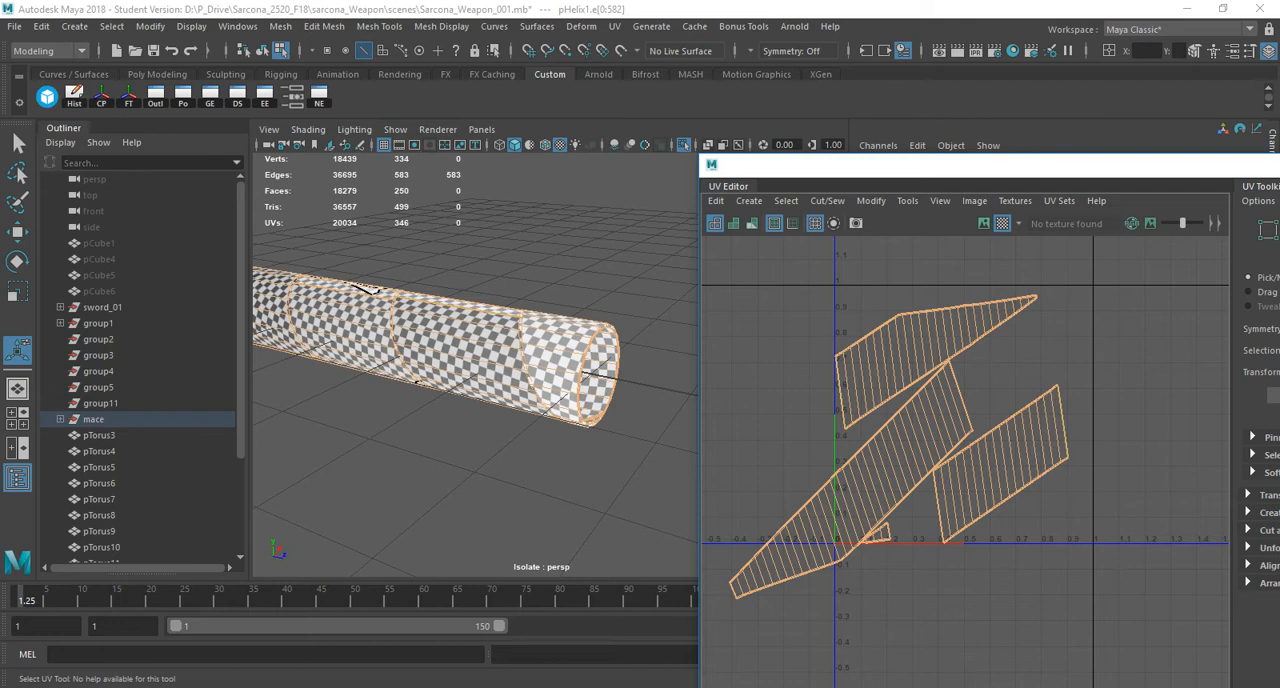
pyautogui.click(782, 440)
pyautogui.moveTo(764, 541); pyautogui.dragTo(703, 668)
pyautogui.press('g')
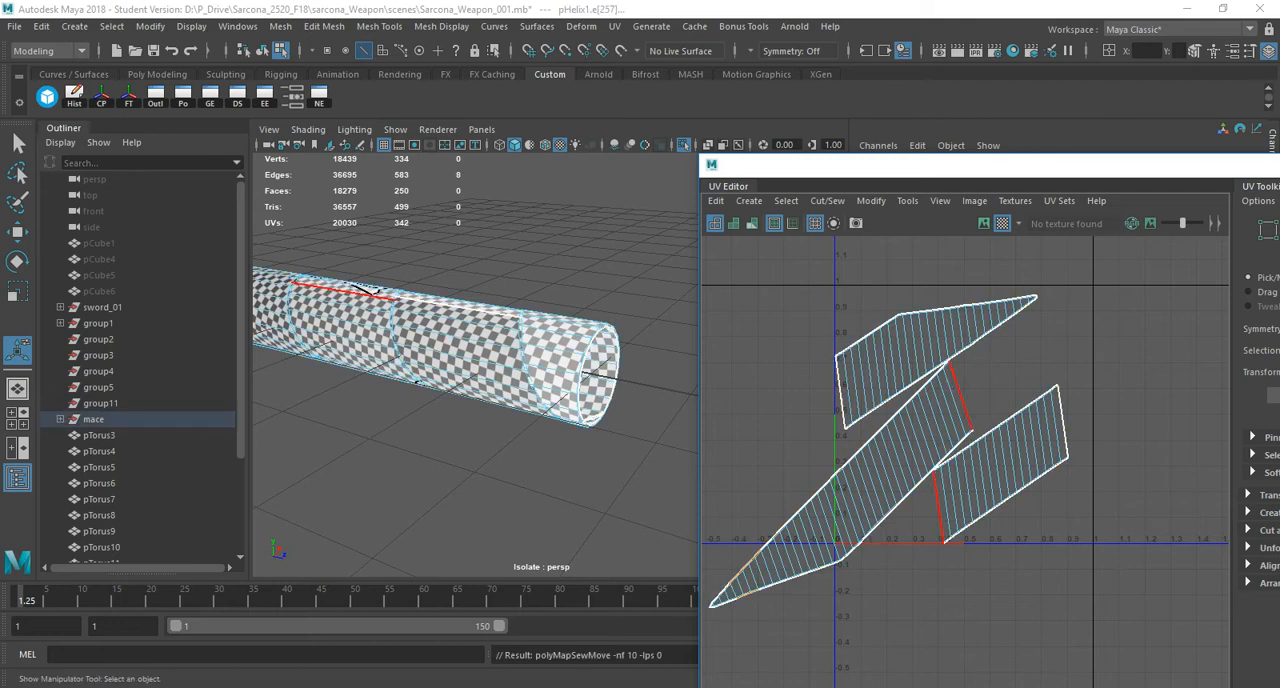
pyautogui.moveTo(921, 456); pyautogui.dragTo(949, 549)
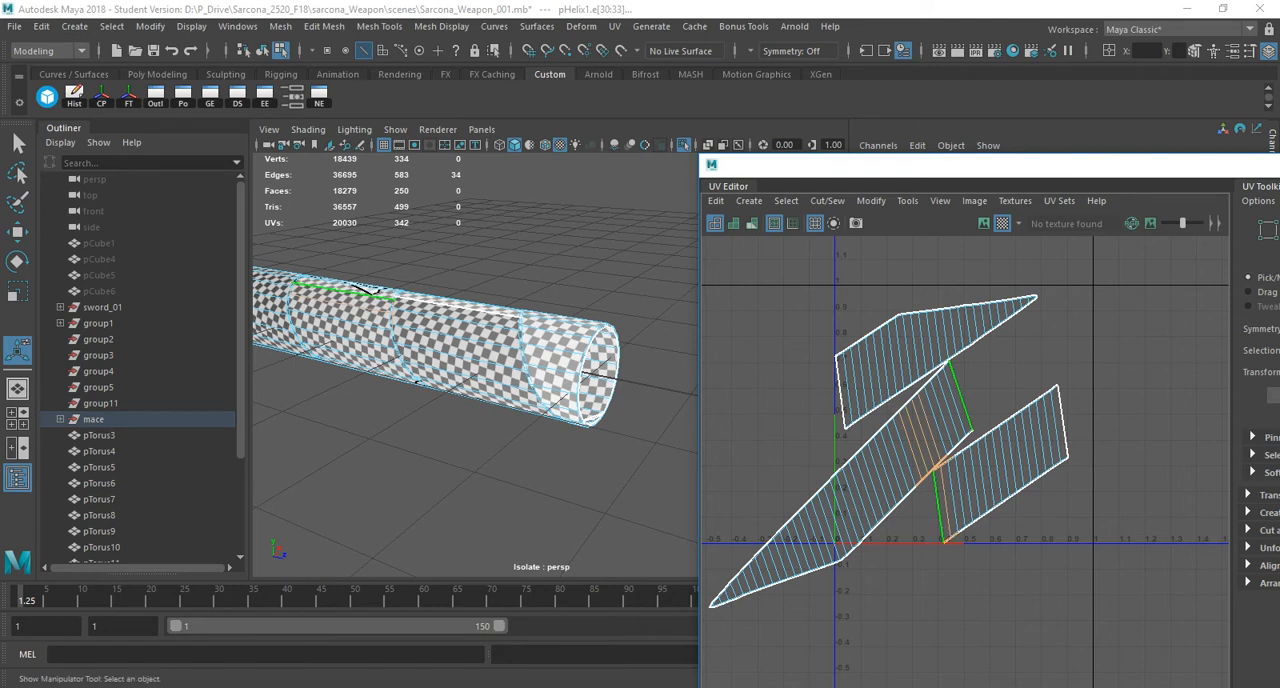
pyautogui.press('g')
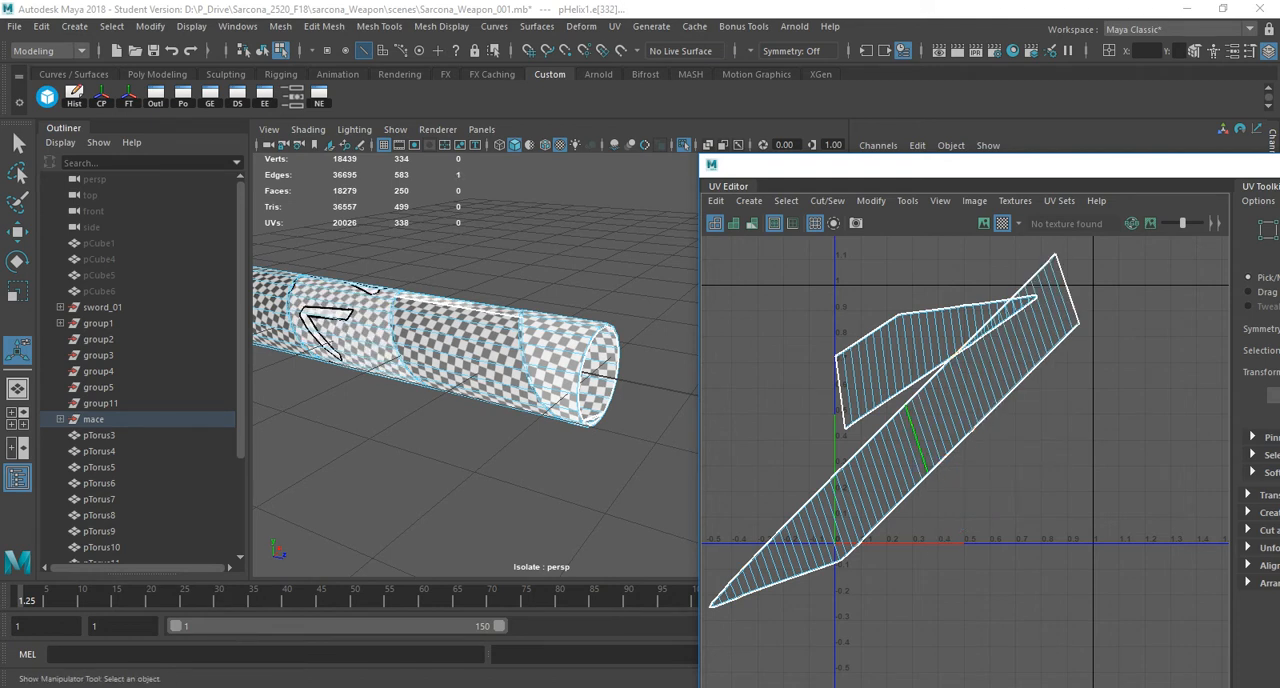
# Select all faces of the helix wrap, unfold the sewn UVs and lay out the shells.
pyautogui.keyDown('shift'); pyautogui.rightClick(917, 446); pyautogui.keyUp('shift')
pyautogui.keyDown('shift'); pyautogui.moveTo(918, 446); pyautogui.dragTo(866, 469, button='right'); pyautogui.keyUp('shift')
pyautogui.moveTo(991, 423); pyautogui.dragTo(920, 400, button='right')
pyautogui.moveTo(849, 275); pyautogui.dragTo(876, 374)
pyautogui.keyDown('shift'); pyautogui.moveTo(964, 377); pyautogui.dragTo(806, 216, button='right'); pyautogui.keyUp('shift')
pyautogui.keyDown('shift'); pyautogui.moveTo(956, 370); pyautogui.dragTo(783, 299, button='right'); pyautogui.keyUp('shift')
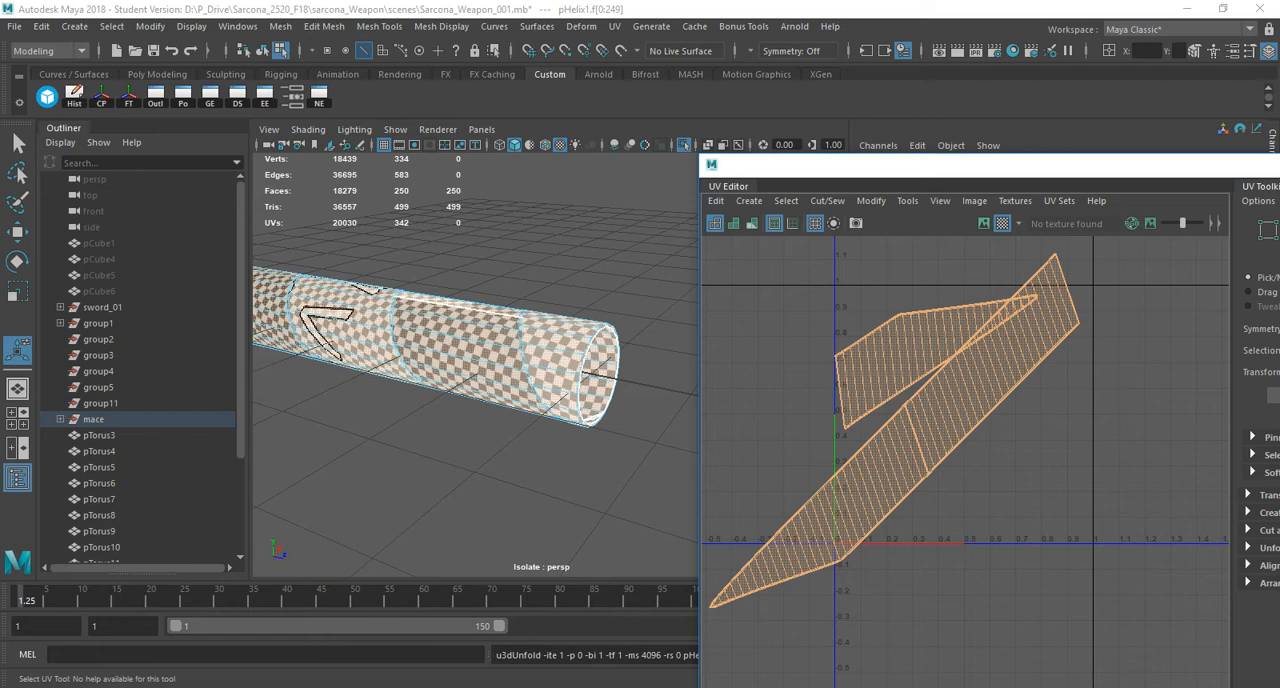
pyautogui.hotkey('ctrl', 'l')
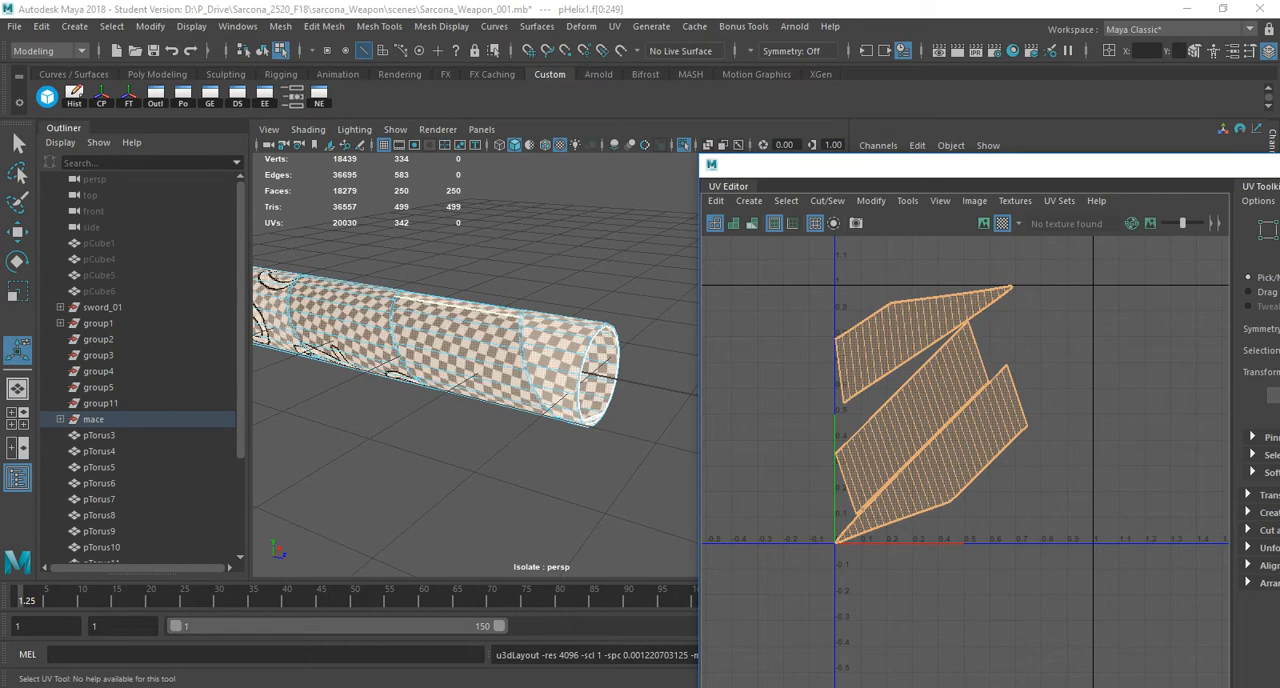
# Return to object selection, check the checker pattern on the helix wrap up close and end its isolation.
pyautogui.press('q')
pyautogui.press('F8')
pyautogui.keyDown('alt'); pyautogui.moveTo(475, 350); pyautogui.dragTo(490, 375); pyautogui.keyUp('alt')
pyautogui.moveTo(490, 375)
pyautogui.keyDown('alt'); pyautogui.mouseDown(button='right')
pyautogui.moveTo(640, 400)
pyautogui.moveTo(480, 390)
pyautogui.mouseUp(button='right'); pyautogui.keyUp('alt')
pyautogui.keyDown('alt'); pyautogui.moveTo(480, 390); pyautogui.dragTo(575, 395); pyautogui.keyUp('alt')
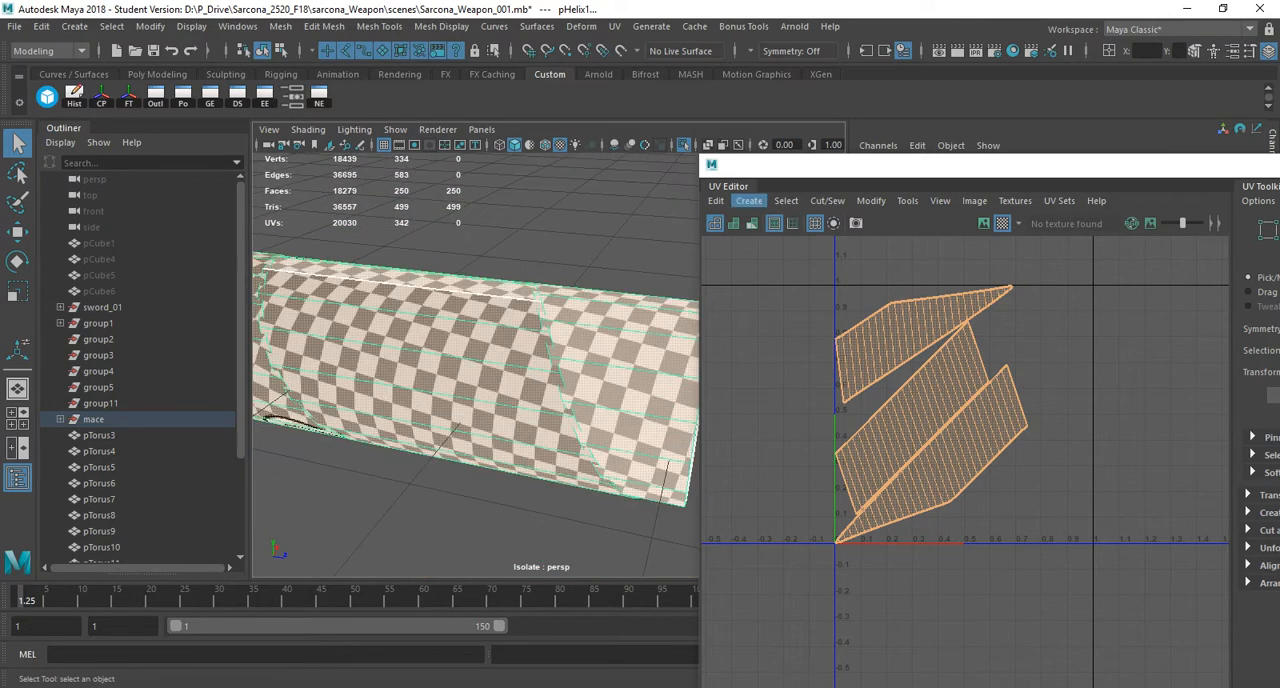
pyautogui.click(684, 145)
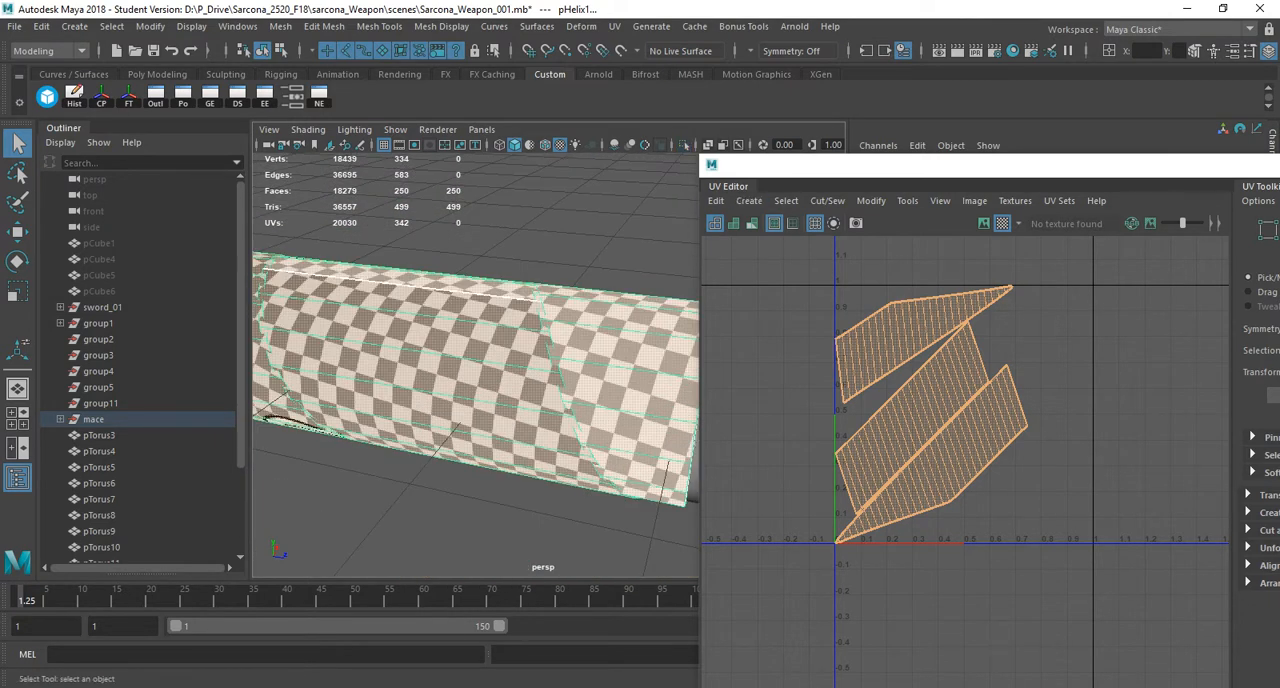
# Select the strap loop at the free end of the mace handle, frame it and isolate it.
pyautogui.keyDown('alt'); pyautogui.moveTo(590, 350); pyautogui.dragTo(450, 370, button='right'); pyautogui.keyUp('alt')
pyautogui.keyDown('alt'); pyautogui.moveTo(450, 370); pyautogui.dragTo(510, 395); pyautogui.keyUp('alt')
pyautogui.keyDown('alt'); pyautogui.moveTo(510, 395); pyautogui.dragTo(445, 400, button='right'); pyautogui.keyUp('alt')
pyautogui.keyDown('alt'); pyautogui.moveTo(445, 400); pyautogui.dragTo(500, 470); pyautogui.keyUp('alt')
pyautogui.keyDown('alt'); pyautogui.moveTo(500, 470); pyautogui.dragTo(425, 450, button='right'); pyautogui.keyUp('alt')
pyautogui.keyDown('alt'); pyautogui.moveTo(425, 450); pyautogui.dragTo(425, 470, button='middle'); pyautogui.keyUp('alt')
pyautogui.keyDown('alt'); pyautogui.moveTo(440, 400); pyautogui.dragTo(420, 442, button='middle'); pyautogui.keyUp('alt')
pyautogui.click(420, 421)
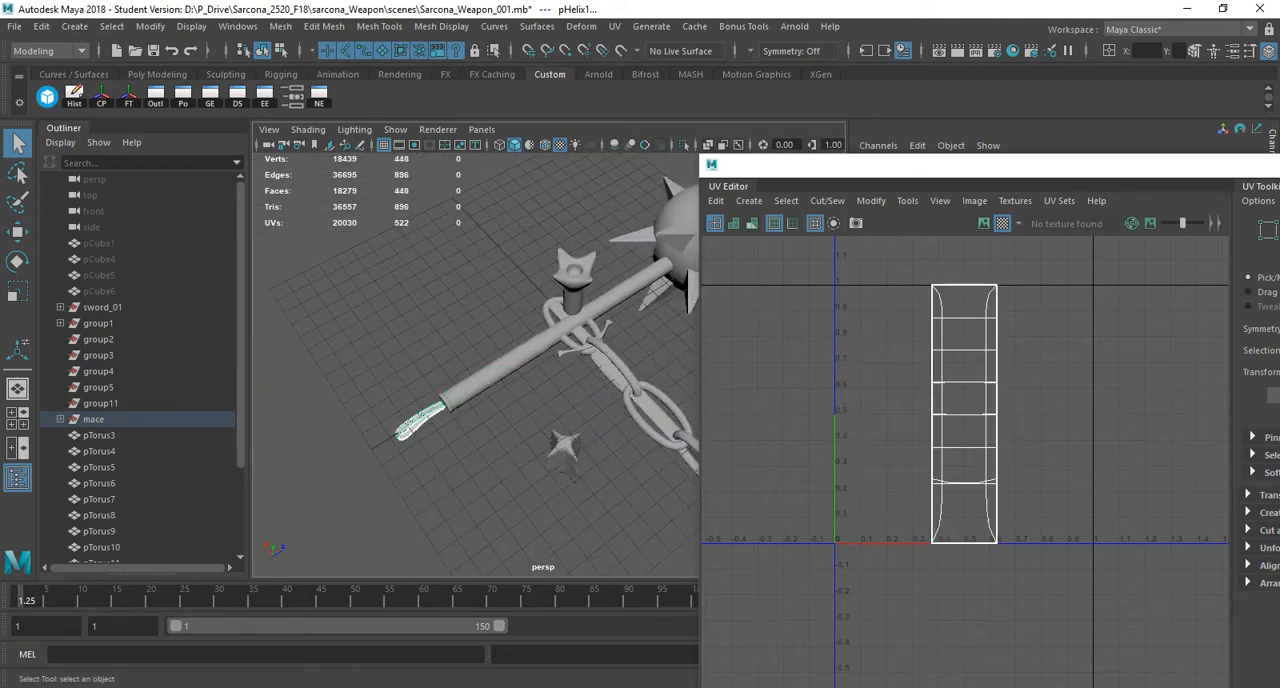
pyautogui.press('f')
pyautogui.keyDown('alt'); pyautogui.moveTo(420, 421); pyautogui.dragTo(385, 345); pyautogui.keyUp('alt')
pyautogui.keyDown('alt'); pyautogui.moveTo(385, 345); pyautogui.dragTo(435, 350, button='right'); pyautogui.keyUp('alt')
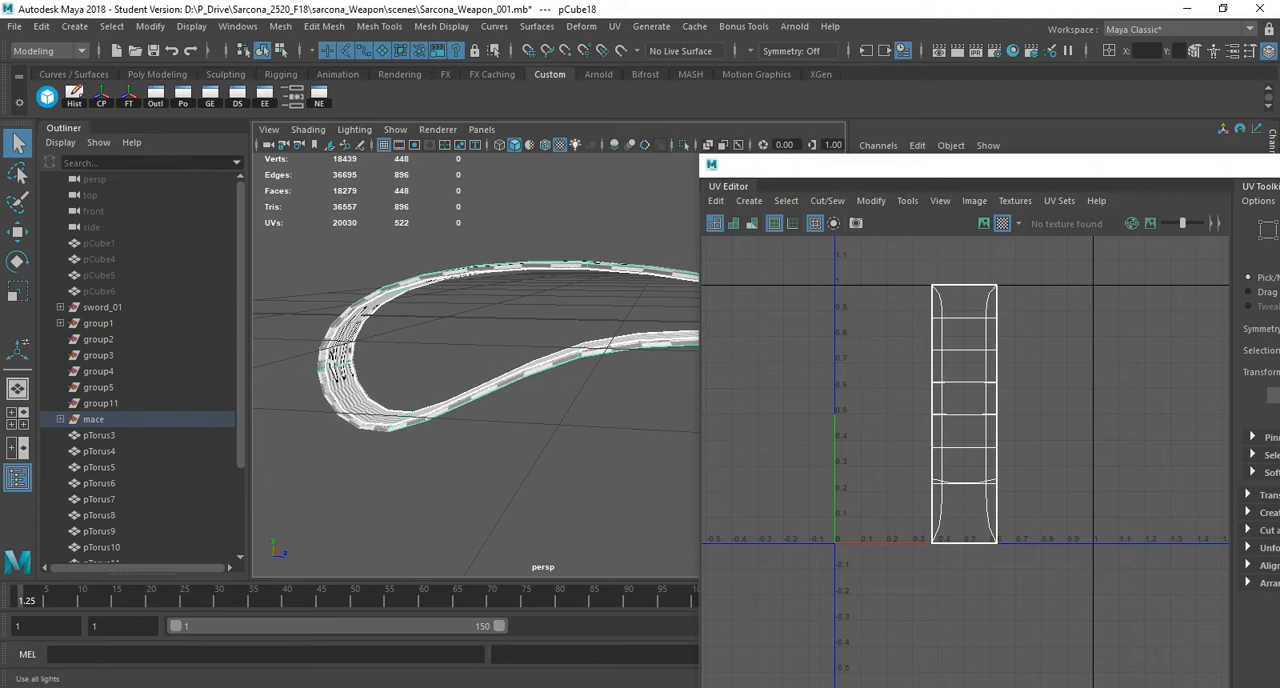
pyautogui.click(684, 145)
# Examine the checker pattern on the strap loop's outer and inner faces, with and without smooth preview.
pyautogui.keyDown('alt'); pyautogui.moveTo(560, 300); pyautogui.dragTo(430, 392); pyautogui.keyUp('alt')
pyautogui.press('1')
pyautogui.press('3')
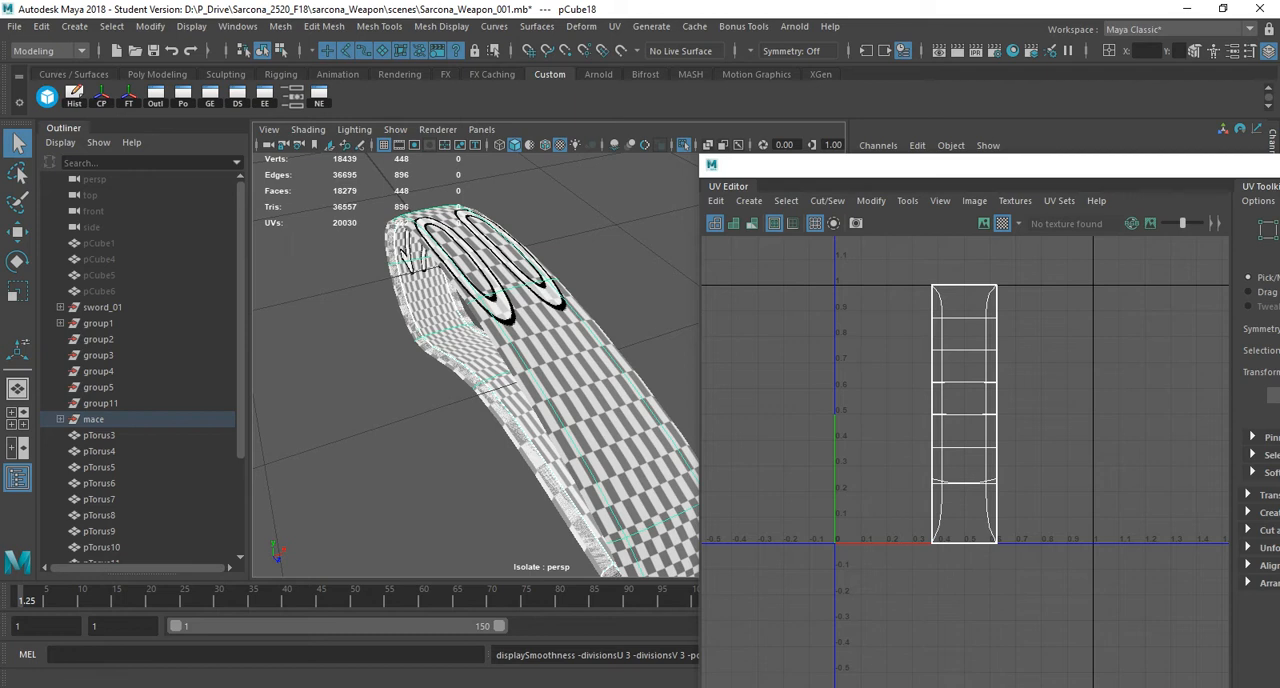
pyautogui.click(614, 26)
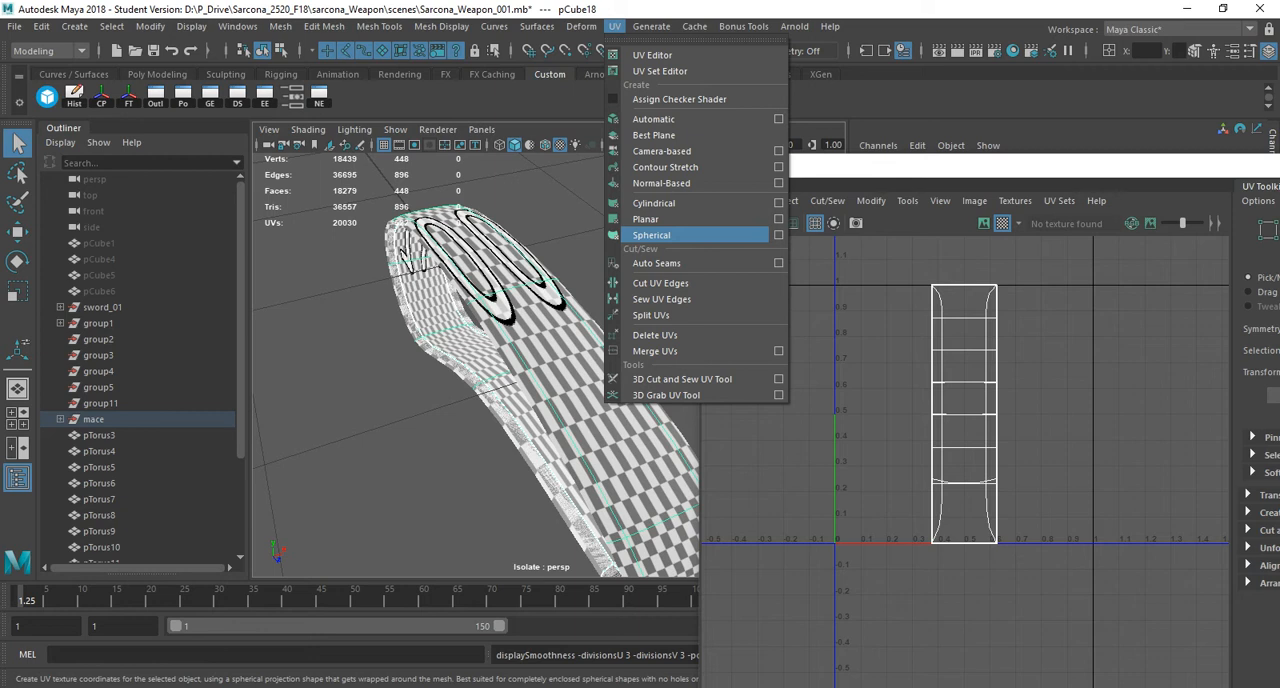
pyautogui.press('Escape')
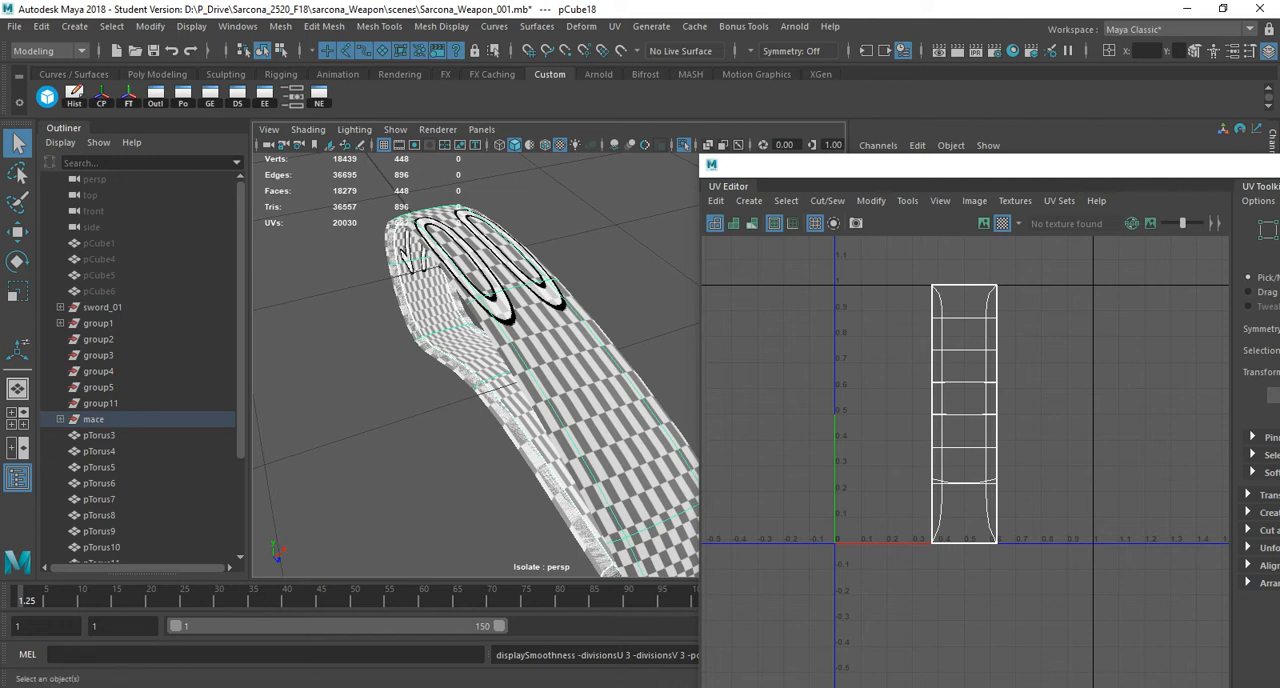
pyautogui.keyDown('alt'); pyautogui.moveTo(470, 390); pyautogui.dragTo(570, 360); pyautogui.keyUp('alt')
pyautogui.keyDown('alt'); pyautogui.moveTo(500, 380); pyautogui.dragTo(590, 380, button='right'); pyautogui.keyUp('alt')
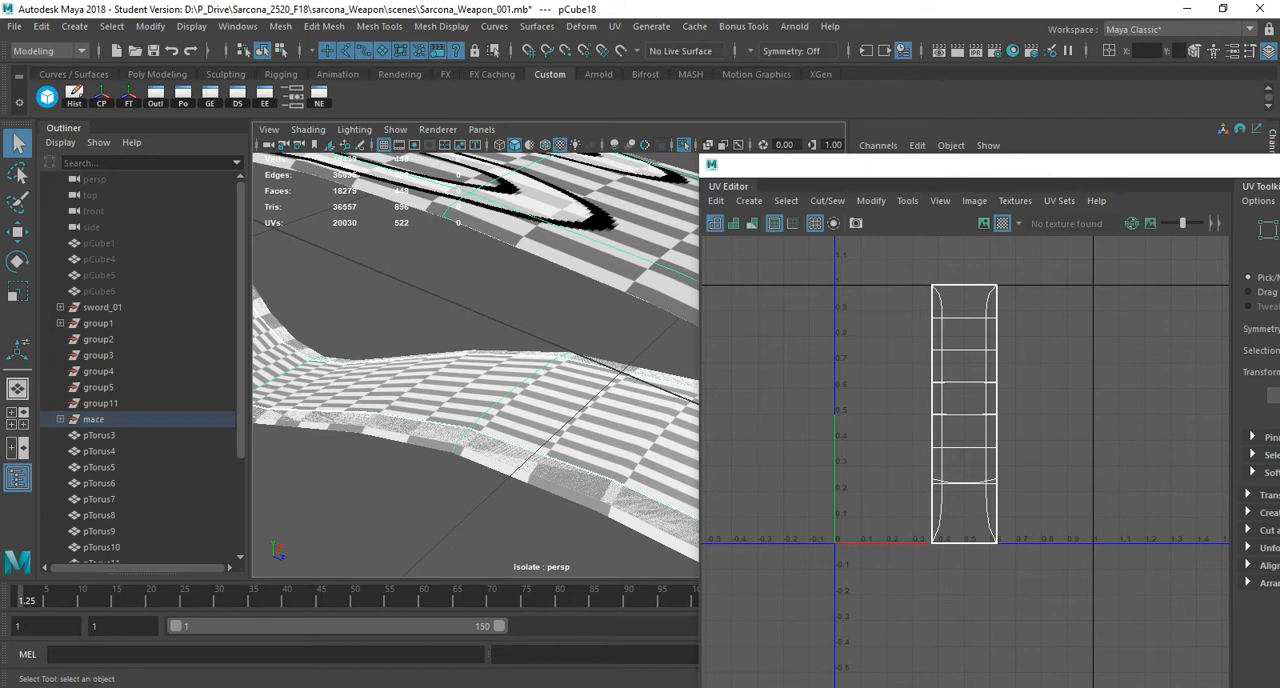
# Select a lengthwise edge loop and one crosswise loop on the strap loop in wireframe and cut the UVs along them.
pyautogui.moveTo(520, 243); pyautogui.dragTo(516, 204, button='right')
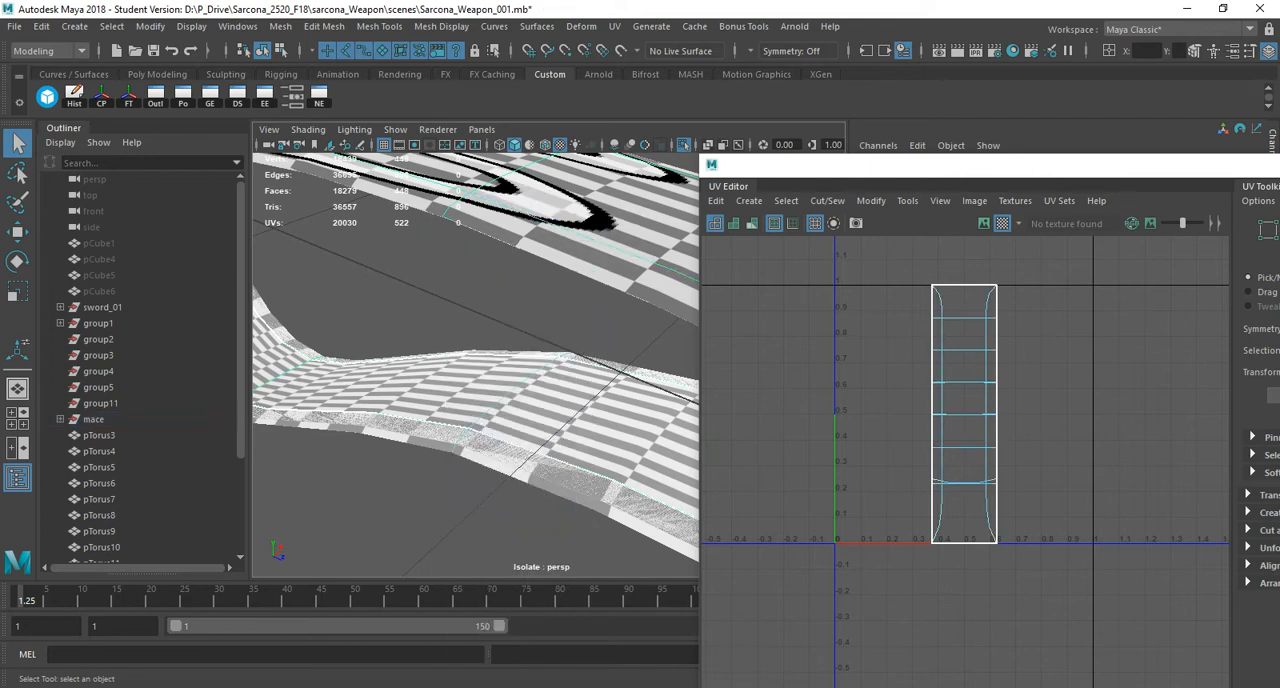
pyautogui.click(518, 210)
pyautogui.keyDown('alt'); pyautogui.moveTo(518, 212); pyautogui.dragTo(524, 298); pyautogui.keyUp('alt')
pyautogui.press('4')
pyautogui.scroll(-3, 524, 298)
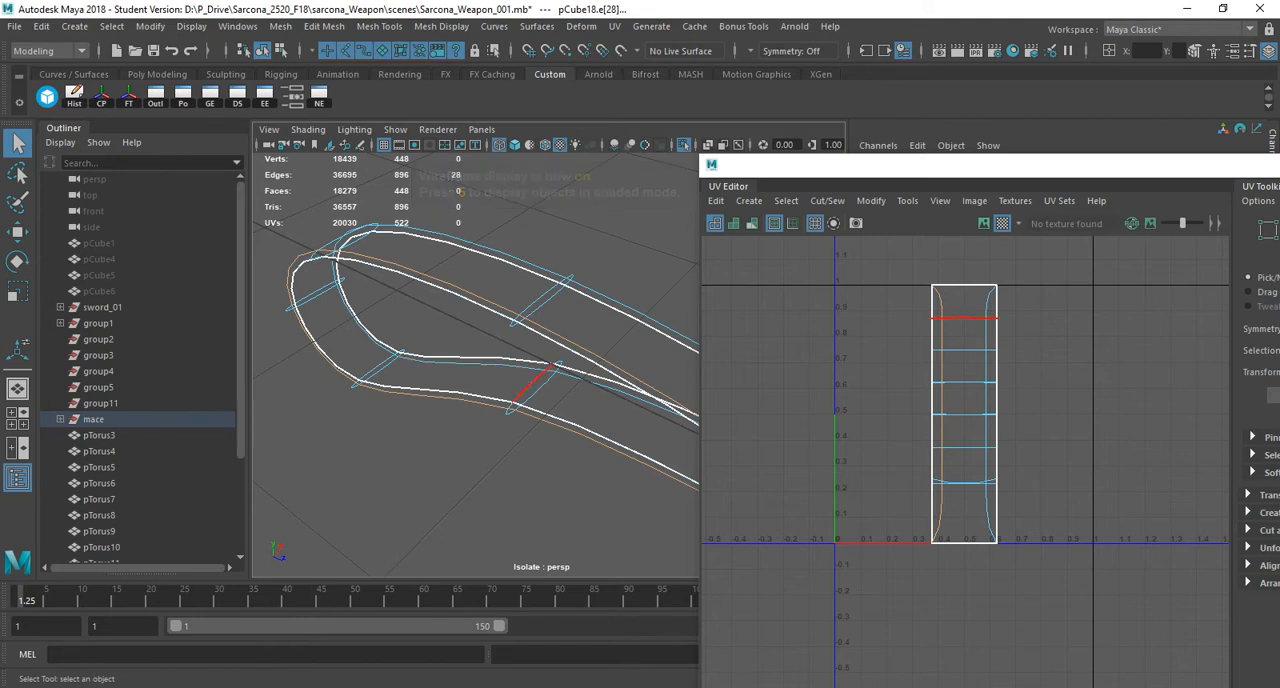
pyautogui.keyDown('shift'); pyautogui.doubleClick(532, 385); pyautogui.keyUp('shift')
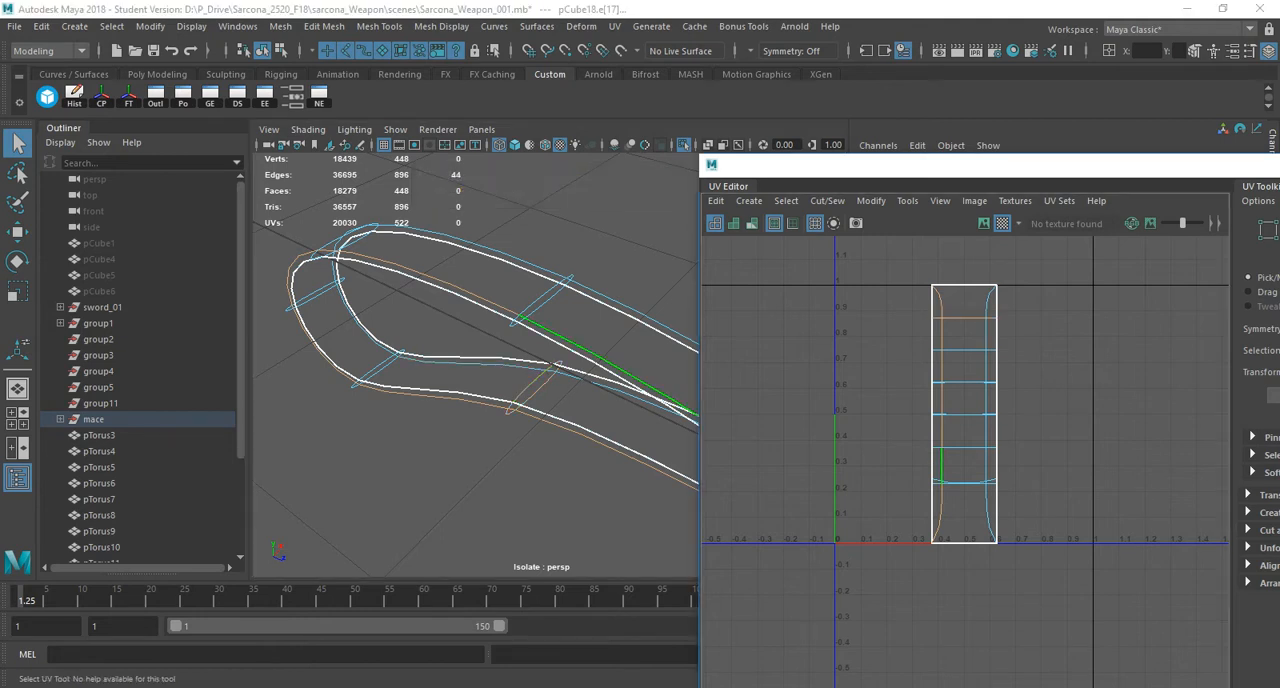
pyautogui.keyDown('shift'); pyautogui.rightClick(886, 339); pyautogui.keyUp('shift')
pyautogui.keyDown('shift'); pyautogui.moveTo(886, 339); pyautogui.dragTo(838, 362, button='right'); pyautogui.keyUp('shift')
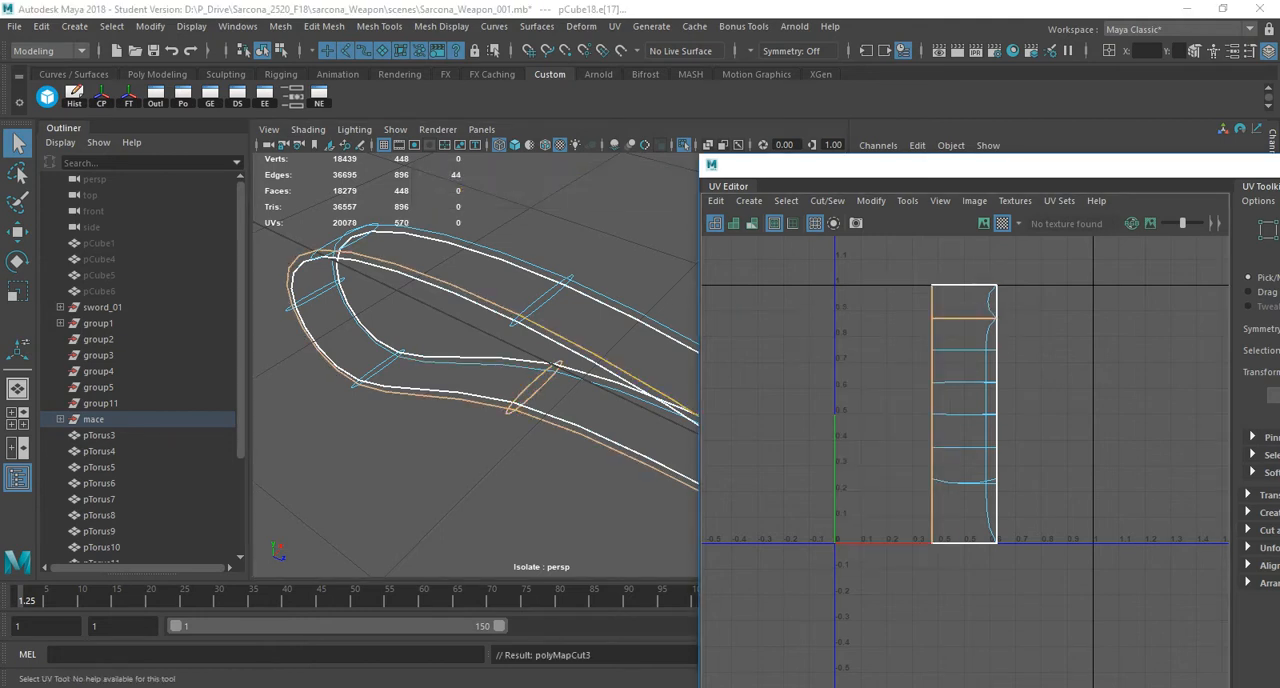
# Select all of the strap loop's UV shells, unfold them and lay them out.
pyautogui.moveTo(935, 334); pyautogui.dragTo(892, 314, button='right')
pyautogui.moveTo(874, 258); pyautogui.dragTo(1103, 526)
pyautogui.keyDown('shift'); pyautogui.moveTo(981, 214); pyautogui.dragTo(802, 212, button='right'); pyautogui.keyUp('shift')
pyautogui.moveTo(957, 215)
pyautogui.keyDown('shift'); pyautogui.mouseDown(button='right')
pyautogui.moveTo(868, 277)
pyautogui.moveTo(786, 243)
pyautogui.mouseUp(button='right'); pyautogui.keyUp('shift')
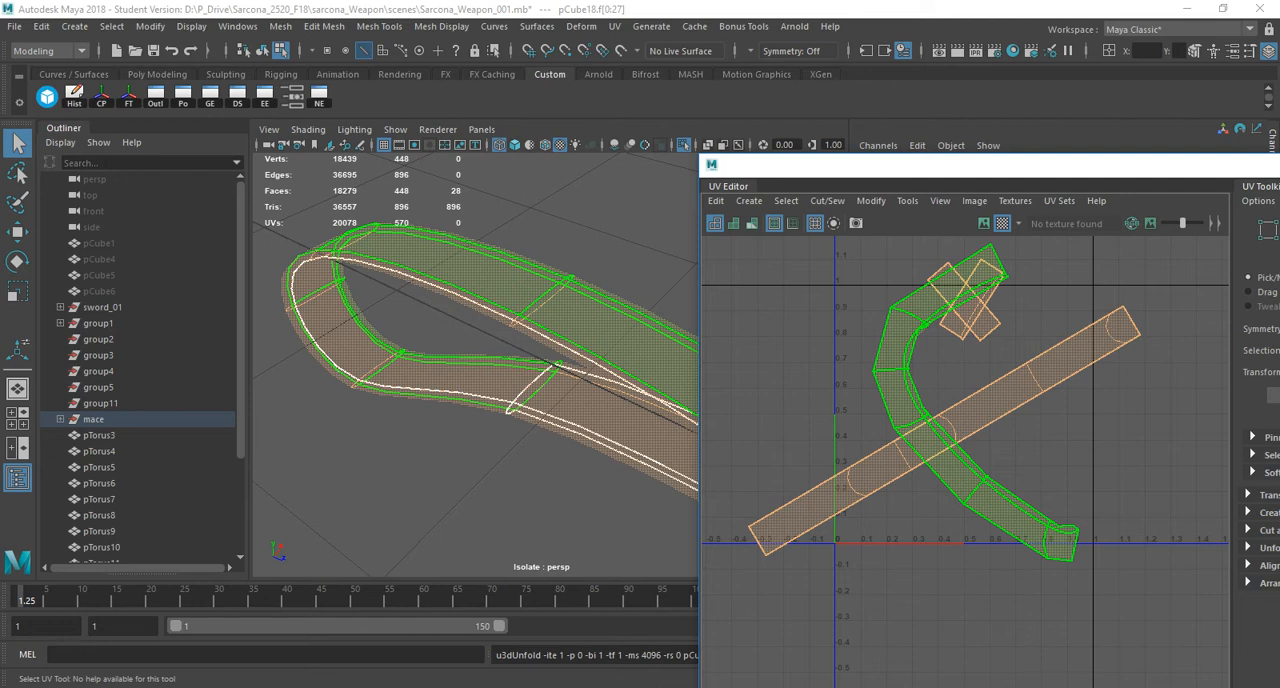
pyautogui.hotkey('ctrl', 'l')
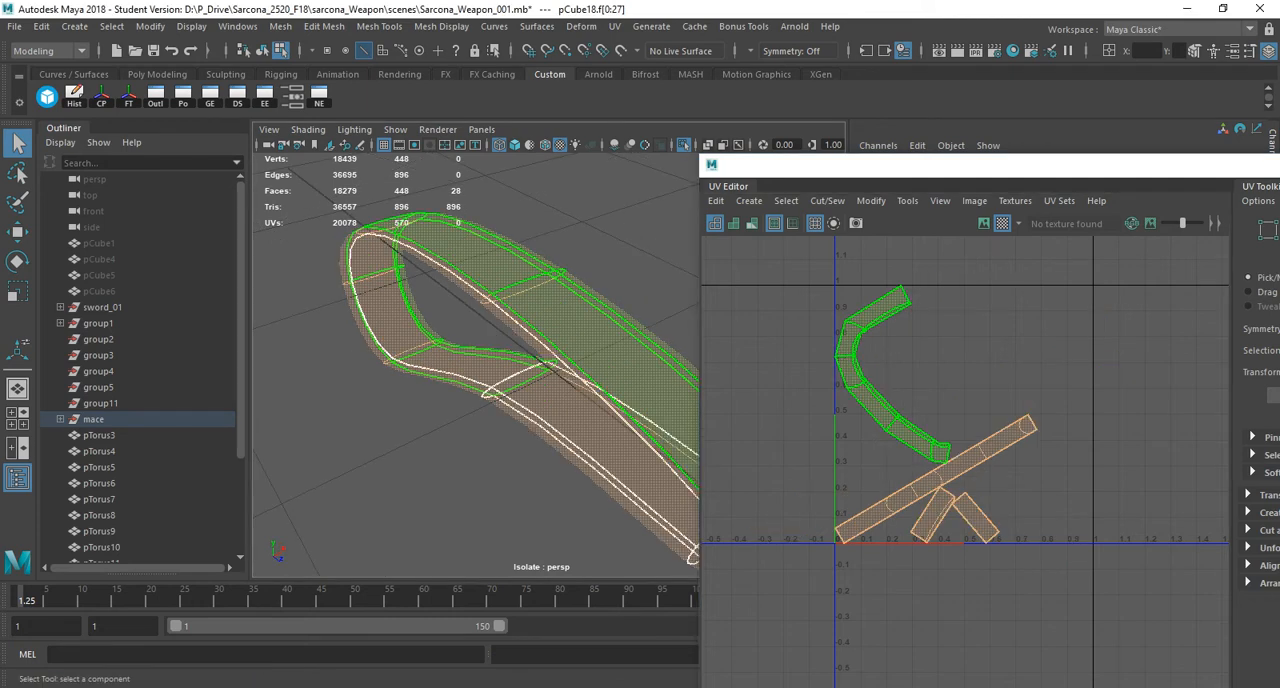
# Examine the checker pattern on the strap loop's broad and narrow faces in textured display with smooth preview off.
pyautogui.keyDown('alt'); pyautogui.moveTo(530, 370); pyautogui.dragTo(470, 390); pyautogui.keyUp('alt')
pyautogui.press('6')
pyautogui.keyDown('alt'); pyautogui.moveTo(385, 370); pyautogui.dragTo(570, 220); pyautogui.keyUp('alt')
pyautogui.keyDown('alt'); pyautogui.moveTo(440, 360); pyautogui.dragTo(565, 382, button='right'); pyautogui.keyUp('alt')
pyautogui.press('1')
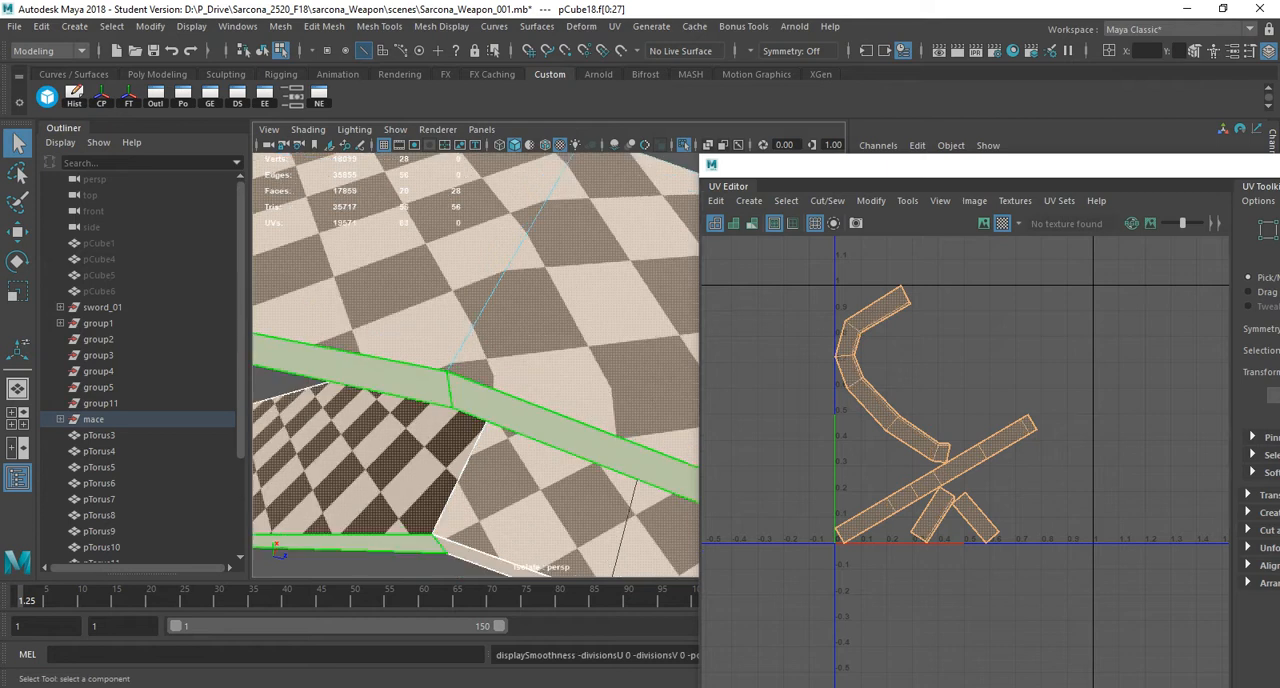
pyautogui.keyDown('alt'); pyautogui.moveTo(545, 345); pyautogui.dragTo(575, 335); pyautogui.keyUp('alt')
pyautogui.keyDown('alt'); pyautogui.moveTo(520, 370); pyautogui.dragTo(500, 335); pyautogui.keyUp('alt')
pyautogui.keyDown('alt'); pyautogui.moveTo(500, 335); pyautogui.dragTo(440, 340, button='right'); pyautogui.keyUp('alt')
pyautogui.moveTo(440, 340)
pyautogui.keyDown('alt'); pyautogui.mouseDown()
pyautogui.moveTo(520, 390)
pyautogui.moveTo(550, 375)
pyautogui.moveTo(510, 365)
pyautogui.moveTo(450, 320)
pyautogui.mouseUp(); pyautogui.keyUp('alt')
pyautogui.keyDown('alt'); pyautogui.moveTo(450, 320); pyautogui.dragTo(435, 360, button='right'); pyautogui.keyUp('alt')
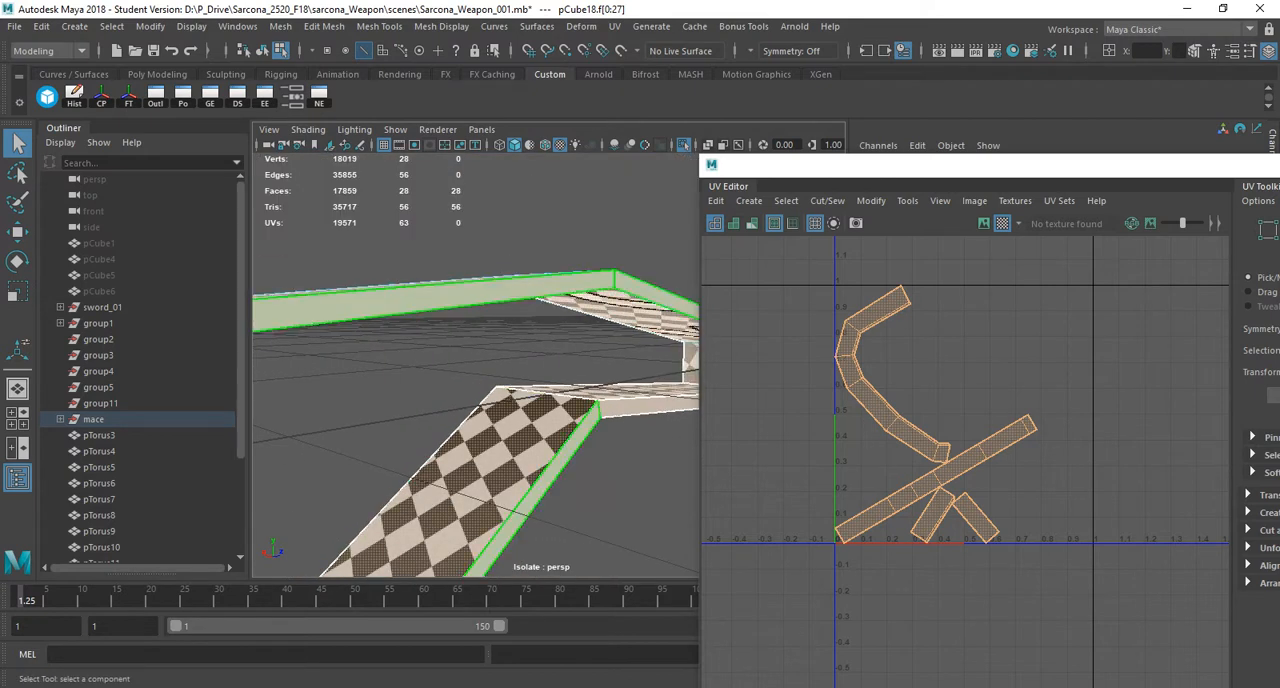
# Select the strip of narrow faces along one side of the strap loop and apply a planar UV projection.
pyautogui.click(540, 492)
pyautogui.keyDown('alt'); pyautogui.moveTo(540, 492); pyautogui.dragTo(485, 460); pyautogui.keyUp('alt')
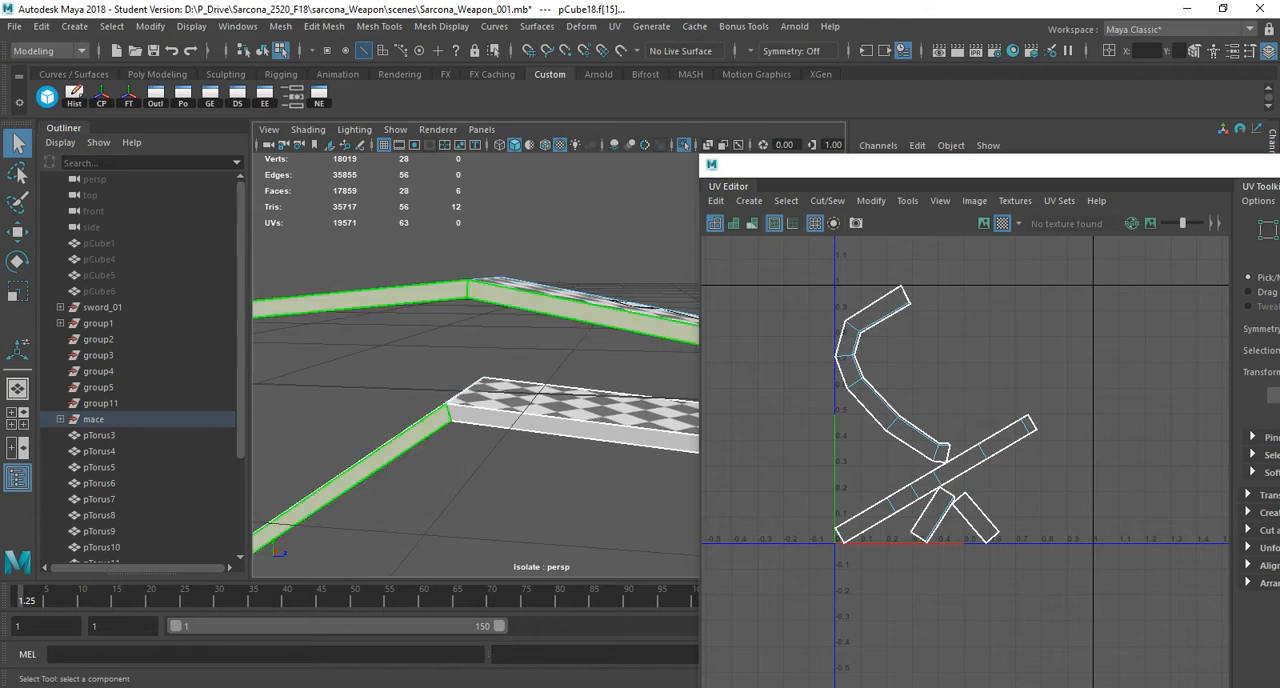
pyautogui.moveTo(514, 243); pyautogui.dragTo(514, 290, button='right')
pyautogui.keyDown('shift'); pyautogui.doubleClick(430, 293); pyautogui.keyUp('shift')
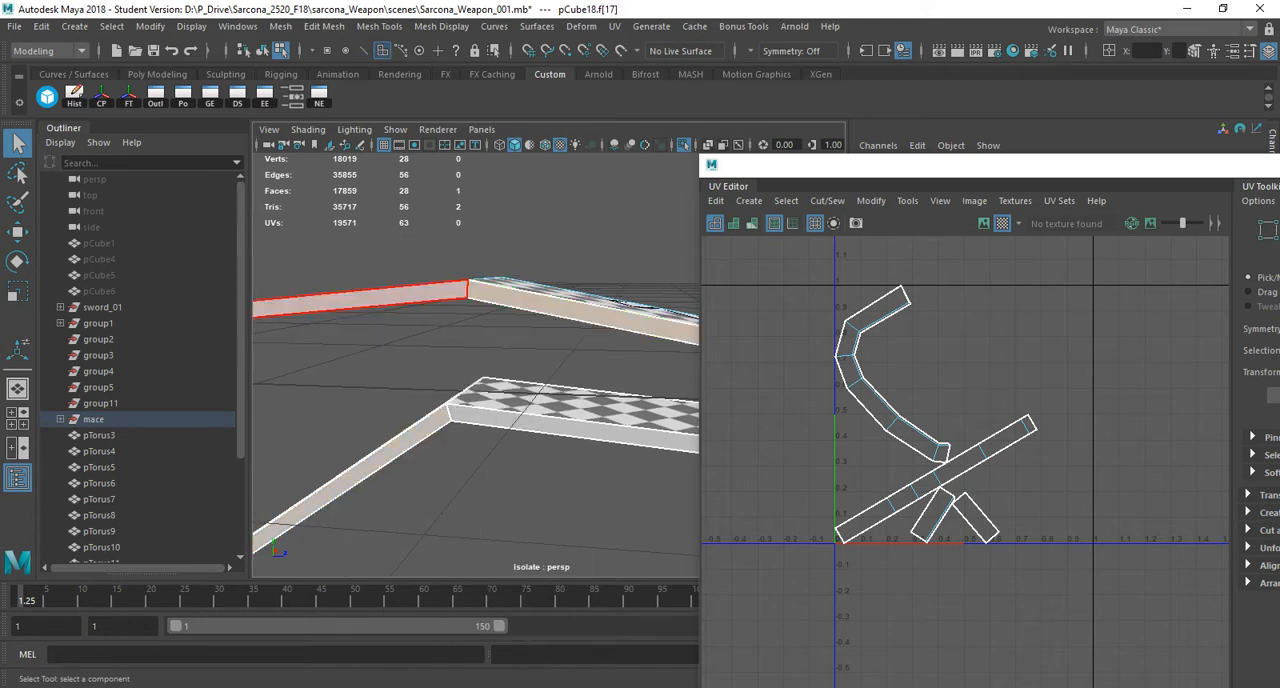
pyautogui.keyDown('alt'); pyautogui.moveTo(430, 293); pyautogui.dragTo(600, 265); pyautogui.keyUp('alt')
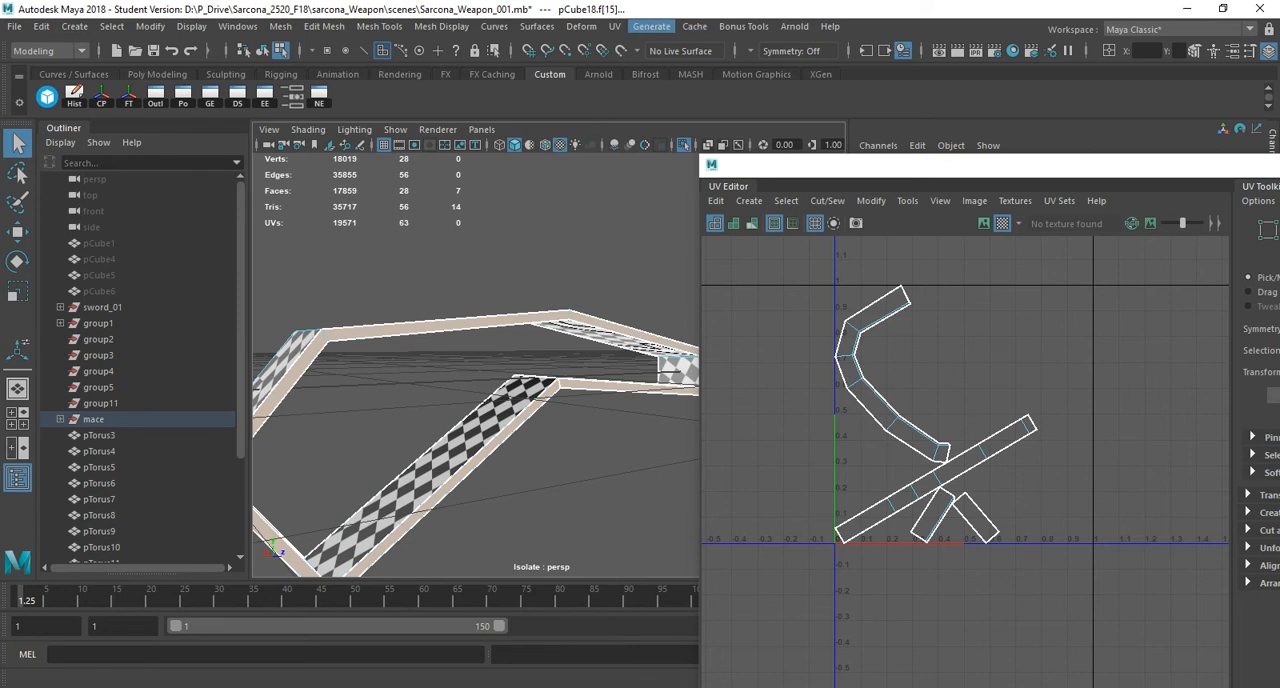
pyautogui.click(614, 26)
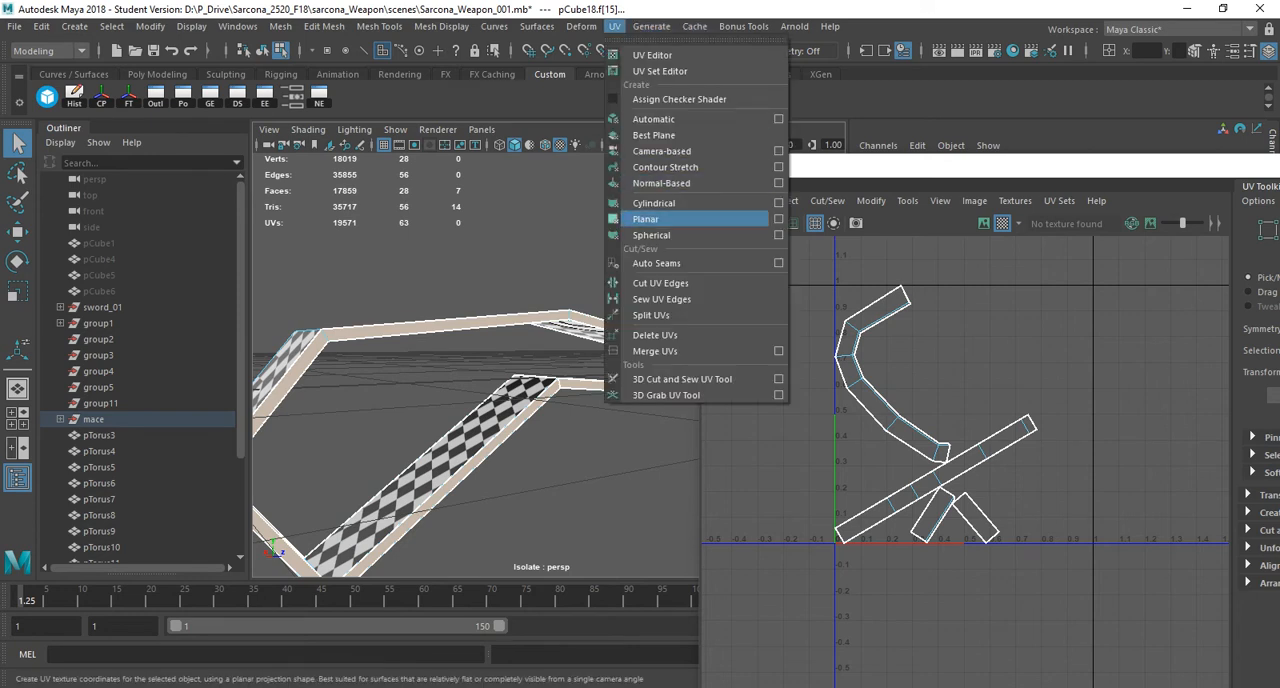
pyautogui.click(646, 219)
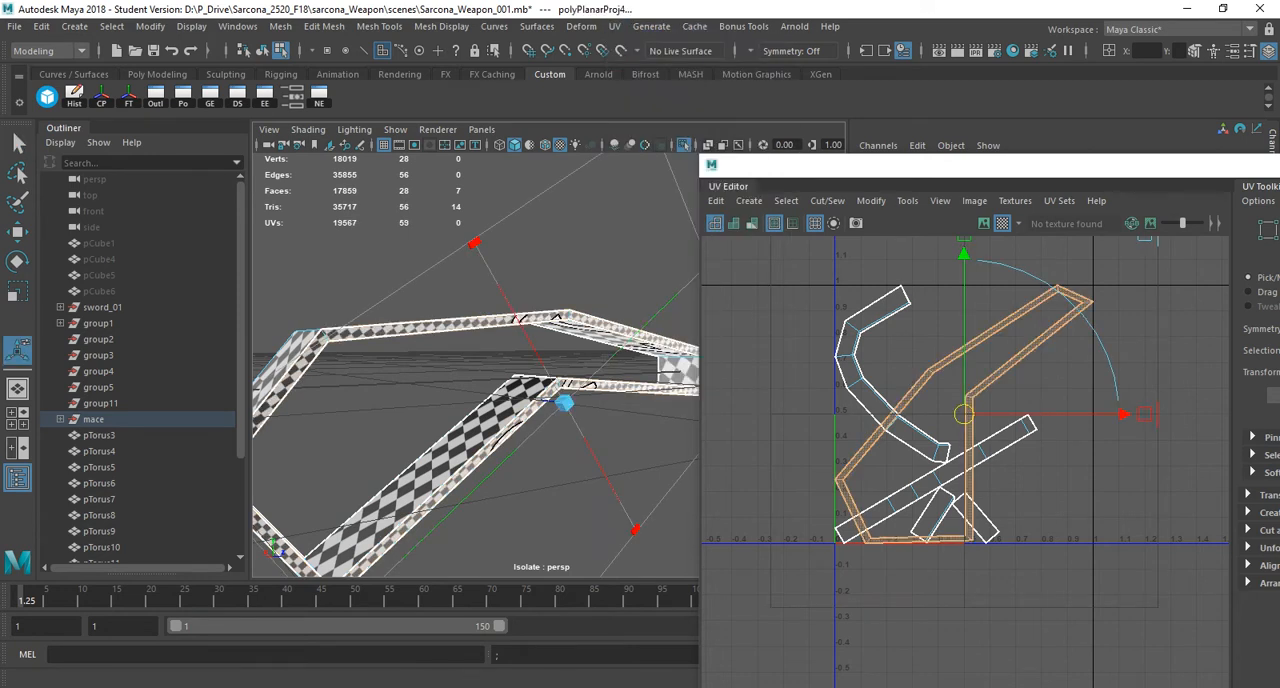
# Cut the newly projected side strip's UVs at a single crosswise edge at one of its corners.
pyautogui.moveTo(920, 371); pyautogui.dragTo(926, 330, button='right')
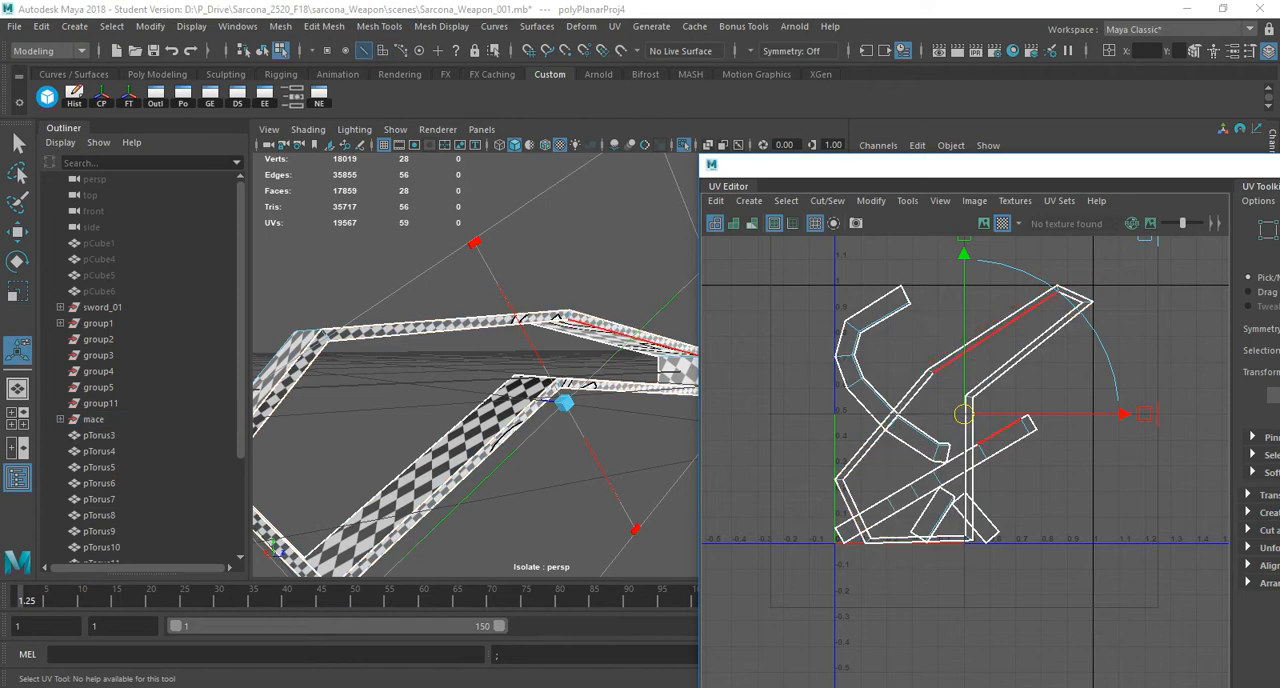
pyautogui.scroll(4, 882, 383)
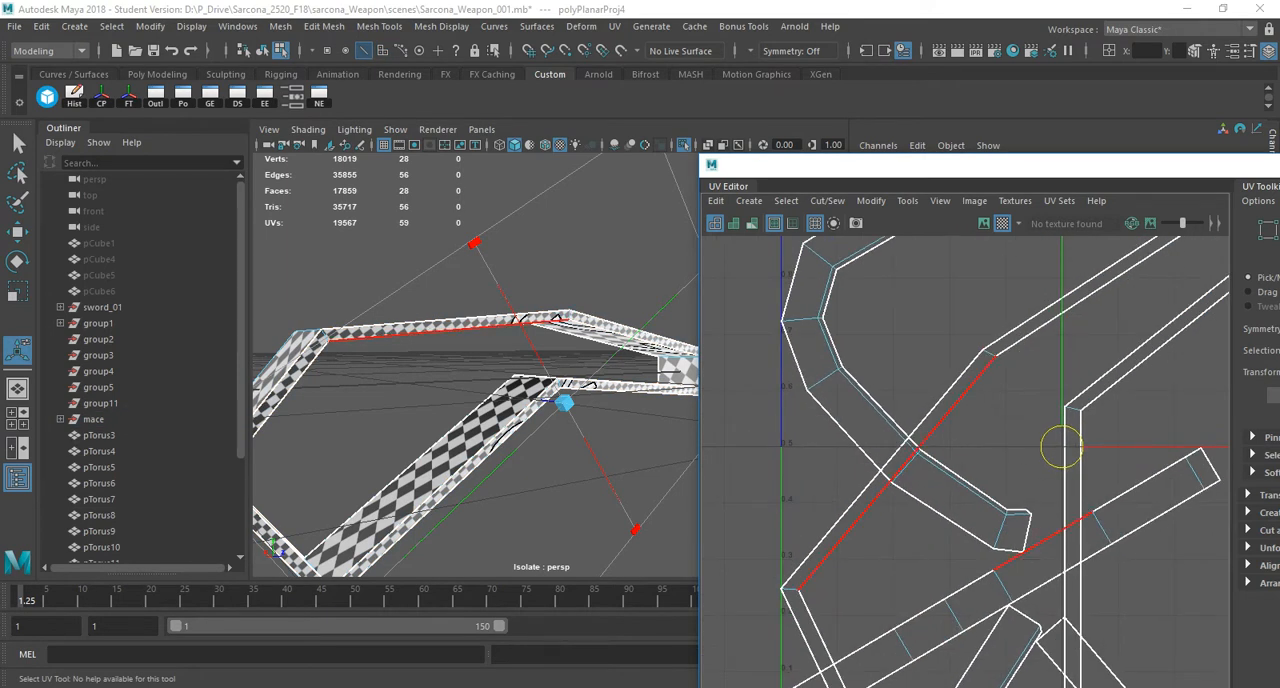
pyautogui.click(988, 352)
pyautogui.keyDown('shift'); pyautogui.rightClick(906, 291); pyautogui.keyUp('shift')
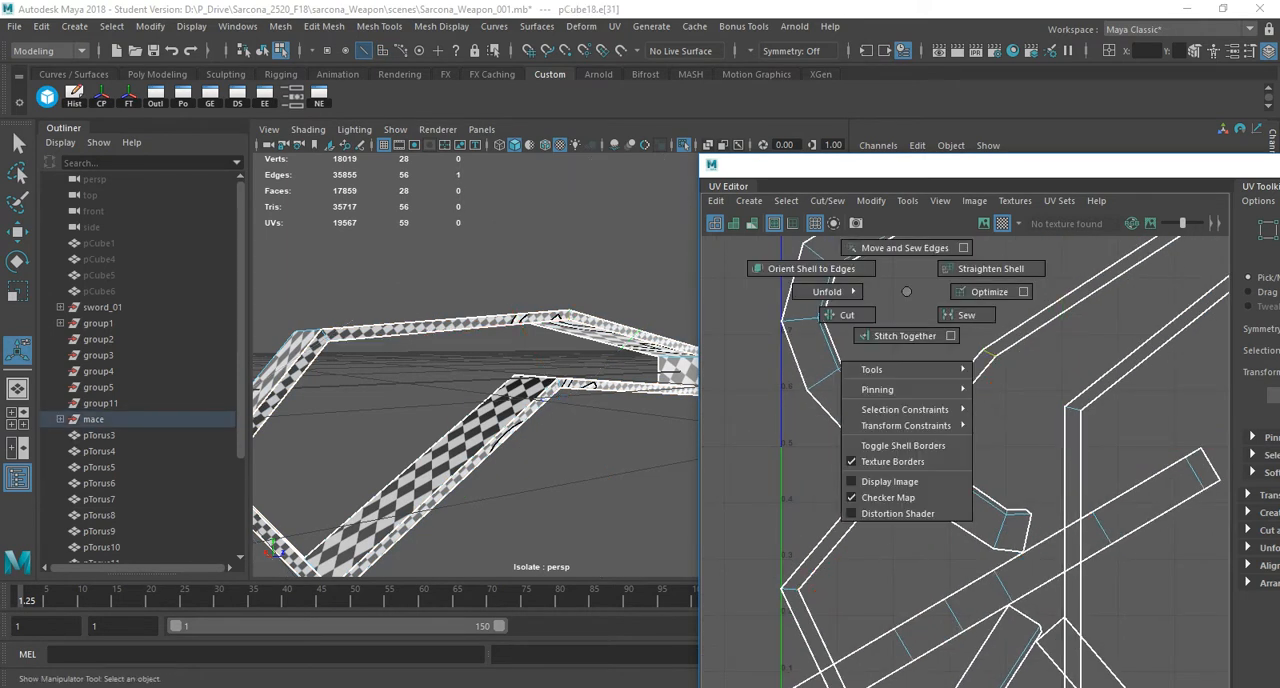
pyautogui.keyDown('shift'); pyautogui.moveTo(906, 291); pyautogui.dragTo(850, 315, button='right'); pyautogui.keyUp('shift')
# Select all the strap loop's shells including the cut side strip, unfold them and lay them out again.
pyautogui.scroll(-4, 953, 306)
pyautogui.moveTo(949, 320); pyautogui.dragTo(884, 298, button='right')
pyautogui.scroll(-3, 964, 332)
pyautogui.moveTo(1078, 252); pyautogui.dragTo(888, 446)
pyautogui.keyDown('shift'); pyautogui.moveTo(1003, 303); pyautogui.dragTo(880, 220, button='right'); pyautogui.keyUp('shift')
pyautogui.moveTo(980, 222)
pyautogui.keyDown('shift'); pyautogui.mouseDown(button='right')
pyautogui.moveTo(912, 238)
pyautogui.moveTo(950, 243)
pyautogui.mouseUp(button='right'); pyautogui.keyUp('shift')
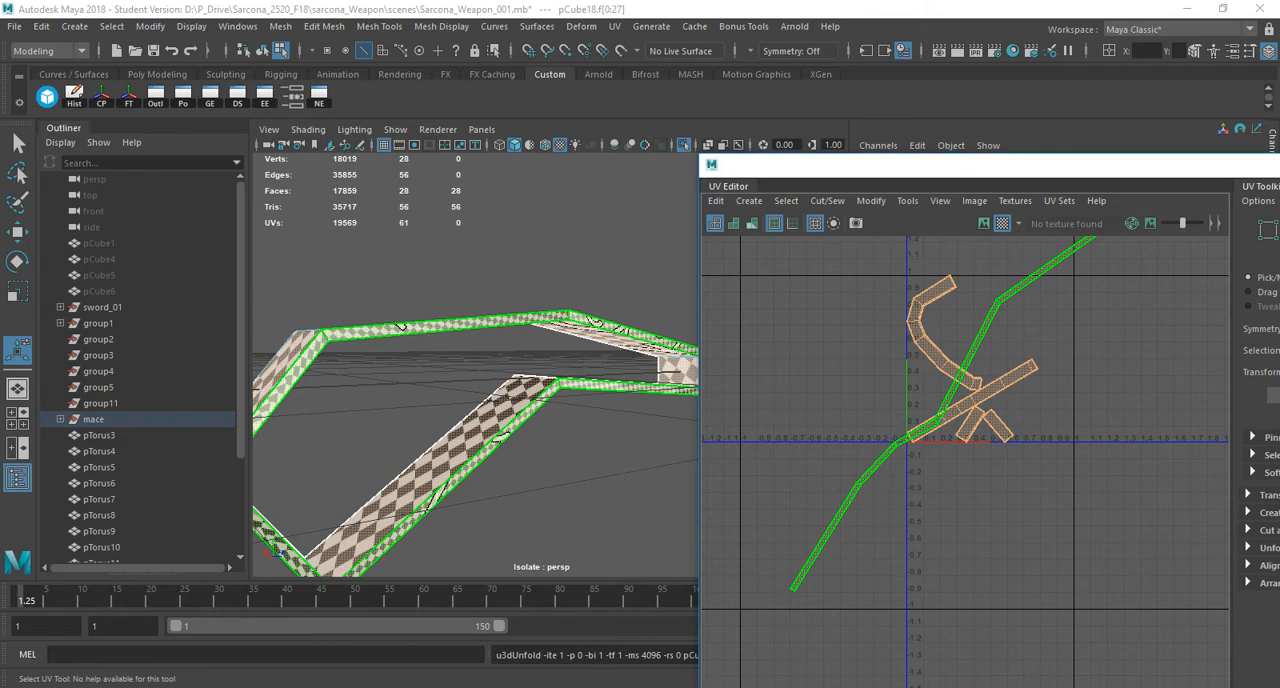
pyautogui.hotkey('ctrl', 'l')
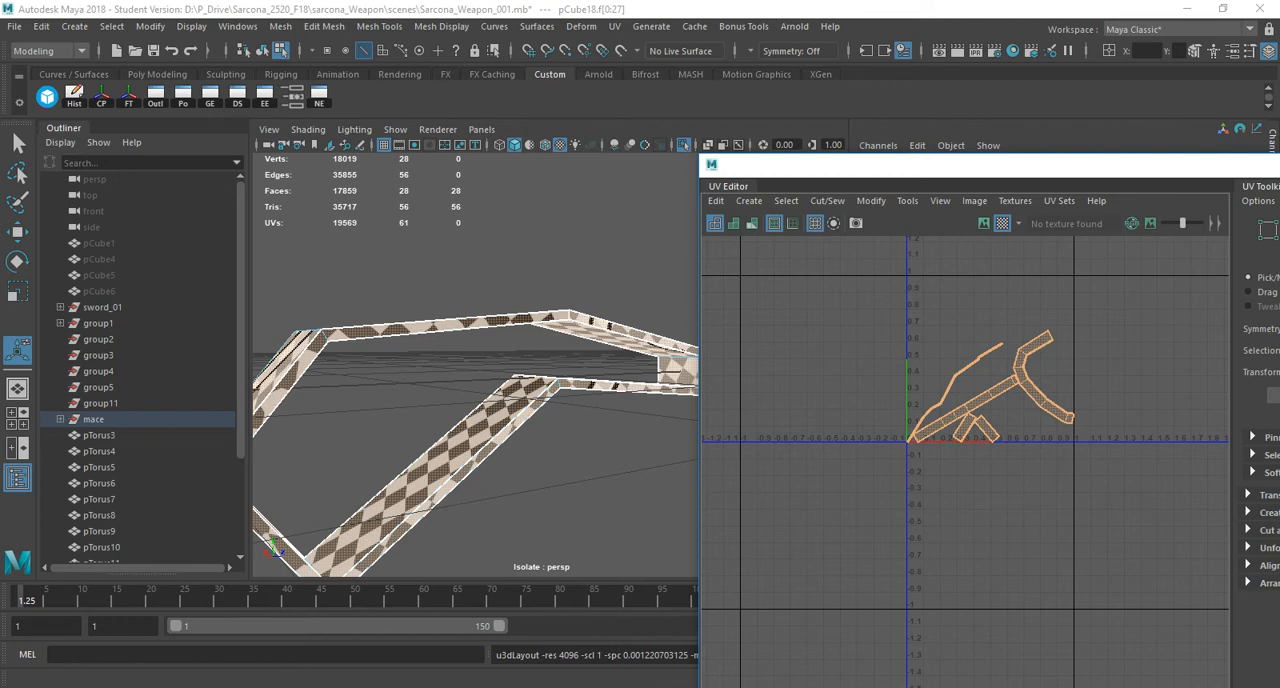
# Close the UV Editor, return to object selection and end the strap loop's isolation.
pyautogui.doubleClick(711, 165)
pyautogui.scroll(-10, 549, 366)
pyautogui.keyDown('alt'); pyautogui.moveTo(549, 290); pyautogui.dragTo(552, 368); pyautogui.keyUp('alt')
pyautogui.moveTo(529, 242)
pyautogui.mouseDown(button='right')
pyautogui.moveTo(601, 222)
pyautogui.moveTo(613, 237)
pyautogui.moveTo(502, 247)
pyautogui.moveTo(602, 218)
pyautogui.mouseUp(button='right')
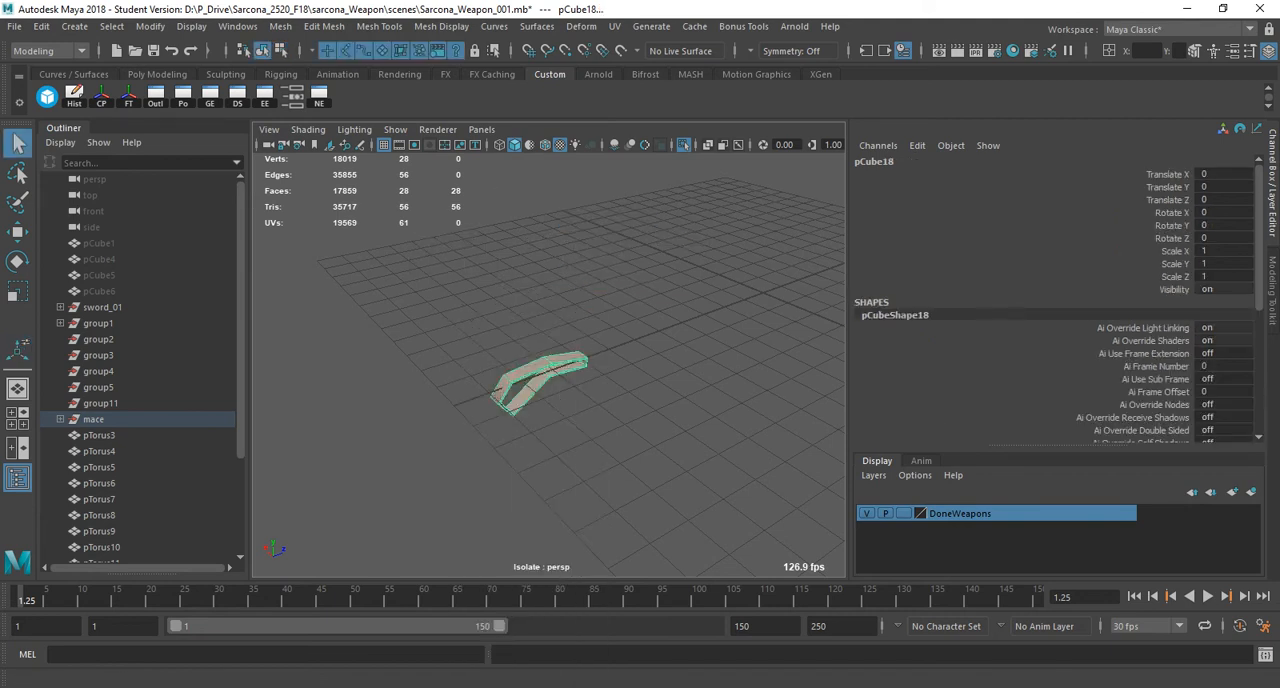
pyautogui.hotkey('ctrl', '1')
# Select the torus ring at the end of the mace handle, frame it and isolate it.
pyautogui.keyDown('shift'); pyautogui.click(574, 346); pyautogui.keyUp('shift')
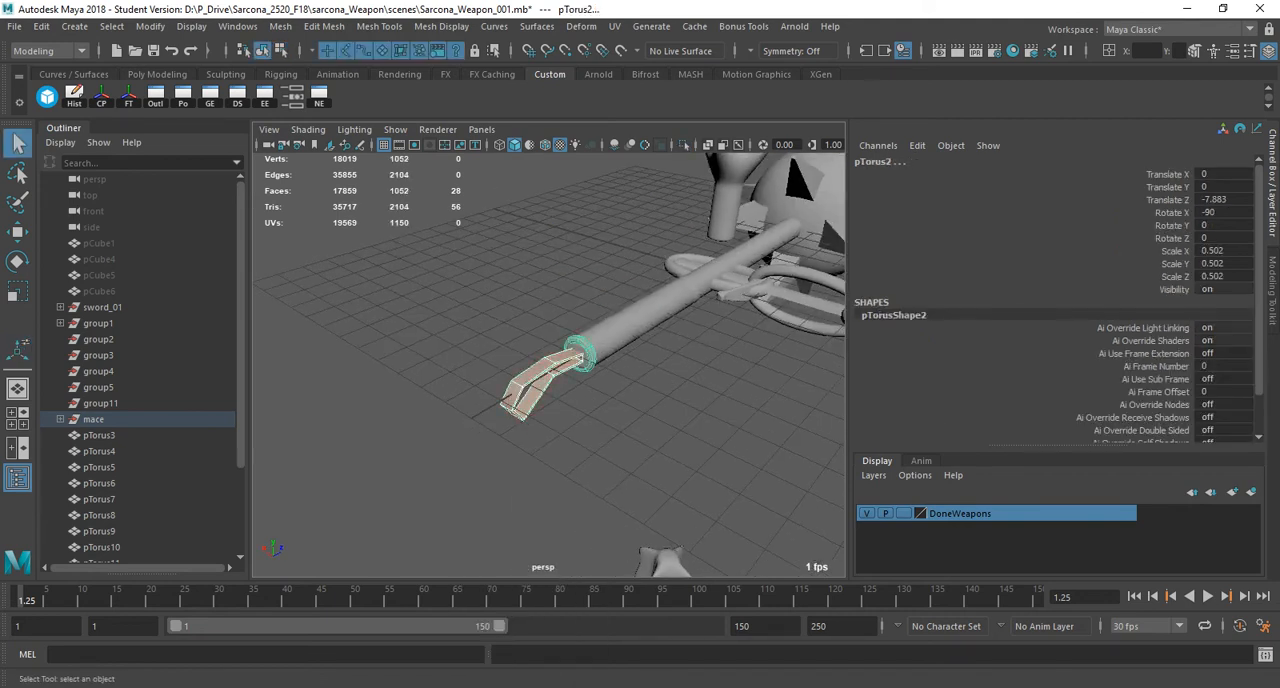
pyautogui.click(554, 318)
pyautogui.click(574, 346)
pyautogui.press('f')
pyautogui.click(558, 342)
pyautogui.click(592, 312)
pyautogui.click(684, 145)
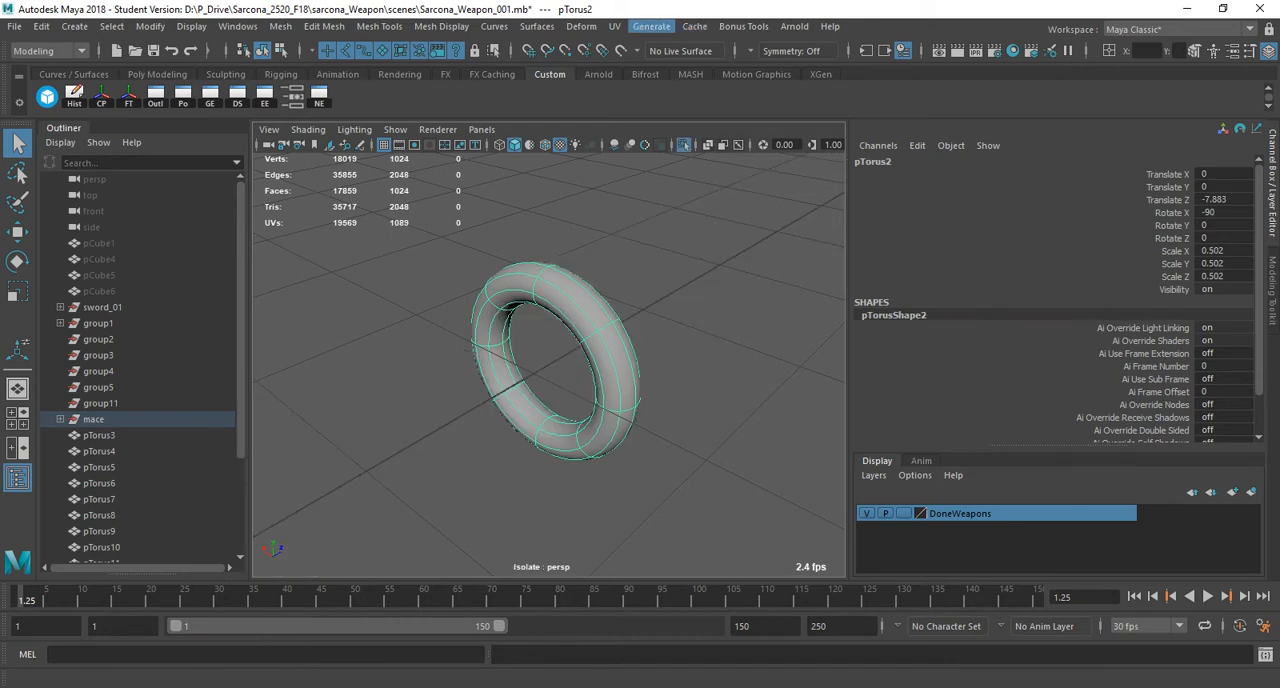
# Show the ring's UVs in the UV Editor and select an edge loop around its tube near the existing seam.
pyautogui.click(614, 26)
pyautogui.click(650, 55)
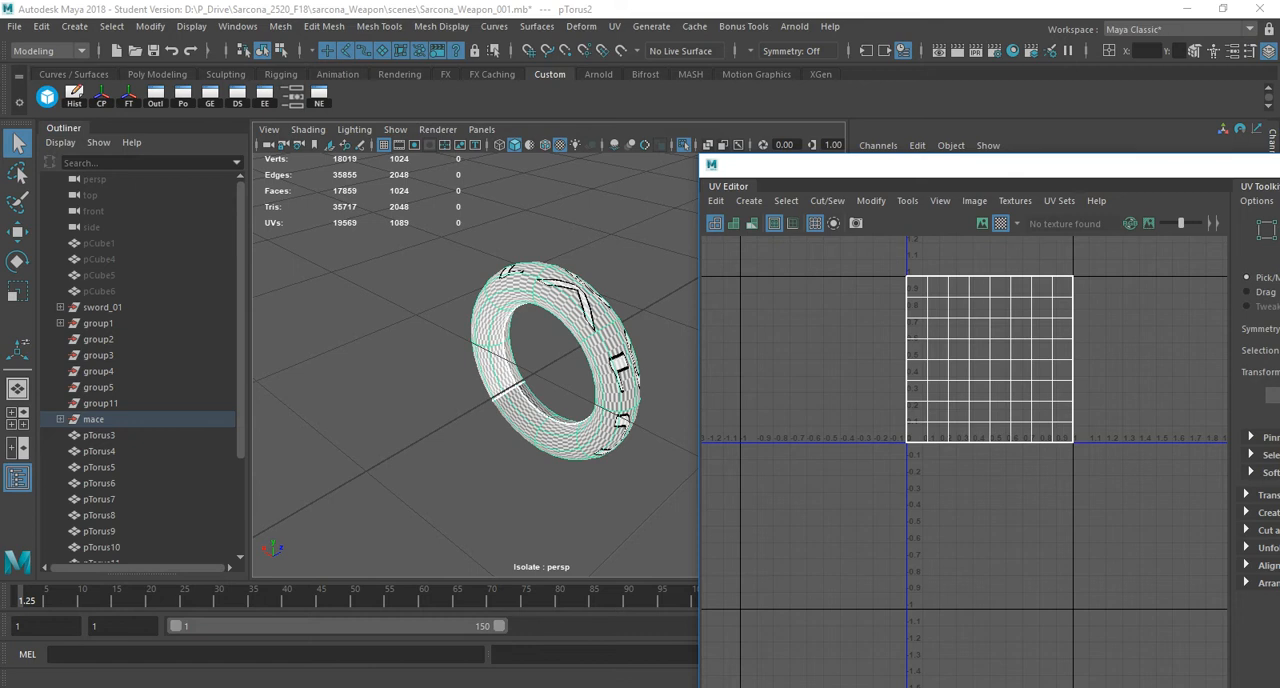
pyautogui.keyDown('alt'); pyautogui.moveTo(975, 360); pyautogui.dragTo(936, 409, button='middle'); pyautogui.keyUp('alt')
pyautogui.moveTo(941, 166); pyautogui.dragTo(826, 144)
pyautogui.keyDown('alt'); pyautogui.moveTo(860, 400); pyautogui.dragTo(912, 411, button='middle'); pyautogui.keyUp('alt')
pyautogui.keyDown('alt'); pyautogui.moveTo(440, 375); pyautogui.dragTo(530, 385, button='right'); pyautogui.keyUp('alt')
pyautogui.keyDown('alt'); pyautogui.moveTo(530, 385); pyautogui.dragTo(524, 403); pyautogui.keyUp('alt')
pyautogui.moveTo(447, 243); pyautogui.dragTo(447, 197, button='right')
pyautogui.doubleClick(500, 468)
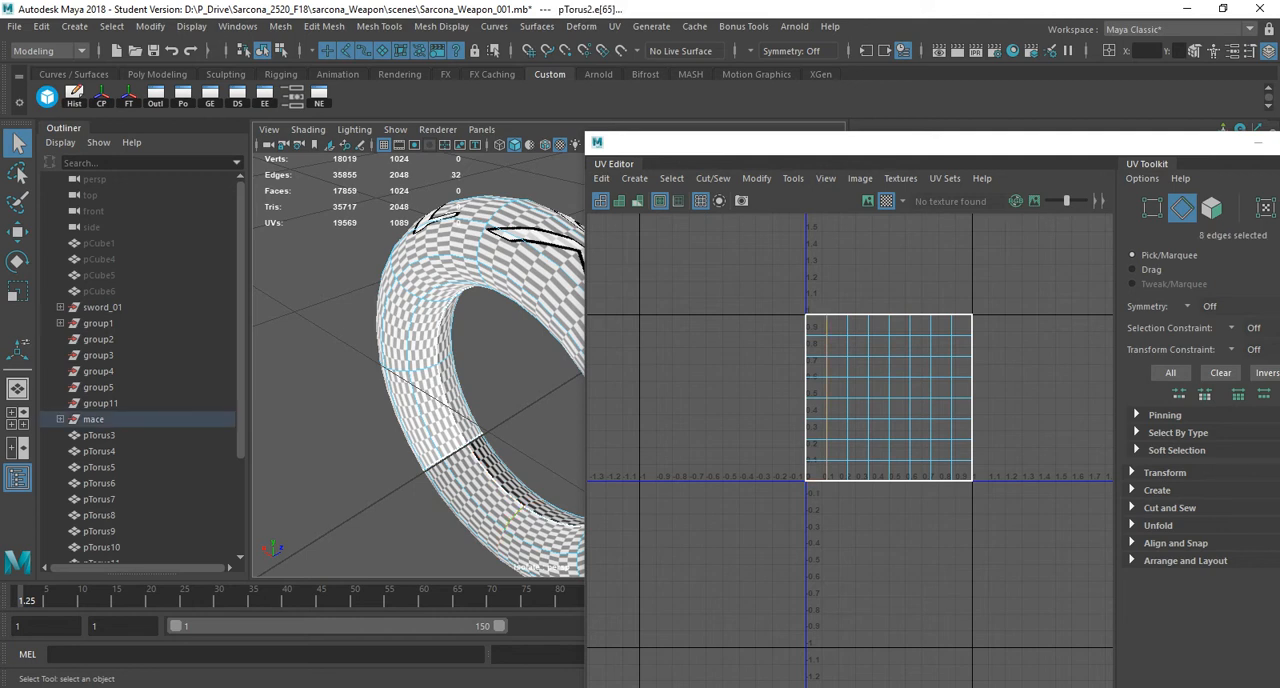
# Select the ring's entire UV shell, unfold it and lay it out.
pyautogui.moveTo(866, 329); pyautogui.dragTo(820, 309, button='right')
pyautogui.moveTo(770, 265); pyautogui.dragTo(975, 475)
pyautogui.keyDown('shift'); pyautogui.moveTo(895, 216); pyautogui.dragTo(732, 217, button='right'); pyautogui.keyUp('shift')
pyautogui.moveTo(817, 351)
pyautogui.mouseDown(button='right')
pyautogui.moveTo(784, 349)
pyautogui.moveTo(817, 351)
pyautogui.mouseUp(button='right')
pyautogui.keyDown('shift'); pyautogui.moveTo(823, 215); pyautogui.dragTo(645, 284, button='right'); pyautogui.keyUp('shift')
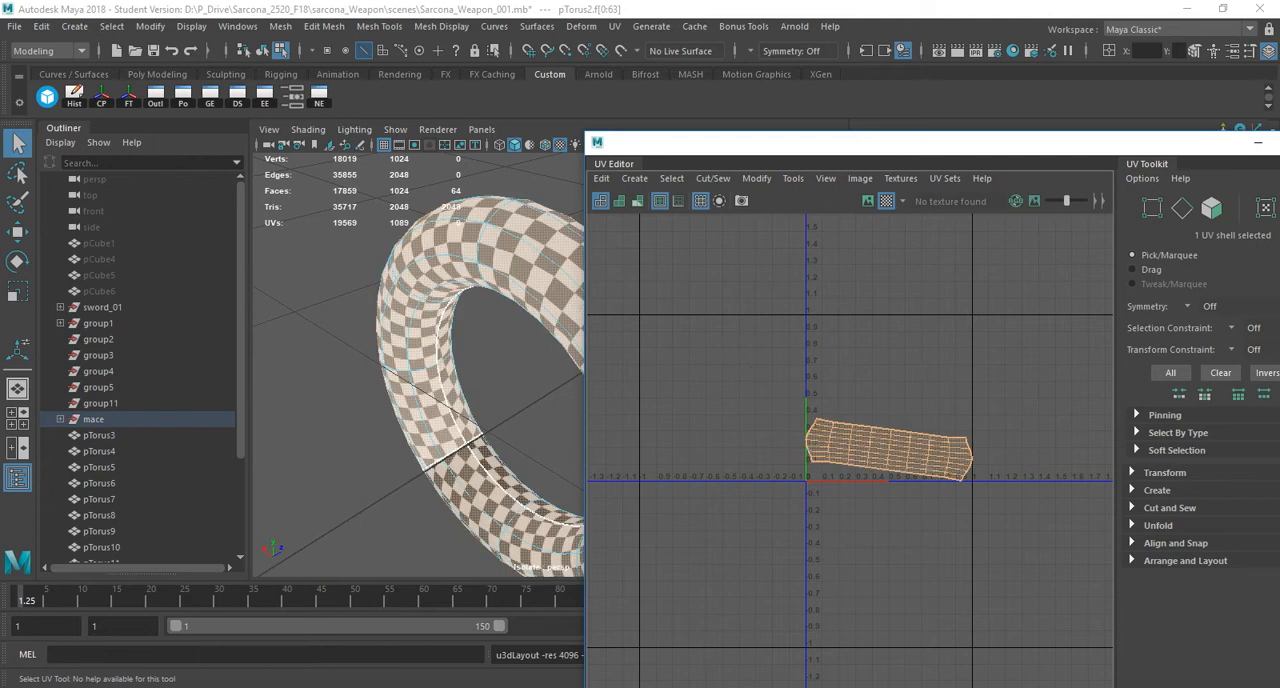
# Close the UV Editor and switch the ring back to object selection.
pyautogui.click(598, 143)
pyautogui.click(598, 143)
pyautogui.scroll(-6, 546, 368)
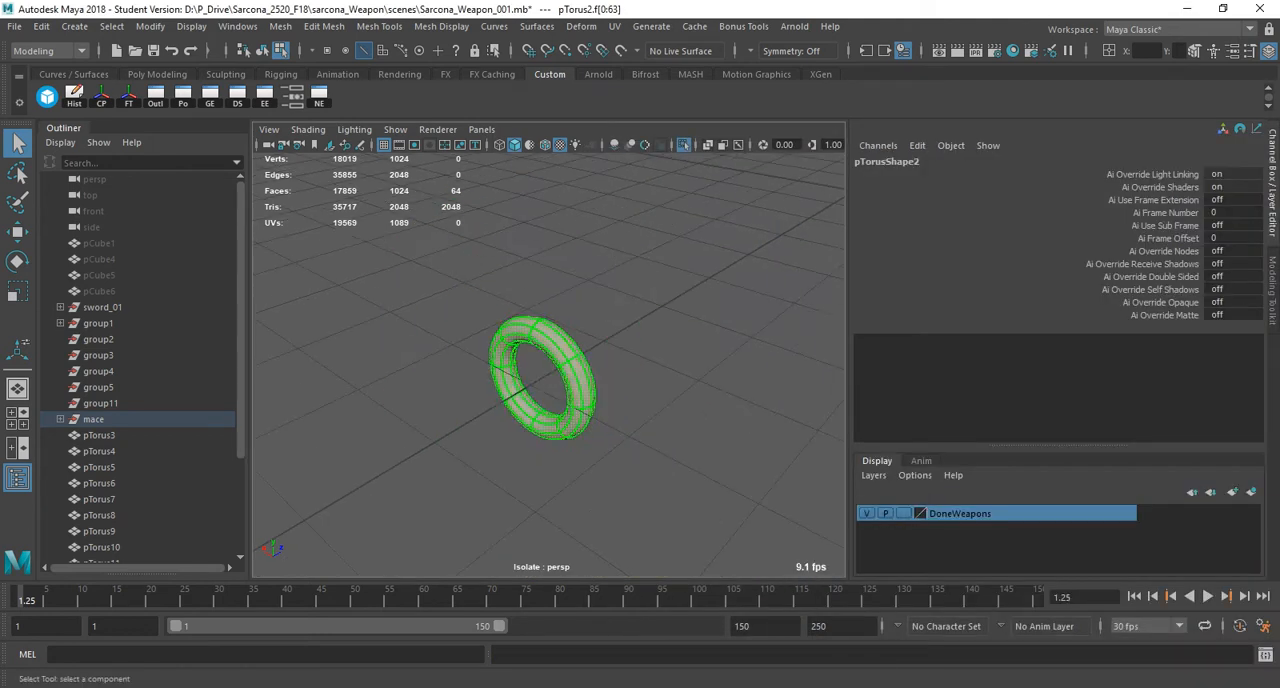
pyautogui.press('F8')
pyautogui.keyDown('alt'); pyautogui.moveTo(600, 376); pyautogui.dragTo(425, 370); pyautogui.keyUp('alt')
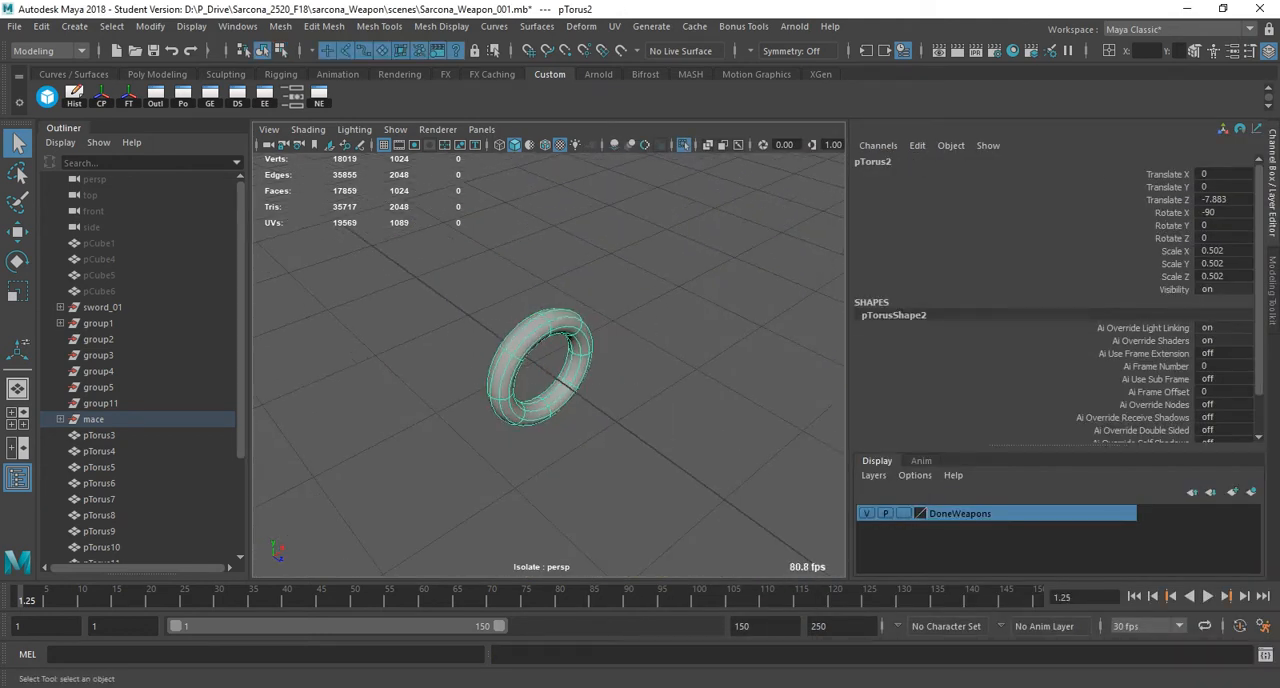
# Reopen the UV Editor to check the checker pattern on the ring, and end the ring's isolation.
pyautogui.click(614, 26)
pyautogui.click(652, 46)
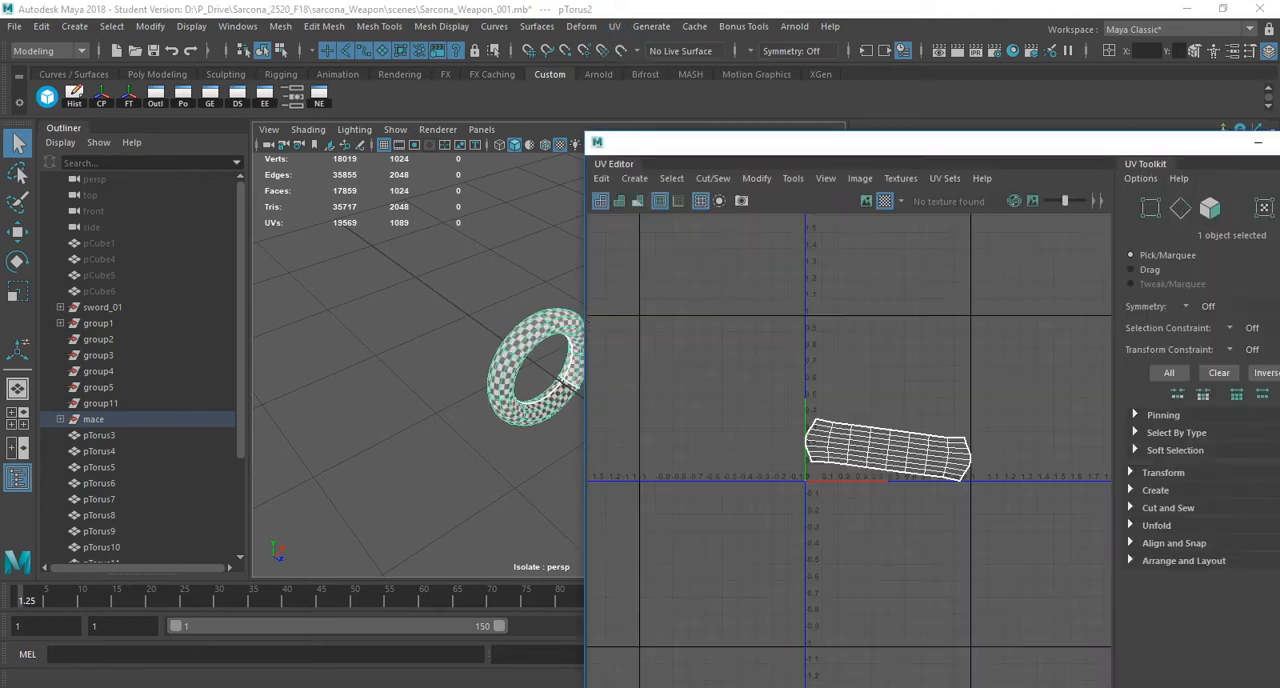
pyautogui.click(597, 142)
pyautogui.click(490, 262)
pyautogui.scroll(-5, 546, 368)
pyautogui.hotkey('ctrl', '1')
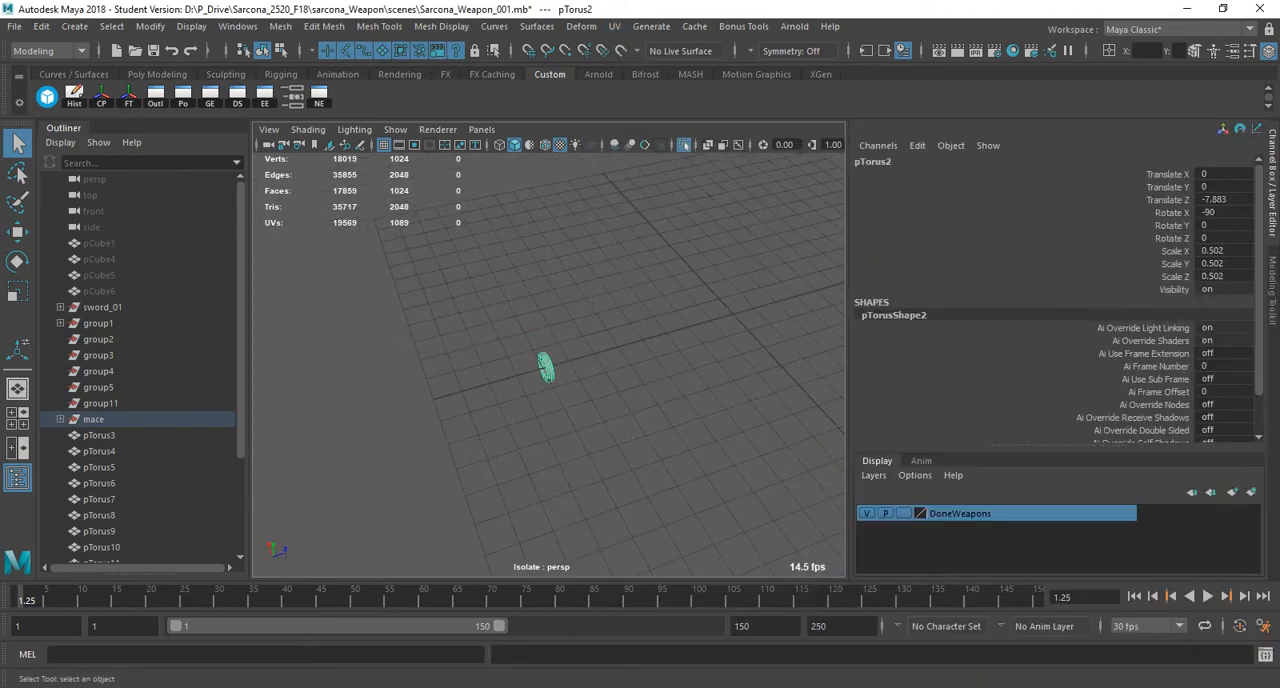
# Select all the mace parts from the strap loop and handle to the ball and spikes, and isolate them.
pyautogui.keyDown('shift'); pyautogui.click(510, 374); pyautogui.keyUp('shift')
pyautogui.keyDown('shift'); pyautogui.click(610, 349); pyautogui.keyUp('shift')
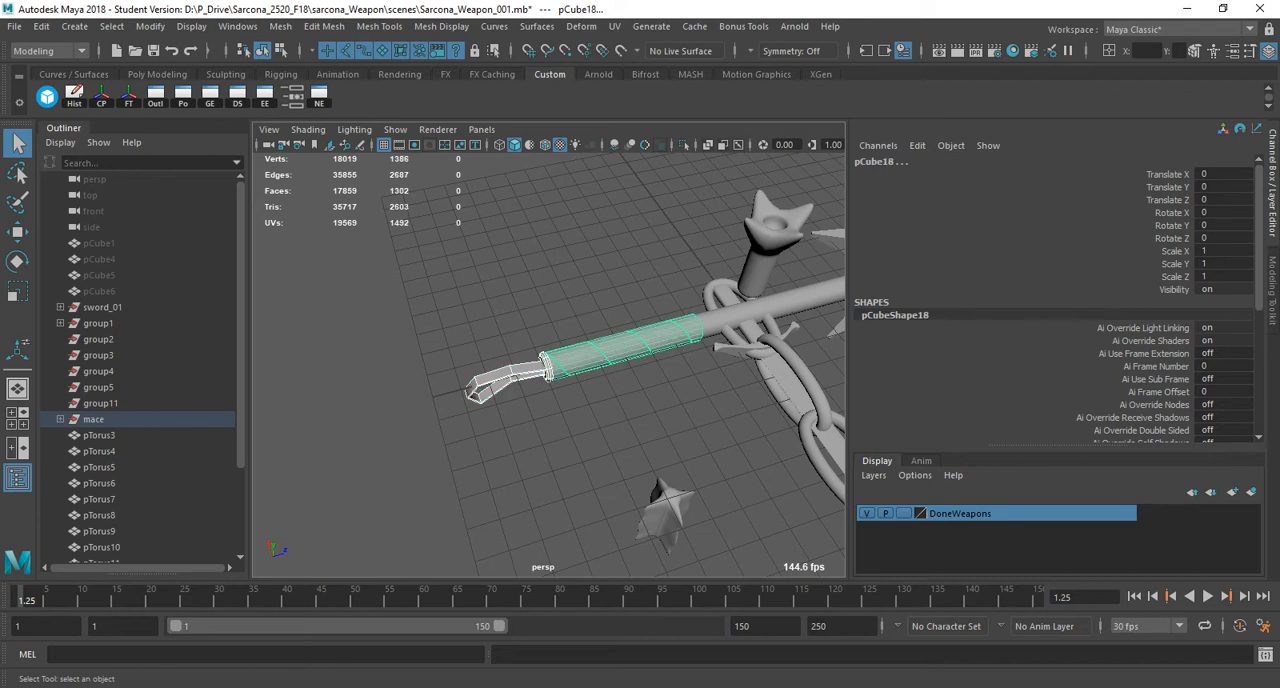
pyautogui.keyDown('shift'); pyautogui.click(745, 315); pyautogui.keyUp('shift')
pyautogui.keyDown('alt'); pyautogui.moveTo(745, 315); pyautogui.dragTo(400, 360, button='middle'); pyautogui.keyUp('alt')
pyautogui.keyDown('shift'); pyautogui.moveTo(552, 214); pyautogui.dragTo(822, 325); pyautogui.keyUp('shift')
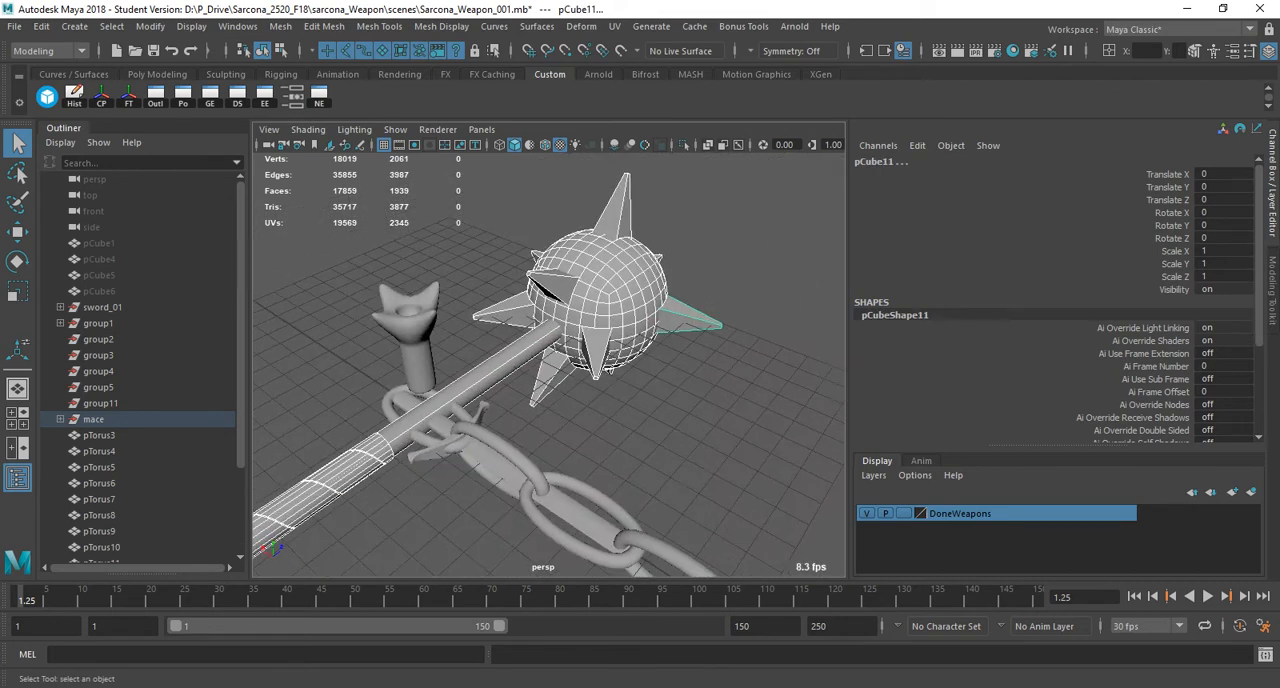
pyautogui.click(684, 145)
pyautogui.keyDown('alt'); pyautogui.moveTo(590, 370); pyautogui.dragTo(690, 315, button='middle'); pyautogui.keyUp('alt')
pyautogui.keyDown('alt'); pyautogui.moveTo(690, 315); pyautogui.dragTo(650, 330, button='right'); pyautogui.keyUp('alt')
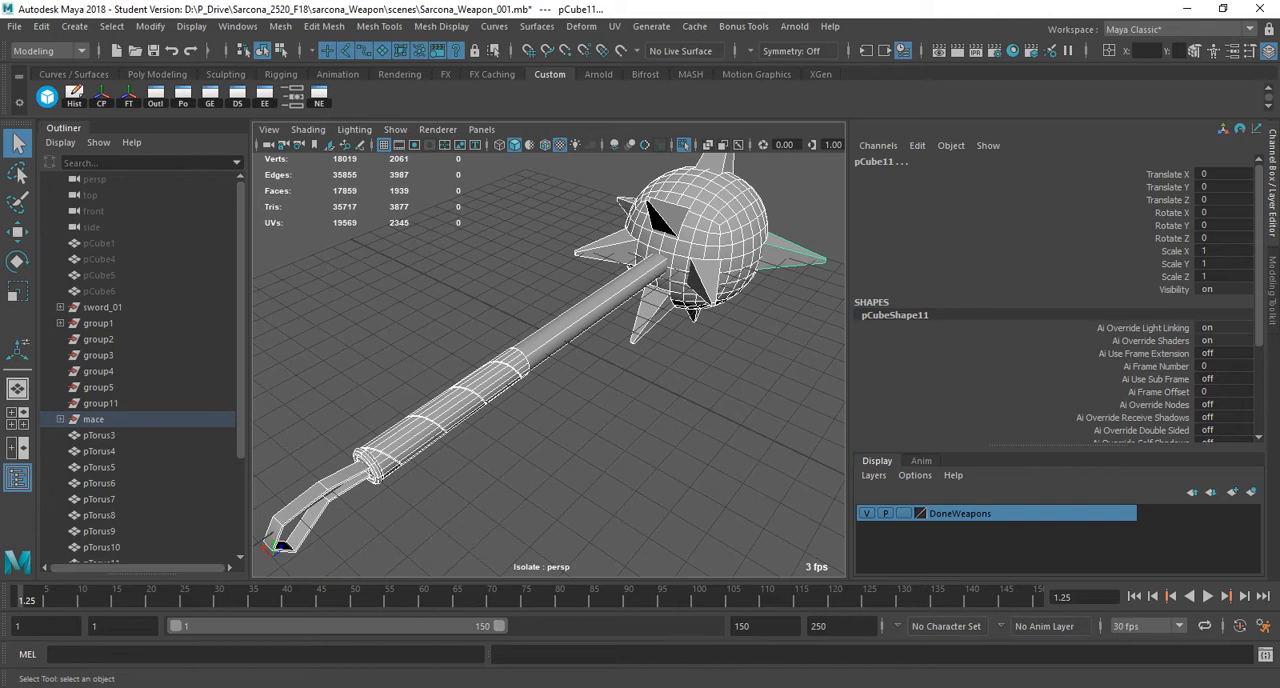
# Select every part of the isolated mace from the side and turn off its smooth preview.
pyautogui.click(700, 430)
pyautogui.keyDown('alt'); pyautogui.moveTo(700, 430); pyautogui.dragTo(600, 430, button='right'); pyautogui.keyUp('alt')
pyautogui.keyDown('alt'); pyautogui.moveTo(600, 430); pyautogui.dragTo(490, 380); pyautogui.keyUp('alt')
pyautogui.moveTo(377, 245); pyautogui.dragTo(760, 410)
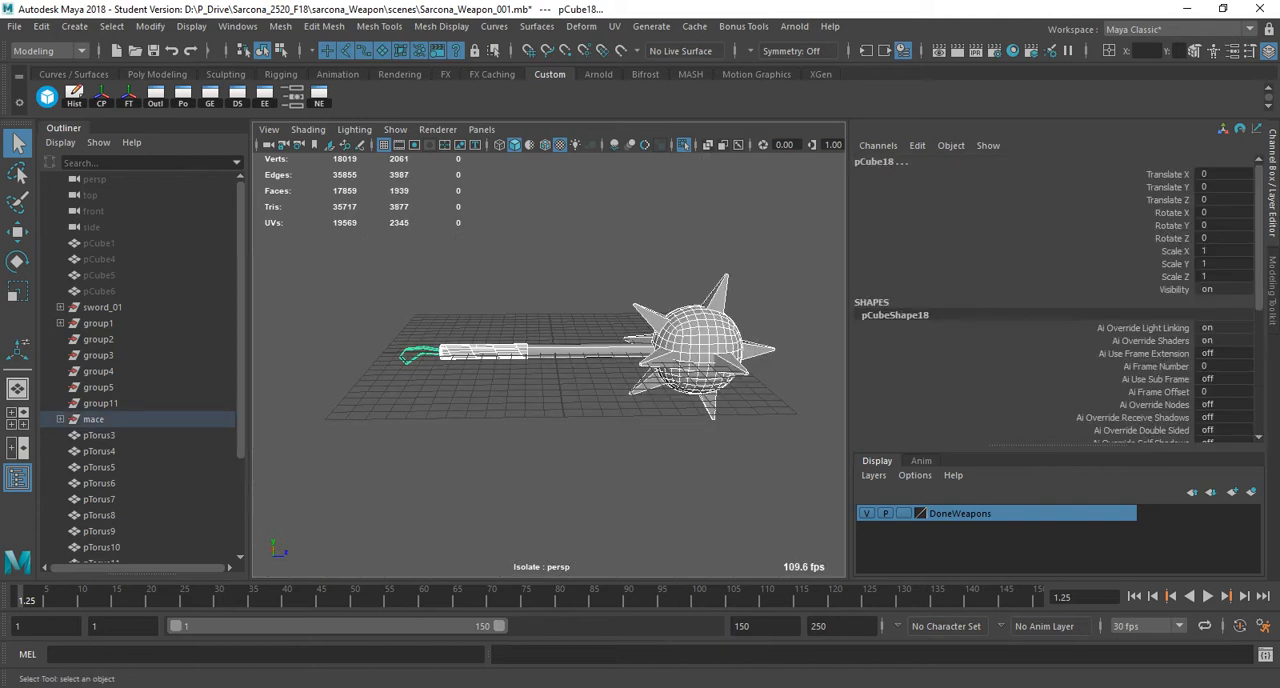
pyautogui.press('1')
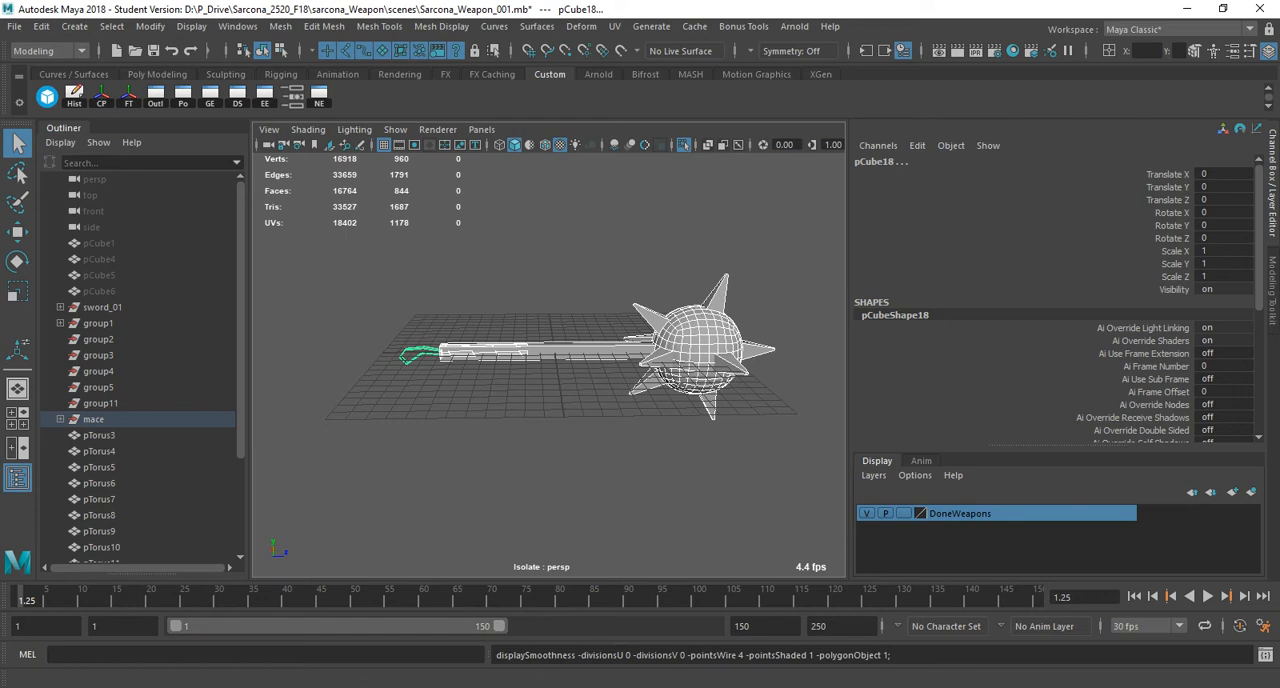
# Examine the unsmoothed mace from several sides and select one of the spikes on the ball up close.
pyautogui.keyDown('alt'); pyautogui.moveTo(560, 340); pyautogui.dragTo(570, 430); pyautogui.keyUp('alt')
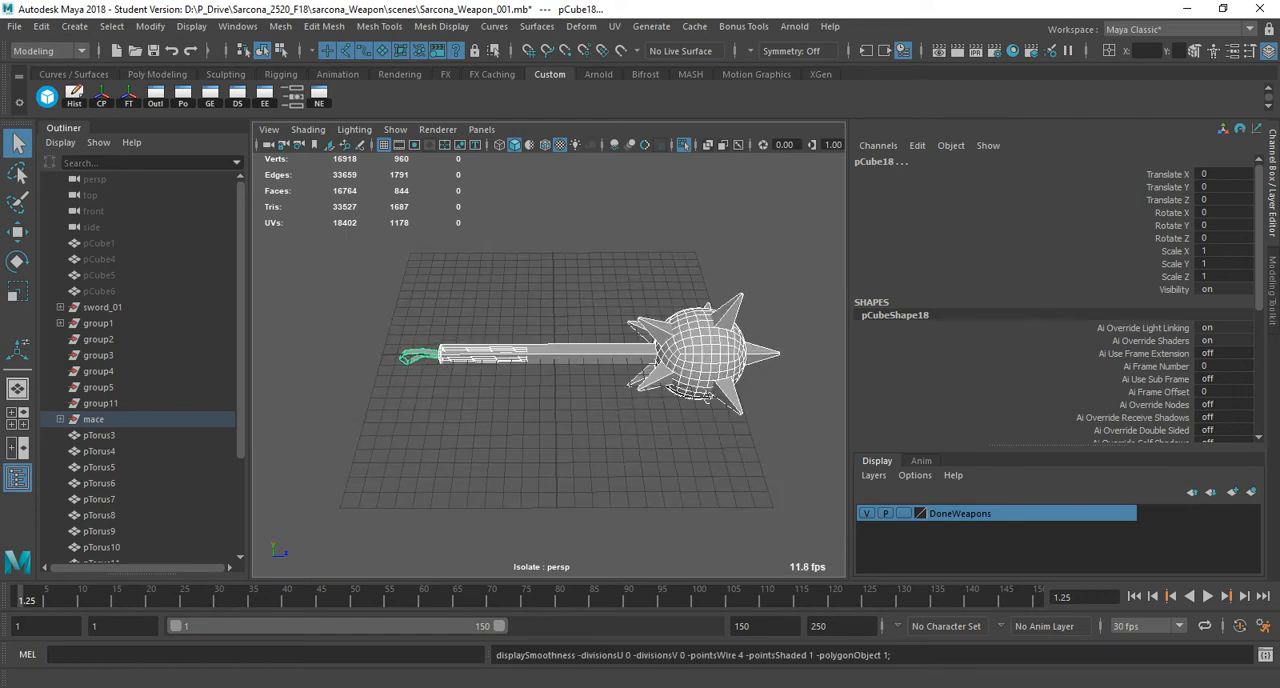
pyautogui.click(600, 450)
pyautogui.keyDown('alt'); pyautogui.moveTo(600, 450); pyautogui.dragTo(465, 450, button='middle'); pyautogui.keyUp('alt')
pyautogui.keyDown('alt'); pyautogui.moveTo(465, 450); pyautogui.dragTo(600, 450, button='right'); pyautogui.keyUp('alt')
pyautogui.keyDown('alt'); pyautogui.moveTo(600, 450); pyautogui.dragTo(790, 445); pyautogui.keyUp('alt')
pyautogui.click(568, 235)
pyautogui.keyDown('alt'); pyautogui.moveTo(568, 235); pyautogui.dragTo(760, 255); pyautogui.keyUp('alt')
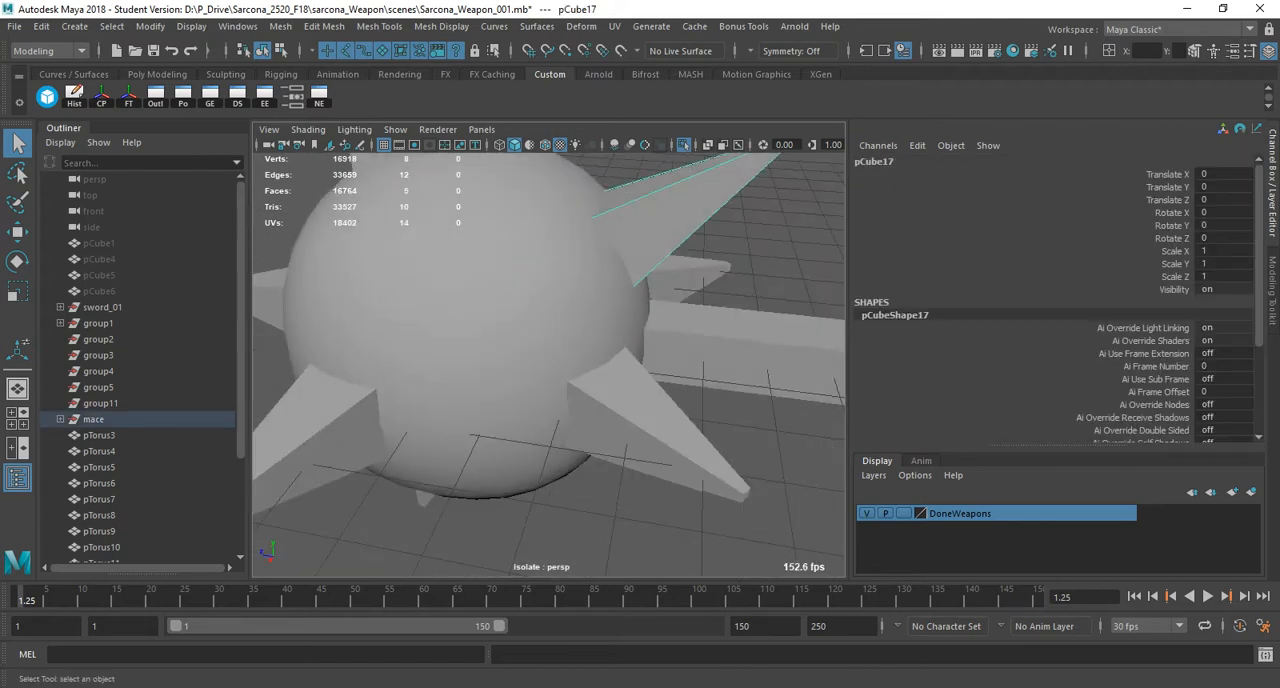
# Select the mace's ball, open the UV Editor for it and move the editor clear of the model.
pyautogui.keyDown('alt'); pyautogui.moveTo(760, 255); pyautogui.dragTo(640, 255, button='right'); pyautogui.keyUp('alt')
pyautogui.keyDown('alt'); pyautogui.moveTo(640, 255); pyautogui.dragTo(570, 240, button='middle'); pyautogui.keyUp('alt')
pyautogui.click(460, 318)
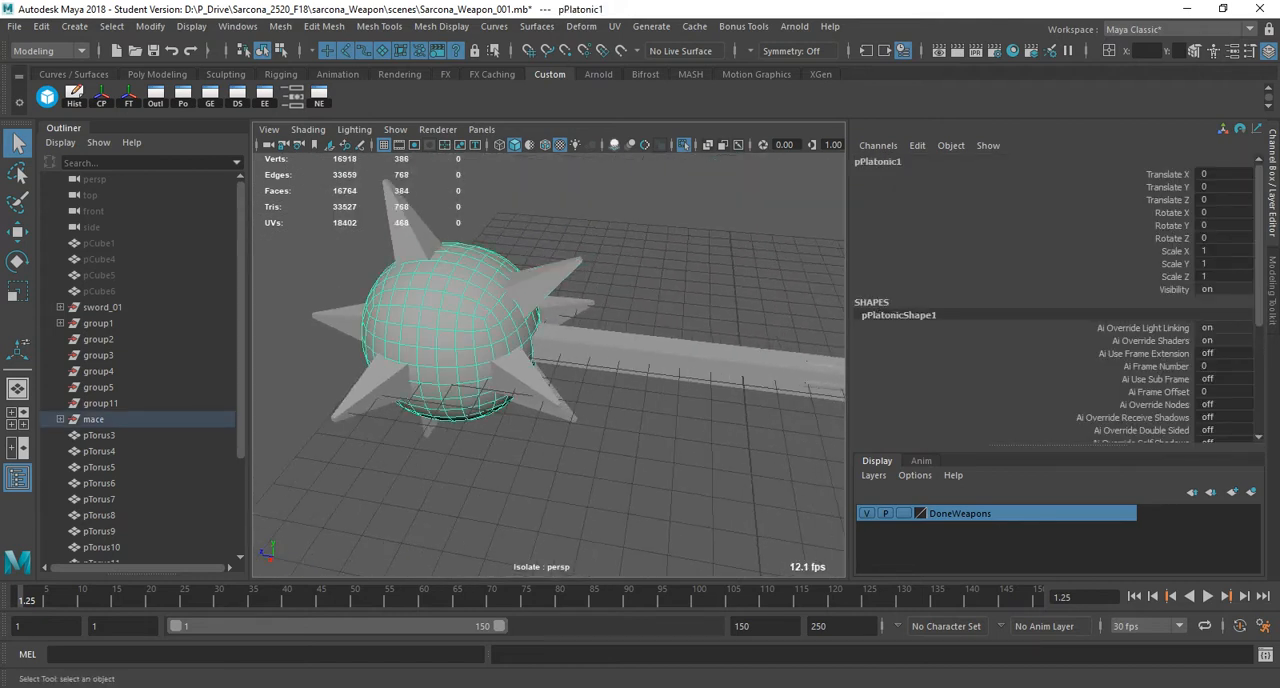
pyautogui.click(614, 26)
pyautogui.click(645, 54)
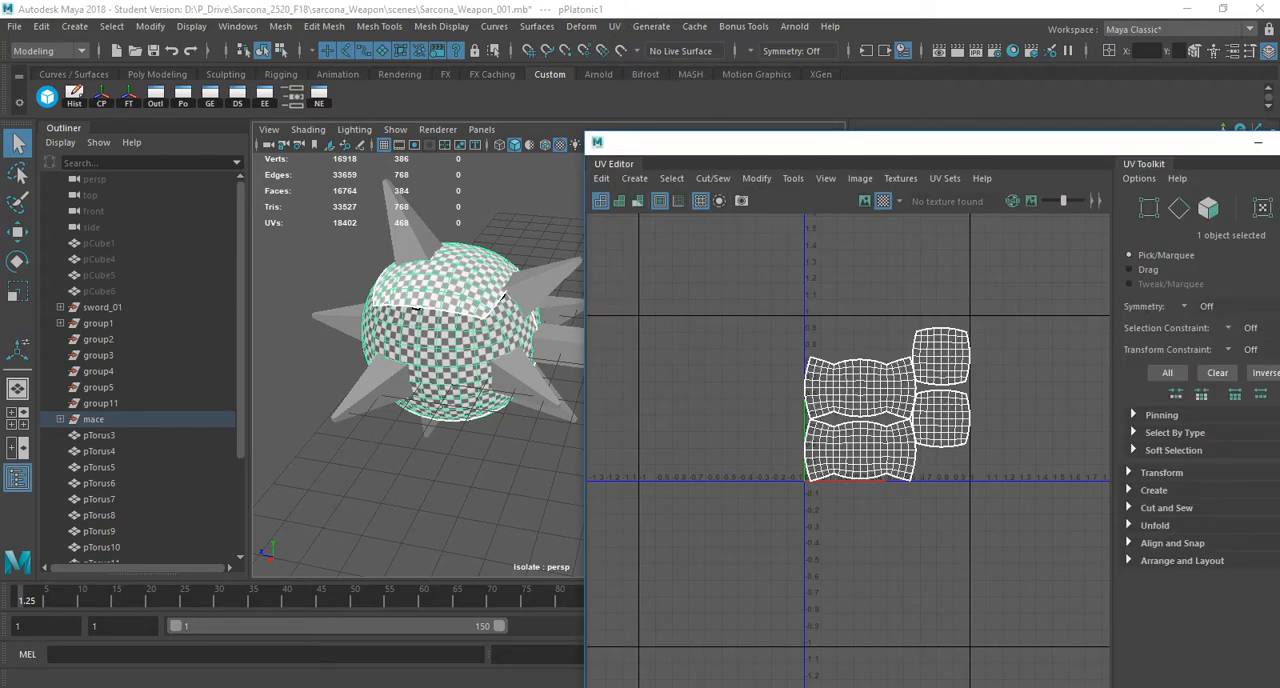
pyautogui.moveTo(700, 142); pyautogui.dragTo(733, 471)
# Select all the mace parts except the ball and smooth them with one division.
pyautogui.scroll(-6, 480, 320)
pyautogui.moveTo(343, 249); pyautogui.dragTo(844, 494)
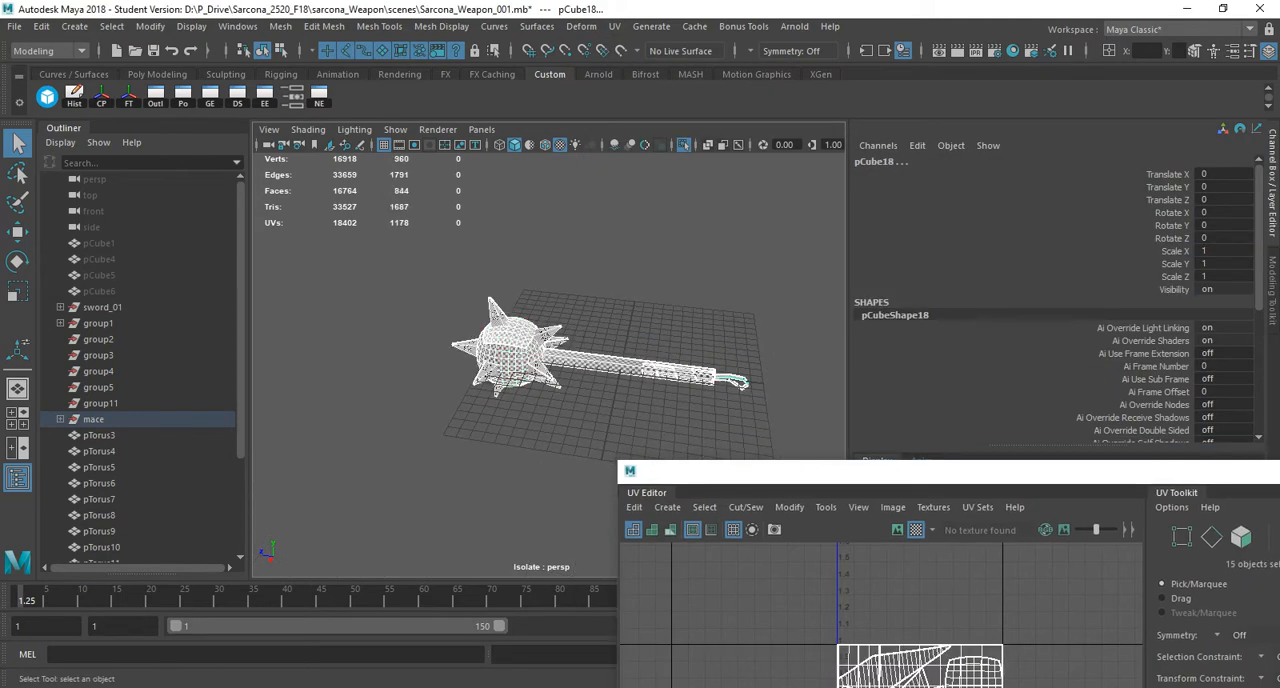
pyautogui.keyDown('shift'); pyautogui.click(510, 350); pyautogui.keyUp('shift')
pyautogui.scroll(6, 540, 355)
pyautogui.keyDown('alt'); pyautogui.moveTo(640, 370); pyautogui.dragTo(385, 330, button='middle'); pyautogui.keyUp('alt')
pyautogui.scroll(3, 540, 355)
pyautogui.keyDown('alt'); pyautogui.moveTo(678, 363); pyautogui.dragTo(530, 345); pyautogui.keyUp('alt')
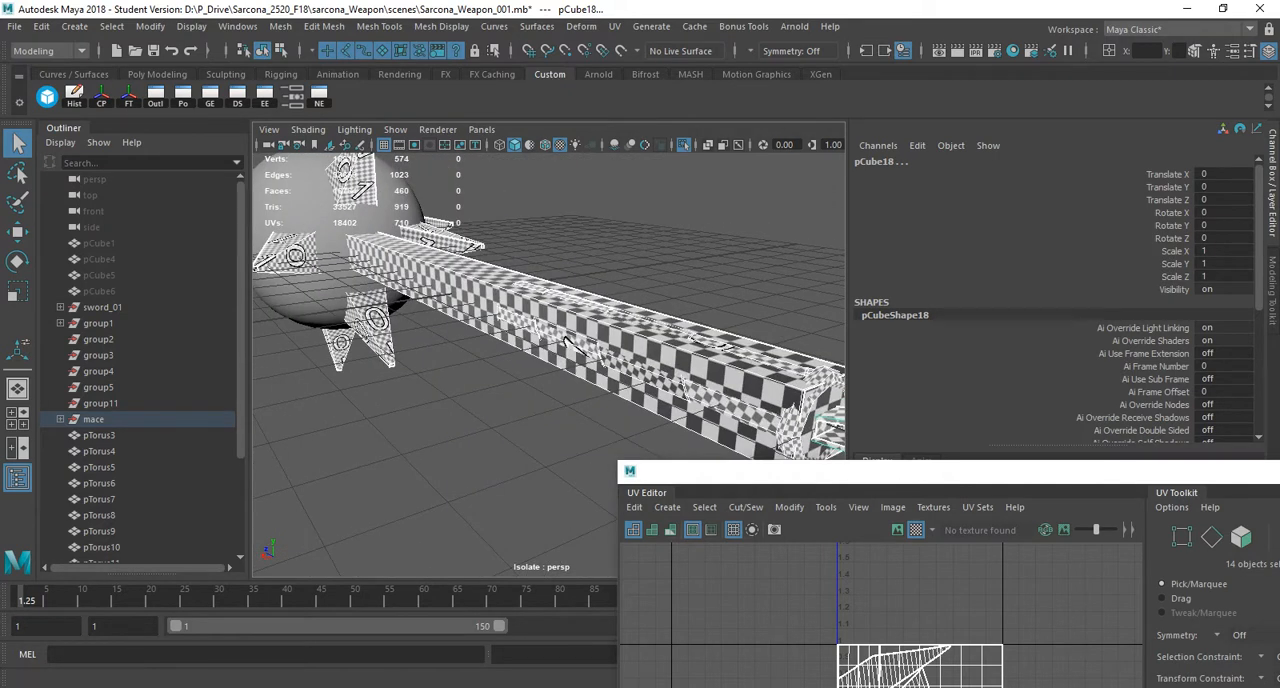
pyautogui.click(280, 26)
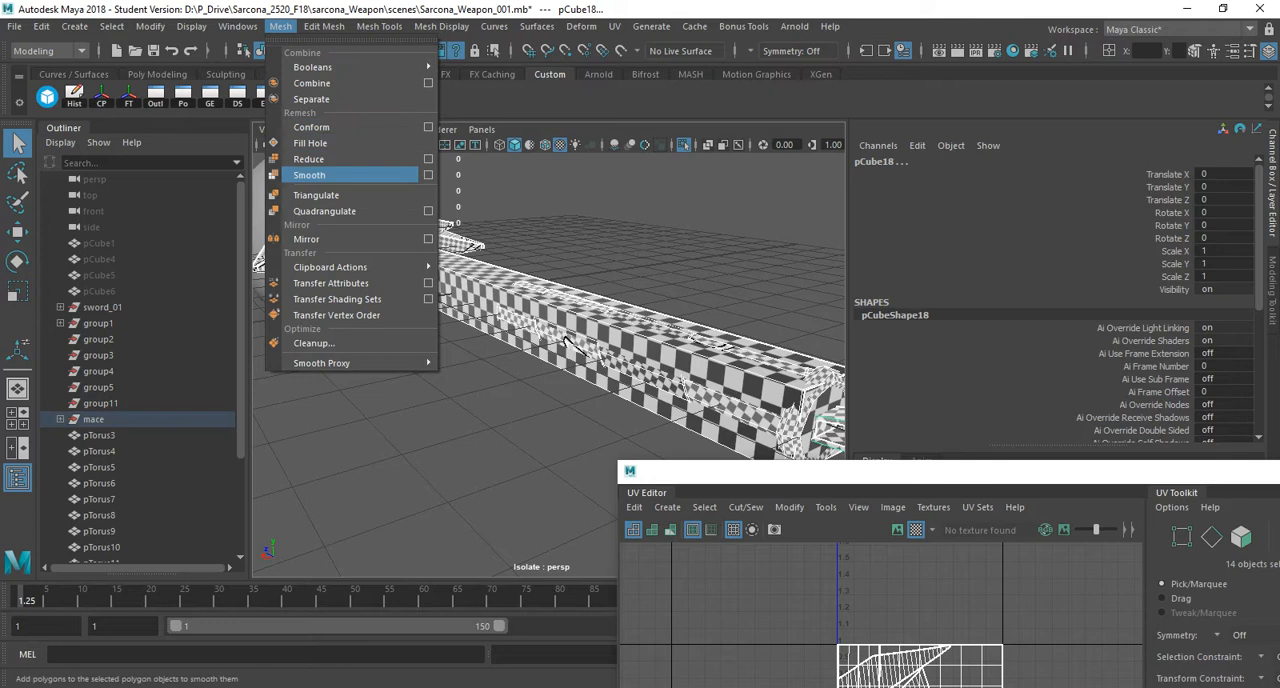
pyautogui.click(309, 175)
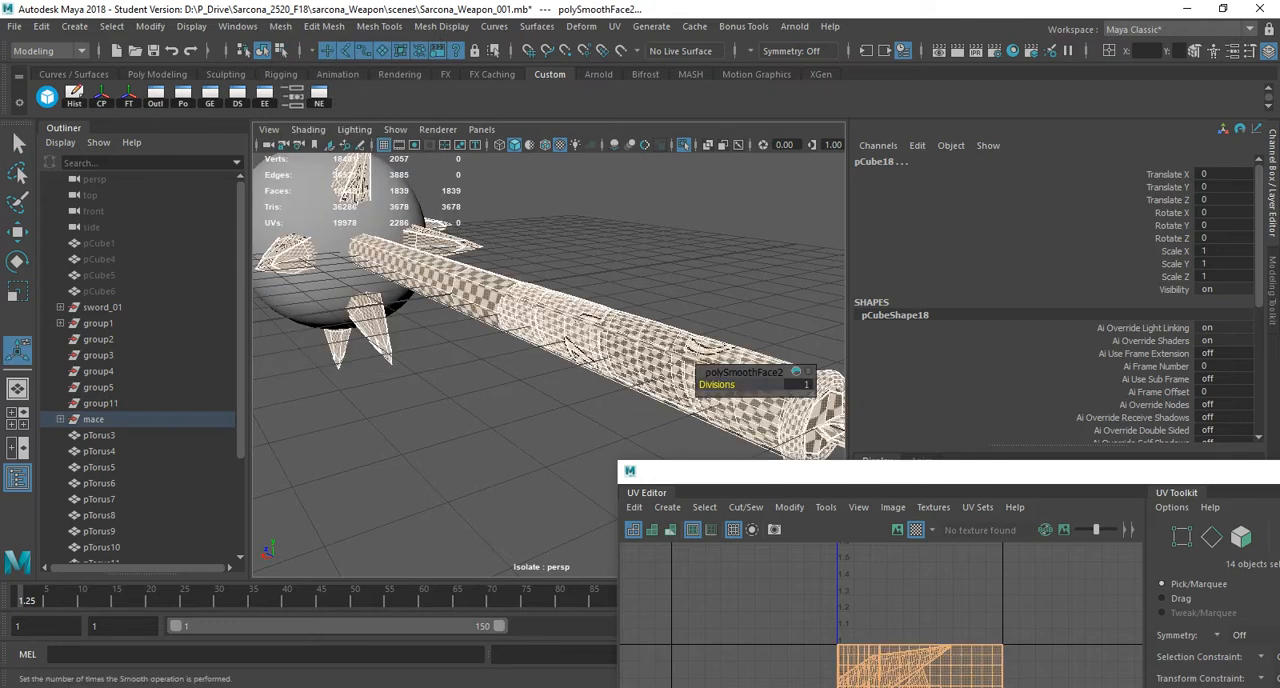
pyautogui.press('q')
# Select the helix wrap around the handle and scale it slightly outward so the handle no longer pokes through.
pyautogui.click(643, 356)
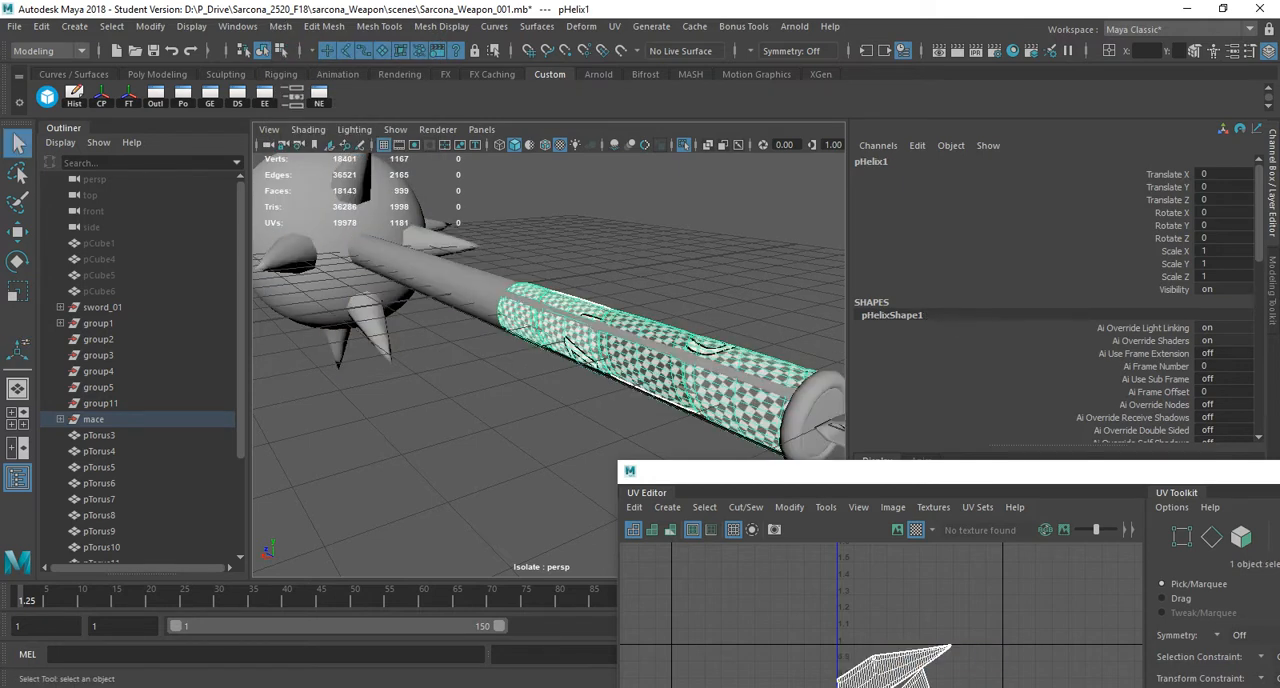
pyautogui.click(445, 278)
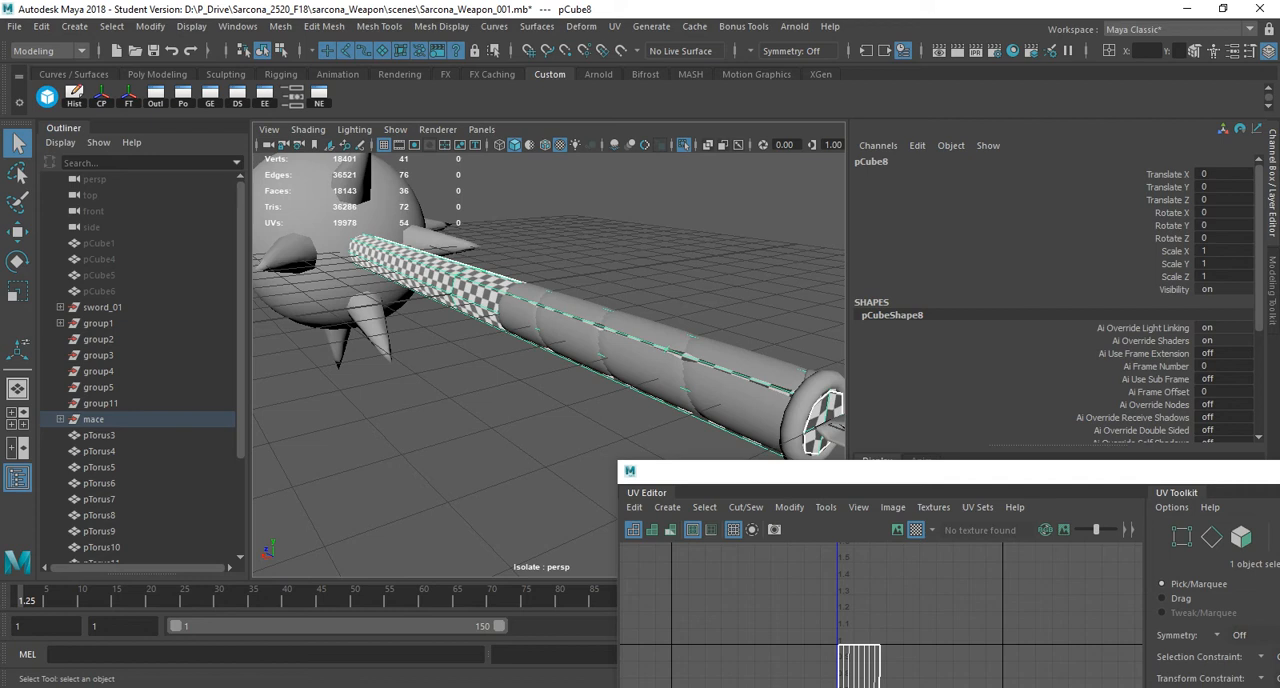
pyautogui.click(638, 350)
pyautogui.keyDown('alt'); pyautogui.moveTo(500, 335); pyautogui.dragTo(732, 340); pyautogui.keyUp('alt')
pyautogui.scroll(6, 590, 340)
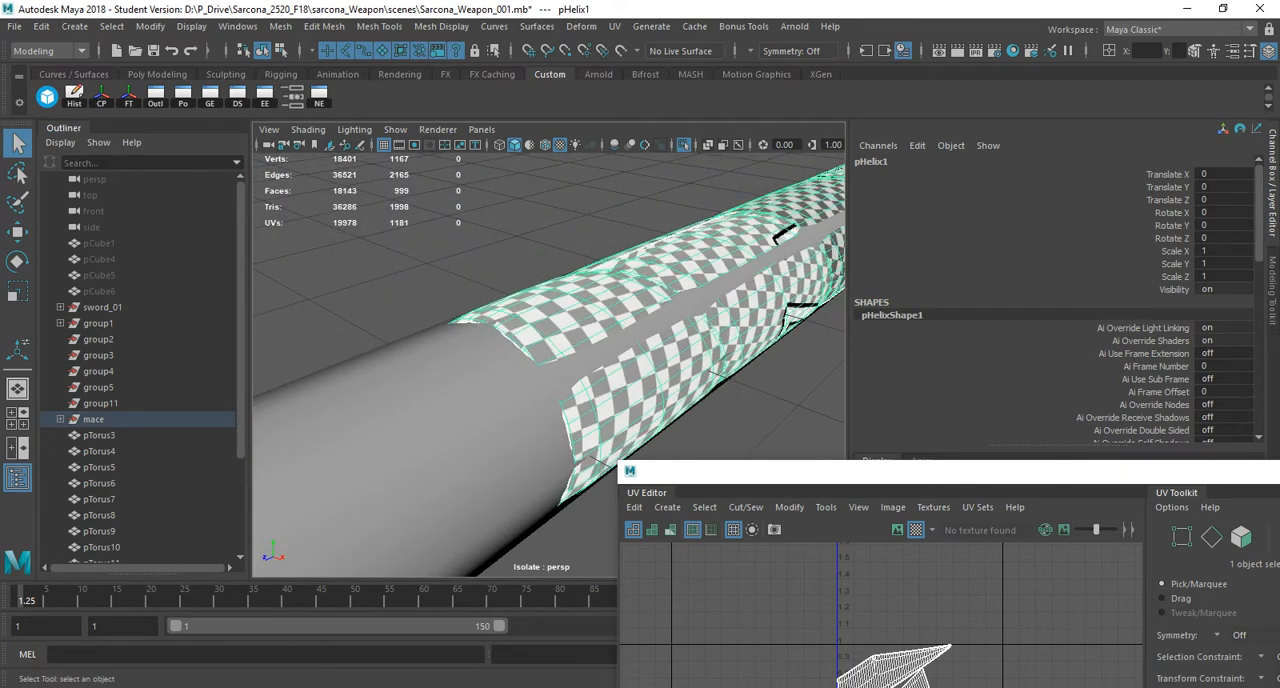
pyautogui.press('r')
pyautogui.keyDown('alt'); pyautogui.moveTo(752, 273); pyautogui.dragTo(648, 306, button='middle'); pyautogui.keyUp('alt')
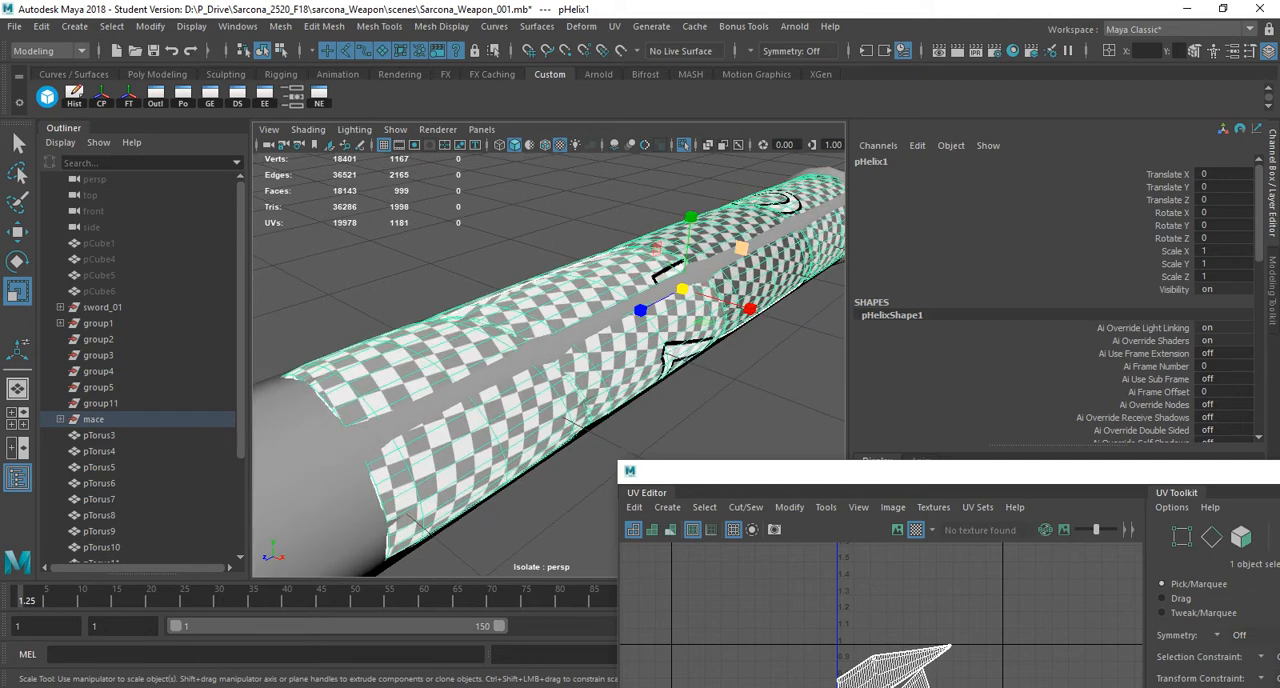
pyautogui.moveTo(741, 248); pyautogui.dragTo(747, 244)
# Examine the wrapped handle from the side and select the ring at its end up close.
pyautogui.click(770, 380)
pyautogui.scroll(-5, 747, 300)
pyautogui.keyDown('alt'); pyautogui.moveTo(747, 300); pyautogui.dragTo(570, 268); pyautogui.keyUp('alt')
pyautogui.click(583, 335)
pyautogui.keyDown('alt'); pyautogui.moveTo(583, 335); pyautogui.dragTo(660, 372); pyautogui.keyUp('alt')
pyautogui.scroll(2, 660, 372)
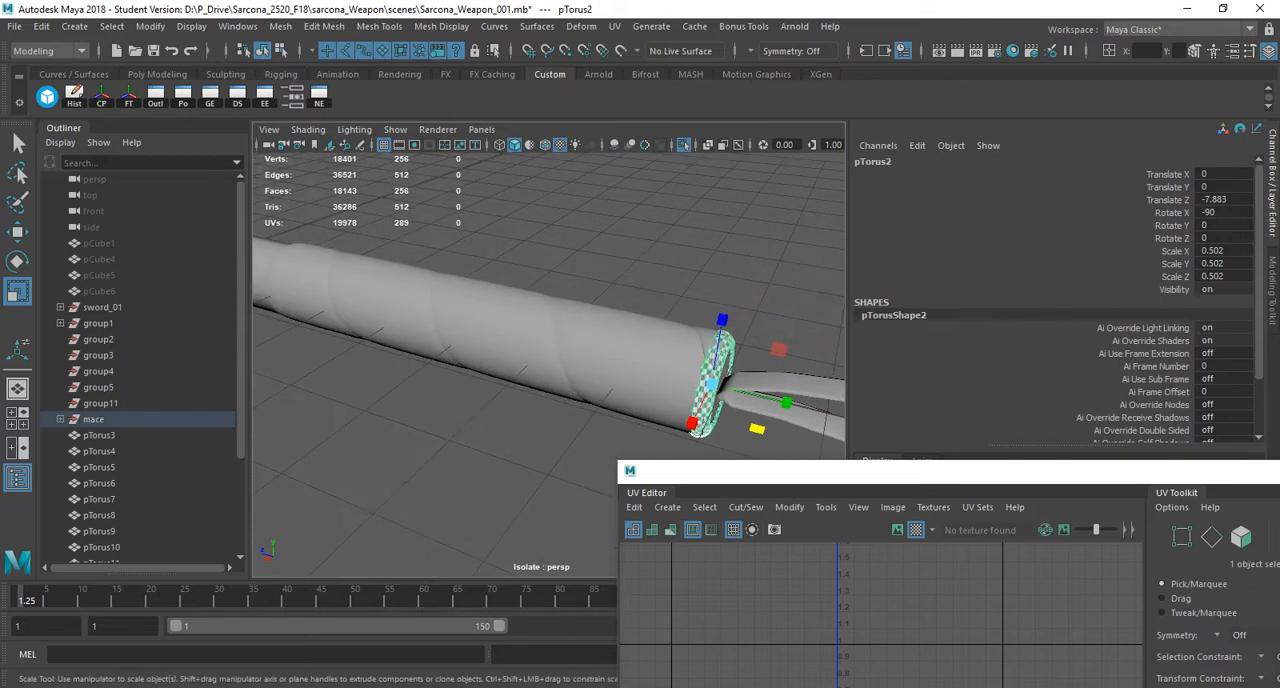
# Turn off the smooth preview on the strap loop and smooth its mesh by one more division.
pyautogui.scroll(-3, 549, 336)
pyautogui.click(652, 379)
pyautogui.press('1')
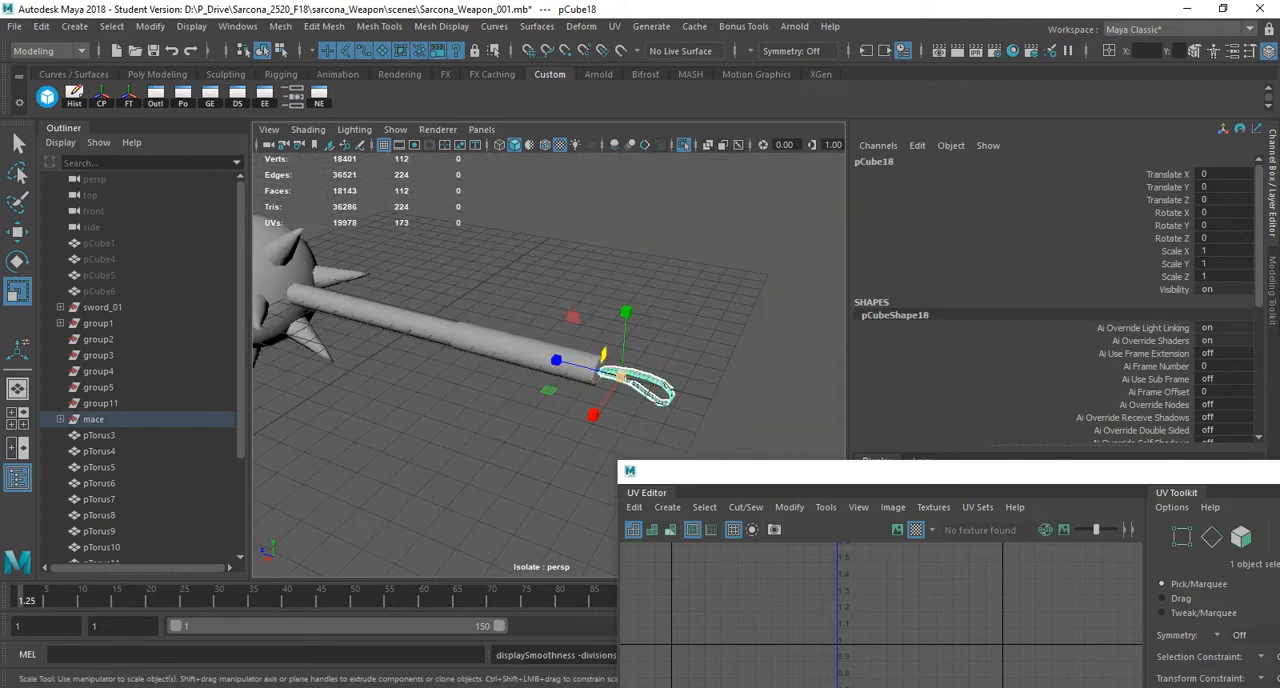
pyautogui.click(680, 335)
pyautogui.scroll(2, 680, 335)
pyautogui.scroll(4, 592, 350)
pyautogui.keyDown('alt'); pyautogui.moveTo(665, 385); pyautogui.dragTo(485, 347, button='middle'); pyautogui.keyUp('alt')
pyautogui.scroll(3, 485, 347)
pyautogui.click(485, 325)
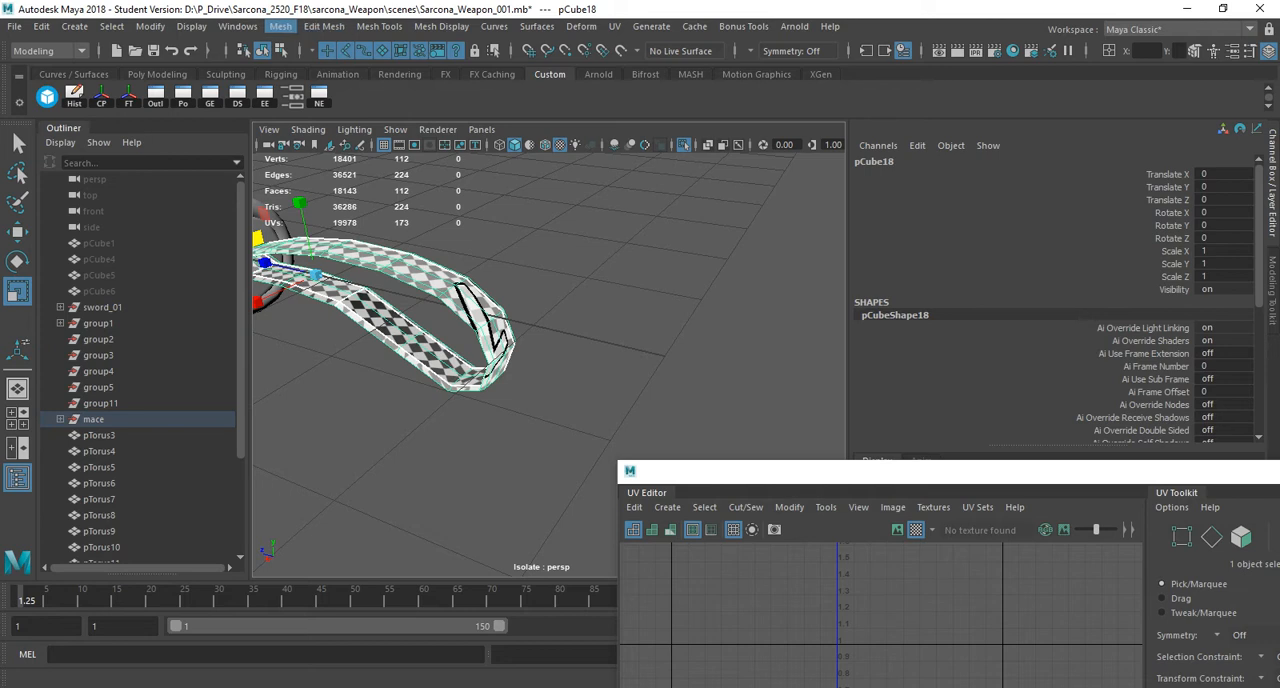
pyautogui.click(280, 26)
pyautogui.click(309, 175)
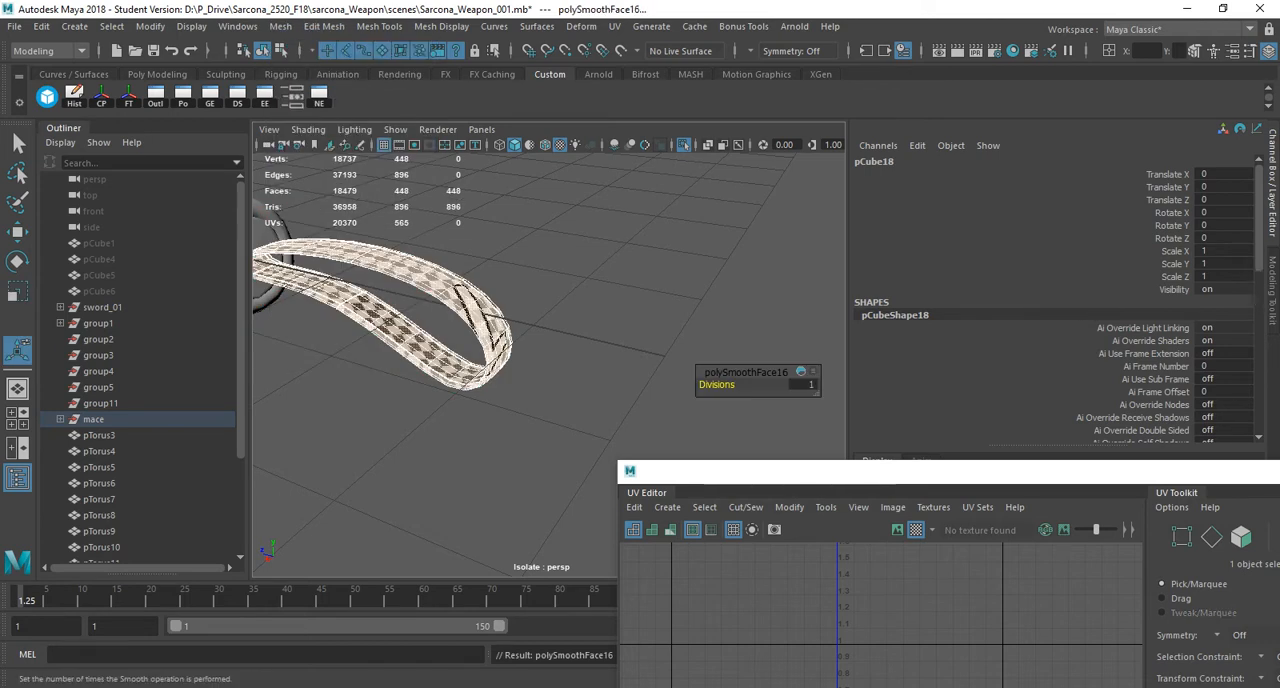
# Deselect the strap loop and select one of the spikes on the ball up close.
pyautogui.click(570, 330)
pyautogui.keyDown('alt'); pyautogui.moveTo(570, 330); pyautogui.dragTo(840, 338, button='middle'); pyautogui.keyUp('alt')
pyautogui.scroll(-5, 700, 340)
pyautogui.keyDown('alt'); pyautogui.moveTo(470, 330); pyautogui.dragTo(715, 345, button='middle'); pyautogui.keyUp('alt')
pyautogui.scroll(4, 600, 330)
pyautogui.keyDown('alt'); pyautogui.moveTo(480, 300); pyautogui.dragTo(590, 320, button='middle'); pyautogui.keyUp('alt')
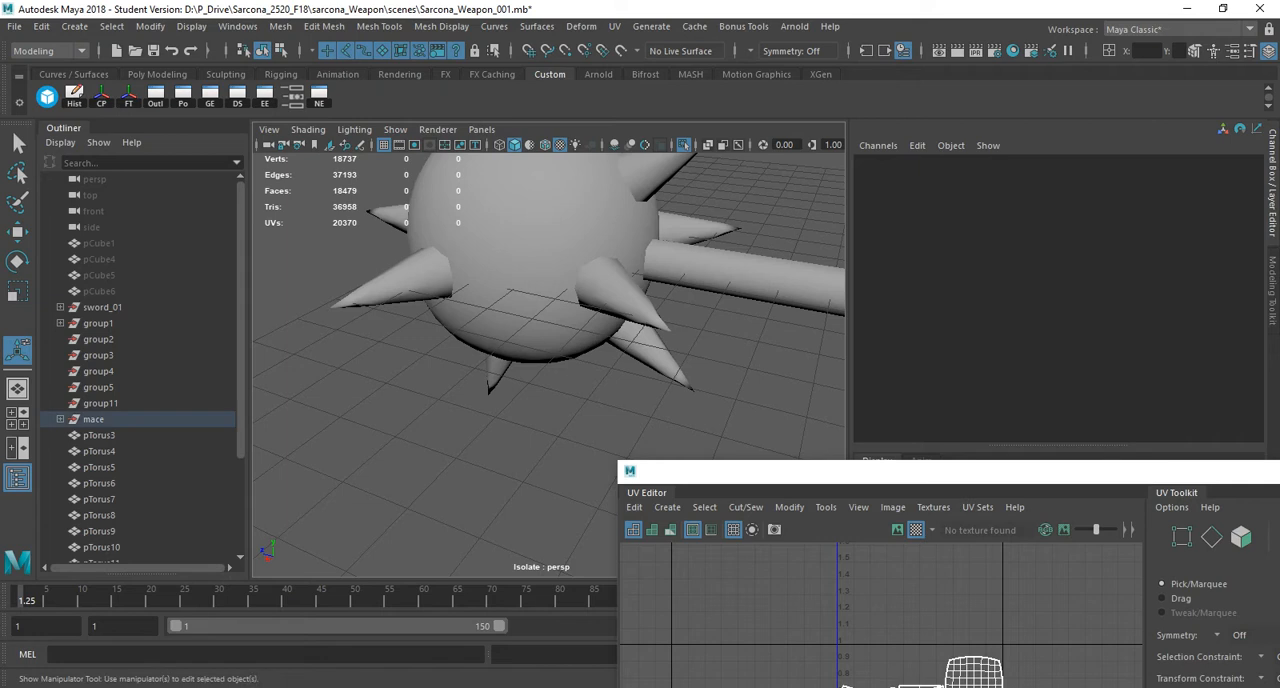
pyautogui.moveTo(424, 283); pyautogui.dragTo(434, 292)
pyautogui.click(408, 284)
pyautogui.keyDown('alt'); pyautogui.moveTo(420, 290); pyautogui.dragTo(495, 365, button='middle'); pyautogui.keyUp('alt')
pyautogui.scroll(2, 495, 365)
pyautogui.keyDown('alt'); pyautogui.moveTo(495, 365); pyautogui.dragTo(535, 332); pyautogui.keyUp('alt')
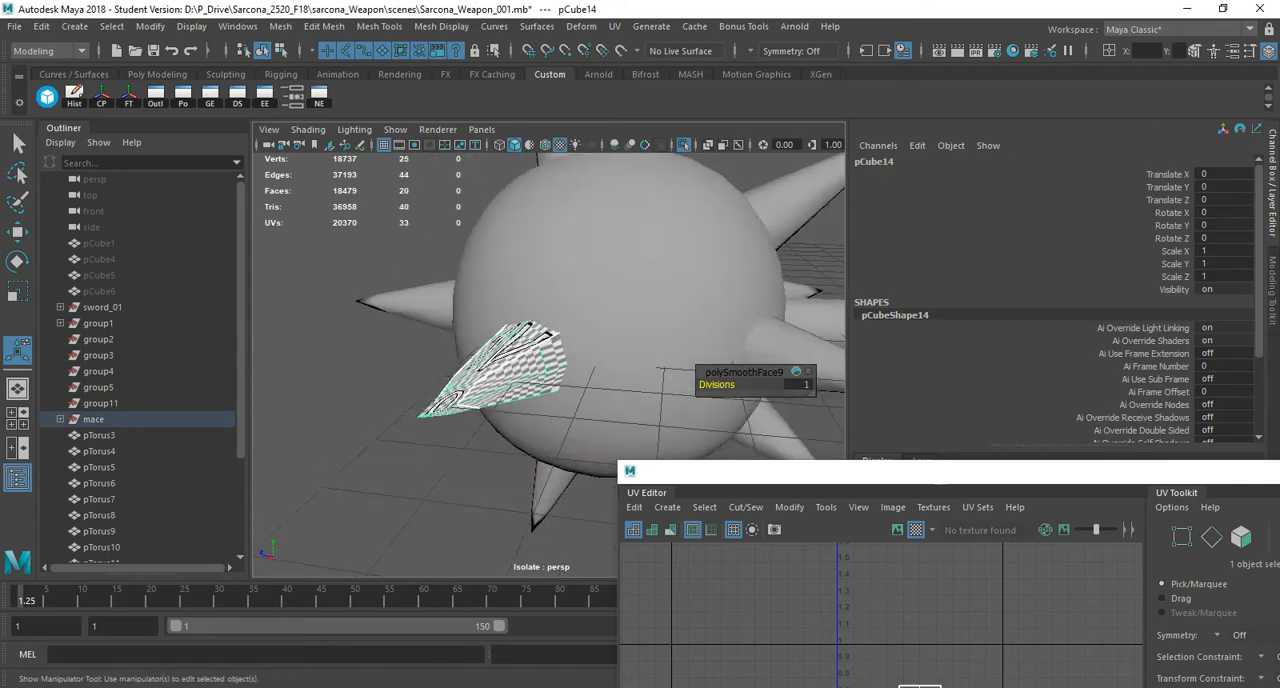
# Turn off the selected spike's smooth preview, try smoothing it by one more division, and undo that smooth.
pyautogui.scroll(3, 548, 365)
pyautogui.press('1')
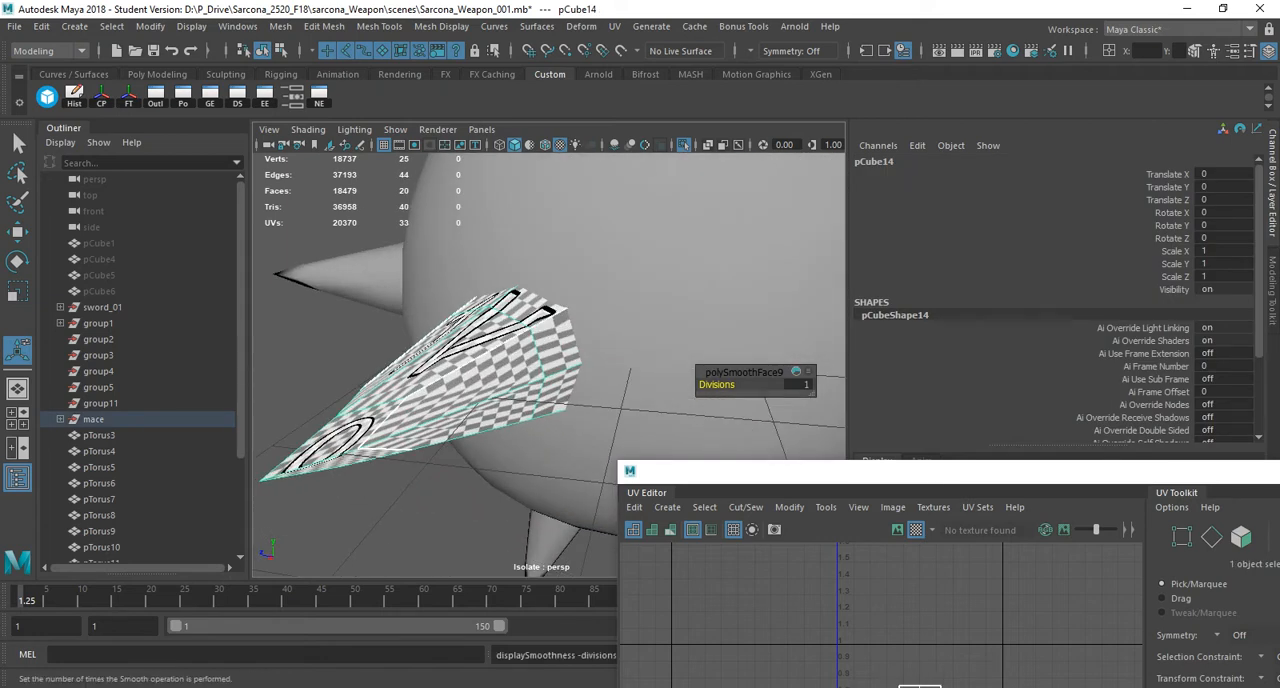
pyautogui.press('g')
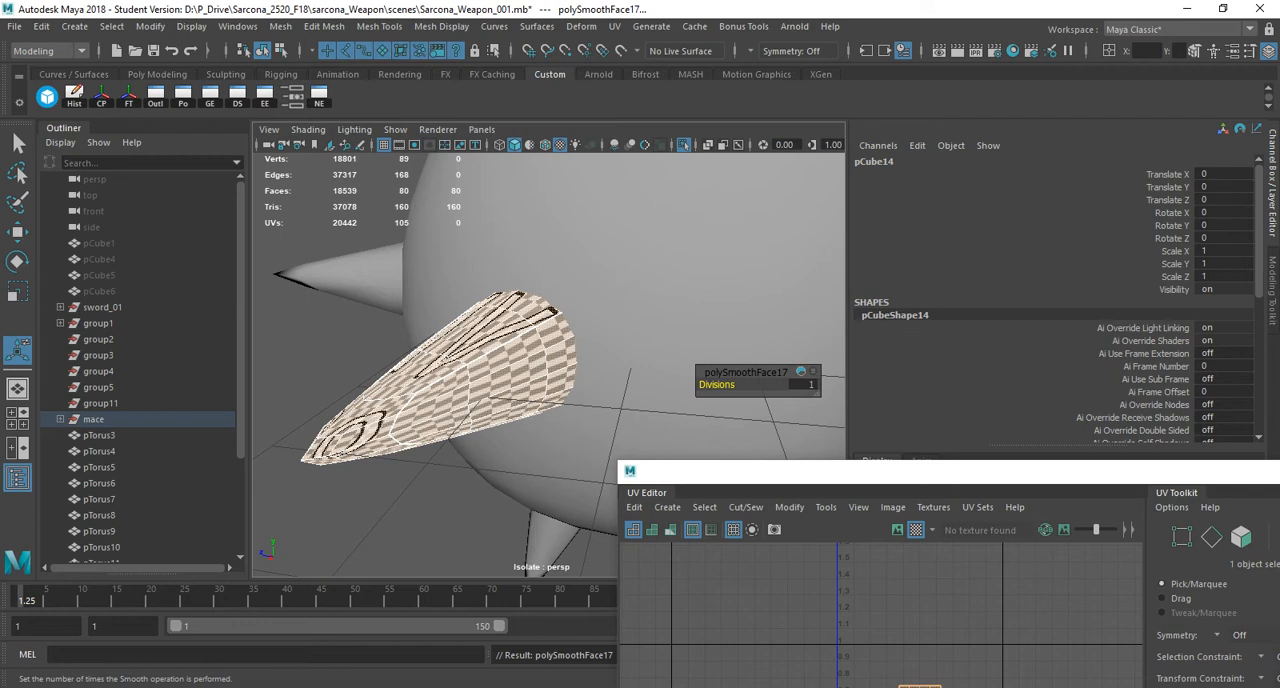
pyautogui.hotkey('ctrl', 'z')
# Select all the spikes without the ball and smooth them together by one more division.
pyautogui.scroll(-6, 548, 365)
pyautogui.moveTo(436, 225); pyautogui.dragTo(732, 436)
pyautogui.keyDown('shift'); pyautogui.click(752, 350); pyautogui.keyUp('shift')
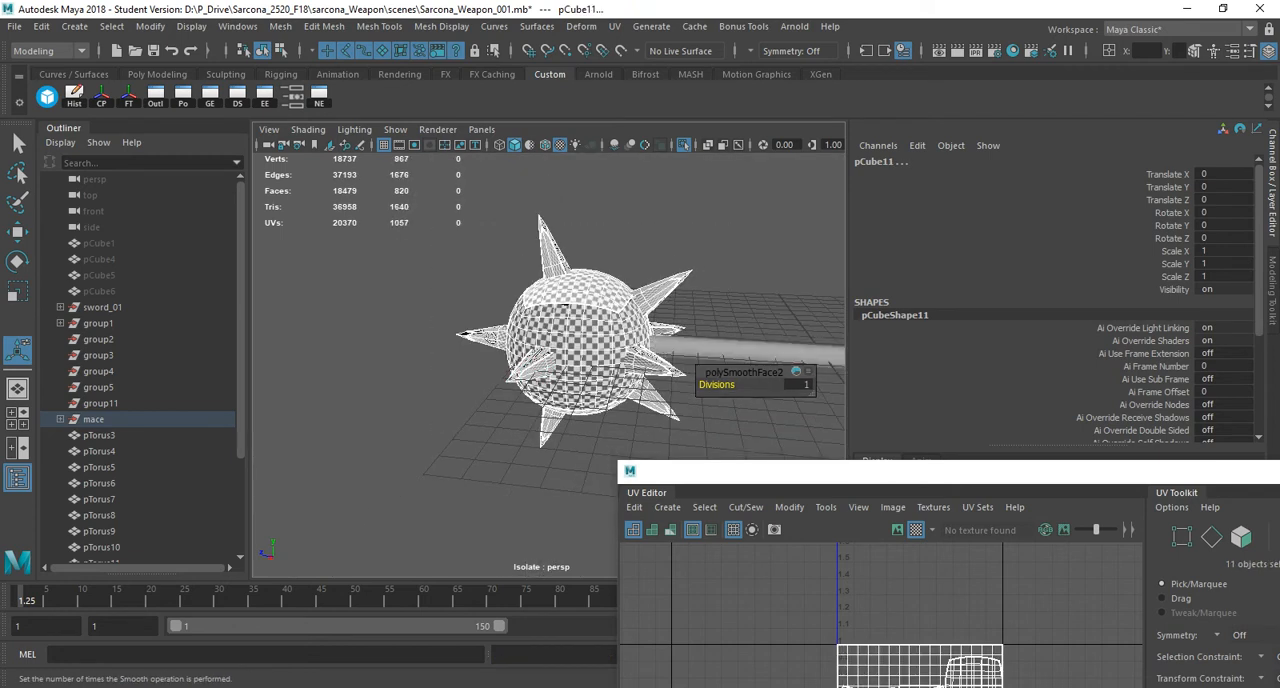
pyautogui.keyDown('shift'); pyautogui.click(598, 325); pyautogui.keyUp('shift')
pyautogui.press('g')
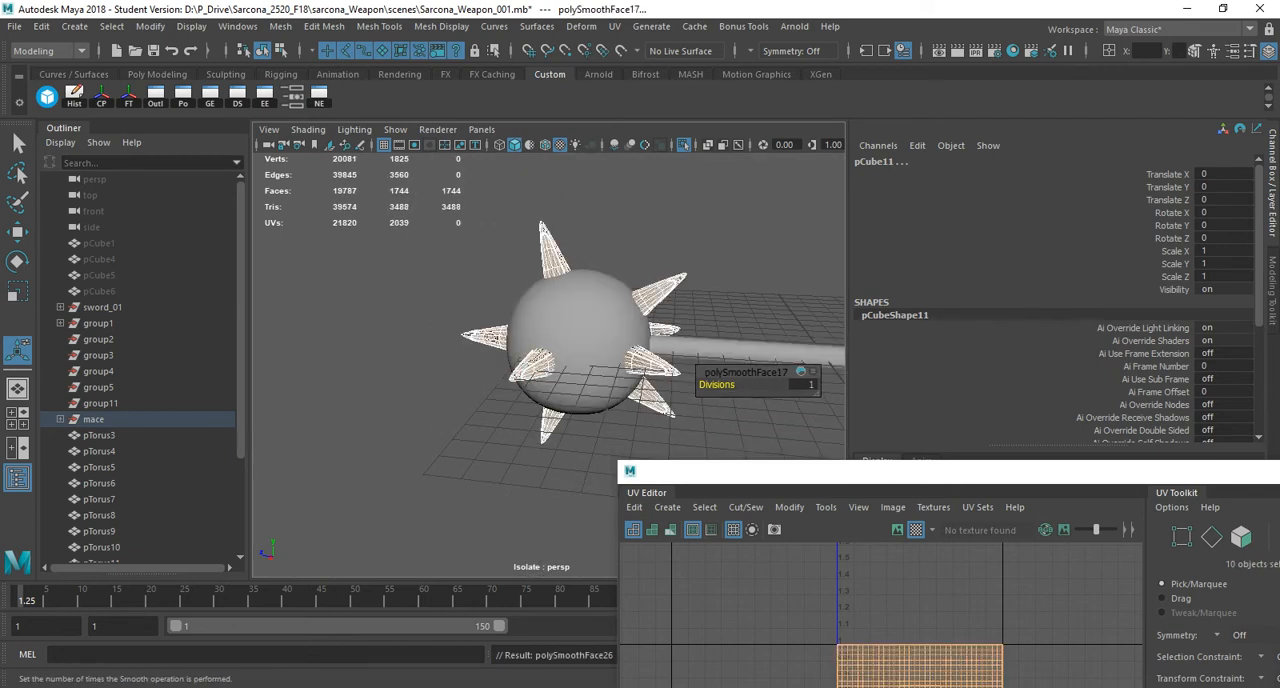
pyautogui.press('q')
# Clear the selection and select every part of the mace, from the spiked ball to the strap loop.
pyautogui.click(580, 246)
pyautogui.scroll(-6, 560, 360)
pyautogui.keyDown('alt'); pyautogui.moveTo(590, 362); pyautogui.dragTo(564, 359, button='middle'); pyautogui.keyUp('alt')
pyautogui.moveTo(428, 248); pyautogui.dragTo(738, 432)
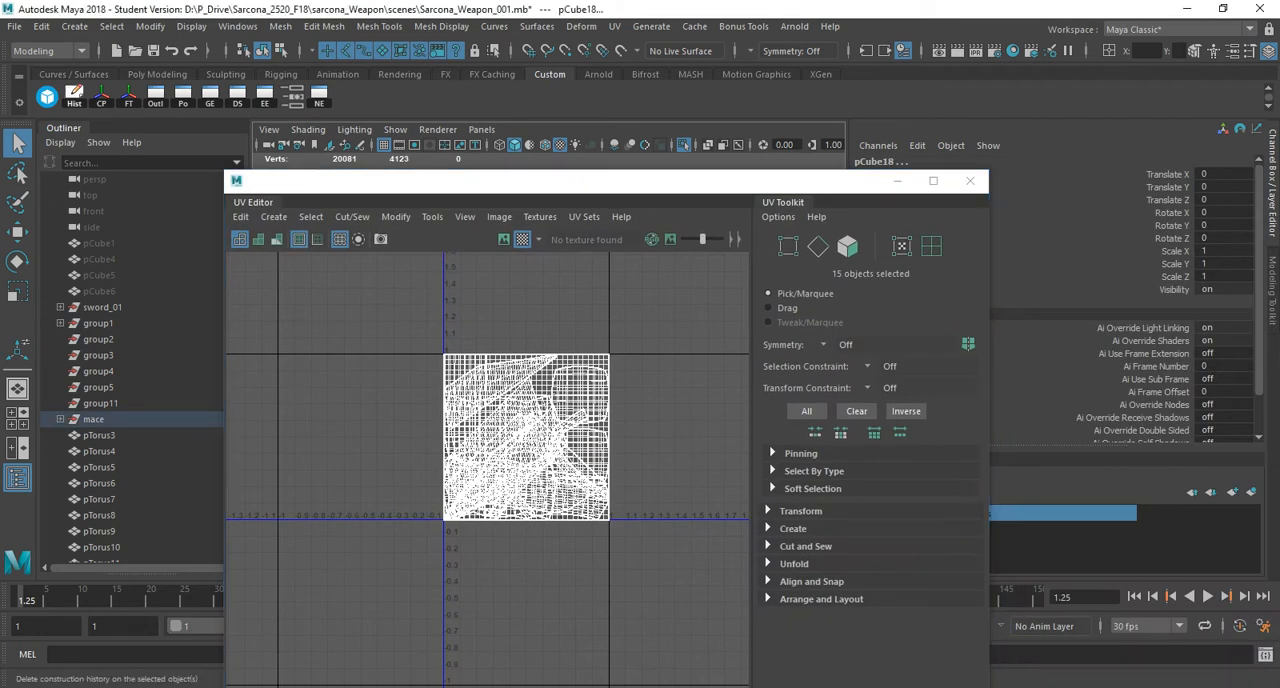
# Save an incremented version of the scene and continue past the student version notice.
pyautogui.click(15, 26)
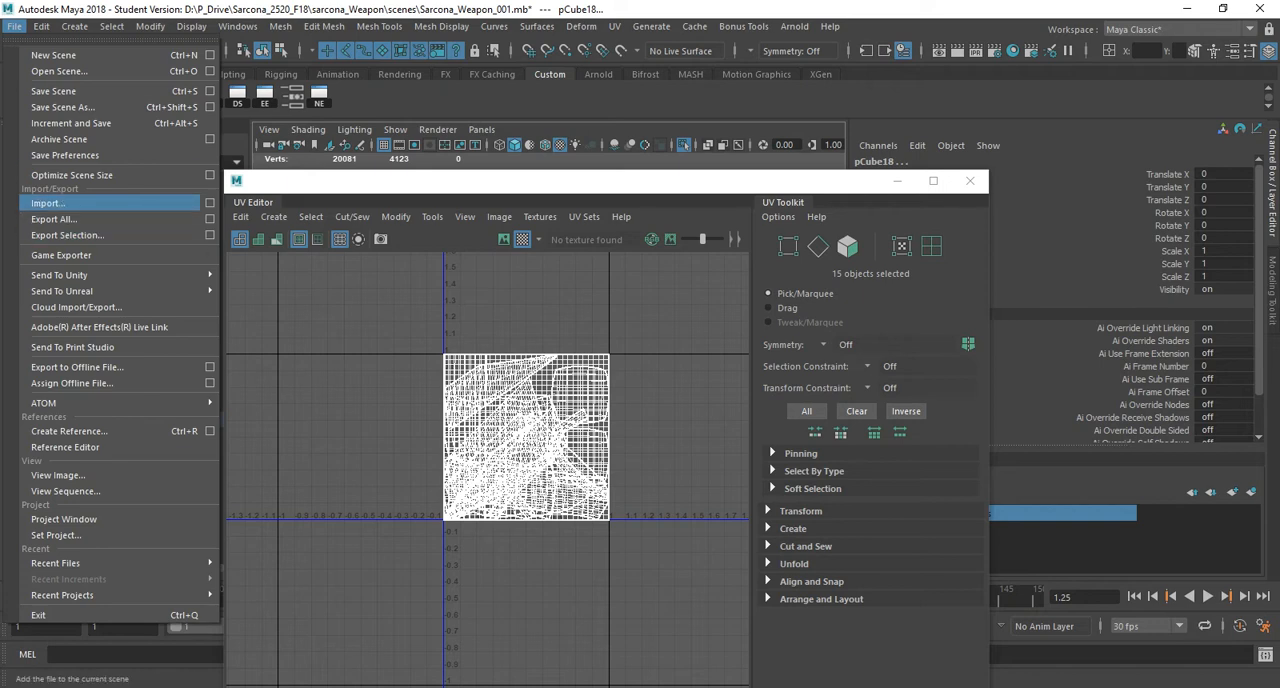
pyautogui.click(70, 123)
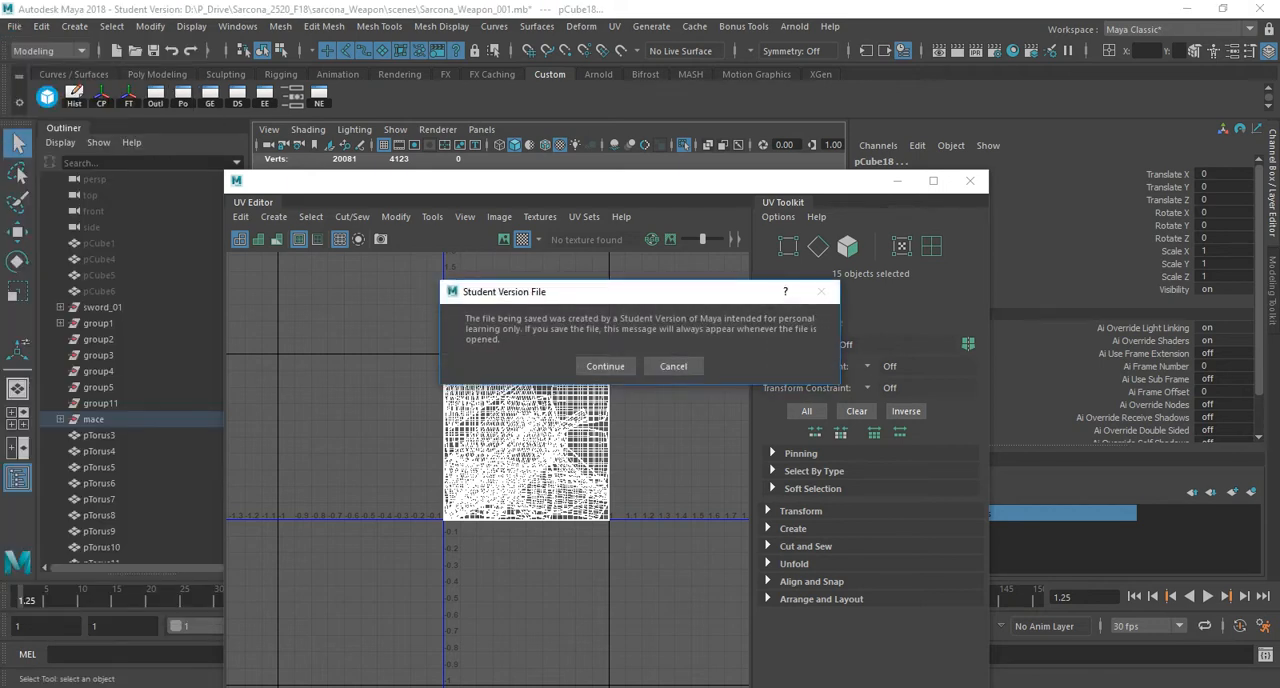
pyautogui.press('Return')
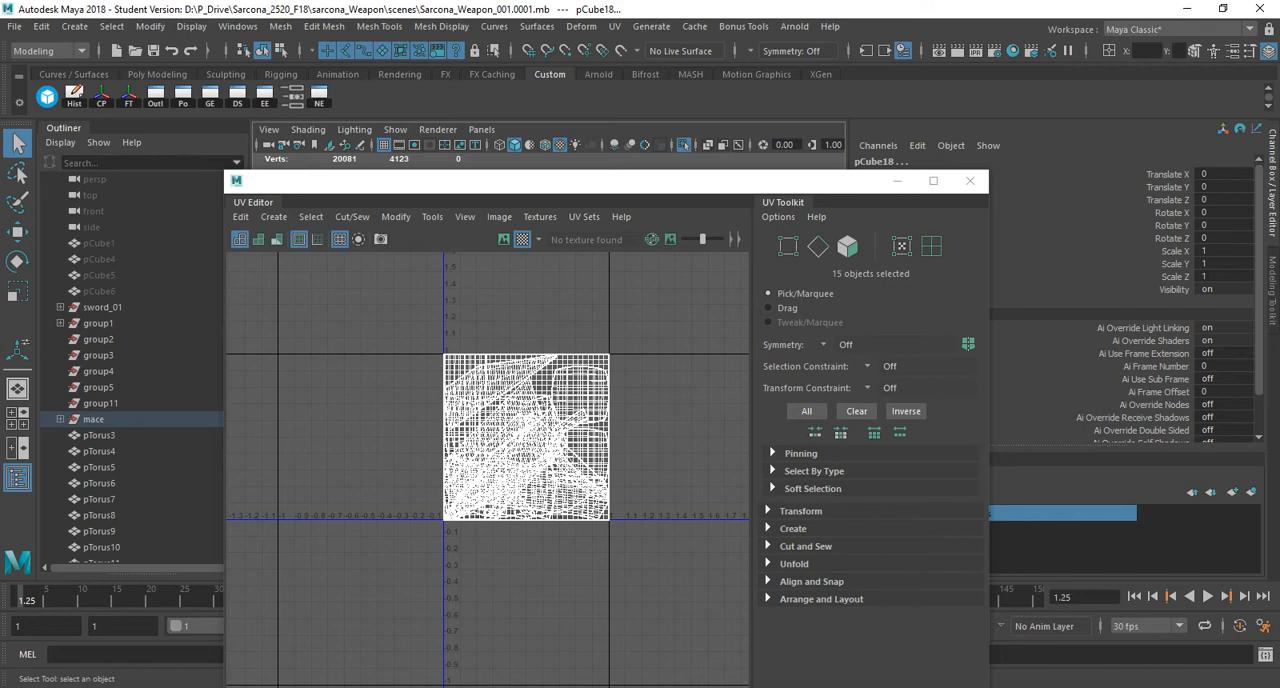
# Select all the UV shells of the mace parts and lay them out separately inside the 0 to 1 UV square.
pyautogui.moveTo(472, 381); pyautogui.dragTo(403, 357, button='right')
pyautogui.moveTo(391, 329); pyautogui.dragTo(684, 562)
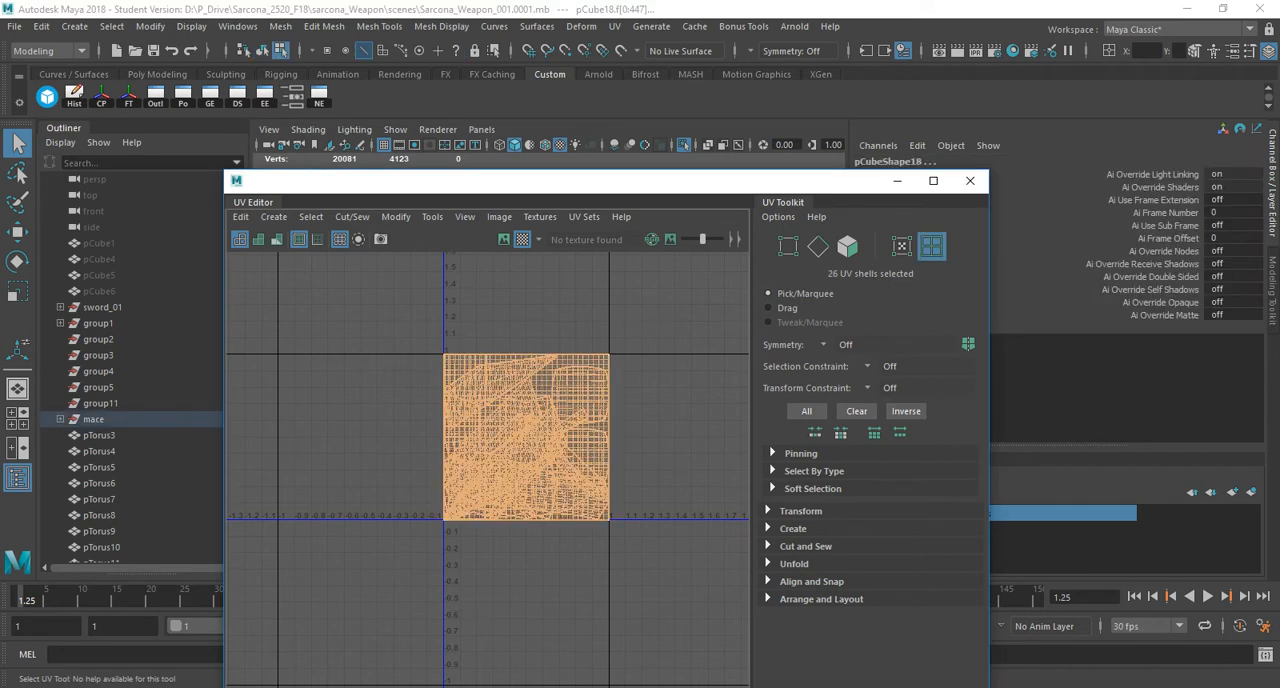
pyautogui.moveTo(653, 215)
pyautogui.keyDown('shift'); pyautogui.mouseDown(button='right')
pyautogui.moveTo(564, 245)
pyautogui.moveTo(525, 234)
pyautogui.moveTo(600, 210)
pyautogui.moveTo(531, 209)
pyautogui.mouseUp(button='right'); pyautogui.keyUp('shift')
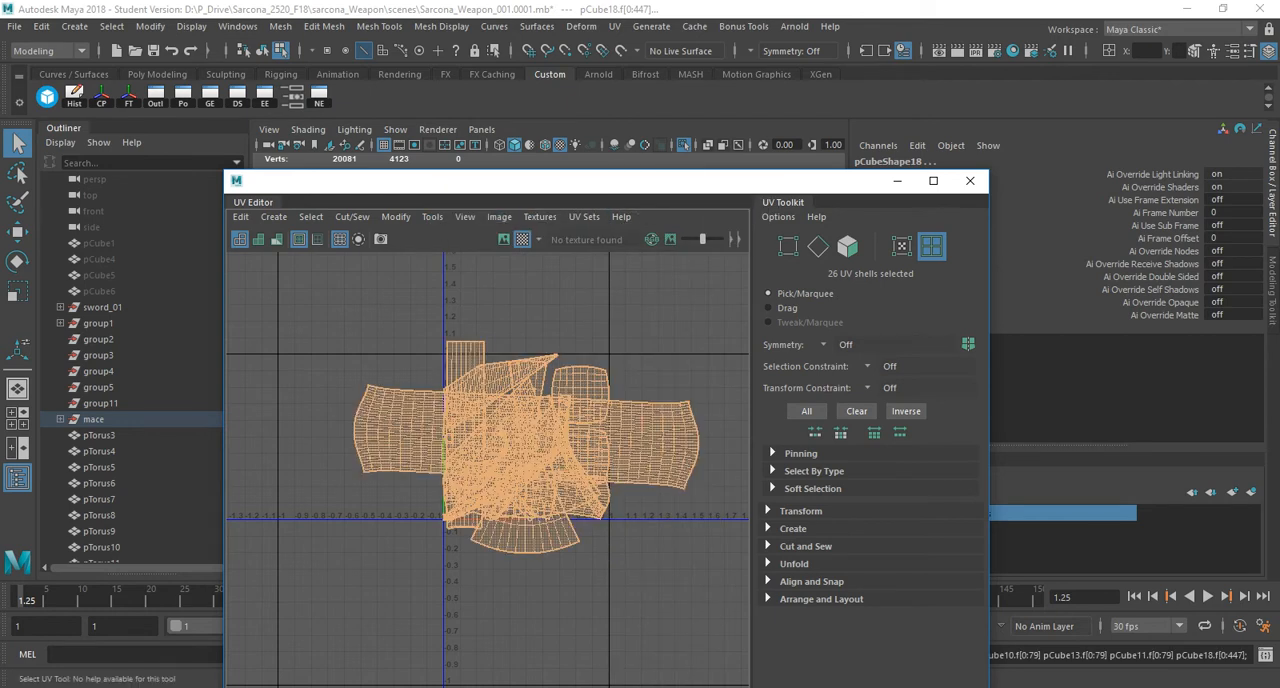
pyautogui.keyDown('shift'); pyautogui.moveTo(560, 215); pyautogui.dragTo(486, 239, button='right'); pyautogui.keyUp('shift')
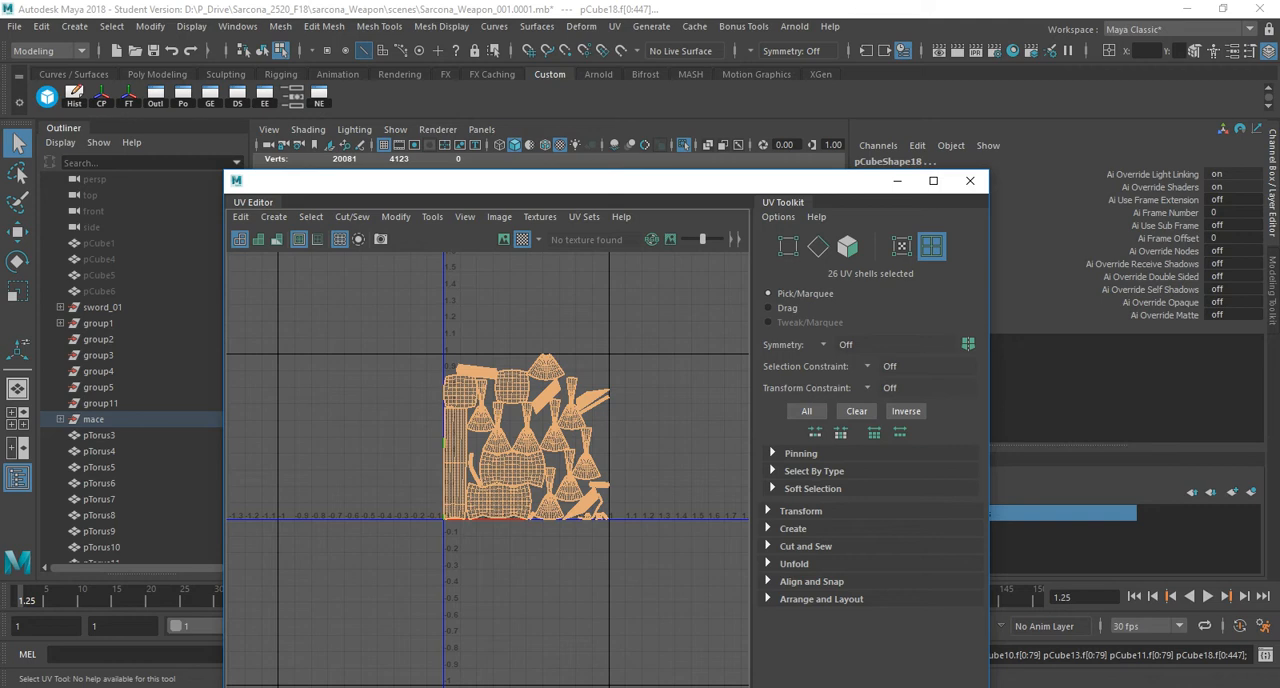
# Examine the packed UV shells and the checker pattern on the ball, spikes and shaft for even texture scale.
pyautogui.keyDown('alt'); pyautogui.moveTo(516, 376); pyautogui.dragTo(610, 377, button='right'); pyautogui.keyUp('alt')
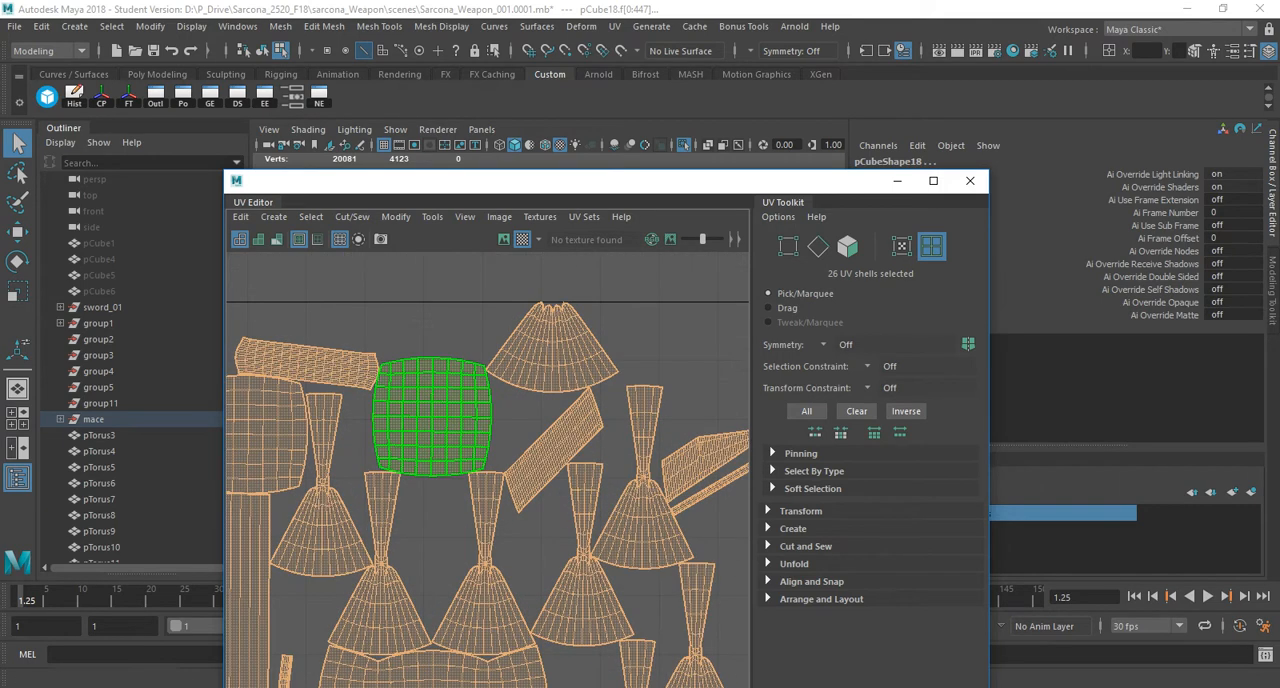
pyautogui.keyDown('alt'); pyautogui.moveTo(610, 377); pyautogui.dragTo(617, 257, button='middle'); pyautogui.keyUp('alt')
pyautogui.moveTo(560, 180); pyautogui.dragTo(968, 387)
pyautogui.keyDown('alt'); pyautogui.moveTo(510, 330); pyautogui.dragTo(500, 385); pyautogui.keyUp('alt')
pyautogui.keyDown('alt'); pyautogui.moveTo(500, 385); pyautogui.dragTo(575, 385, button='right'); pyautogui.keyUp('alt')
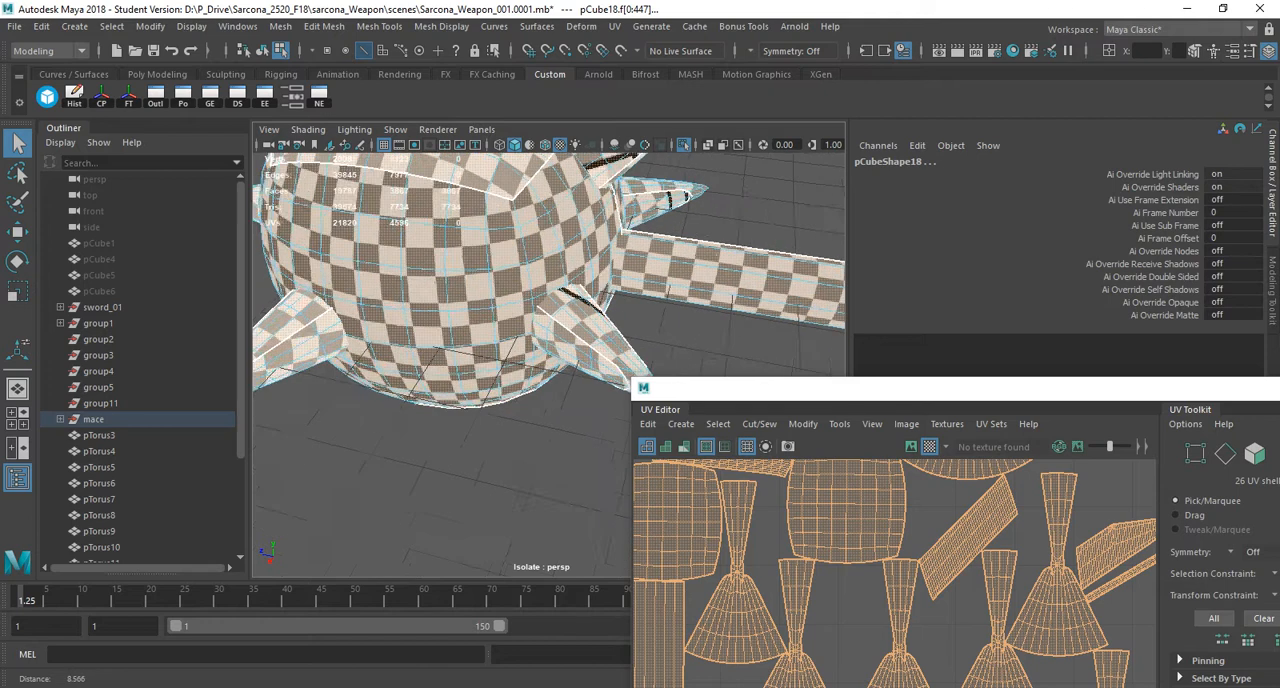
pyautogui.keyDown('alt'); pyautogui.moveTo(560, 330); pyautogui.dragTo(510, 435, button='middle'); pyautogui.keyUp('alt')
pyautogui.keyDown('alt'); pyautogui.moveTo(500, 380); pyautogui.dragTo(450, 425); pyautogui.keyUp('alt')
pyautogui.keyDown('alt'); pyautogui.moveTo(600, 420); pyautogui.dragTo(400, 330, button='middle'); pyautogui.keyUp('alt')
pyautogui.keyDown('alt'); pyautogui.moveTo(520, 370); pyautogui.dragTo(390, 370, button='right'); pyautogui.keyUp('alt')
pyautogui.keyDown('alt'); pyautogui.moveTo(600, 390); pyautogui.dragTo(640, 370, button='middle'); pyautogui.keyUp('alt')
pyautogui.keyDown('alt'); pyautogui.moveTo(340, 270); pyautogui.dragTo(594, 450, button='middle'); pyautogui.keyUp('alt')
pyautogui.moveTo(633, 379); pyautogui.dragTo(529, 105)
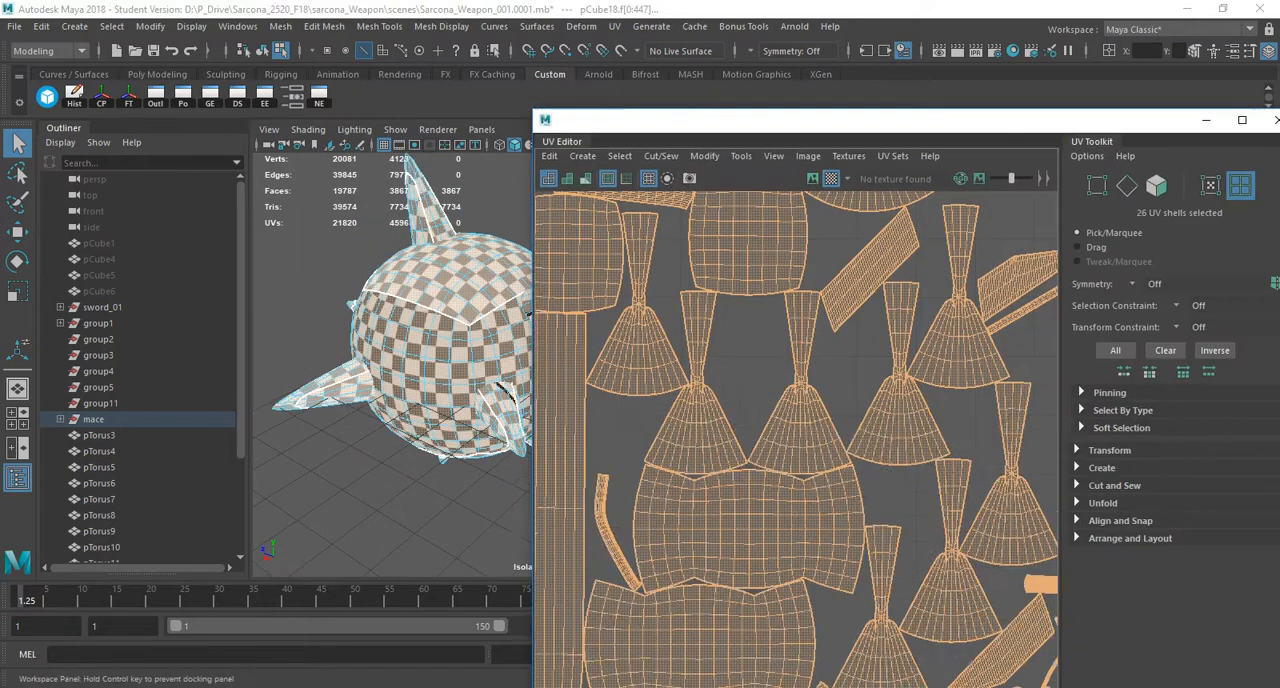
pyautogui.press('f')
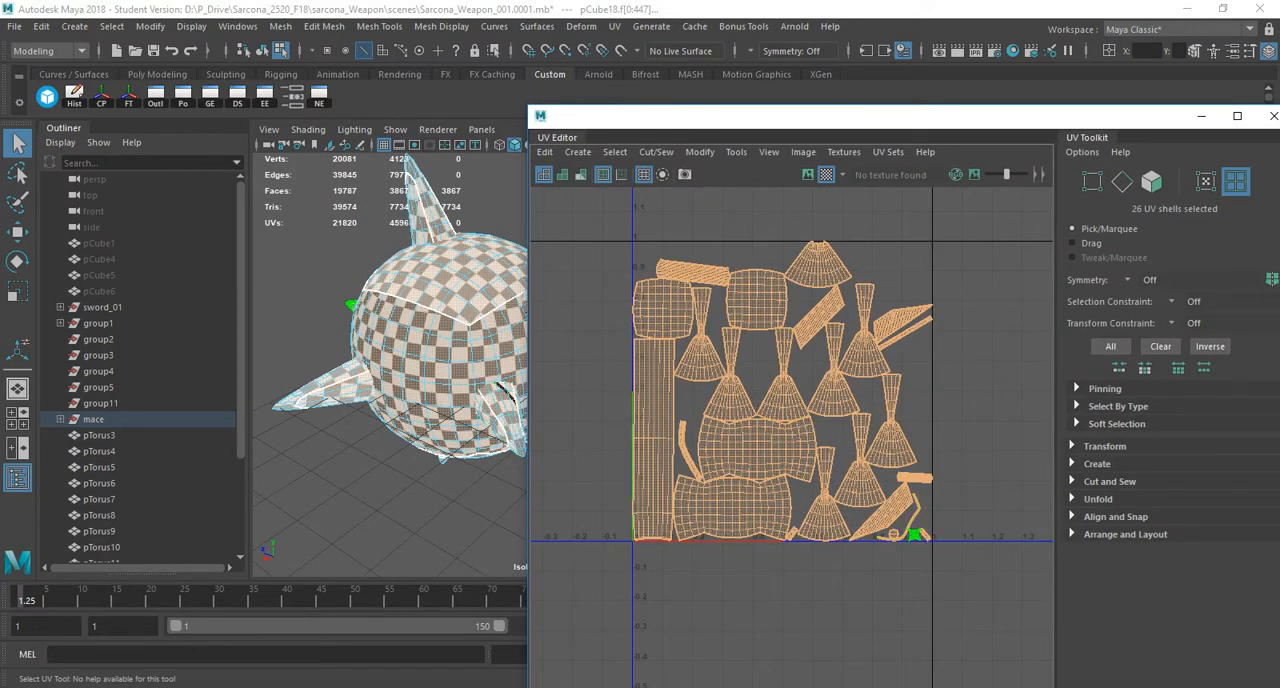
# Try scaling all the mace's UVs down together to about 0.2 of their size, and undo that scaling.
pyautogui.press('r')
pyautogui.moveTo(706, 323); pyautogui.dragTo(778, 323, button='right')
pyautogui.moveTo(968, 612); pyautogui.dragTo(968, 612)
pyautogui.moveTo(783, 391); pyautogui.dragTo(668, 502)
pyautogui.press('w')
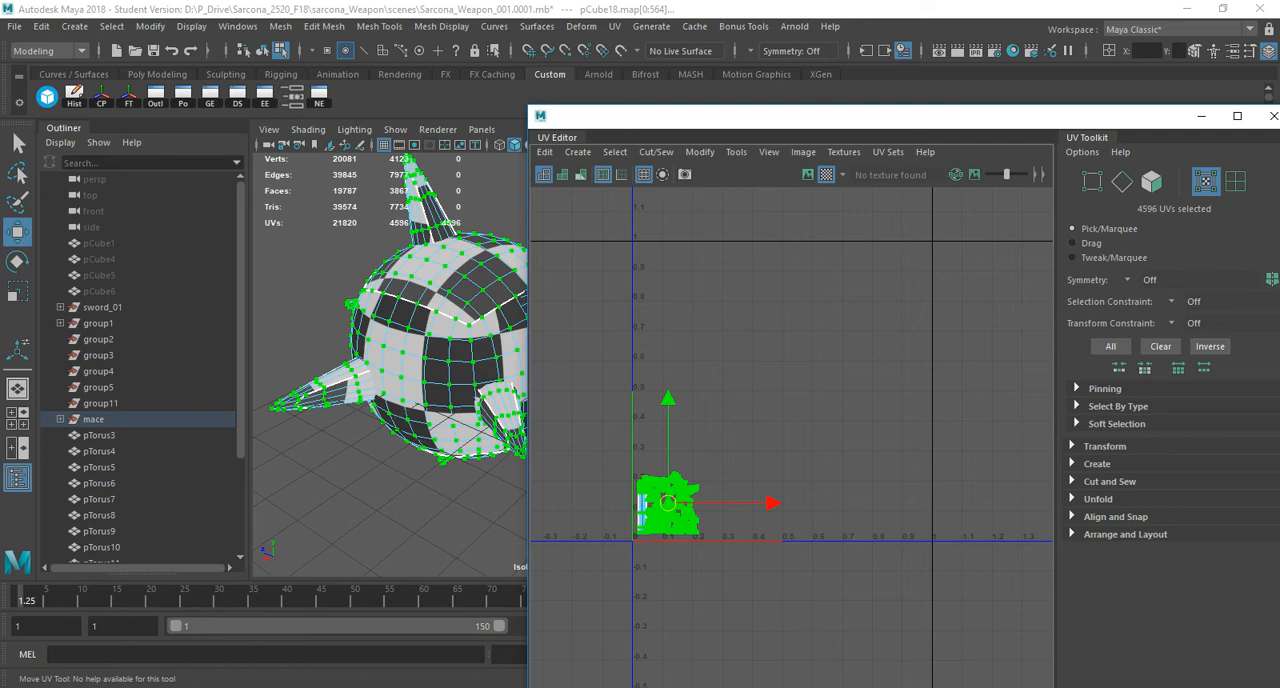
pyautogui.hotkey('ctrl', 'z')
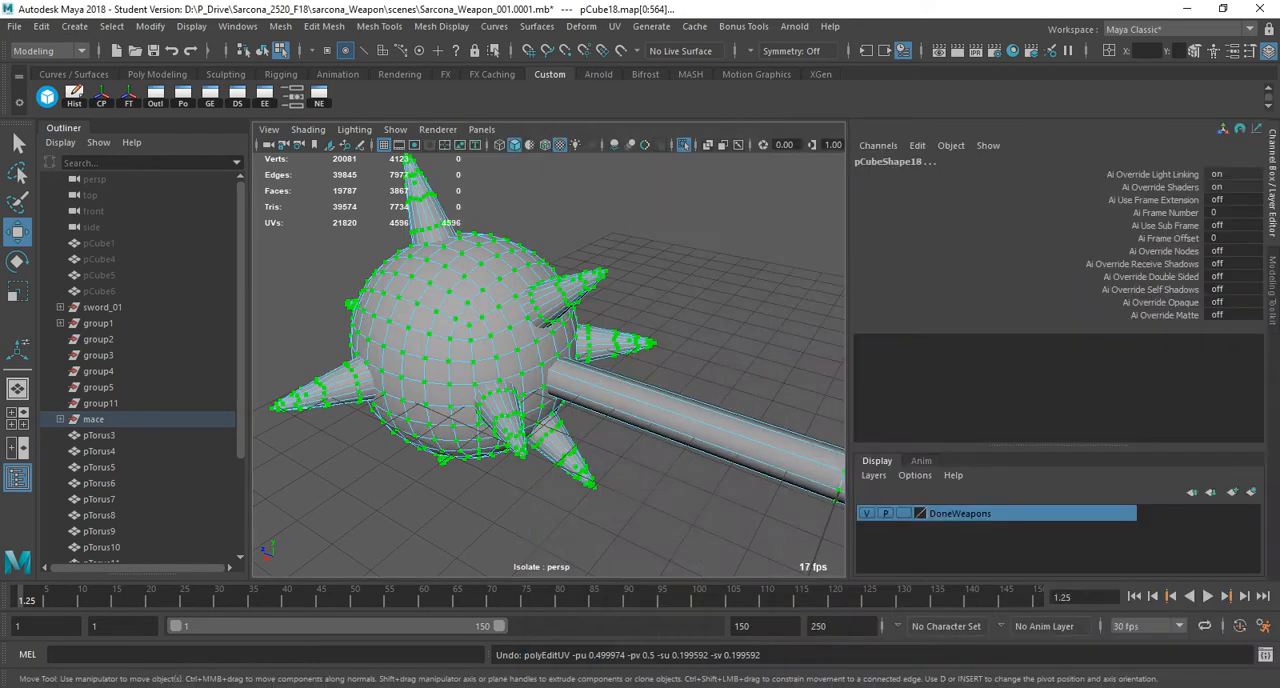
# Return to object mode and select only the mace's ball.
pyautogui.scroll(-4, 548, 365)
pyautogui.press('F8')
pyautogui.click(495, 350)
pyautogui.keyDown('alt'); pyautogui.moveTo(495, 350); pyautogui.dragTo(600, 280); pyautogui.keyUp('alt')
pyautogui.keyDown('alt'); pyautogui.moveTo(600, 280); pyautogui.dragTo(505, 299, button='middle'); pyautogui.keyUp('alt')
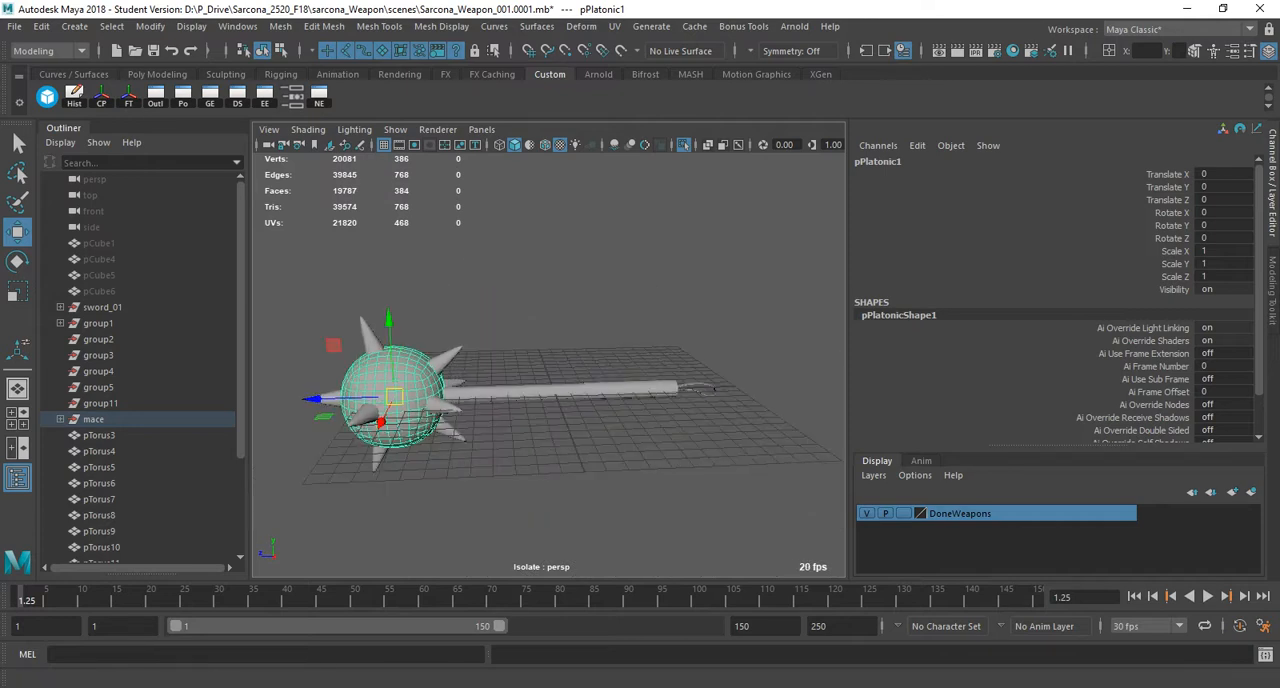
pyautogui.click(50, 50)
pyautogui.click(45, 100)
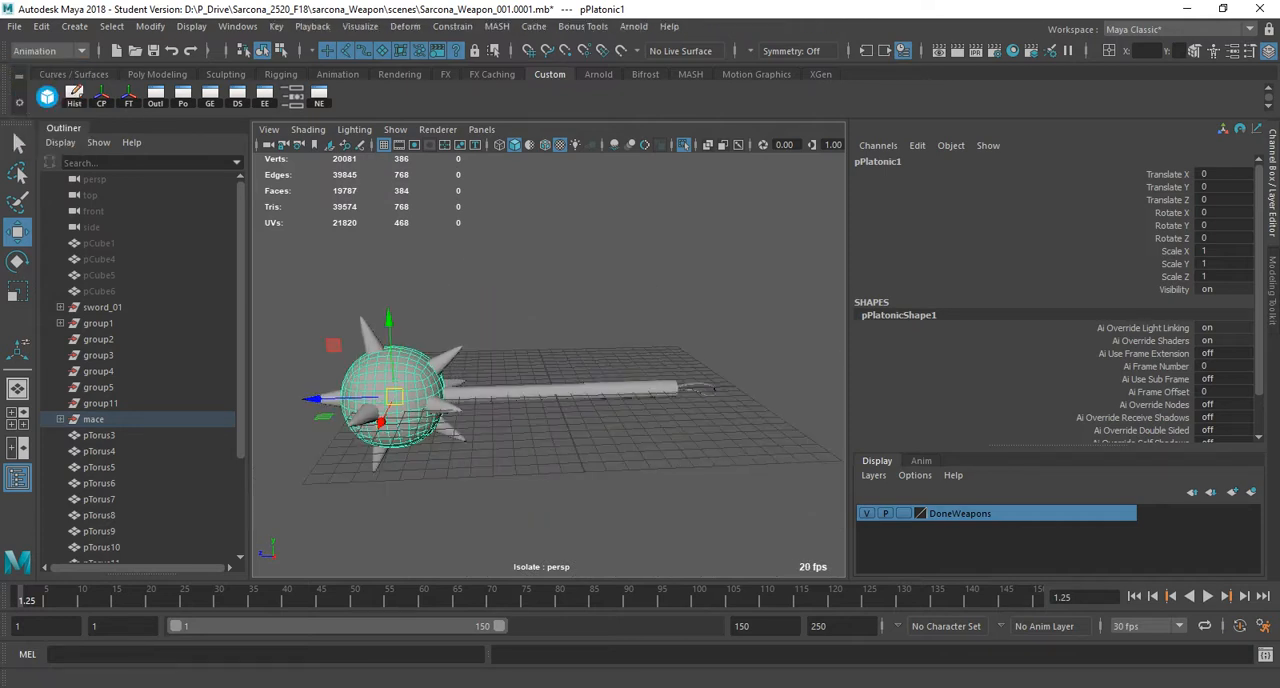
pyautogui.click(50, 50)
pyautogui.click(45, 66)
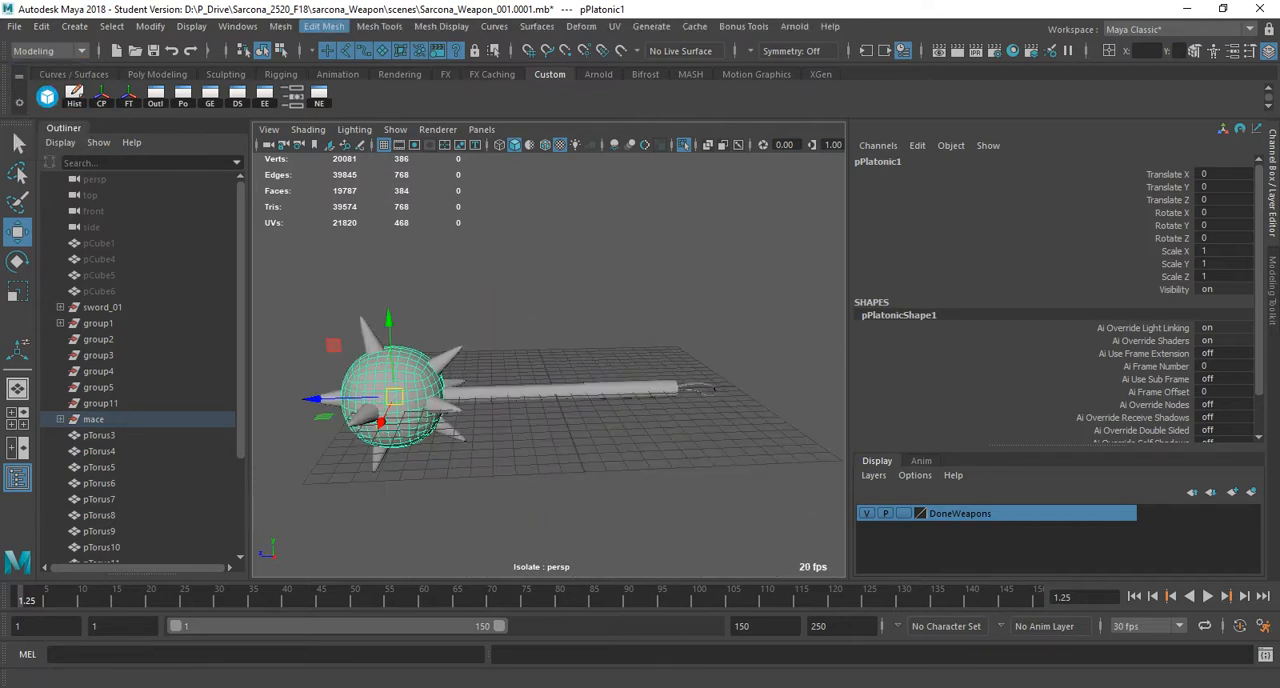
# Apply a red vertex color to the mace's ball, using Replace color on all channels with alpha 1.
pyautogui.click(280, 26)
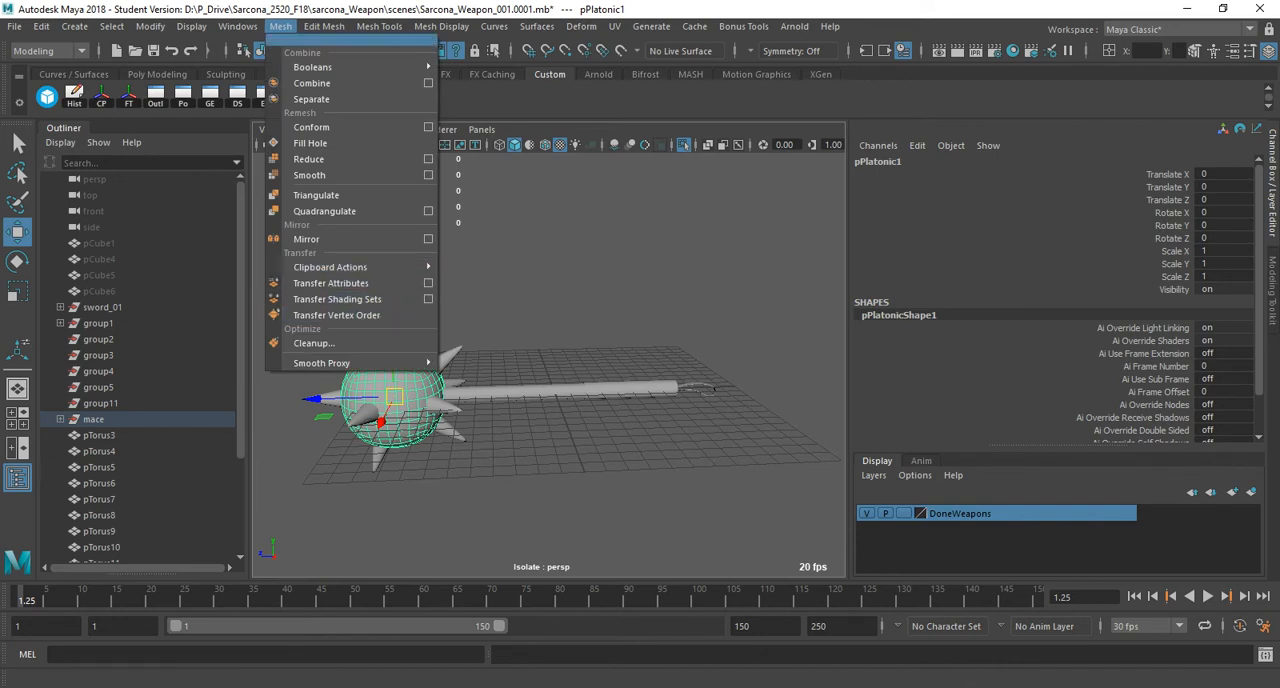
pyautogui.moveTo(324, 26)
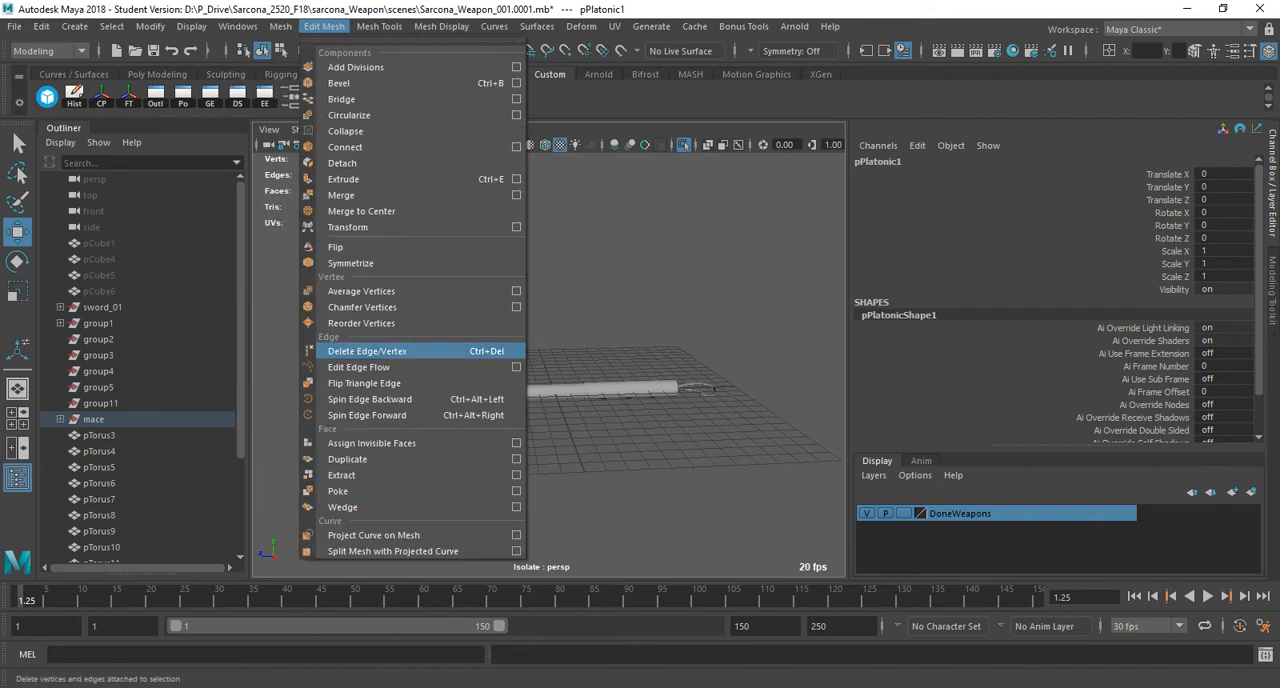
pyautogui.moveTo(379, 26)
pyautogui.moveTo(441, 26)
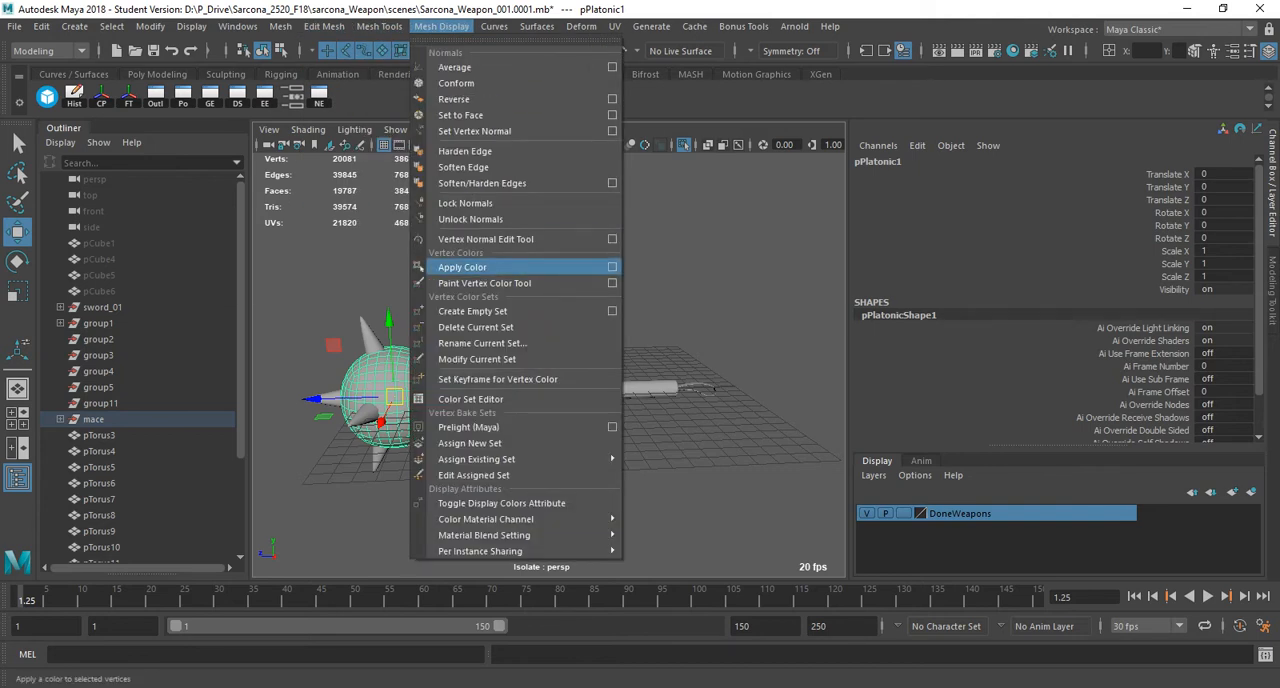
pyautogui.click(612, 267)
pyautogui.click(412, 214)
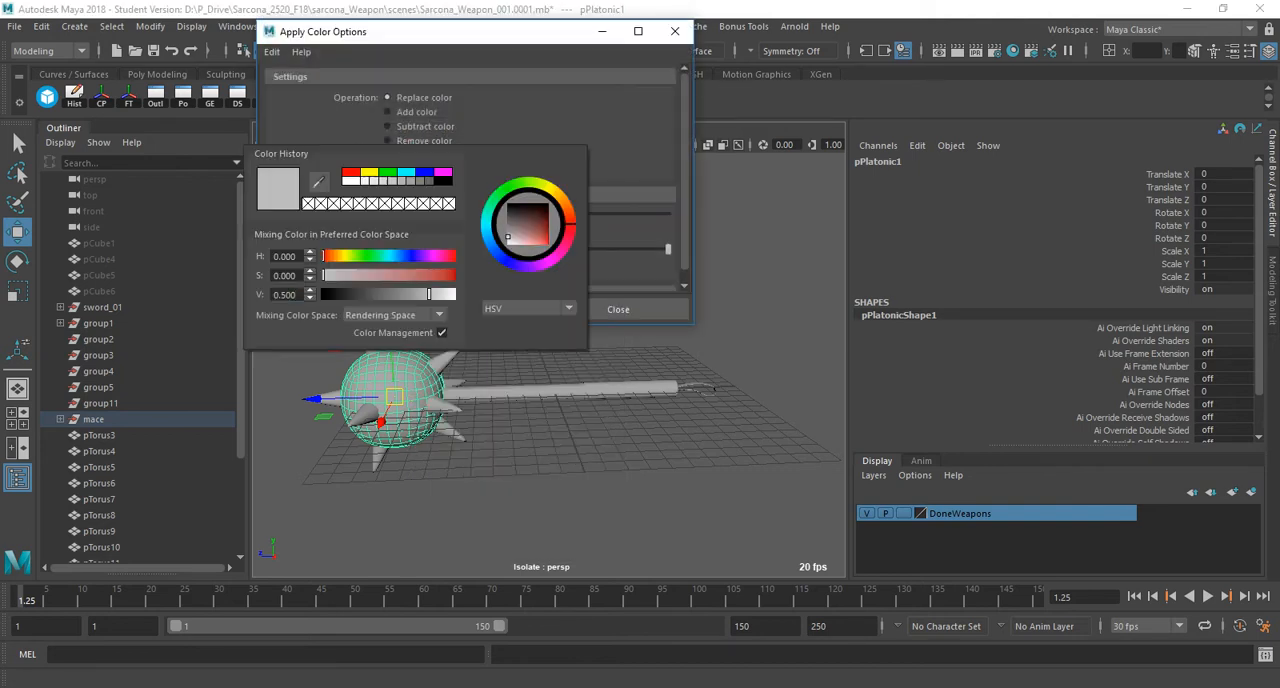
pyautogui.click(351, 172)
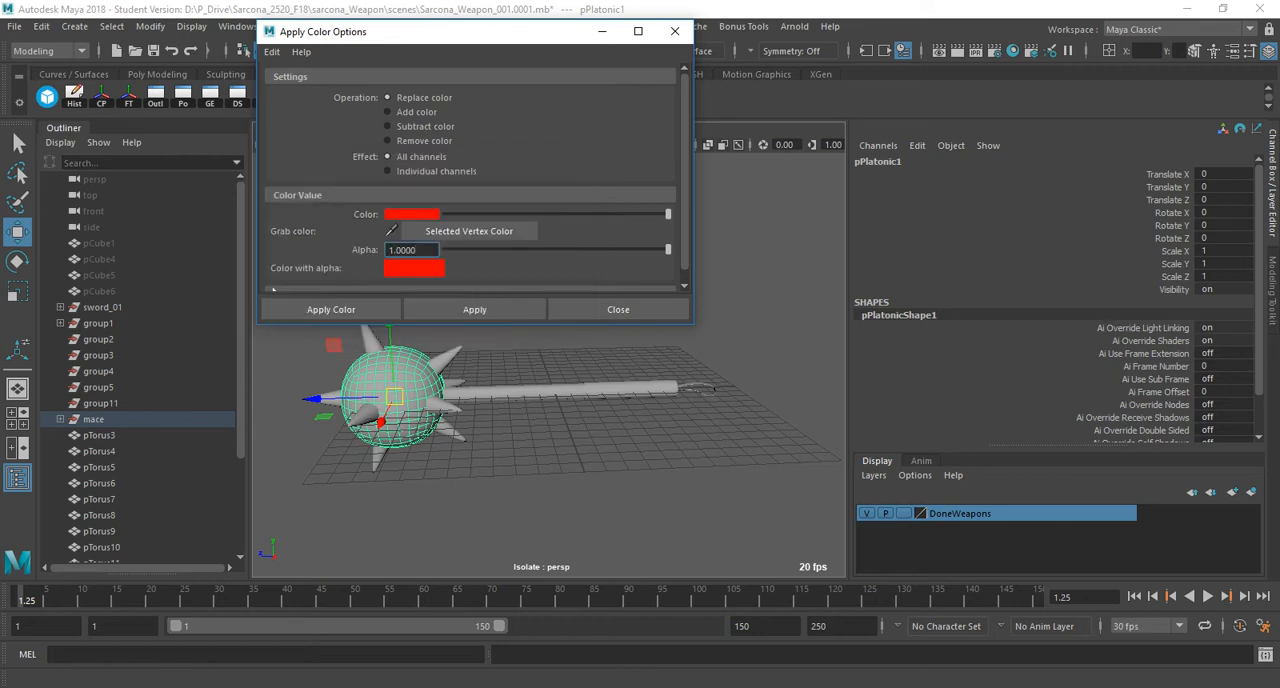
pyautogui.click(474, 309)
# Select the ball with all its spikes and apply a green vertex color to them.
pyautogui.keyDown('alt'); pyautogui.moveTo(520, 400); pyautogui.dragTo(585, 390); pyautogui.keyUp('alt')
pyautogui.moveTo(351, 341); pyautogui.dragTo(527, 499)
pyautogui.keyDown('ctrl'); pyautogui.moveTo(613, 389); pyautogui.dragTo(707, 459); pyautogui.keyUp('ctrl')
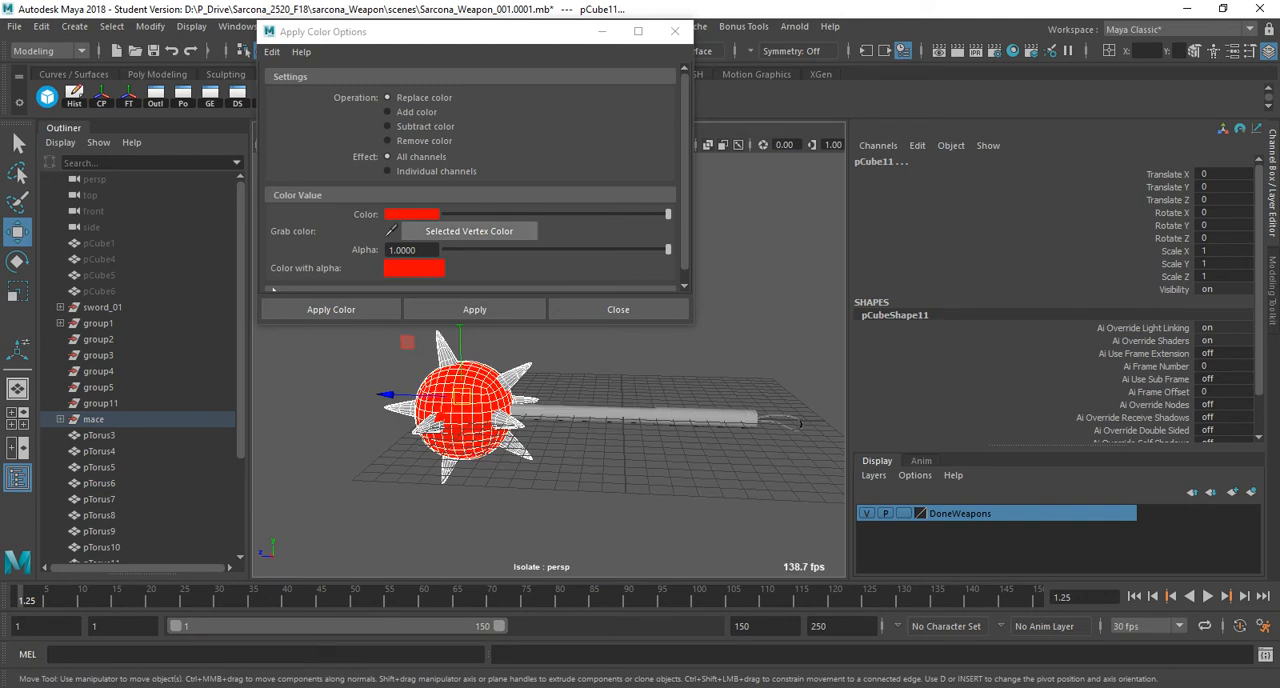
pyautogui.click(411, 213)
pyautogui.click(404, 170)
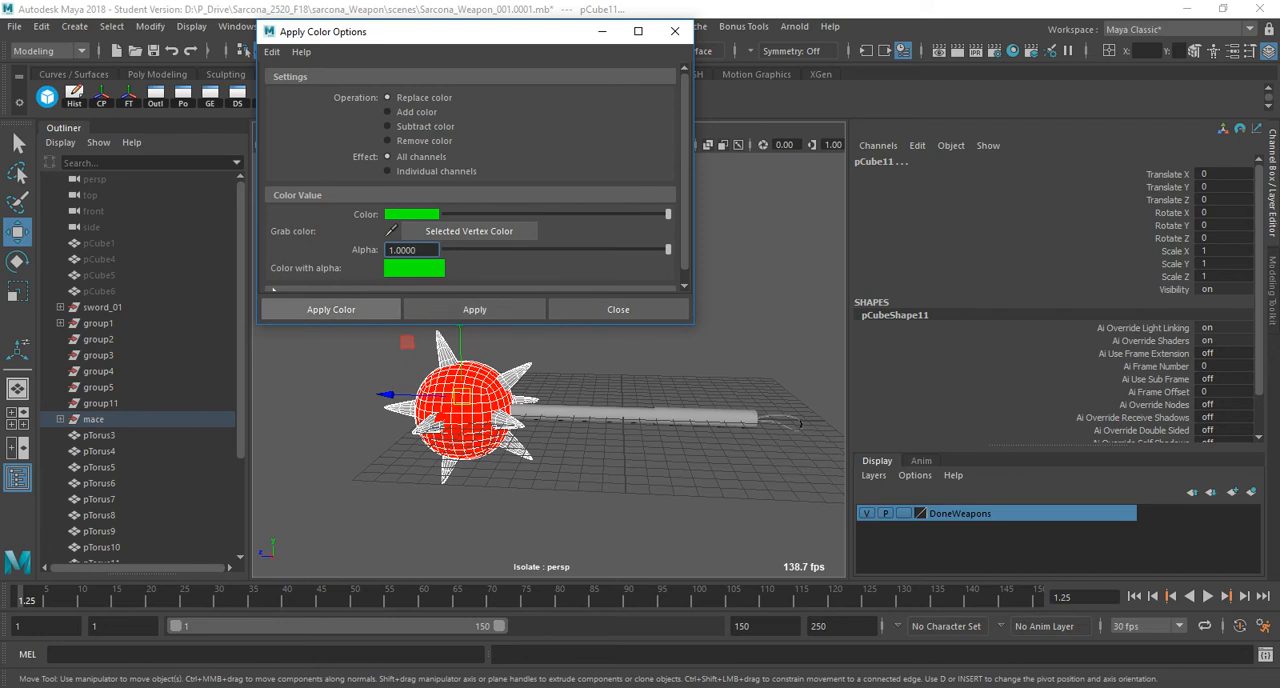
pyautogui.click(475, 309)
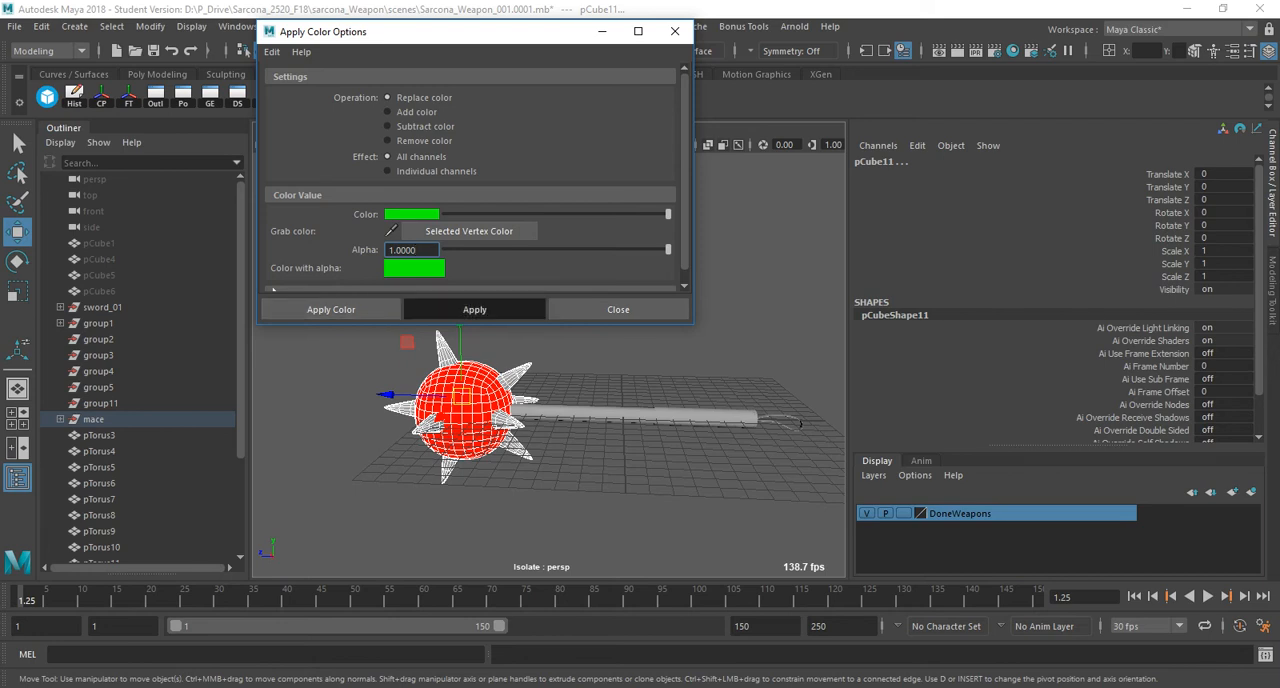
# Apply a cyan vertex color to the handle's shaft next to the ball.
pyautogui.click(565, 413)
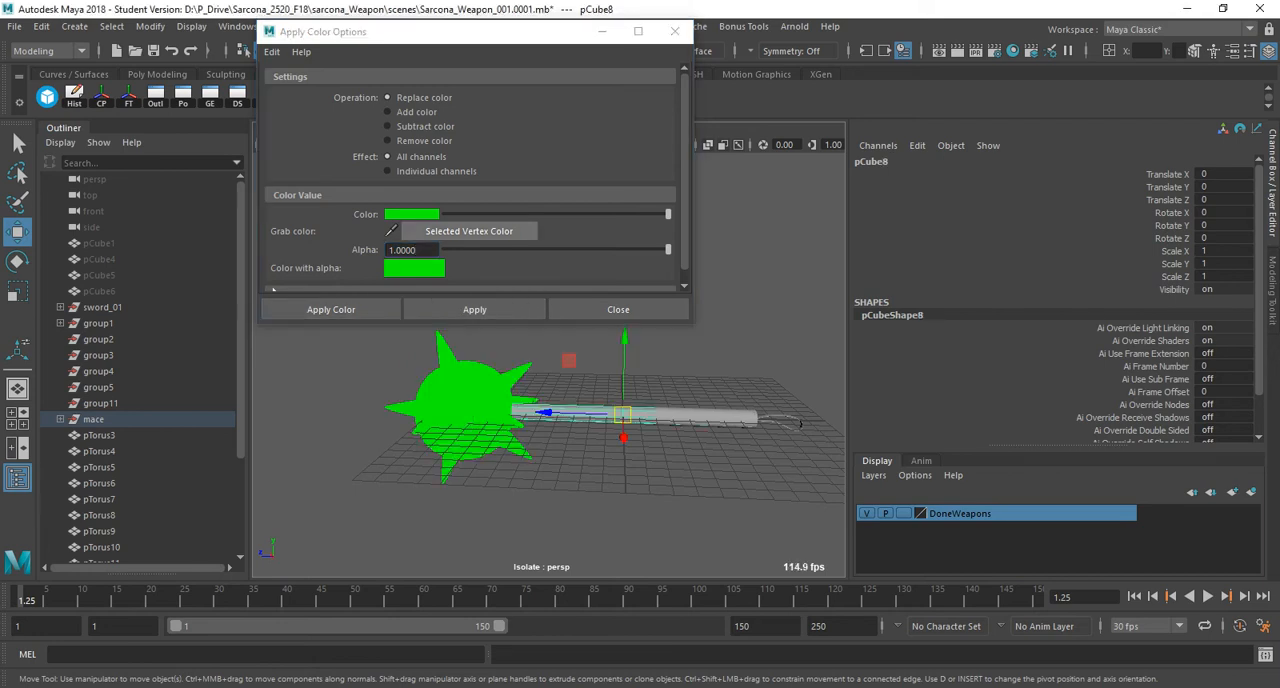
pyautogui.click(411, 214)
pyautogui.click(426, 170)
pyautogui.click(470, 309)
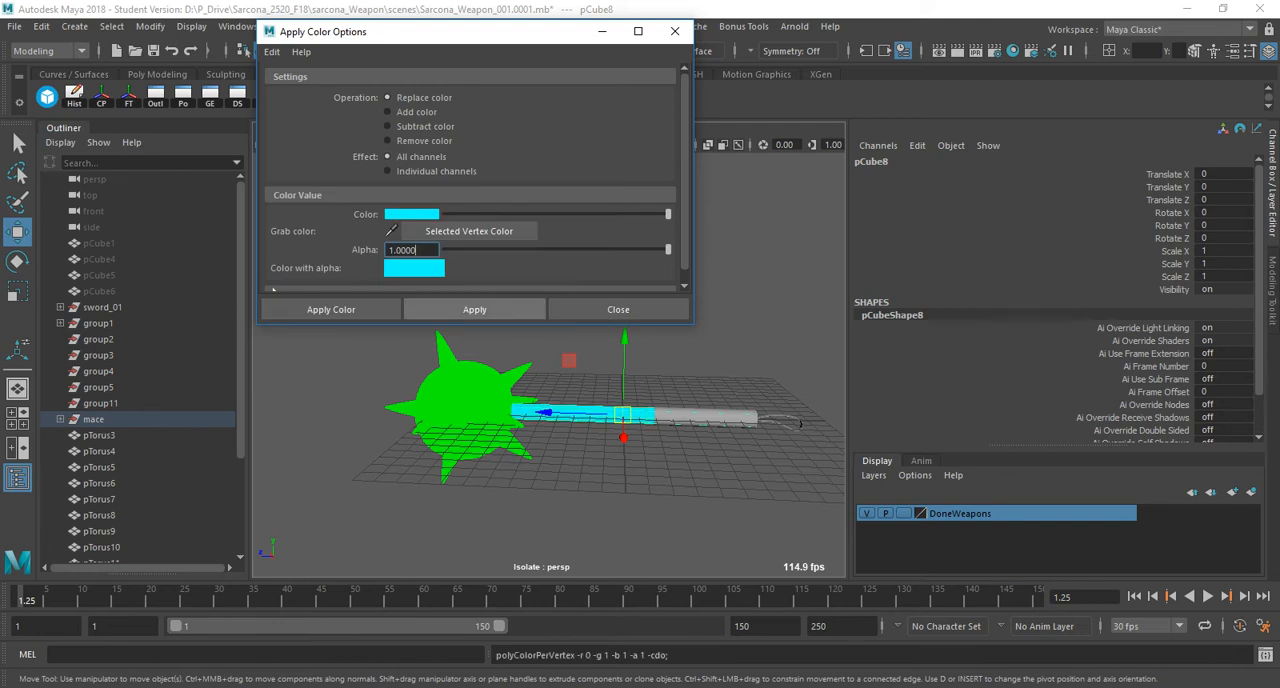
# Apply a magenta vertex color to the wrapped grip at the end of the handle.
pyautogui.click(704, 417)
pyautogui.click(474, 309)
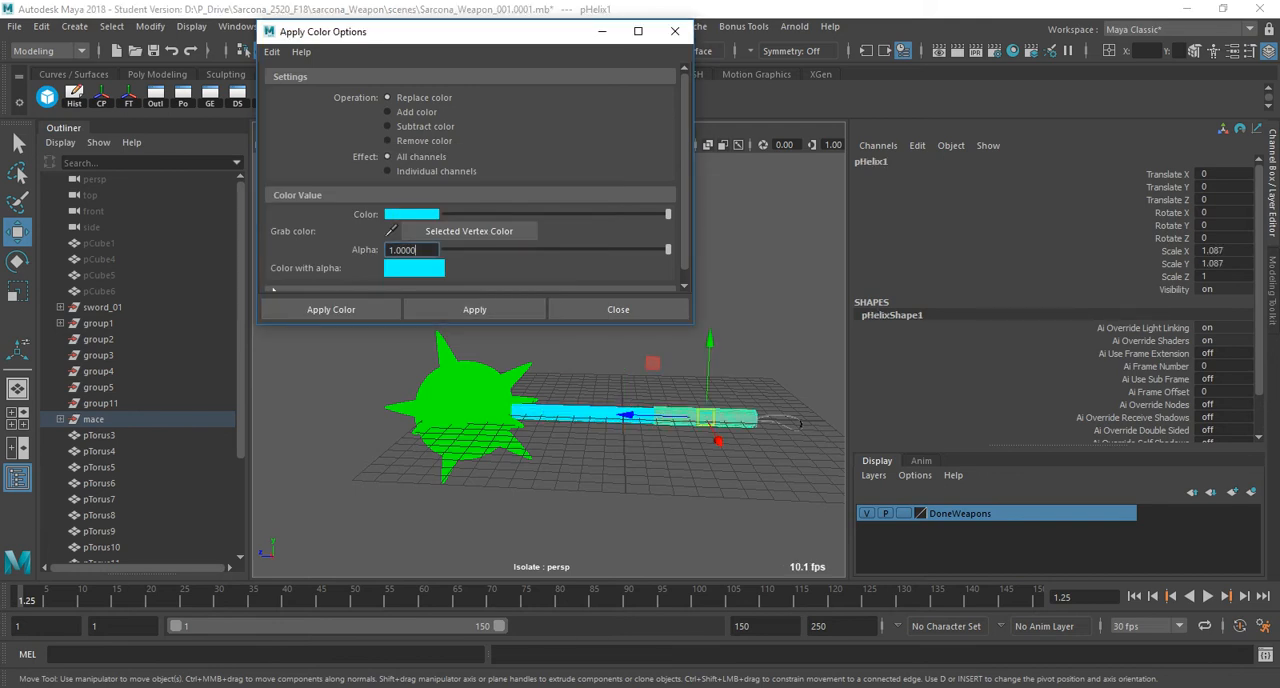
pyautogui.click(411, 214)
pyautogui.click(456, 170)
pyautogui.click(474, 309)
# Apply a blue vertex color to the strap loop and close the color options.
pyautogui.click(790, 428)
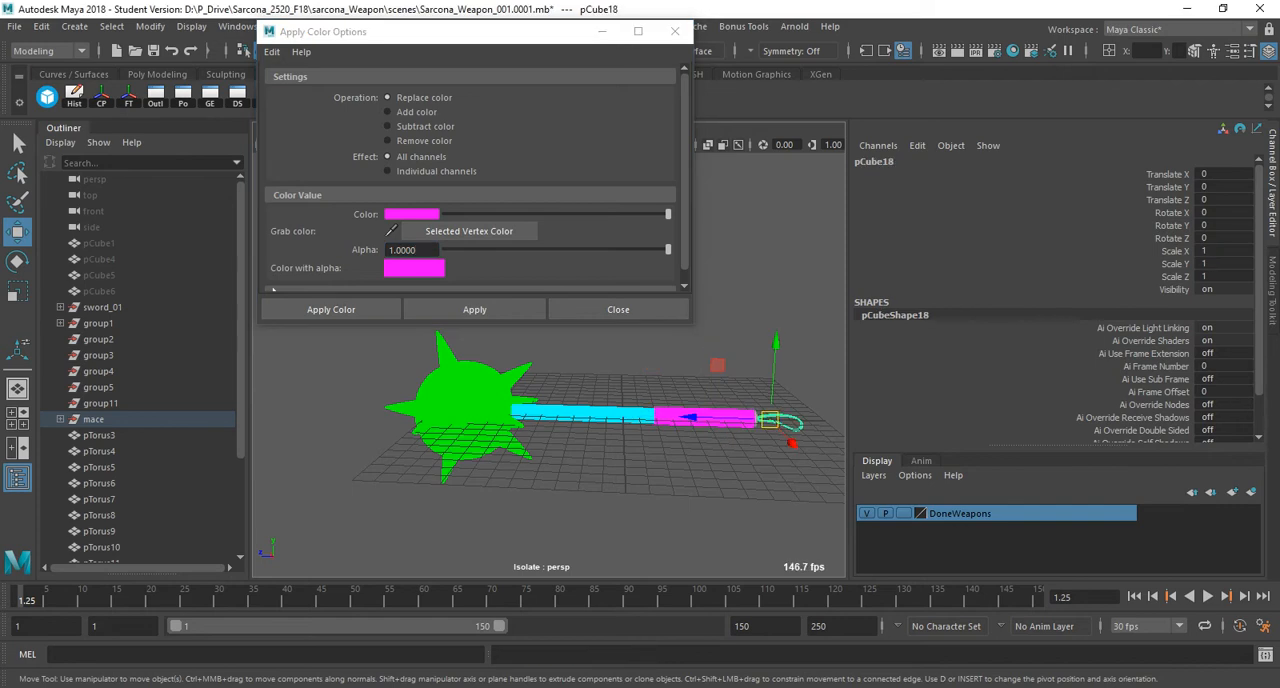
pyautogui.click(412, 214)
pyautogui.click(443, 171)
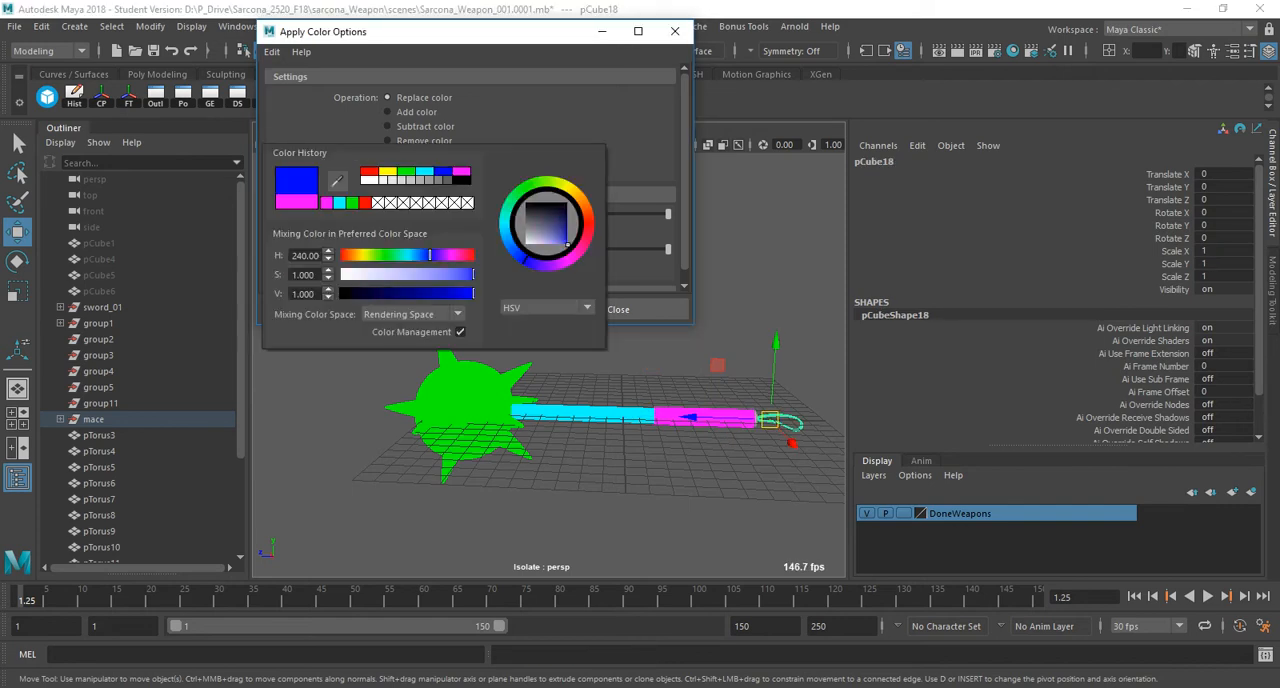
pyautogui.click(474, 309)
pyautogui.click(618, 309)
pyautogui.click(622, 312)
pyautogui.keyDown('alt'); pyautogui.moveTo(622, 312); pyautogui.dragTo(530, 328); pyautogui.keyUp('alt')
pyautogui.moveTo(348, 280); pyautogui.dragTo(828, 484)
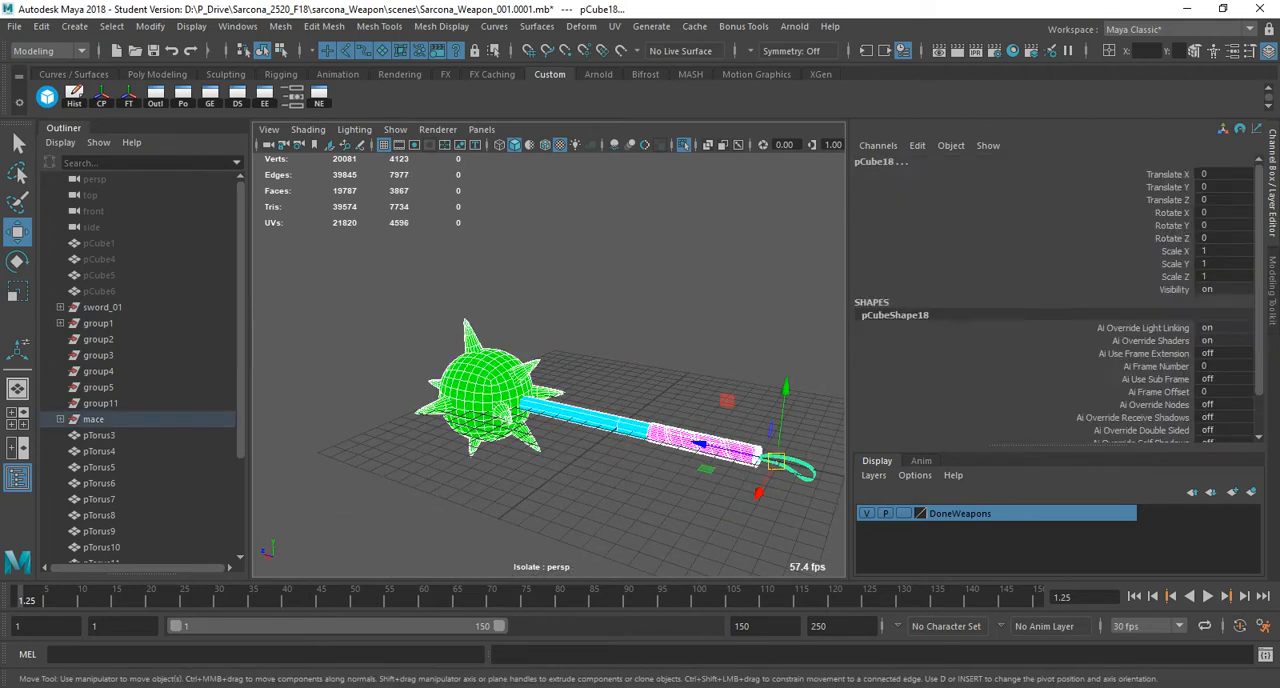
pyautogui.click(15, 27)
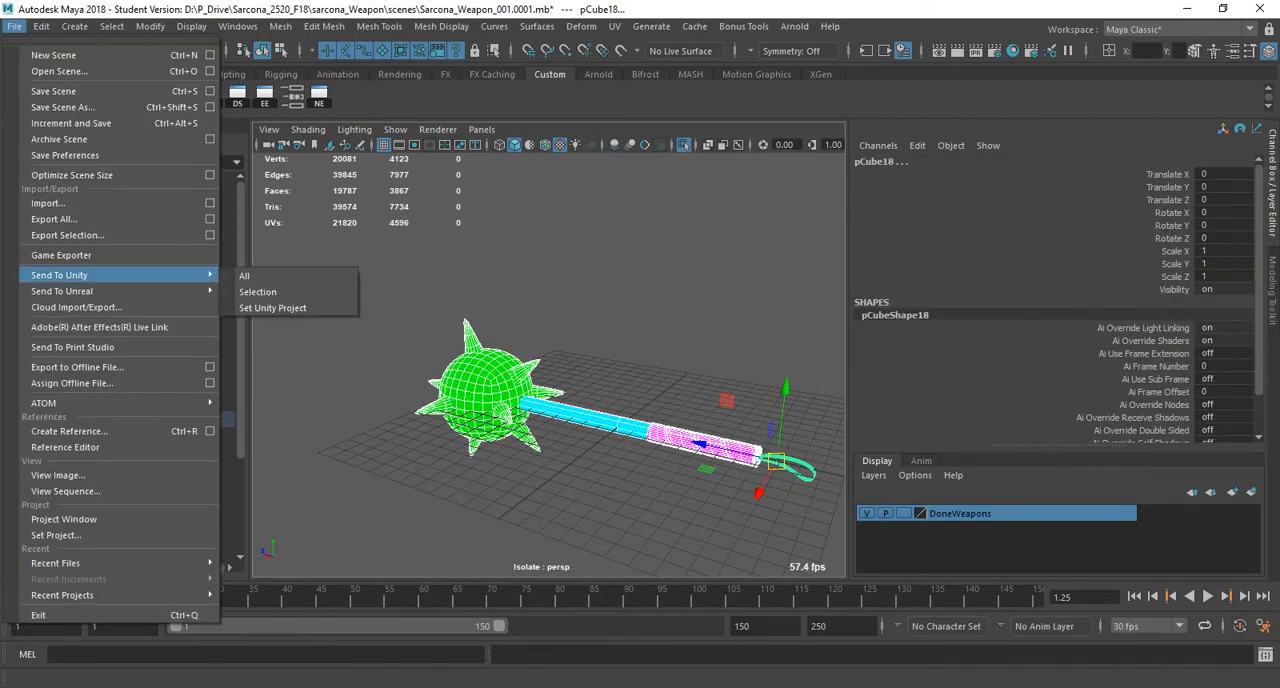
pyautogui.click(402, 282)
pyautogui.click(402, 282)
# Select only the spikes around the ball and apply a yellow vertex color to them.
pyautogui.click(484, 384)
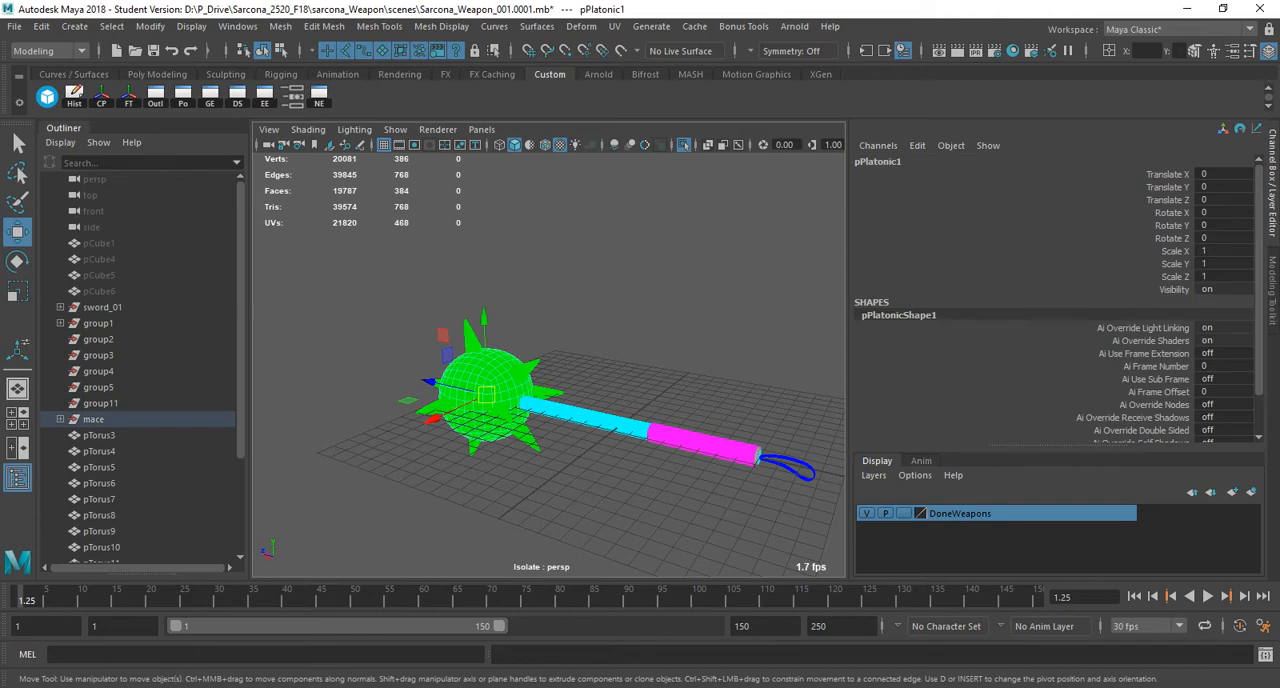
pyautogui.keyDown('shift'); pyautogui.moveTo(392, 258); pyautogui.dragTo(568, 474); pyautogui.keyUp('shift')
pyautogui.keyDown('shift'); pyautogui.click(590, 416); pyautogui.keyUp('shift')
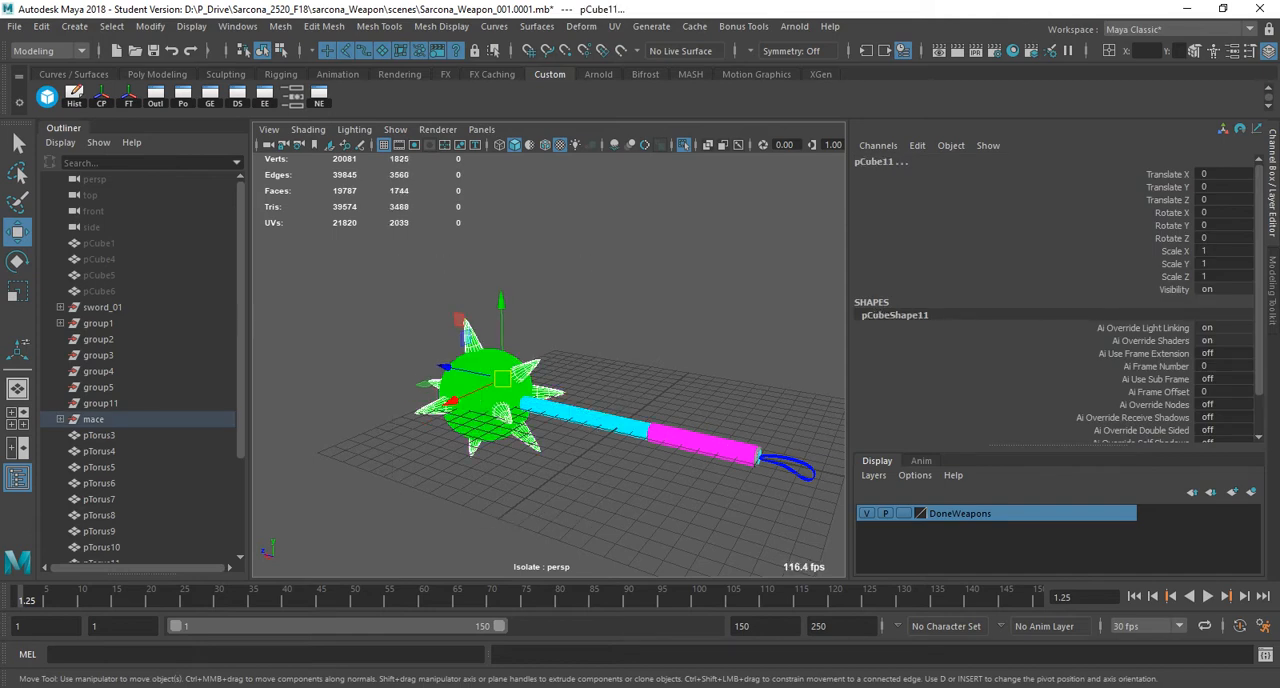
pyautogui.click(441, 26)
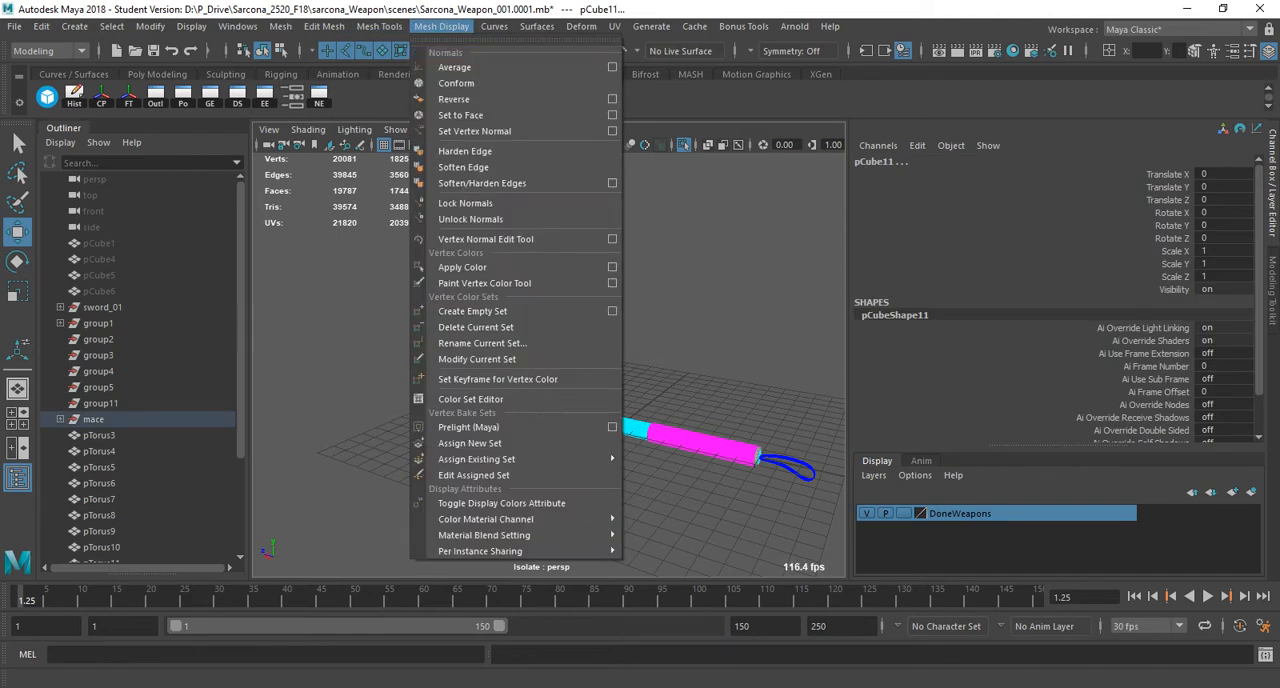
pyautogui.click(612, 267)
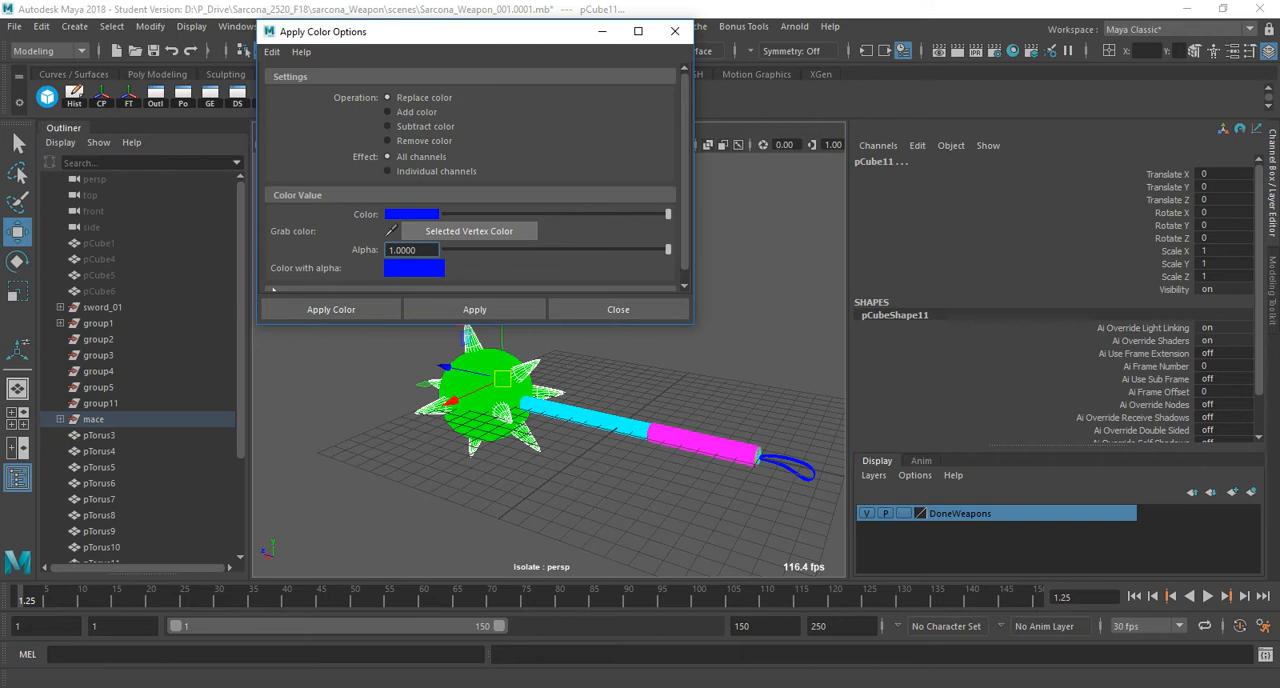
pyautogui.click(411, 214)
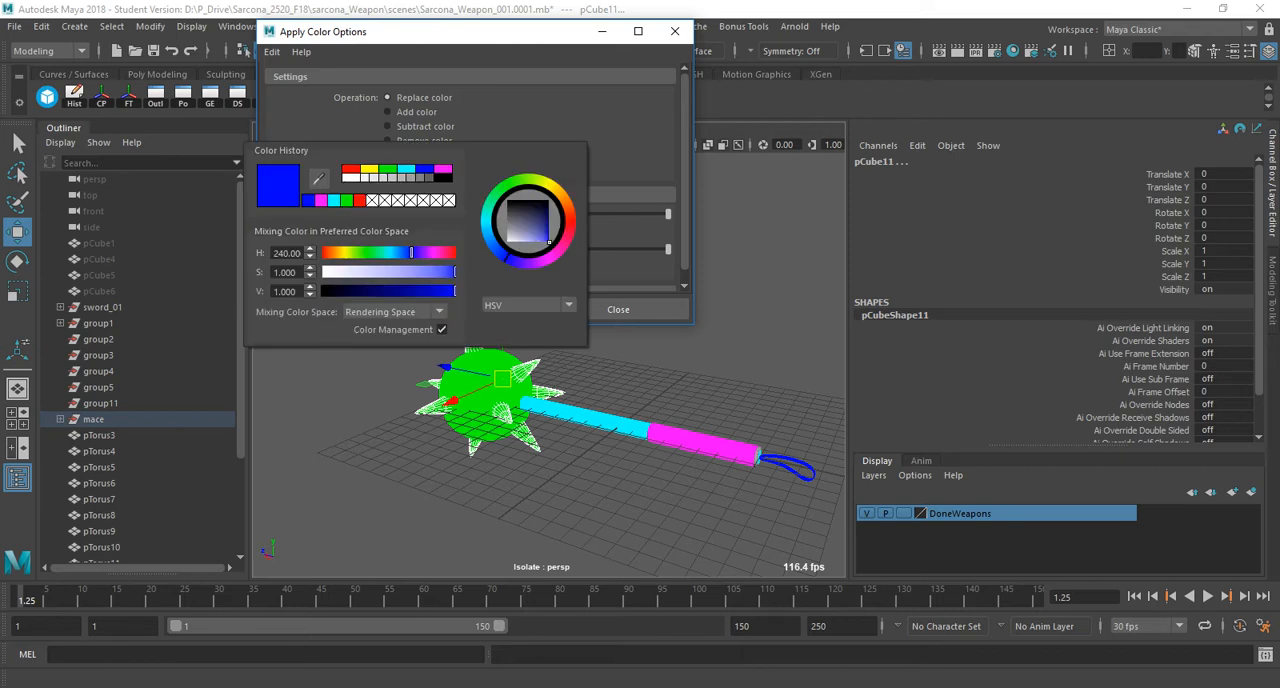
pyautogui.click(370, 169)
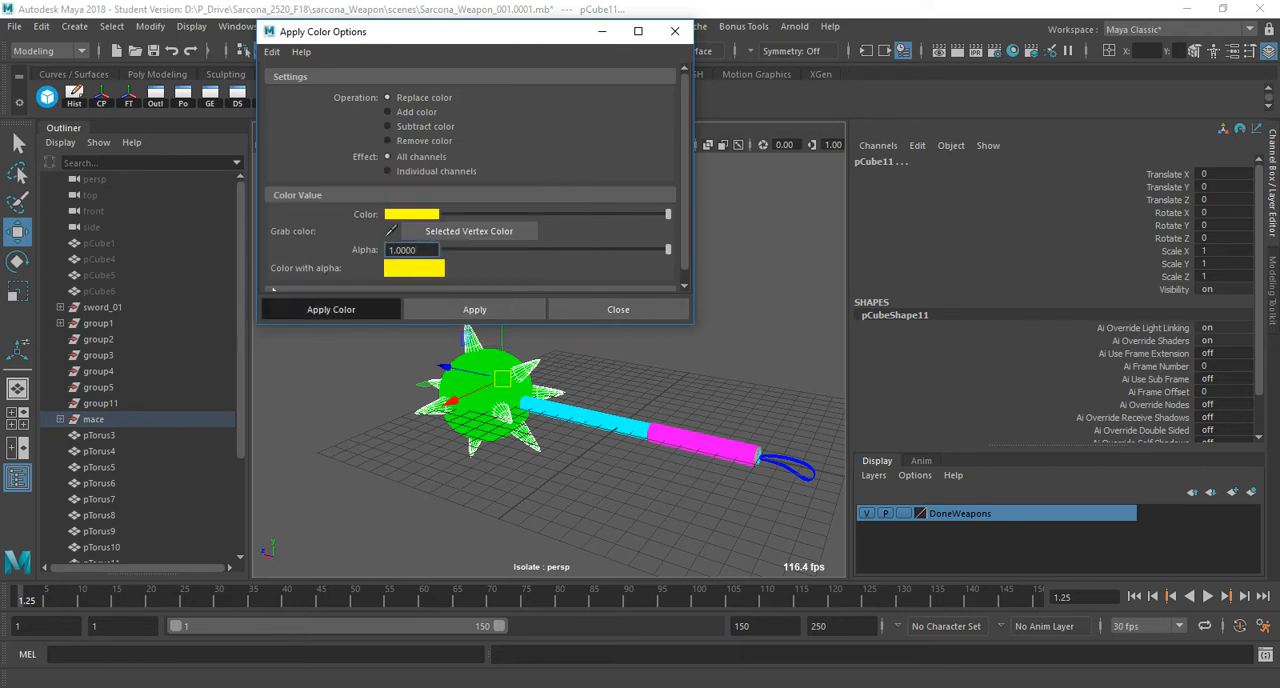
pyautogui.click(330, 309)
# Select the whole mace and set up an export of the selection, naming the file with the creator's surname followed by "_Weapon".
pyautogui.moveTo(371, 293); pyautogui.dragTo(862, 576)
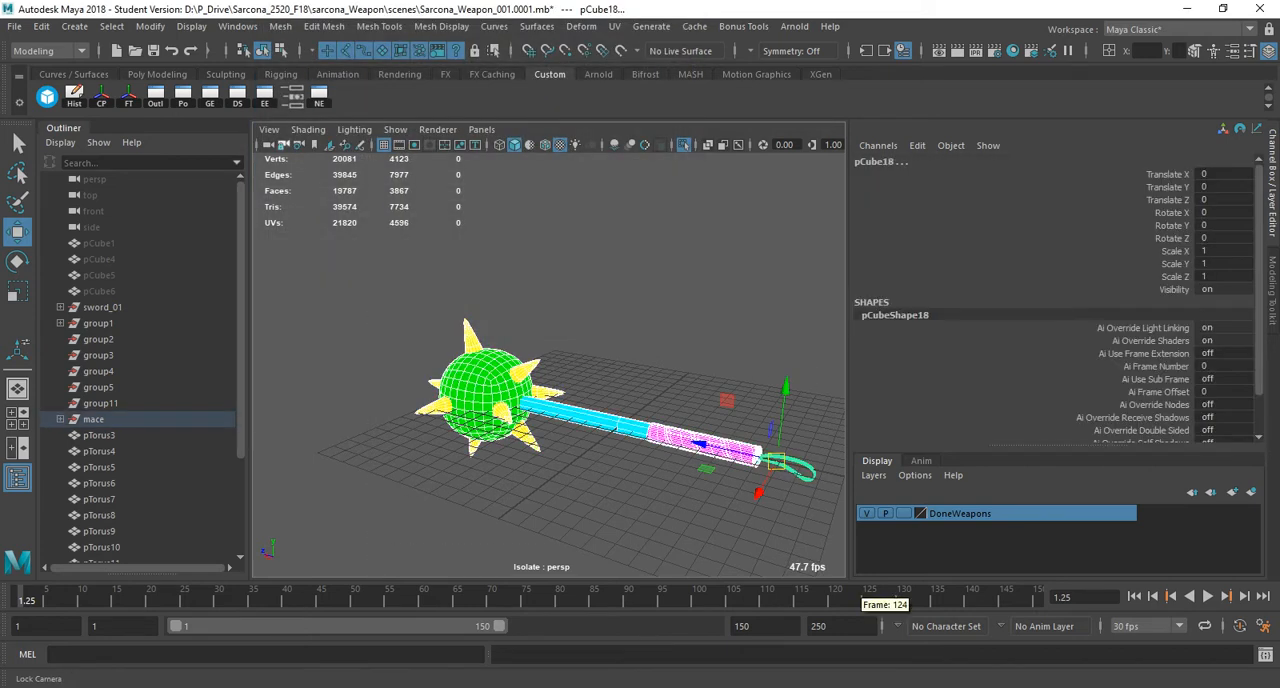
pyautogui.click(15, 26)
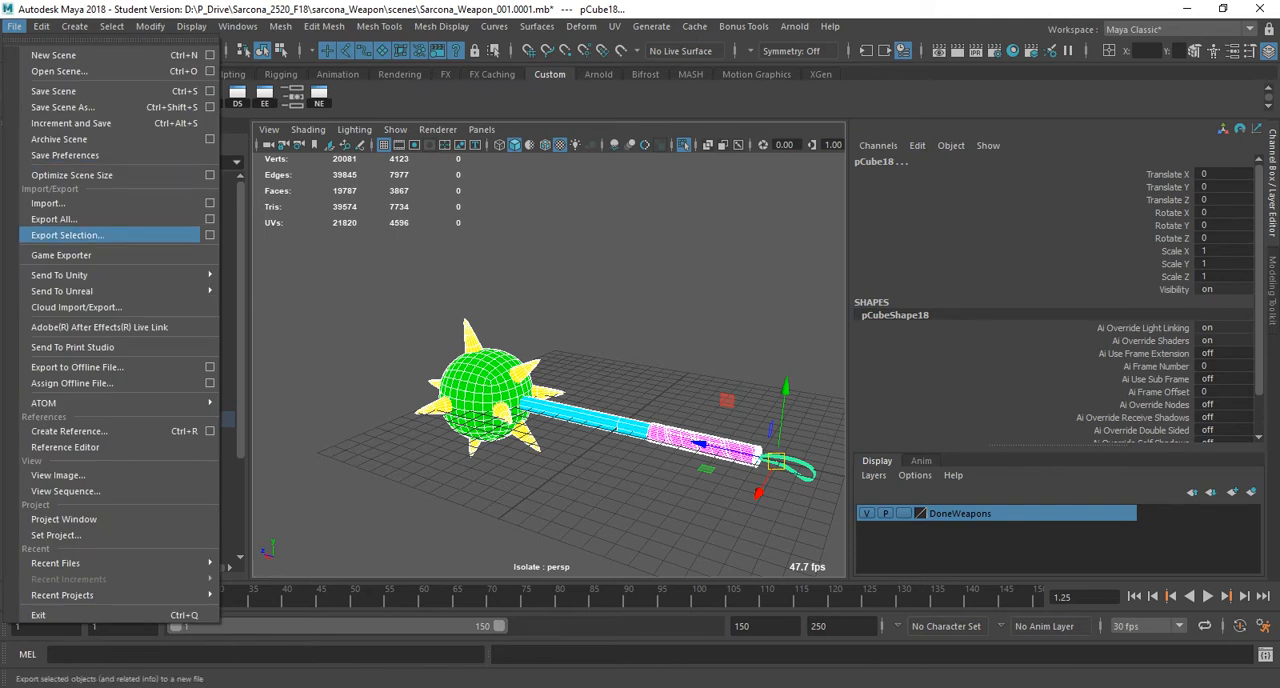
pyautogui.click(60, 232)
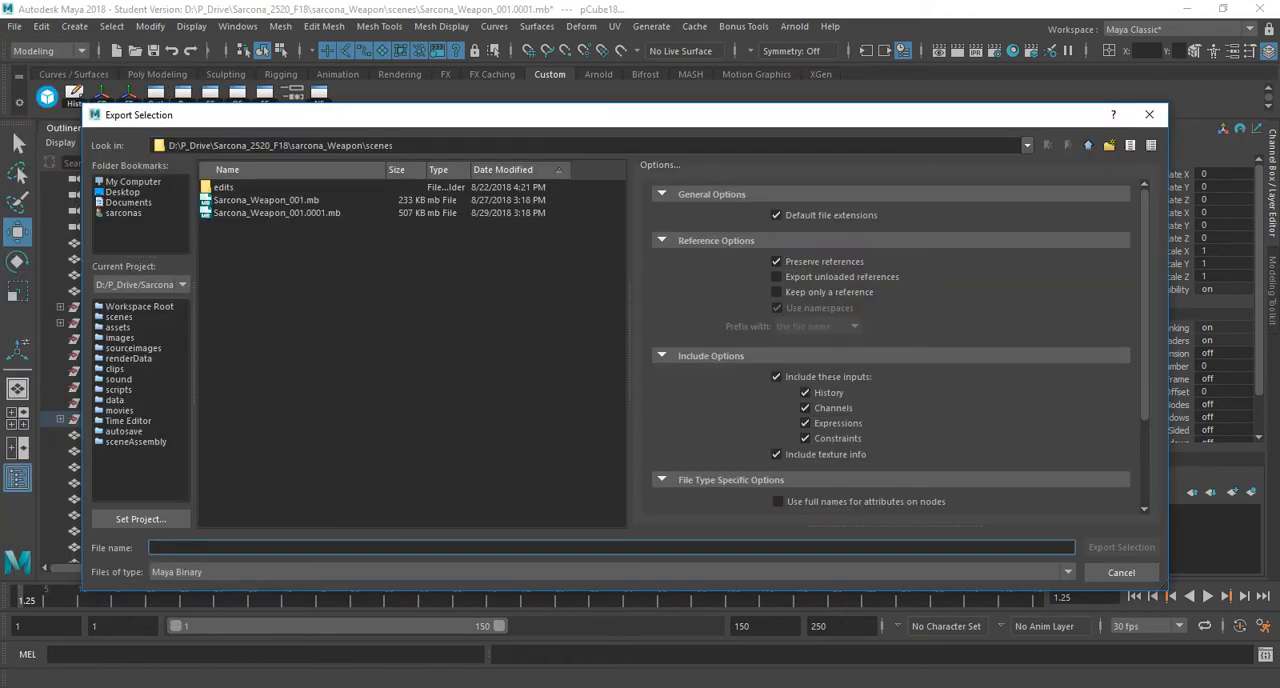
pyautogui.write('Sarcona_')
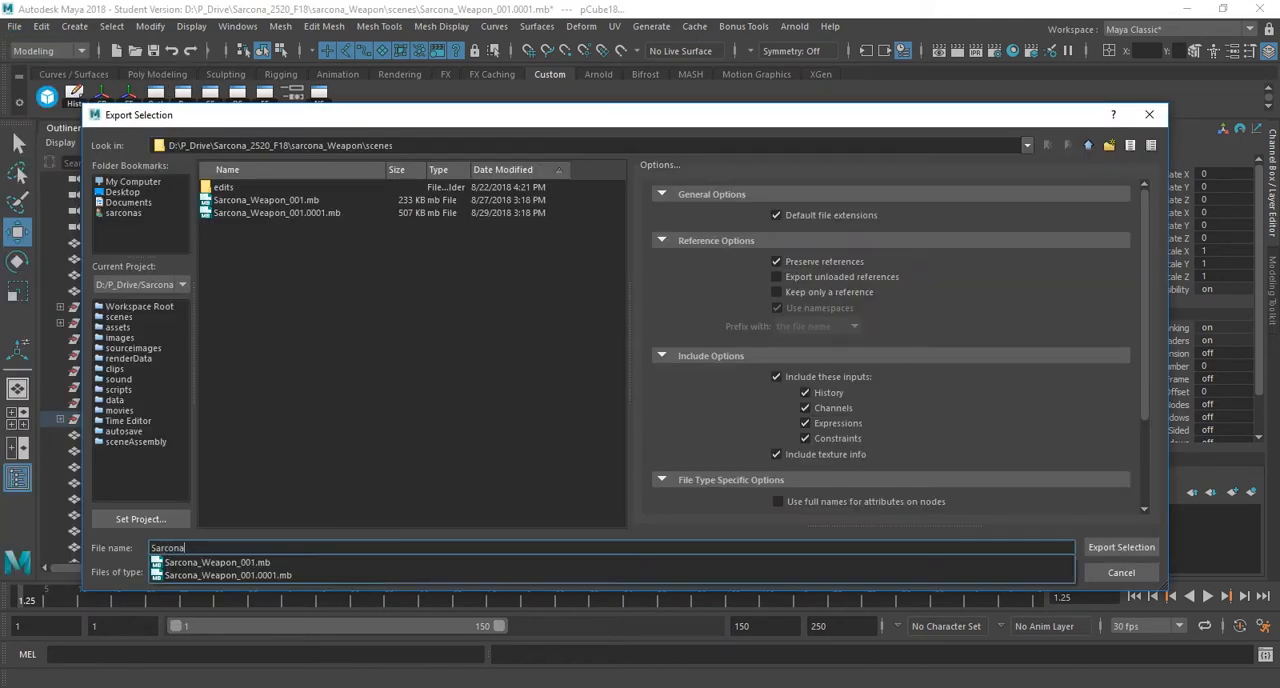
pyautogui.write('O')
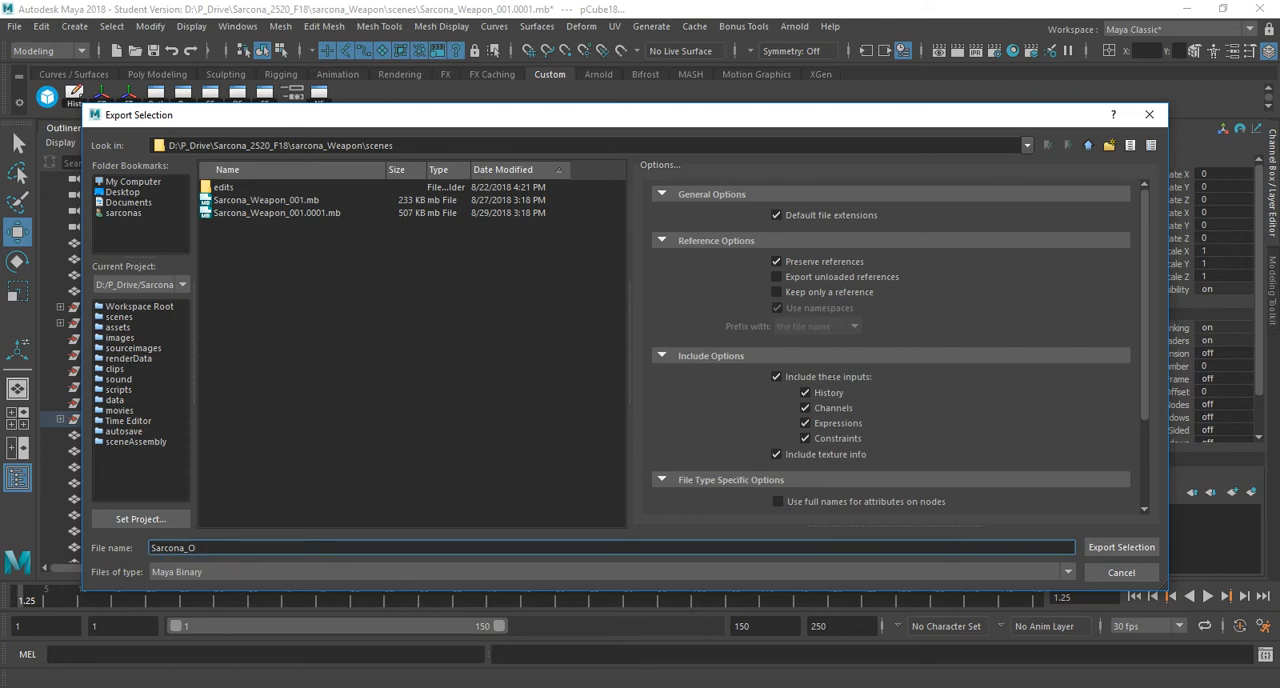
pyautogui.press('BackSpace')
pyautogui.write('Weapon')
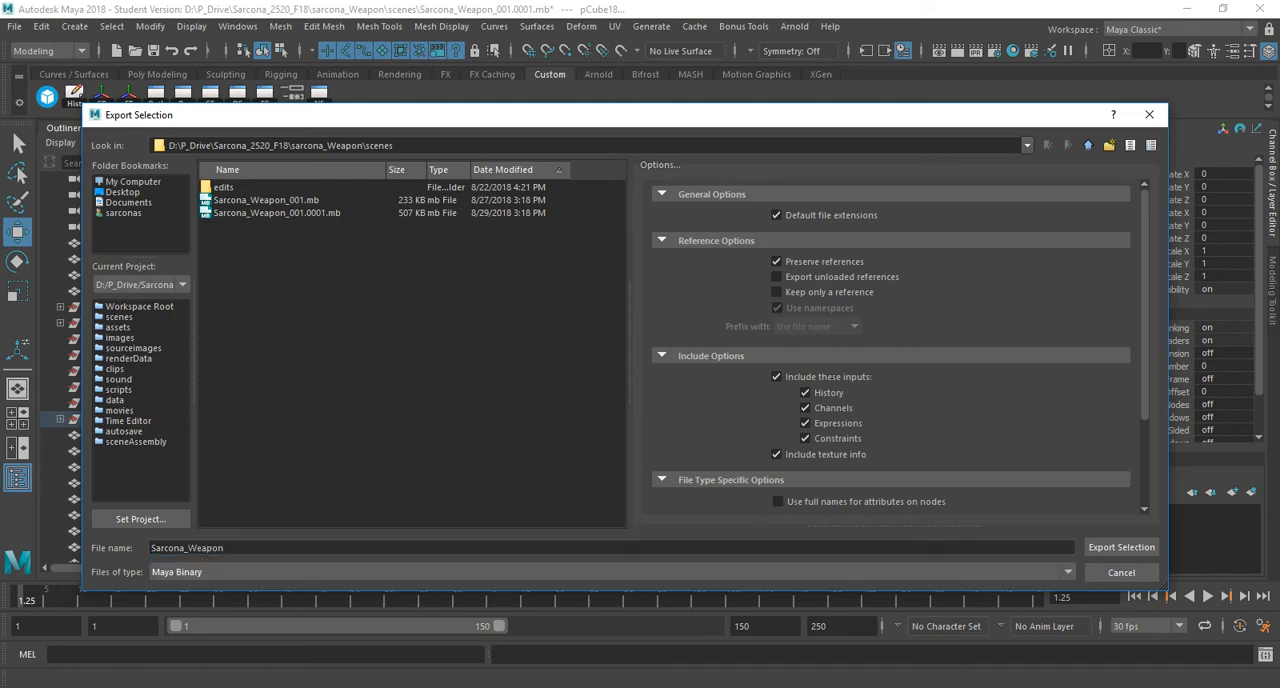
# Set the export file type to OBJexport and export the selected mace into the project's scenes folder.
pyautogui.click(612, 572)
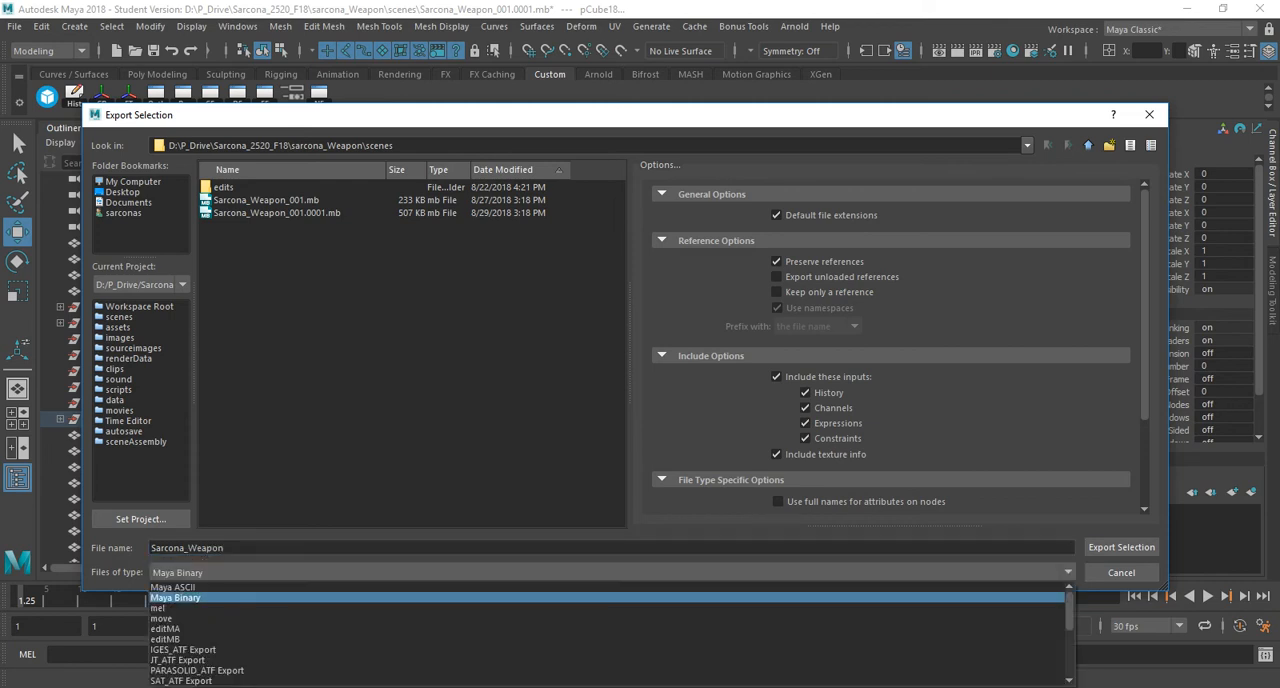
pyautogui.scroll(-4, 612, 617)
pyautogui.click(172, 681)
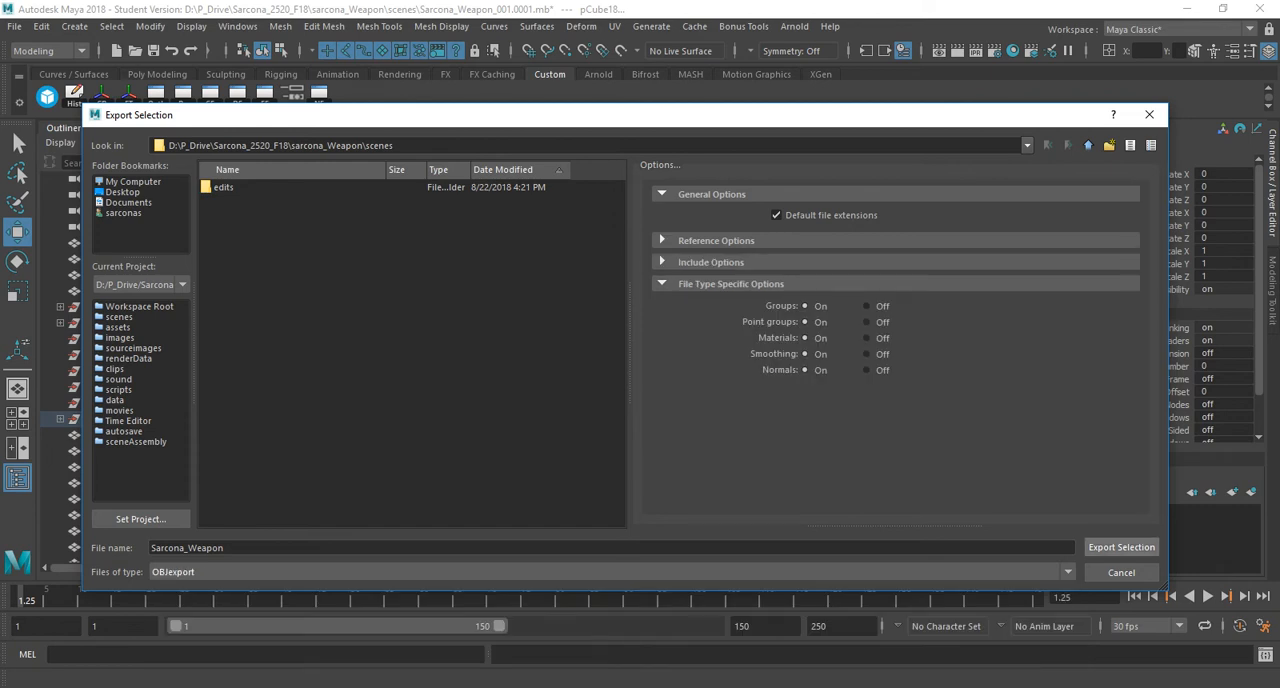
pyautogui.click(1121, 547)
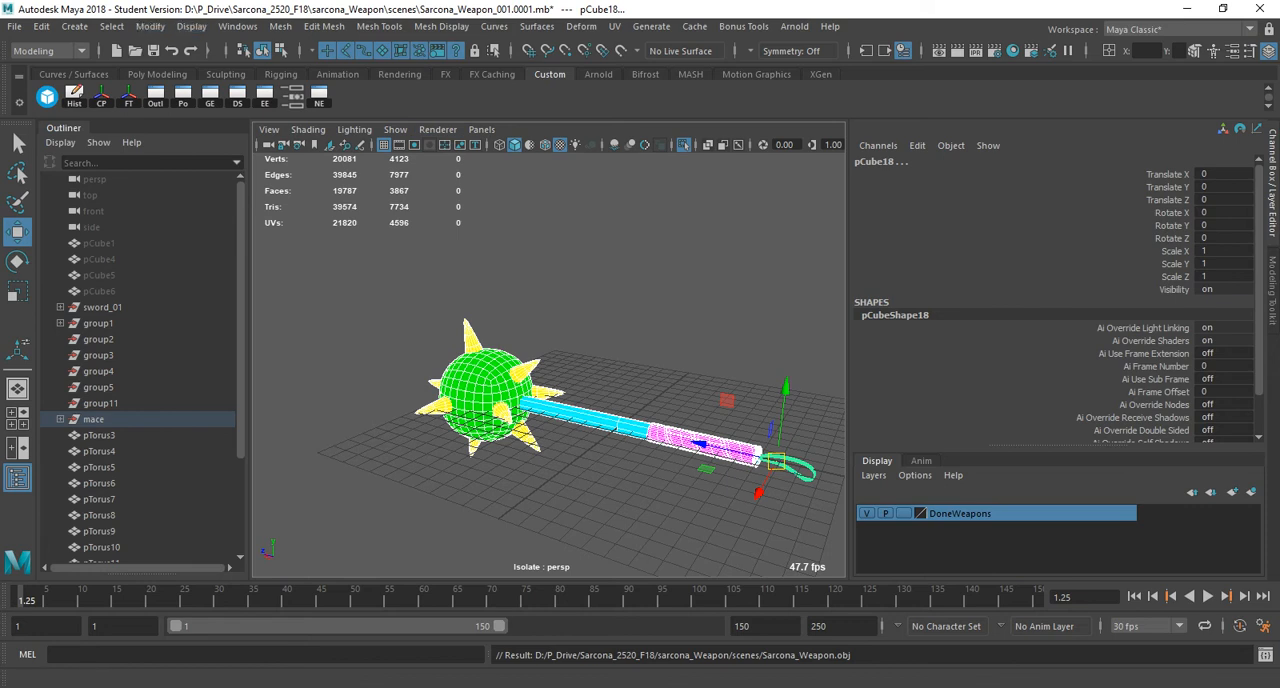
# Check the load status of the objExport.mll plug-in in the Plug-in Manager and close it.
pyautogui.click(237, 26)
pyautogui.moveTo(284, 179)
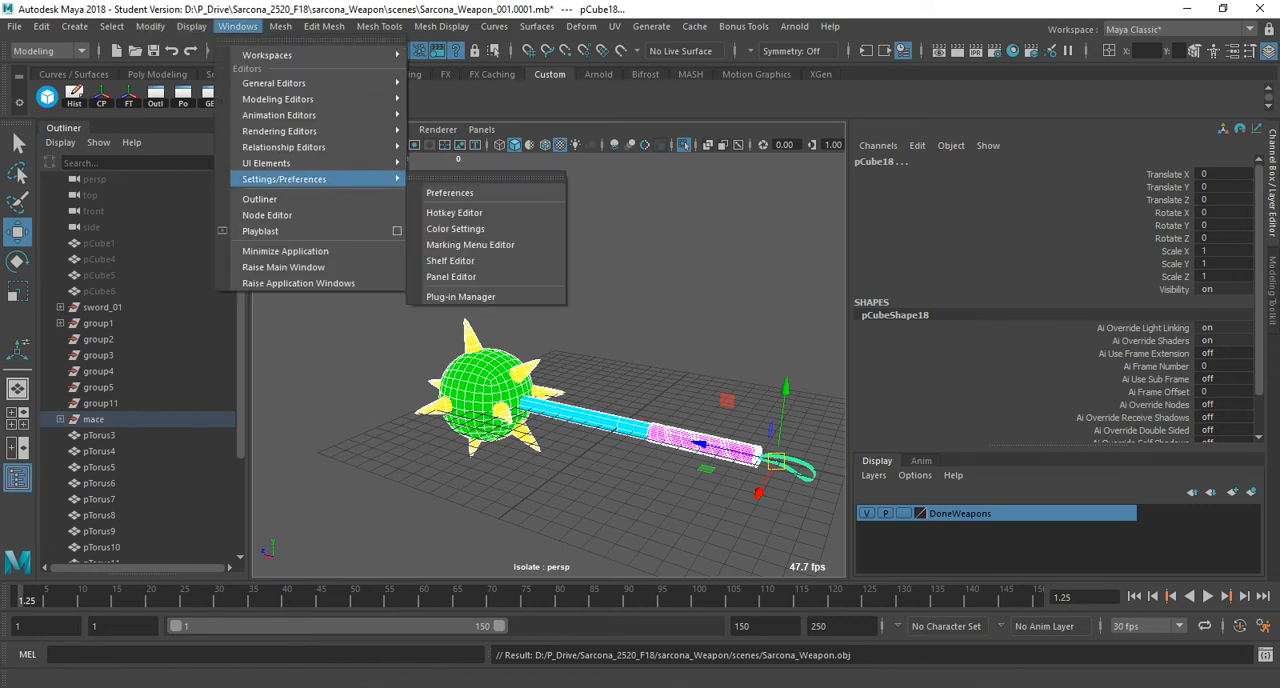
pyautogui.click(460, 296)
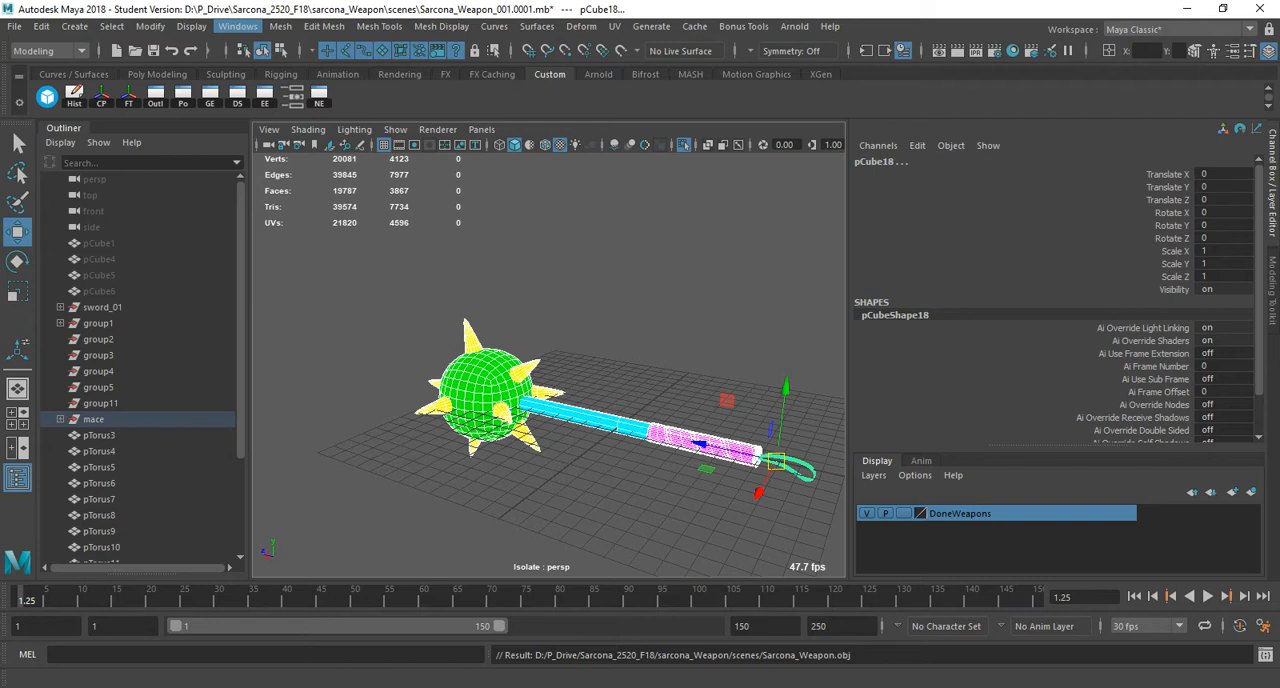
pyautogui.scroll(-5, 614, 420)
pyautogui.scroll(-2, 610, 420)
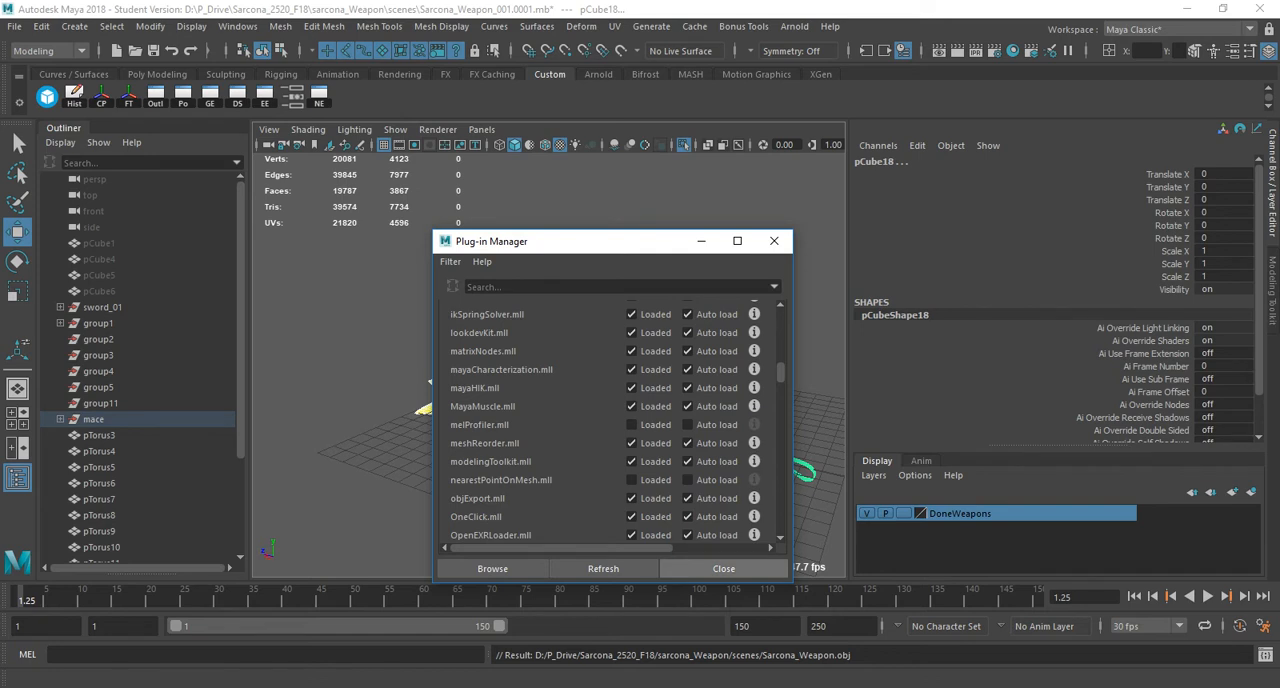
pyautogui.click(724, 568)
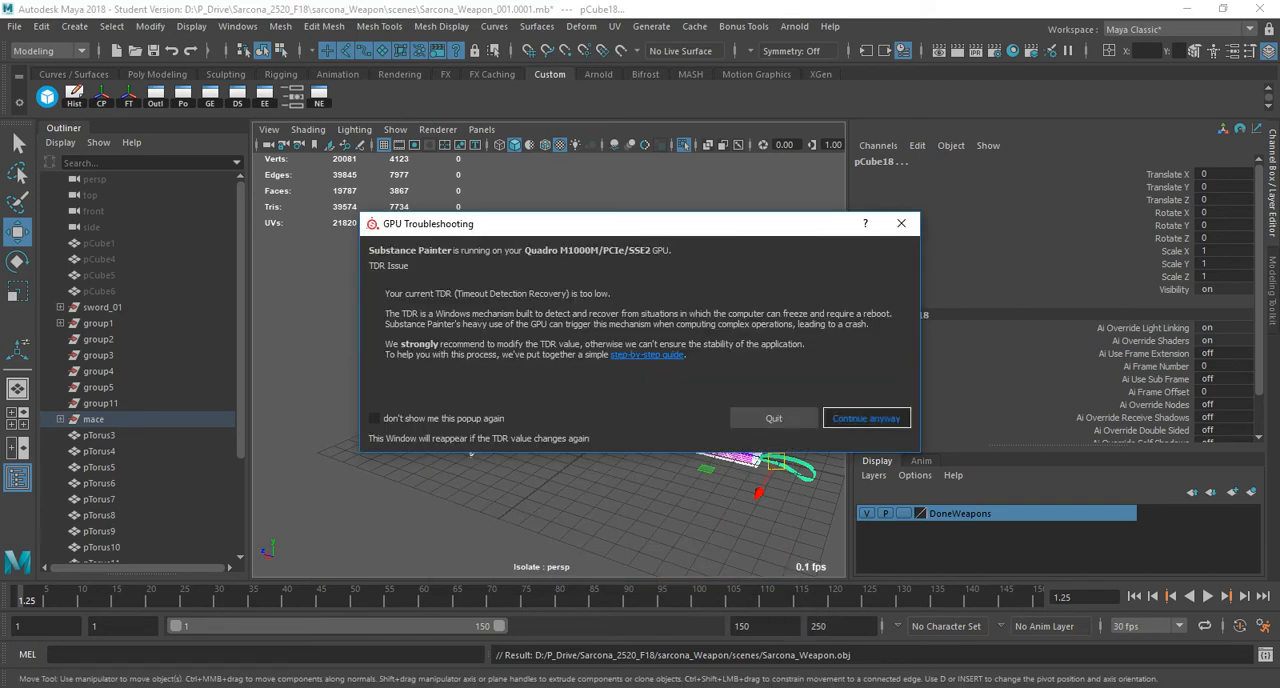
# Switch to Substance Painter, continue past the GPU warning and welcome dialogs, and start a new project.
pyautogui.click(866, 418)
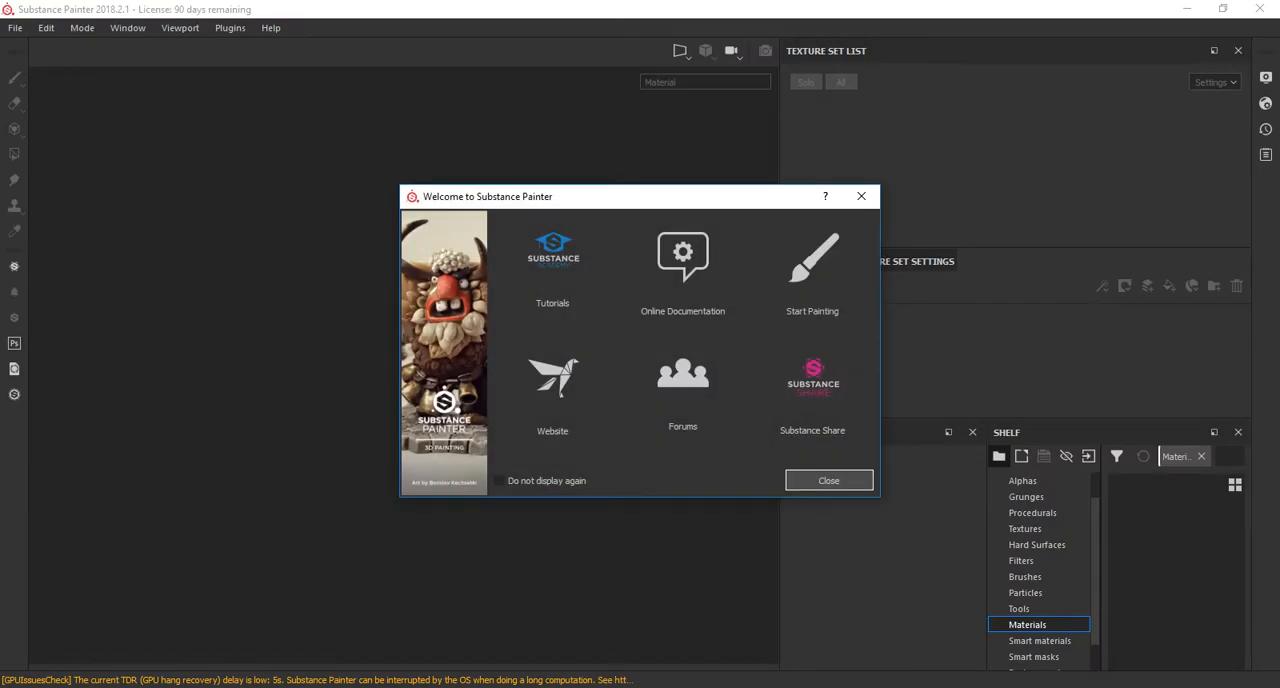
pyautogui.click(829, 480)
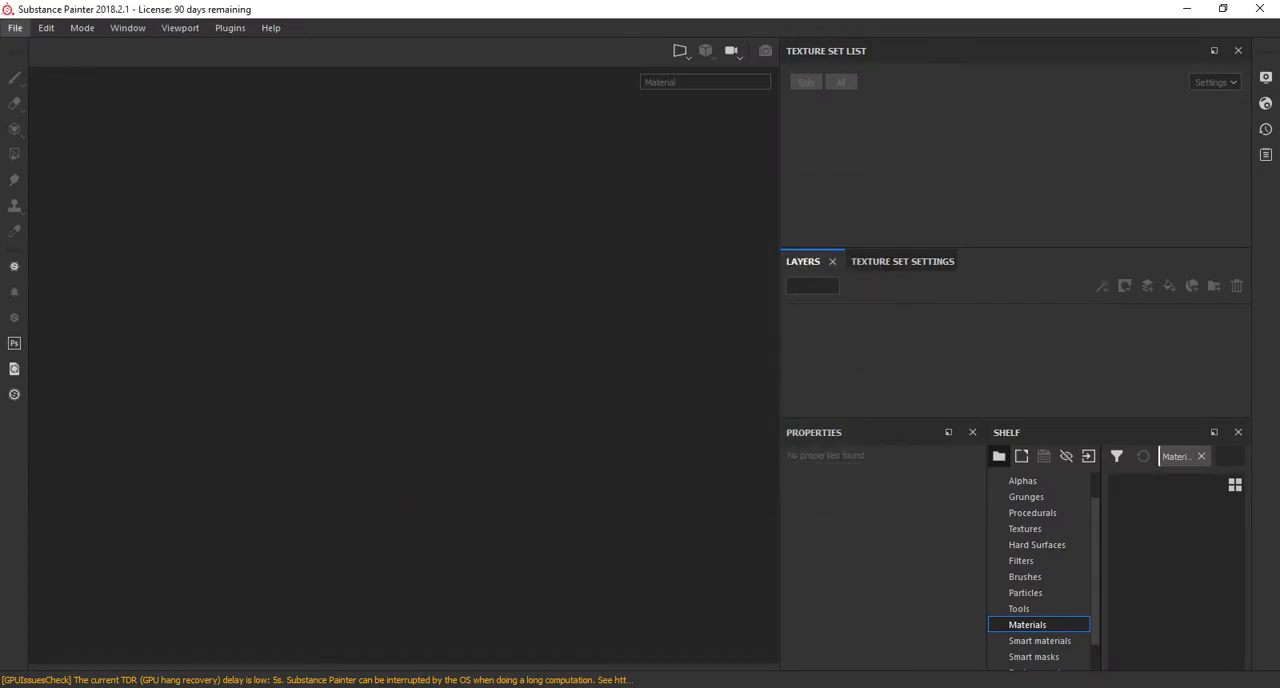
pyautogui.click(15, 27)
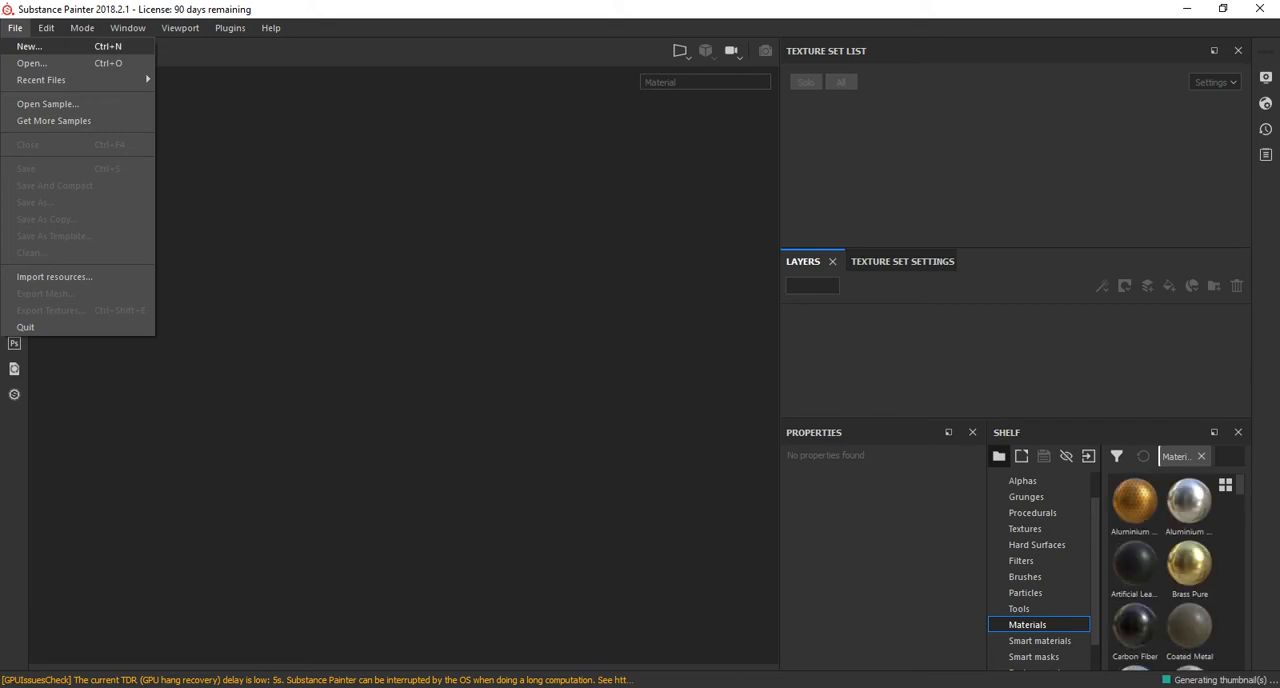
pyautogui.click(29, 46)
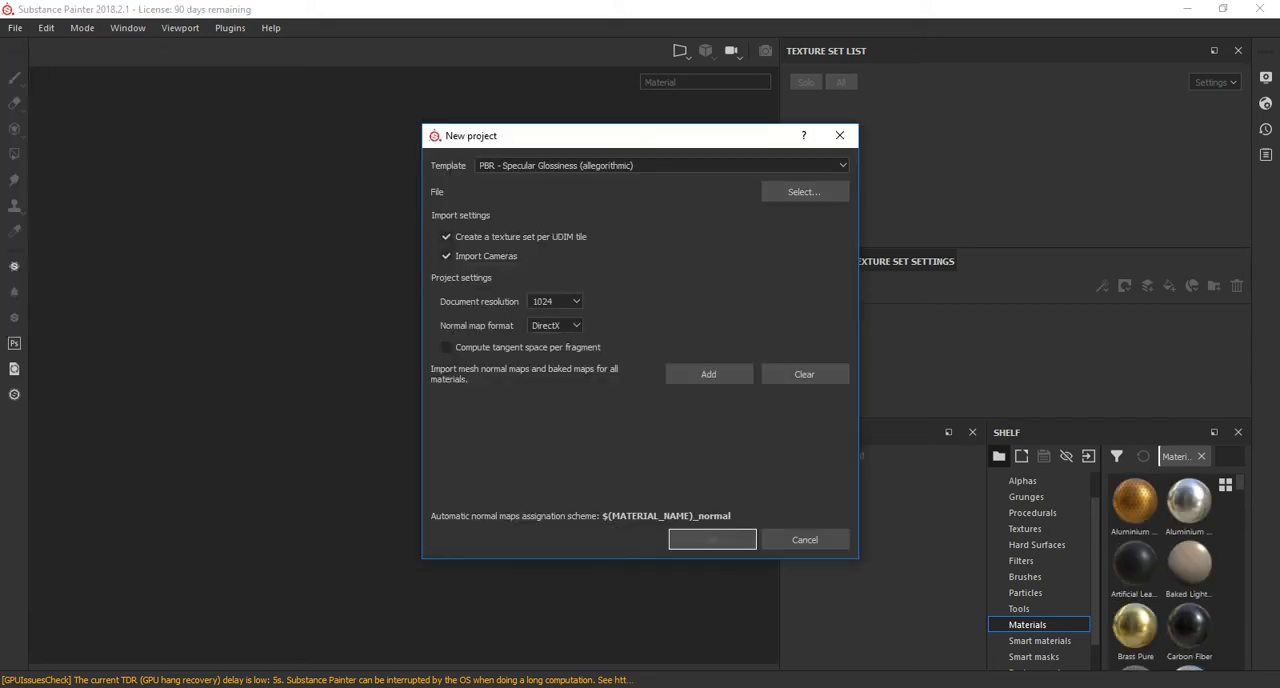
# Choose the exported weapon OBJ from the weapon project's scenes folder under P_Drive on drive D as the project mesh.
pyautogui.click(805, 191)
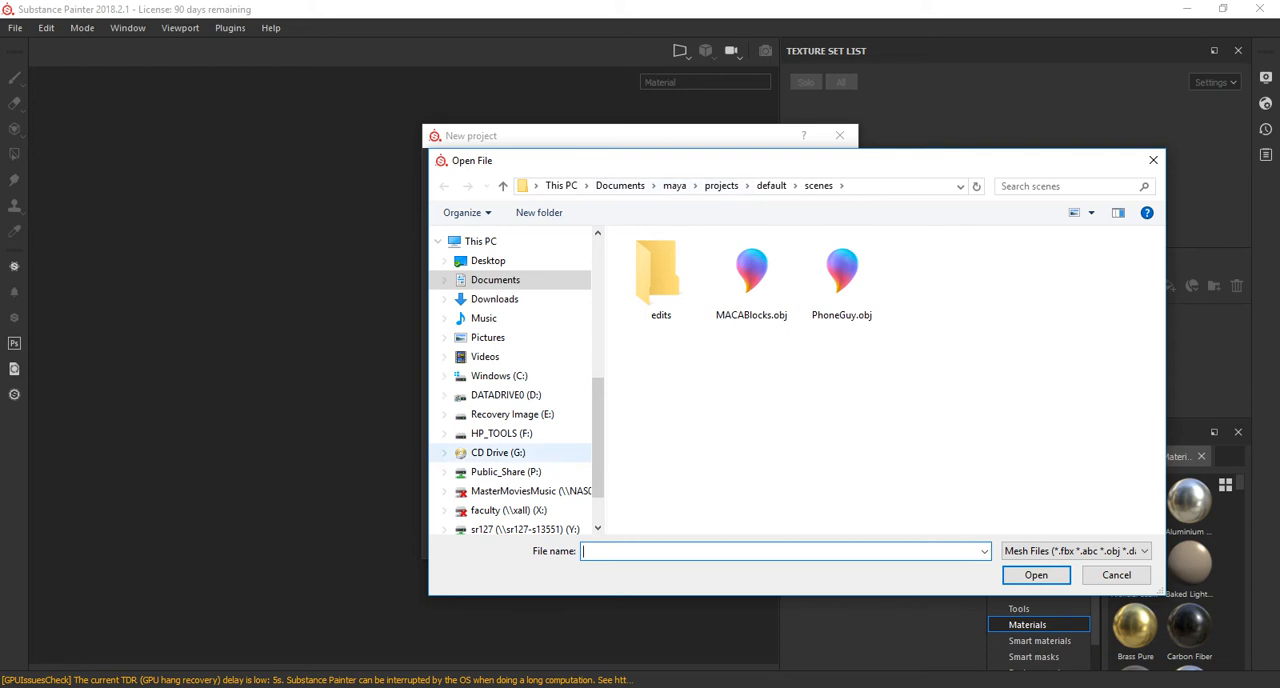
pyautogui.click(506, 395)
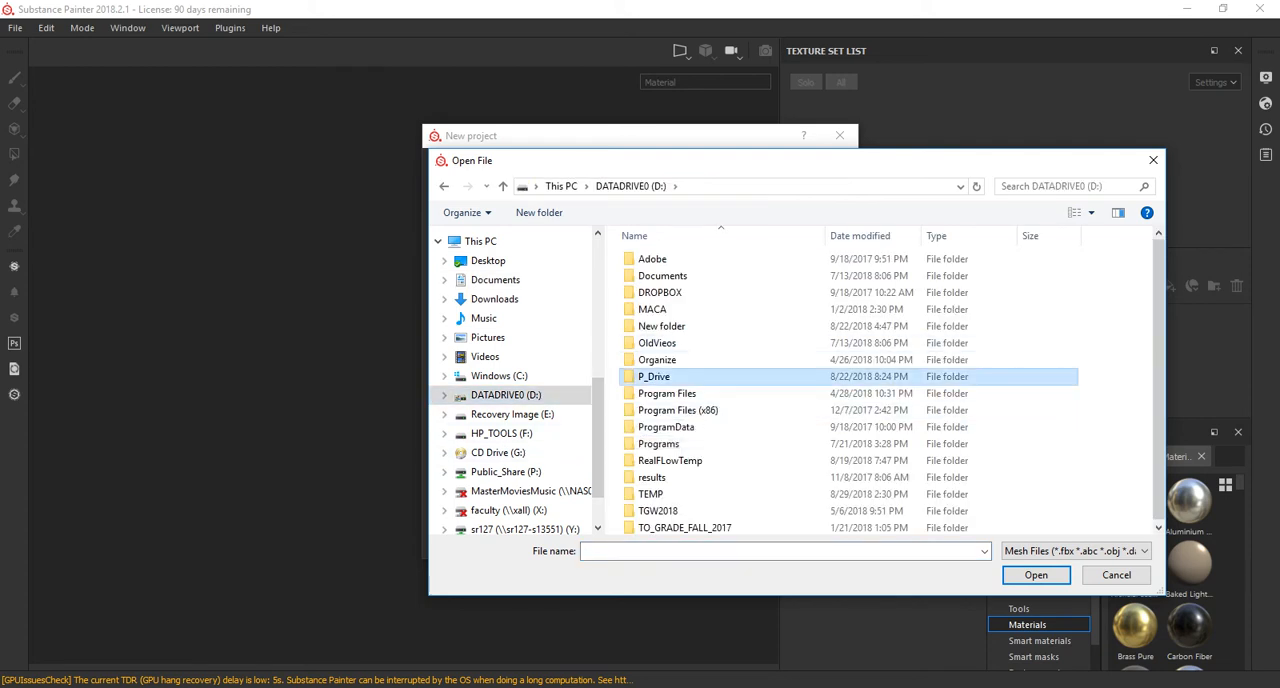
pyautogui.doubleClick(654, 376)
pyautogui.doubleClick(931, 285)
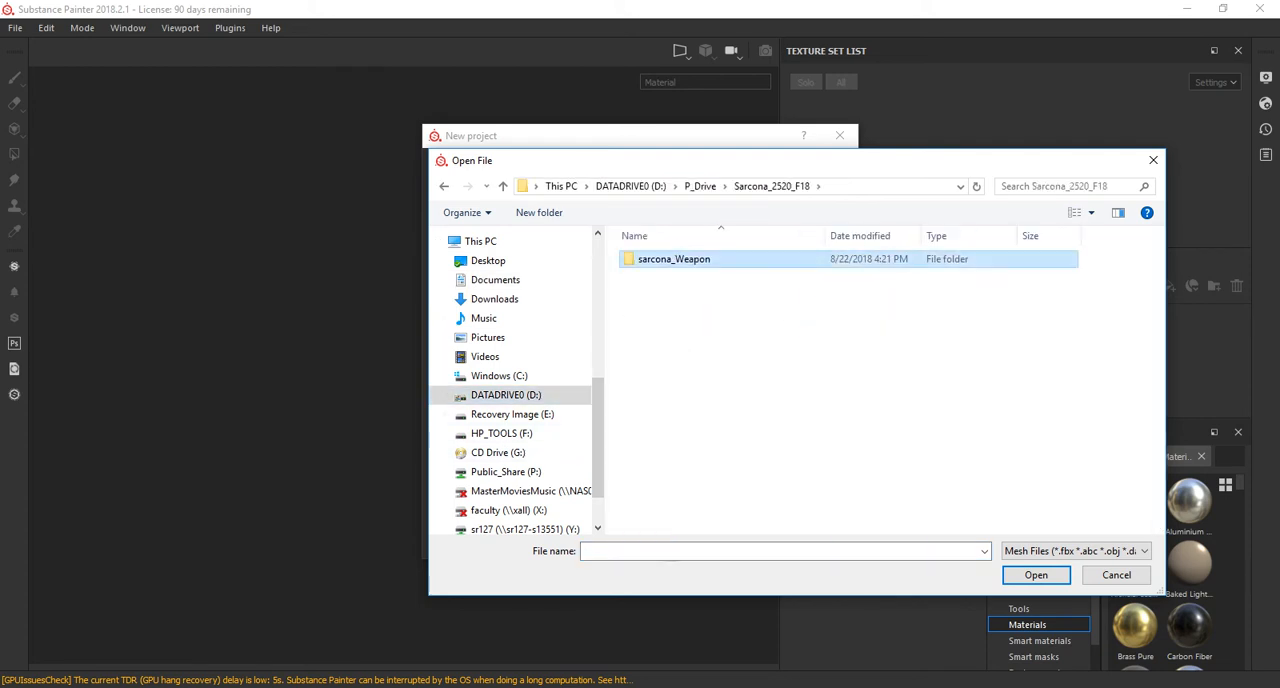
pyautogui.doubleClick(665, 261)
pyautogui.doubleClick(652, 410)
pyautogui.click(751, 280)
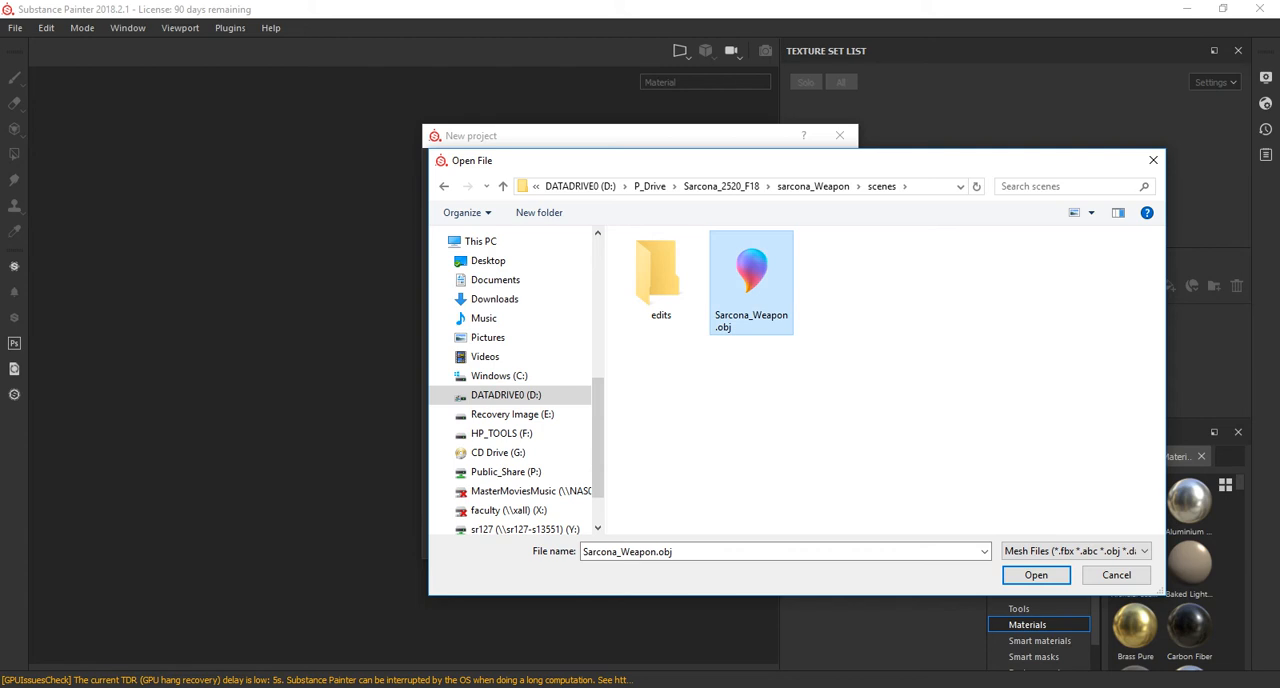
pyautogui.doubleClick(751, 280)
# Create the project with the PBR - Metallic Roughness (allegorithmic) template, camera import turned off and a 1024 document resolution.
pyautogui.click(662, 166)
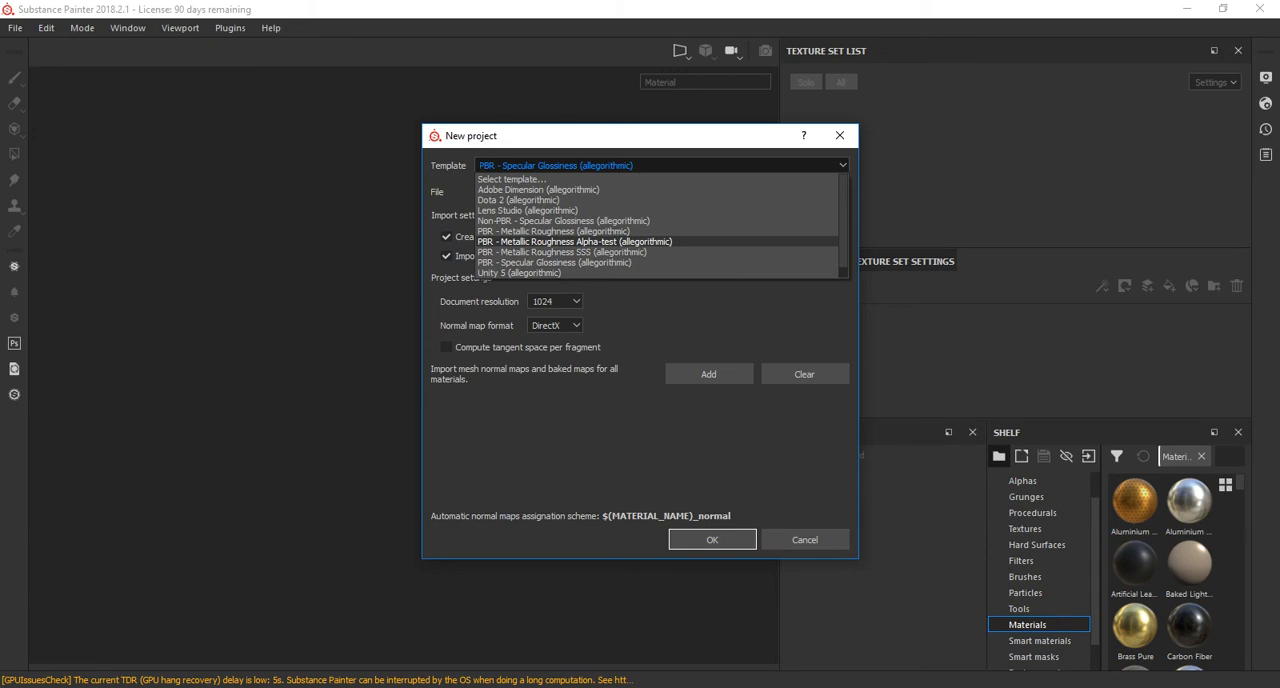
pyautogui.click(553, 231)
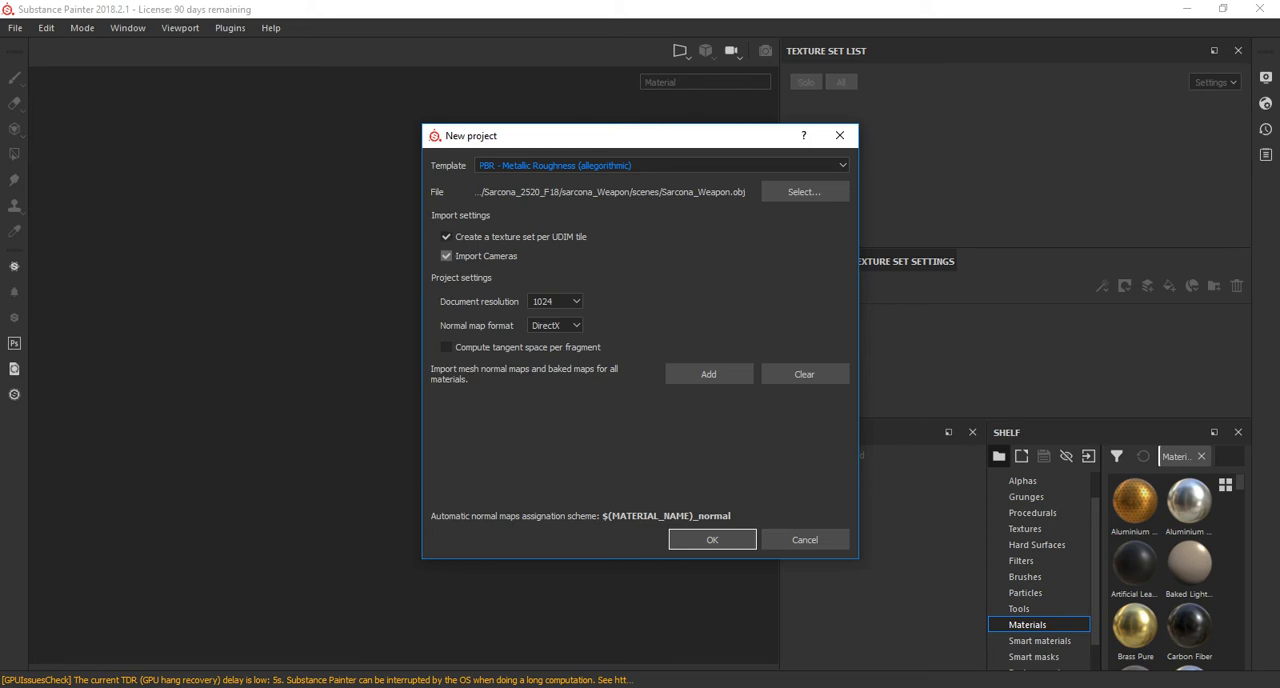
pyautogui.click(446, 256)
pyautogui.click(554, 301)
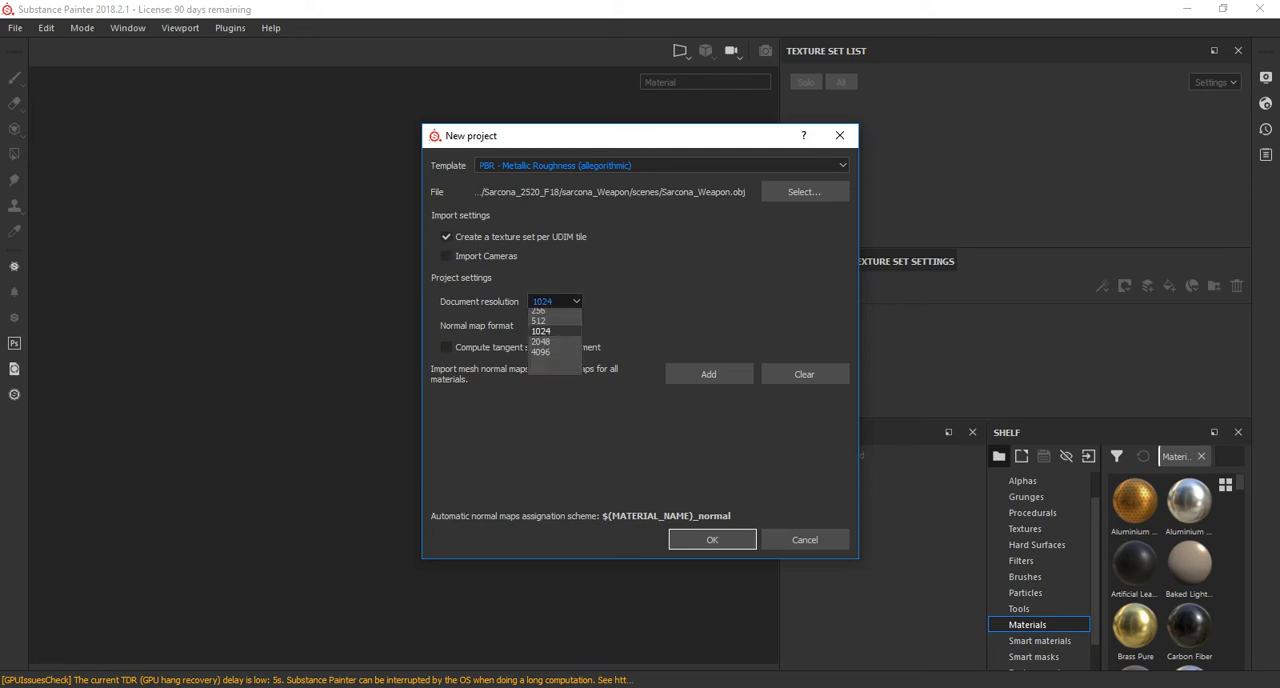
pyautogui.click(541, 346)
pyautogui.click(446, 347)
pyautogui.click(712, 540)
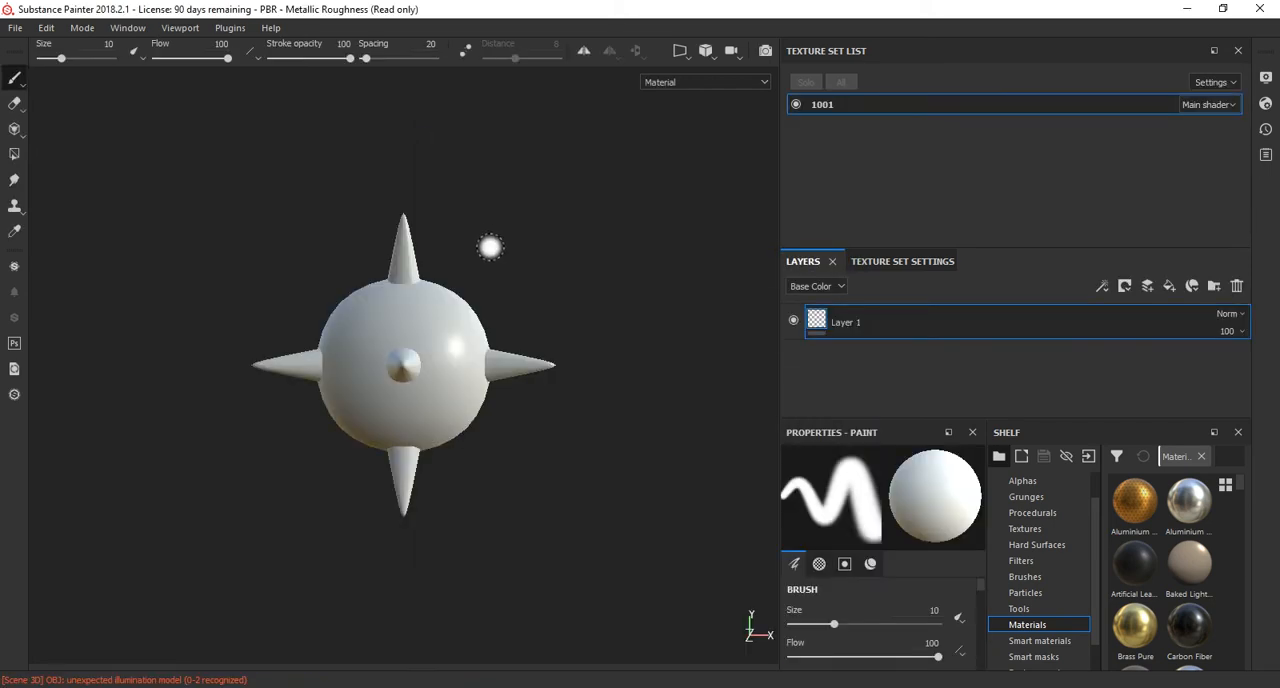
# Paint a white patch on the upper part of the mace's ball with the size 10 brush.
pyautogui.keyDown('alt'); pyautogui.moveTo(677, 283); pyautogui.dragTo(430, 320); pyautogui.keyUp('alt')
pyautogui.moveTo(350, 332)
pyautogui.keyDown('alt'); pyautogui.mouseDown()
pyautogui.moveTo(325, 371)
pyautogui.moveTo(345, 338)
pyautogui.moveTo(375, 330)
pyautogui.mouseUp(); pyautogui.keyUp('alt')
pyautogui.keyDown('alt'); pyautogui.moveTo(475, 271); pyautogui.dragTo(525, 264, button='middle'); pyautogui.keyUp('alt')
pyautogui.keyDown('alt'); pyautogui.moveTo(422, 261); pyautogui.dragTo(480, 312); pyautogui.keyUp('alt')
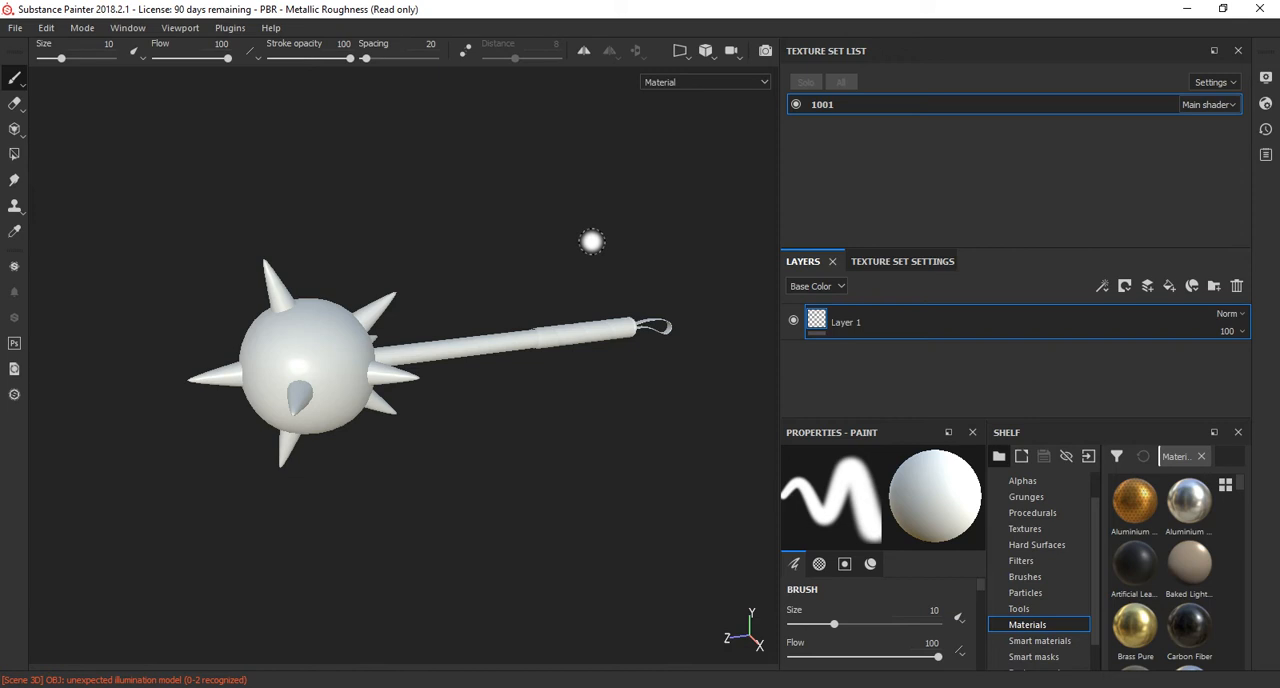
pyautogui.moveTo(307, 357)
pyautogui.mouseDown()
pyautogui.moveTo(296, 321)
pyautogui.moveTo(306, 343)
pyautogui.moveTo(371, 373)
pyautogui.mouseUp()
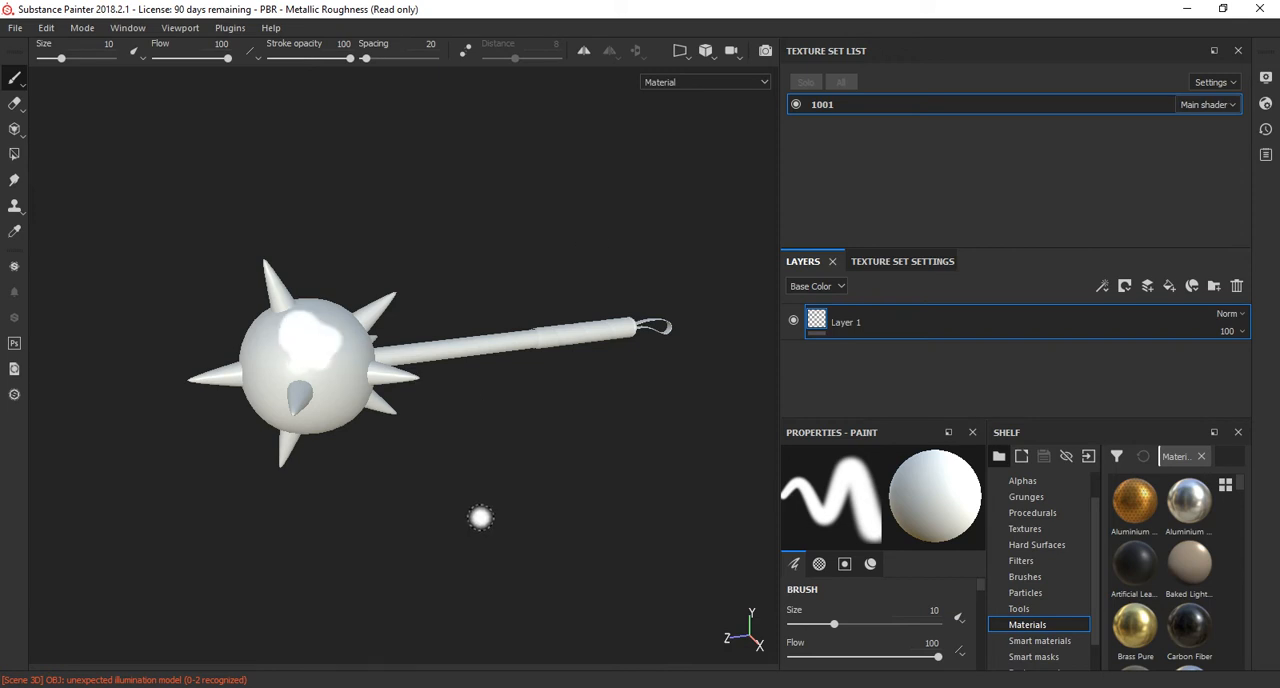
pyautogui.keyDown('alt'); pyautogui.moveTo(304, 463); pyautogui.dragTo(400, 490, button='right'); pyautogui.keyUp('alt')
pyautogui.moveTo(400, 490)
pyautogui.keyDown('alt'); pyautogui.mouseDown()
pyautogui.moveTo(508, 494)
pyautogui.moveTo(428, 490)
pyautogui.mouseUp(); pyautogui.keyUp('alt')
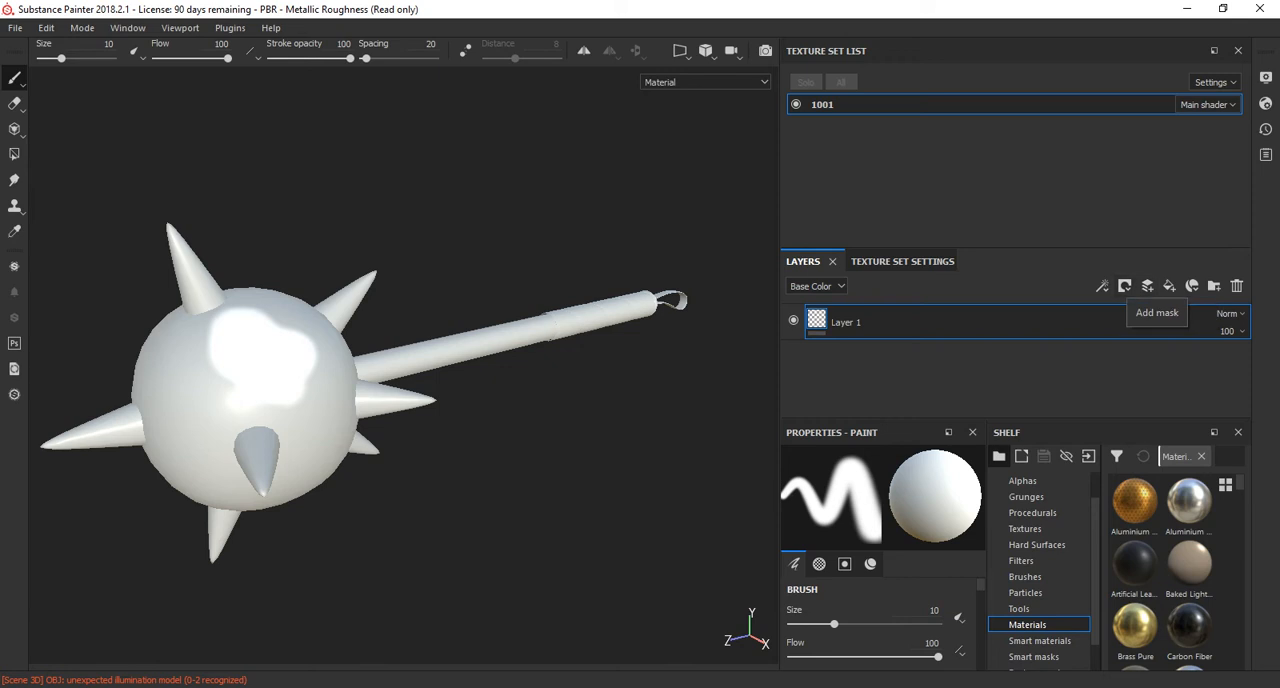
# Enlarge the texture set settings area and open the mesh map baking options for texture set 1001.
pyautogui.moveTo(1015, 420); pyautogui.dragTo(1015, 343)
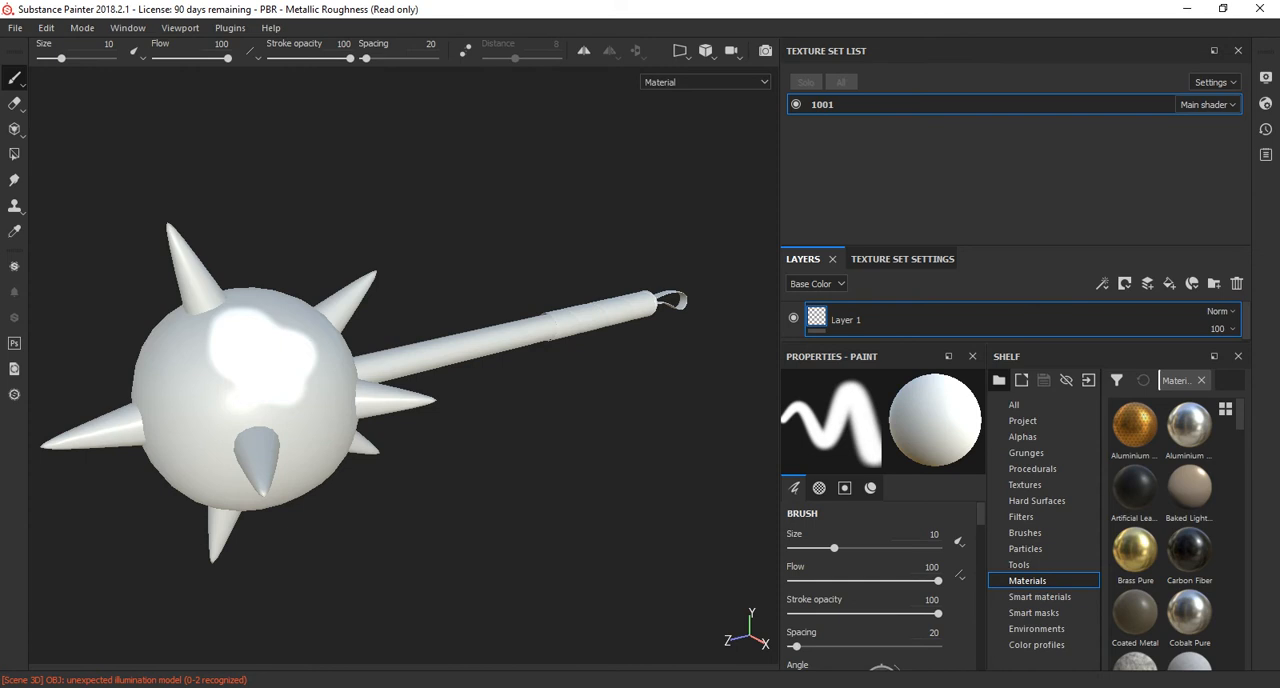
pyautogui.click(902, 259)
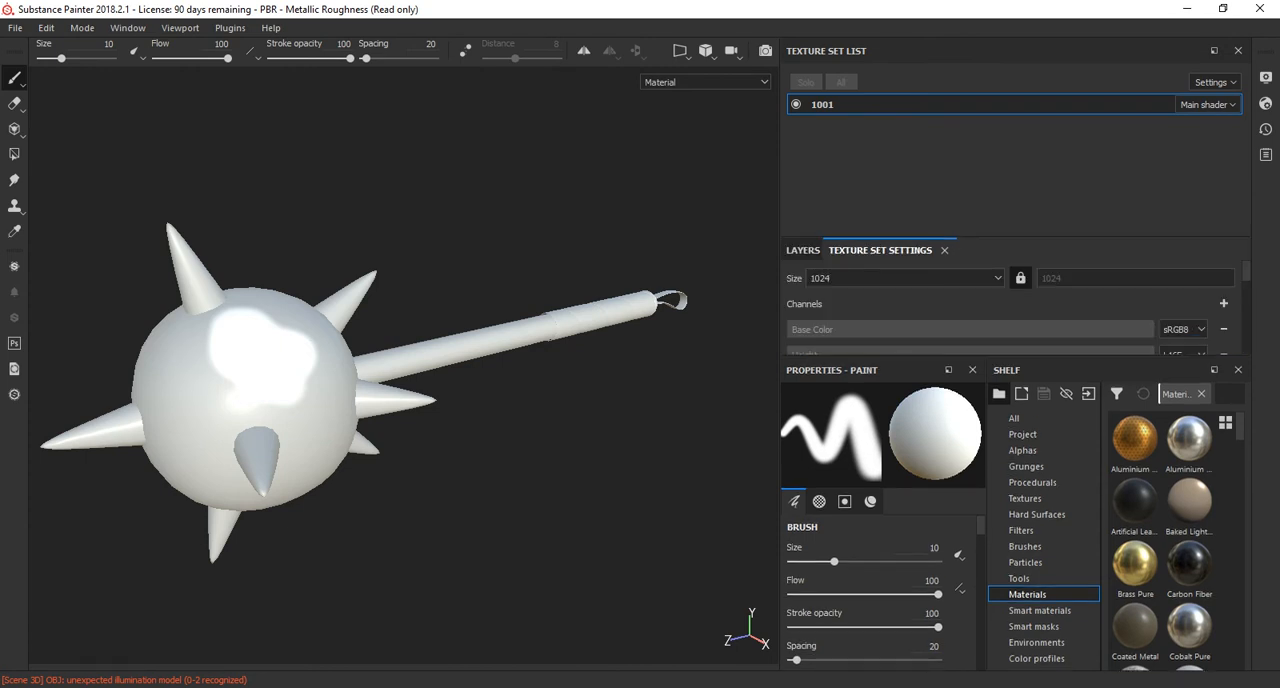
pyautogui.moveTo(1000, 357); pyautogui.dragTo(1000, 480)
pyautogui.scroll(-3, 1000, 400)
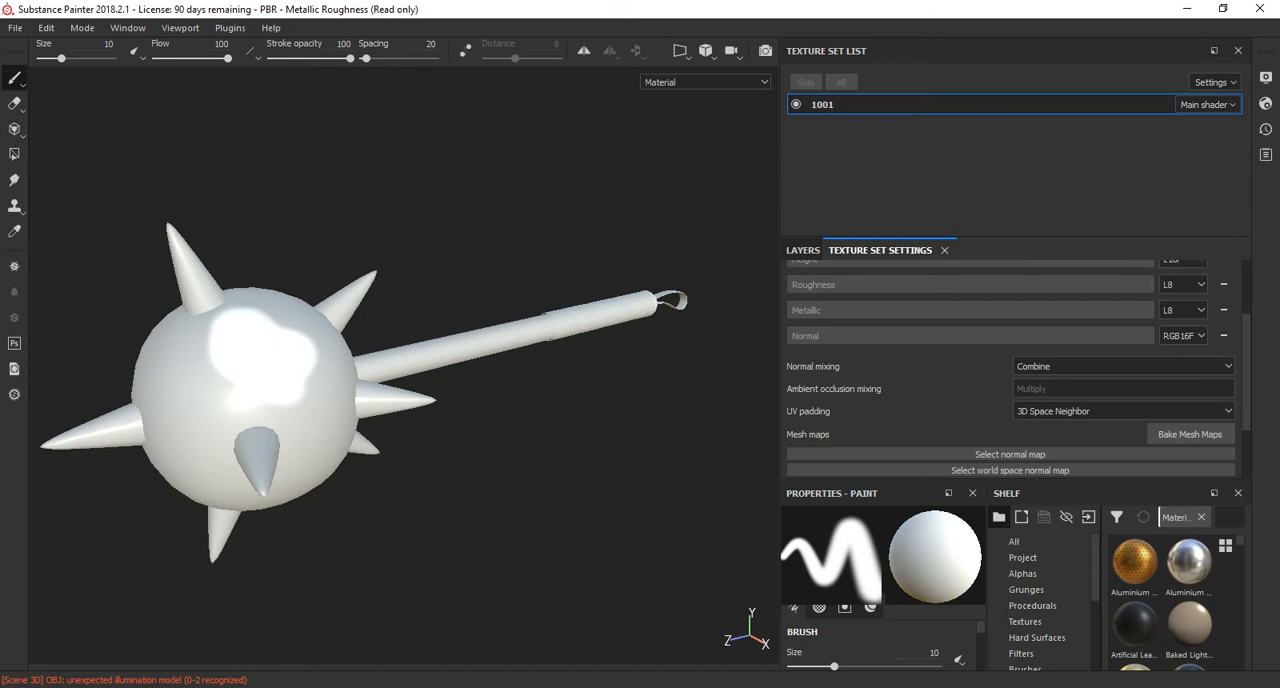
pyautogui.click(1189, 386)
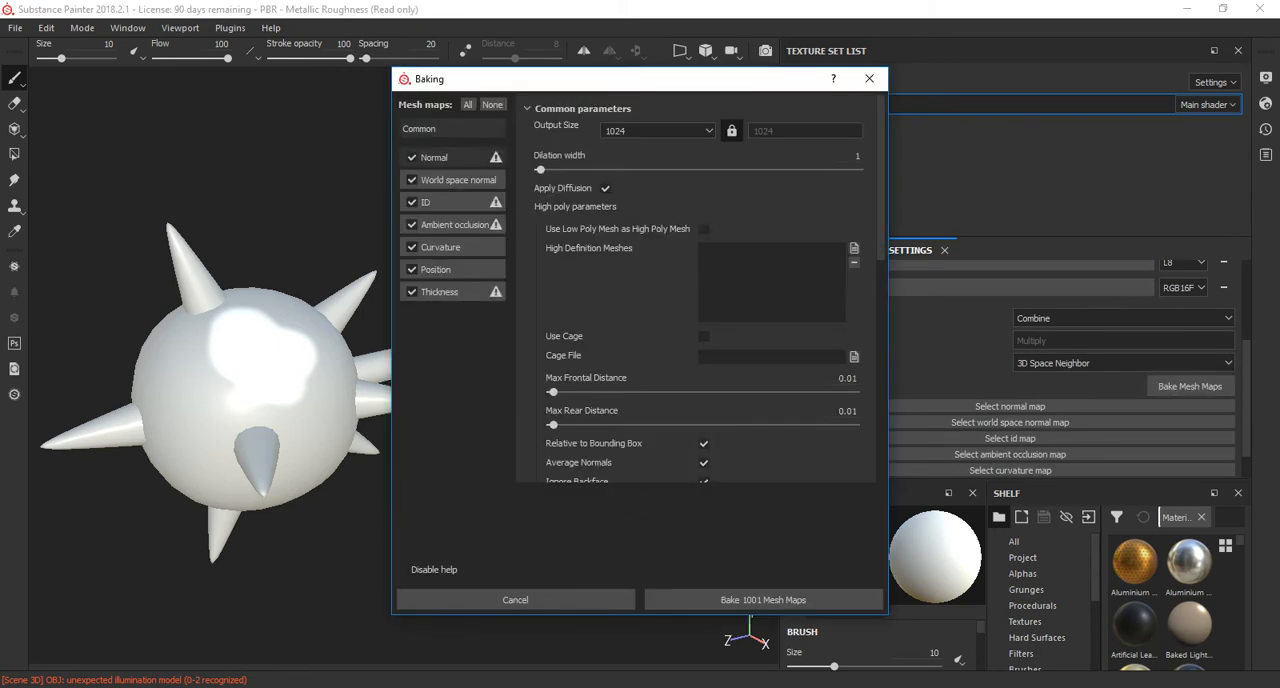
# Review the ID baker's color source and enable Use Low Poly Mesh as High Poly Mesh in the common baking parameters.
pyautogui.scroll(-10, 700, 290)
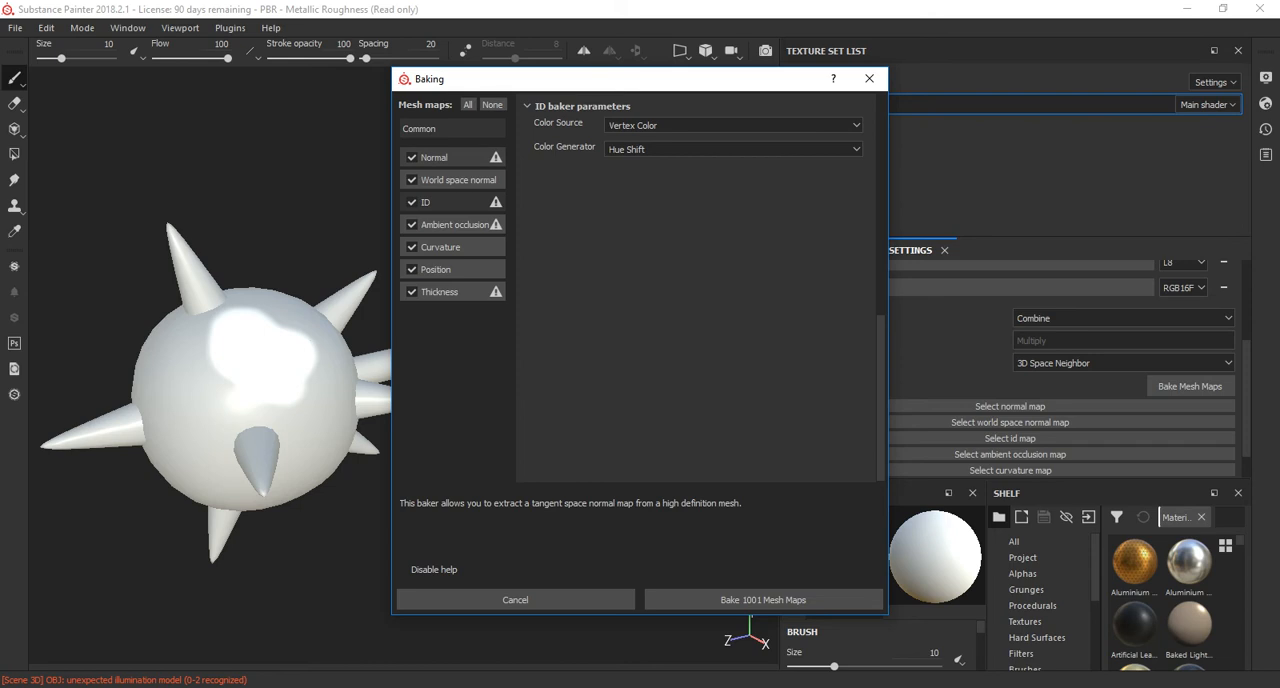
pyautogui.click(419, 128)
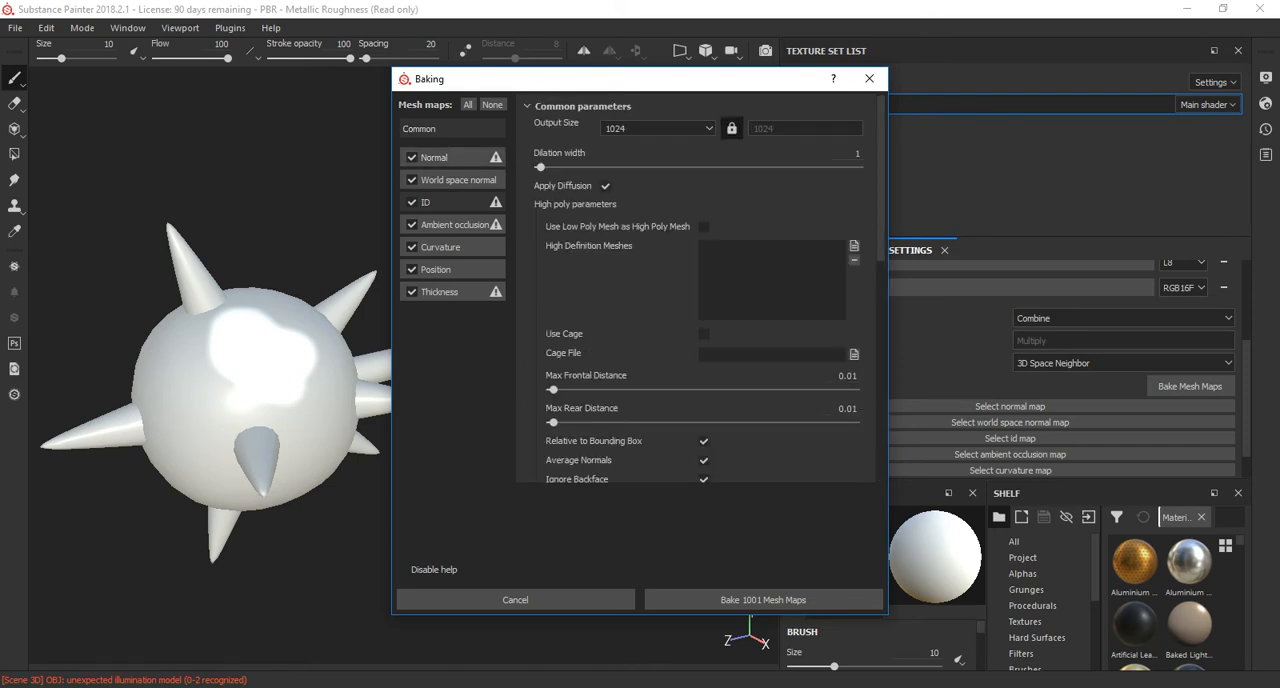
pyautogui.click(704, 226)
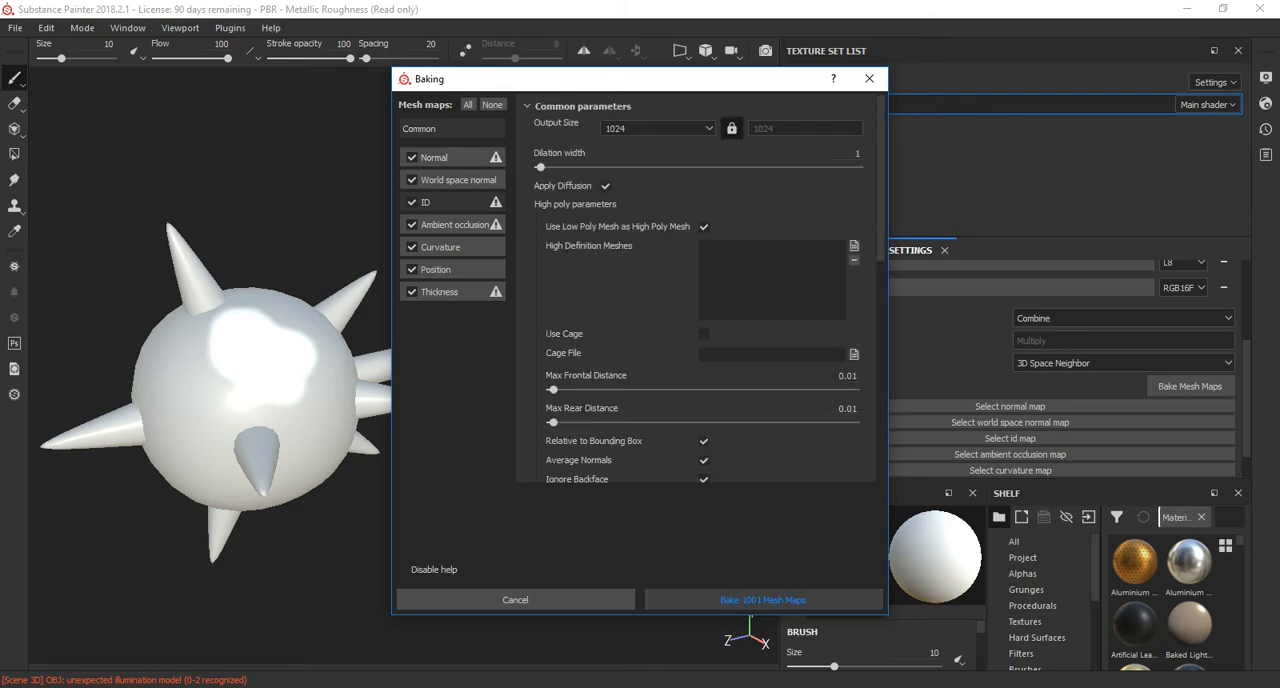
# Bake the mesh maps for texture set 1001 and check the mace in the material view.
pyautogui.click(763, 599)
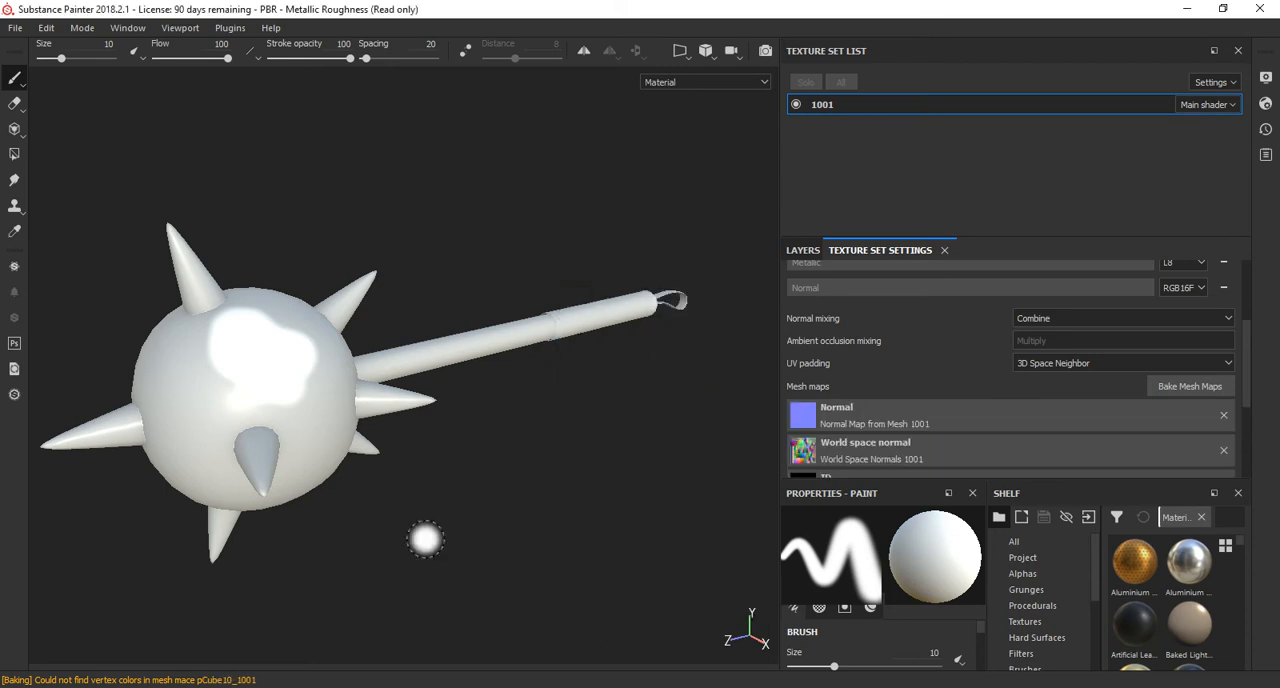
pyautogui.keyDown('alt'); pyautogui.moveTo(483, 506); pyautogui.dragTo(446, 450); pyautogui.keyUp('alt')
pyautogui.keyDown('alt'); pyautogui.moveTo(490, 410); pyautogui.dragTo(378, 512); pyautogui.keyUp('alt')
pyautogui.keyDown('alt'); pyautogui.moveTo(490, 492); pyautogui.dragTo(524, 524, button='middle'); pyautogui.keyUp('alt')
pyautogui.keyDown('alt'); pyautogui.moveTo(524, 524); pyautogui.dragTo(625, 540, button='right'); pyautogui.keyUp('alt')
pyautogui.keyDown('alt'); pyautogui.moveTo(600, 500); pyautogui.dragTo(430, 530); pyautogui.keyUp('alt')
pyautogui.keyDown('alt'); pyautogui.moveTo(485, 428); pyautogui.dragTo(409, 409, button='middle'); pyautogui.keyUp('alt')
pyautogui.moveTo(409, 409)
pyautogui.keyDown('alt'); pyautogui.mouseDown(button='right')
pyautogui.moveTo(560, 425)
pyautogui.moveTo(247, 384)
pyautogui.mouseUp(button='right'); pyautogui.keyUp('alt')
pyautogui.keyDown('alt'); pyautogui.moveTo(247, 384); pyautogui.dragTo(297, 371); pyautogui.keyUp('alt')
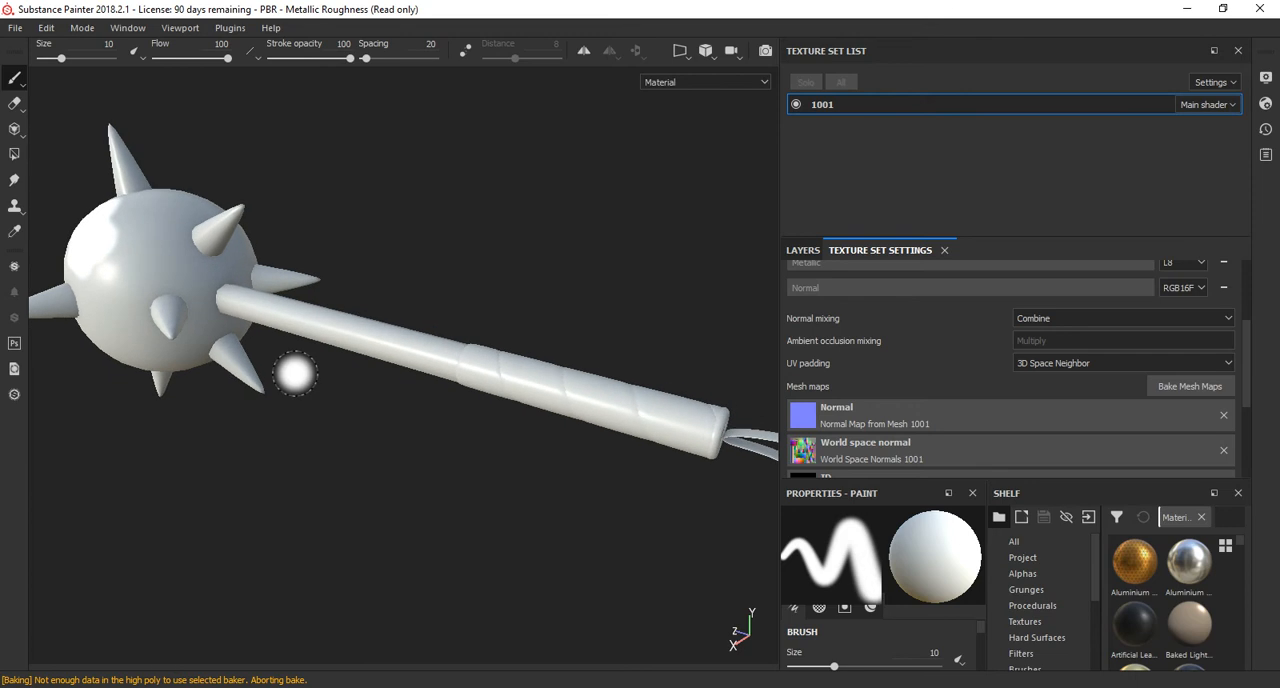
# Cycle the viewport through the baked mesh maps, examining the normal, world space normal and ID maps on the mace.
pyautogui.press('b')
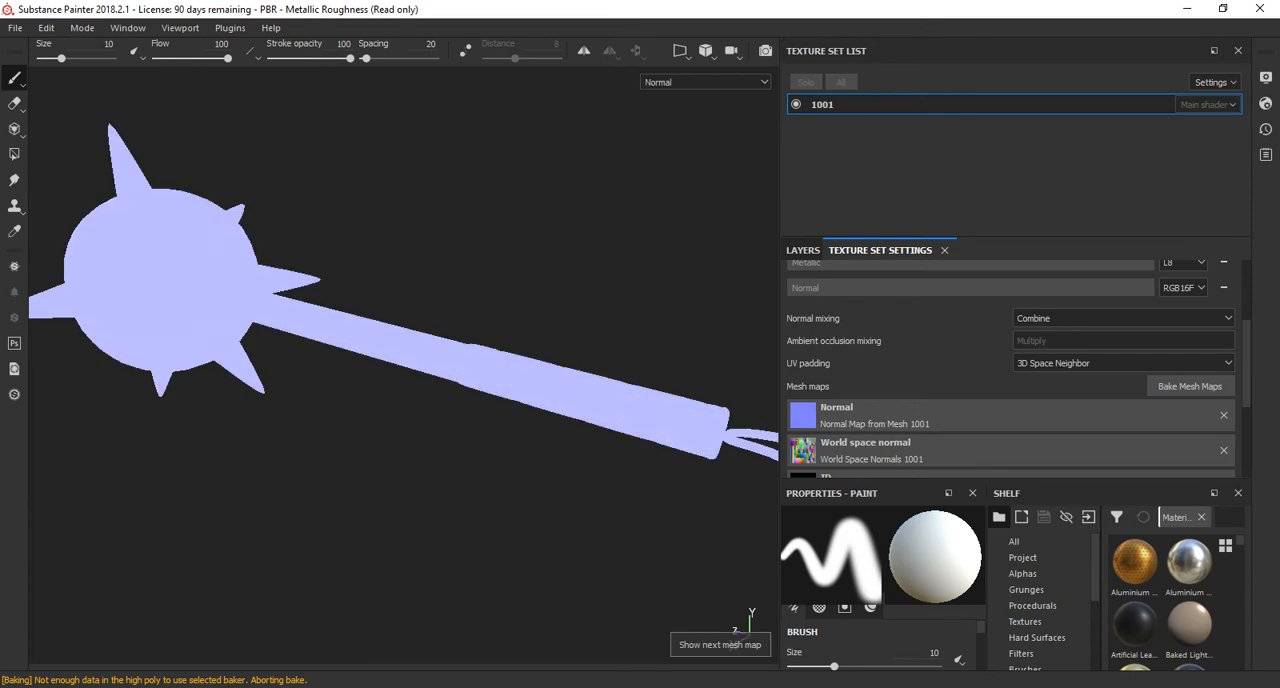
pyautogui.press('b')
pyautogui.press('b')
pyautogui.press('b')
pyautogui.press('b')
pyautogui.press('b')
pyautogui.press('b')
pyautogui.press('b')
pyautogui.press('b')
pyautogui.press('b')
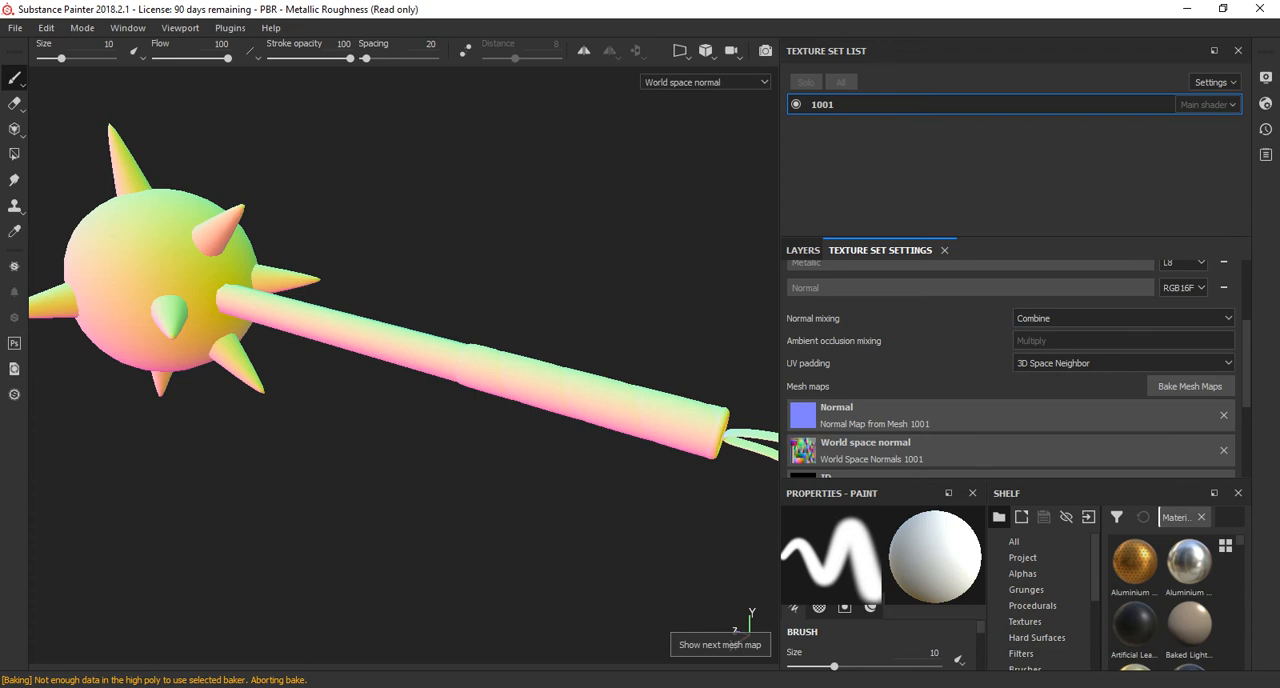
pyautogui.keyDown('alt'); pyautogui.moveTo(400, 330); pyautogui.dragTo(500, 325); pyautogui.keyUp('alt')
pyautogui.keyDown('alt'); pyautogui.moveTo(500, 325); pyautogui.dragTo(595, 375, button='middle'); pyautogui.keyUp('alt')
# Set the ID baker's color source to Material Color and bake the 1001 mesh maps again.
pyautogui.scroll(-1, 1010, 370)
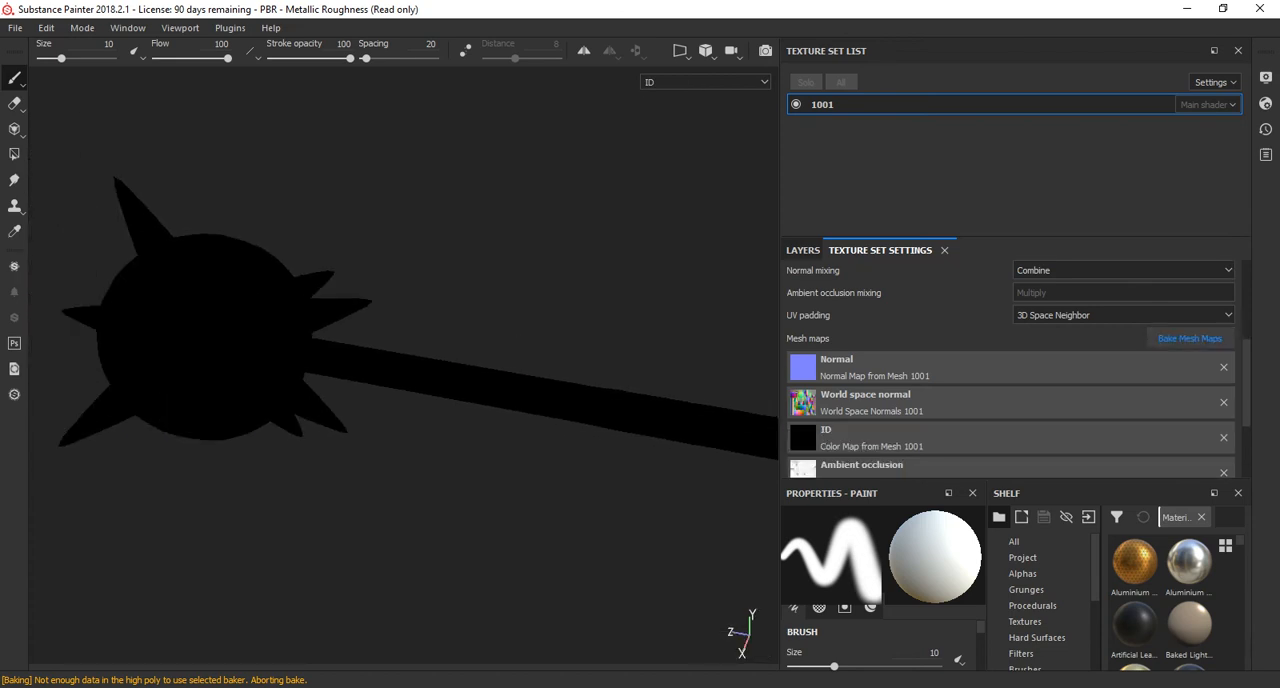
pyautogui.click(1190, 338)
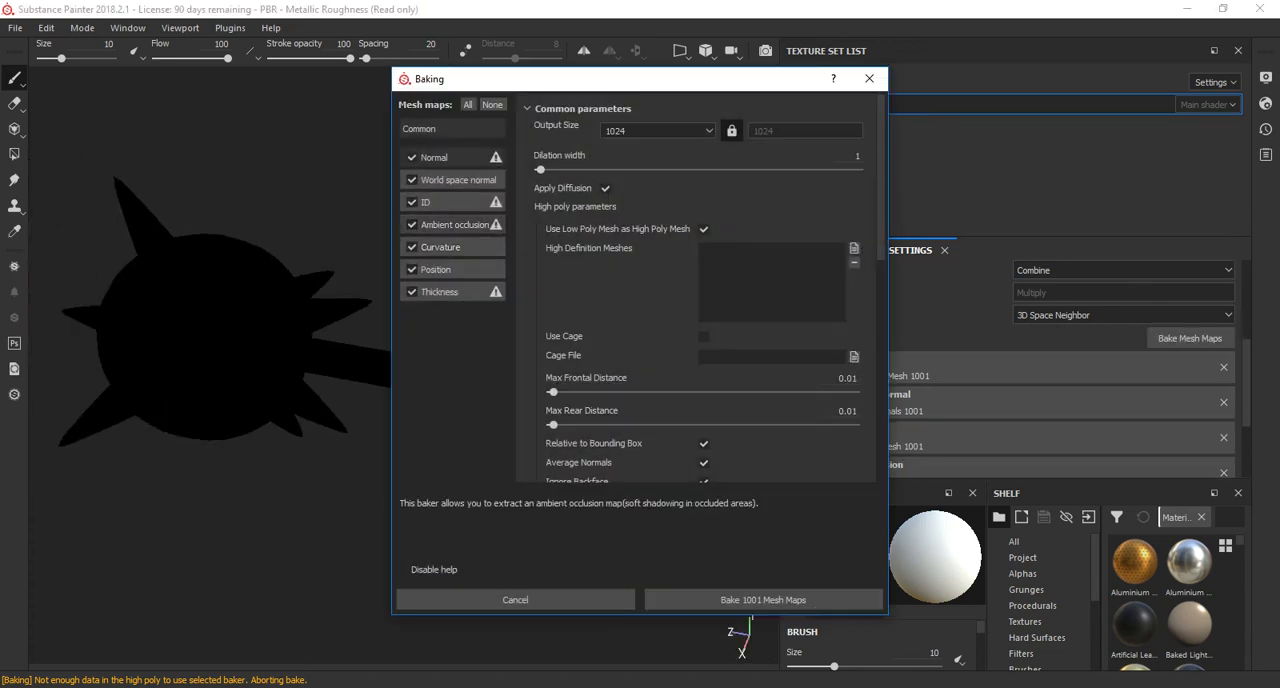
pyautogui.click(440, 202)
pyautogui.click(730, 125)
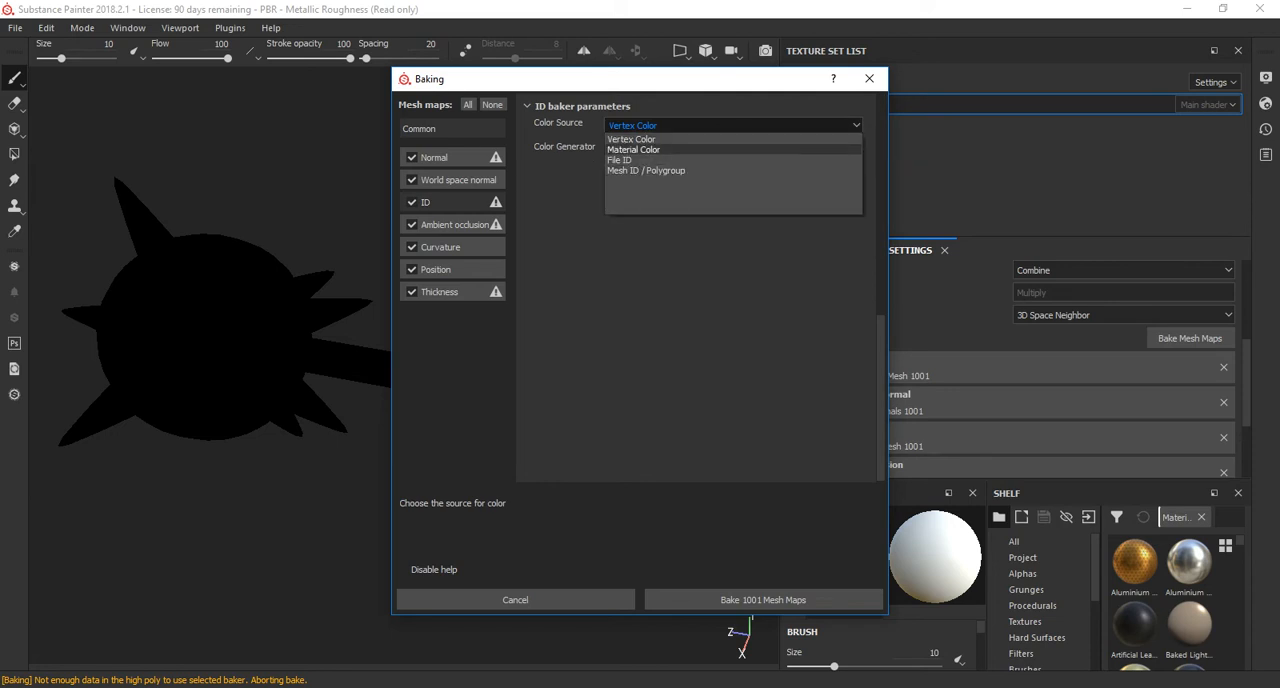
pyautogui.click(660, 150)
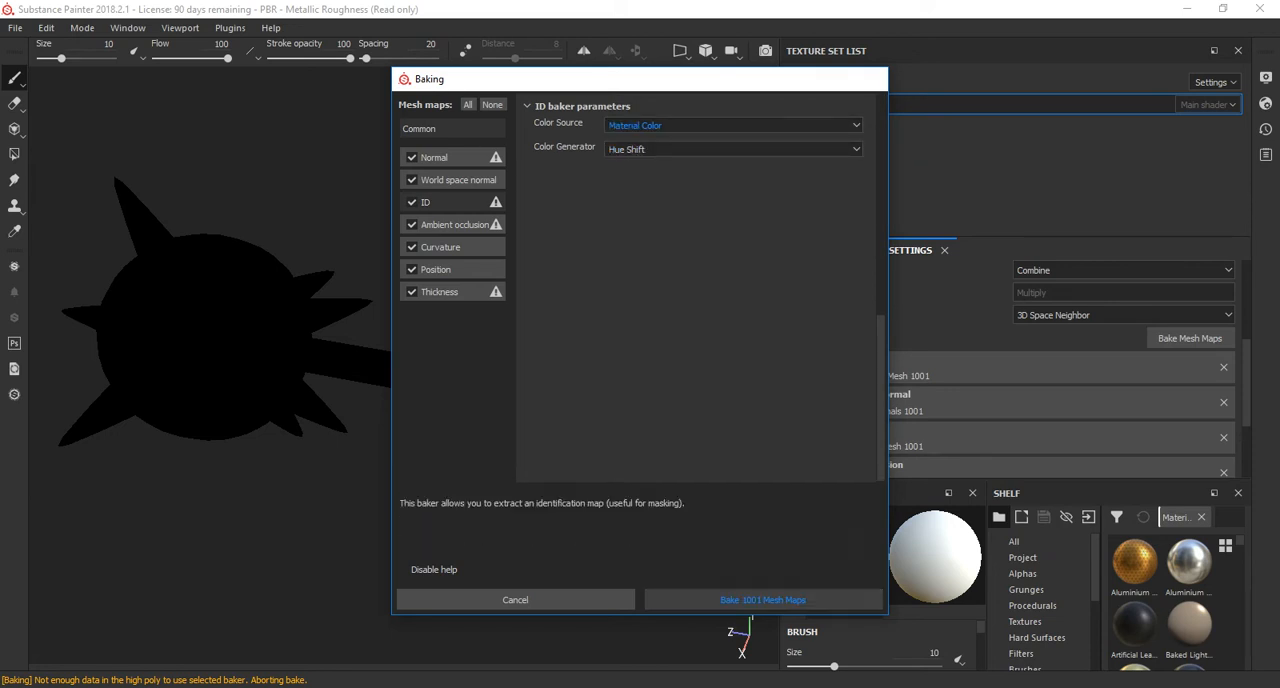
pyautogui.click(763, 600)
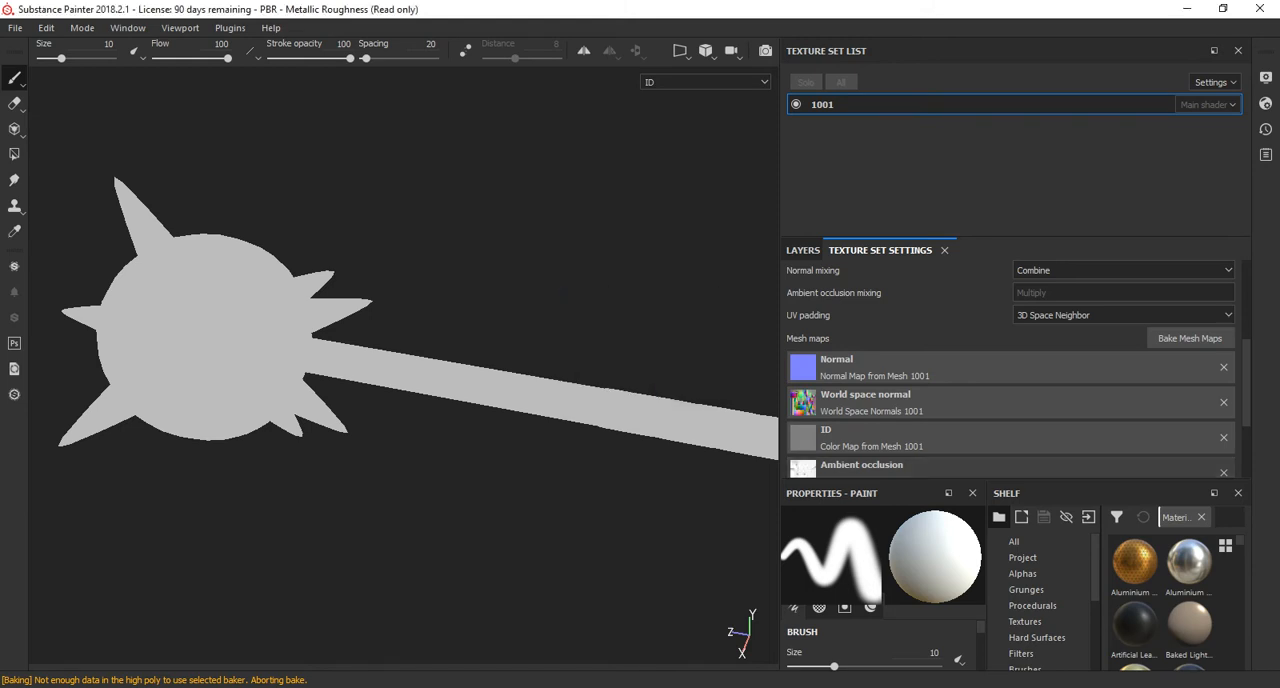
# Examine the rebaked ambient occlusion, curvature, thickness, world space normal and ID maps on the mace, and return to the material display.
pyautogui.keyDown('alt'); pyautogui.moveTo(420, 366); pyautogui.dragTo(395, 372); pyautogui.keyUp('alt')
pyautogui.click(705, 82)
pyautogui.click(705, 82)
pyautogui.press('b')
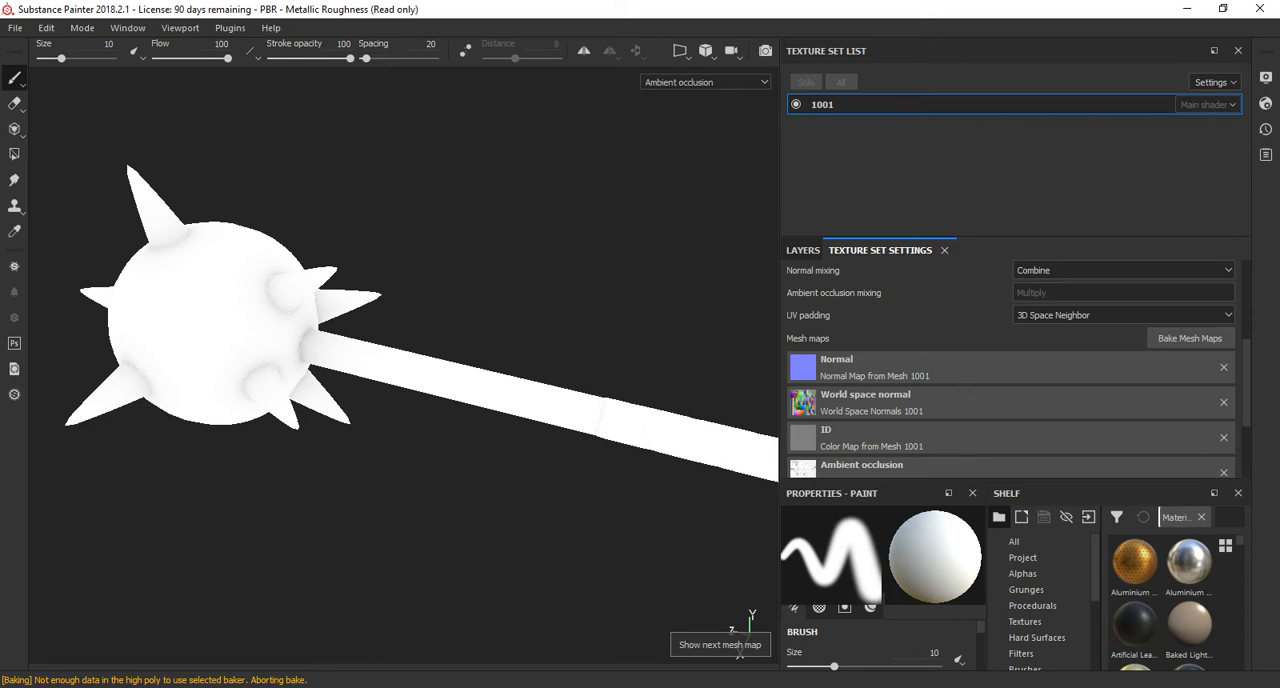
pyautogui.press('b')
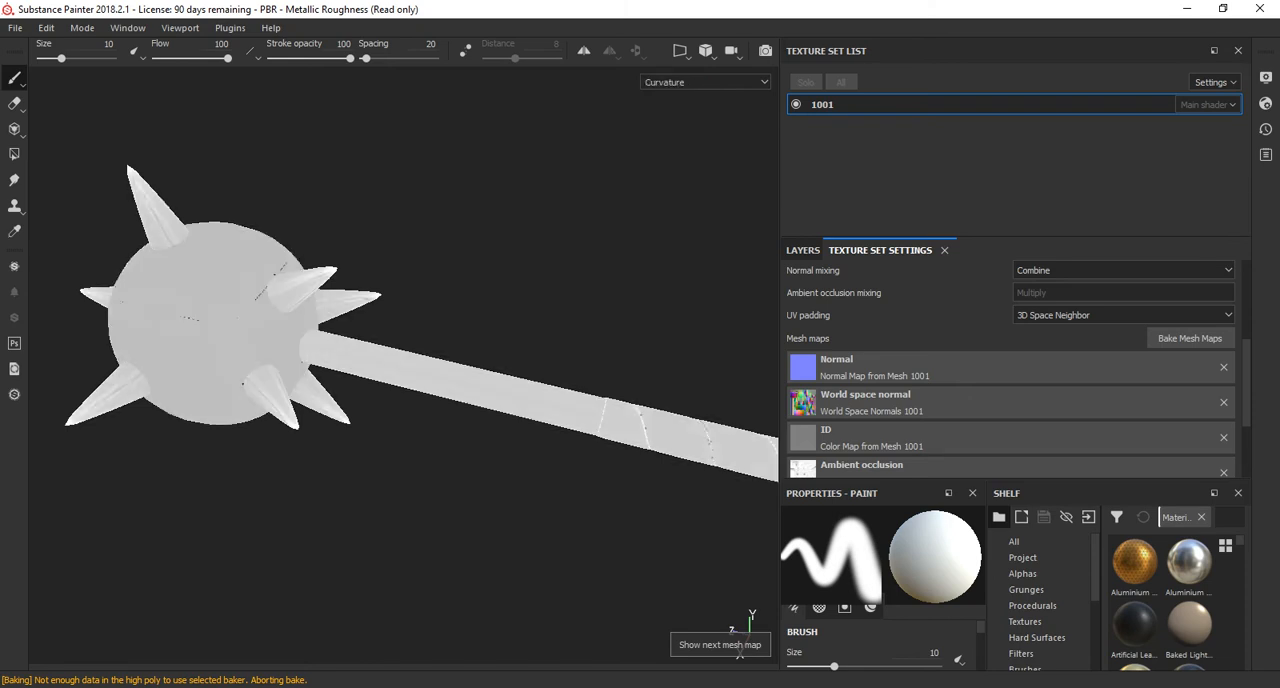
pyautogui.keyDown('alt'); pyautogui.moveTo(395, 372); pyautogui.dragTo(505, 362); pyautogui.keyUp('alt')
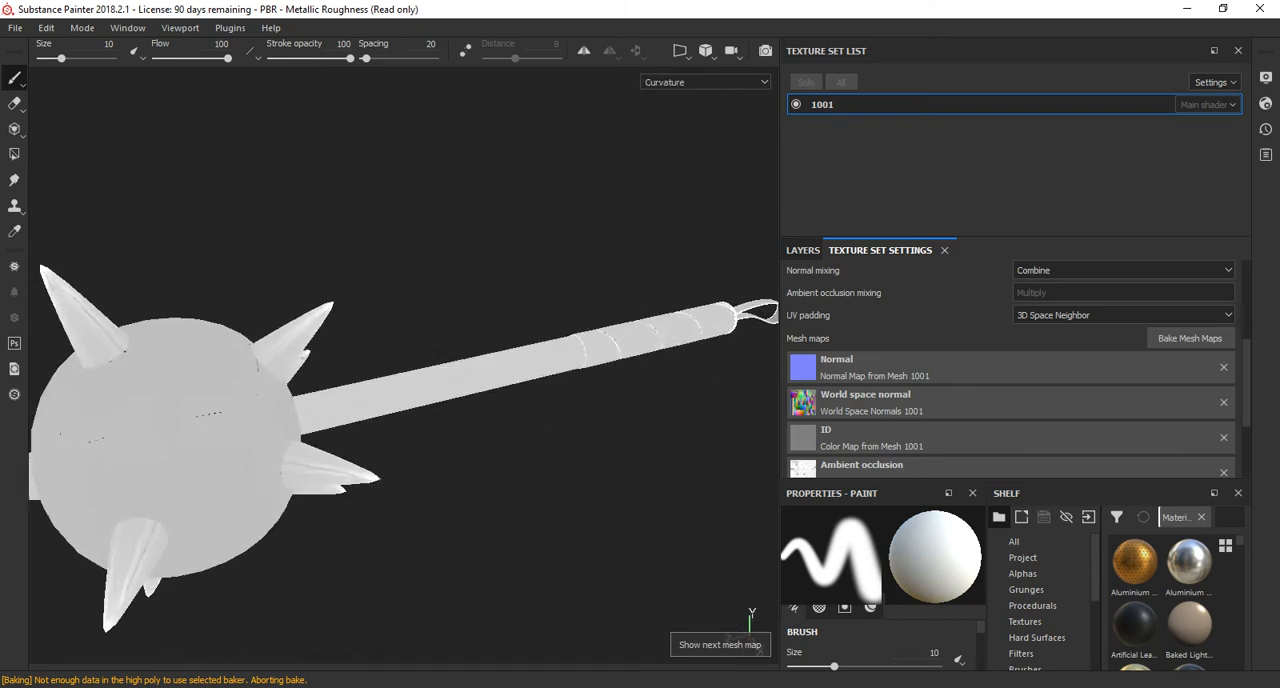
pyautogui.press('b')
pyautogui.press('b')
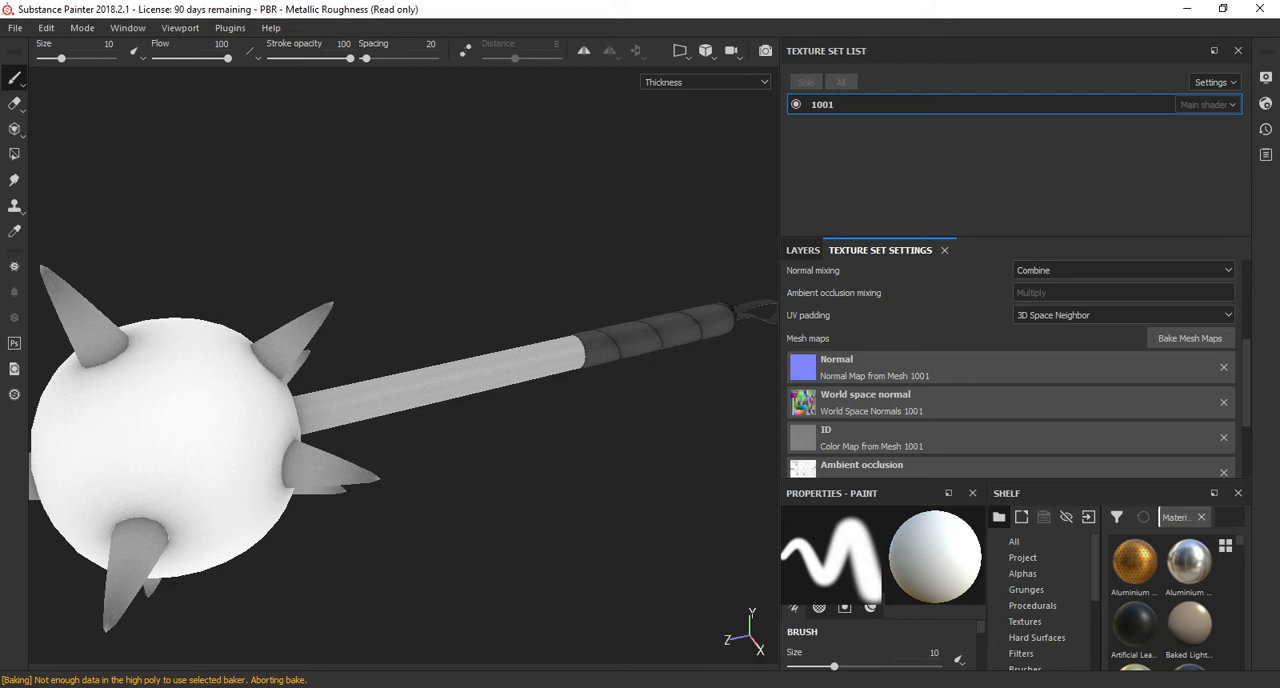
pyautogui.press('b')
pyautogui.press('b')
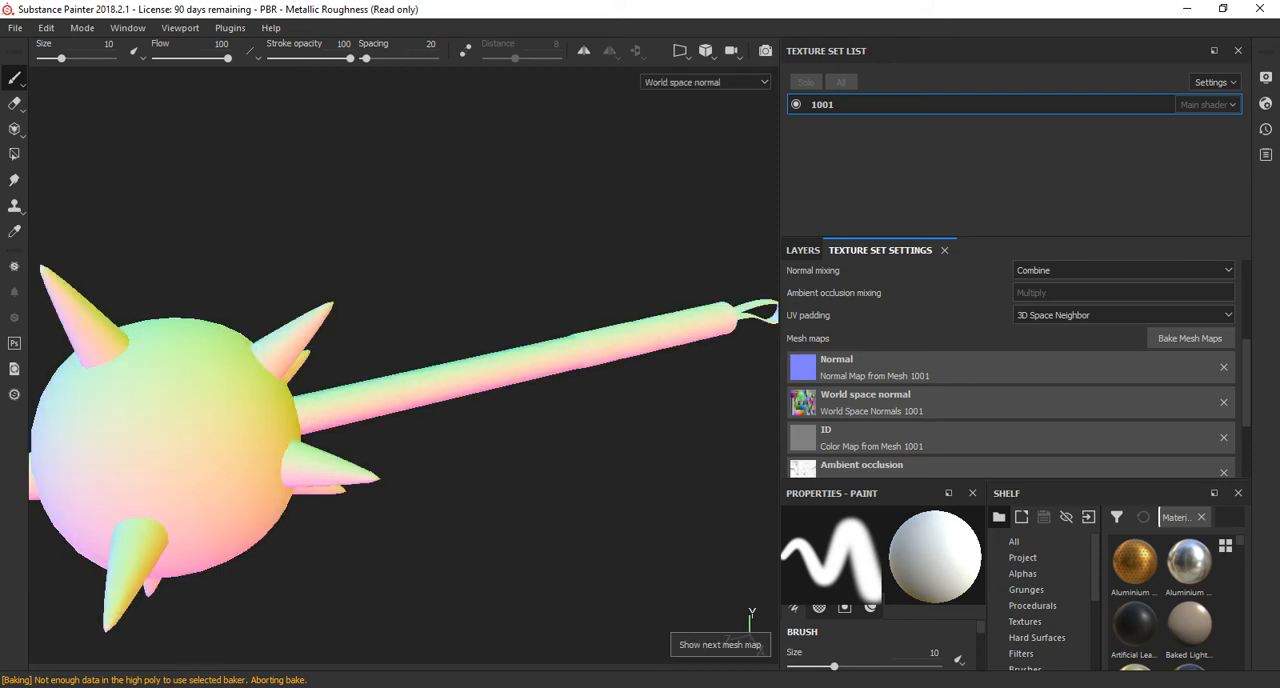
pyautogui.press('b')
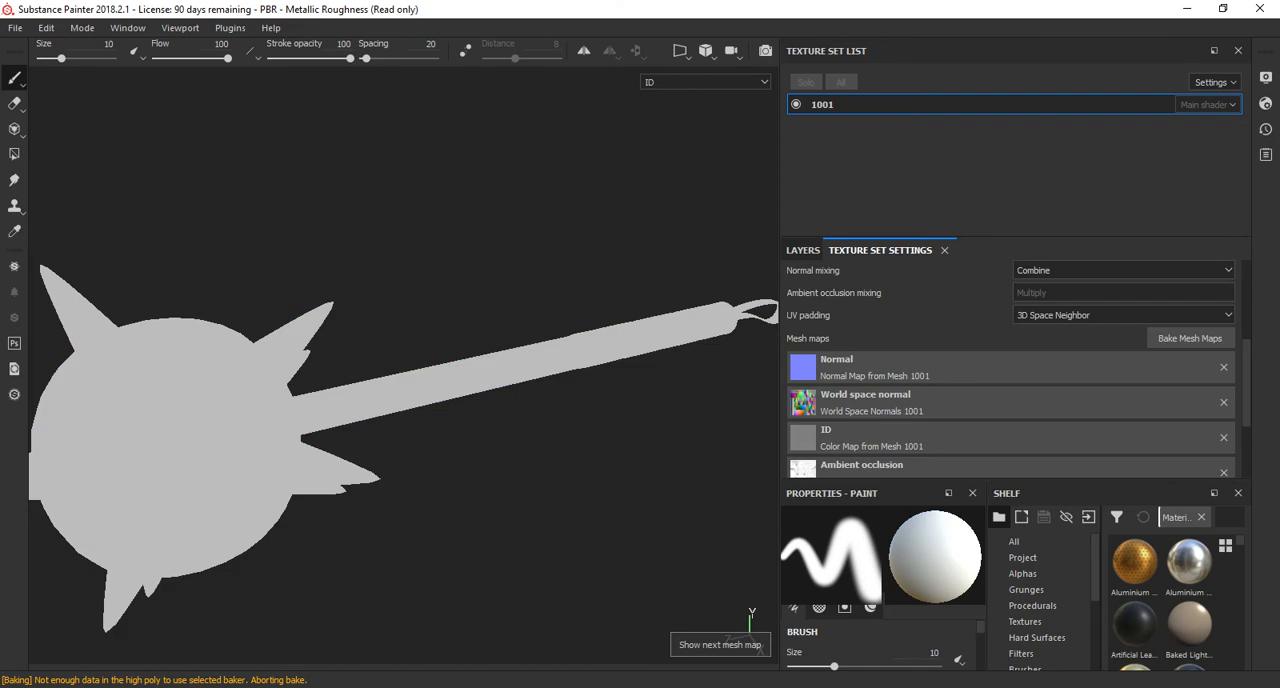
pyautogui.press('m')
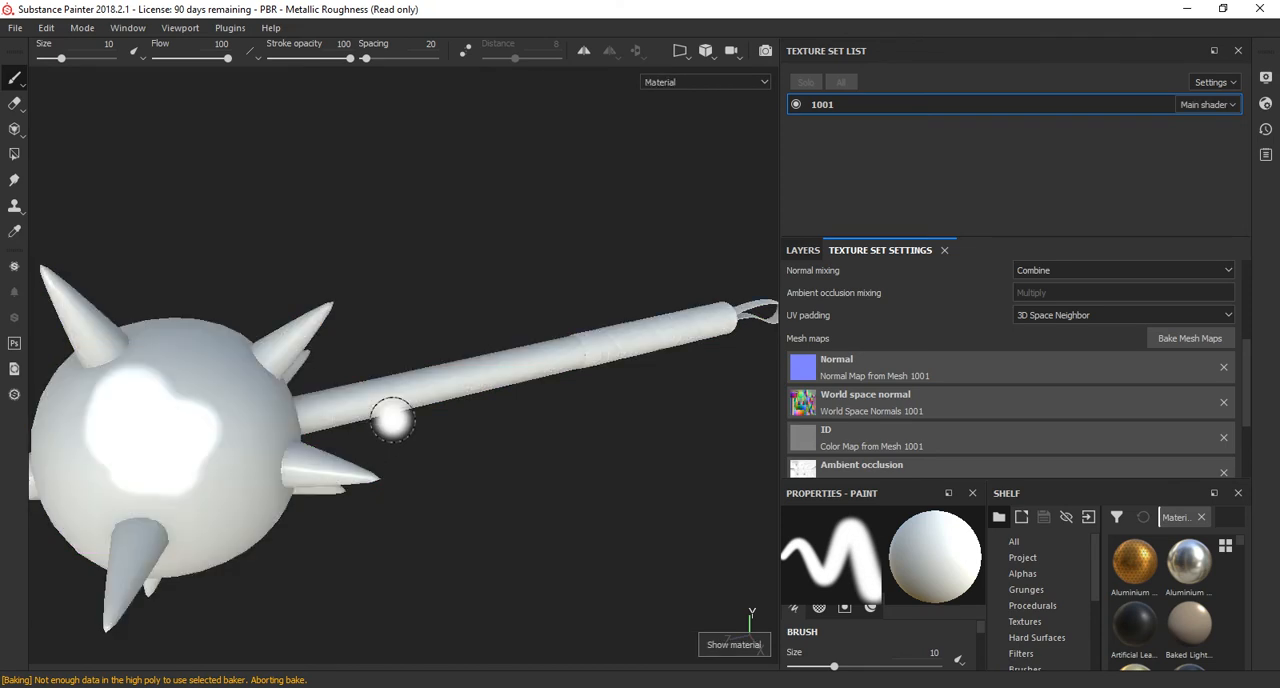
# Add the Copper Worn smart material to the layer stack beneath Layer 1.
pyautogui.scroll(-4, 1030, 600)
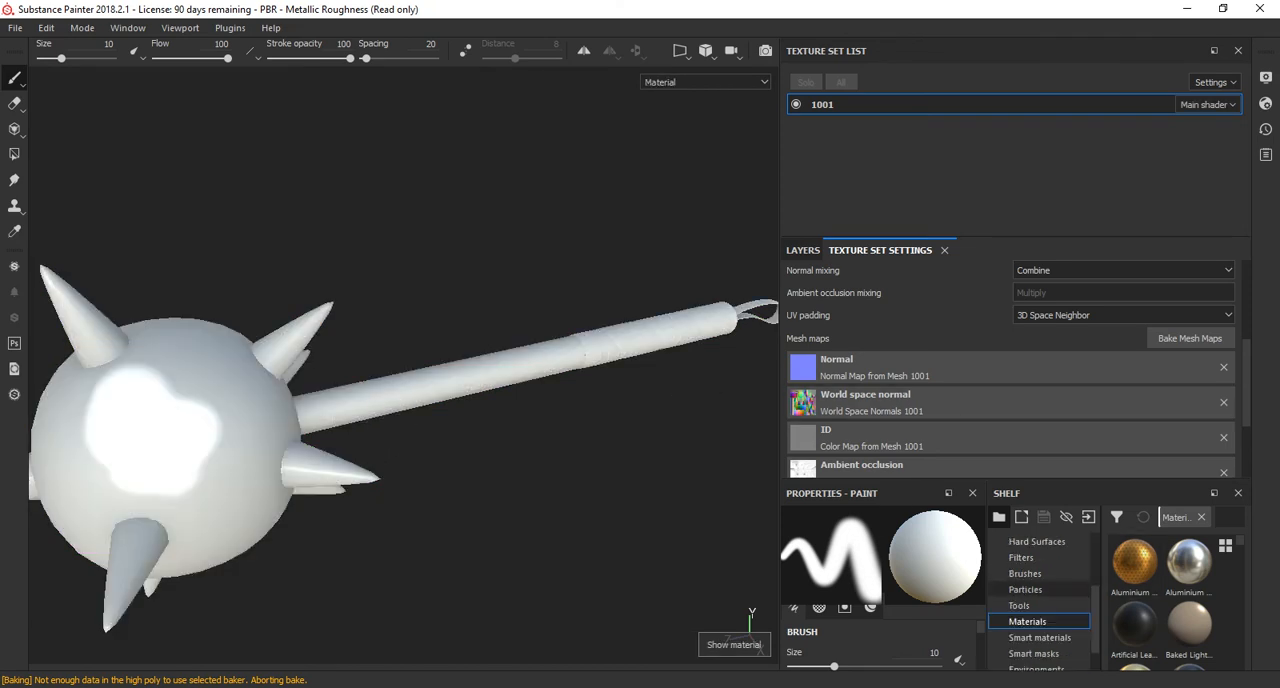
pyautogui.click(1040, 606)
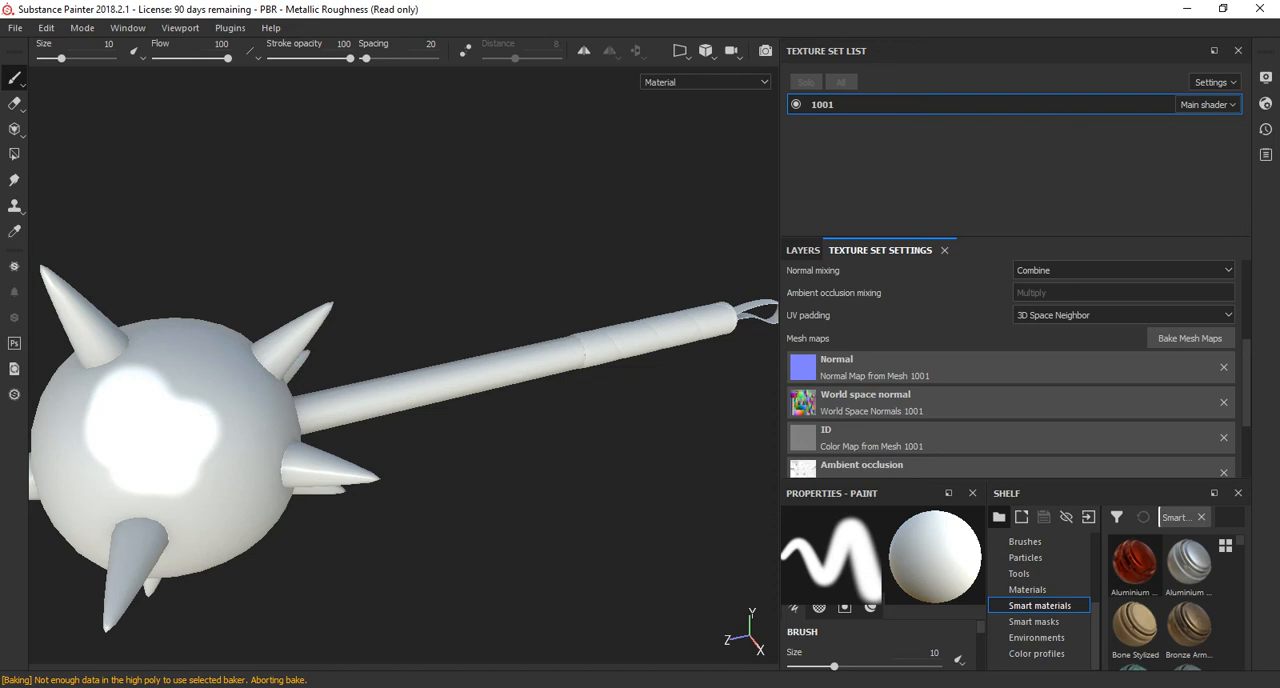
pyautogui.scroll(-3, 1170, 600)
pyautogui.click(1135, 604)
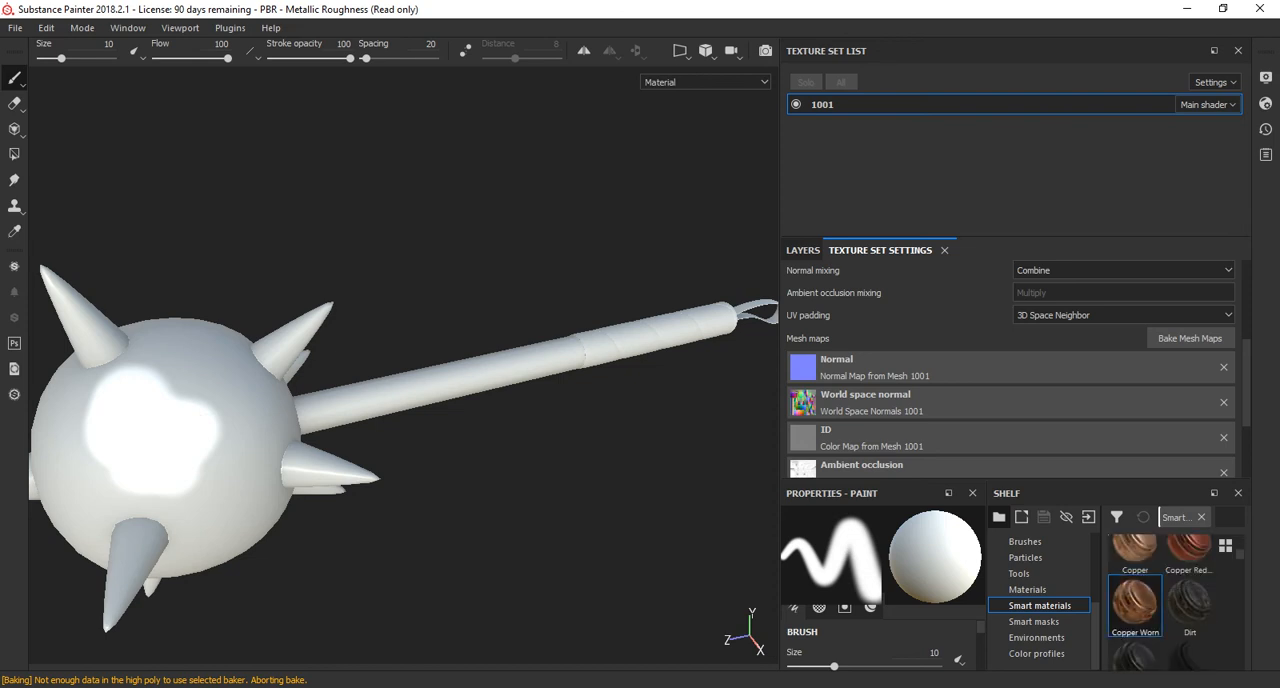
pyautogui.click(803, 251)
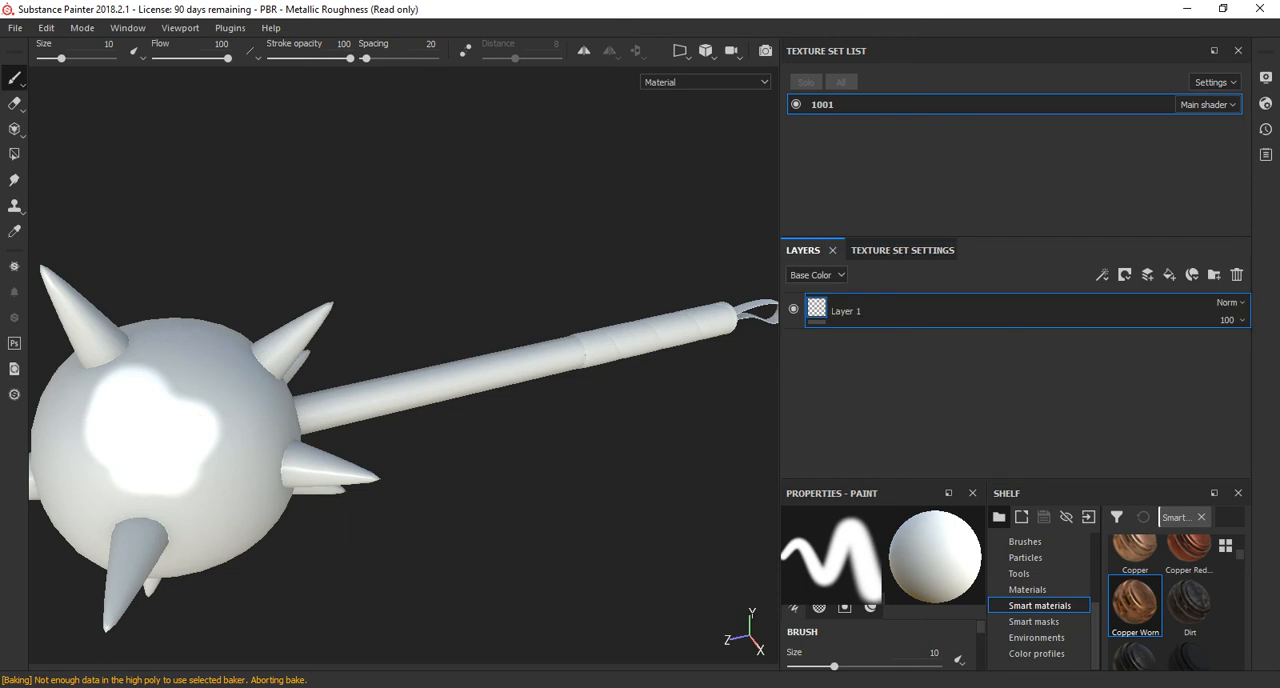
pyautogui.moveTo(1135, 604); pyautogui.dragTo(985, 324)
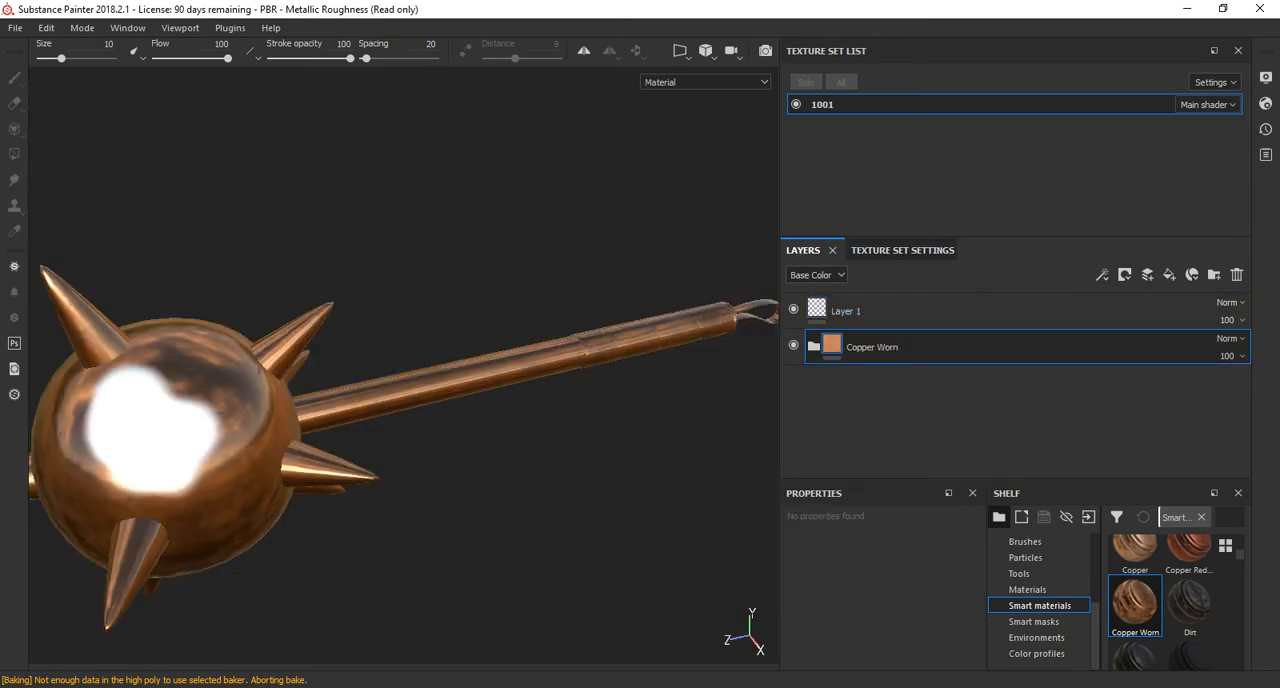
# Hide Layer 1 and examine the worn copper surface on the mace's ball up close.
pyautogui.keyDown('alt'); pyautogui.moveTo(480, 400); pyautogui.dragTo(570, 362); pyautogui.keyUp('alt')
pyautogui.scroll(5, 404, 366)
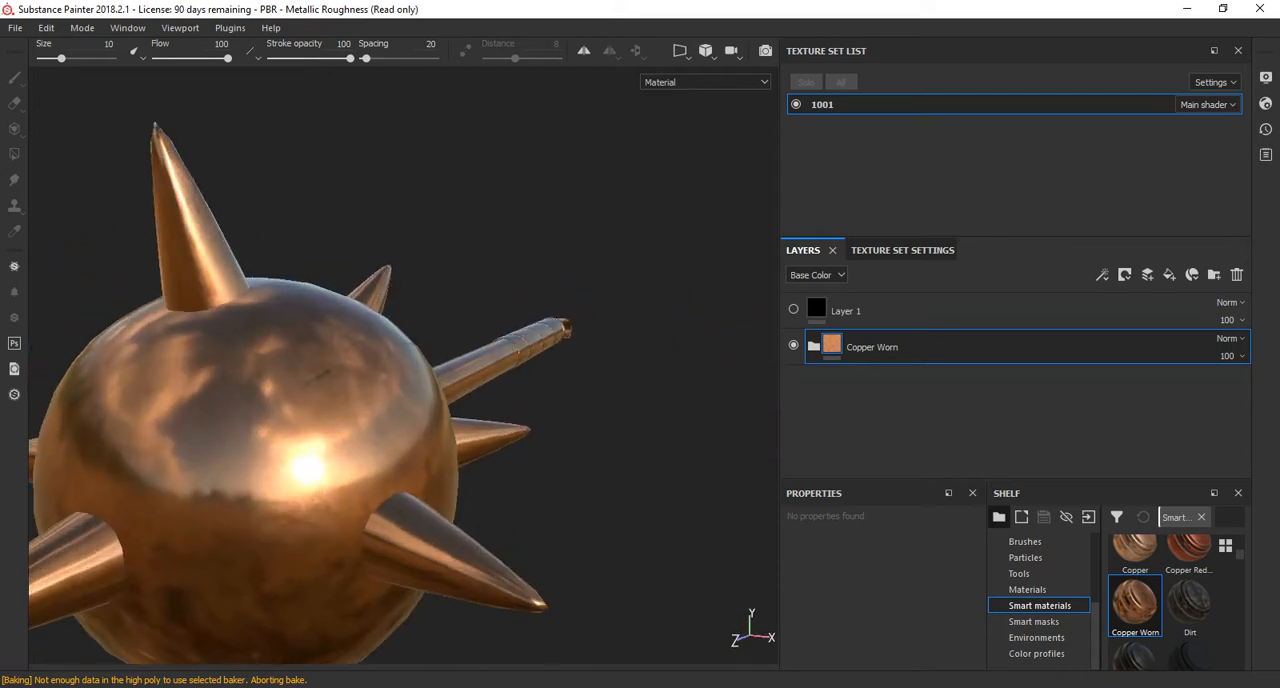
pyautogui.keyDown('alt'); pyautogui.moveTo(380, 378); pyautogui.dragTo(535, 381, button='middle'); pyautogui.keyUp('alt')
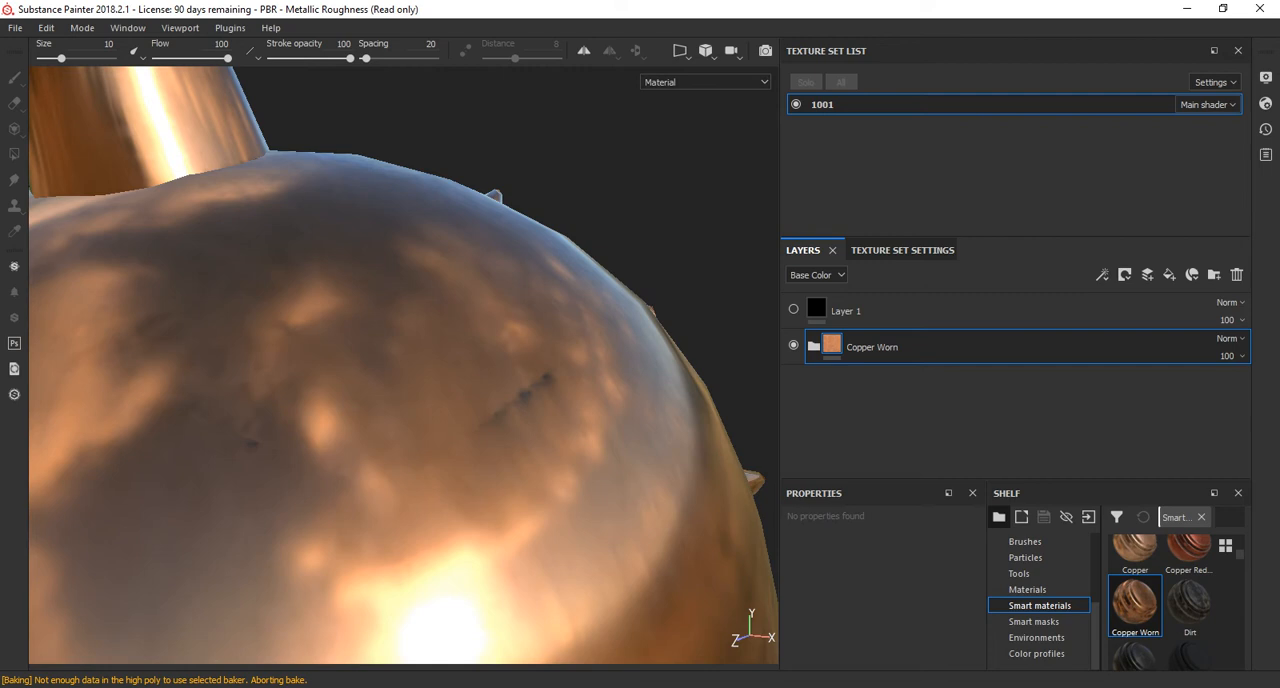
pyautogui.scroll(-5, 535, 385)
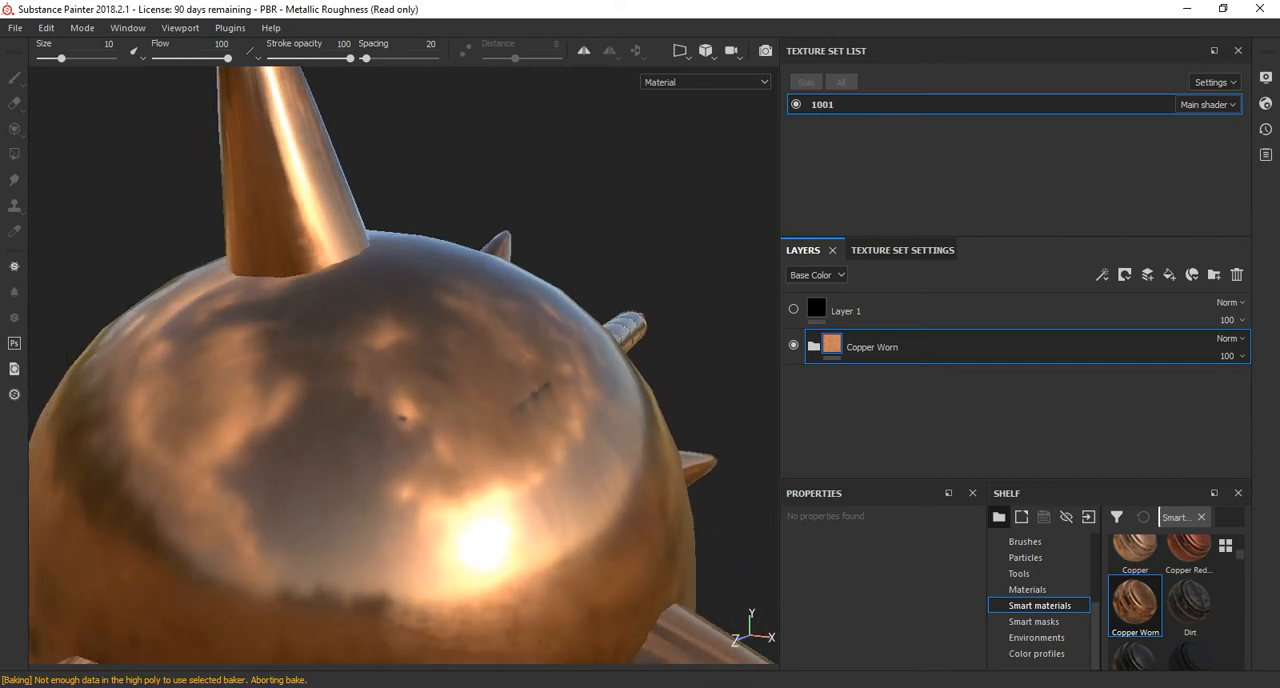
# Expand the Copper Worn group and select the Dirt layer's mask.
pyautogui.click(814, 346)
pyautogui.click(814, 346)
pyautogui.click(814, 346)
pyautogui.click(857, 380)
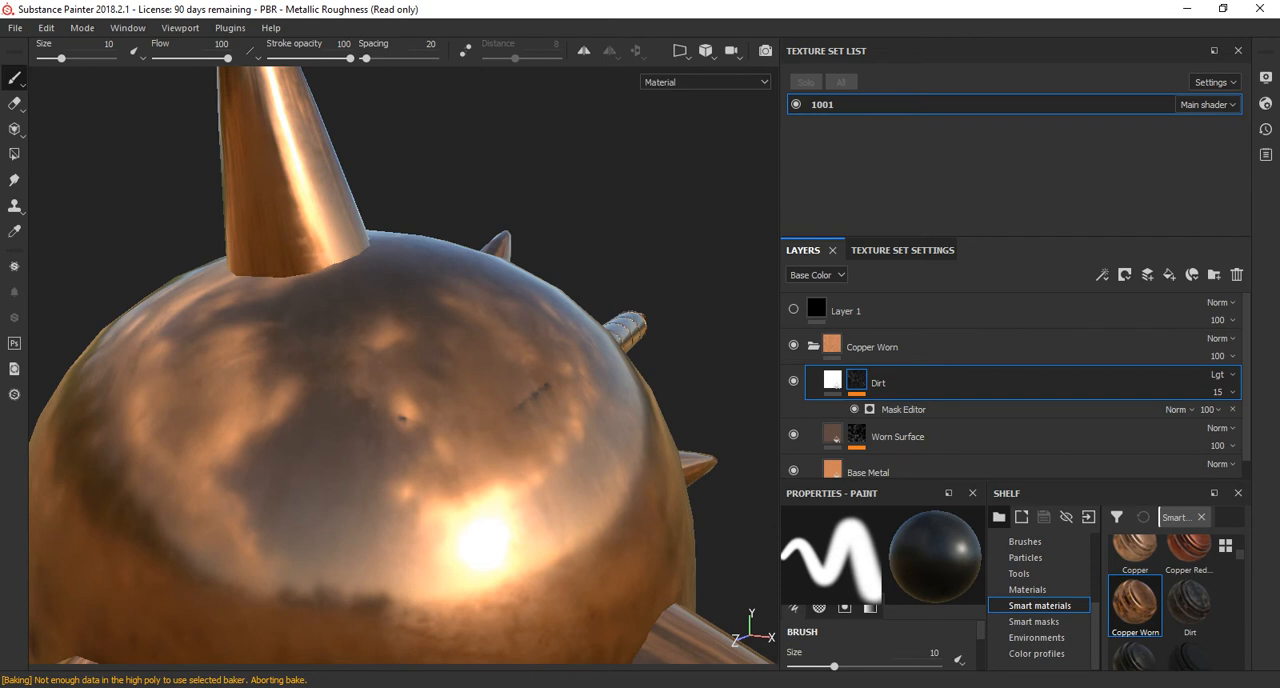
# Dock the paint properties above the layer stack and look through the brush's stroke, jitter and alignment settings.
pyautogui.moveTo(900, 481)
pyautogui.mouseDown()
pyautogui.moveTo(900, 401)
pyautogui.moveTo(900, 421)
pyautogui.moveTo(760, 306)
pyautogui.moveTo(777, 289)
pyautogui.moveTo(754, 294)
pyautogui.moveTo(772, 286)
pyautogui.moveTo(772, 300)
pyautogui.moveTo(814, 268)
pyautogui.mouseUp()
pyautogui.scroll(-5, 1010, 370)
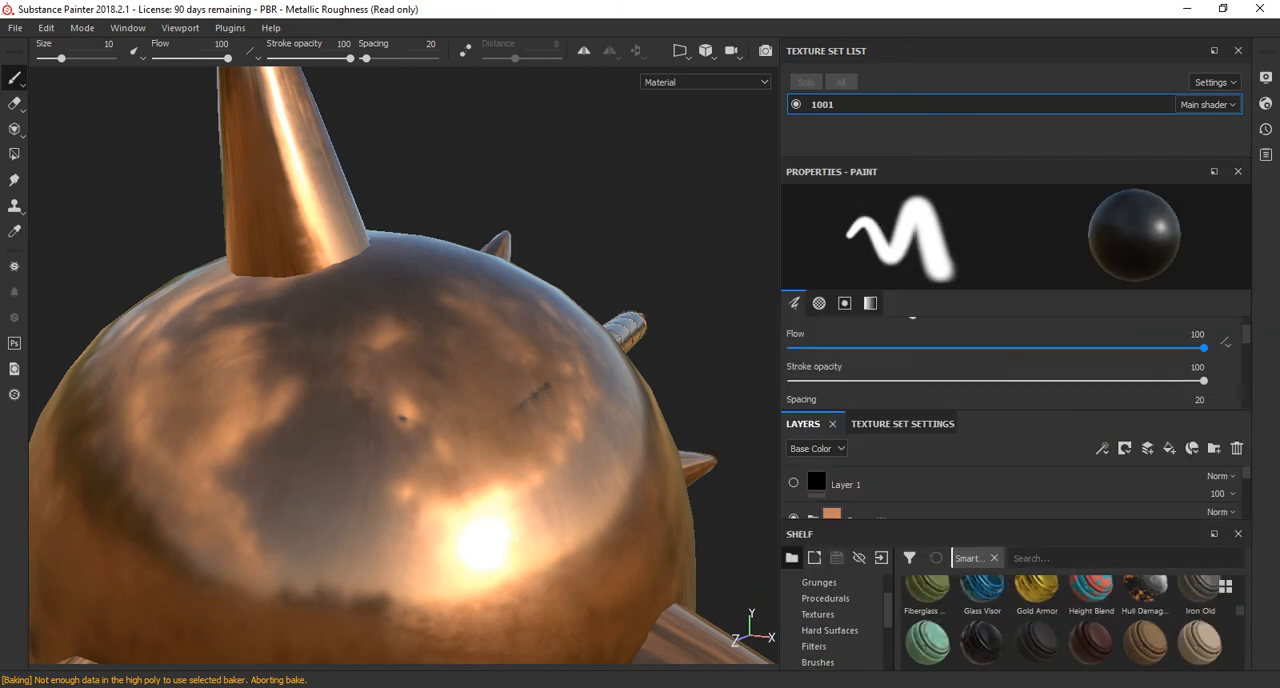
pyautogui.scroll(-3, 830, 620)
pyautogui.scroll(4, 830, 620)
pyautogui.click(902, 424)
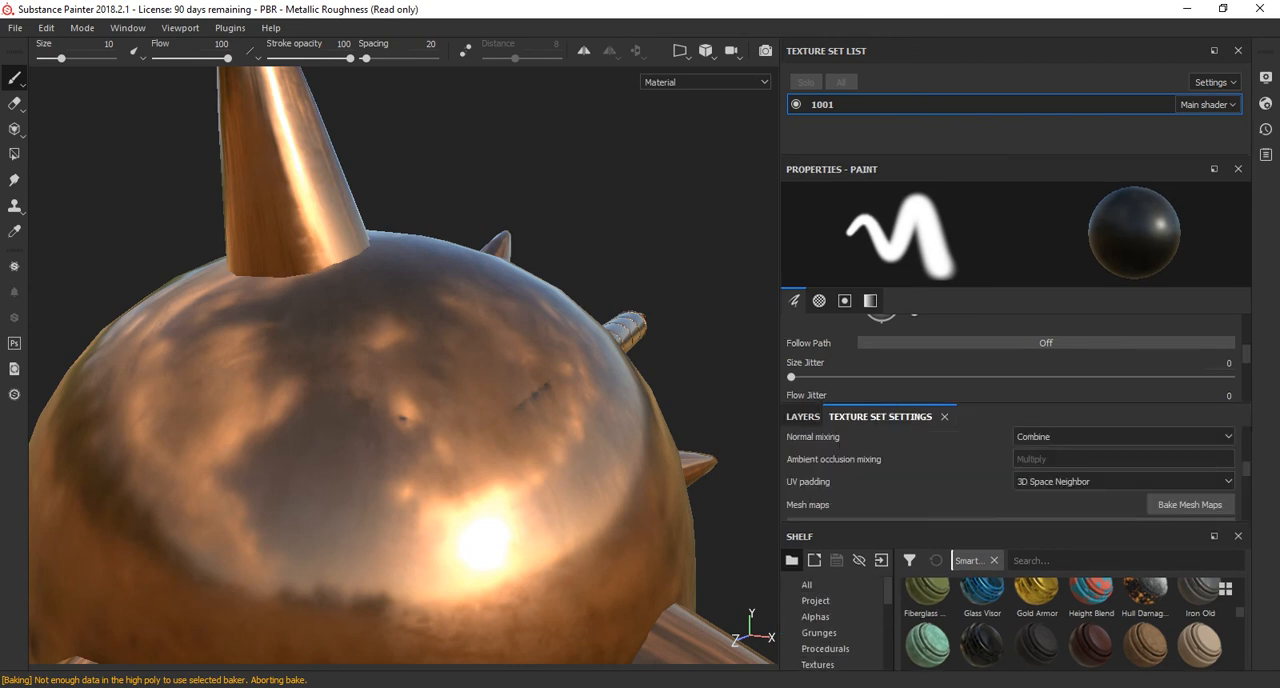
pyautogui.click(803, 417)
pyautogui.scroll(-5, 1010, 362)
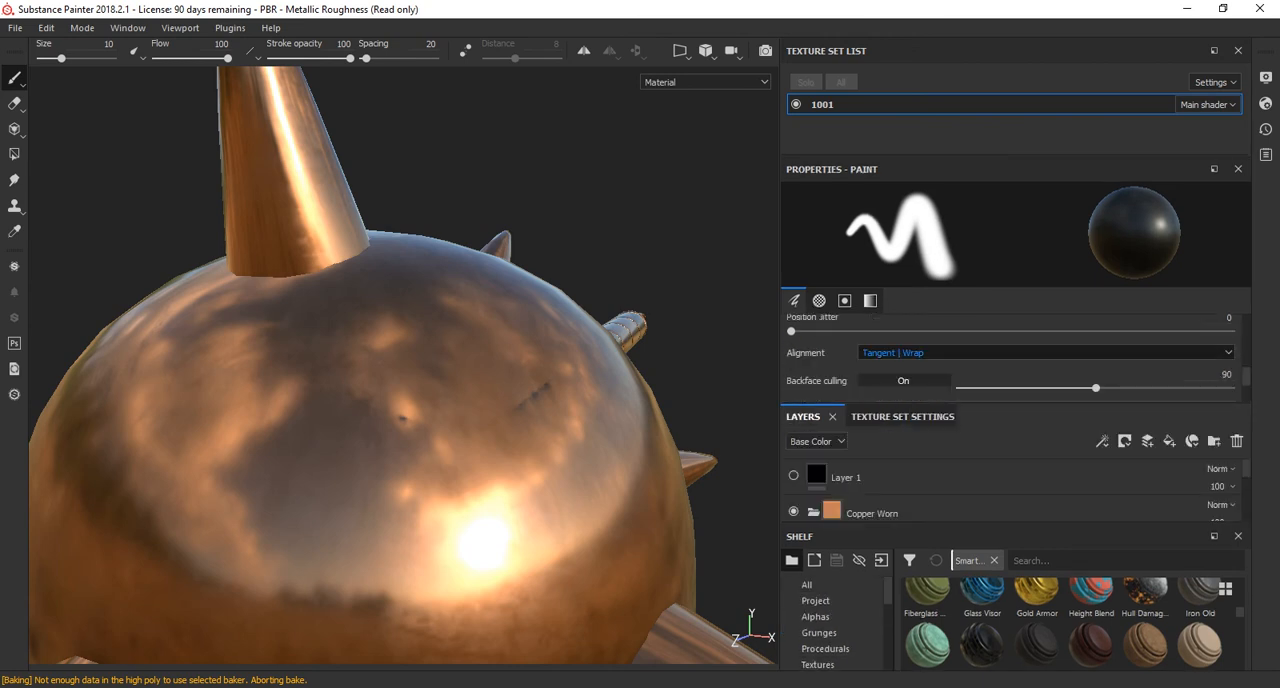
pyautogui.moveTo(978, 403); pyautogui.dragTo(978, 463)
pyautogui.scroll(-1, 1000, 400)
# Float the paint properties in a taller window, review the brush, alpha, stencil and grayscale settings, and close it.
pyautogui.moveTo(832, 169); pyautogui.dragTo(514, 140)
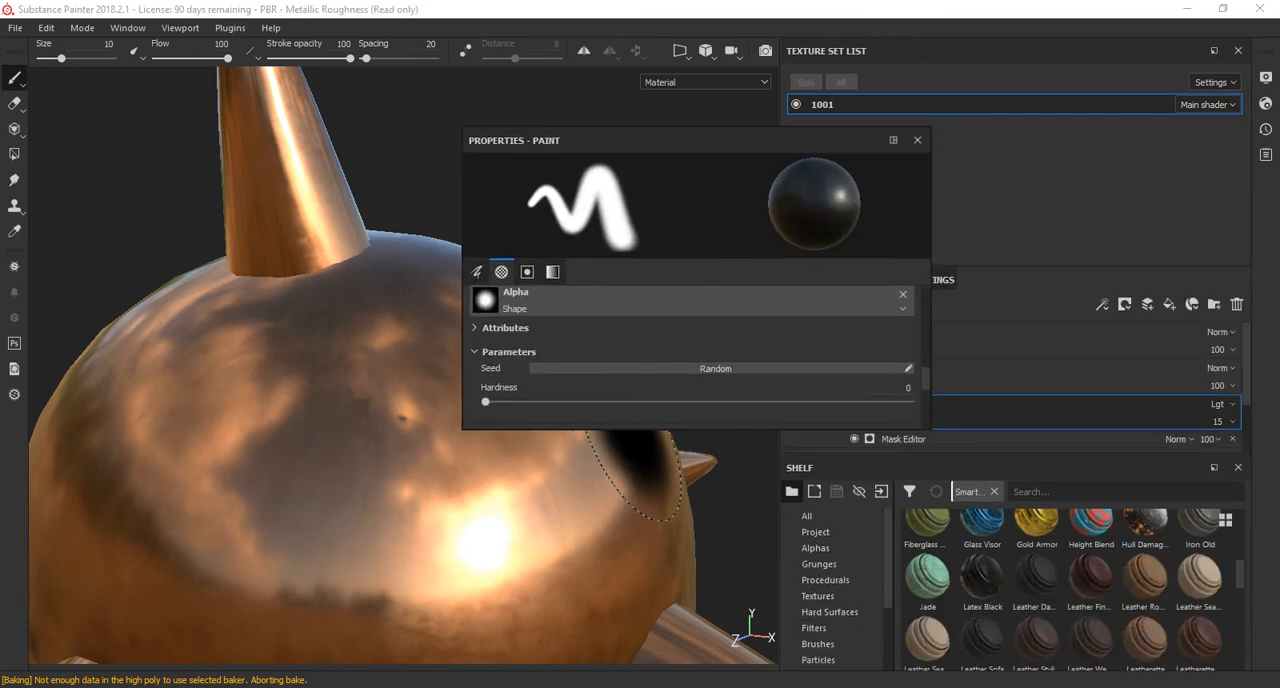
pyautogui.moveTo(634, 430); pyautogui.dragTo(637, 663)
pyautogui.scroll(6, 640, 500)
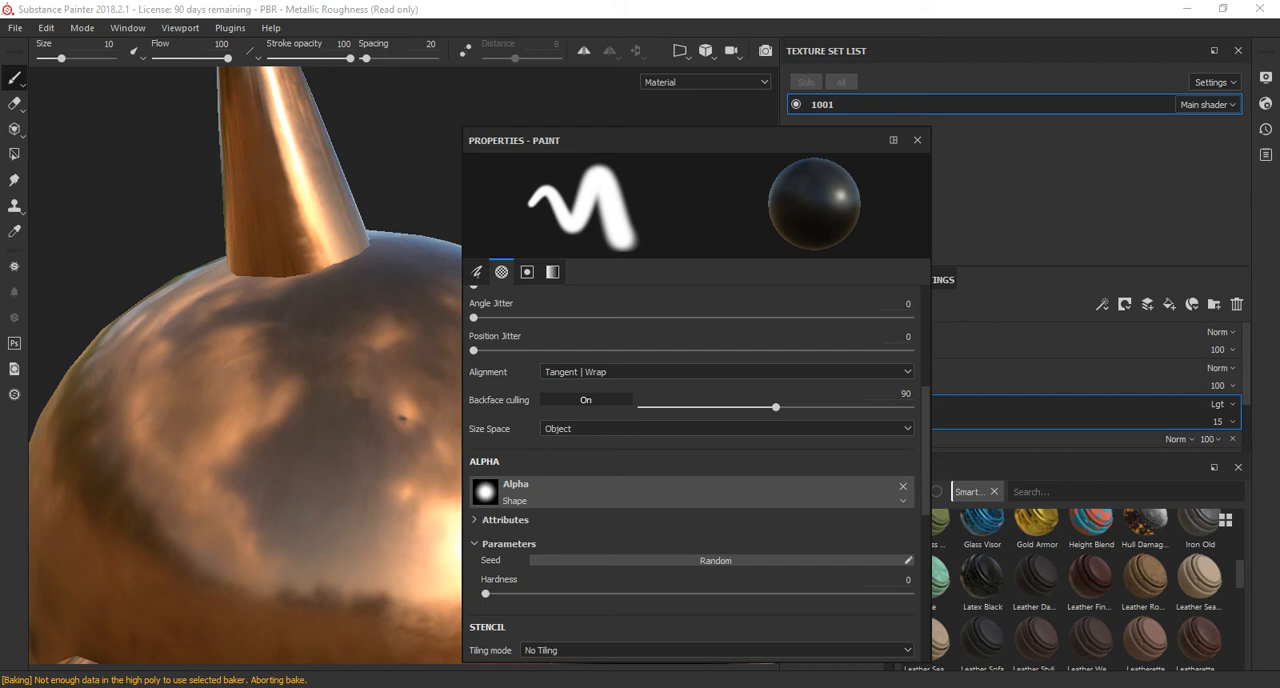
pyautogui.click(501, 271)
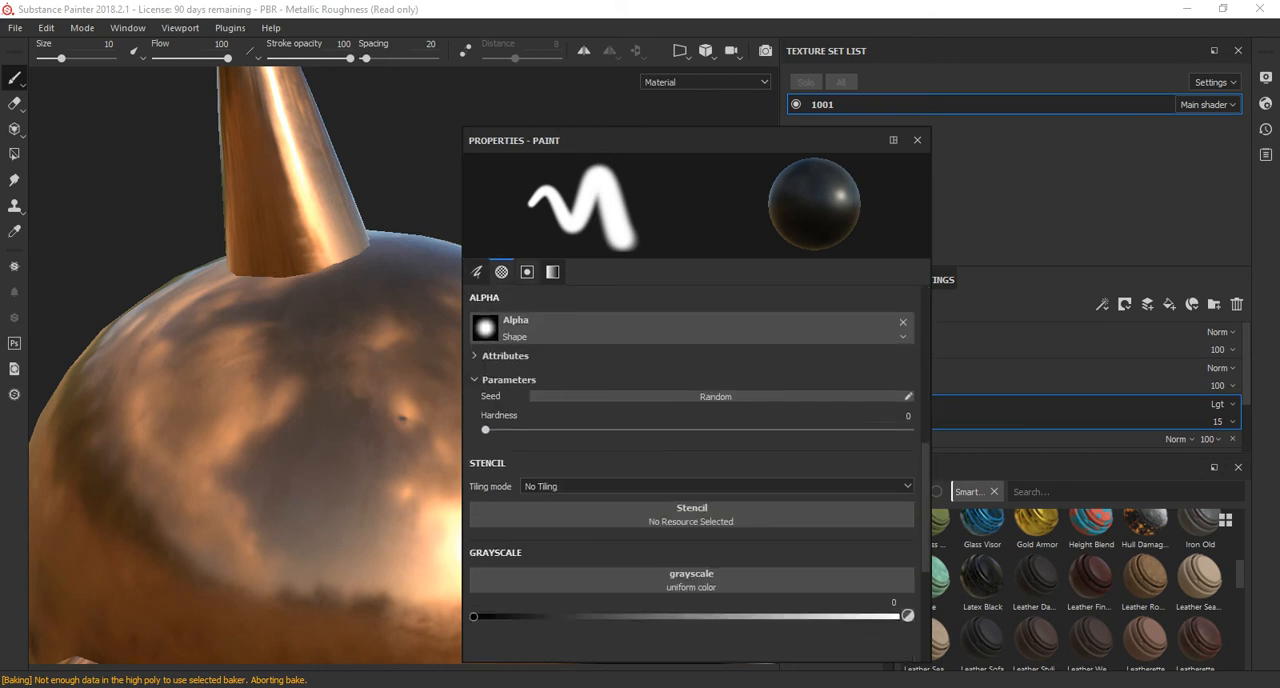
pyautogui.scroll(10, 690, 470)
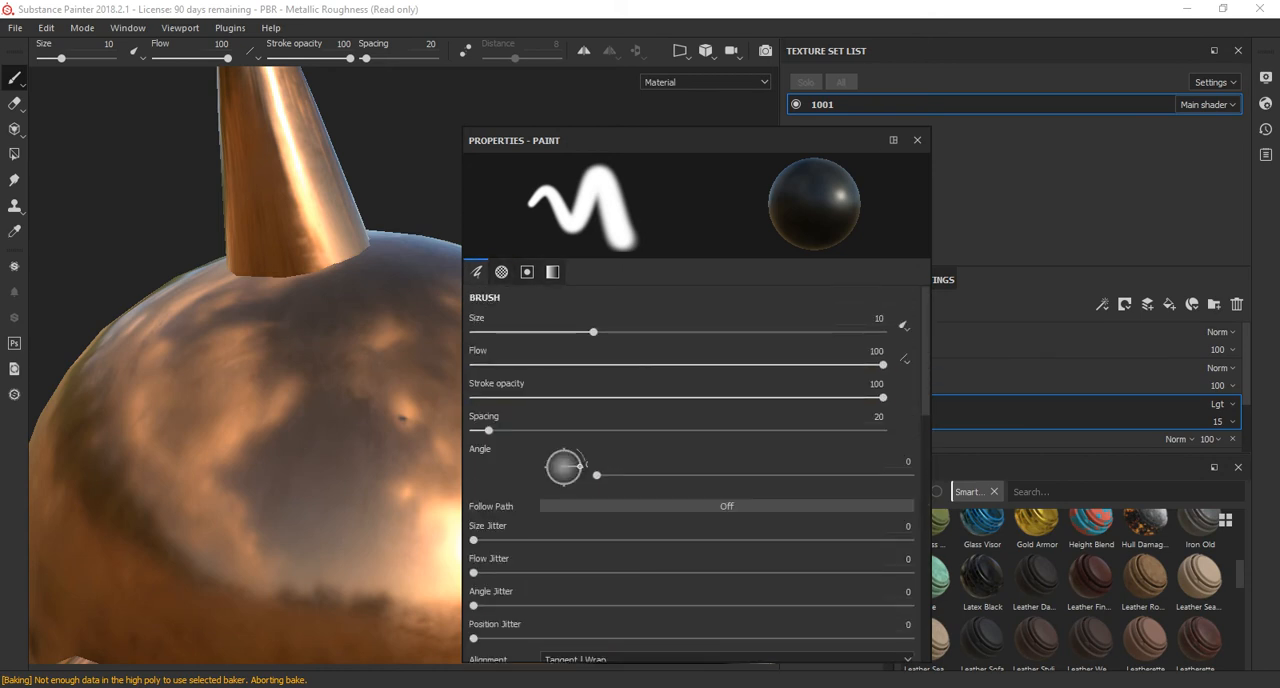
pyautogui.click(917, 140)
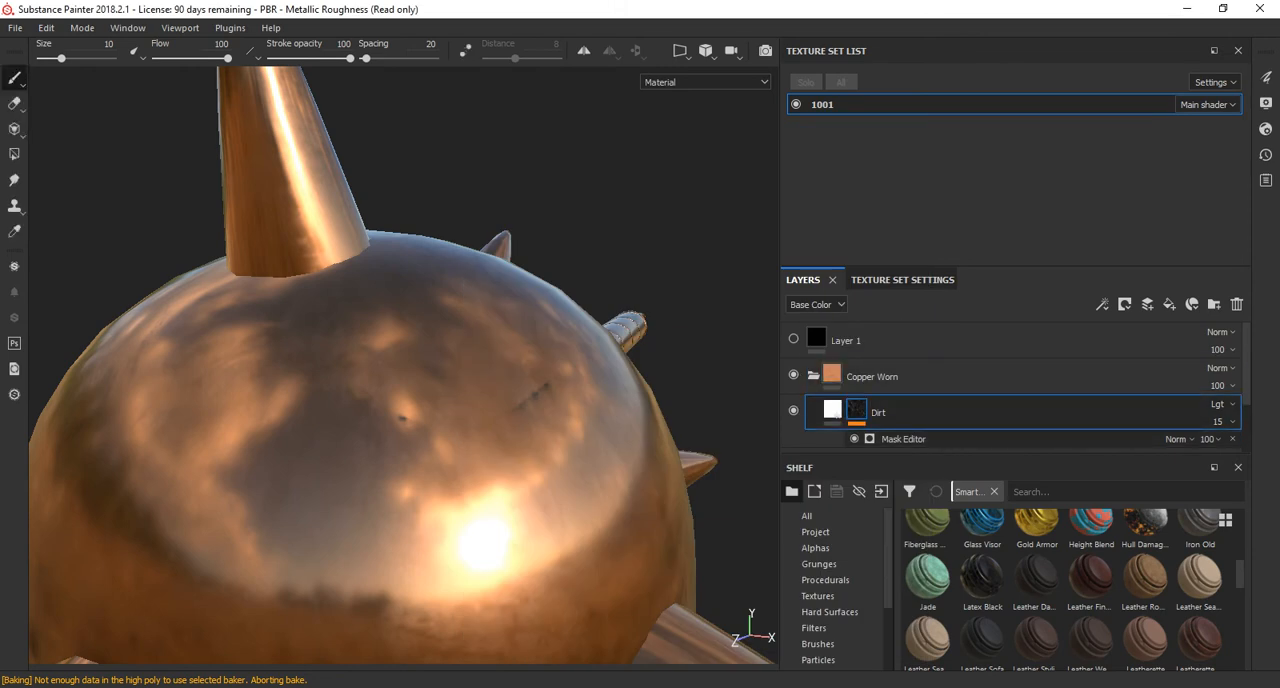
# Select the Dirt mask's Mask Editor effect, check the available viewport and plugin options, and view the mace as a whole.
pyautogui.click(904, 439)
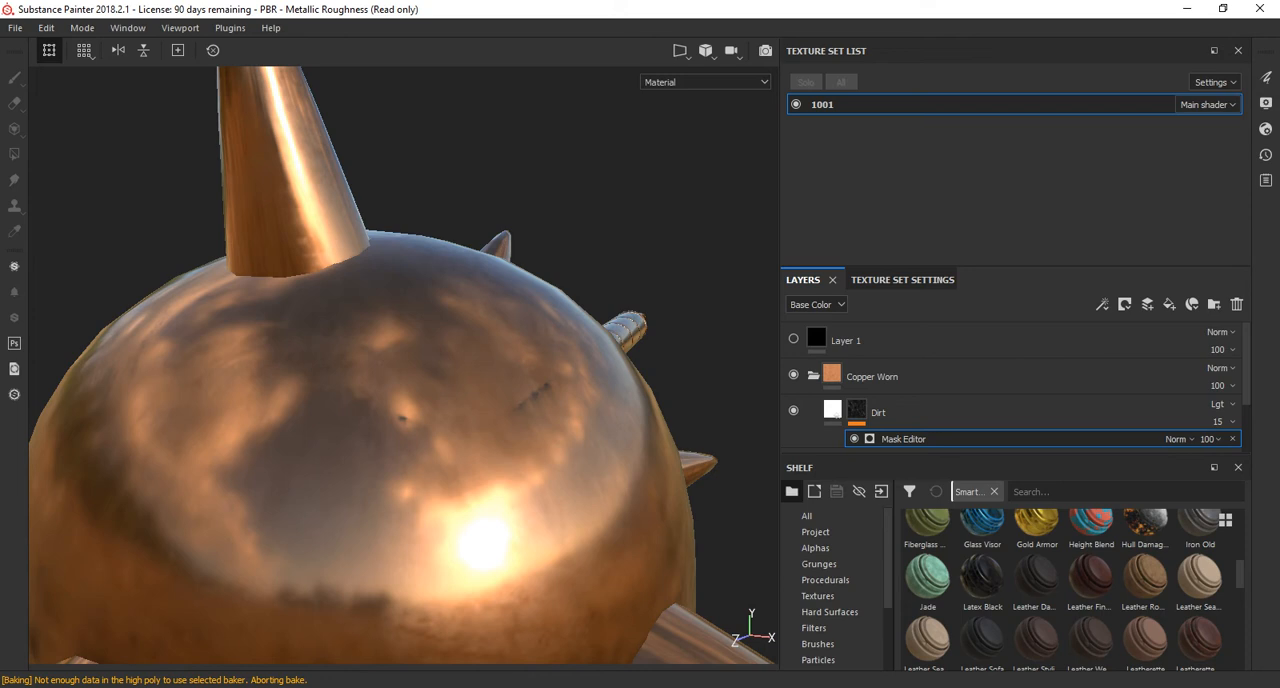
pyautogui.click(180, 28)
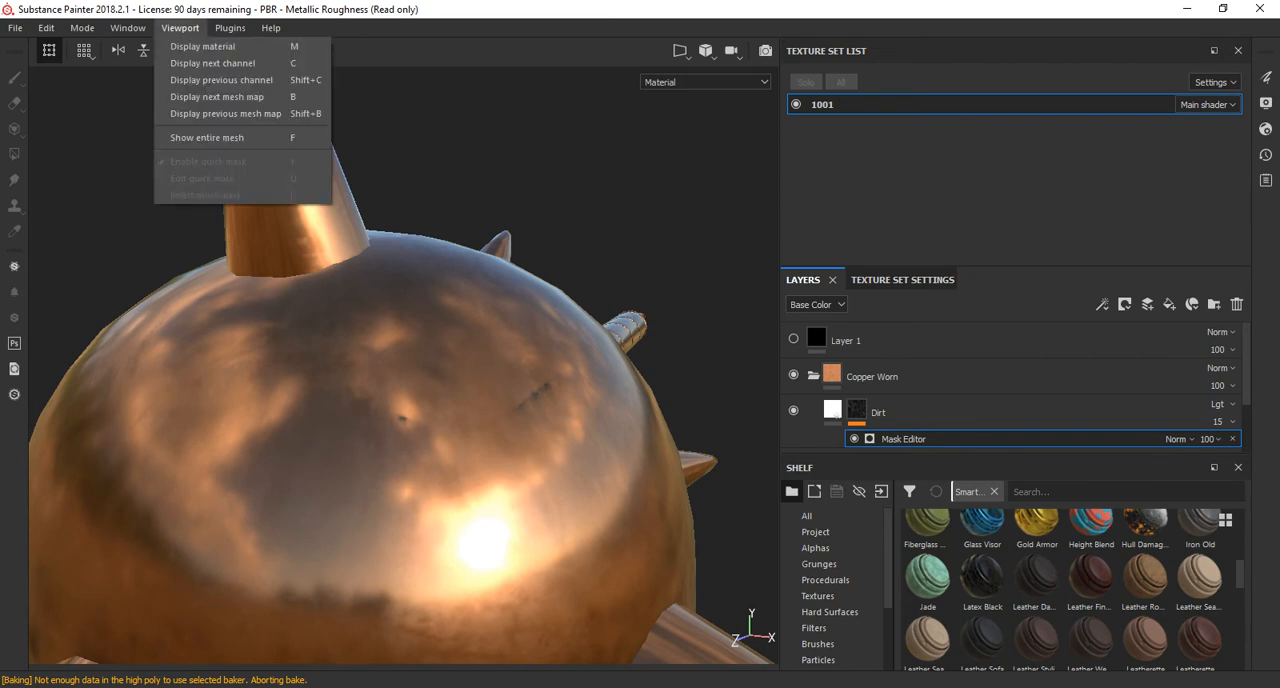
pyautogui.moveTo(230, 28)
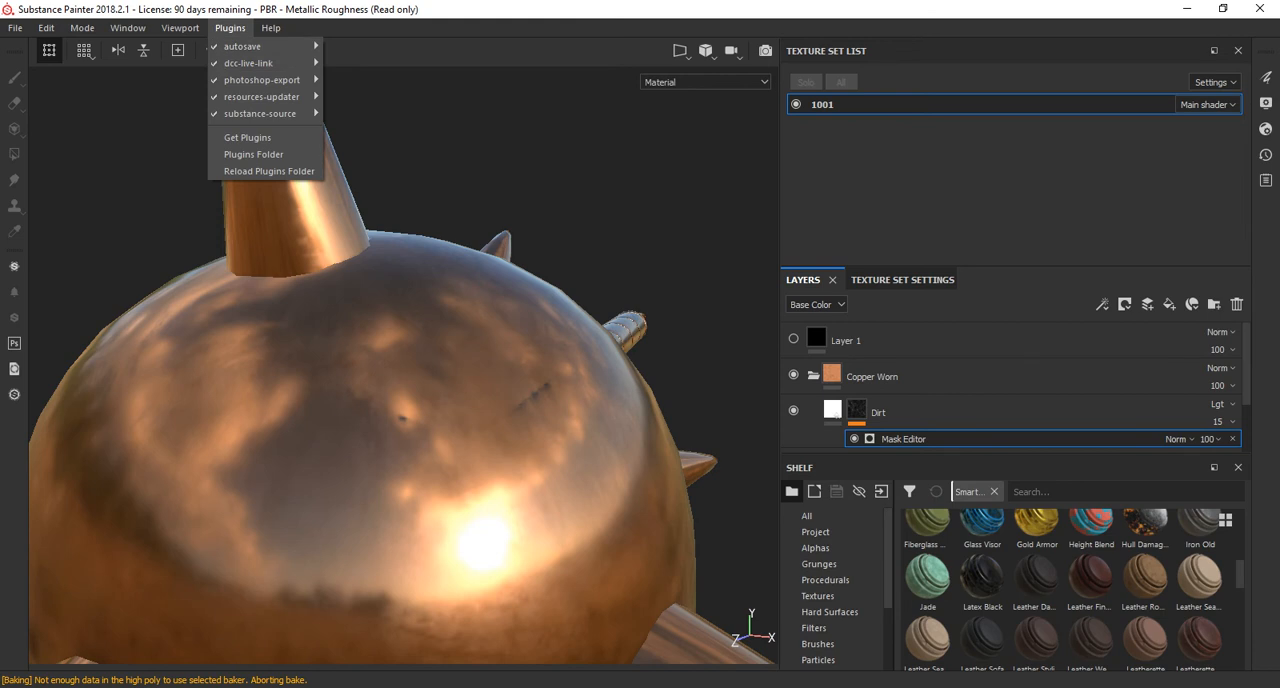
pyautogui.click(230, 28)
pyautogui.scroll(-8, 575, 360)
pyautogui.keyDown('alt'); pyautogui.moveTo(590, 380); pyautogui.dragTo(430, 376); pyautogui.keyUp('alt')
pyautogui.keyDown('alt'); pyautogui.moveTo(500, 400); pyautogui.dragTo(229, 279, button='middle'); pyautogui.keyUp('alt')
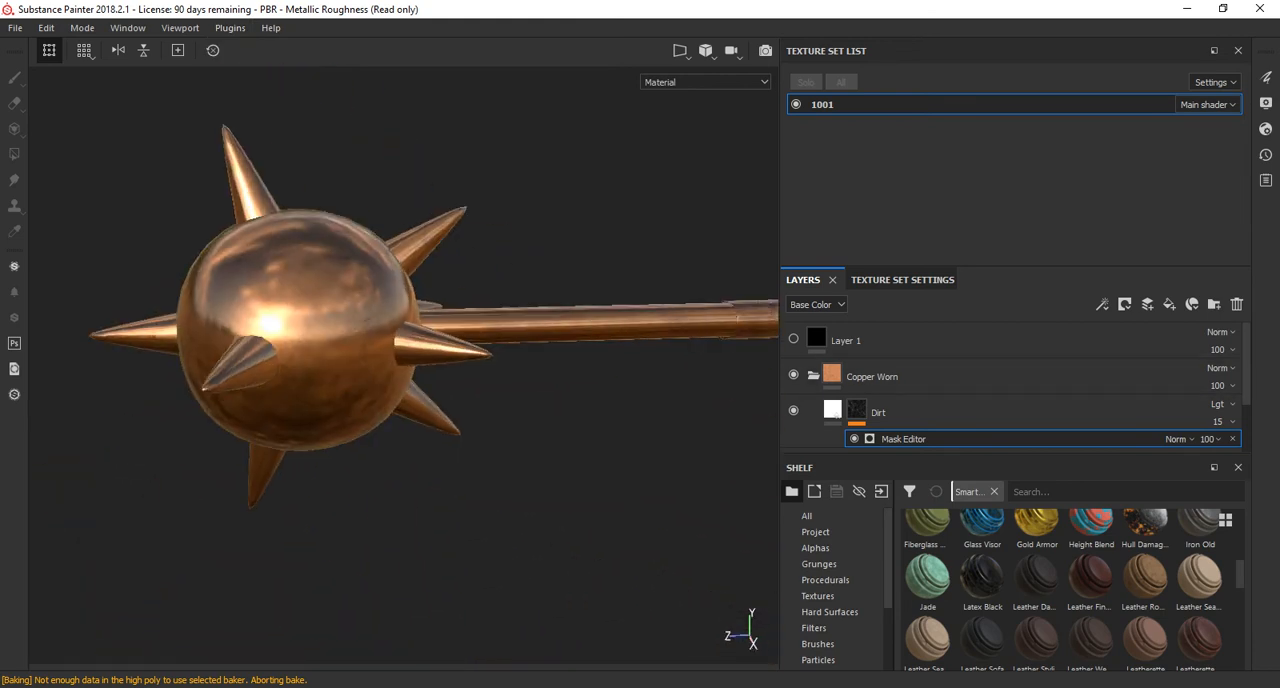
# Look through the log, history, shader, display, generator and texture set settings for the mask's parameters, and return to the layer stack.
pyautogui.click(1265, 180)
pyautogui.click(1265, 180)
pyautogui.click(1265, 155)
pyautogui.click(1265, 155)
pyautogui.click(1265, 130)
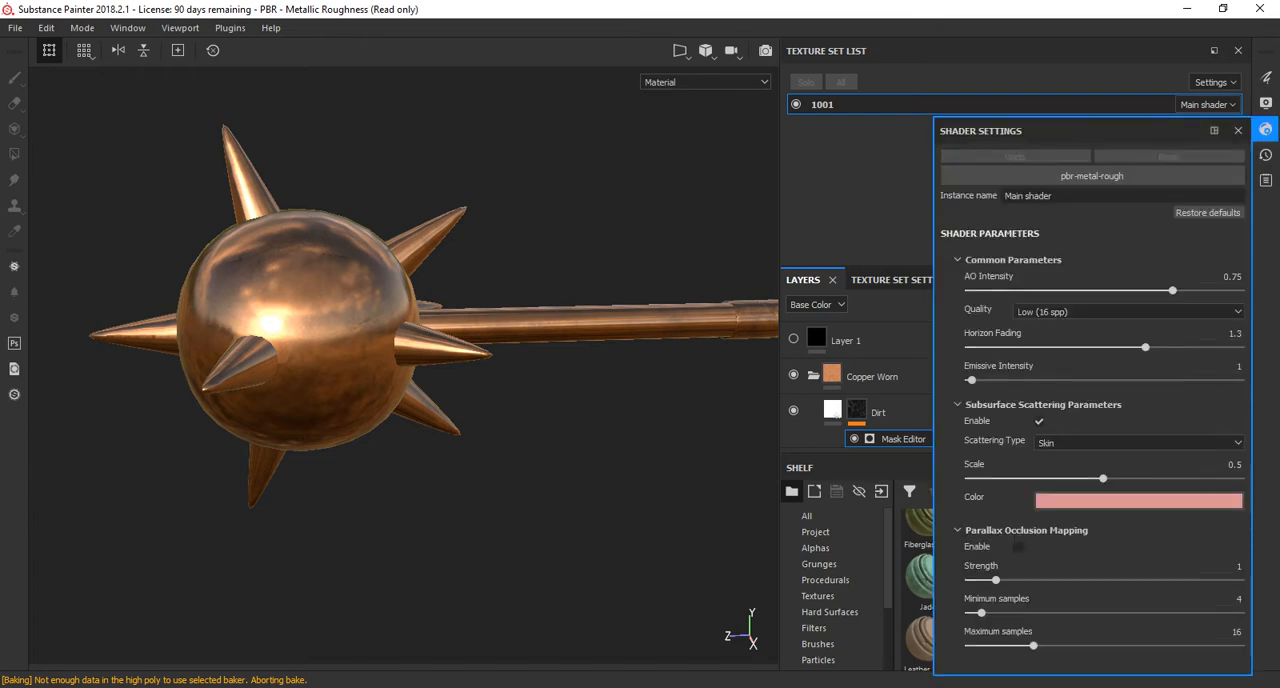
pyautogui.click(1265, 130)
pyautogui.click(1265, 103)
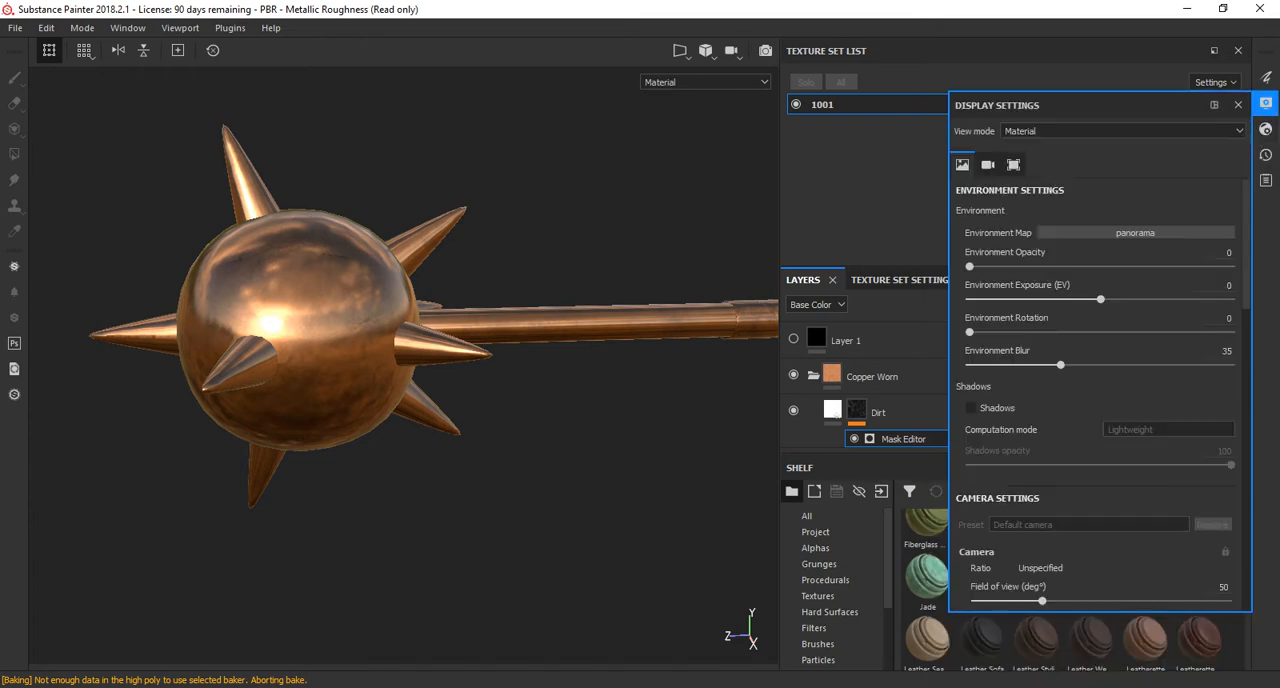
pyautogui.click(1265, 103)
pyautogui.click(1265, 78)
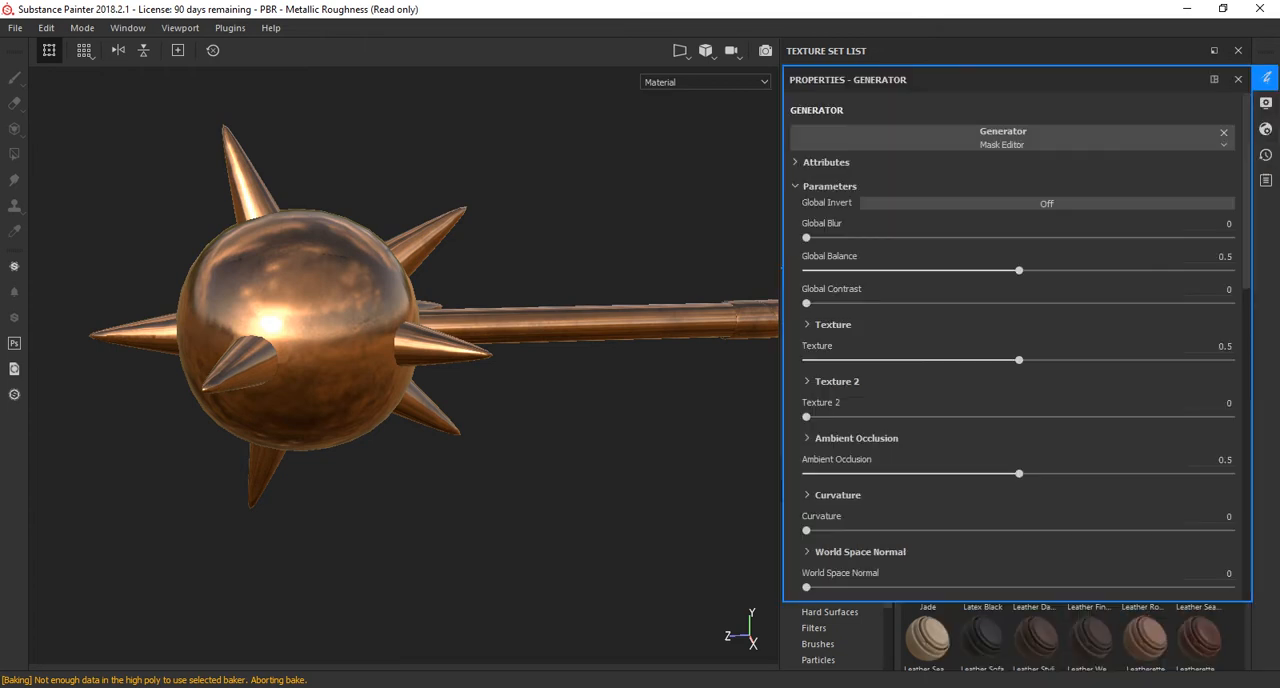
pyautogui.click(1265, 78)
pyautogui.click(902, 279)
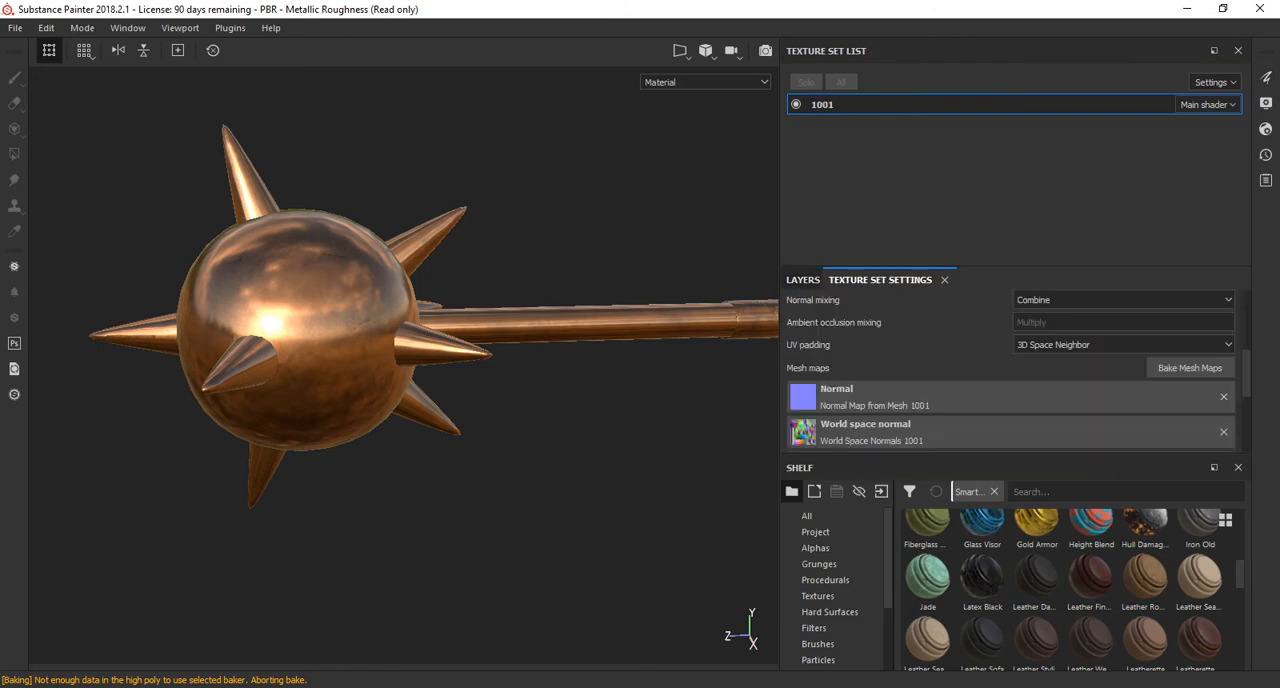
pyautogui.scroll(-5, 1010, 370)
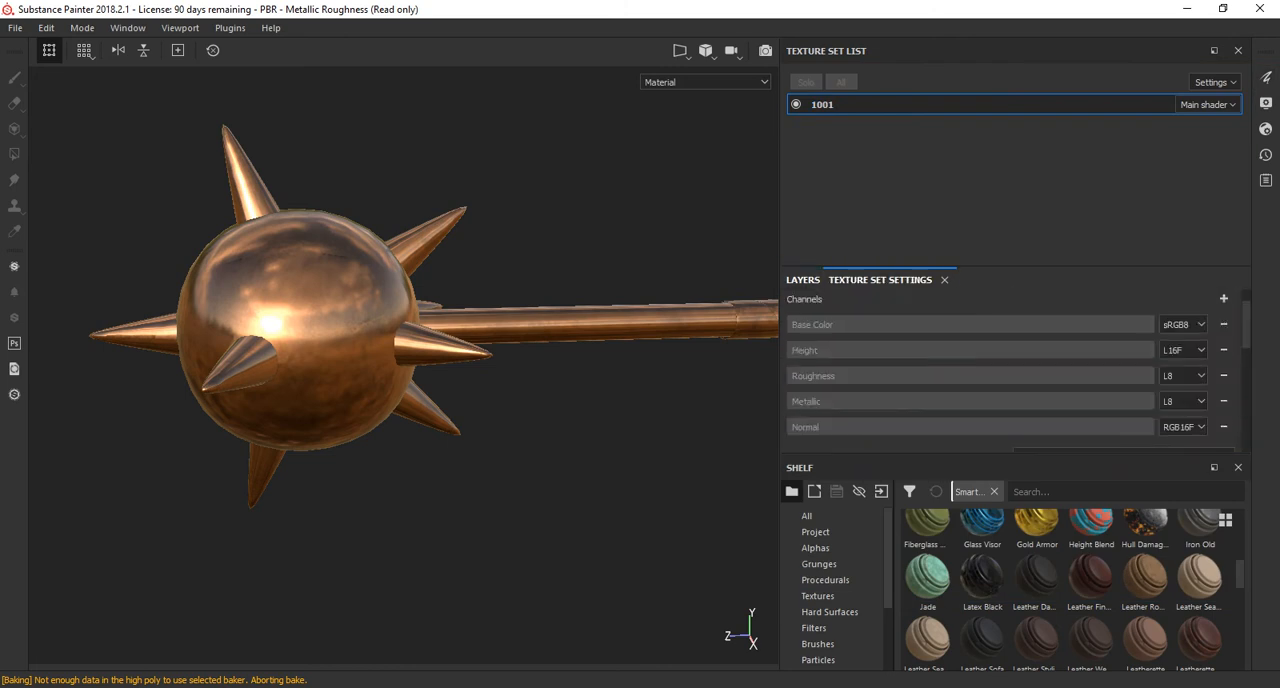
pyautogui.click(802, 279)
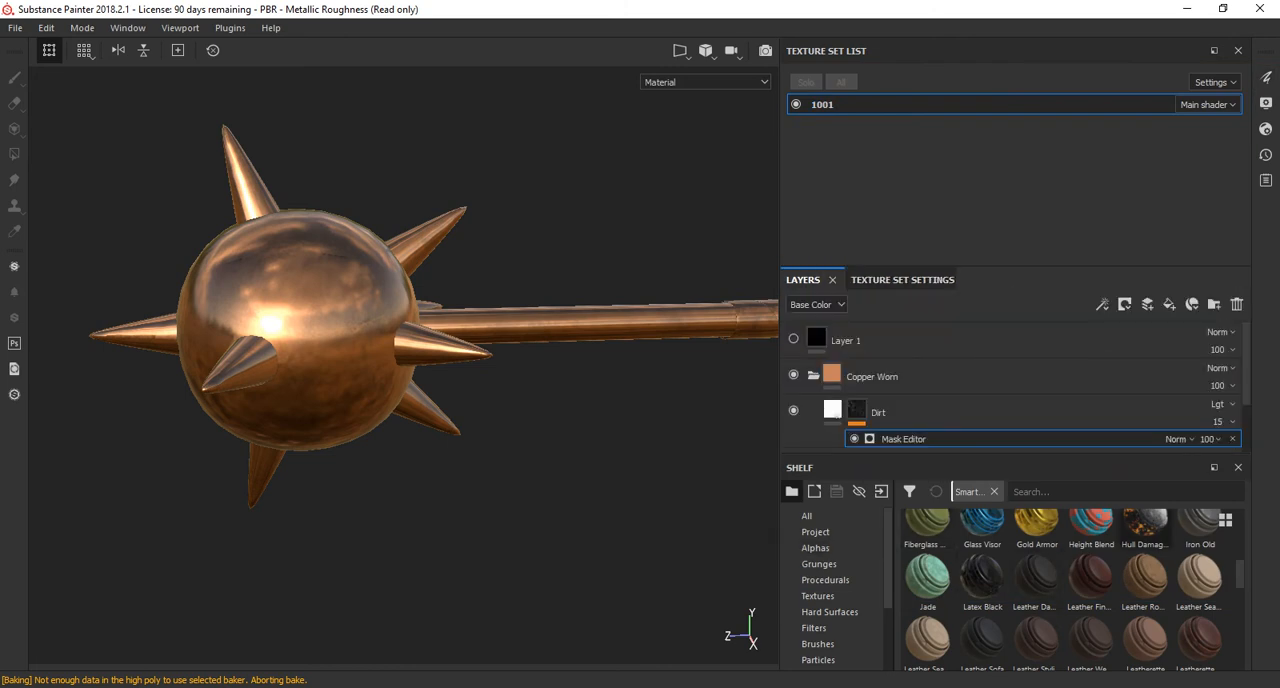
# Delete the Copper Worn group and place the Machinery smart material beneath Layer 1.
pyautogui.click(817, 338)
pyautogui.click(832, 374)
pyautogui.press('Delete')
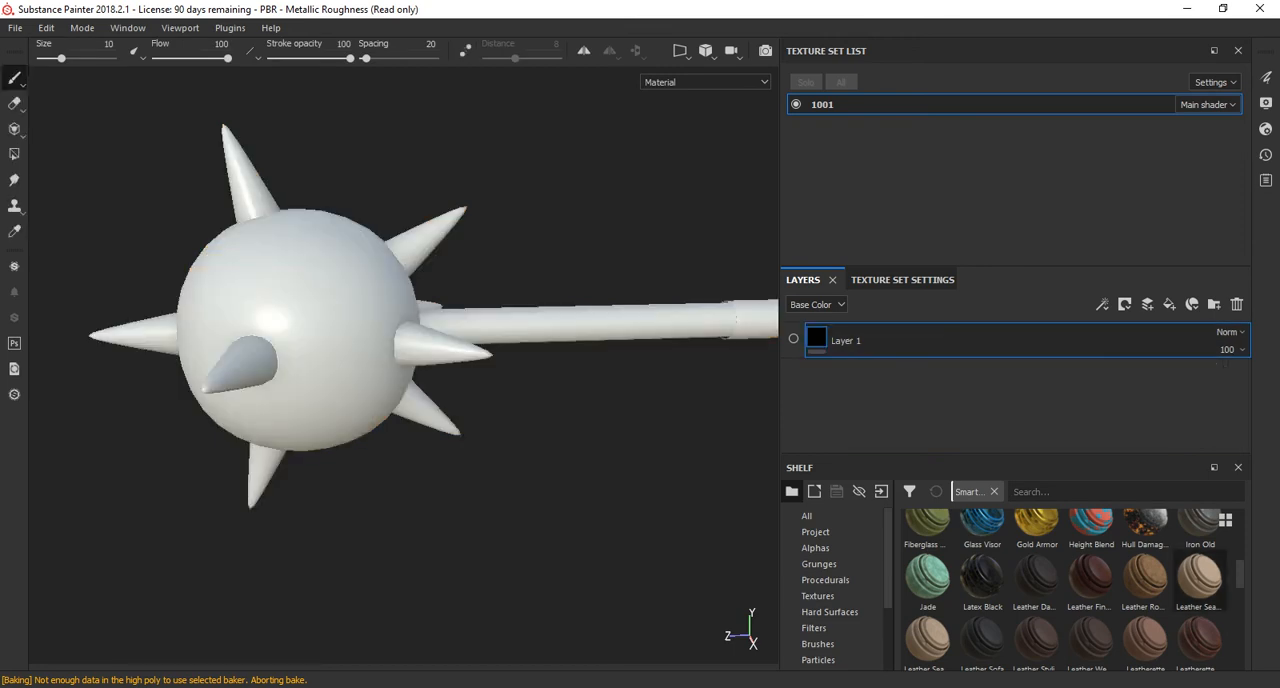
pyautogui.scroll(-2, 1074, 590)
pyautogui.moveTo(928, 540); pyautogui.dragTo(903, 362)
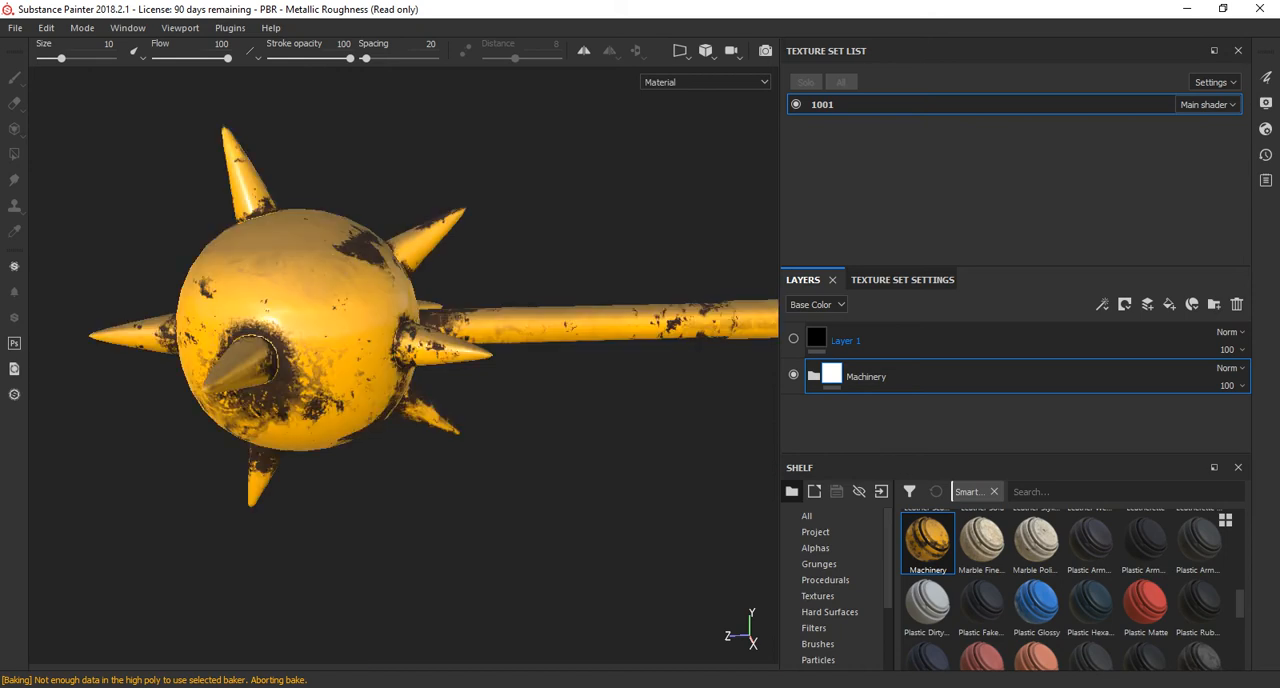
# Examine the Machinery material's wear on the ball, spikes and handle from several sides.
pyautogui.keyDown('alt'); pyautogui.moveTo(400, 340); pyautogui.dragTo(412, 402); pyautogui.keyUp('alt')
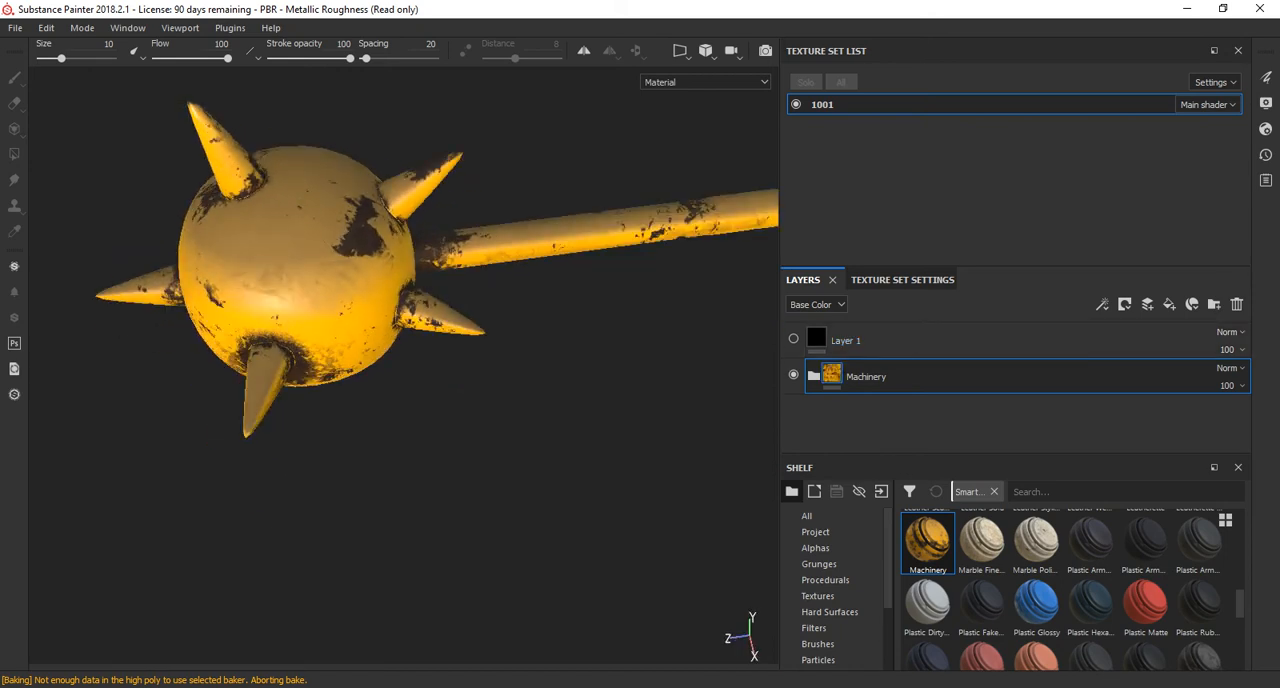
pyautogui.scroll(3, 300, 290)
pyautogui.keyDown('alt'); pyautogui.moveTo(370, 350); pyautogui.dragTo(445, 305); pyautogui.keyUp('alt')
pyautogui.keyDown('alt'); pyautogui.moveTo(350, 350); pyautogui.dragTo(690, 335); pyautogui.keyUp('alt')
pyautogui.scroll(-4, 400, 370)
pyautogui.keyDown('alt'); pyautogui.moveTo(400, 370); pyautogui.dragTo(460, 350); pyautogui.keyUp('alt')
pyautogui.scroll(-2, 404, 350)
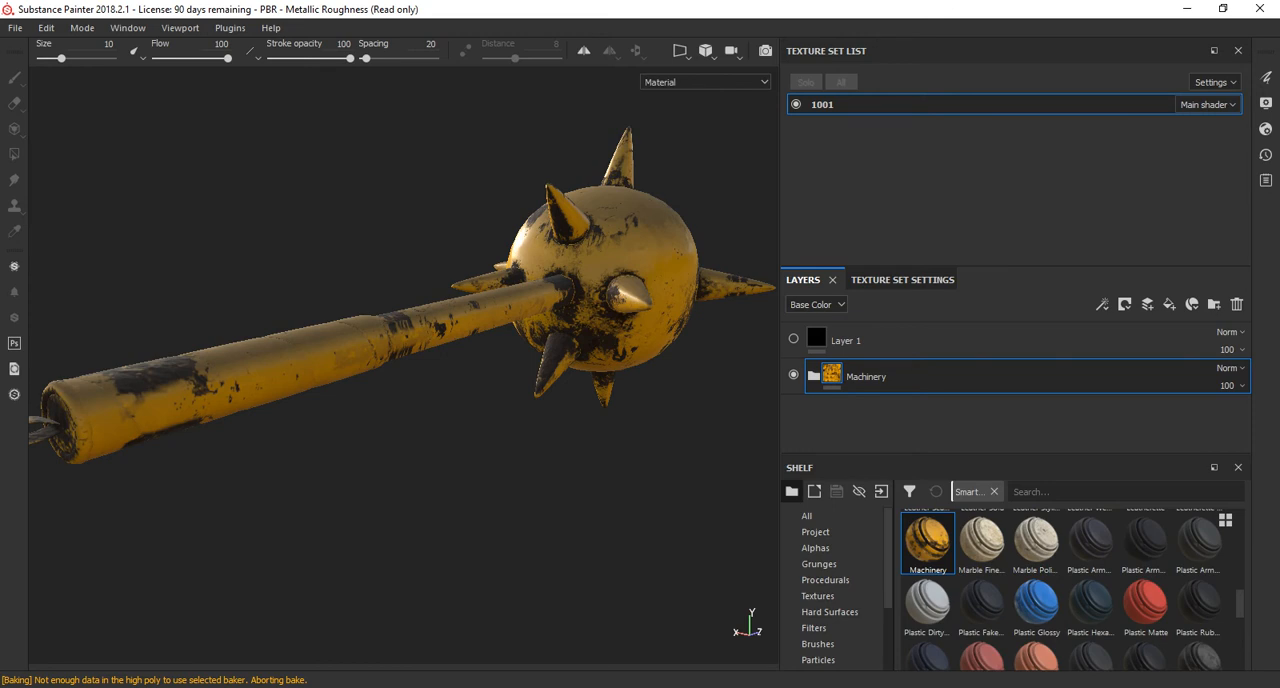
# Expand the Machinery group, toggle the Rust layer's visibility off and on, and select the Mask Editor effect on its mask.
pyautogui.click(813, 376)
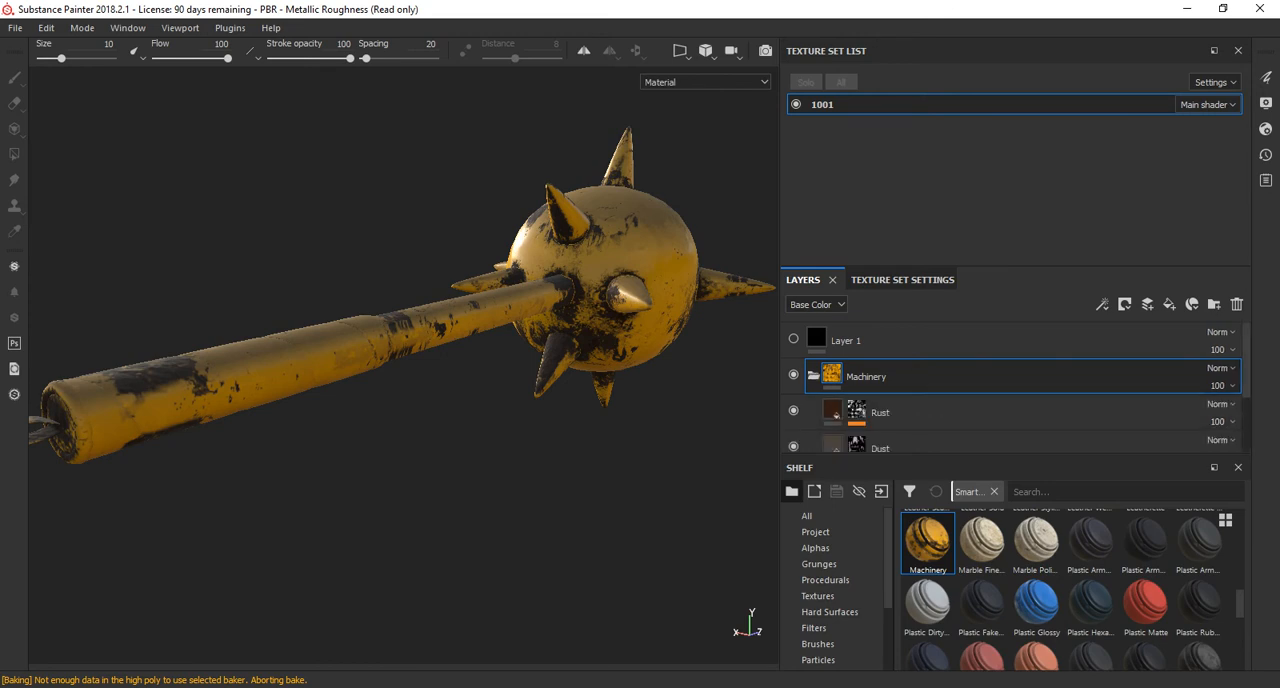
pyautogui.click(794, 411)
pyautogui.click(794, 410)
pyautogui.click(857, 409)
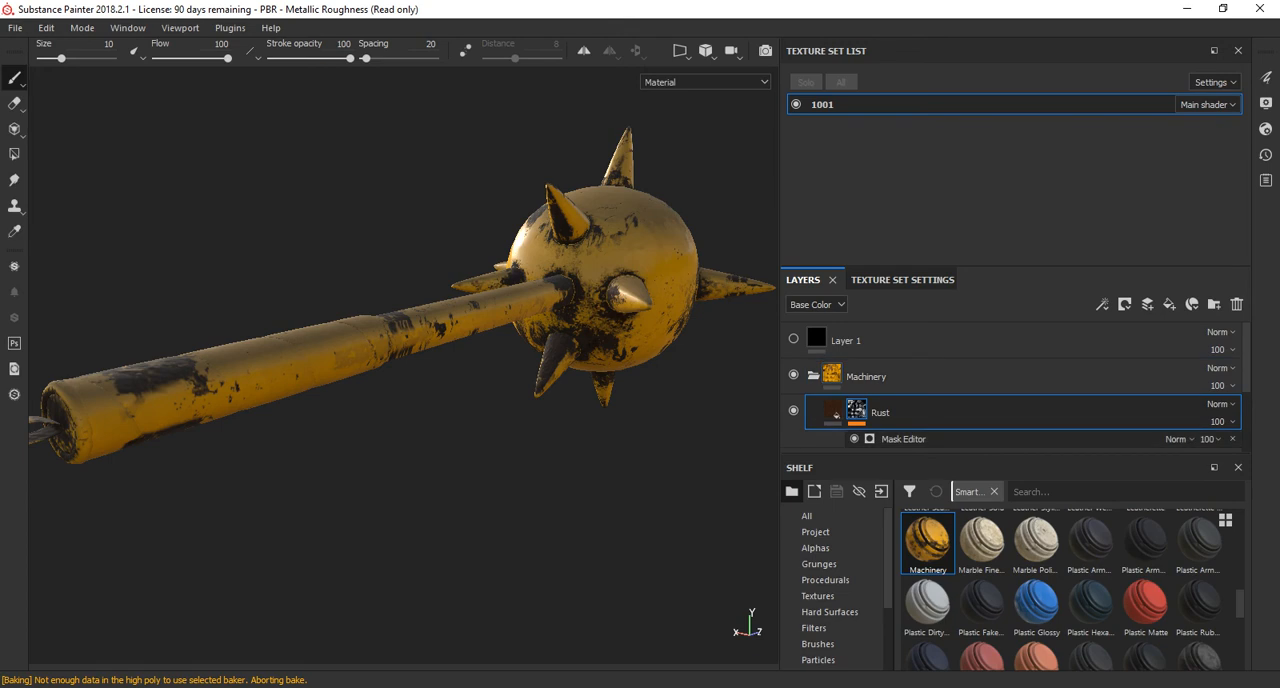
pyautogui.click(900, 439)
pyautogui.rightClick(900, 439)
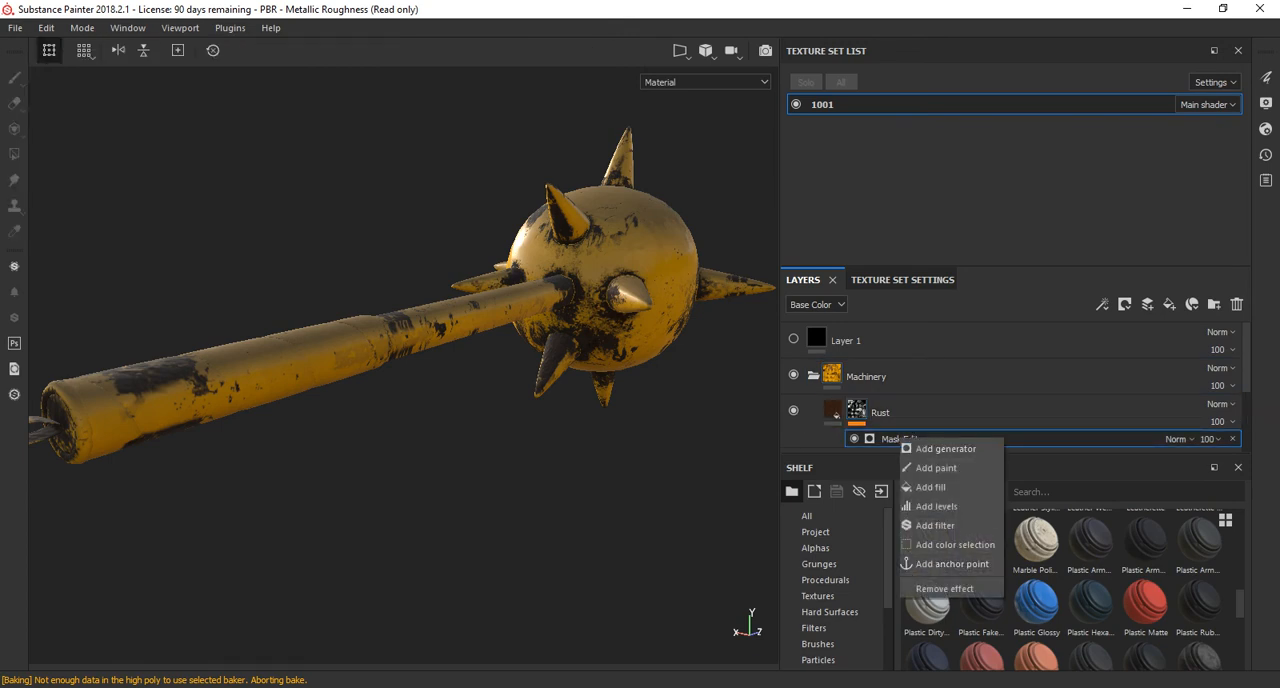
pyautogui.press('Escape')
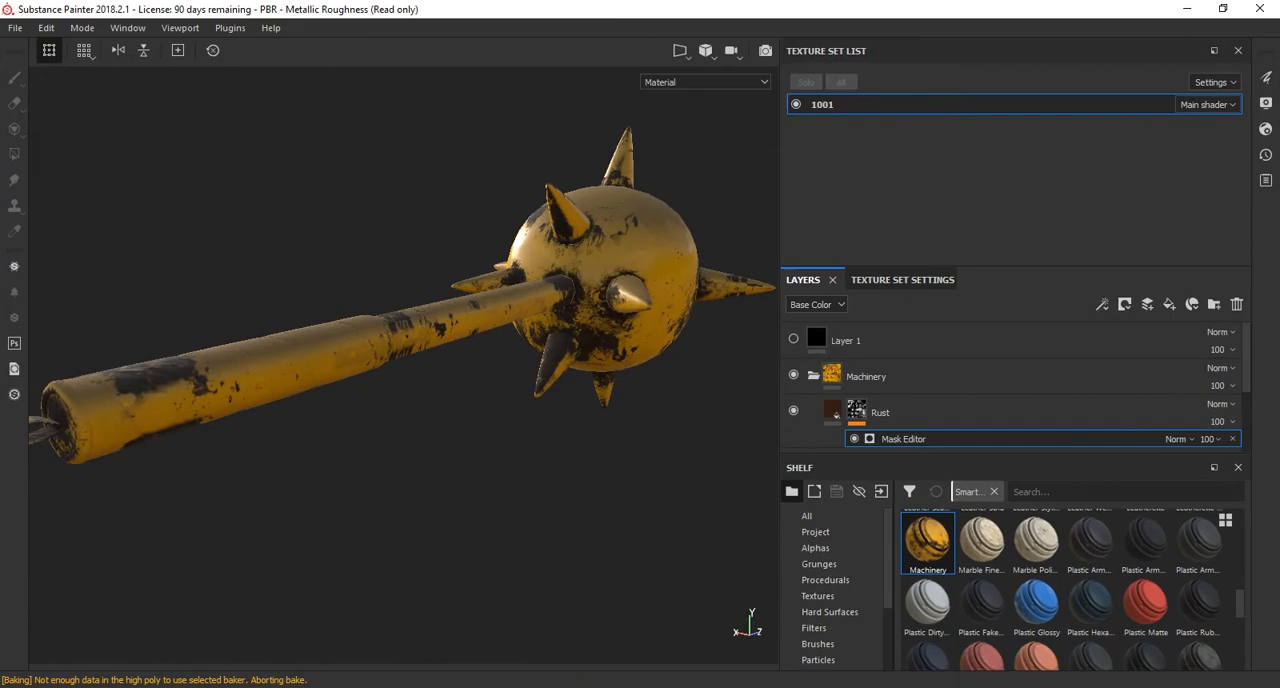
# Reset the interface layout to bring back the generator properties, and widen the layers and properties area.
pyautogui.click(230, 28)
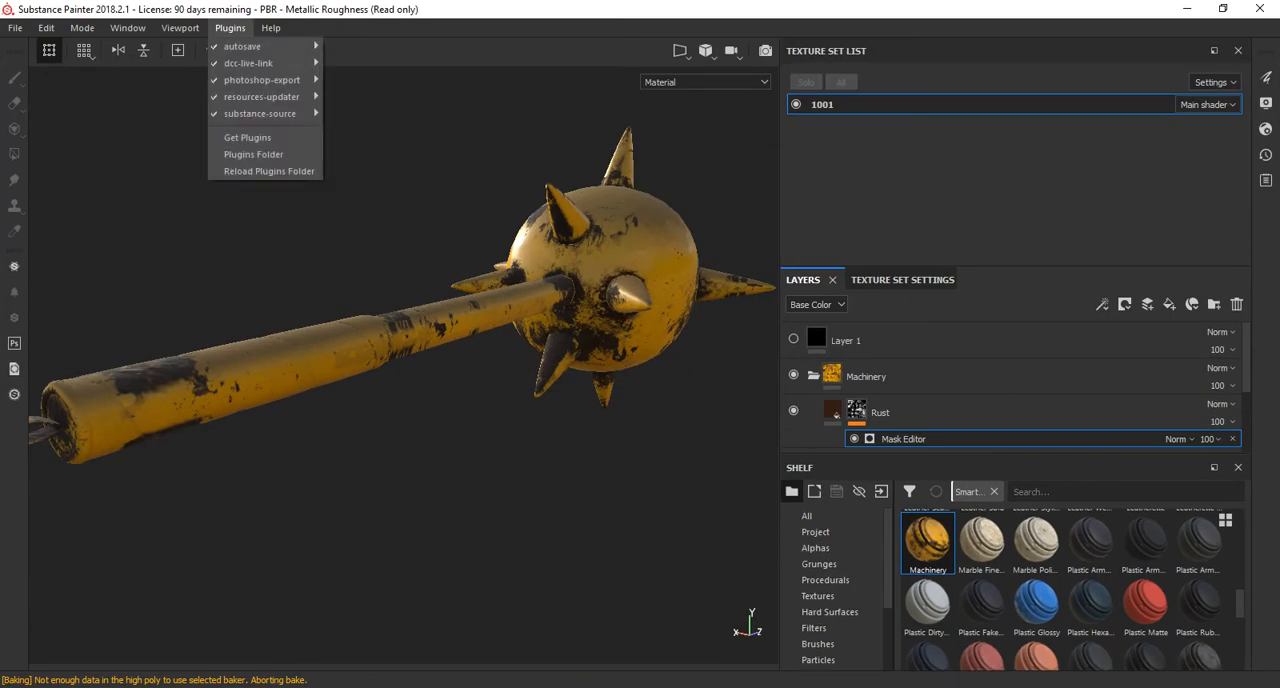
pyautogui.moveTo(180, 28)
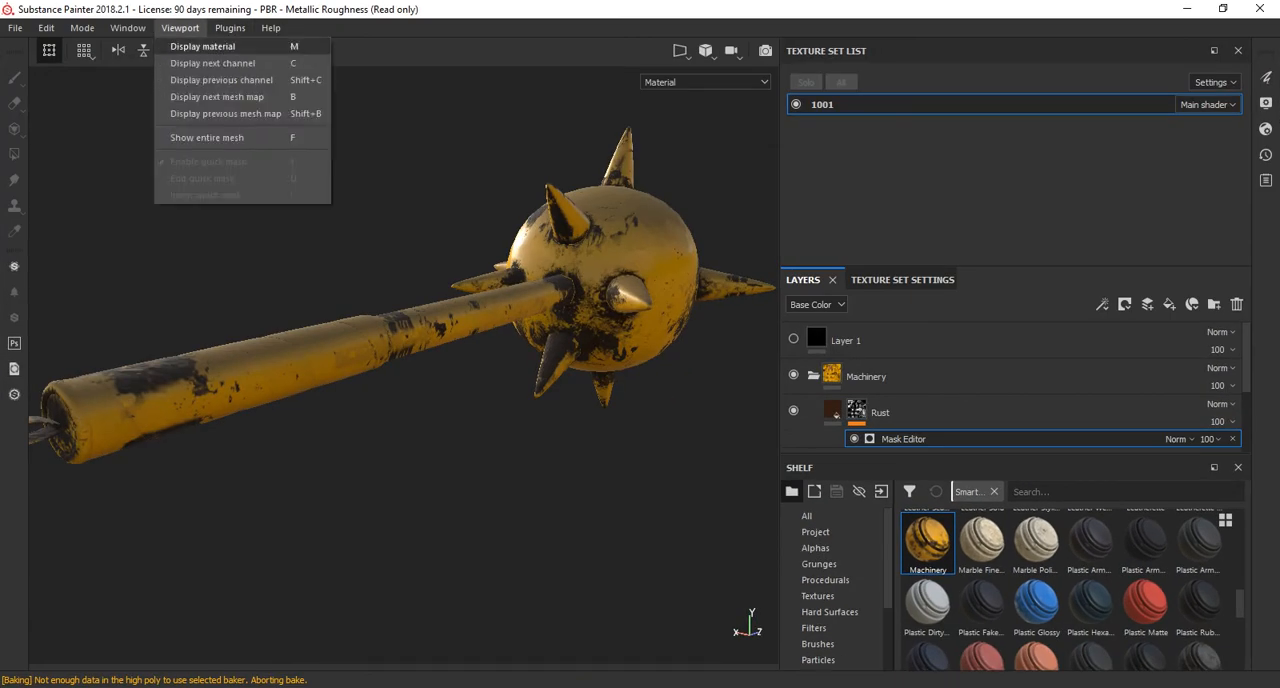
pyautogui.moveTo(128, 28)
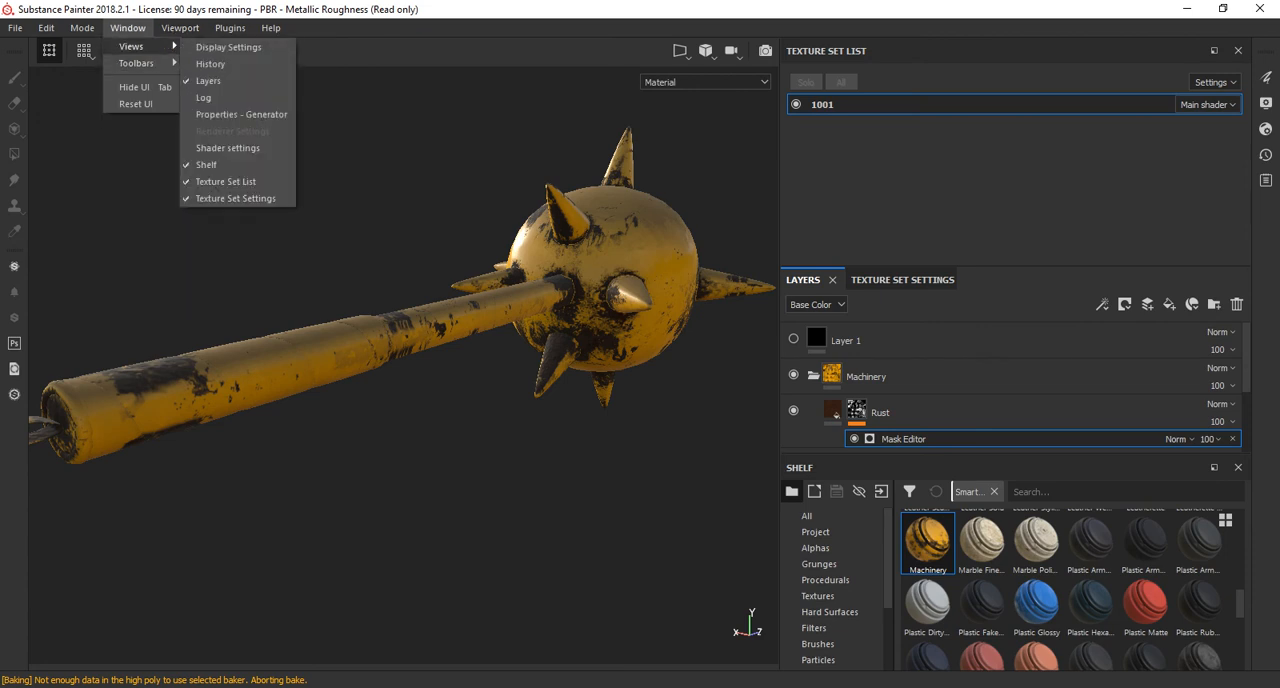
pyautogui.click(135, 104)
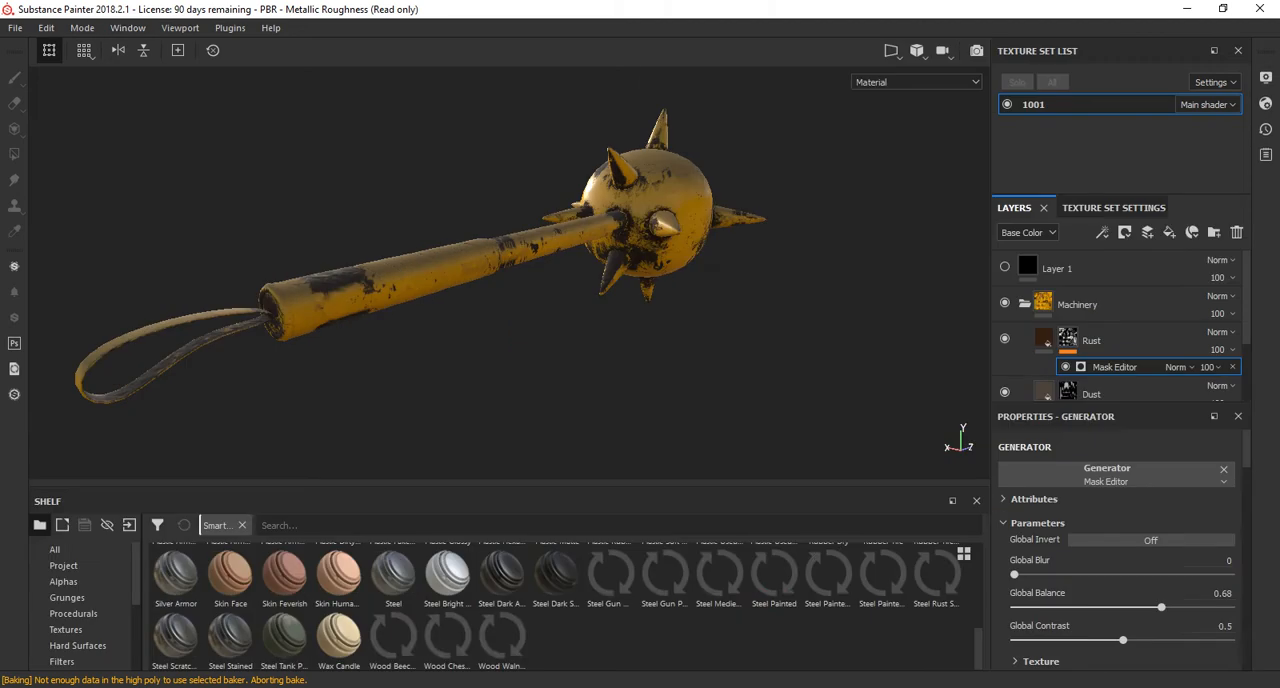
pyautogui.moveTo(990, 304); pyautogui.dragTo(866, 304)
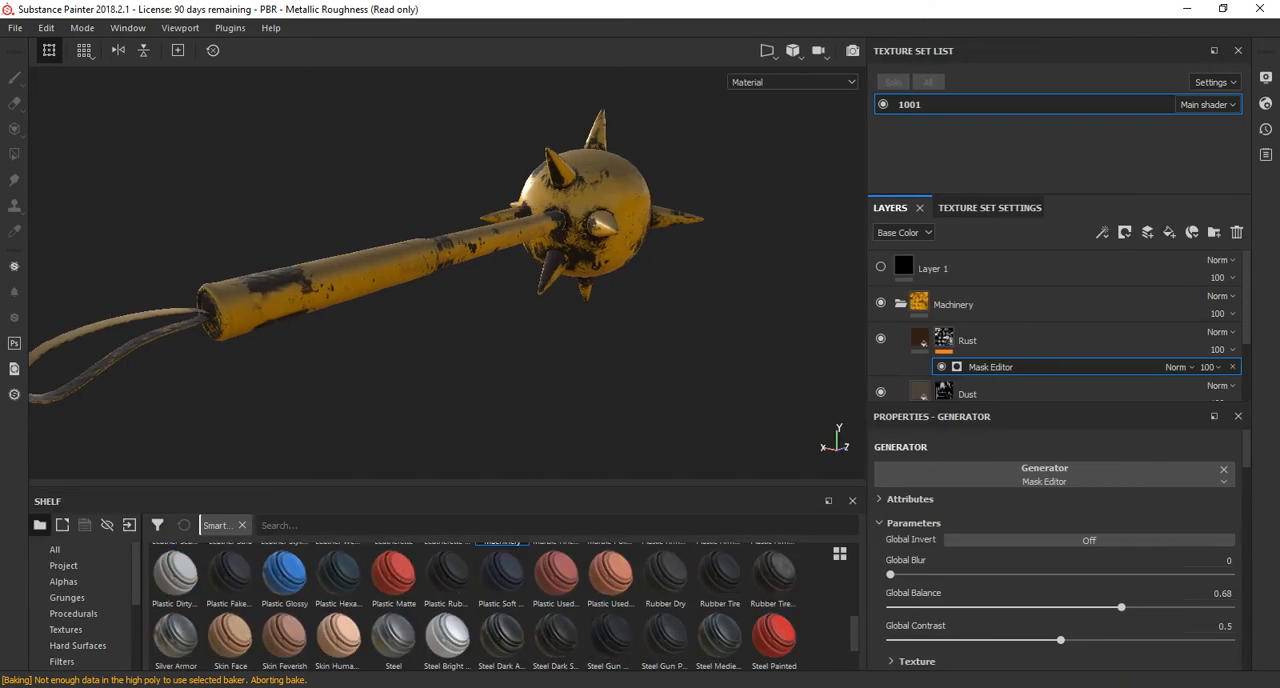
# Set the Rust mask generator's Global Balance to 0.53 and Global Contrast to 0.16.
pyautogui.moveTo(1121, 607); pyautogui.dragTo(944, 640)
pyautogui.scroll(2, 450, 272)
pyautogui.scroll(6, 450, 272)
pyautogui.scroll(-5, 450, 272)
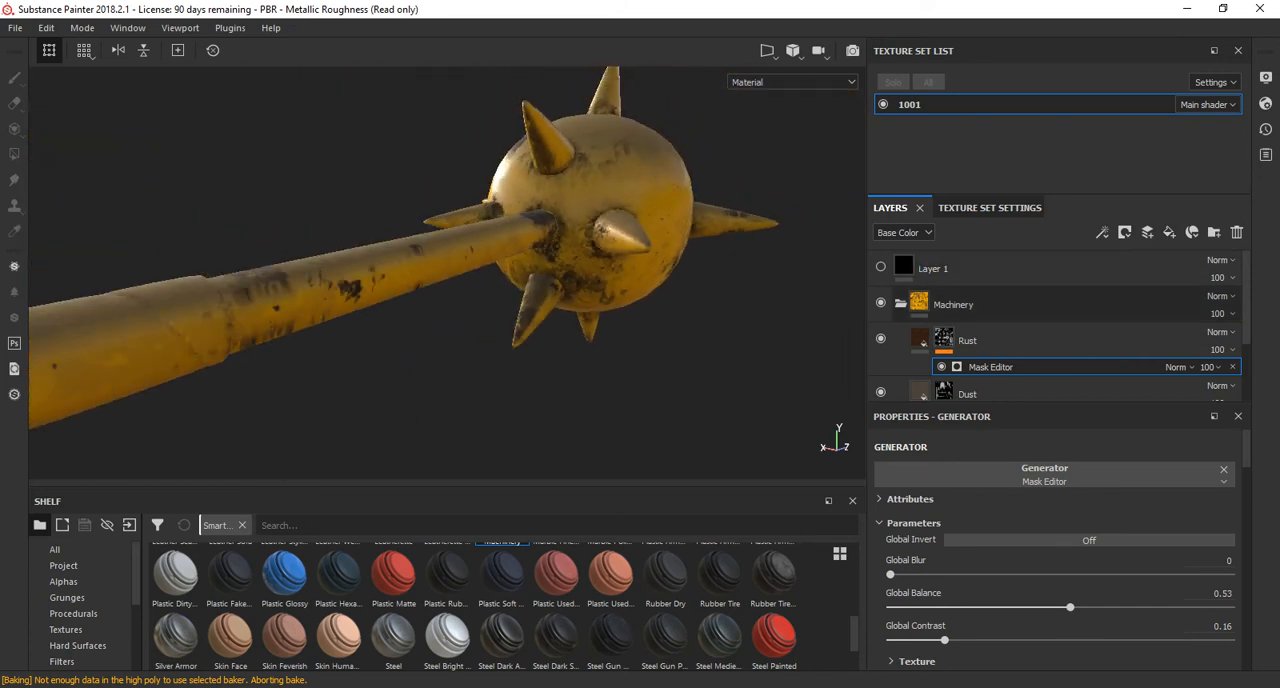
# Collapse the Machinery group and add a black mask to it.
pyautogui.click(901, 304)
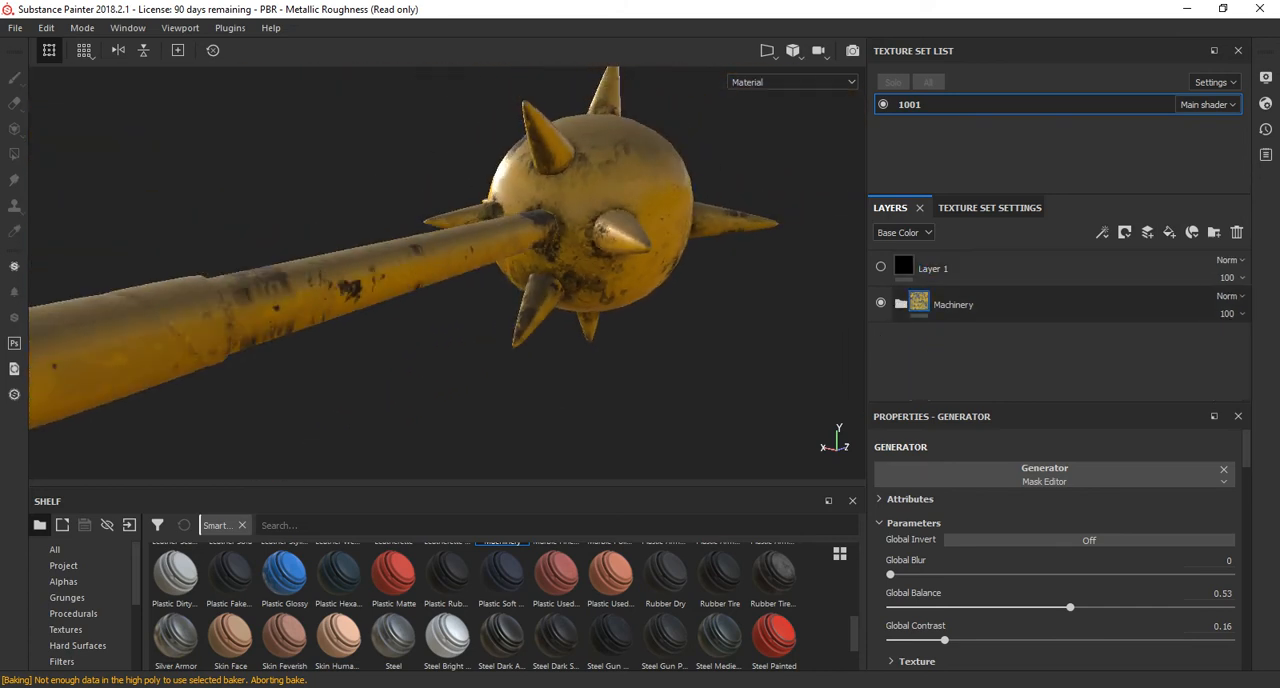
pyautogui.click(960, 304)
pyautogui.click(1124, 232)
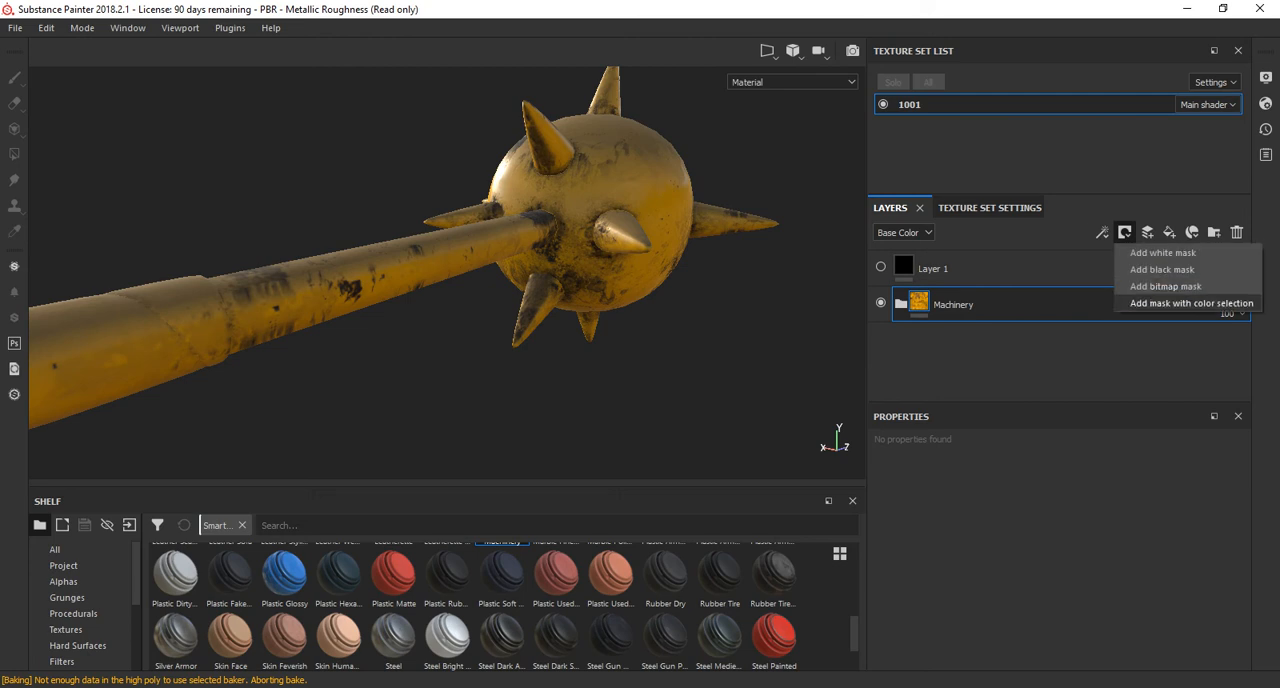
pyautogui.click(1162, 269)
# Reveal Machinery on the shaft between grip and ball by polygon-filling those faces white in the group's mask.
pyautogui.keyDown('alt'); pyautogui.moveTo(789, 266); pyautogui.dragTo(666, 310); pyautogui.keyUp('alt')
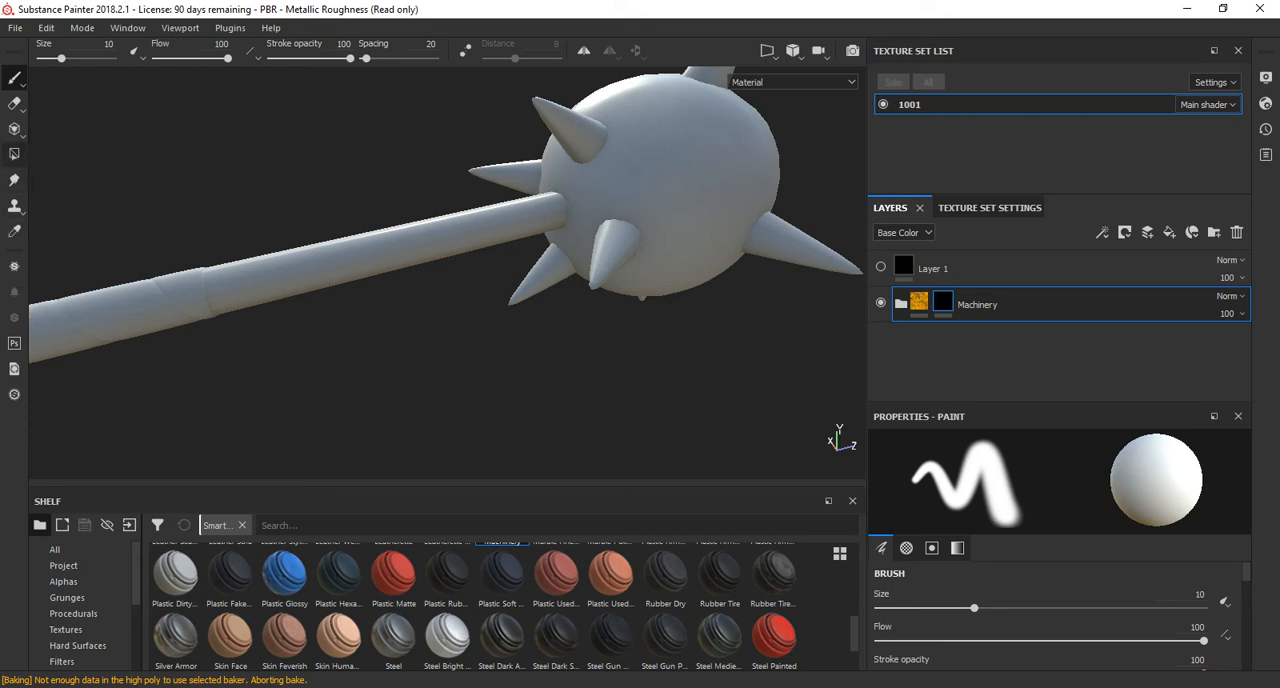
pyautogui.click(14, 154)
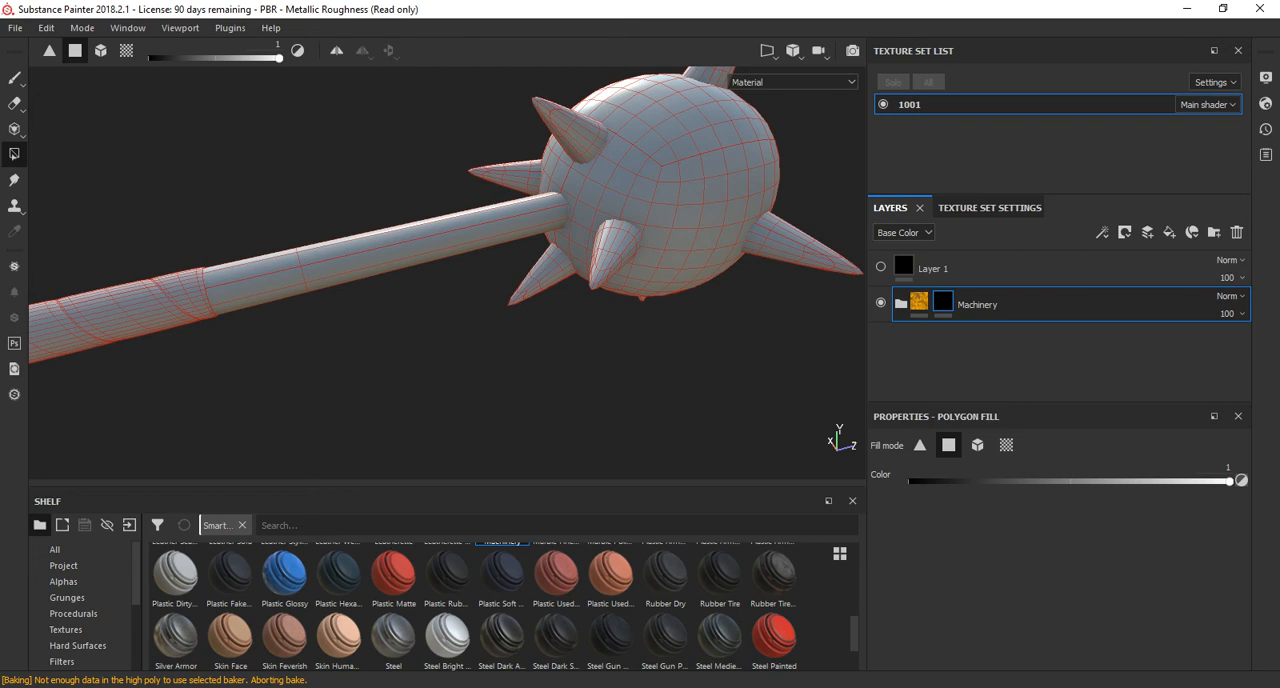
pyautogui.keyDown('alt'); pyautogui.moveTo(480, 280); pyautogui.dragTo(370, 220); pyautogui.keyUp('alt')
pyautogui.keyDown('alt'); pyautogui.moveTo(370, 220); pyautogui.dragTo(388, 300, button='middle'); pyautogui.keyUp('alt')
pyautogui.moveTo(379, 253); pyautogui.dragTo(450, 363)
pyautogui.moveTo(450, 363)
pyautogui.keyDown('alt'); pyautogui.mouseDown()
pyautogui.moveTo(640, 405)
pyautogui.moveTo(468, 372)
pyautogui.mouseUp(); pyautogui.keyUp('alt')
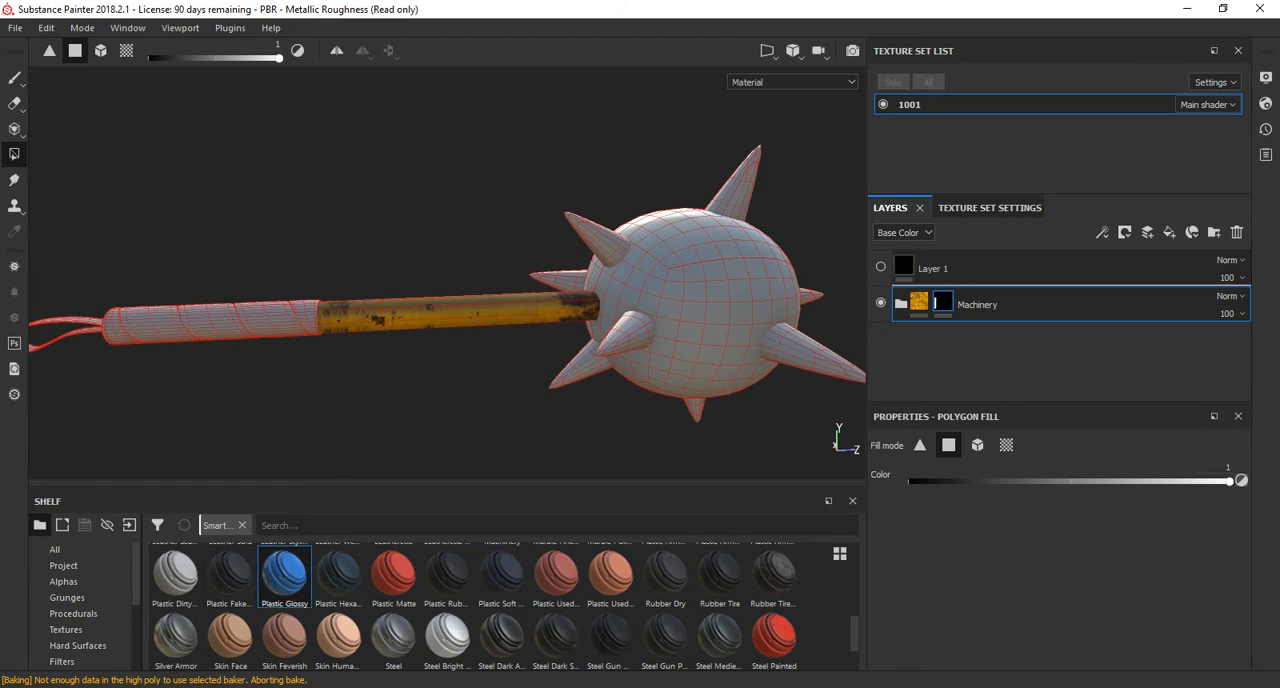
# Place the Plastic Glossy smart material above Machinery and give it a black mask.
pyautogui.moveTo(285, 574); pyautogui.dragTo(915, 284)
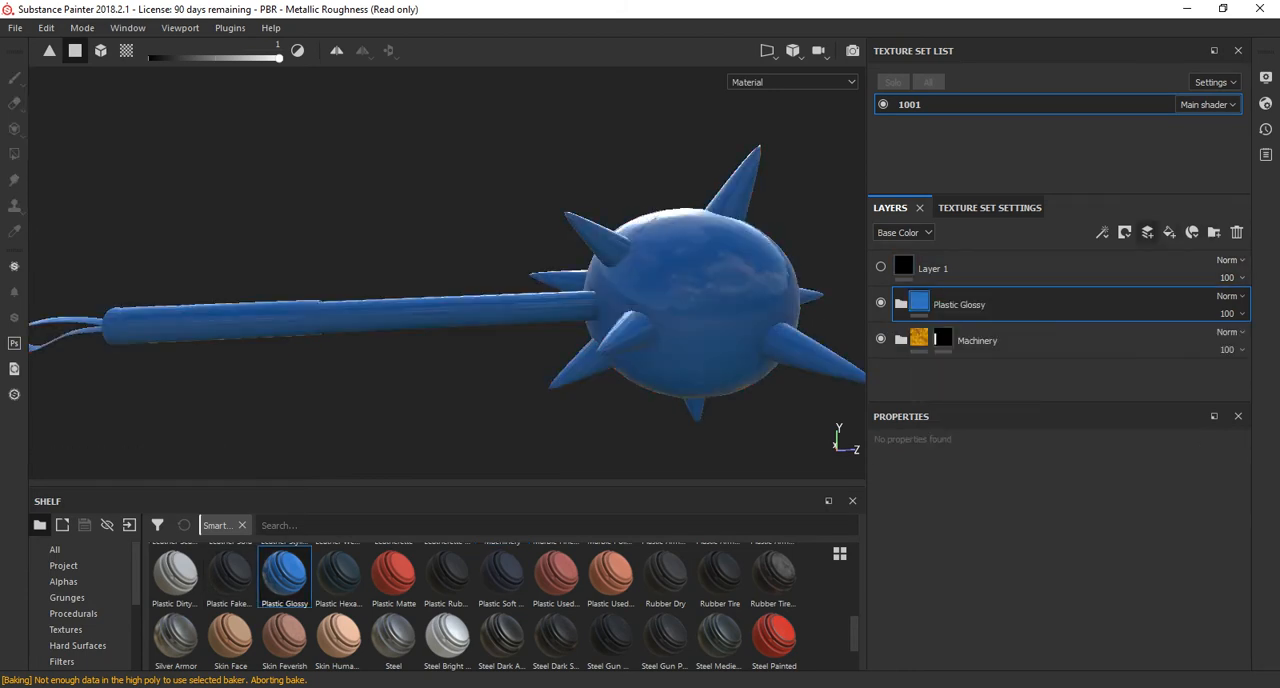
pyautogui.click(1125, 232)
pyautogui.click(1166, 286)
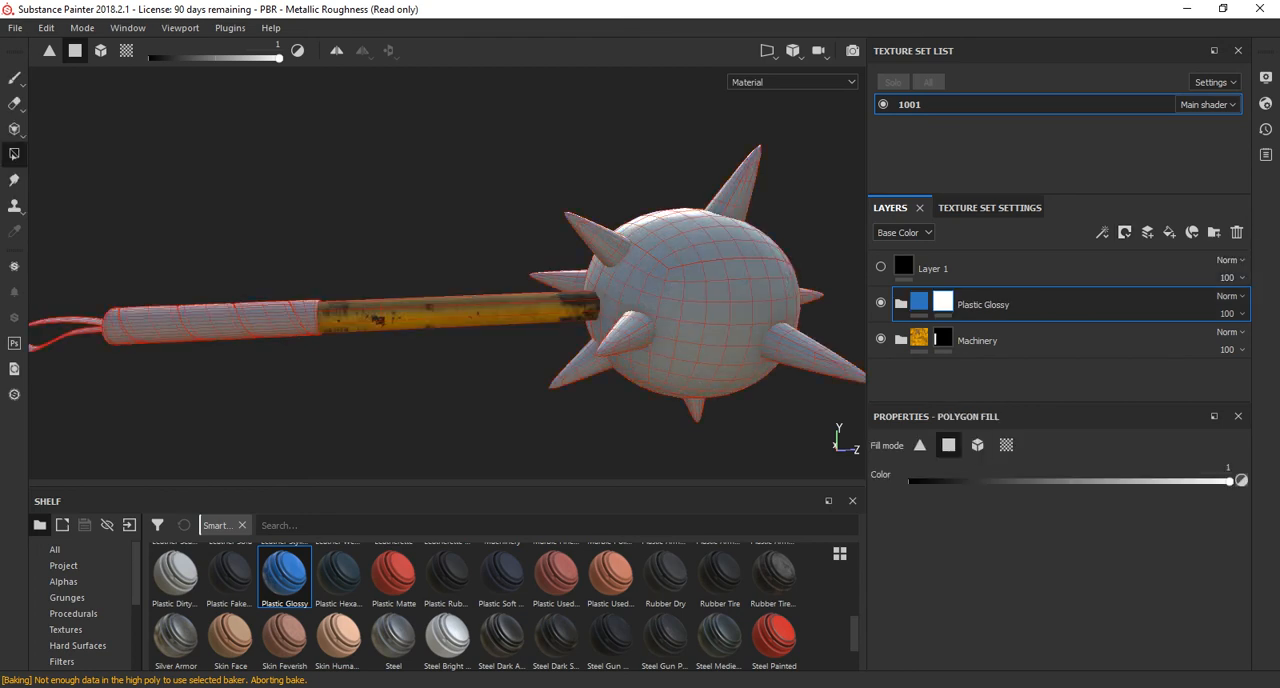
# Reveal Plastic Glossy on the mace's grip by filling the whole grip mesh white with Polygon Fill's mesh mode.
pyautogui.keyDown('alt'); pyautogui.moveTo(360, 320); pyautogui.dragTo(638, 322, button='middle'); pyautogui.keyUp('alt')
pyautogui.keyDown('alt'); pyautogui.moveTo(638, 322); pyautogui.dragTo(586, 356); pyautogui.keyUp('alt')
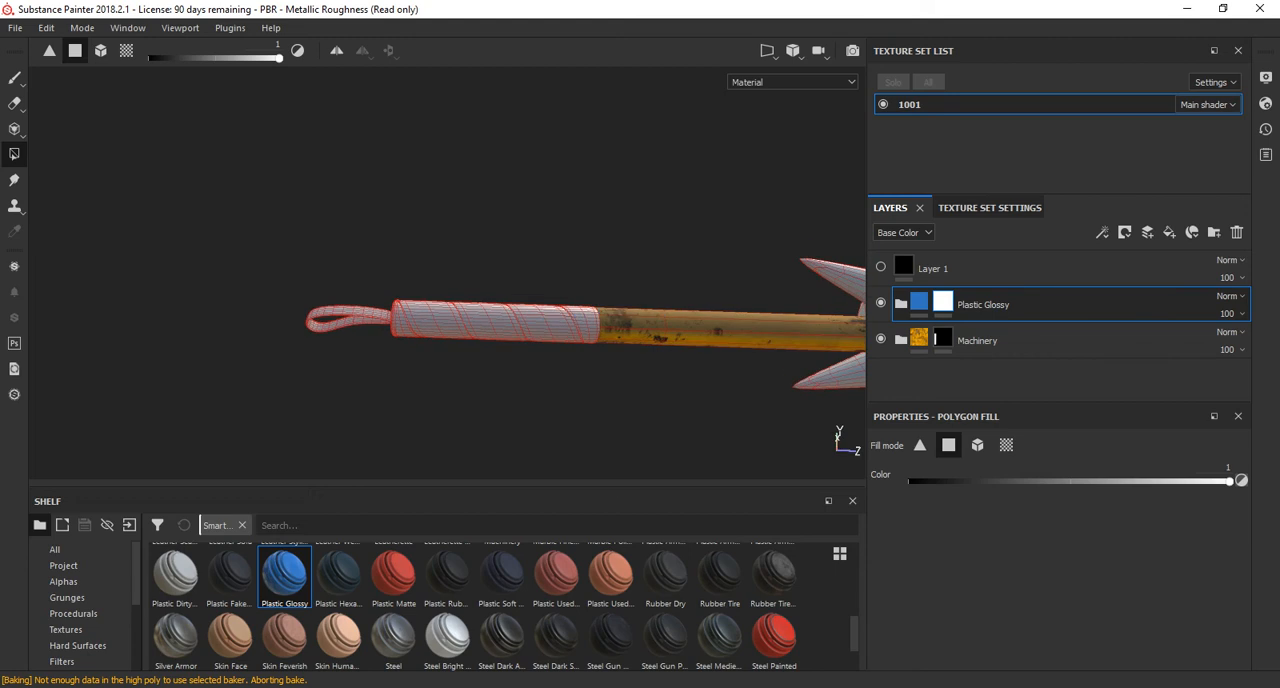
pyautogui.click(977, 445)
pyautogui.click(497, 322)
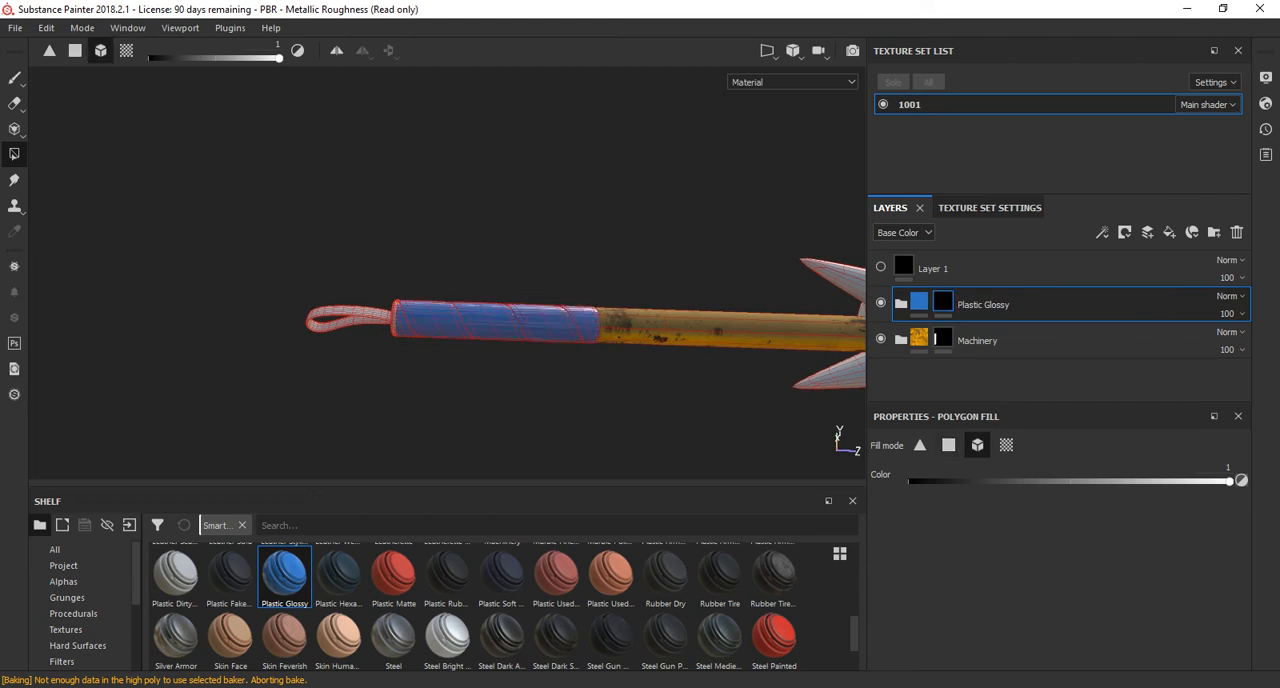
# Try to add the mesh where the wrist strap meets the grip's end to the Plastic Glossy mask, and undo that fill.
pyautogui.keyDown('alt'); pyautogui.moveTo(497, 322); pyautogui.dragTo(660, 352); pyautogui.keyUp('alt')
pyautogui.scroll(2, 497, 322)
pyautogui.keyDown('alt'); pyautogui.moveTo(410, 420); pyautogui.dragTo(520, 265, button='middle'); pyautogui.keyUp('alt')
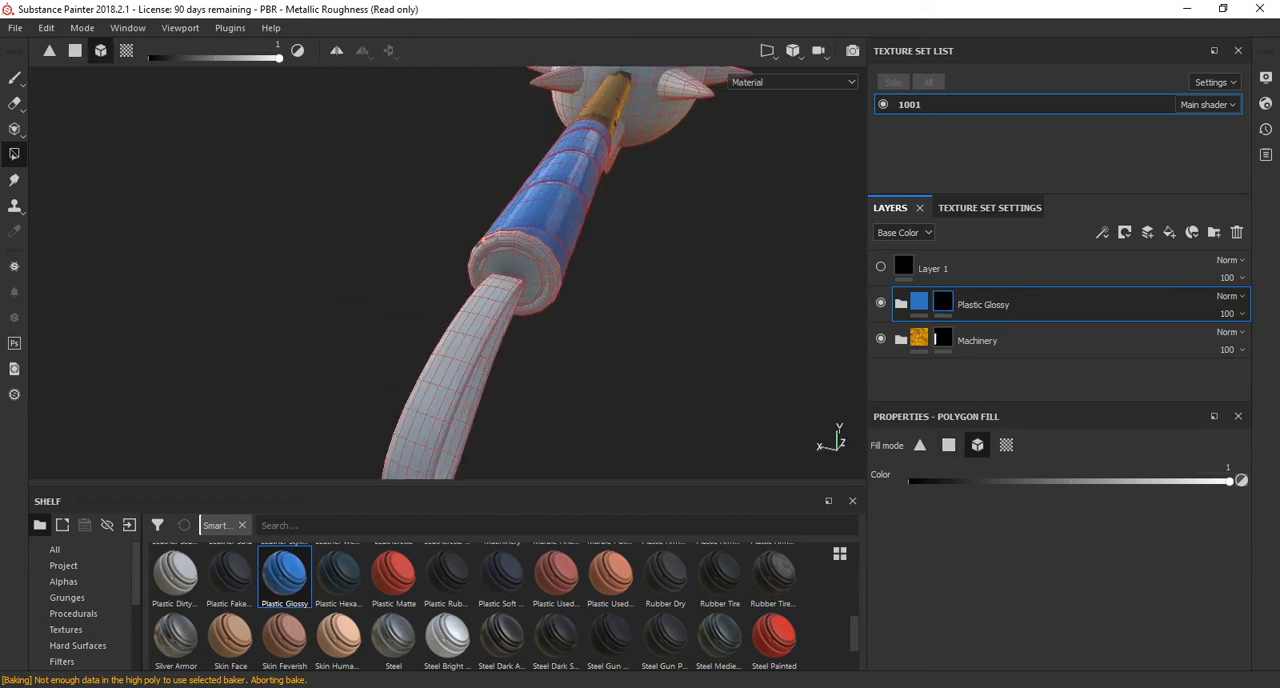
pyautogui.scroll(2, 520, 265)
pyautogui.click(497, 277)
pyautogui.scroll(-3, 497, 277)
pyautogui.keyDown('alt'); pyautogui.moveTo(497, 277); pyautogui.dragTo(335, 272); pyautogui.keyUp('alt')
pyautogui.keyDown('alt'); pyautogui.moveTo(520, 260); pyautogui.dragTo(325, 305, button='middle'); pyautogui.keyUp('alt')
pyautogui.hotkey('ctrl', 'z')
pyautogui.keyDown('alt'); pyautogui.moveTo(400, 300); pyautogui.dragTo(430, 325); pyautogui.keyUp('alt')
pyautogui.keyDown('alt'); pyautogui.moveTo(430, 325); pyautogui.dragTo(320, 397, button='middle'); pyautogui.keyUp('alt')
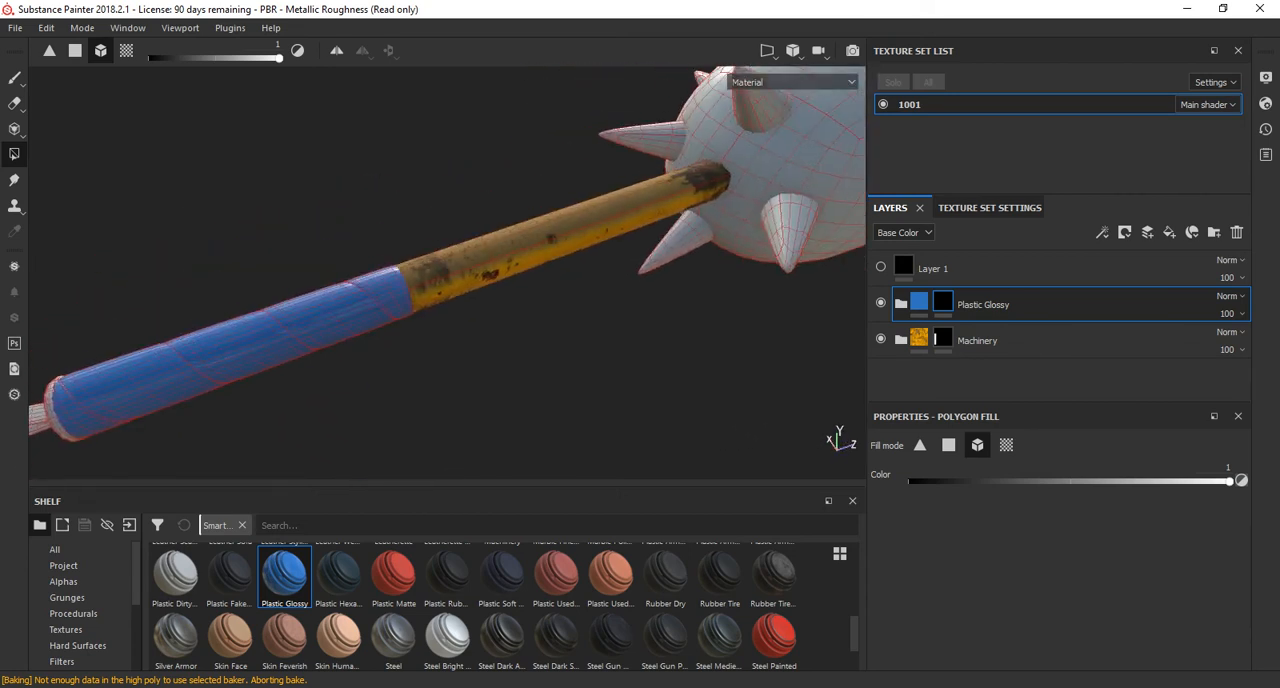
# Reveal Plastic Glossy on the inner faces of the grip's end cap, using Polygon Fill's quad mode in the group's mask.
pyautogui.click(948, 446)
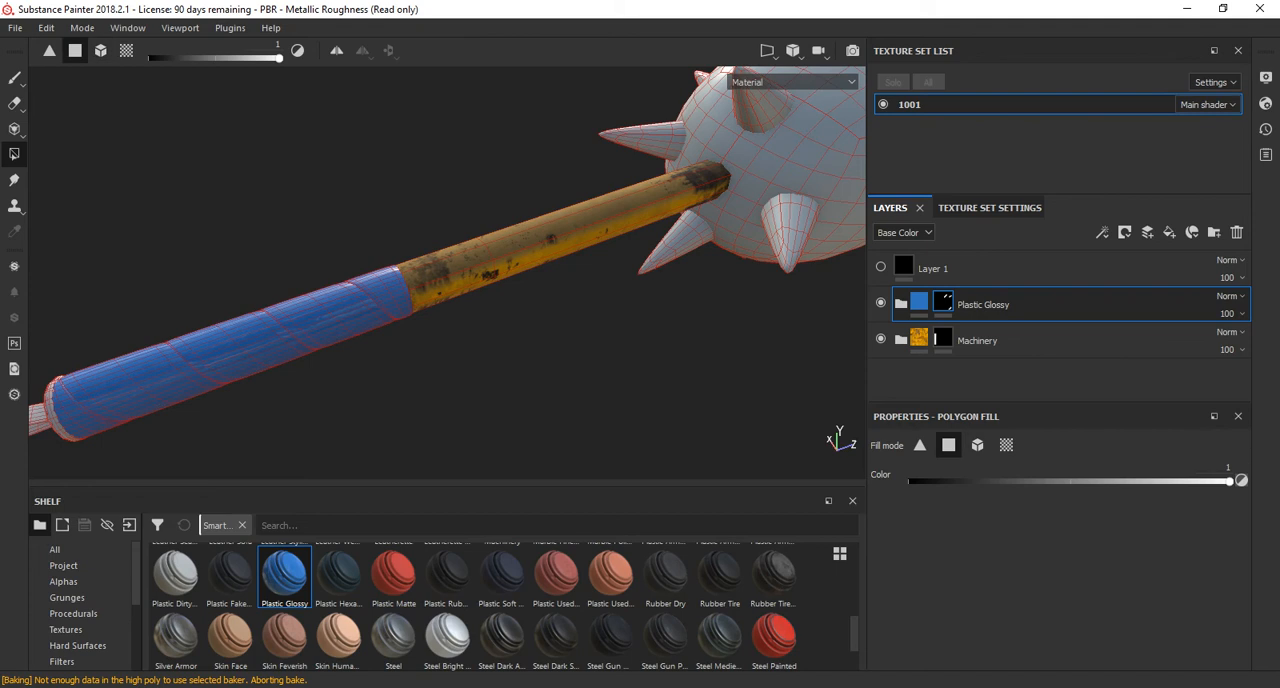
pyautogui.keyDown('alt'); pyautogui.moveTo(250, 350); pyautogui.dragTo(640, 265, button='middle'); pyautogui.keyUp('alt')
pyautogui.scroll(3, 500, 290)
pyautogui.keyDown('alt'); pyautogui.moveTo(500, 290); pyautogui.dragTo(590, 315); pyautogui.keyUp('alt')
pyautogui.click(467, 349)
pyautogui.click(440, 338)
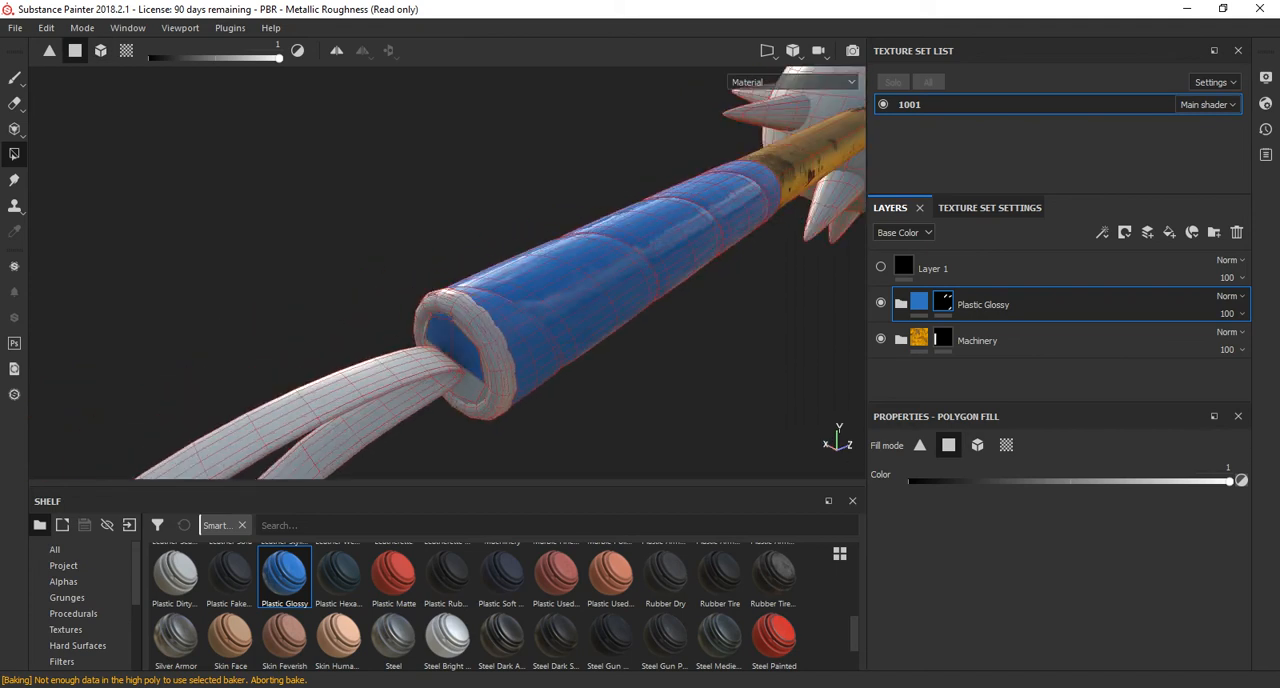
pyautogui.keyDown('alt'); pyautogui.moveTo(440, 338); pyautogui.dragTo(610, 230); pyautogui.keyUp('alt')
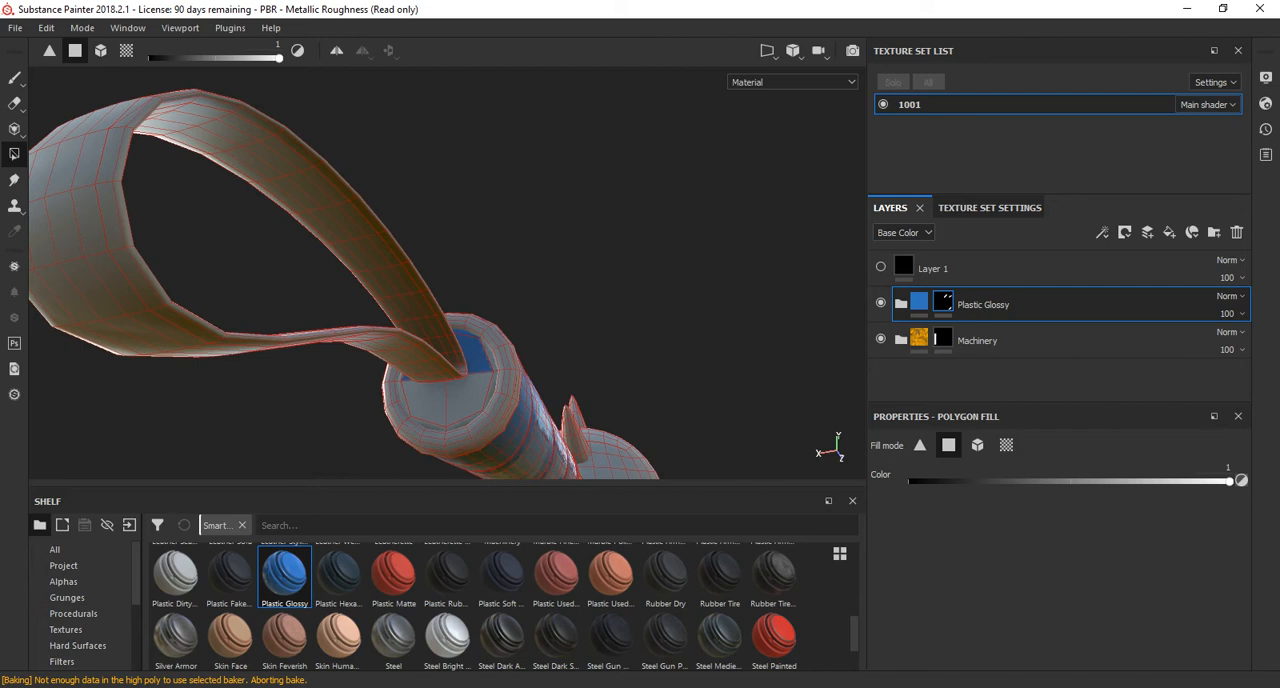
pyautogui.click(467, 394)
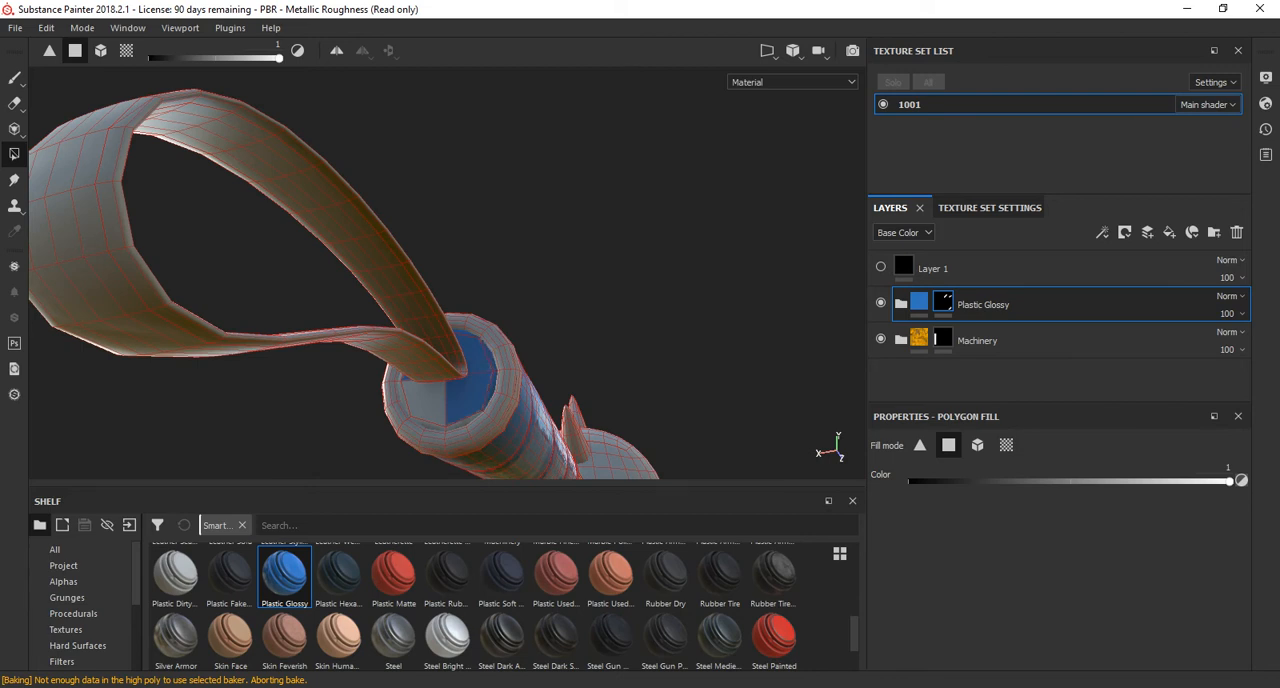
pyautogui.click(424, 400)
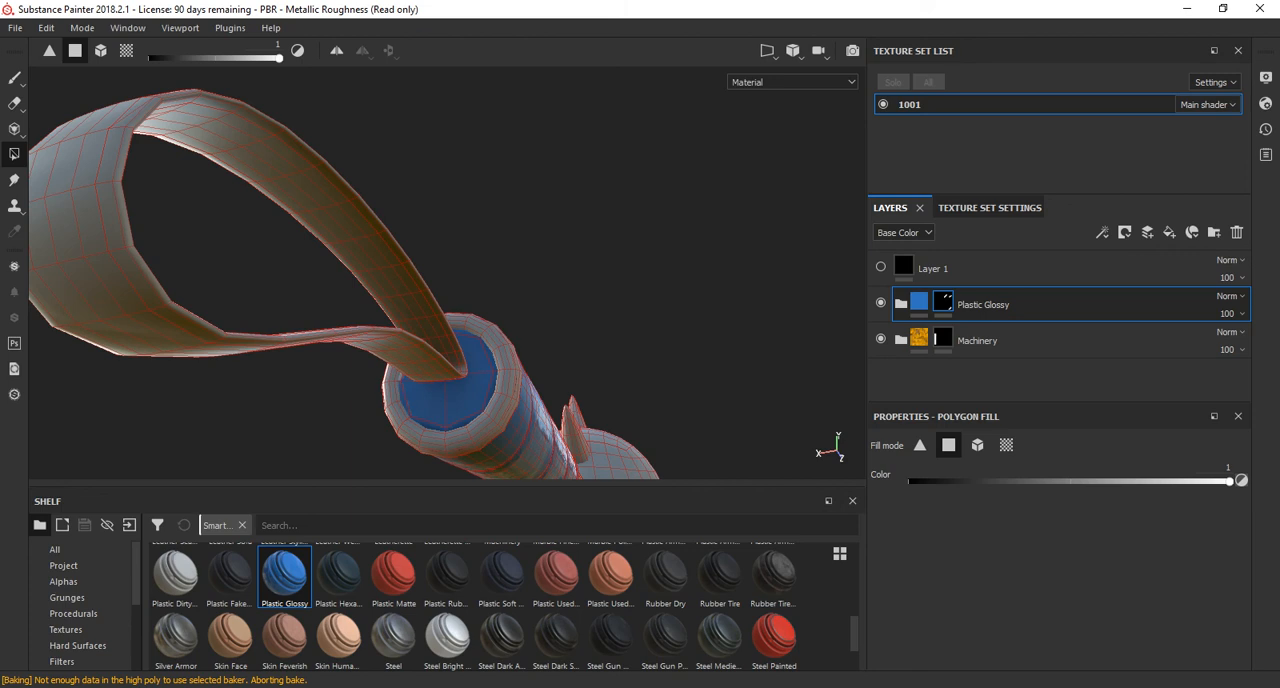
# Place the Steel Painted smart material above all other layers and give it a black mask.
pyautogui.keyDown('alt'); pyautogui.moveTo(400, 290); pyautogui.dragTo(680, 300); pyautogui.keyUp('alt')
pyautogui.scroll(-3, 620, 300)
pyautogui.scroll(-2, 680, 300)
pyautogui.keyDown('alt'); pyautogui.moveTo(300, 340); pyautogui.dragTo(650, 330, button='middle'); pyautogui.keyUp('alt')
pyautogui.scroll(-3, 500, 330)
pyautogui.keyDown('alt'); pyautogui.moveTo(350, 330); pyautogui.dragTo(680, 345, button='middle'); pyautogui.keyUp('alt')
pyautogui.scroll(-2, 600, 340)
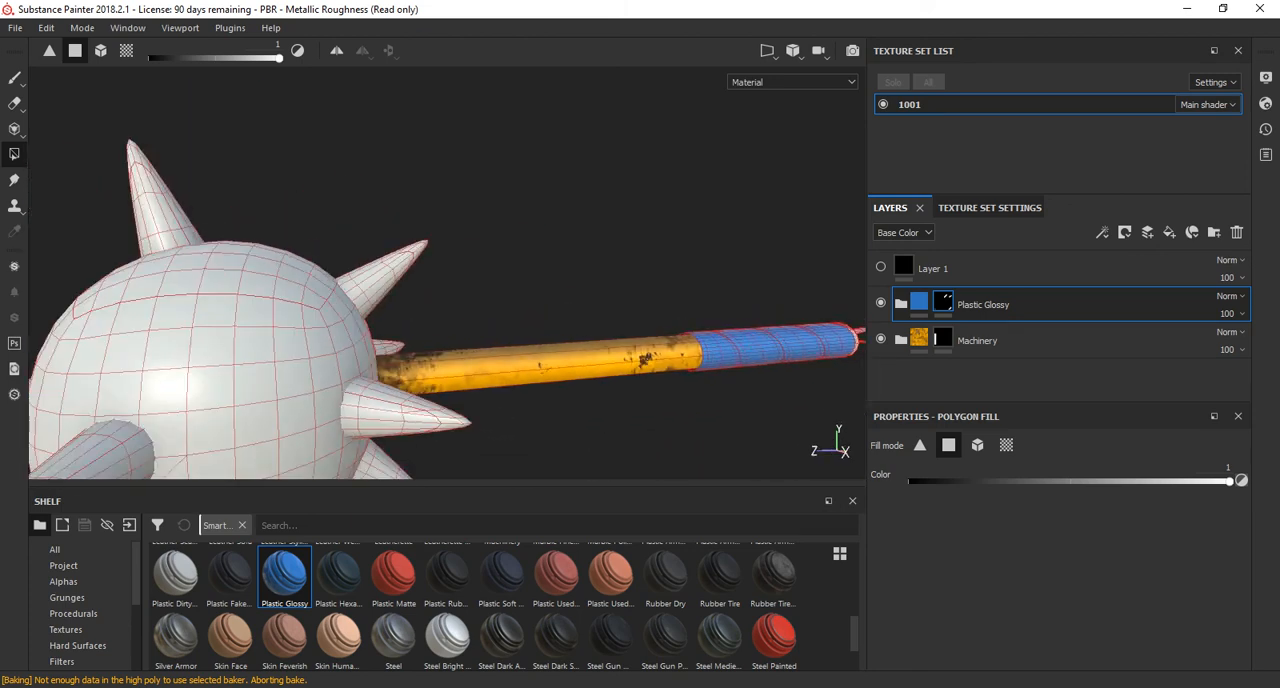
pyautogui.keyDown('alt'); pyautogui.moveTo(600, 340); pyautogui.dragTo(470, 312, button='middle'); pyautogui.keyUp('alt')
pyautogui.scroll(-1, 600, 630)
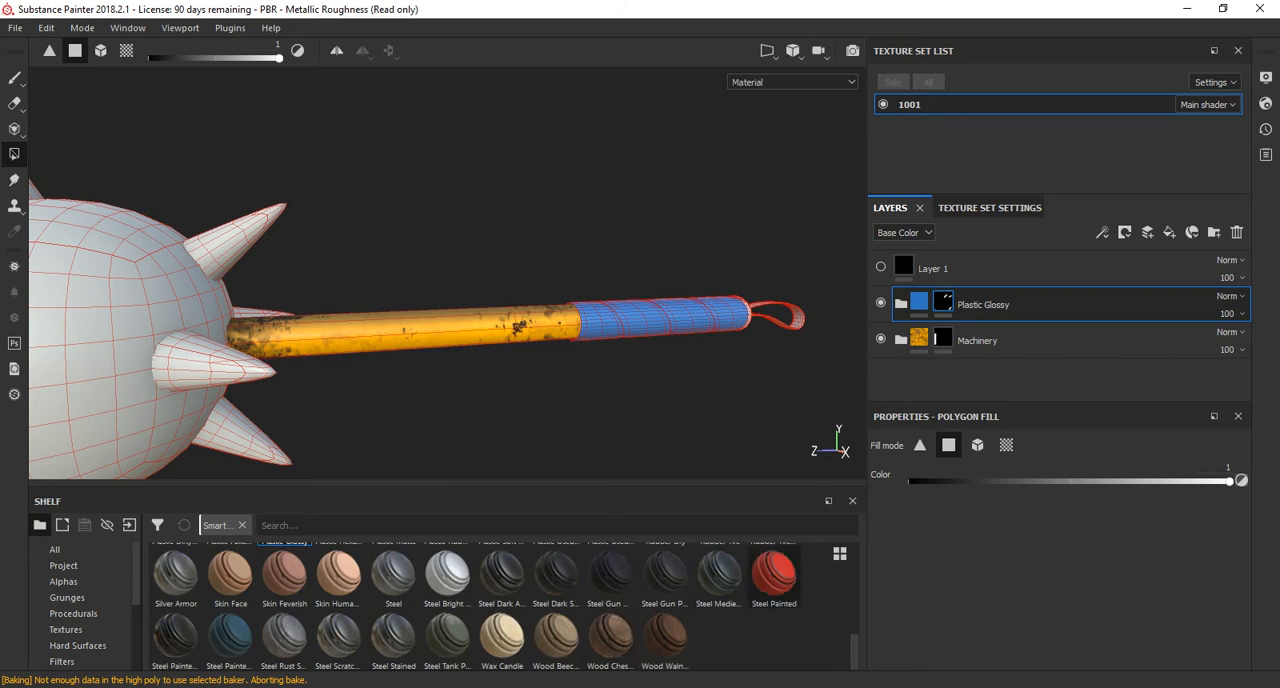
pyautogui.moveTo(774, 575); pyautogui.dragTo(1000, 264)
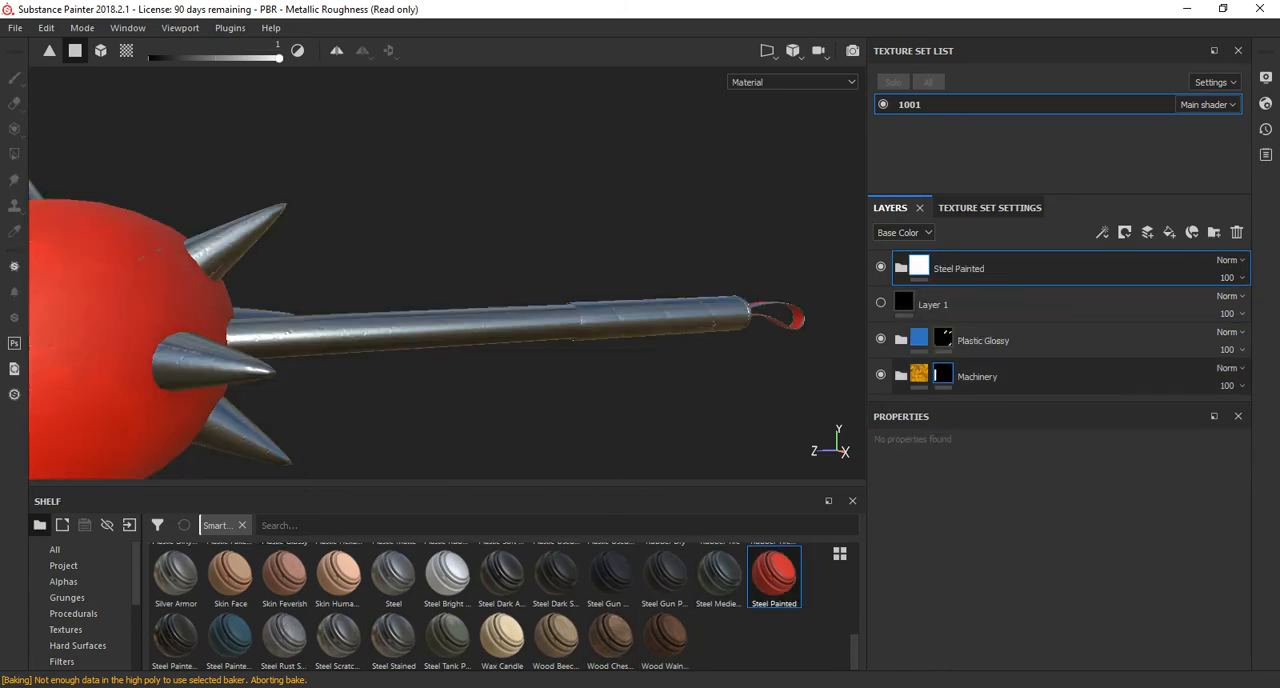
pyautogui.click(1125, 232)
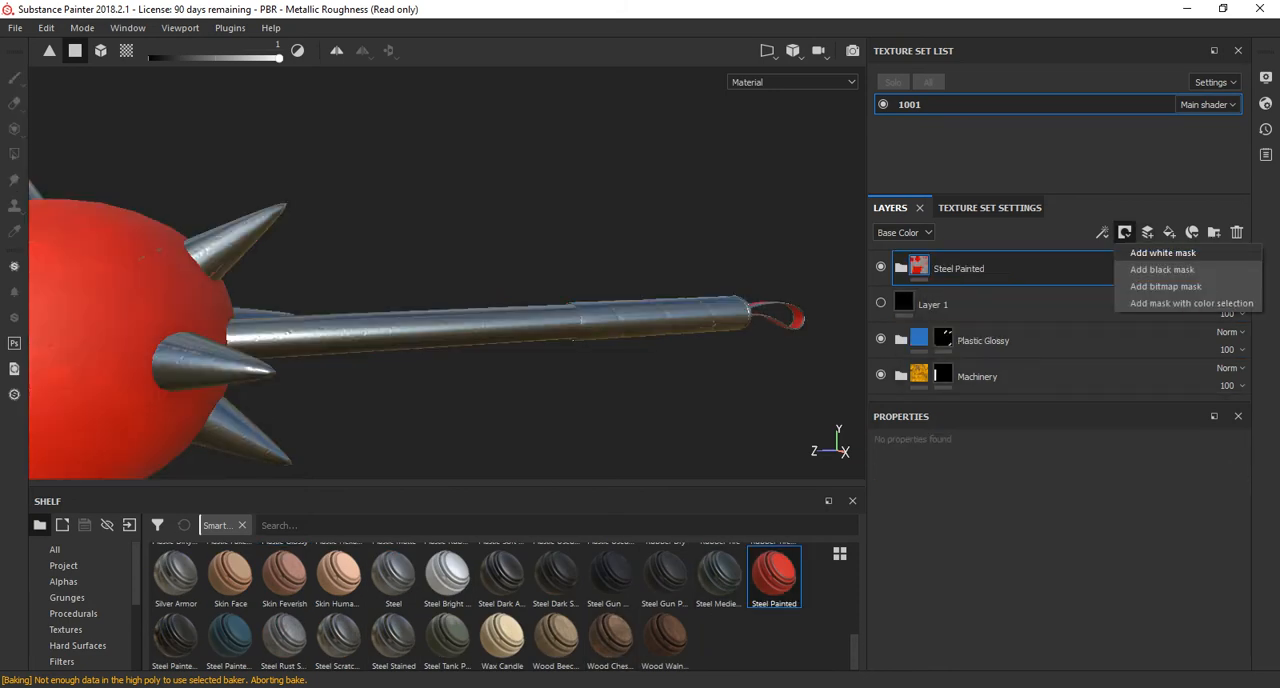
pyautogui.click(1163, 253)
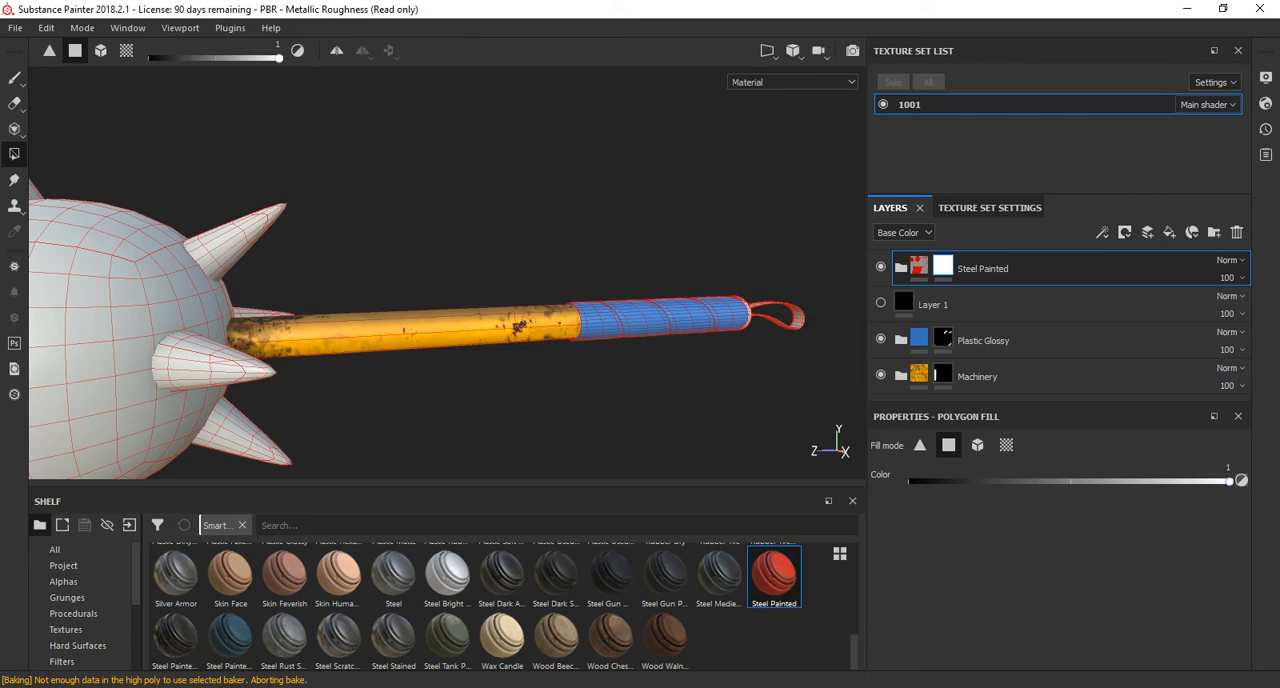
# Reveal Steel Painted on the mace's ball and spikes by filling those meshes white with Polygon Fill's mesh mode.
pyautogui.click(978, 445)
pyautogui.keyDown('alt'); pyautogui.moveTo(250, 340); pyautogui.dragTo(736, 258, button='middle'); pyautogui.keyUp('alt')
pyautogui.scroll(-1, 736, 258)
pyautogui.keyDown('alt'); pyautogui.moveTo(640, 260); pyautogui.dragTo(410, 290); pyautogui.keyUp('alt')
pyautogui.scroll(-2, 560, 265)
pyautogui.moveTo(476, 237)
pyautogui.mouseDown()
pyautogui.moveTo(184, 181)
pyautogui.moveTo(160, 141)
pyautogui.mouseUp()
pyautogui.moveTo(227, 217); pyautogui.dragTo(231, 431)
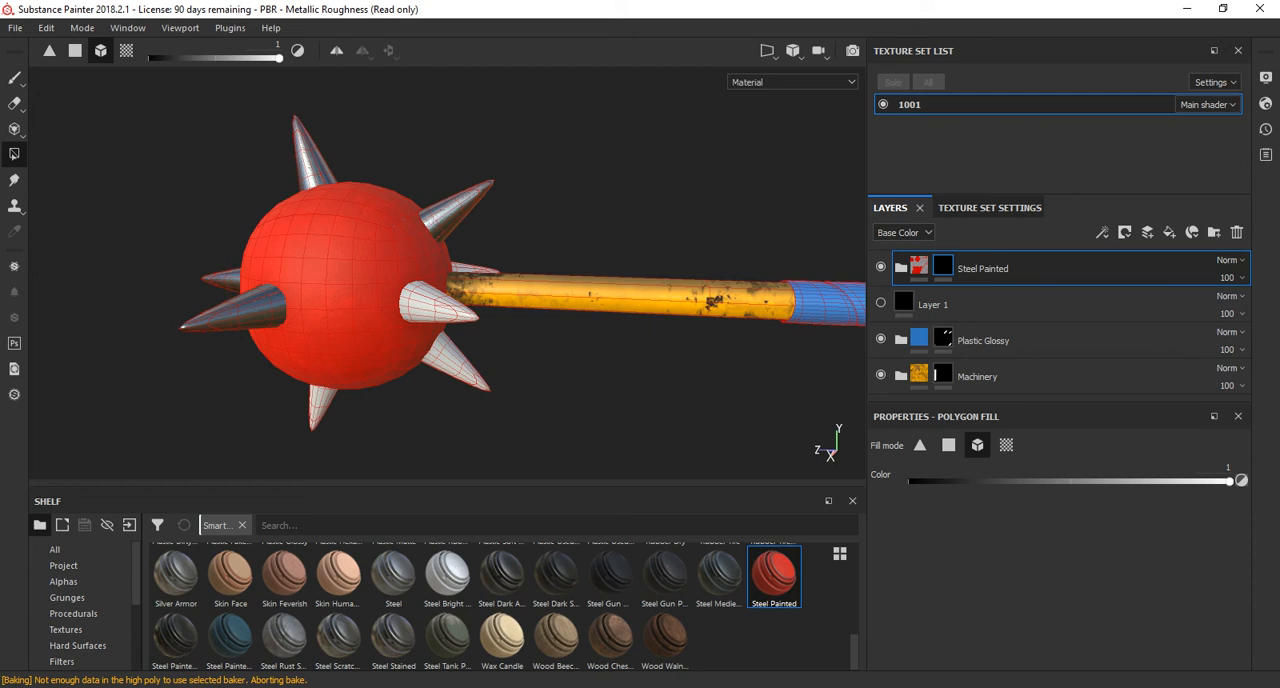
pyautogui.click(321, 410)
pyautogui.moveTo(397, 441); pyautogui.dragTo(452, 366)
pyautogui.click(437, 302)
# Place the Leather Stylized smart material directly above Plastic Glossy and give it a black mask.
pyautogui.keyDown('alt'); pyautogui.moveTo(440, 302); pyautogui.dragTo(770, 240); pyautogui.keyUp('alt')
pyautogui.keyDown('alt'); pyautogui.moveTo(700, 220); pyautogui.dragTo(480, 330); pyautogui.keyUp('alt')
pyautogui.keyDown('alt'); pyautogui.moveTo(400, 350); pyautogui.dragTo(510, 305, button='middle'); pyautogui.keyUp('alt')
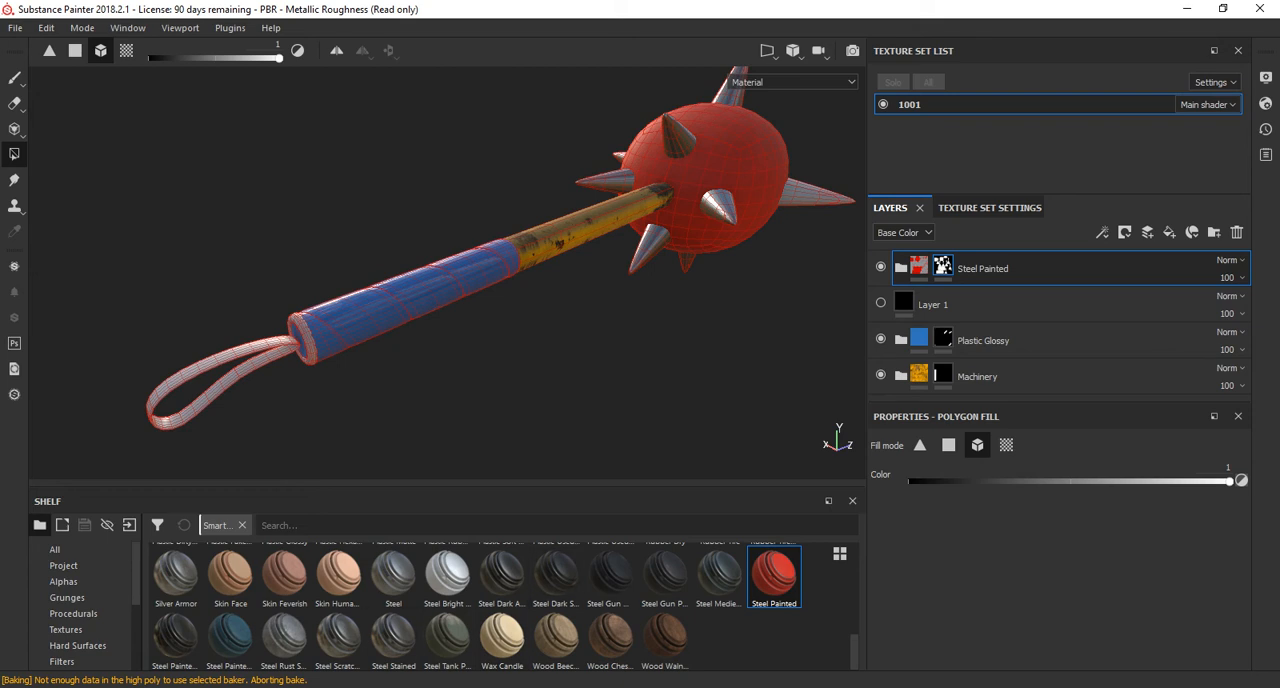
pyautogui.scroll(2, 447, 640)
pyautogui.moveTo(284, 578)
pyautogui.mouseDown()
pyautogui.moveTo(1030, 340)
pyautogui.moveTo(1030, 262)
pyautogui.moveTo(1030, 316)
pyautogui.mouseUp()
pyautogui.click(1125, 232)
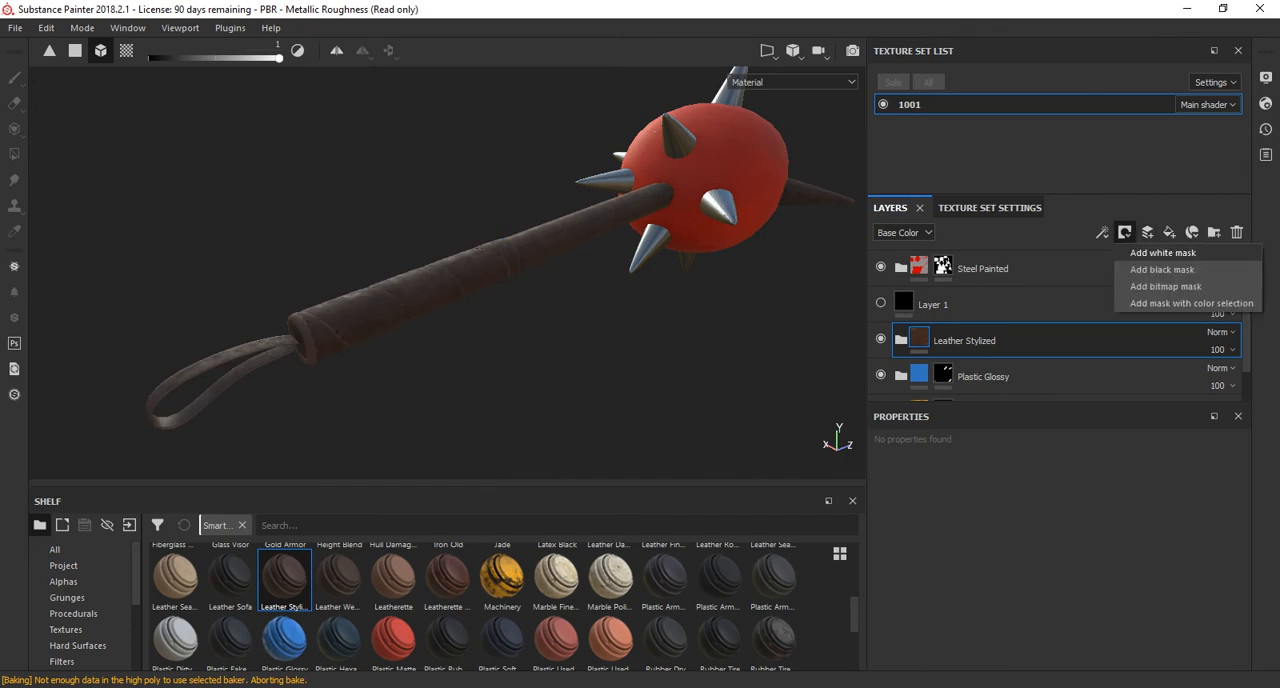
pyautogui.click(1162, 269)
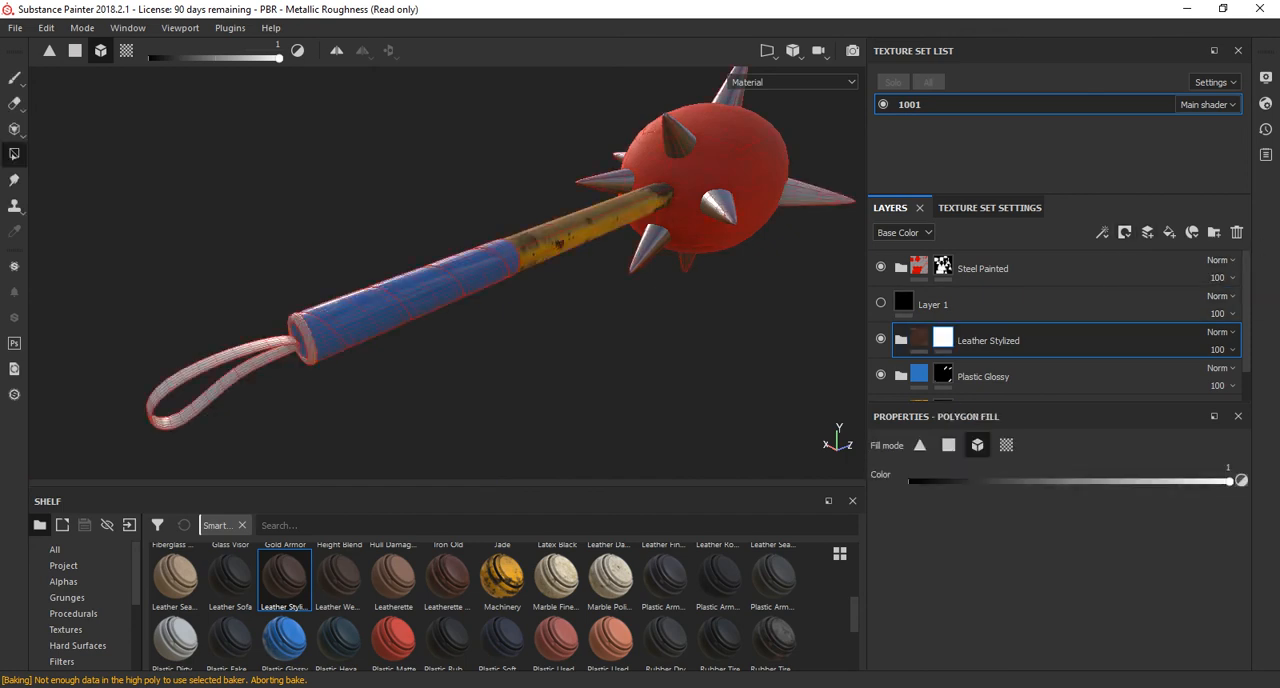
# Reveal Leather Stylized on the wrist strap by filling its whole mesh white in the group's mask.
pyautogui.click(215, 356)
pyautogui.keyDown('alt'); pyautogui.moveTo(500, 300); pyautogui.dragTo(420, 290); pyautogui.keyUp('alt')
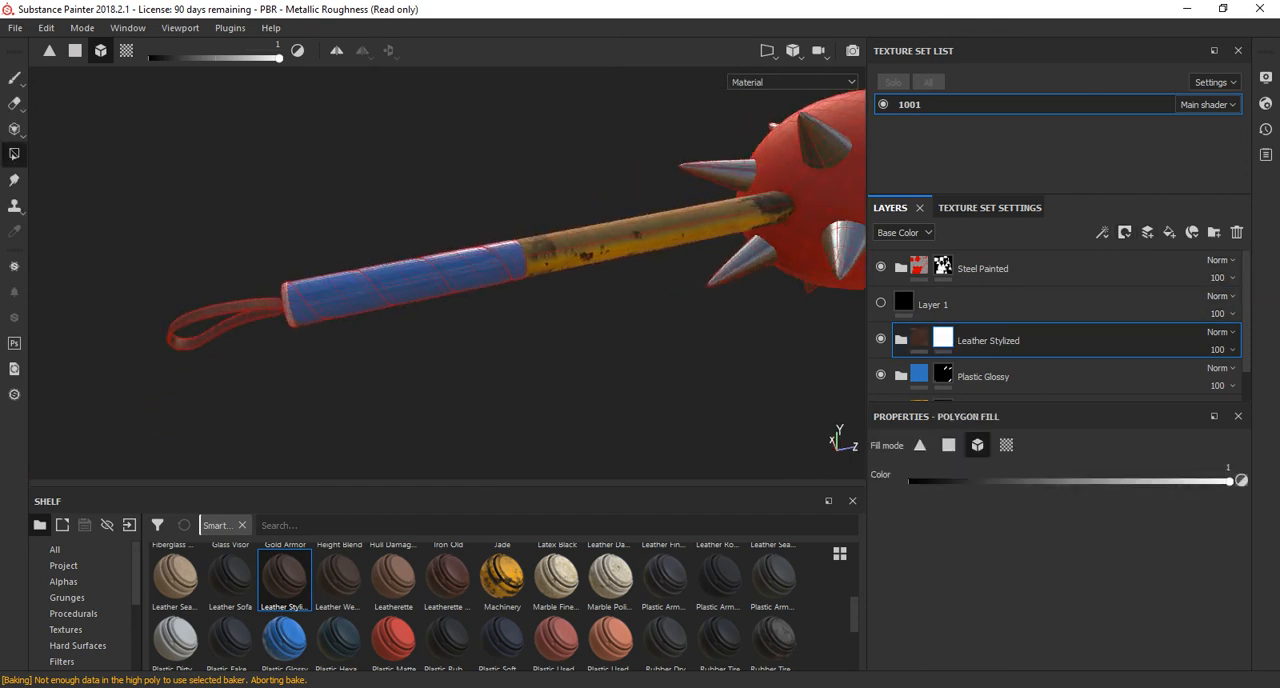
pyautogui.keyDown('alt'); pyautogui.moveTo(480, 270); pyautogui.dragTo(290, 335, button='middle'); pyautogui.keyUp('alt')
pyautogui.keyDown('alt'); pyautogui.moveTo(440, 280); pyautogui.dragTo(625, 220); pyautogui.keyUp('alt')
pyautogui.keyDown('alt'); pyautogui.moveTo(625, 240); pyautogui.dragTo(371, 250, button='middle'); pyautogui.keyUp('alt')
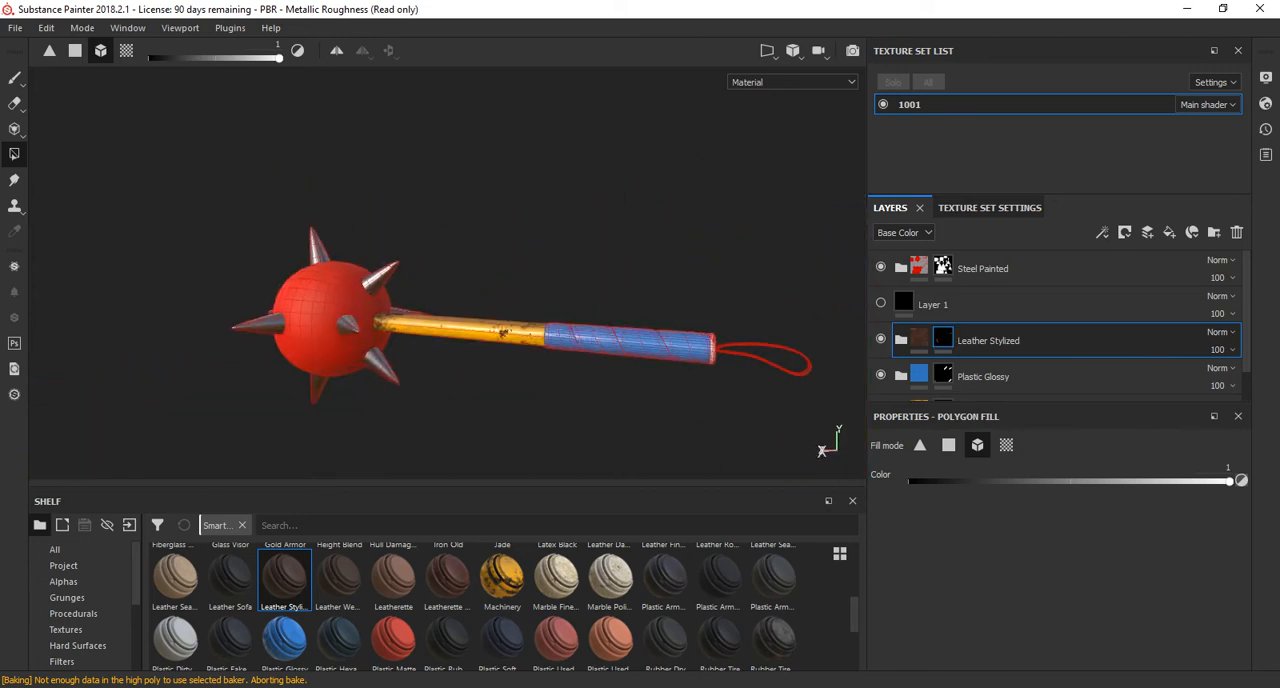
# Inspect the textured ball, spikes, shaft, grip and strap from several angles.
pyautogui.keyDown('alt'); pyautogui.moveTo(450, 250); pyautogui.dragTo(365, 305); pyautogui.keyUp('alt')
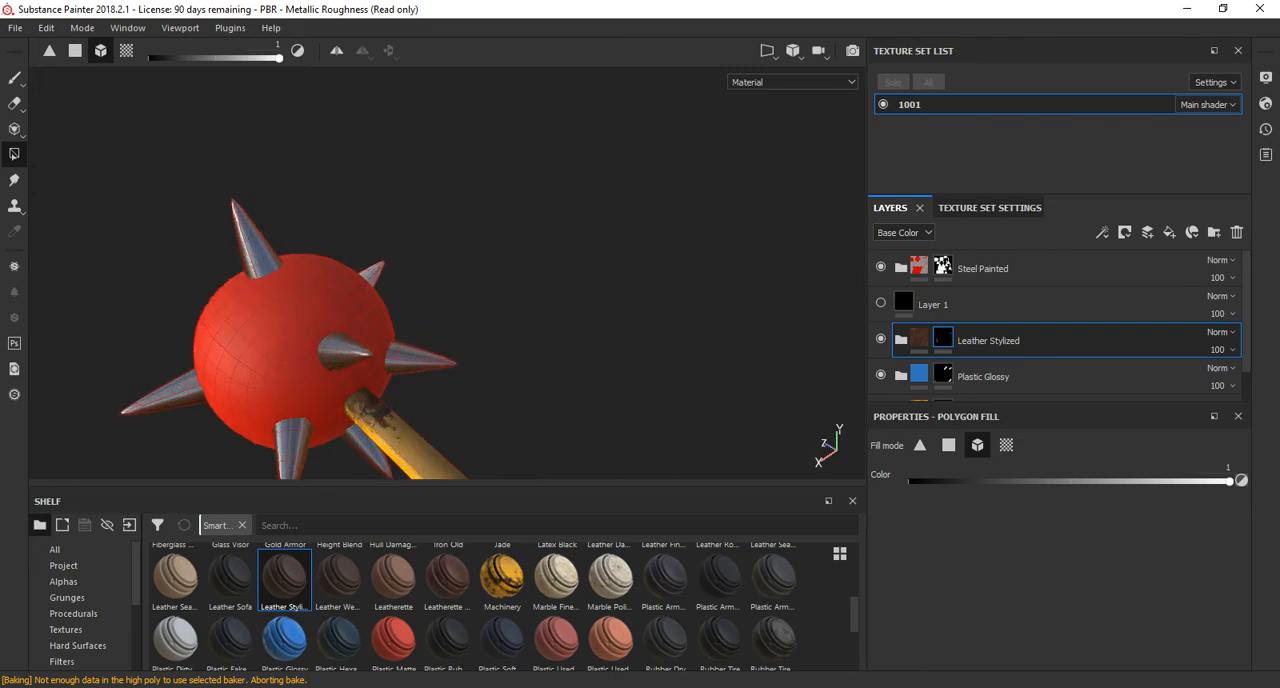
pyautogui.keyDown('alt'); pyautogui.moveTo(365, 305); pyautogui.dragTo(420, 310, button='right'); pyautogui.keyUp('alt')
pyautogui.keyDown('alt'); pyautogui.moveTo(400, 310); pyautogui.dragTo(590, 225, button='middle'); pyautogui.keyUp('alt')
pyautogui.keyDown('alt'); pyautogui.moveTo(520, 240); pyautogui.dragTo(620, 240, button='right'); pyautogui.keyUp('alt')
pyautogui.keyDown('alt'); pyautogui.moveTo(620, 240); pyautogui.dragTo(285, 255, button='middle'); pyautogui.keyUp('alt')
pyautogui.keyDown('alt'); pyautogui.moveTo(400, 270); pyautogui.dragTo(360, 265, button='right'); pyautogui.keyUp('alt')
pyautogui.keyDown('alt'); pyautogui.moveTo(360, 265); pyautogui.dragTo(450, 215); pyautogui.keyUp('alt')
pyautogui.keyDown('alt'); pyautogui.moveTo(450, 270); pyautogui.dragTo(350, 270, button='right'); pyautogui.keyUp('alt')
pyautogui.keyDown('alt'); pyautogui.moveTo(350, 270); pyautogui.dragTo(430, 290); pyautogui.keyUp('alt')
pyautogui.keyDown('alt'); pyautogui.moveTo(350, 280); pyautogui.dragTo(435, 315, button='middle'); pyautogui.keyUp('alt')
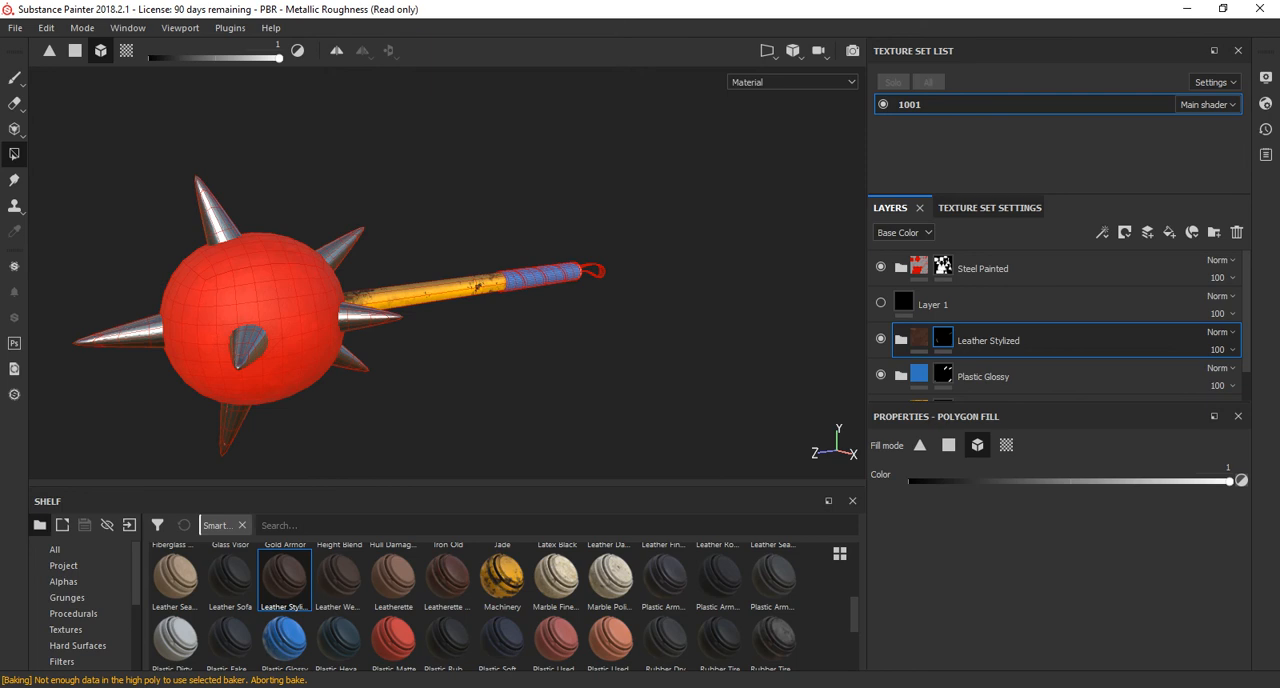
# Render the textured mace with Iray, framed from above with the ball in the foreground.
pyautogui.click(230, 28)
pyautogui.moveTo(180, 28)
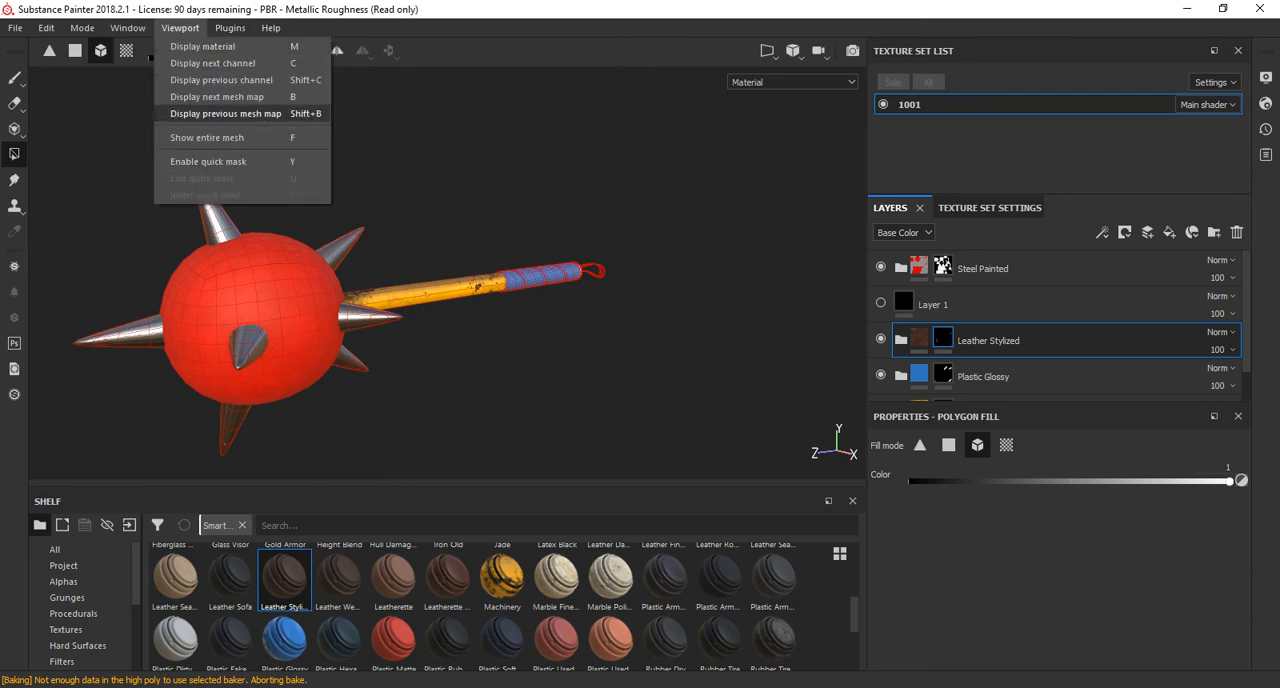
pyautogui.click(480, 120)
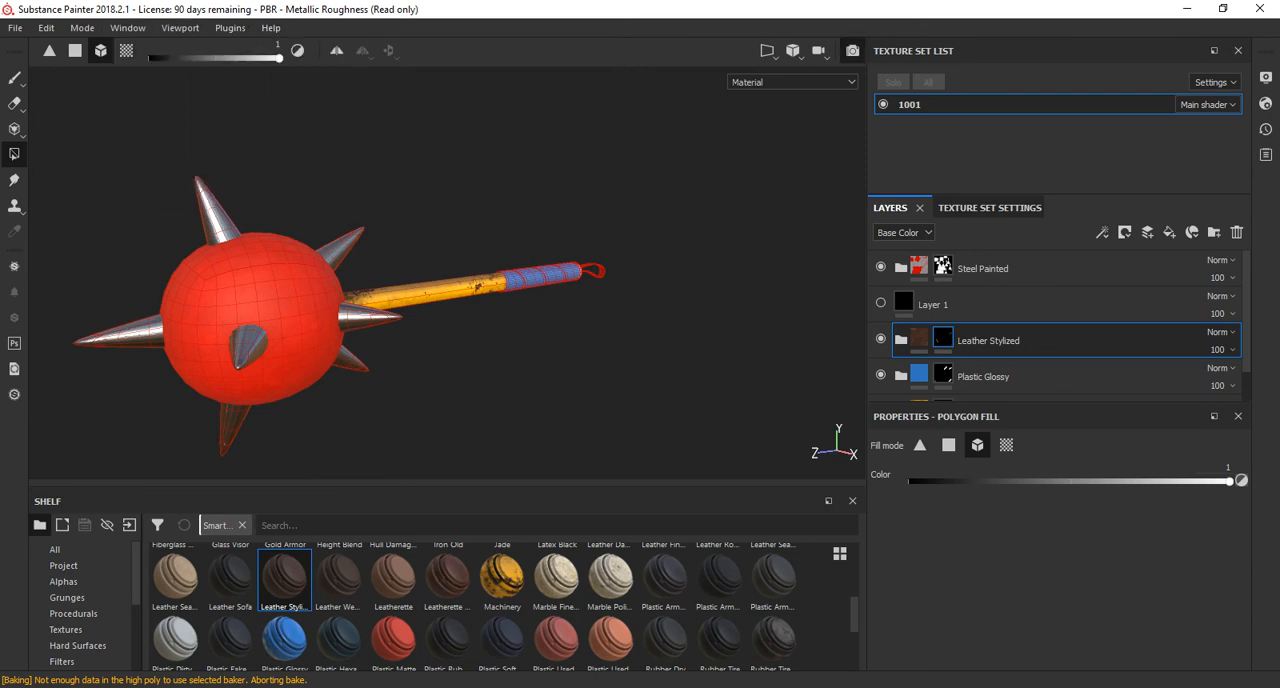
pyautogui.click(852, 50)
pyautogui.keyDown('alt'); pyautogui.moveTo(430, 385); pyautogui.dragTo(577, 369, button='middle'); pyautogui.keyUp('alt')
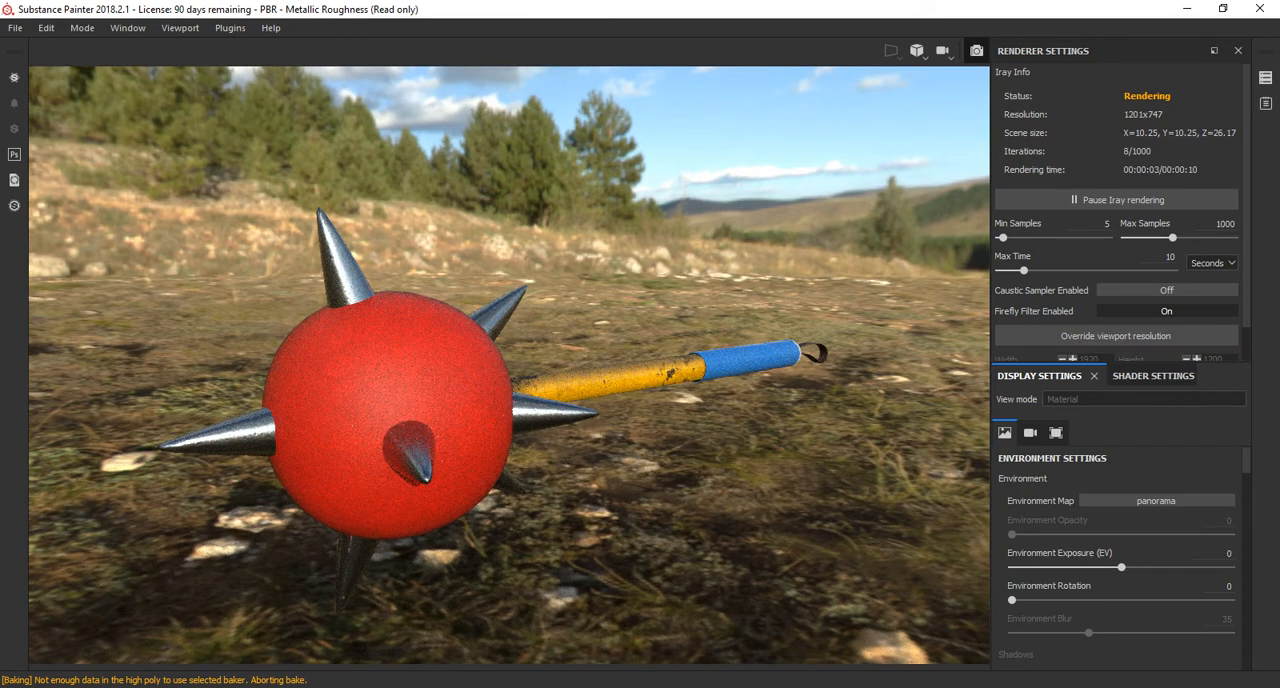
pyautogui.keyDown('alt'); pyautogui.moveTo(400, 450); pyautogui.dragTo(490, 460); pyautogui.keyUp('alt')
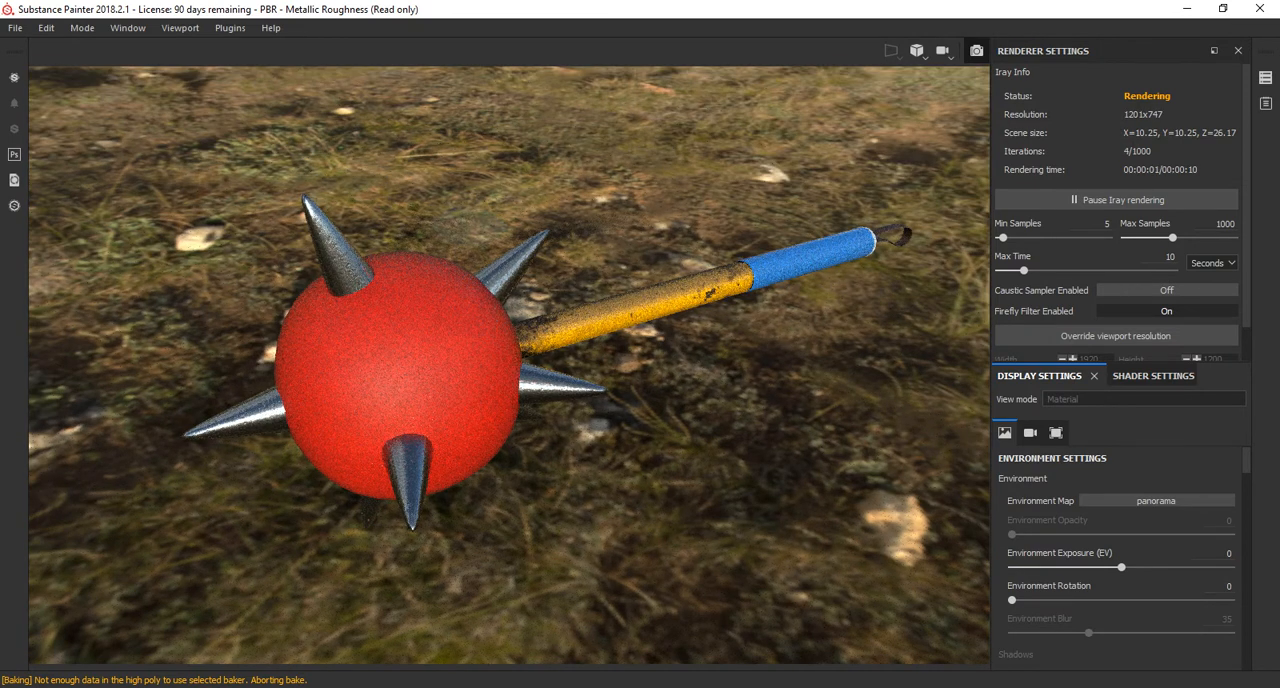
# Look through the camera, environment and viewport display settings and the render saving options.
pyautogui.click(1030, 433)
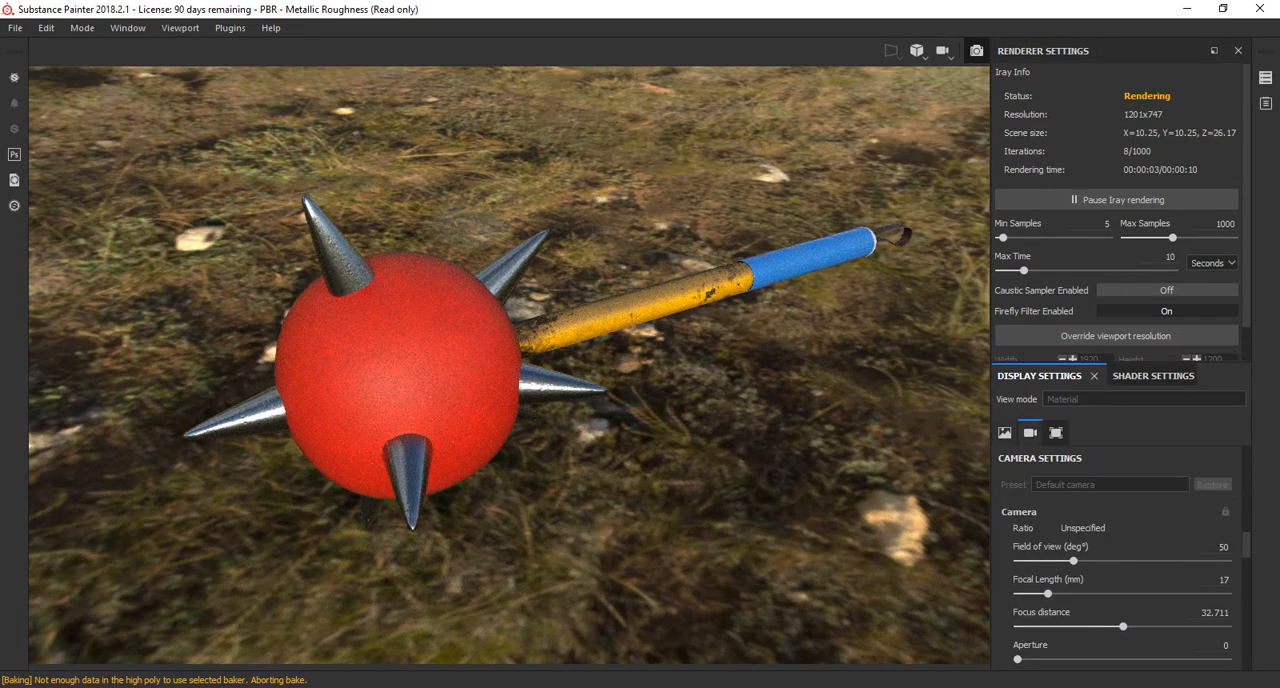
pyautogui.click(1005, 433)
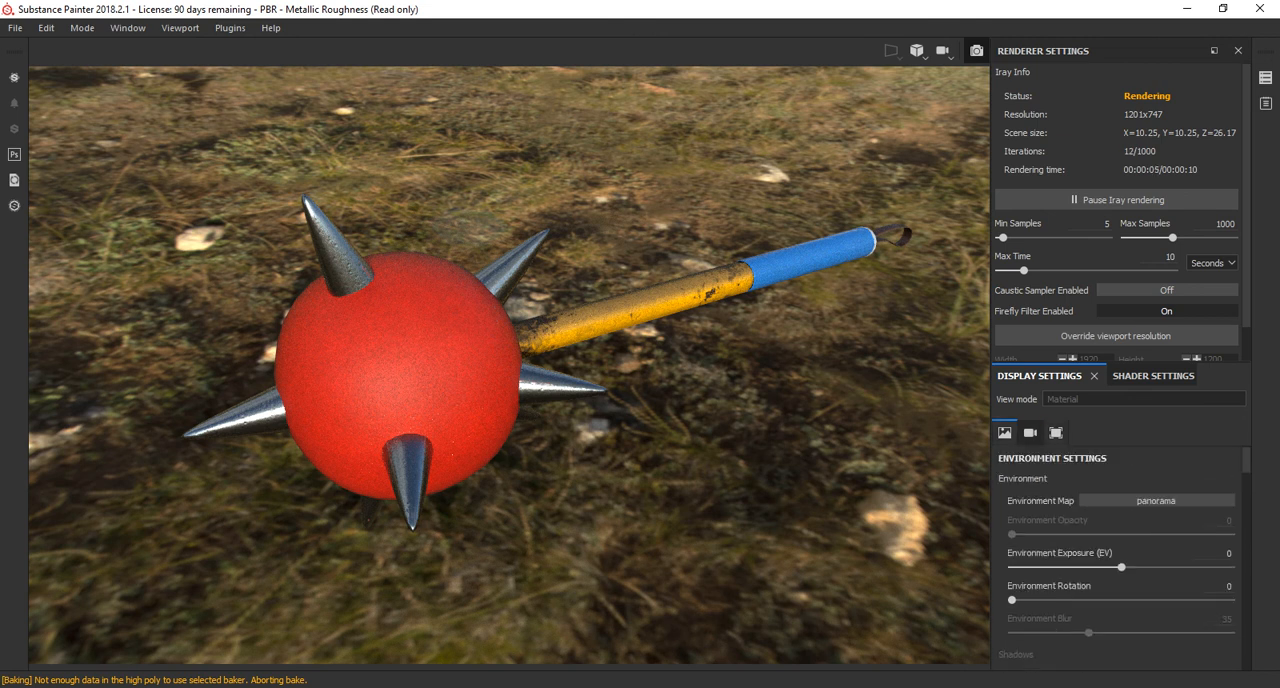
pyautogui.moveTo(1140, 362); pyautogui.dragTo(1140, 423)
pyautogui.click(1056, 494)
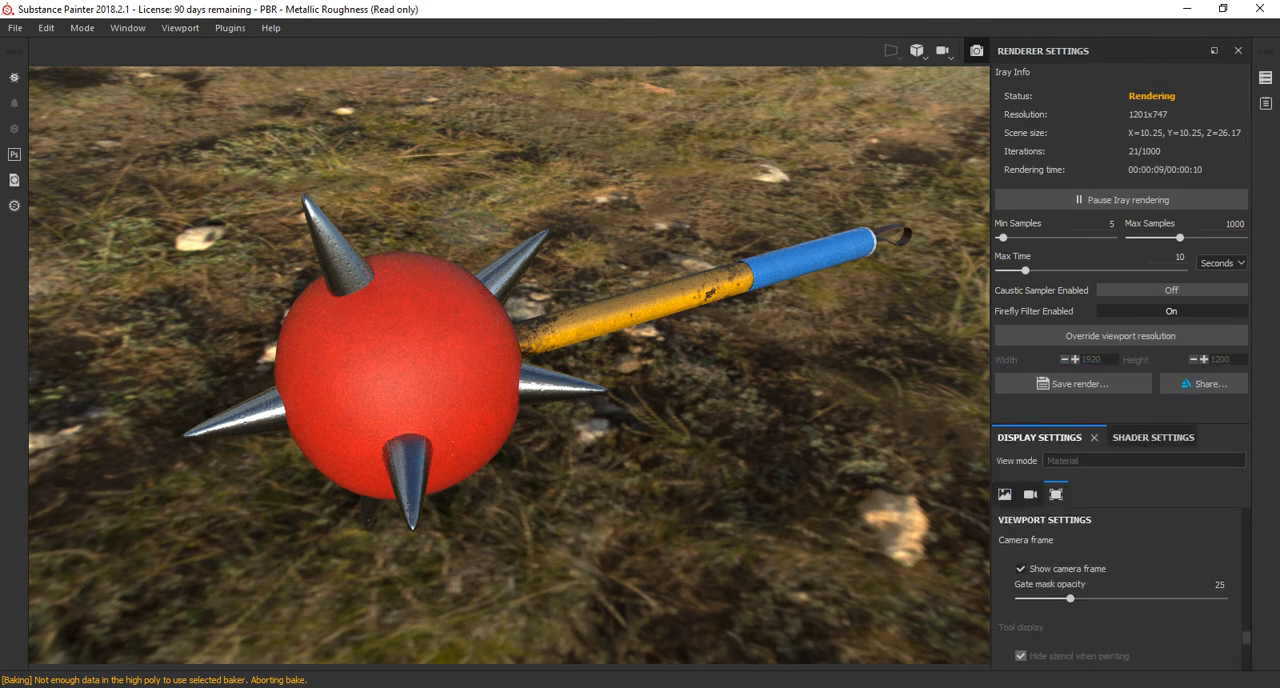
pyautogui.click(1030, 494)
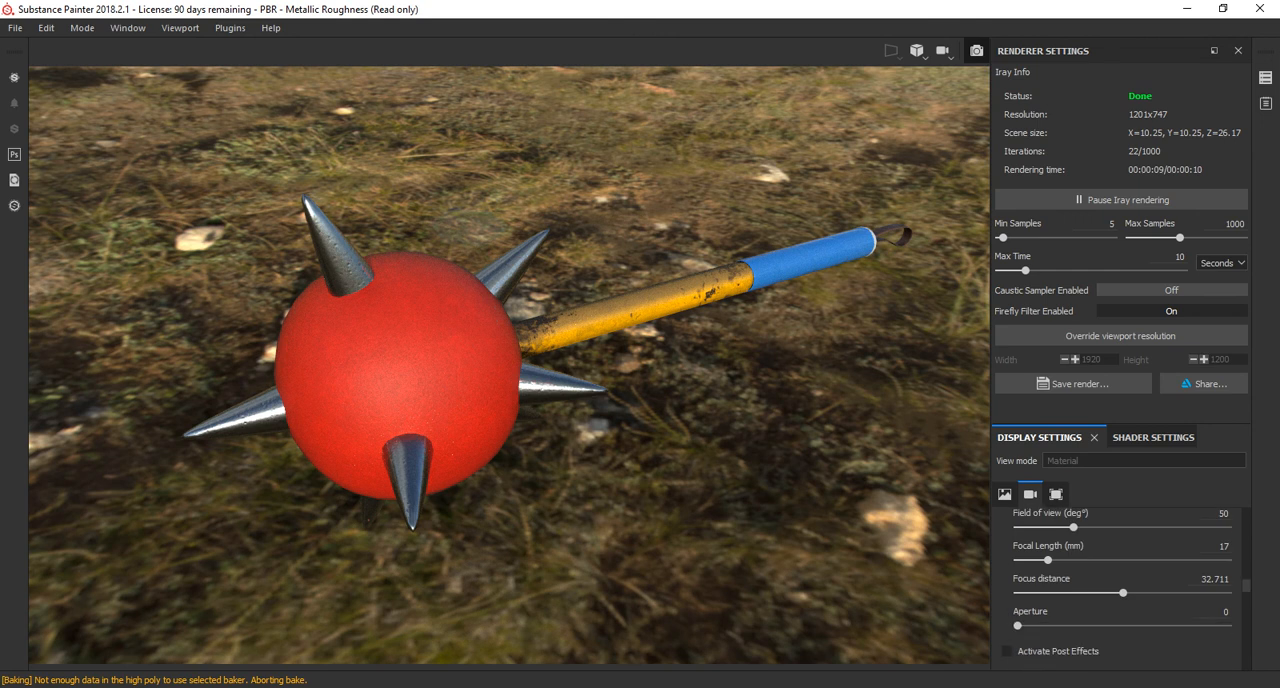
# Try the camera's post effects with DOF enabled, and deactivate post effects again.
pyautogui.scroll(-2, 1120, 585)
pyautogui.click(1008, 603)
pyautogui.scroll(-2, 1010, 603)
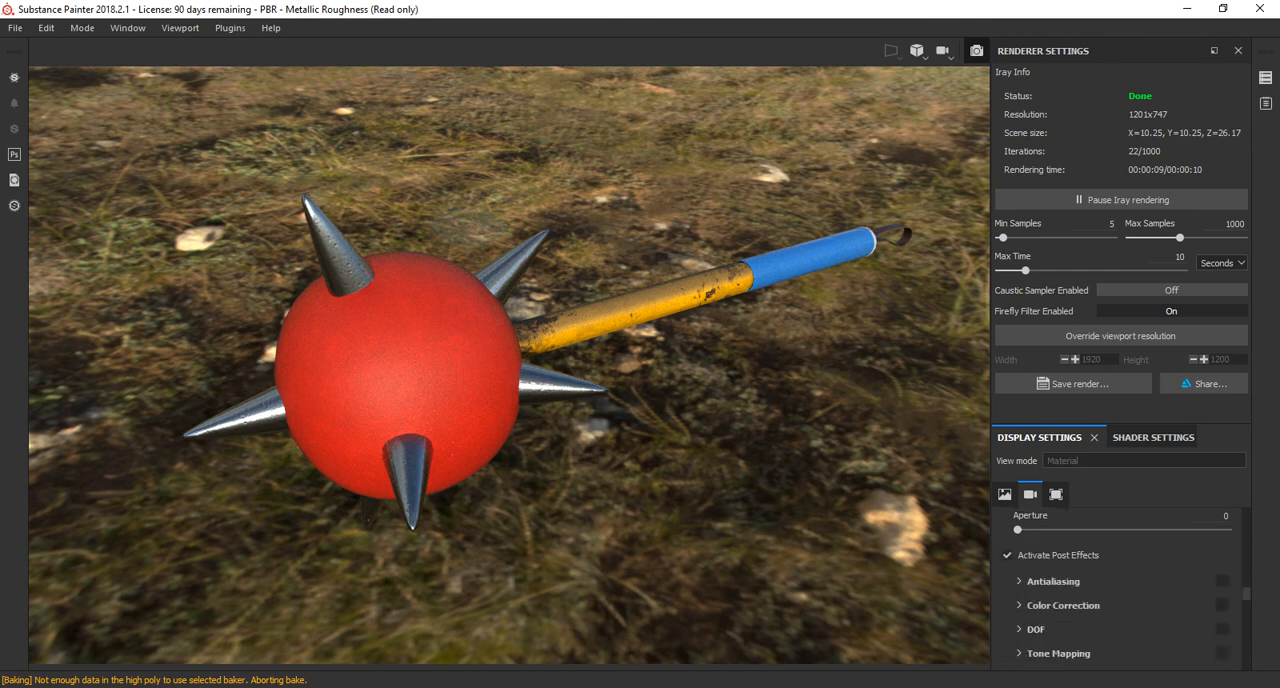
pyautogui.scroll(-2, 1120, 585)
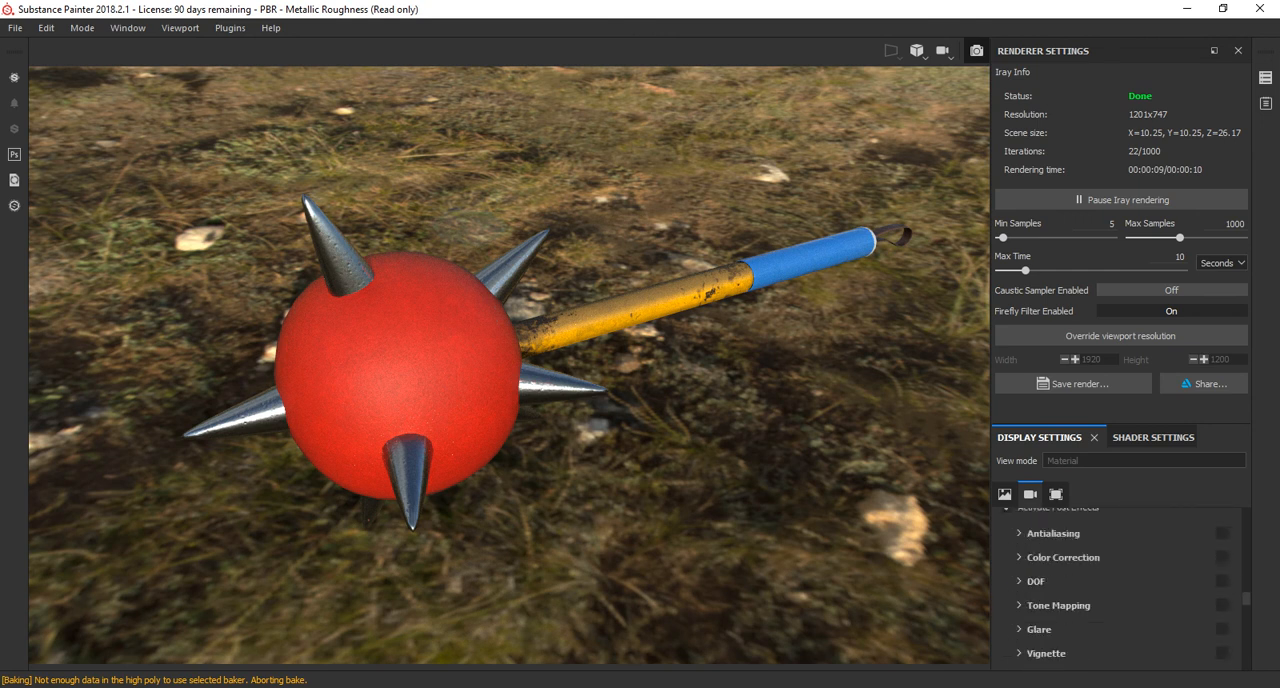
pyautogui.click(1020, 581)
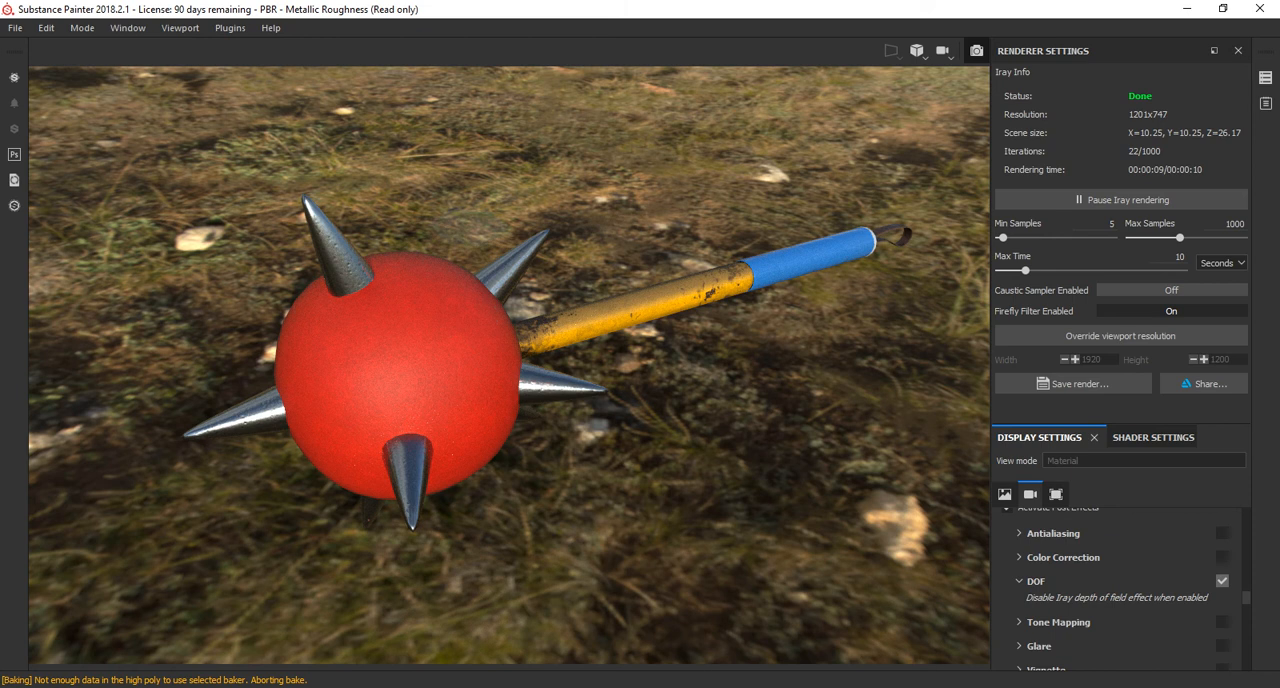
pyautogui.scroll(2, 1012, 590)
pyautogui.click(1007, 603)
# Set the render camera's focal length to 14 mm.
pyautogui.scroll(5, 1009, 603)
pyautogui.scroll(-4, 1120, 590)
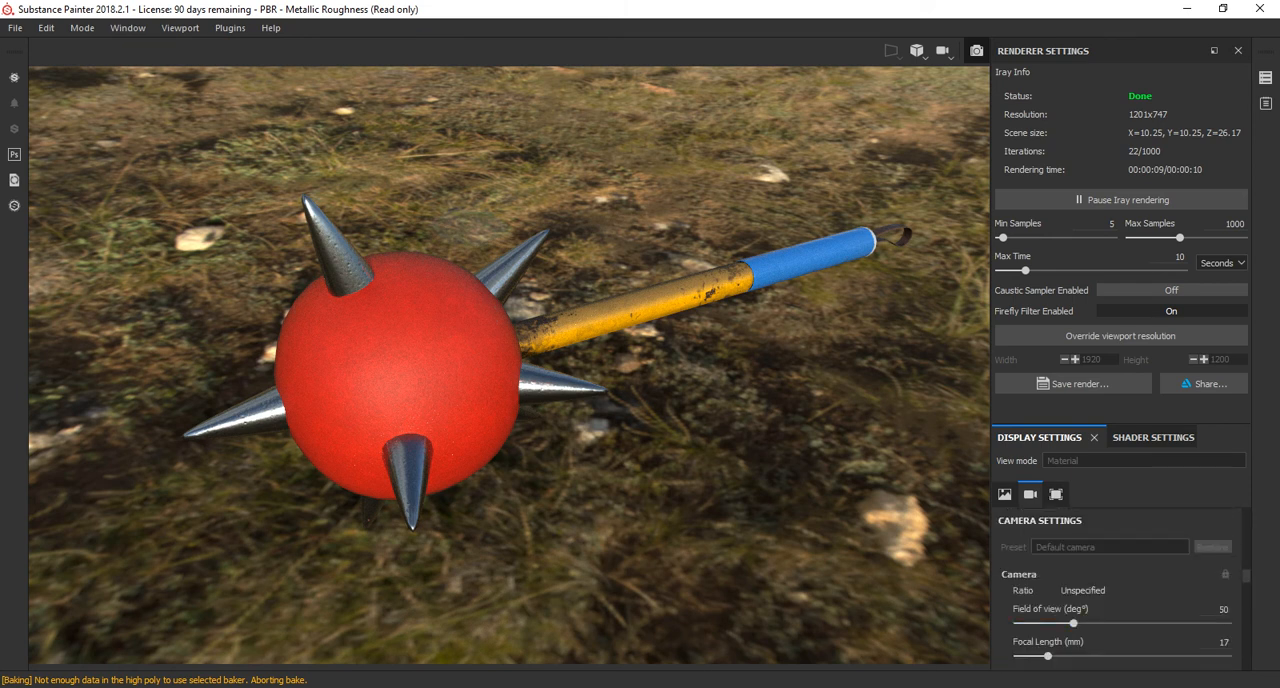
pyautogui.scroll(-2, 1120, 590)
pyautogui.moveTo(1047, 608); pyautogui.dragTo(1044, 608)
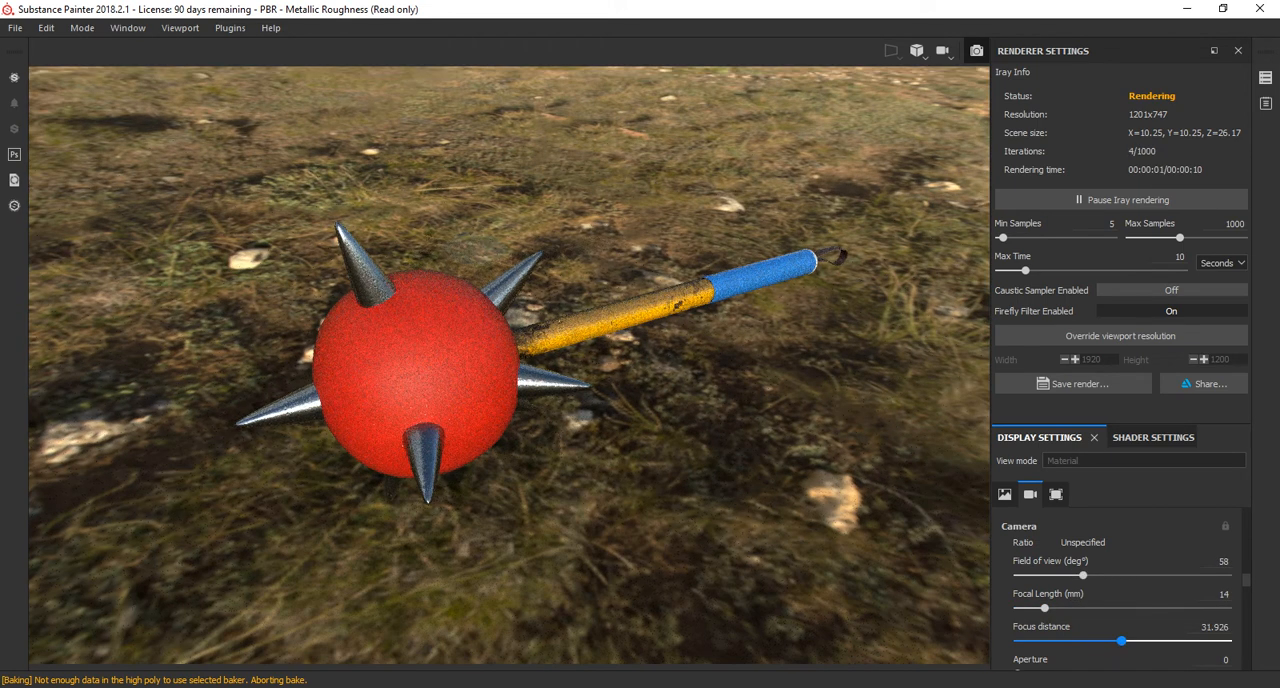
# Blur the render's background with a focus distance of 13.215 and an aperture of 0.654, viewing the mace from a lower angle.
pyautogui.moveTo(1120, 641); pyautogui.dragTo(1082, 641)
pyautogui.scroll(-2, 1120, 586)
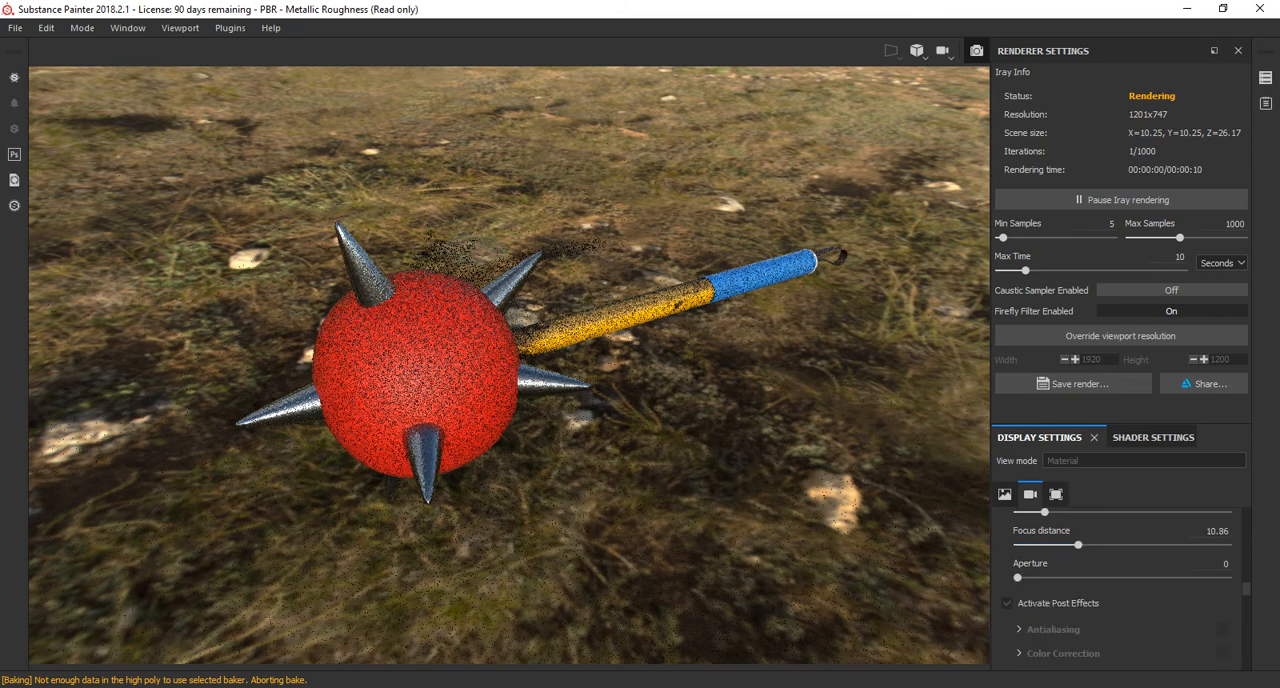
pyautogui.moveTo(1031, 578); pyautogui.dragTo(1116, 545)
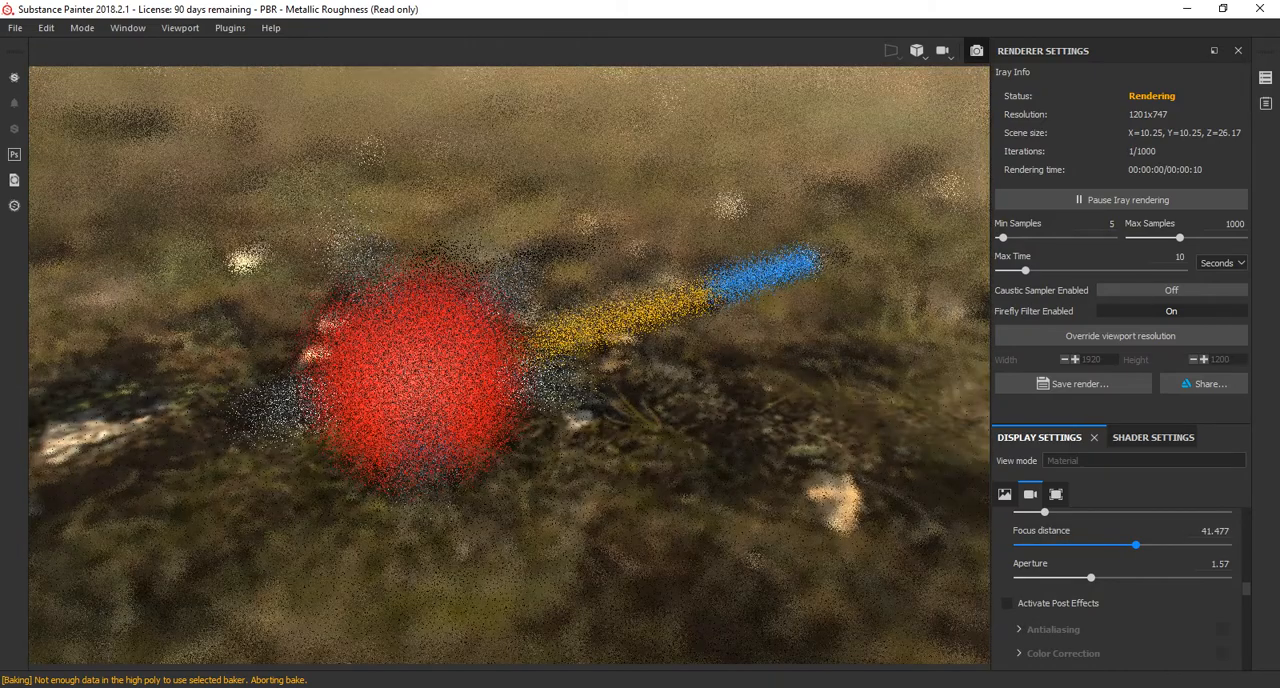
pyautogui.moveTo(1116, 545); pyautogui.dragTo(1064, 578)
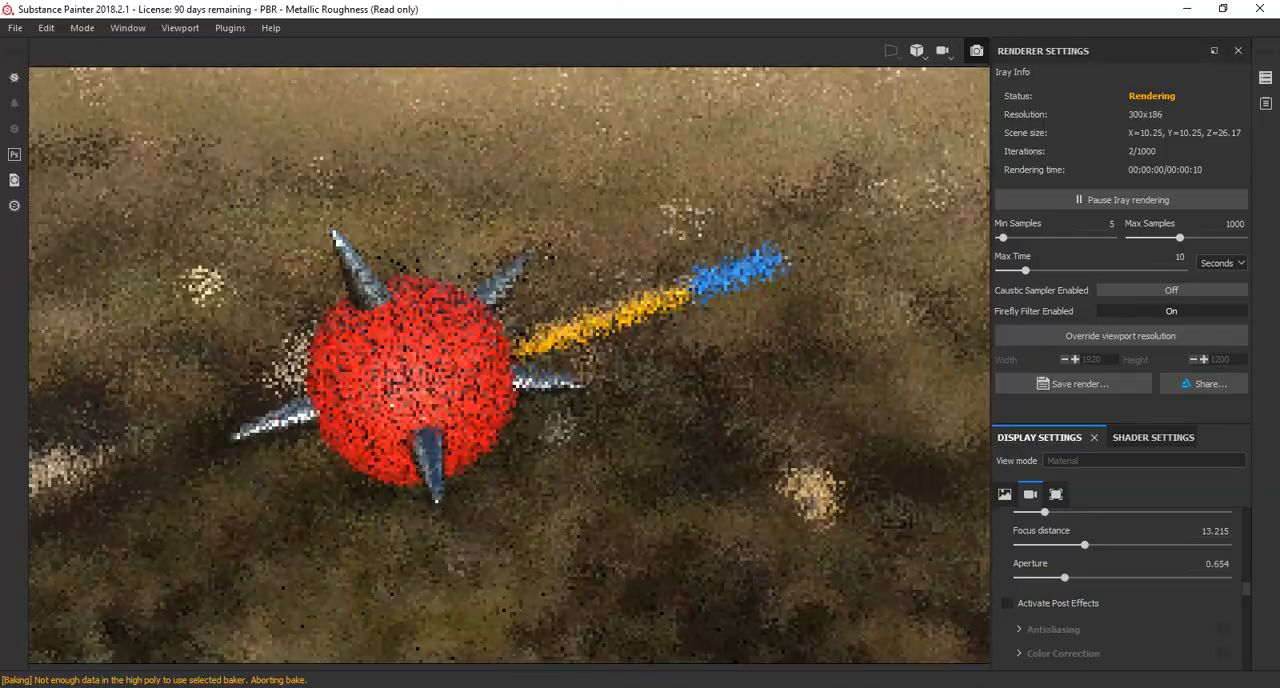
pyautogui.keyDown('alt'); pyautogui.moveTo(520, 400); pyautogui.dragTo(590, 308); pyautogui.keyUp('alt')
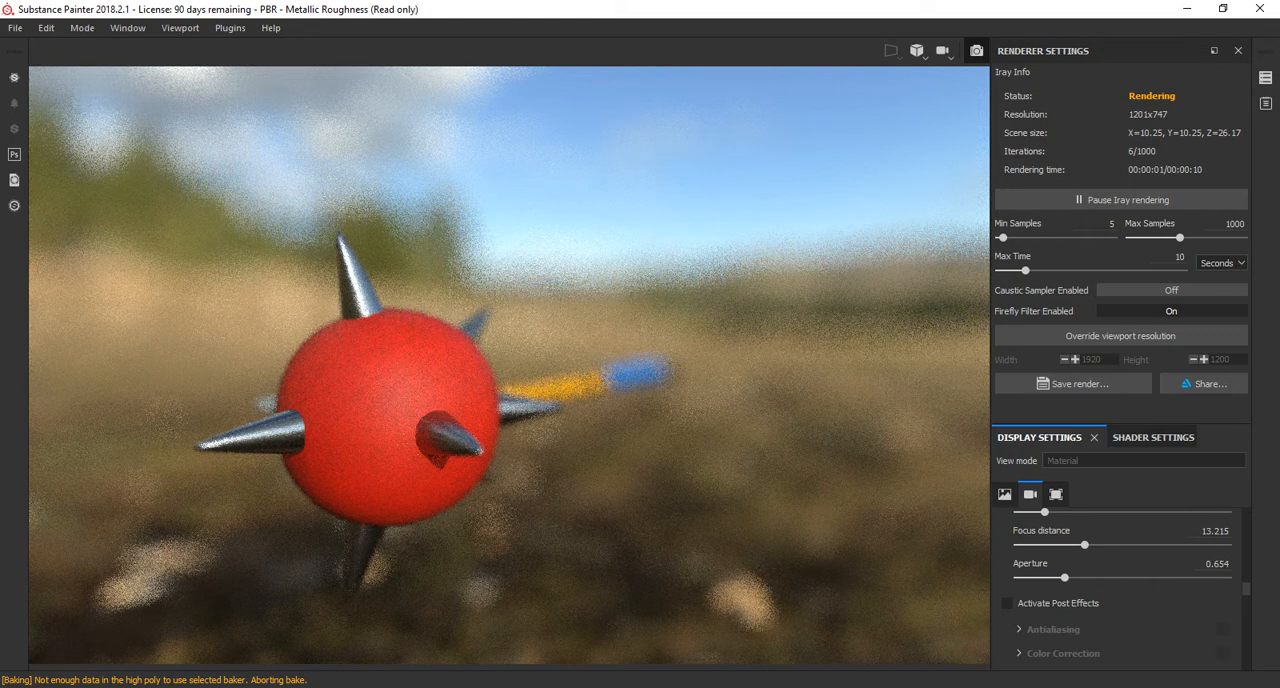
# Activate the camera's post effects and explore the Glare options, including luminance.
pyautogui.click(1008, 603)
pyautogui.scroll(-2, 1120, 590)
pyautogui.scroll(-1, 1120, 590)
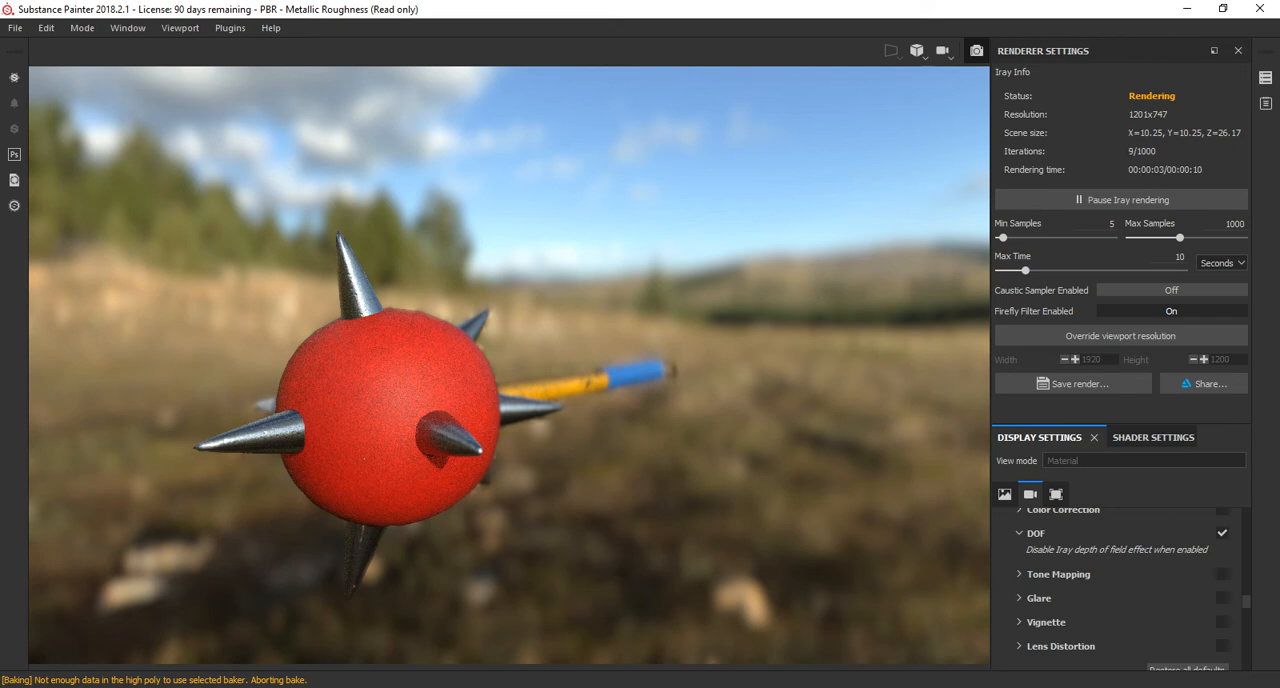
pyautogui.click(1020, 598)
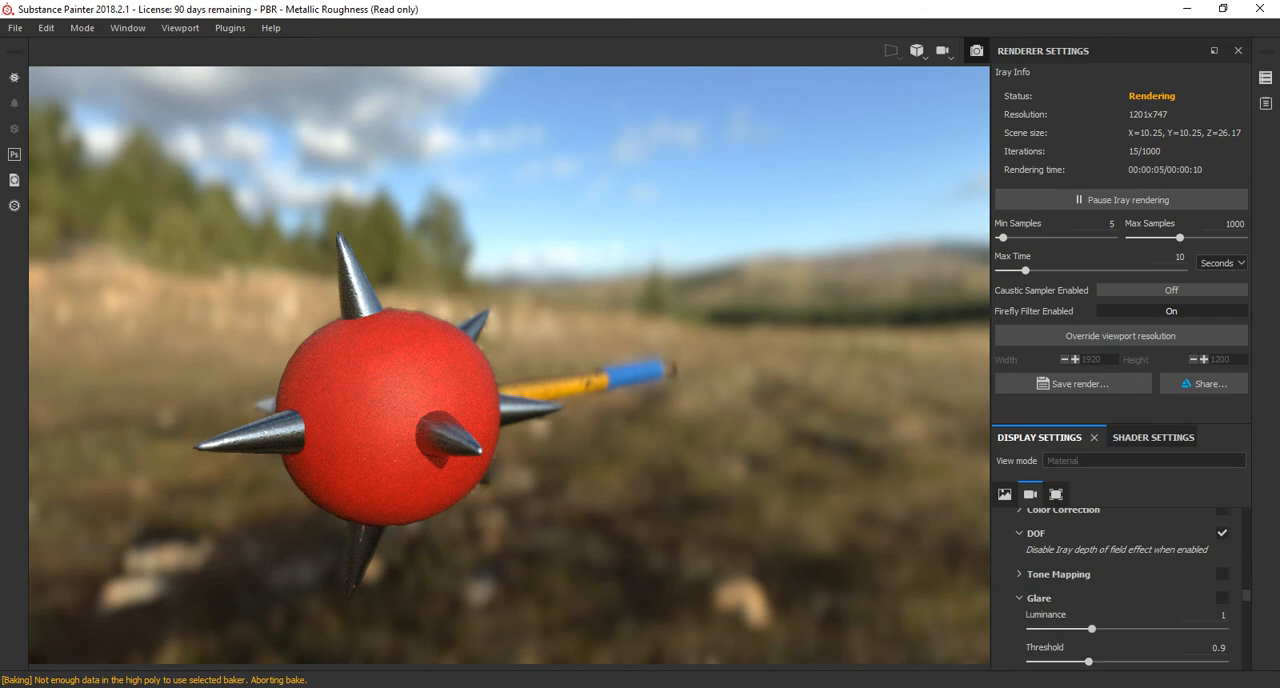
pyautogui.moveTo(1092, 629); pyautogui.dragTo(1214, 629)
pyautogui.scroll(-3, 1206, 622)
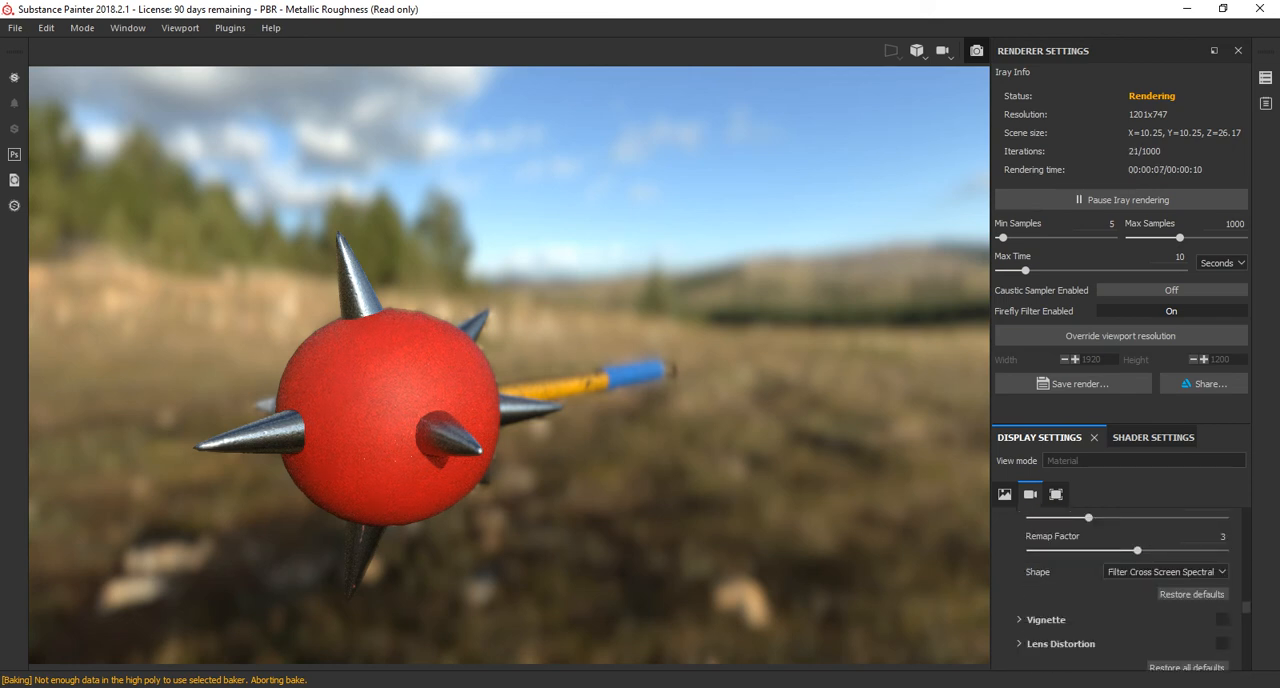
# Enable the Vignette effect on the render with a strength of 0.55.
pyautogui.click(1020, 620)
pyautogui.click(1222, 620)
pyautogui.moveTo(1069, 650); pyautogui.dragTo(1137, 650)
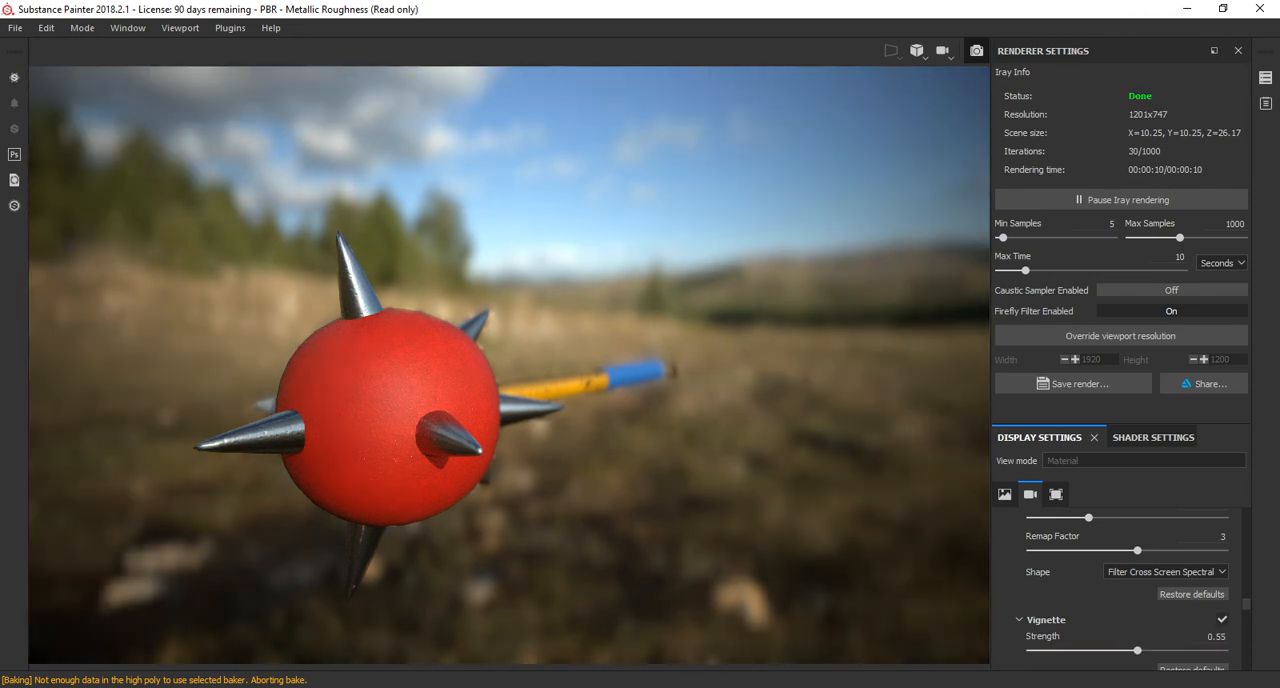
# Frame the mace head closer in the render, and set the focal length to 11 mm and the focus distance to 5.234.
pyautogui.keyDown('alt'); pyautogui.moveTo(500, 420); pyautogui.dragTo(512, 404, button='middle'); pyautogui.keyUp('alt')
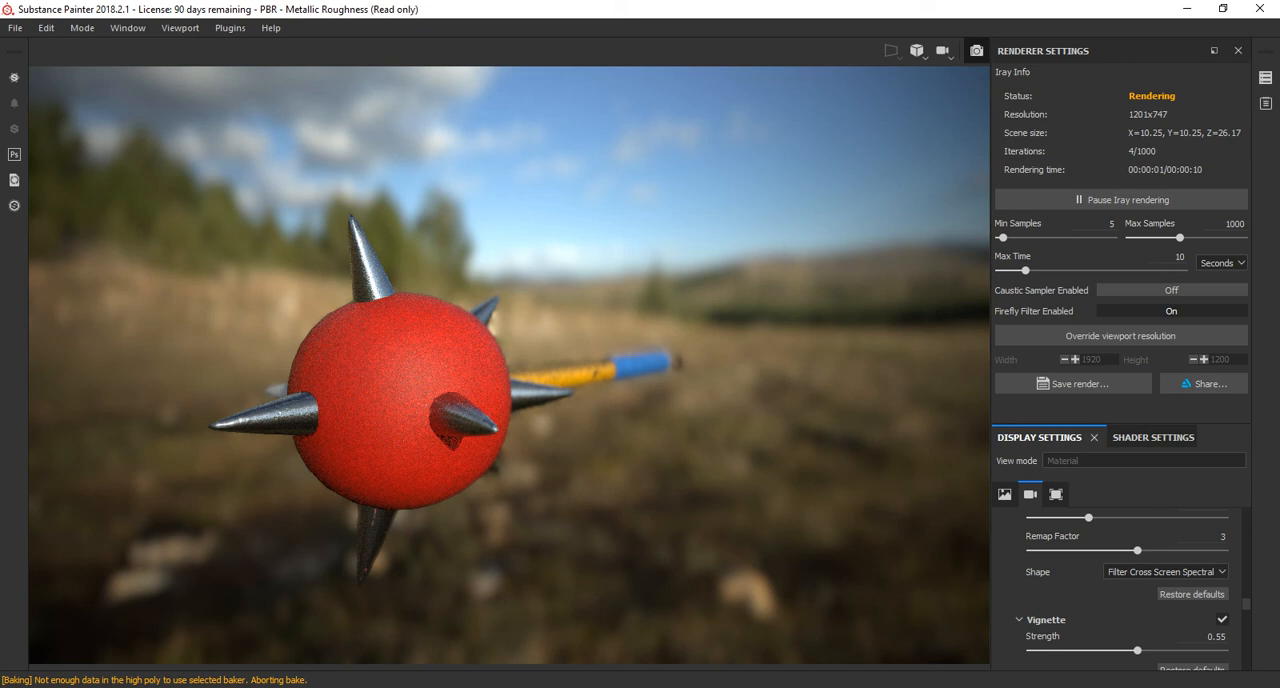
pyautogui.scroll(3, 280, 402)
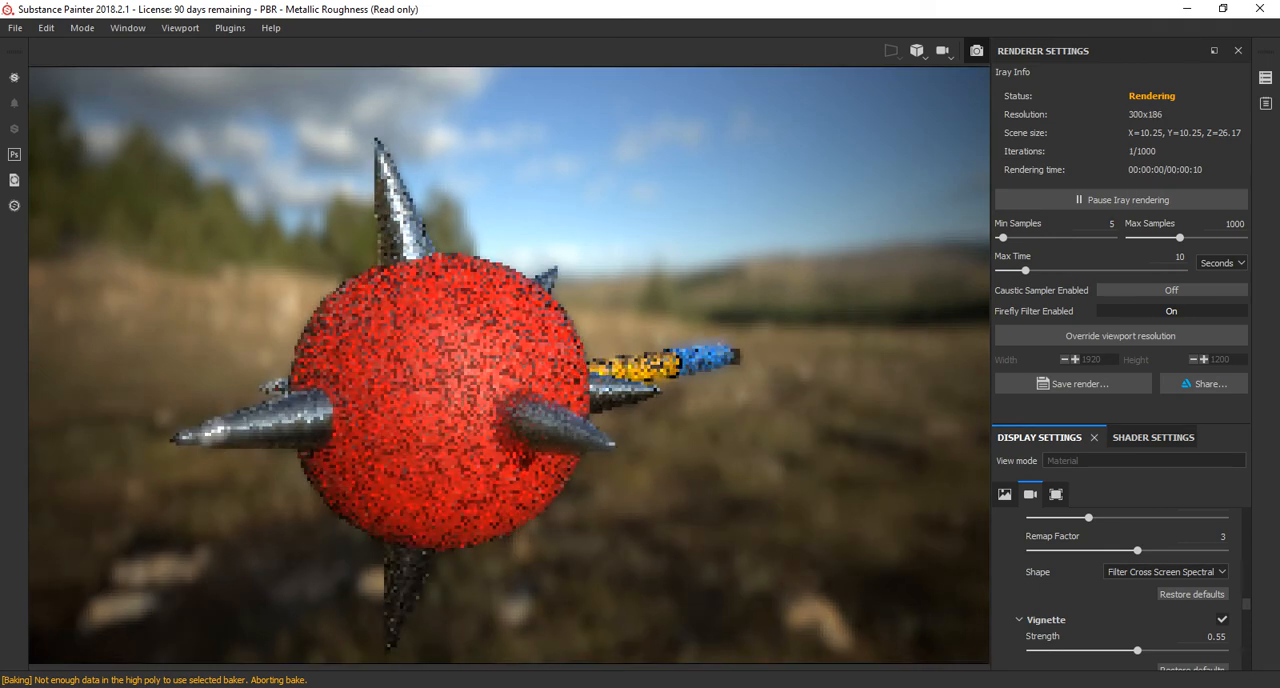
pyautogui.scroll(3, 510, 365)
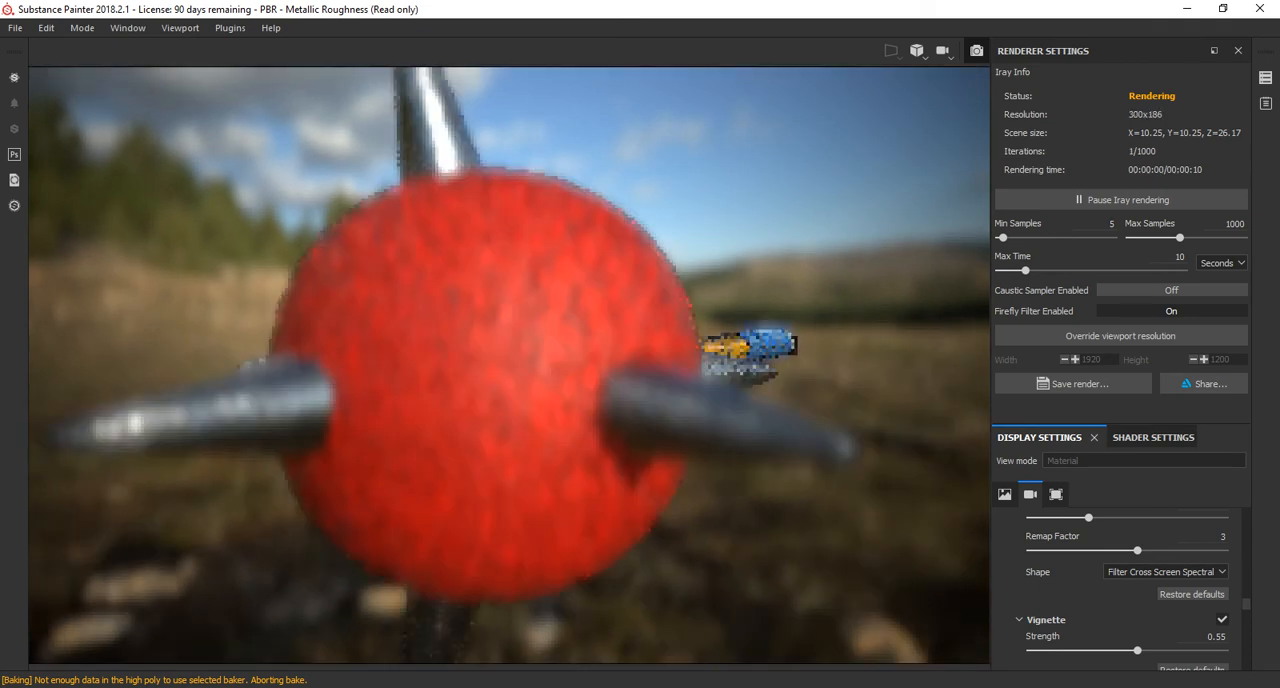
pyautogui.scroll(2, 1120, 590)
pyautogui.scroll(2, 1117, 590)
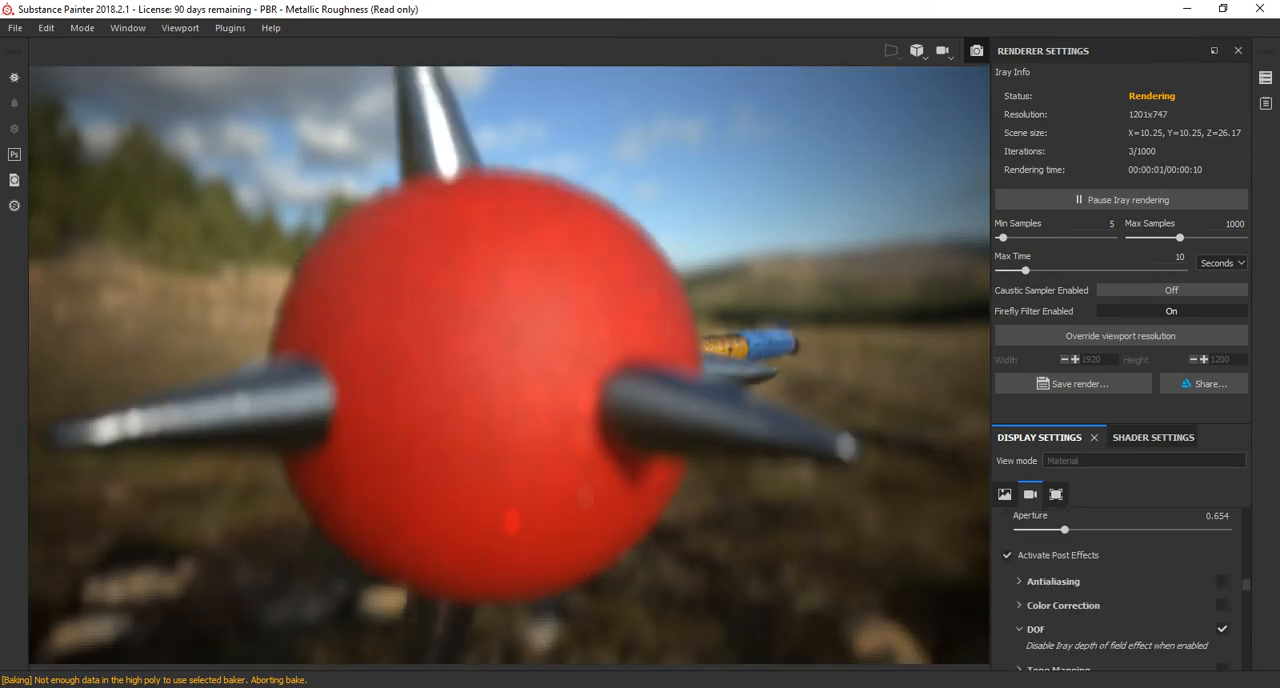
pyautogui.scroll(6, 1117, 590)
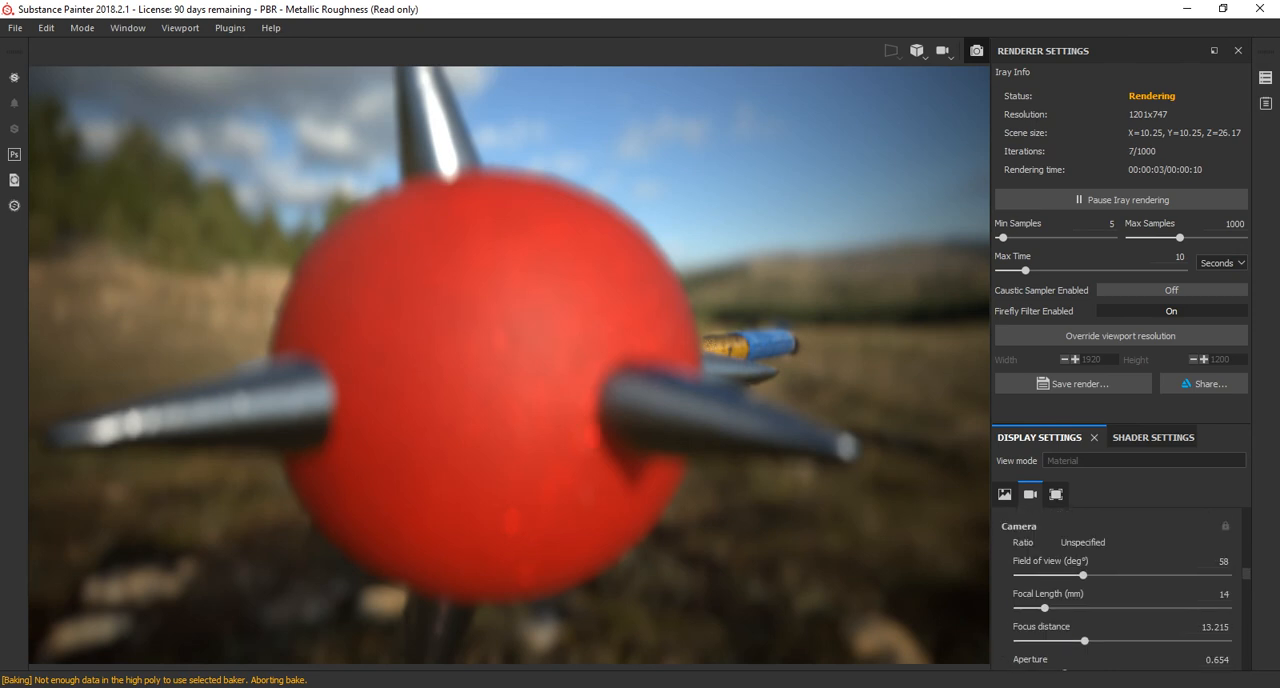
pyautogui.moveTo(1044, 608); pyautogui.dragTo(1059, 640)
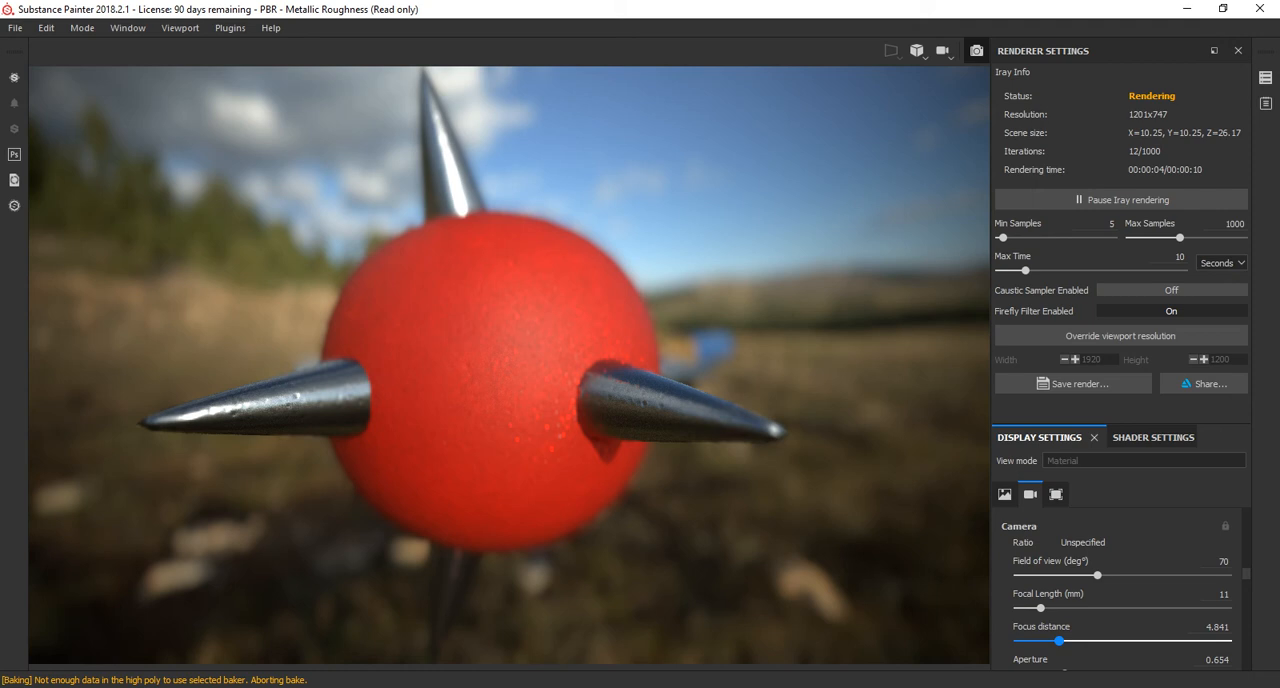
pyautogui.moveTo(1059, 640); pyautogui.dragTo(1061, 640)
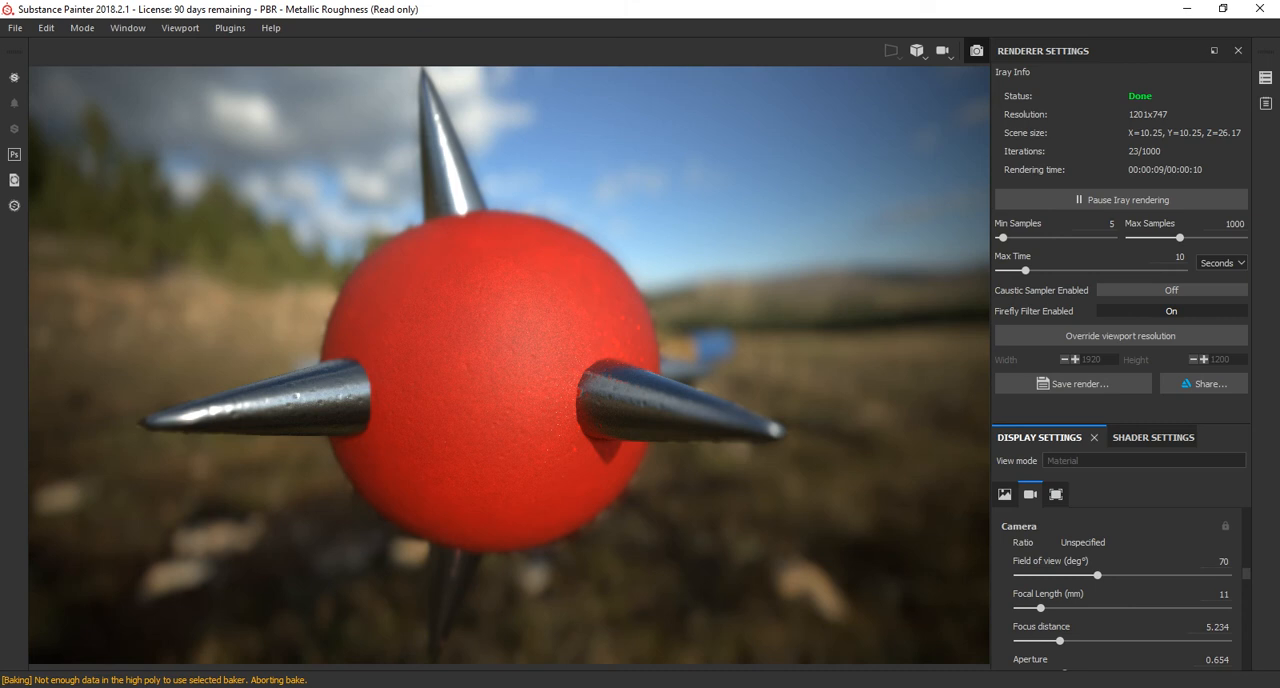
# Switch to Maya, turn off isolate select, and select the double-bladed axe head with smooth mesh preview on.
pyautogui.hotkey('alt', 'Tab')
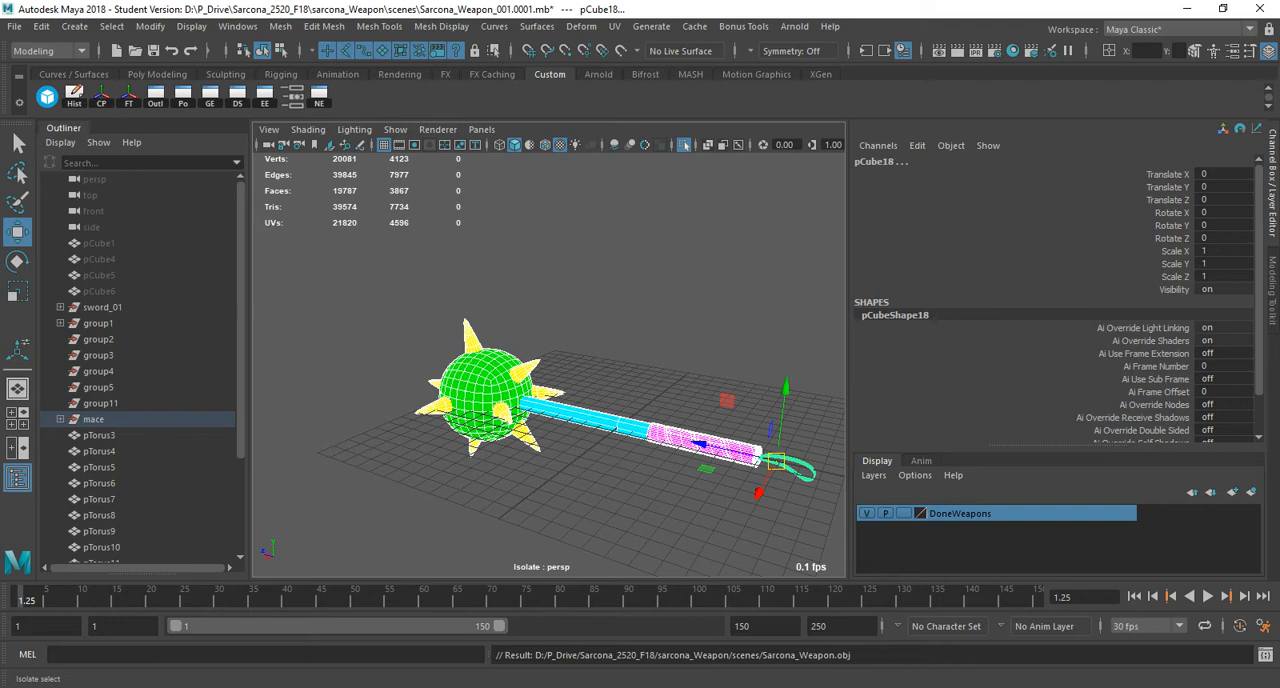
pyautogui.click(684, 145)
pyautogui.scroll(-5, 600, 350)
pyautogui.keyDown('alt'); pyautogui.moveTo(640, 350); pyautogui.dragTo(480, 365); pyautogui.keyUp('alt')
pyautogui.keyDown('alt'); pyautogui.moveTo(550, 260); pyautogui.dragTo(525, 375, button='middle'); pyautogui.keyUp('alt')
pyautogui.click(525, 360)
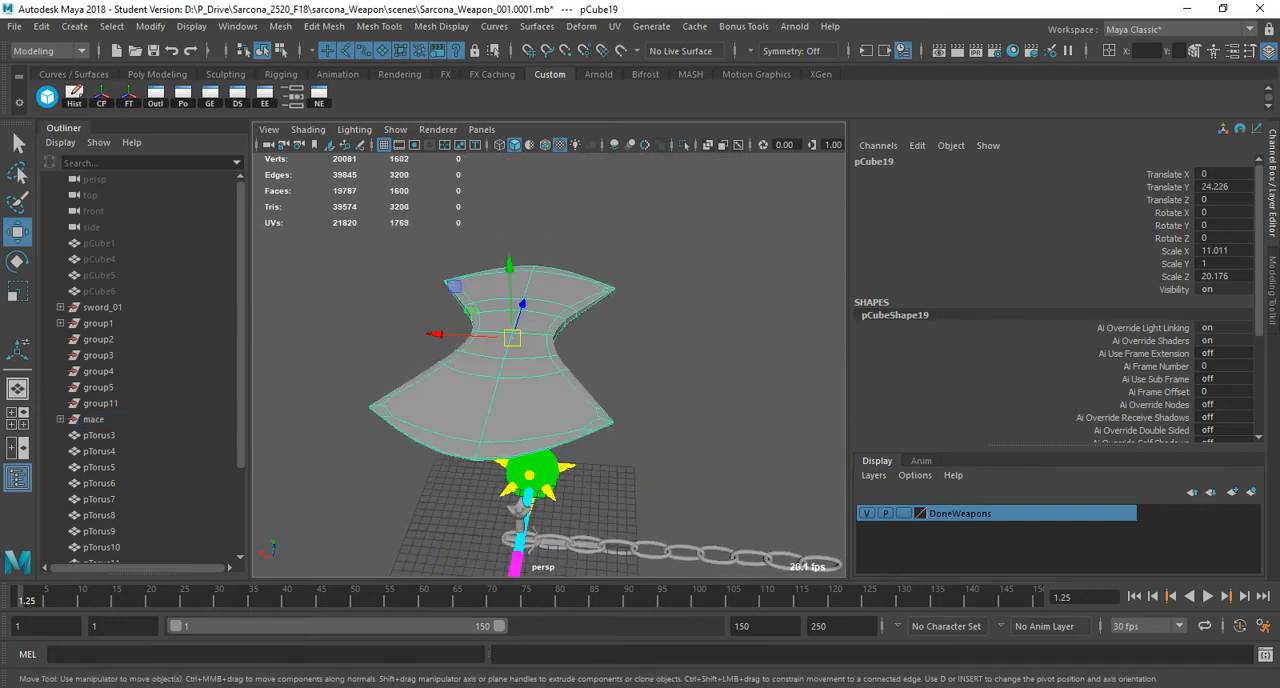
pyautogui.keyDown('alt'); pyautogui.moveTo(525, 360); pyautogui.dragTo(495, 270); pyautogui.keyUp('alt')
pyautogui.press('1')
pyautogui.press('3')
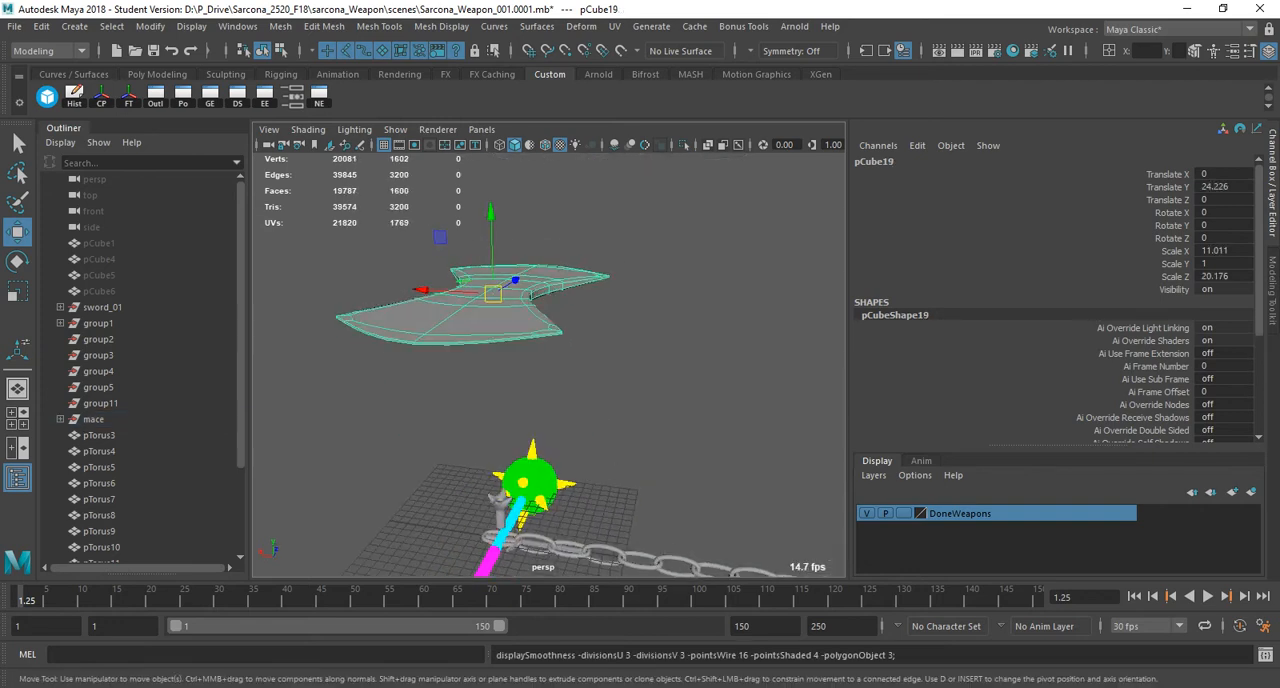
pyautogui.keyDown('alt'); pyautogui.moveTo(540, 330); pyautogui.dragTo(600, 280); pyautogui.keyUp('alt')
# Display the axe head's layout in the UV Editor and select its entire UV shell.
pyautogui.click(614, 26)
pyautogui.click(650, 52)
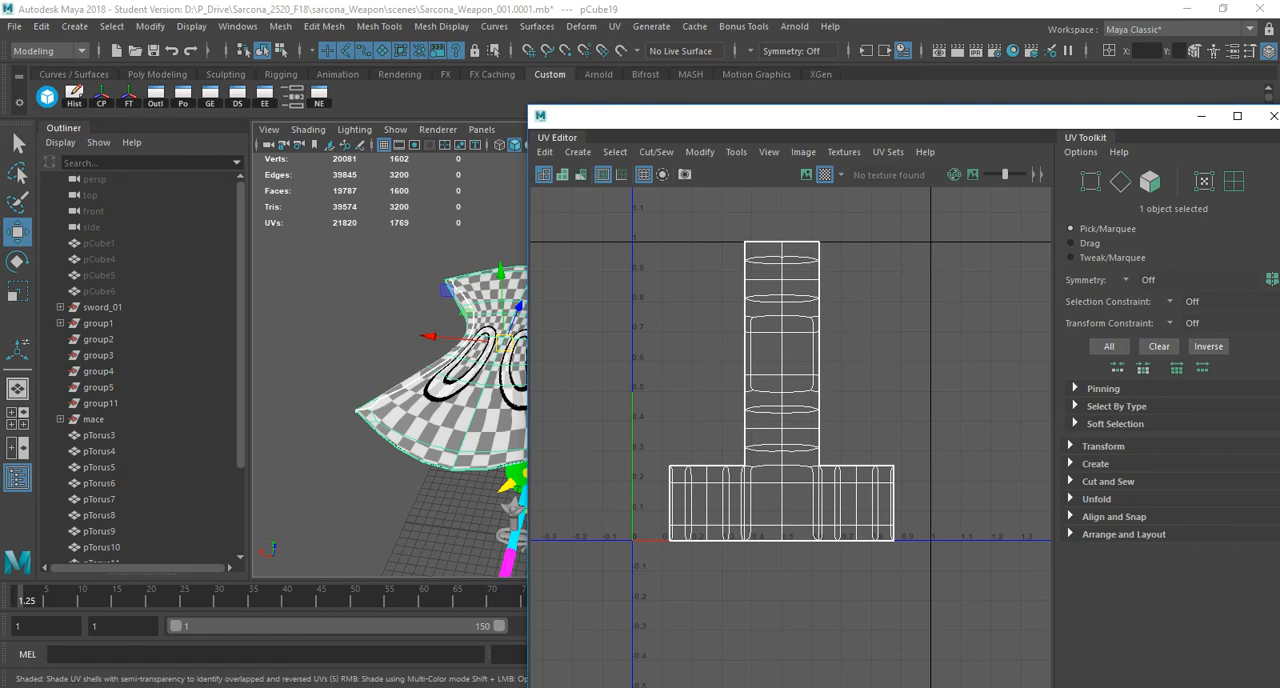
pyautogui.doubleClick(541, 116)
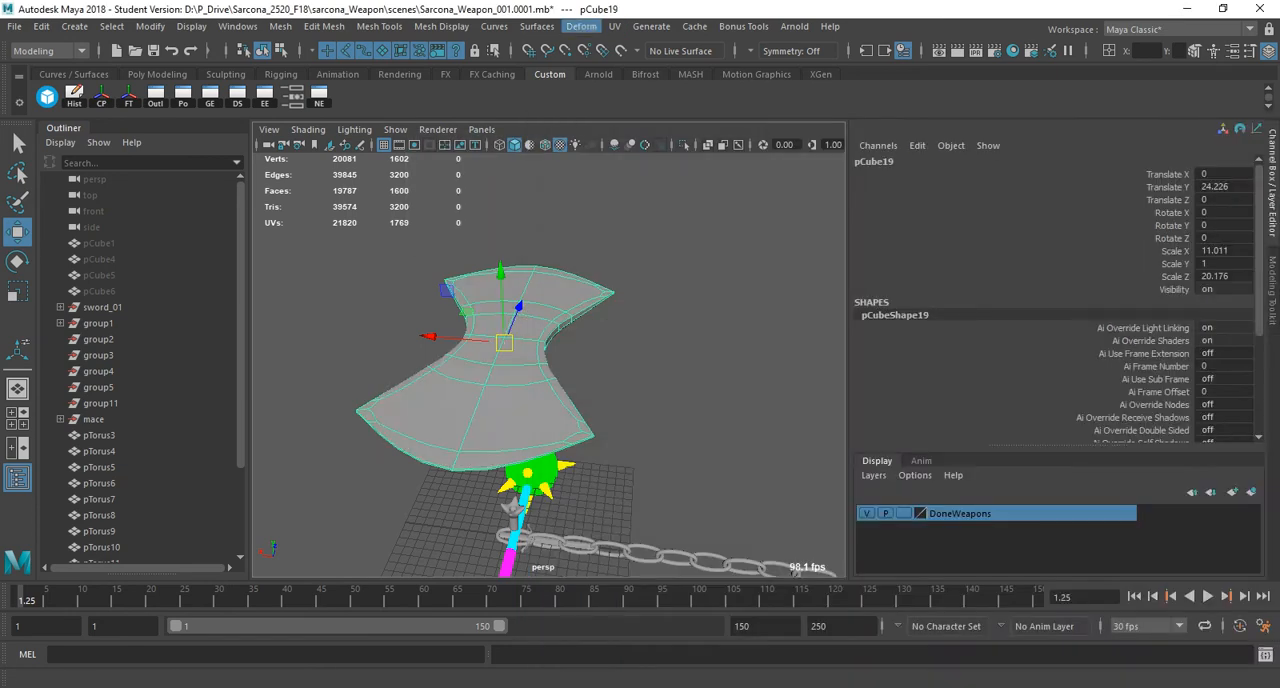
pyautogui.click(614, 26)
pyautogui.click(651, 52)
pyautogui.moveTo(704, 258); pyautogui.dragTo(668, 240, button='right')
pyautogui.moveTo(706, 231); pyautogui.dragTo(917, 306)
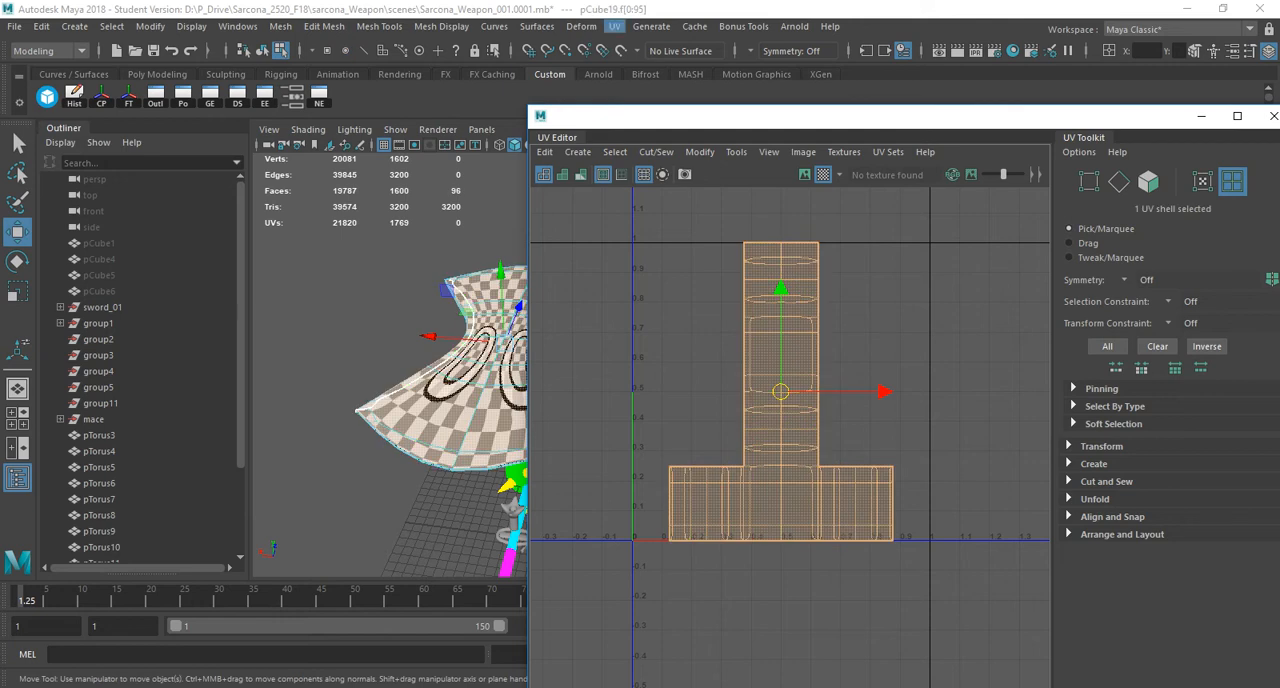
# Apply a spherical UV projection to the axe head and close the UV Editor.
pyautogui.click(614, 26)
pyautogui.click(660, 235)
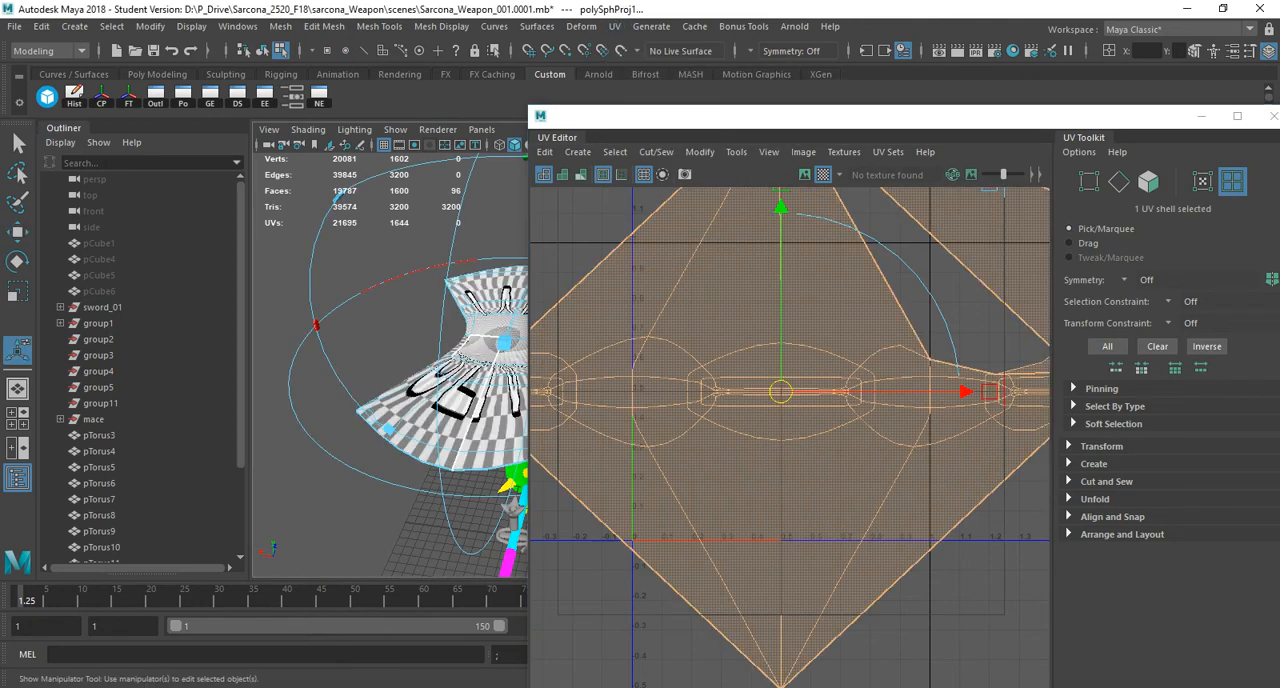
pyautogui.click(1273, 116)
pyautogui.press('r')
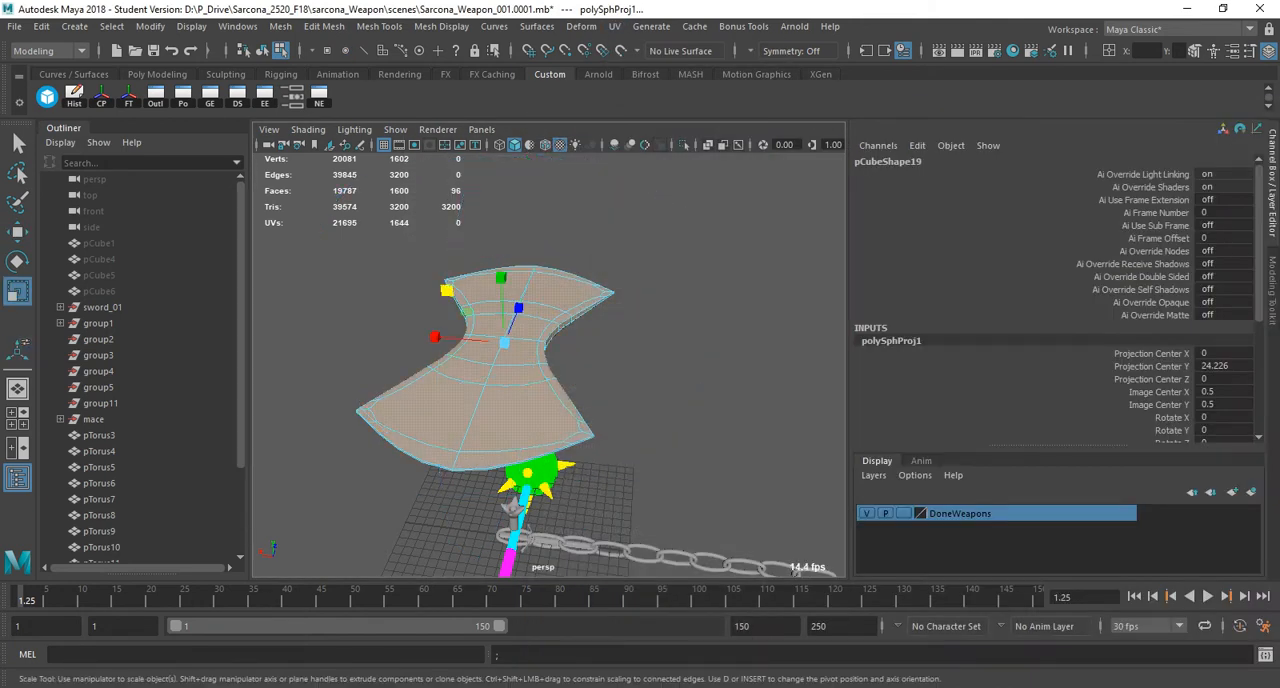
# Return to object mode and export the selected axe head as AxeHead.obj in the scenes folder.
pyautogui.press('F8')
pyautogui.click(14, 27)
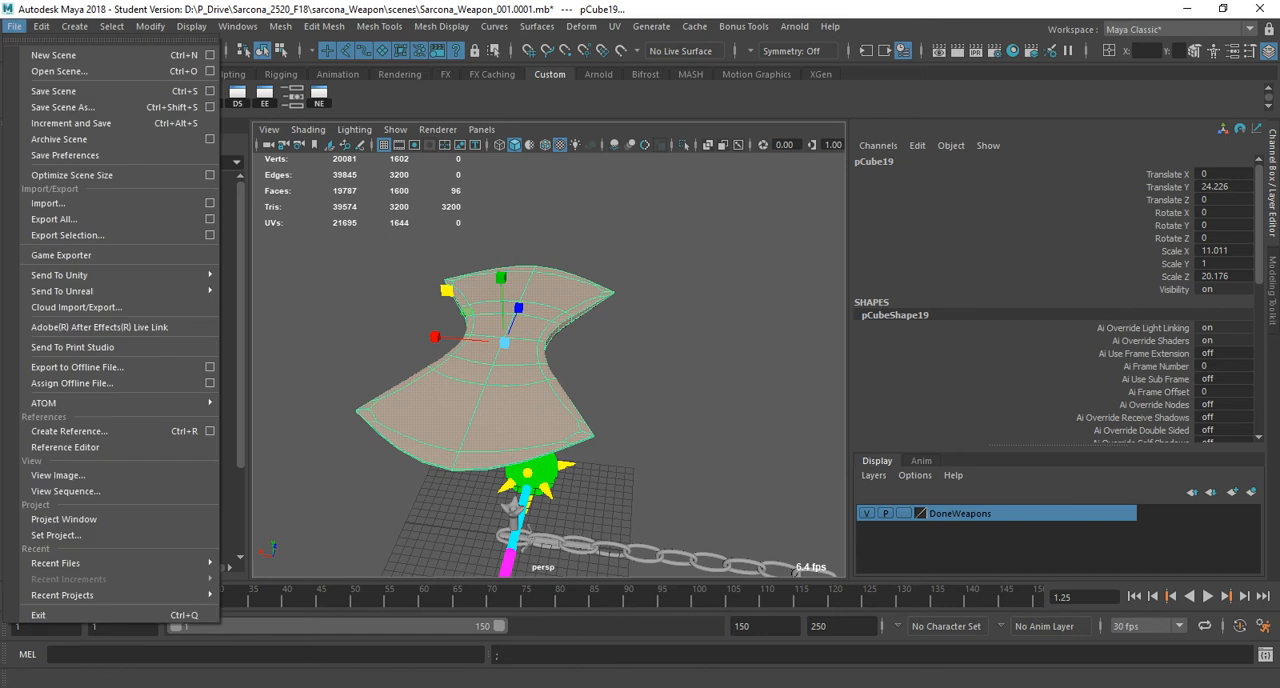
pyautogui.click(65, 235)
pyautogui.write('AxeHea')
pyautogui.press('Return')
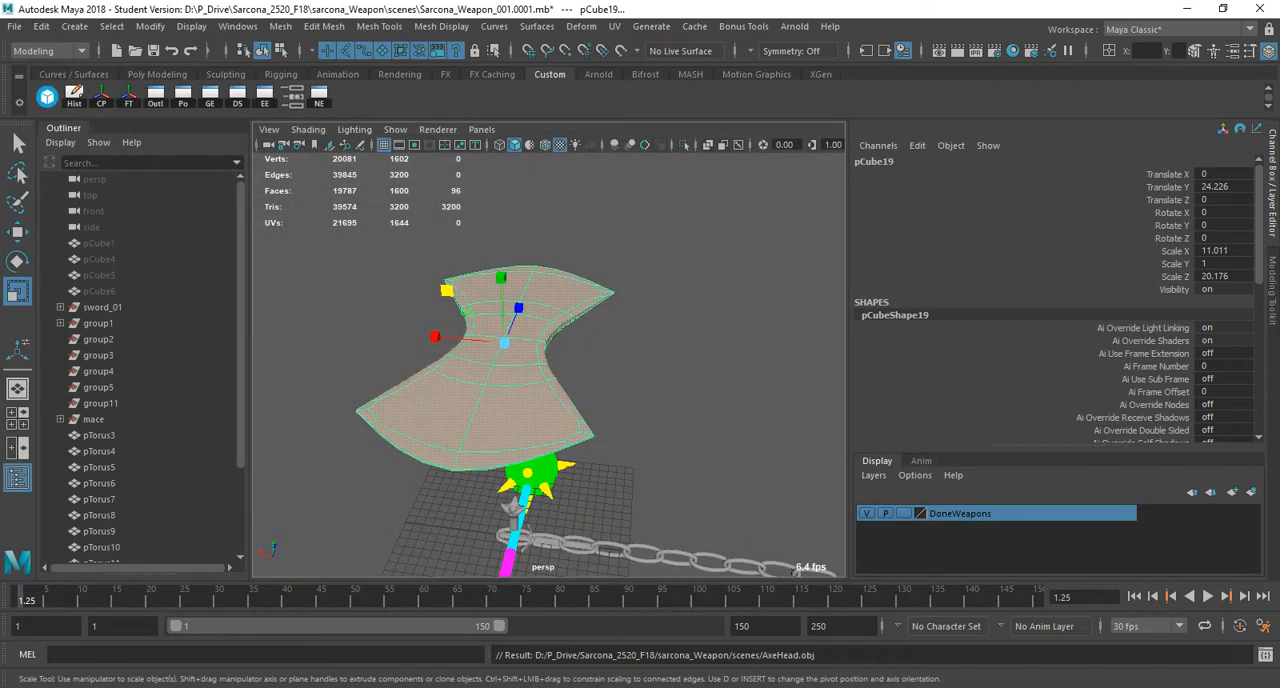
# Switch to Substance Painter, leave the Iray render mode and save the mace project.
pyautogui.hotkey('alt', 'Tab')
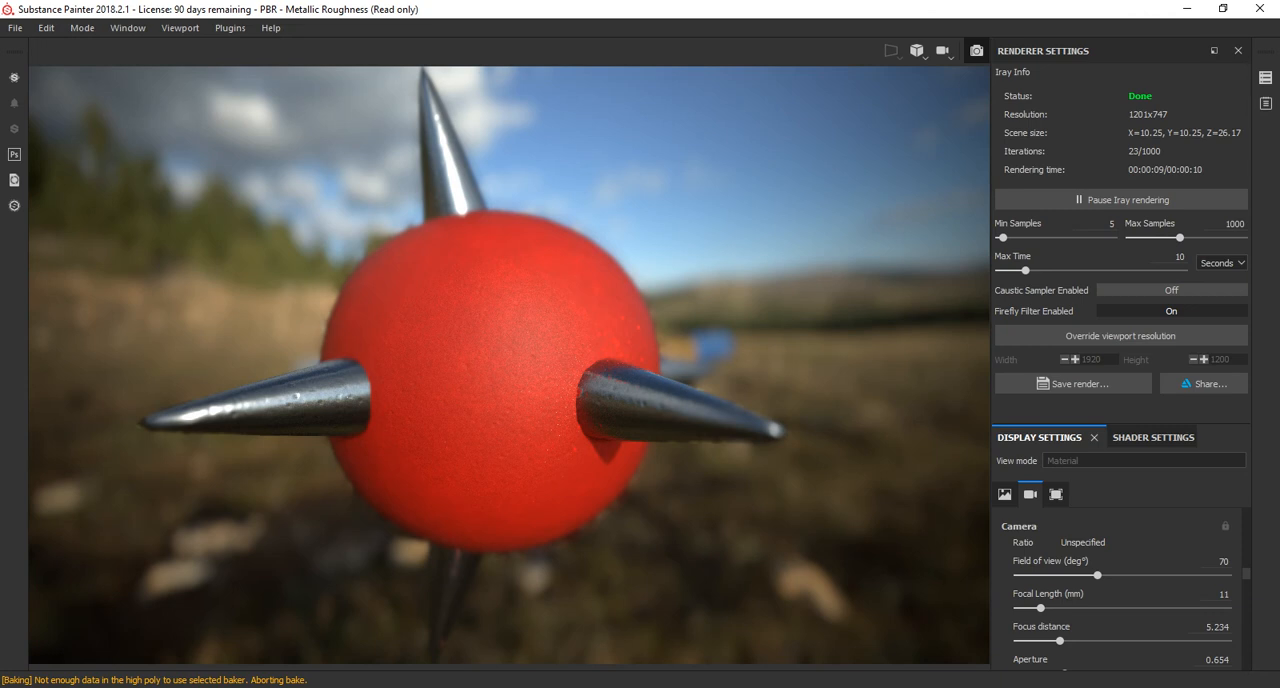
pyautogui.click(977, 51)
pyautogui.click(15, 28)
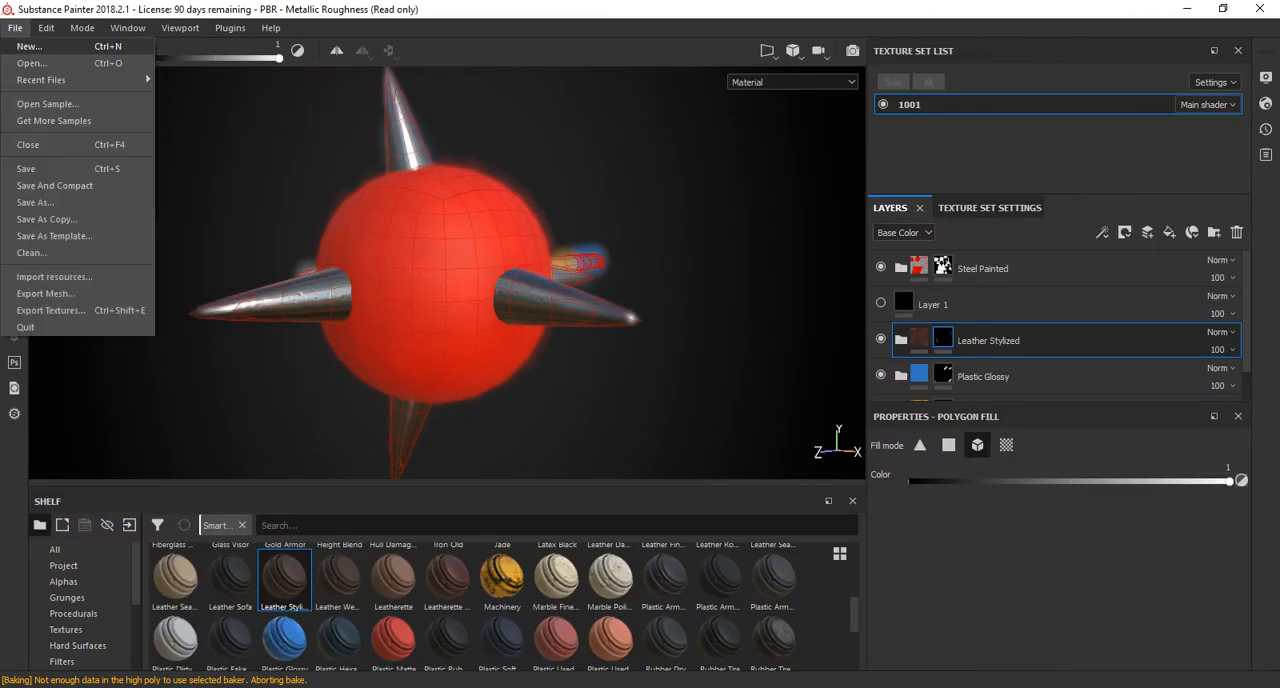
pyautogui.click(40, 168)
pyautogui.write('Weapon')
pyautogui.press('Return')
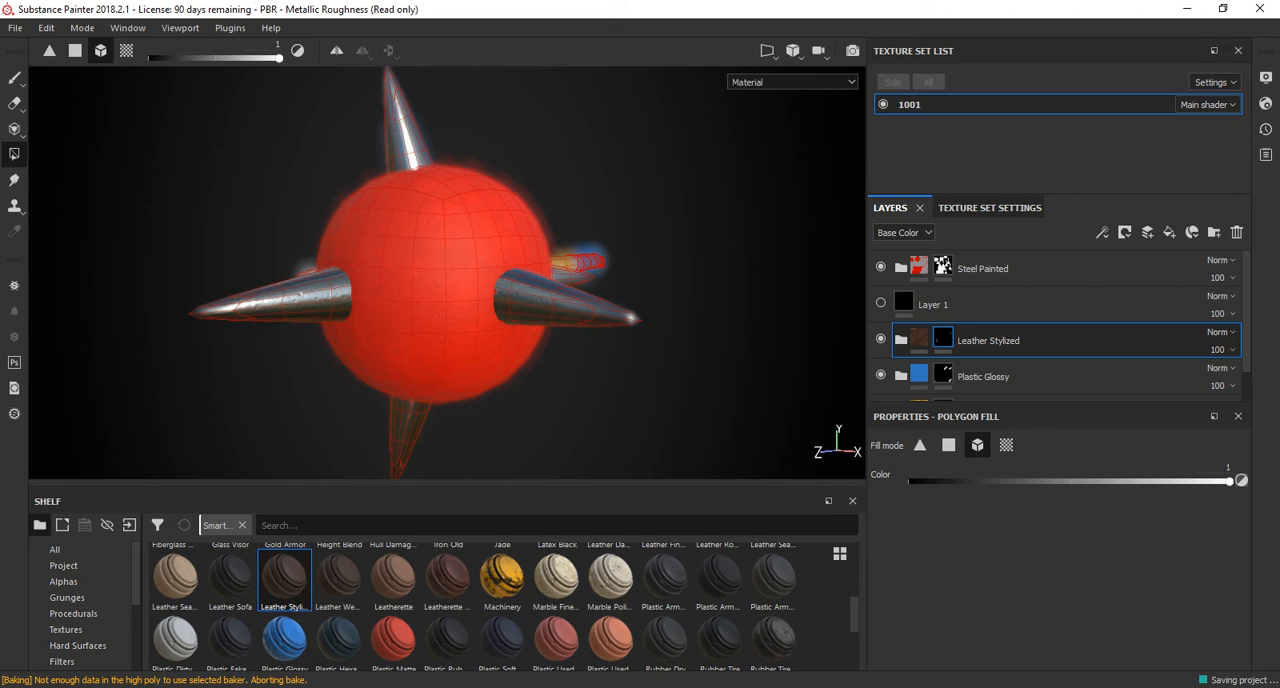
# Create a new project using AxeHead.obj as the mesh.
pyautogui.hotkey('ctrl', 'o')
pyautogui.press('Escape')
pyautogui.click(15, 28)
pyautogui.click(27, 46)
pyautogui.click(805, 191)
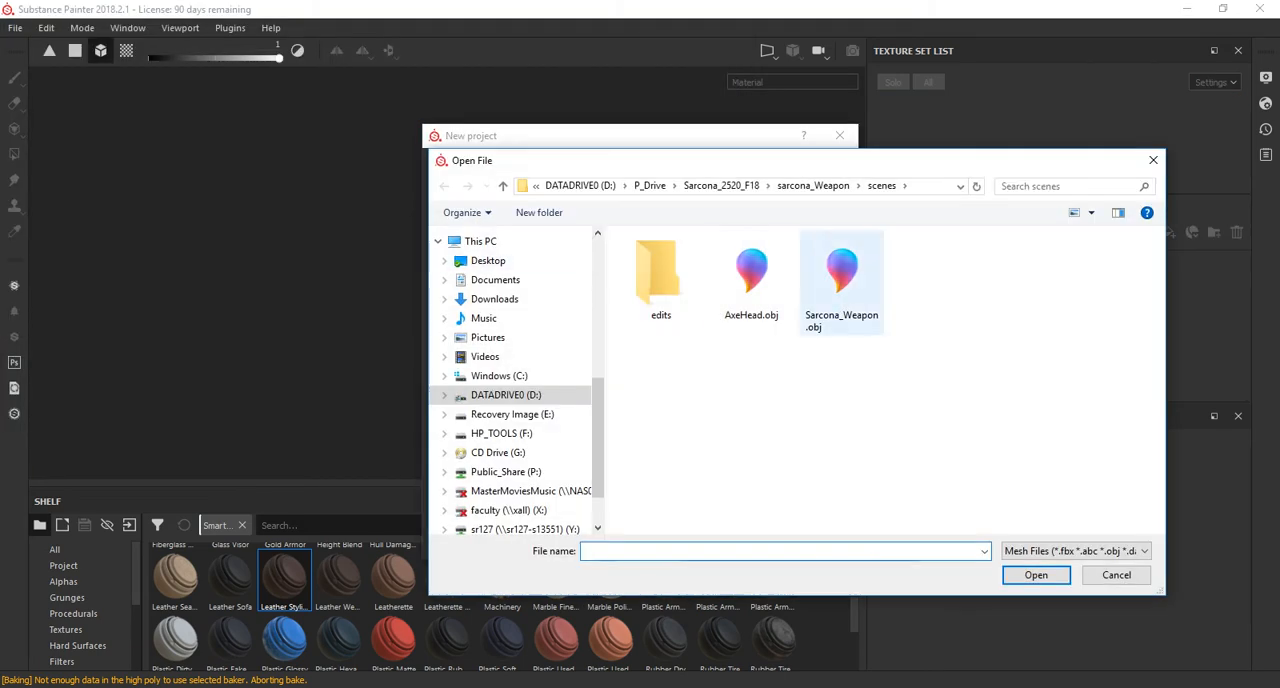
pyautogui.doubleClick(752, 272)
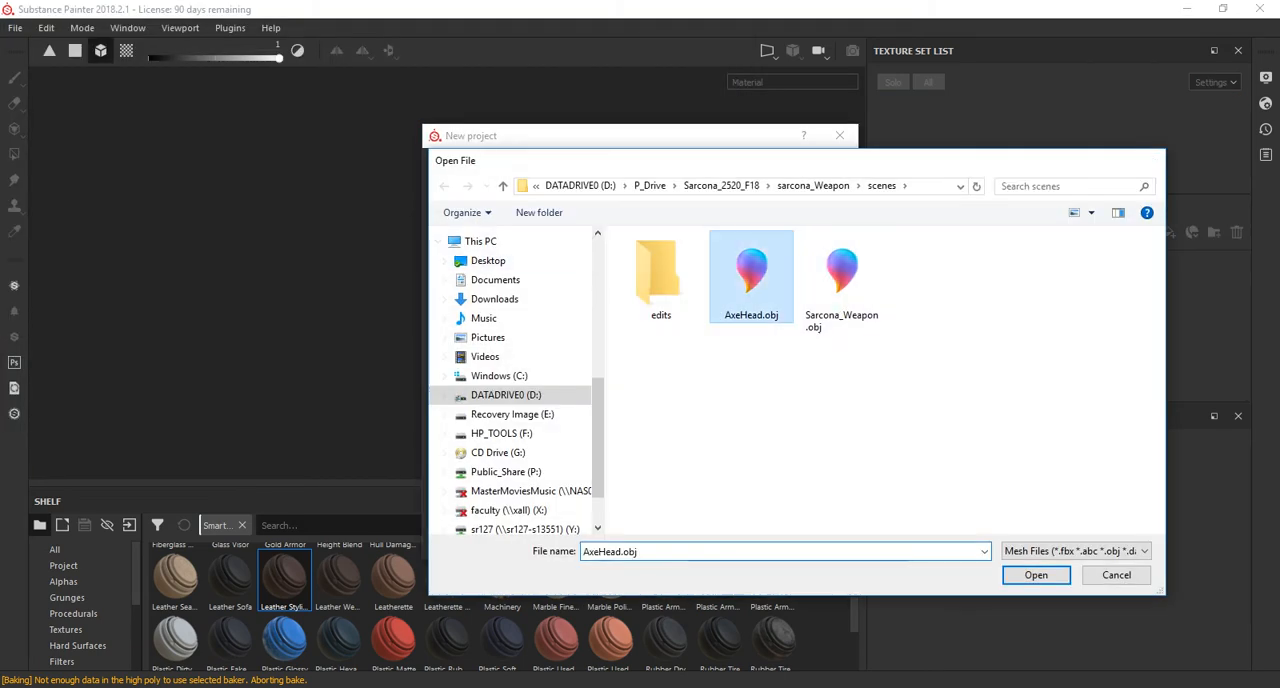
pyautogui.click(712, 539)
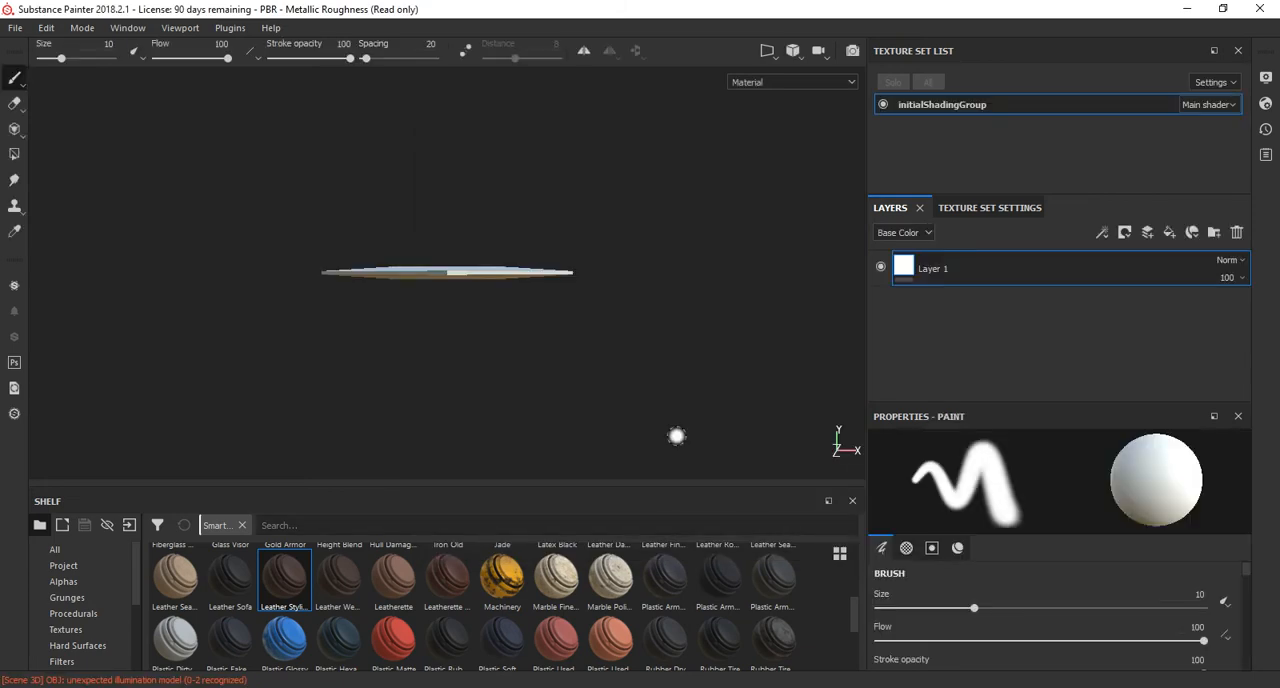
# Apply the Machinery smart material to the axe head as a layer above Layer 1.
pyautogui.keyDown('alt'); pyautogui.moveTo(520, 345); pyautogui.dragTo(271, 386); pyautogui.keyUp('alt')
pyautogui.moveTo(502, 579); pyautogui.dragTo(985, 290)
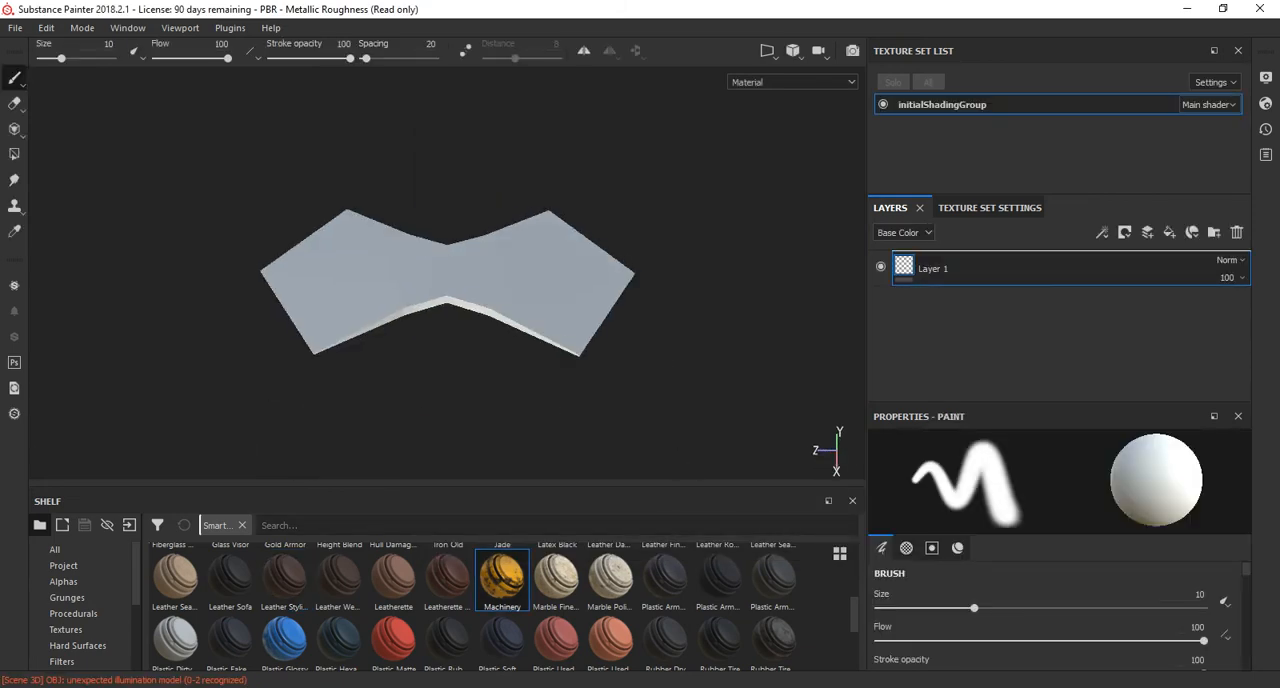
pyautogui.keyDown('alt'); pyautogui.moveTo(440, 290); pyautogui.dragTo(520, 290, button='right'); pyautogui.keyUp('alt')
pyautogui.keyDown('alt'); pyautogui.moveTo(500, 270); pyautogui.dragTo(540, 430); pyautogui.keyUp('alt')
pyautogui.keyDown('alt'); pyautogui.moveTo(520, 200); pyautogui.dragTo(465, 300); pyautogui.keyUp('alt')
# Bake all mesh maps for the initialShadingGroup texture set at an output size of 1024.
pyautogui.click(990, 208)
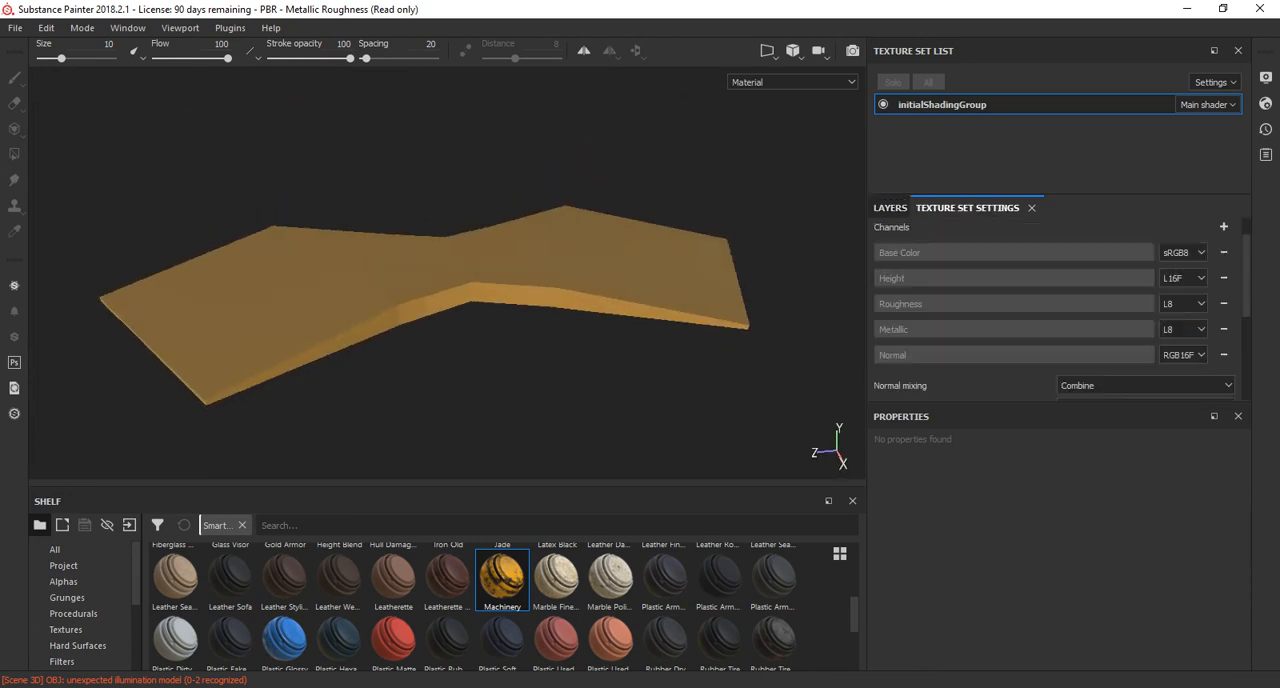
pyautogui.scroll(-1, 1100, 330)
pyautogui.click(1190, 357)
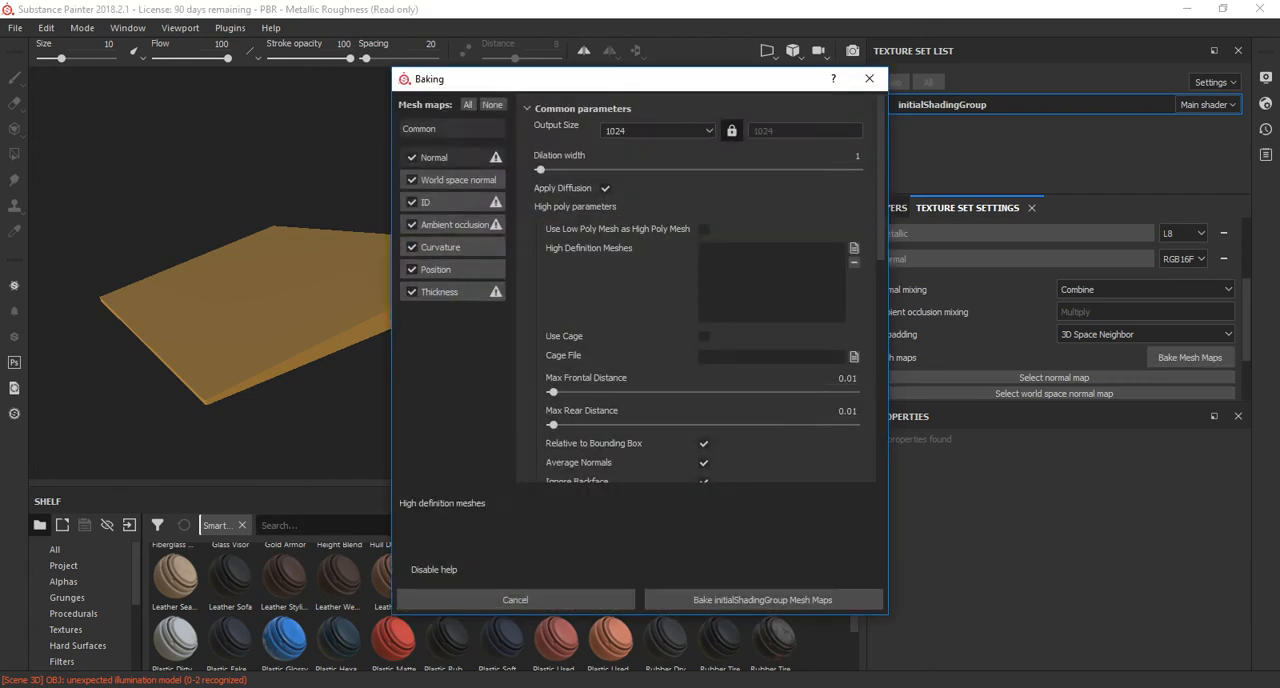
pyautogui.click(763, 599)
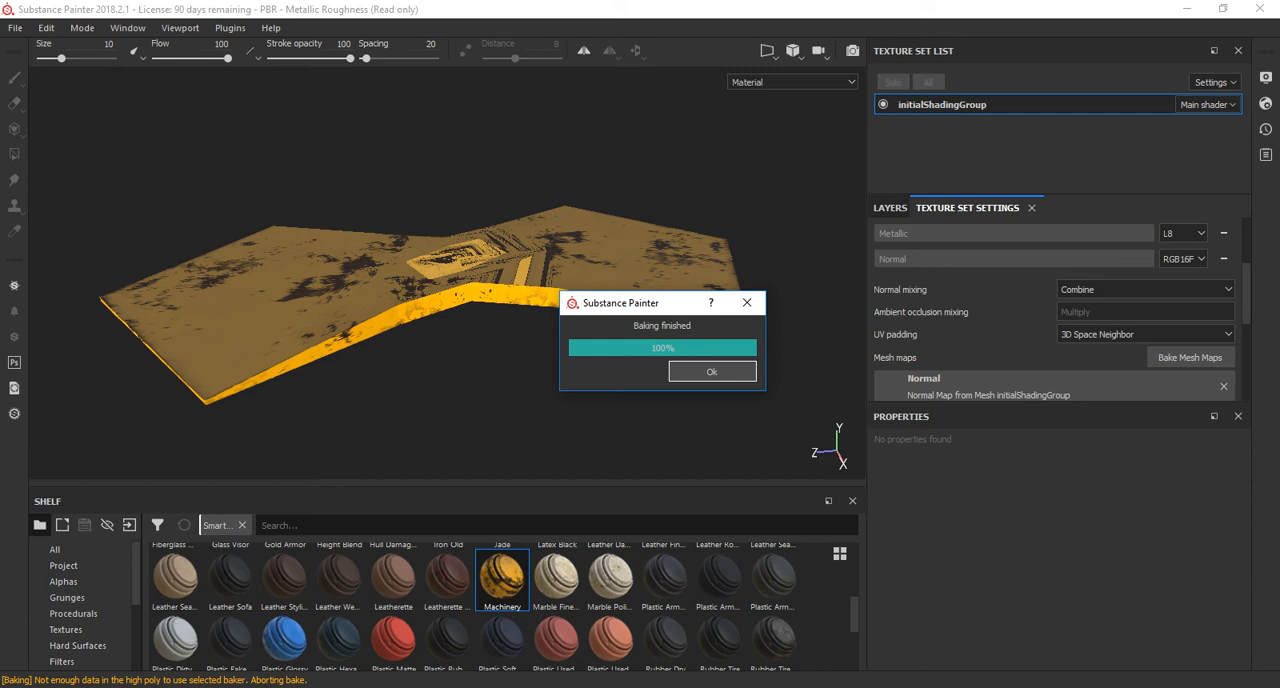
# Examine the Machinery texture's pattern at the axe head's centre and compare the mesh with the smoothed version in Maya.
pyautogui.keyDown('alt'); pyautogui.moveTo(520, 270); pyautogui.dragTo(530, 400); pyautogui.keyUp('alt')
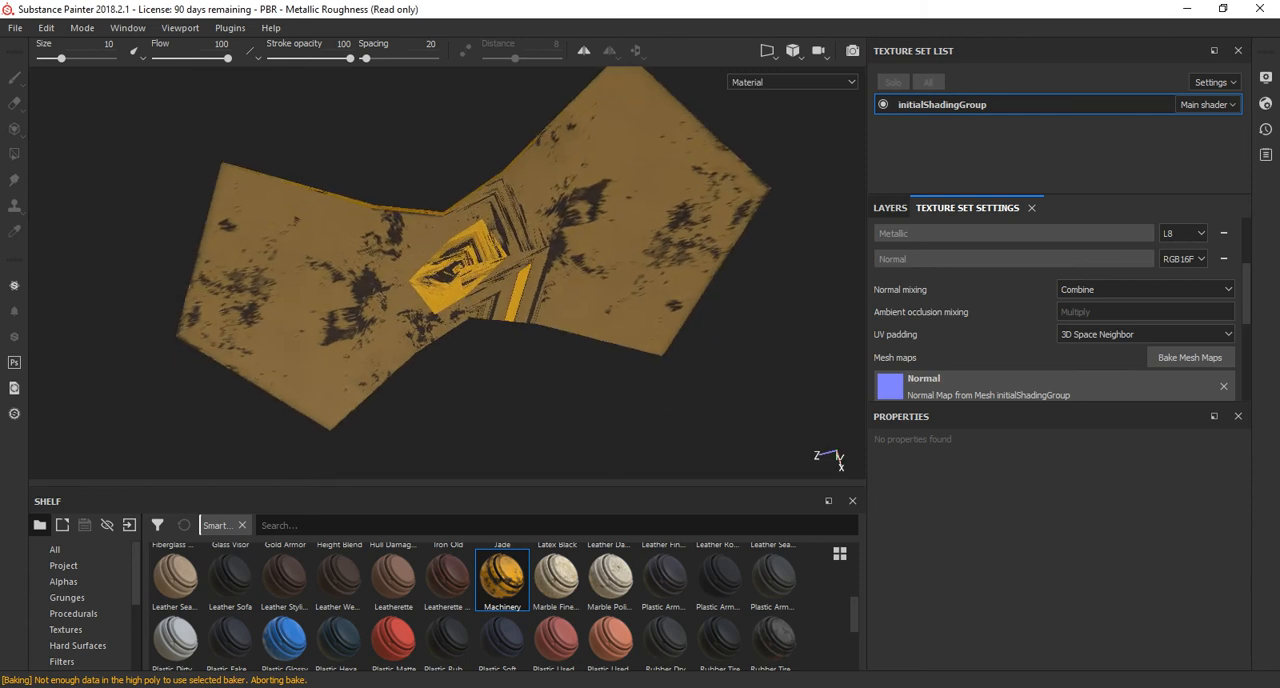
pyautogui.scroll(6, 447, 273)
pyautogui.keyDown('alt'); pyautogui.moveTo(447, 273); pyautogui.dragTo(375, 335); pyautogui.keyUp('alt')
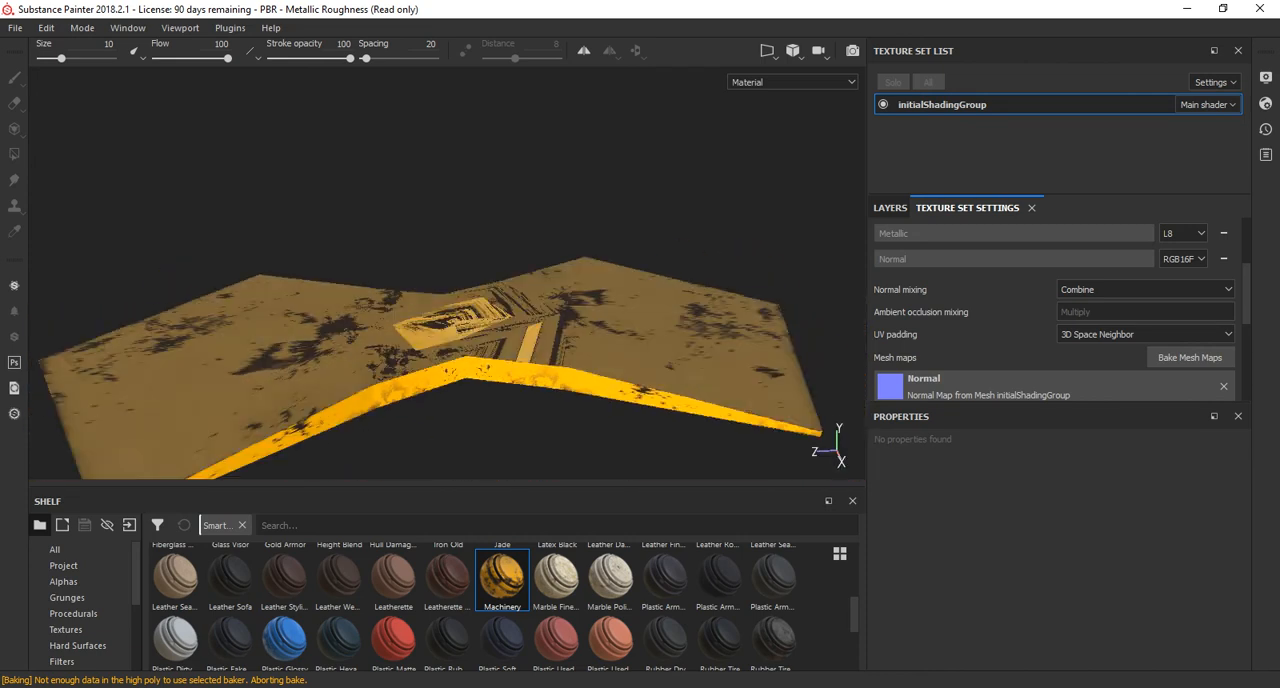
pyautogui.hotkey('alt', 'Tab')
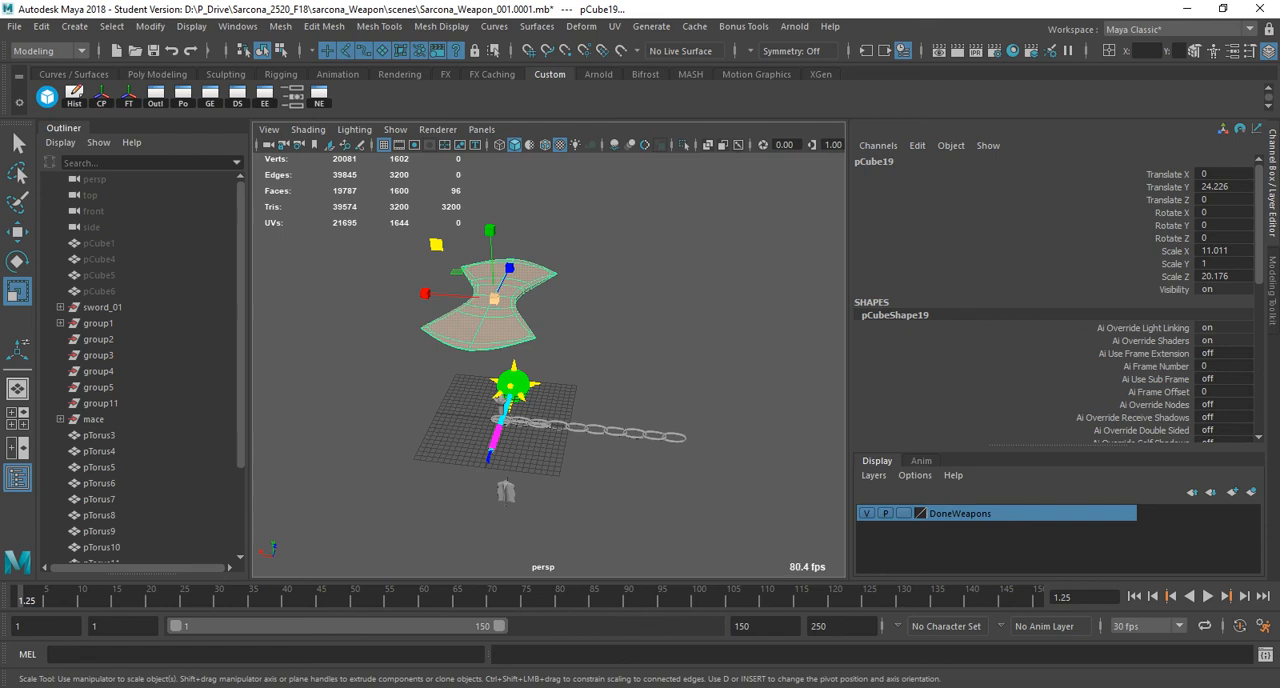
pyautogui.hotkey('alt', 'Tab')
pyautogui.moveTo(447, 300)
pyautogui.keyDown('alt'); pyautogui.mouseDown()
pyautogui.moveTo(447, 220)
pyautogui.moveTo(458, 322)
pyautogui.moveTo(456, 303)
pyautogui.mouseUp(); pyautogui.keyUp('alt')
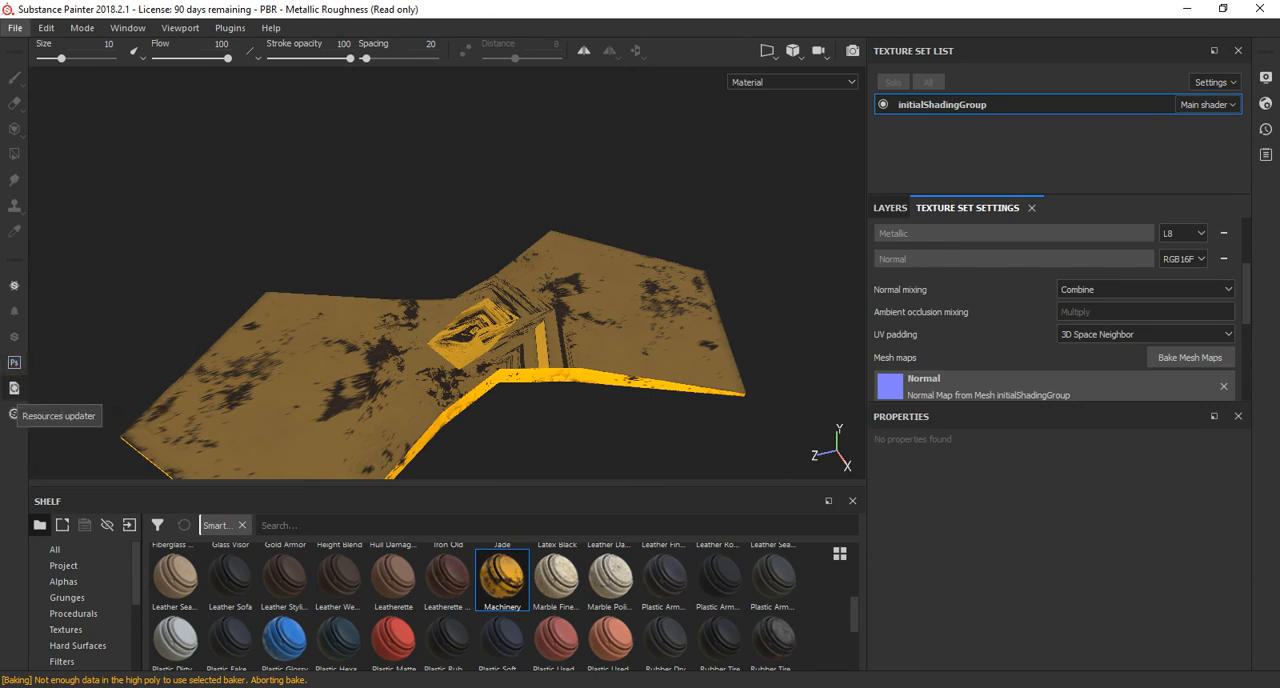
# Switch to Maya and view the mace and chain from another angle.
pyautogui.hotkey('alt', 'Tab')
pyautogui.scroll(3, 597, 395)
pyautogui.keyDown('alt'); pyautogui.moveTo(597, 395); pyautogui.dragTo(400, 360); pyautogui.keyUp('alt')
pyautogui.keyDown('alt'); pyautogui.moveTo(400, 360); pyautogui.dragTo(492, 250, button='middle'); pyautogui.keyUp('alt')
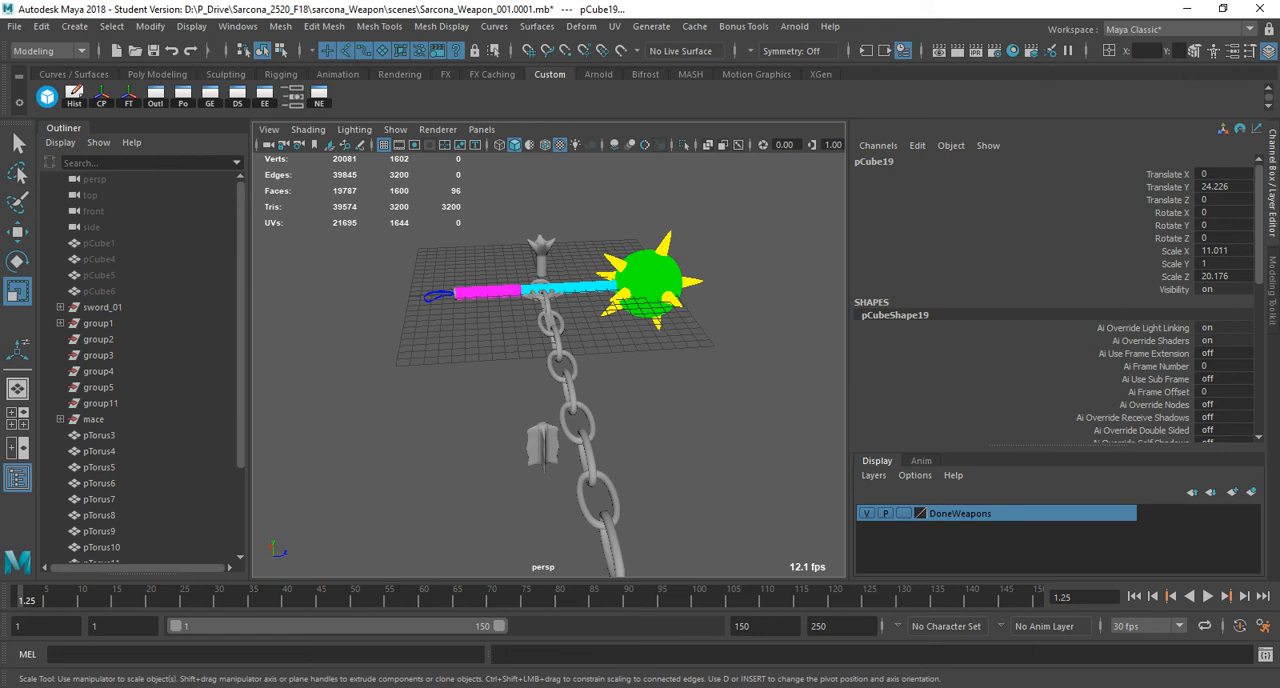
# Frame the mace's grip and loop, clear the selection, and inspect the spiked head from above.
pyautogui.moveTo(412, 268); pyautogui.dragTo(528, 318)
pyautogui.press('f')
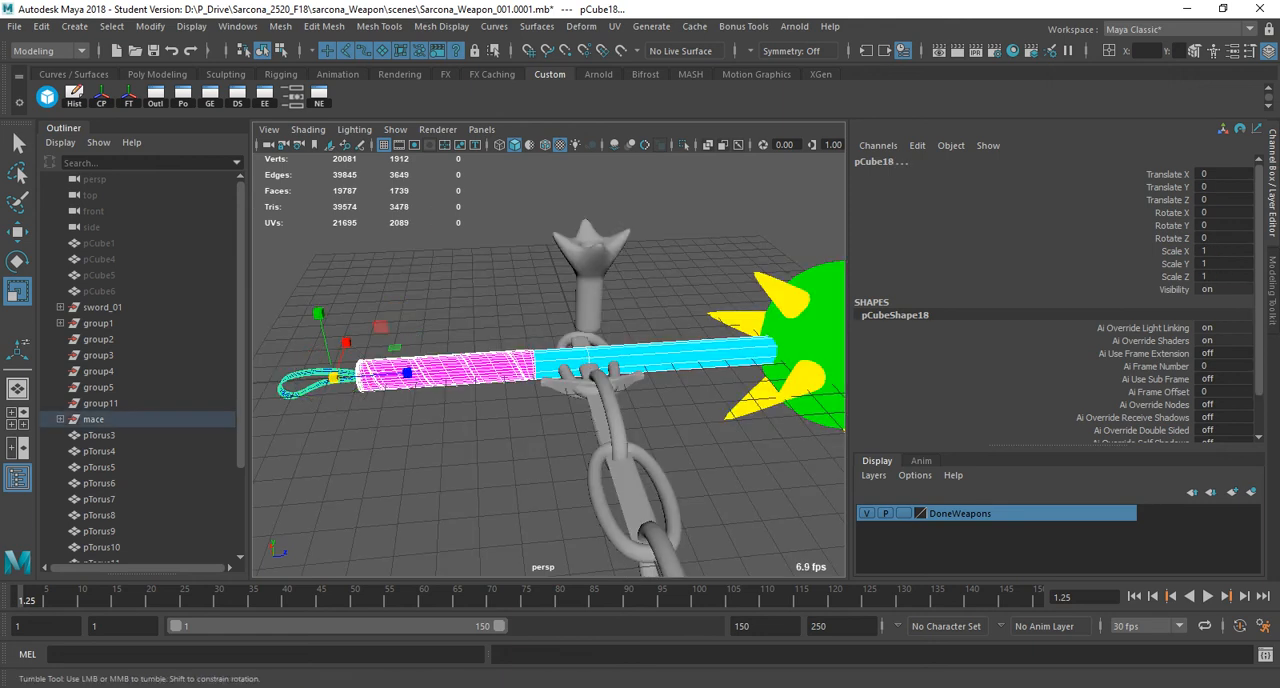
pyautogui.keyDown('alt'); pyautogui.moveTo(640, 380); pyautogui.dragTo(612, 450); pyautogui.keyUp('alt')
pyautogui.click(620, 460)
pyautogui.keyDown('alt'); pyautogui.moveTo(620, 460); pyautogui.dragTo(430, 412, button='middle'); pyautogui.keyUp('alt')
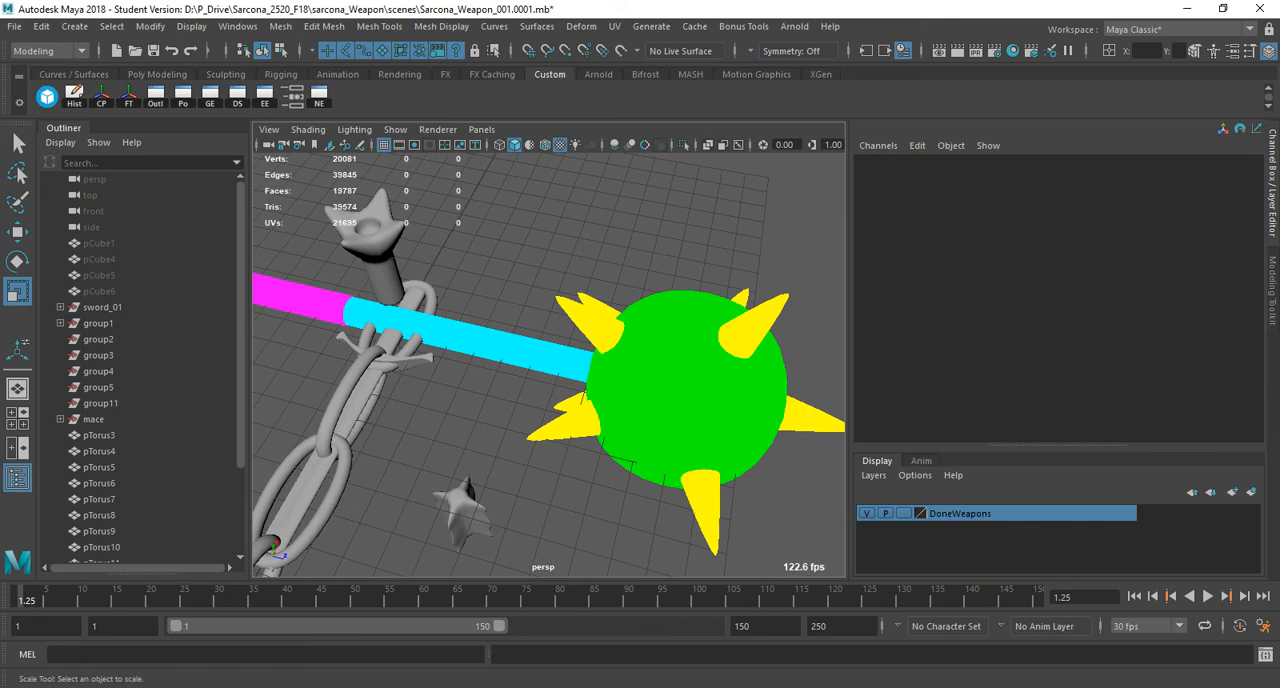
# Switch to the WordPad rules document and add the line "Freeze Transforms" below rule #4, separated by a blank line.
pyautogui.hotkey('alt', 'Tab')
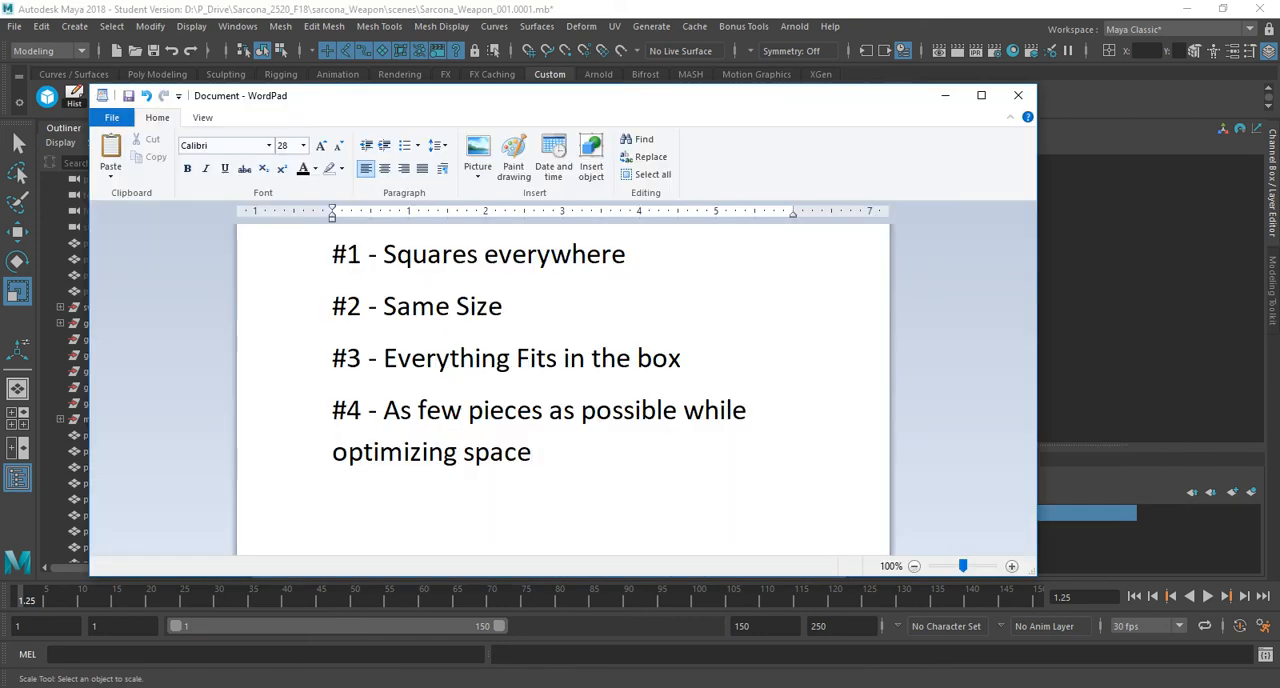
pyautogui.moveTo(563, 577); pyautogui.dragTo(563, 686)
pyautogui.press('Return')
pyautogui.press('Return')
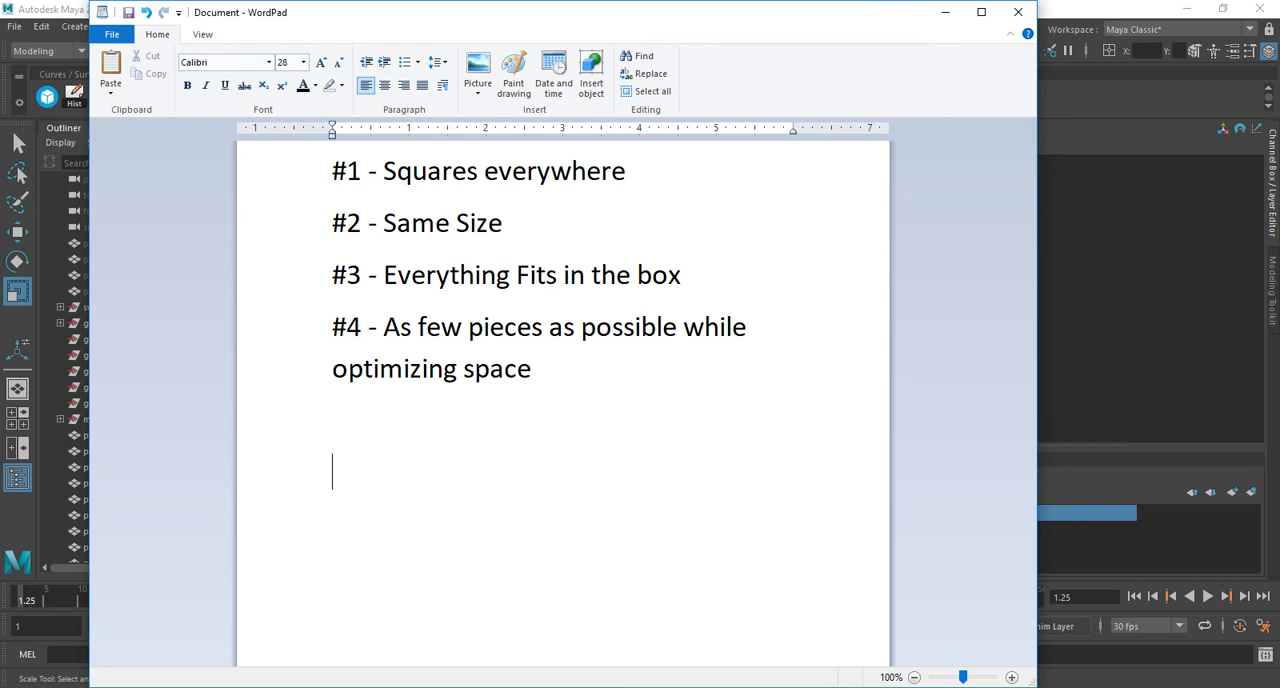
pyautogui.write('Freeze Transfo')
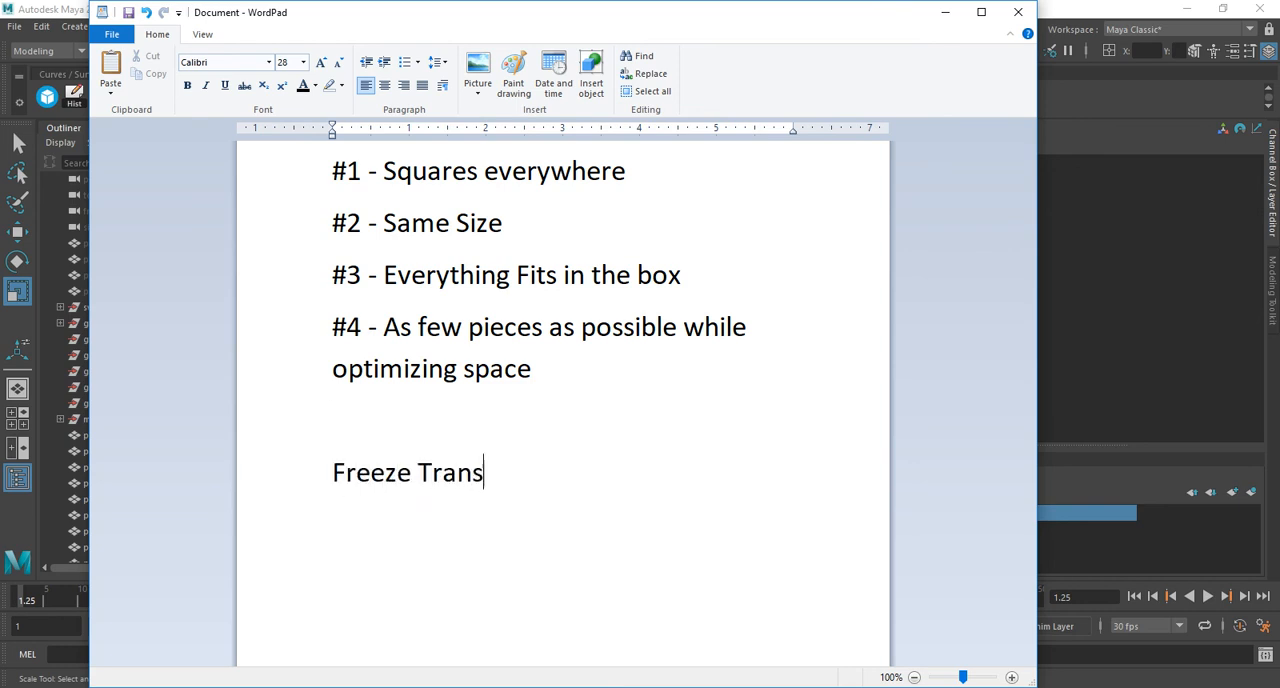
pyautogui.press('BackSpace')
pyautogui.write('forms')
# Add the lines "Project Maps" and "Unfold - 4096" beneath "Freeze Transforms".
pyautogui.press('Return')
pyautogui.write('Project Maps')
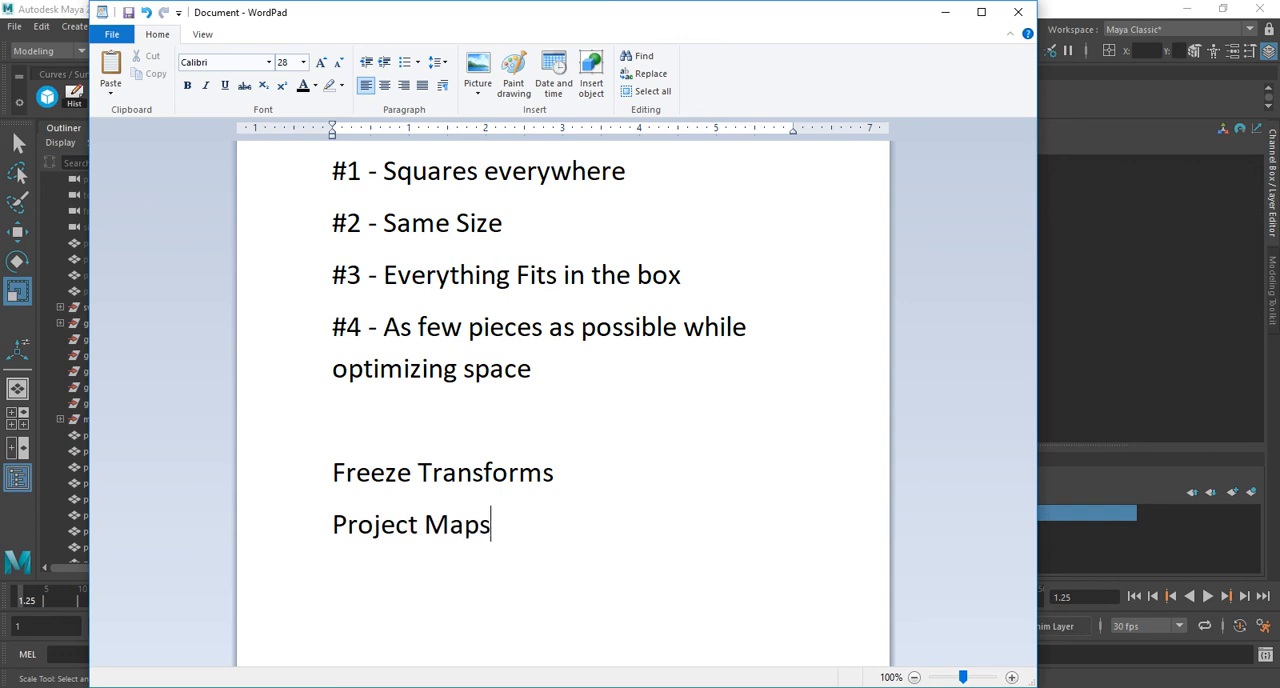
pyautogui.press('Return')
pyautogui.write('Unfold - 409')
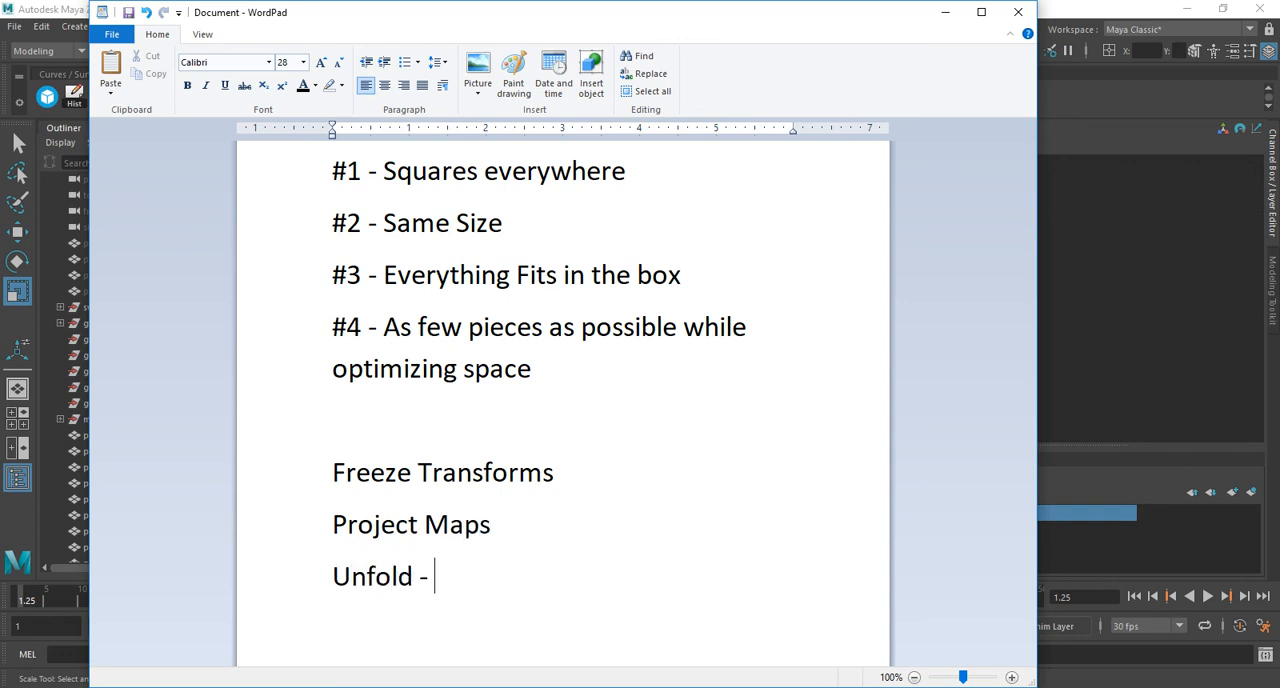
pyautogui.press('BackSpace')
pyautogui.write('096')
# Add the line "Layout - 4096" beneath the Unfold entry in the notes.
pyautogui.press('Return')
pyautogui.write('Laya')
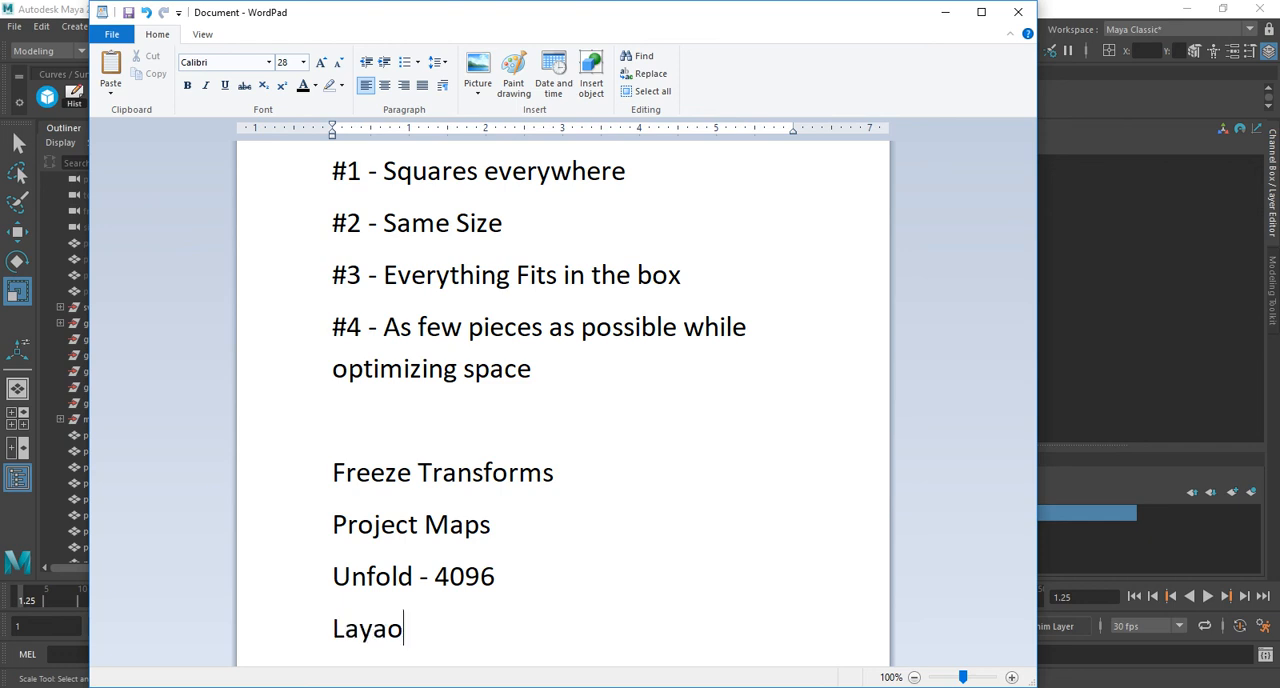
pyautogui.press('BackSpace')
pyautogui.write('out - 496')
pyautogui.press('BackSpace')
pyautogui.press('BackSpace')
pyautogui.write('096')
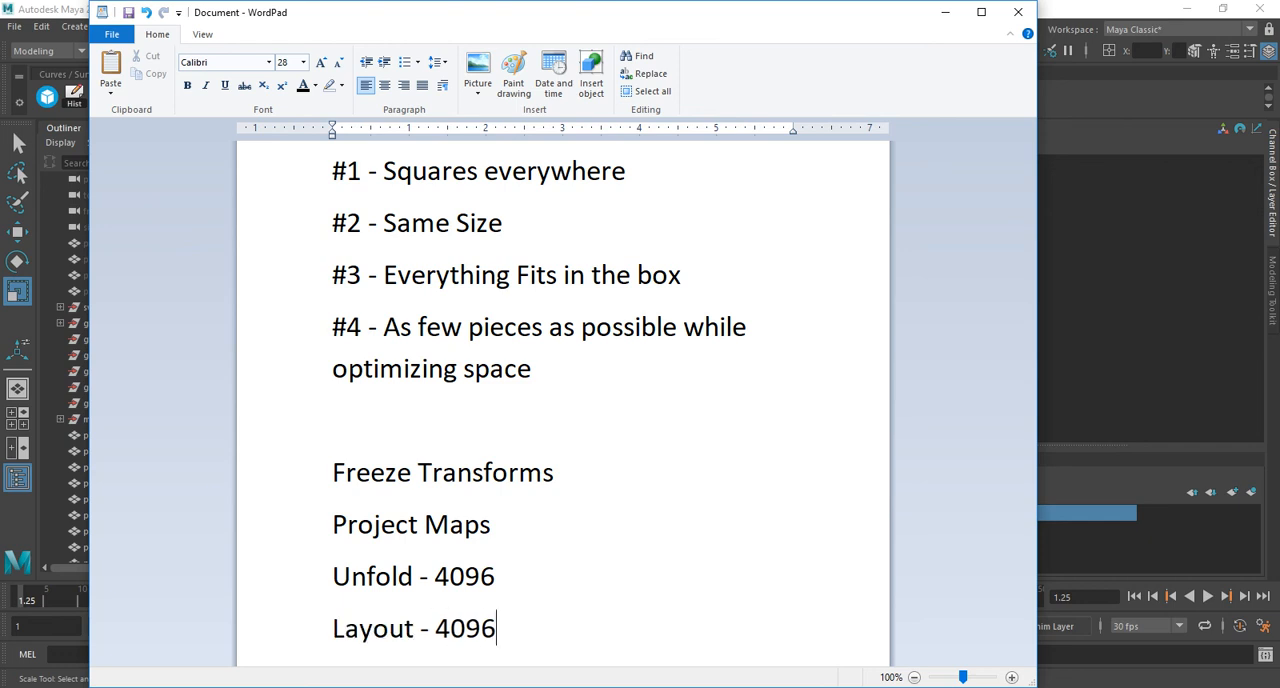